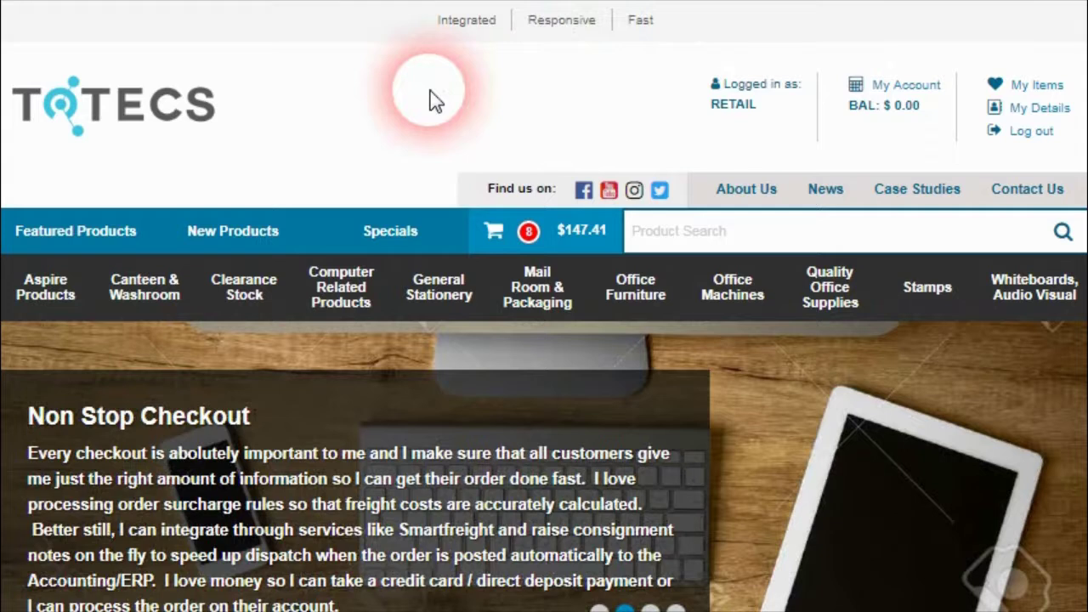
# Search the store's products for 1350 and clear the search text
pyautogui.click(703, 234)
pyautogui.write('1350')
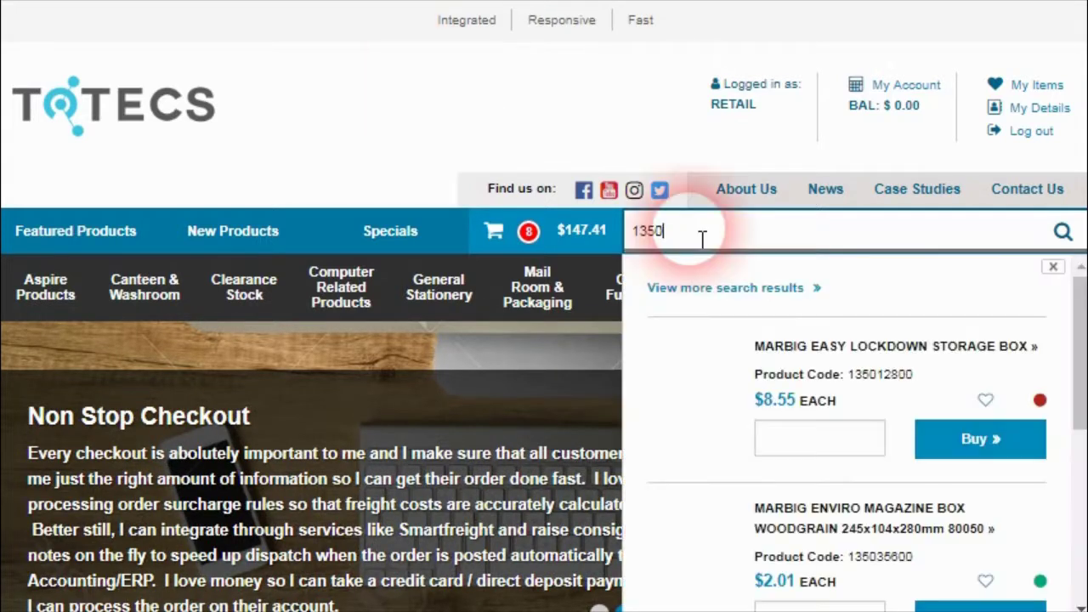
pyautogui.moveTo(705, 238); pyautogui.dragTo(640, 240)
pyautogui.press('BackSpace')
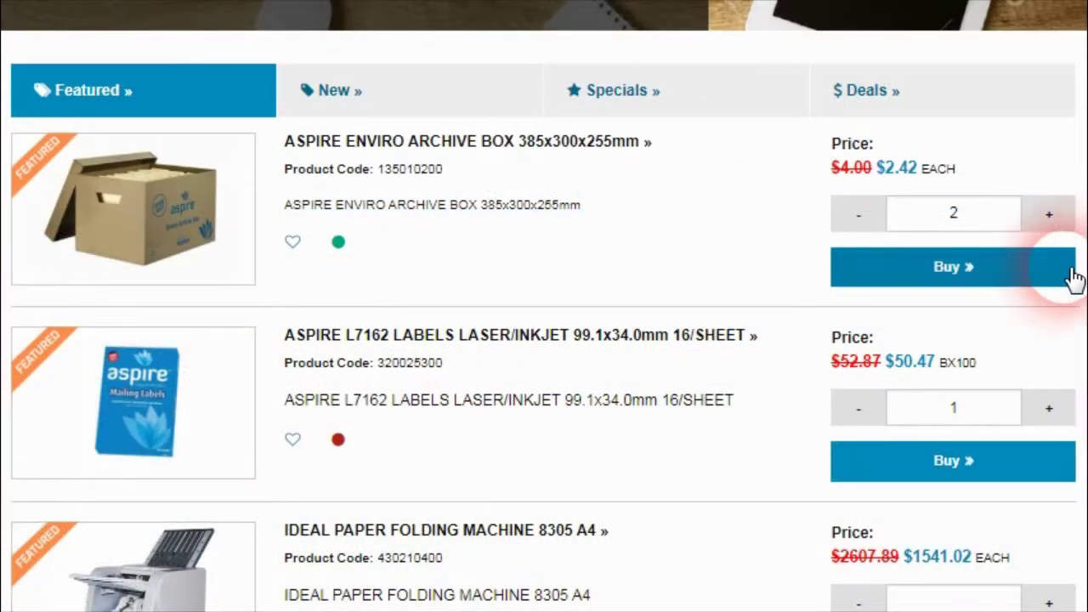
# Raise the purchase quantity of the featured Aspire Enviro archive box to 3 and of the Aspire L7162 labels to 2
pyautogui.click(1047, 218)
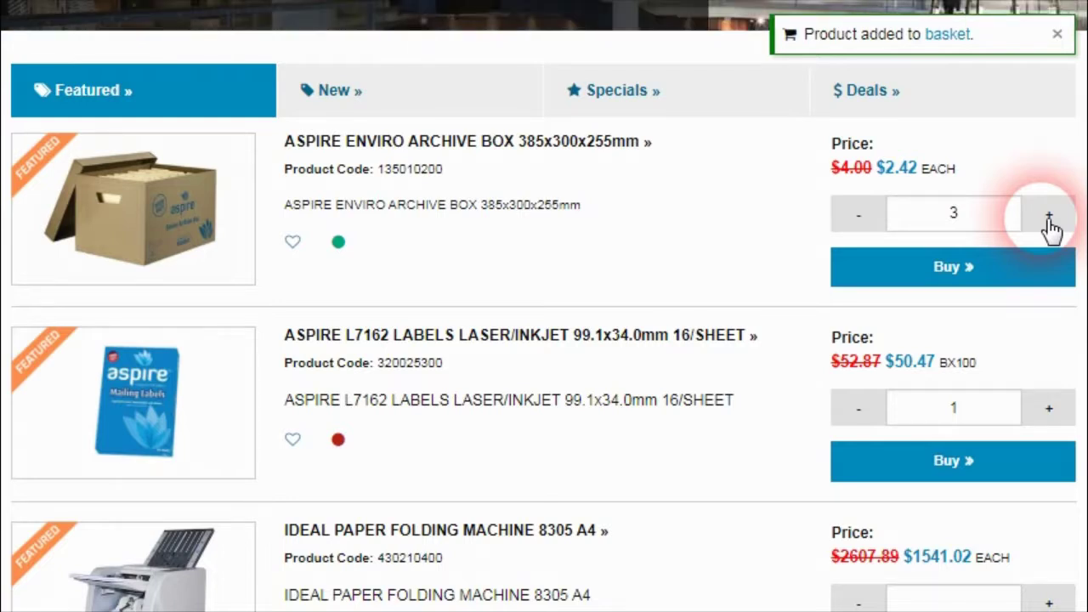
pyautogui.click(1048, 409)
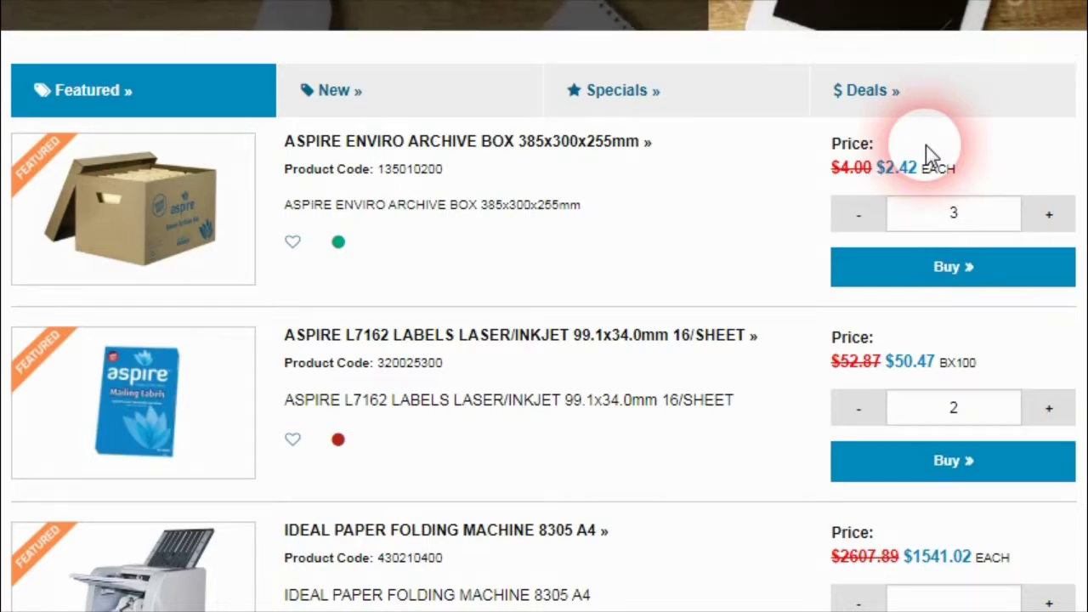
pyautogui.click(1029, 270)
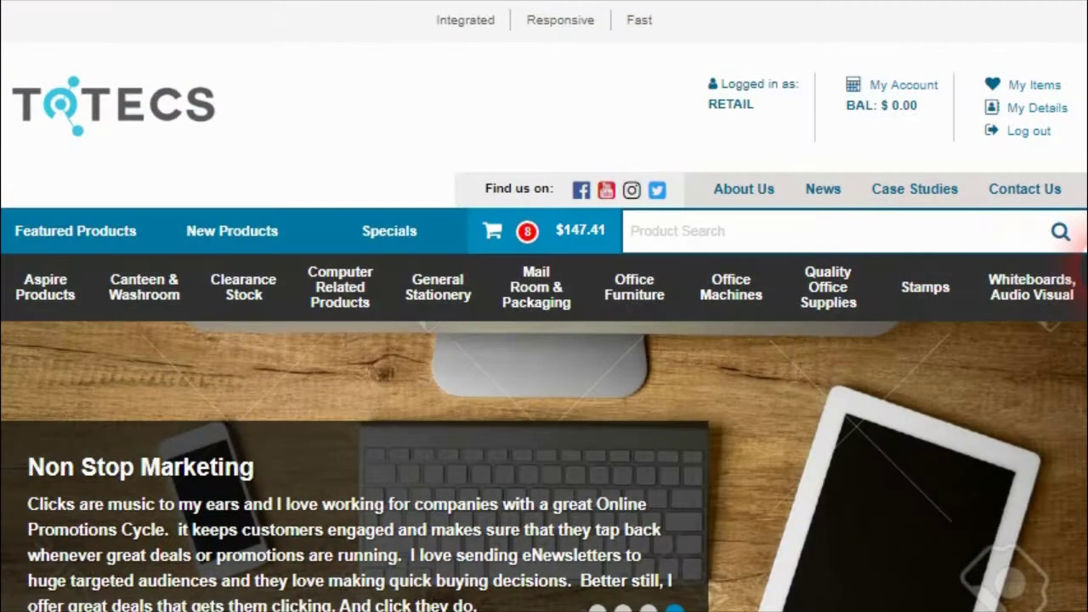
# Narrow the store's browser window to phone width so that it uses the mobile layout
pyautogui.moveTo(1080, 240); pyautogui.dragTo(890, 258)
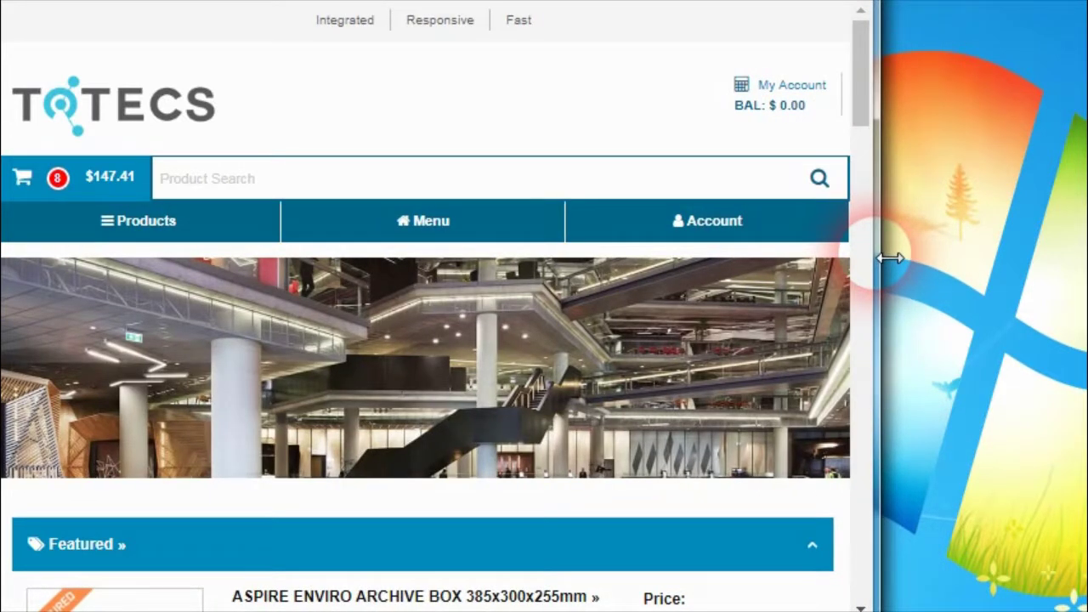
pyautogui.moveTo(890, 258); pyautogui.dragTo(530, 232)
# Browse the Canteen & Washroom subcategories in the mobile product categories, then close them and look over the page
pyautogui.click(90, 132)
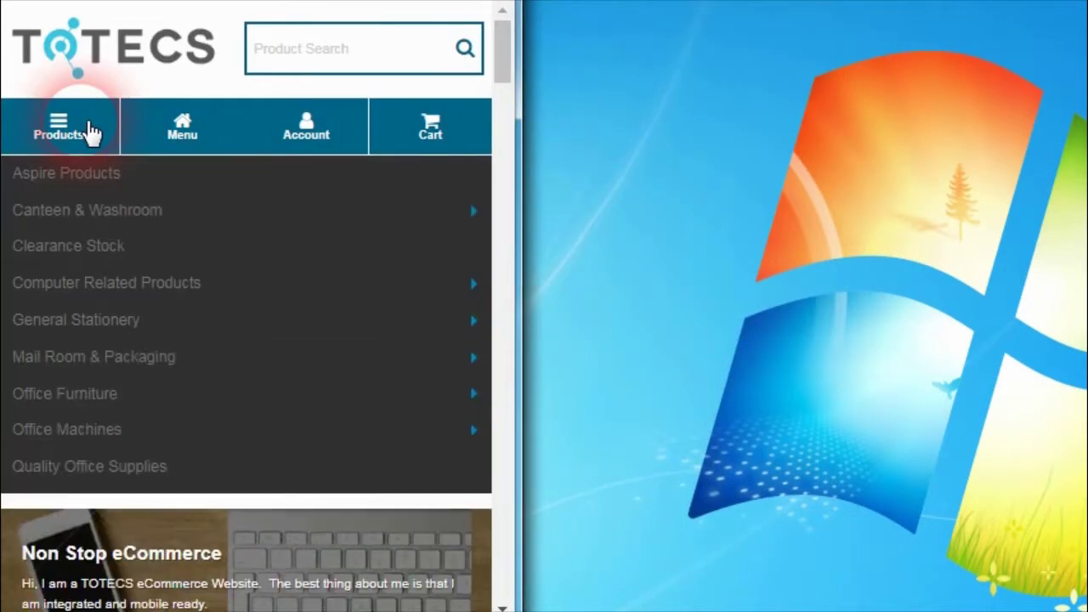
pyautogui.click(111, 210)
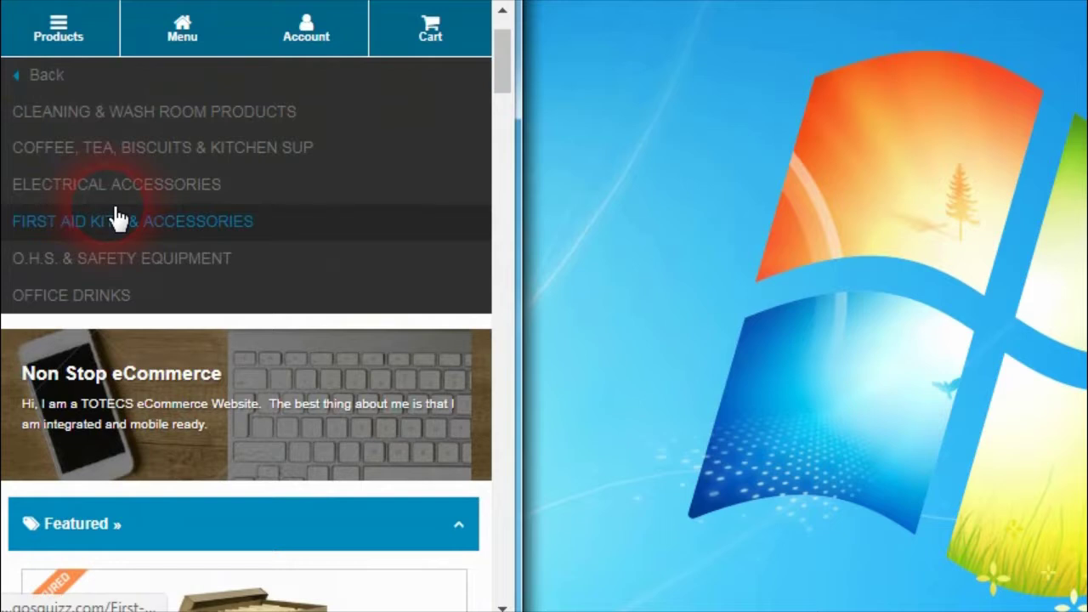
pyautogui.click(59, 75)
pyautogui.click(68, 34)
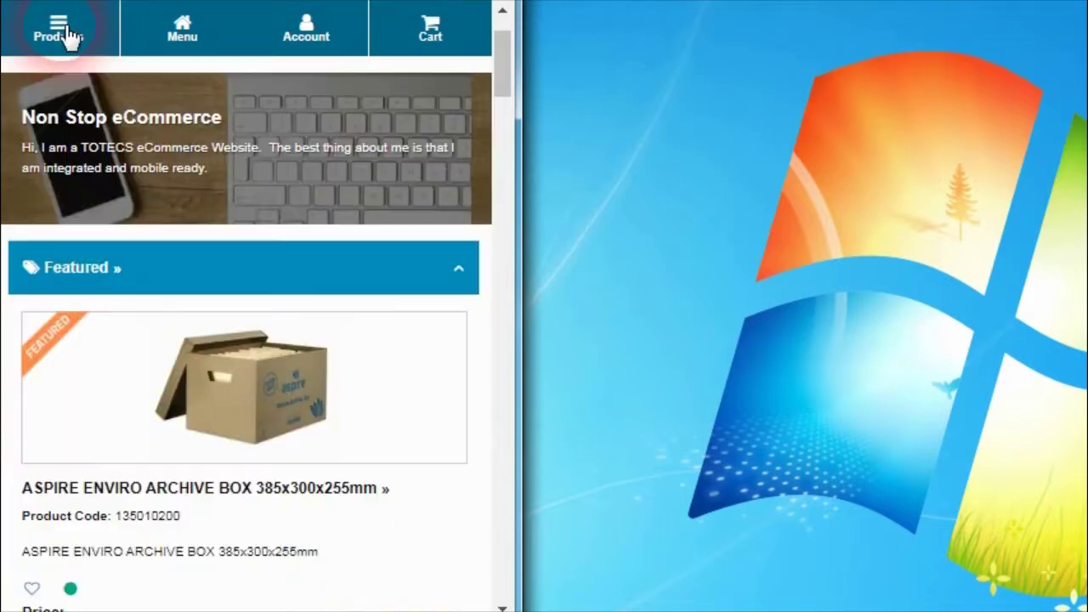
pyautogui.moveTo(502, 83); pyautogui.dragTo(498, 65)
pyautogui.click(499, 112)
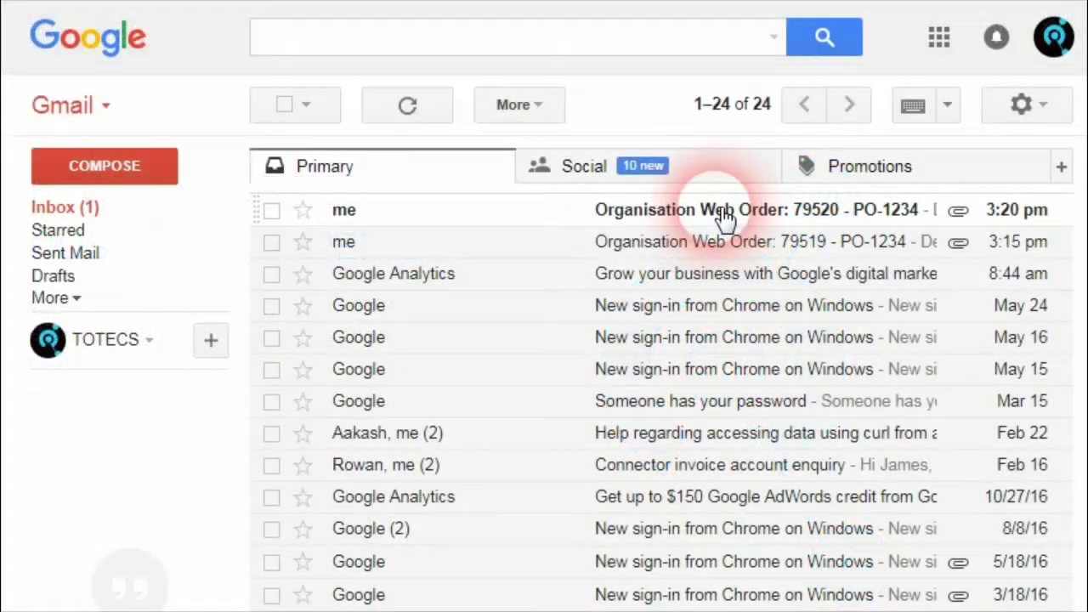
# In Gmail, open the newest web order confirmation email and view its attached order PDF
pyautogui.click(720, 206)
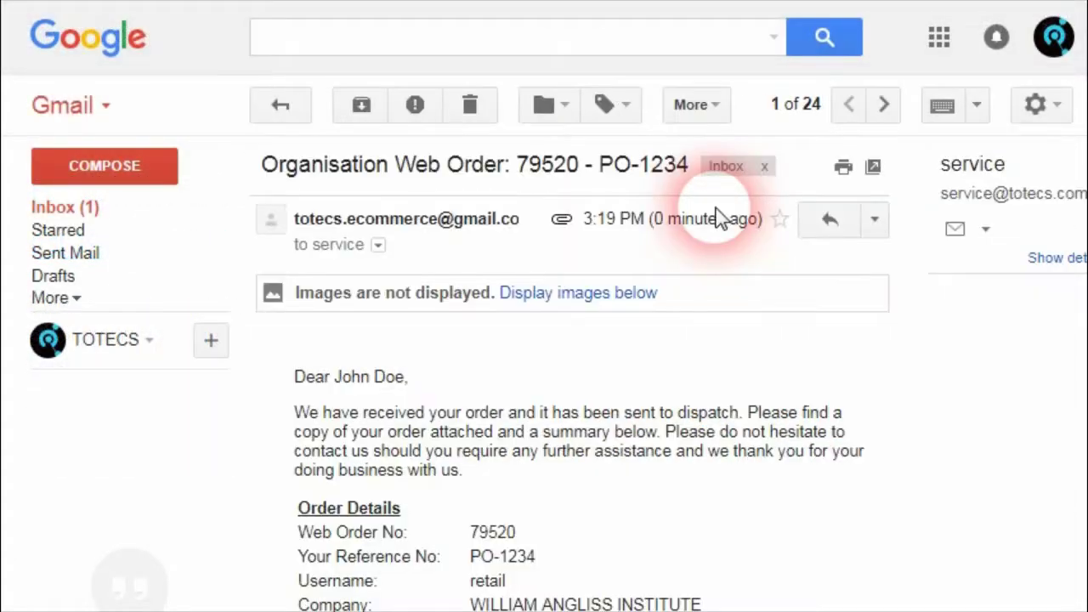
pyautogui.scroll(-10, 619, 406)
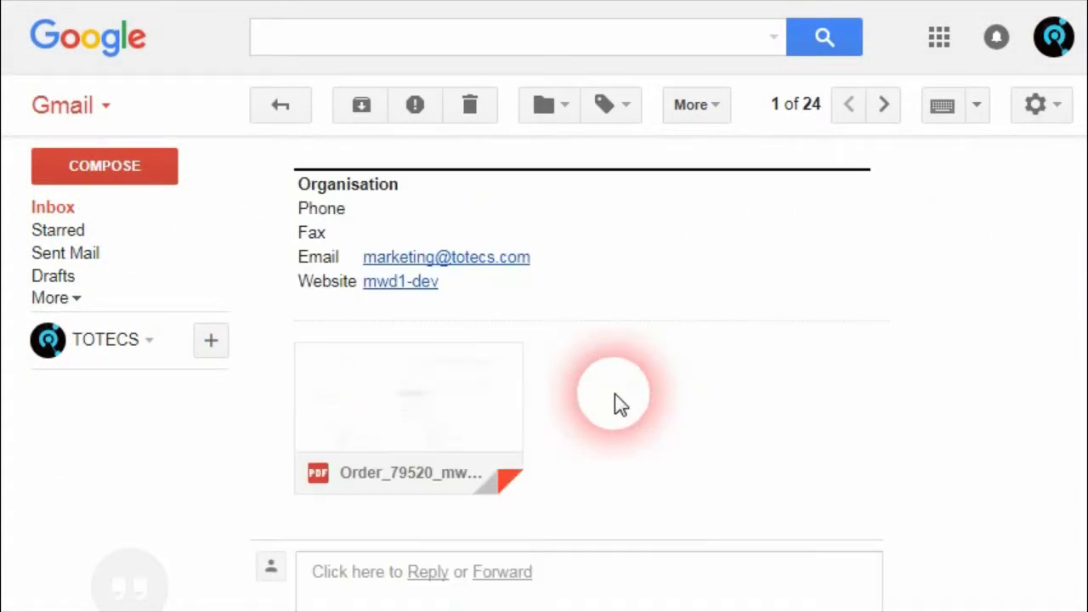
pyautogui.moveTo(360, 457)
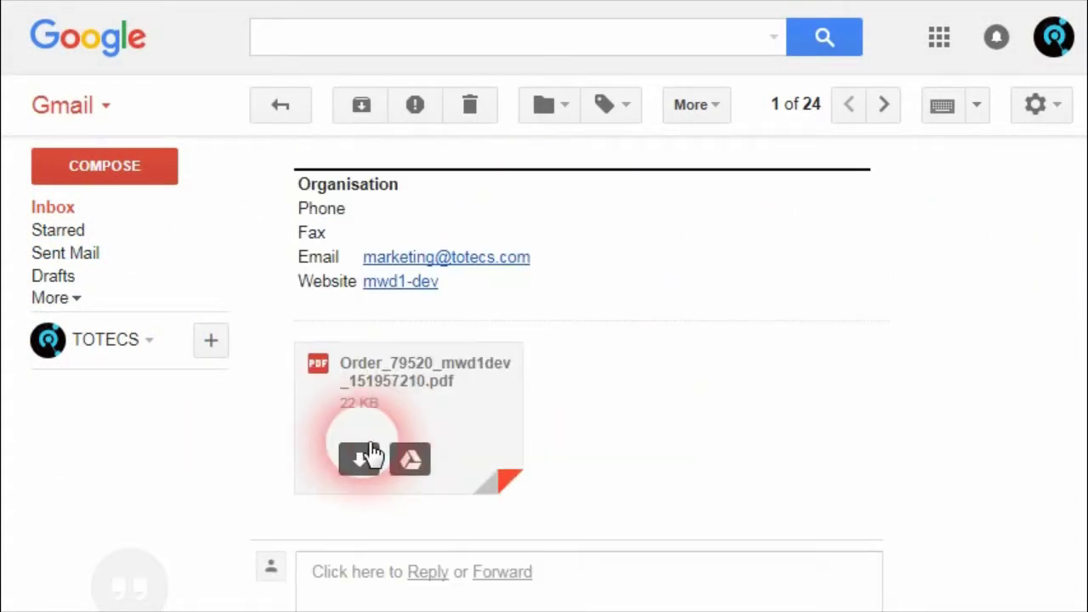
pyautogui.click(410, 387)
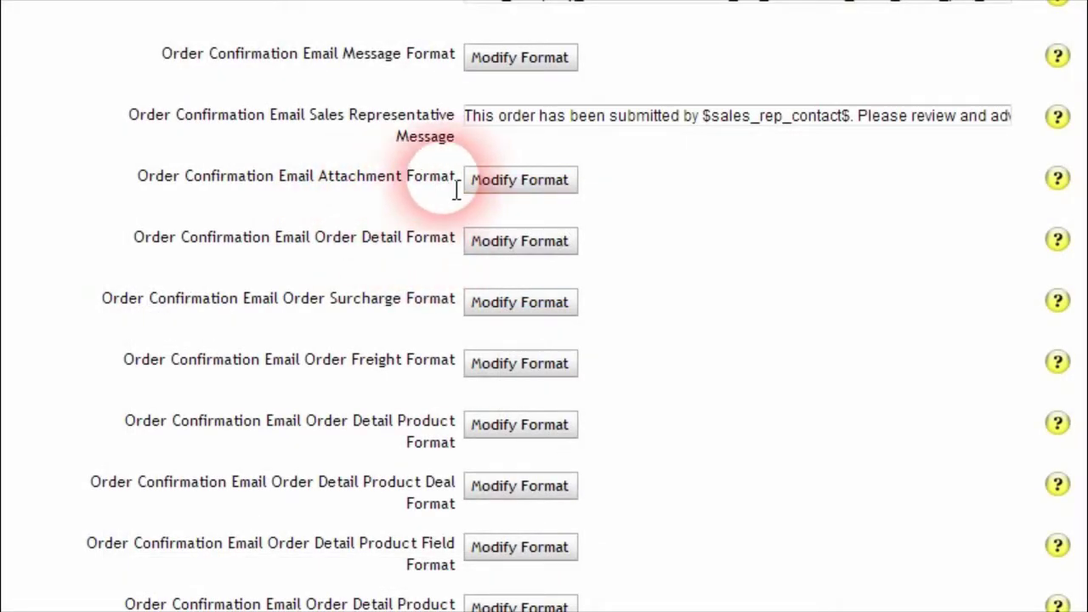
# In the TOTECS administration site, open the Order Confirmation Email Attachment Format for editing
pyautogui.click(522, 194)
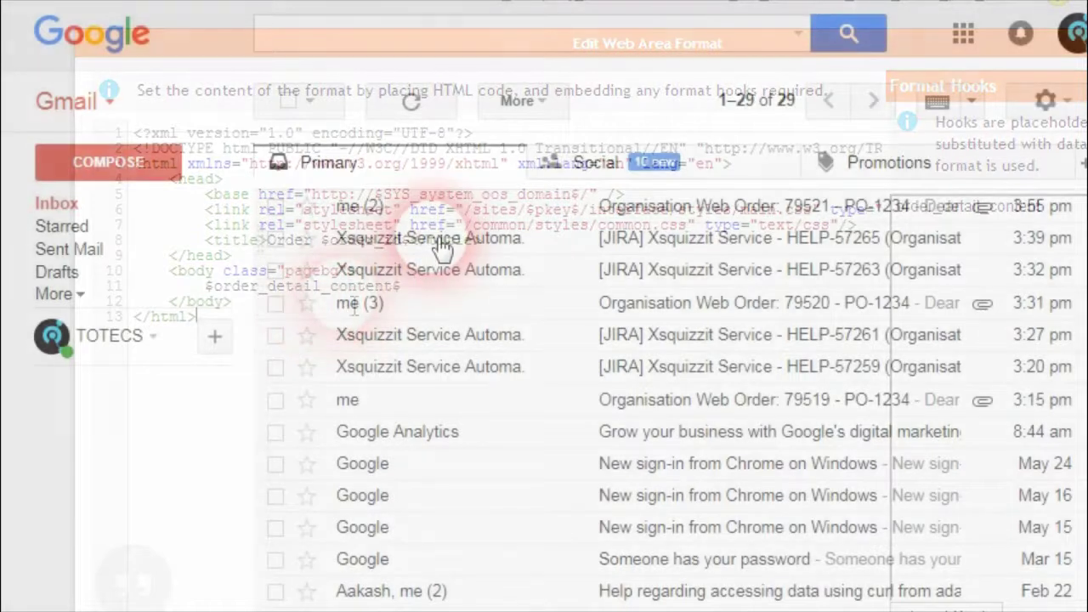
# In Gmail, open the latest web order confirmation, expand its trimmed content and examine the order, delivery, payment and product details
pyautogui.click(389, 213)
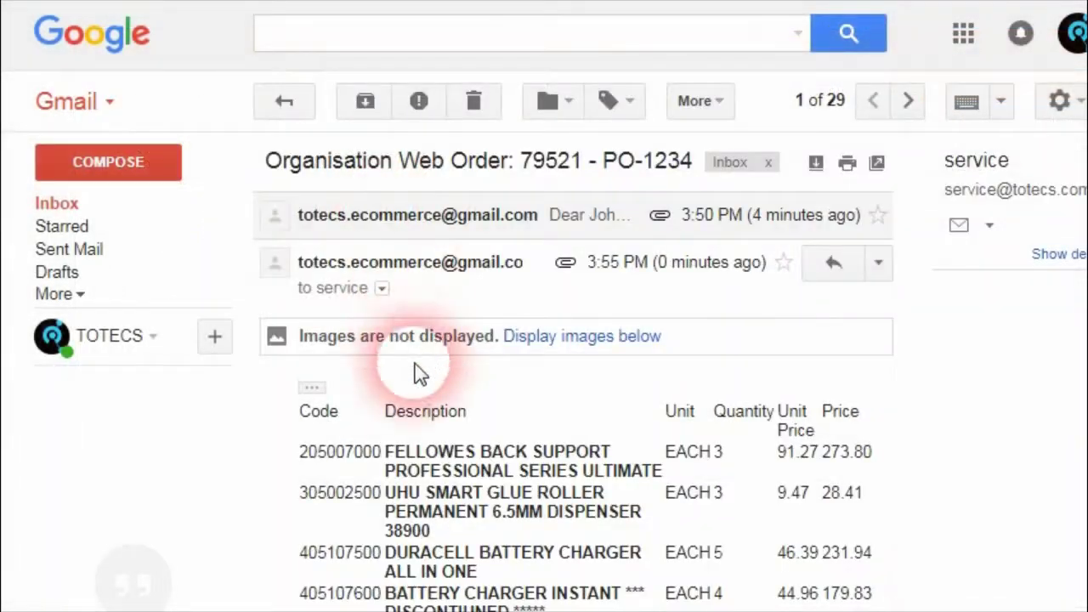
pyautogui.click(308, 388)
pyautogui.scroll(-2, 408, 319)
pyautogui.scroll(-3, 357, 263)
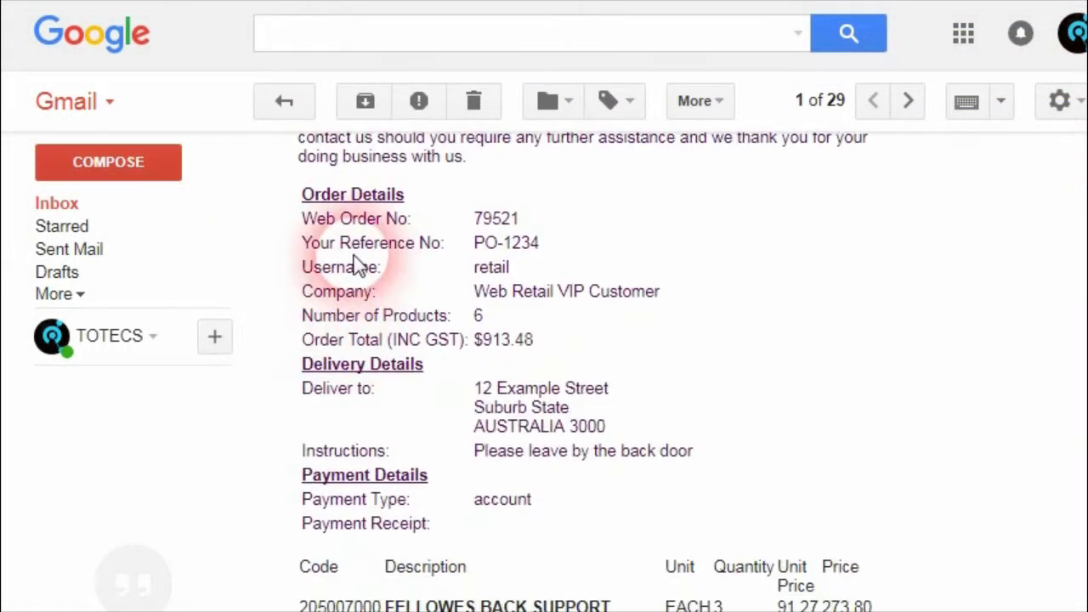
pyautogui.scroll(2, 413, 292)
pyautogui.scroll(-5, 387, 381)
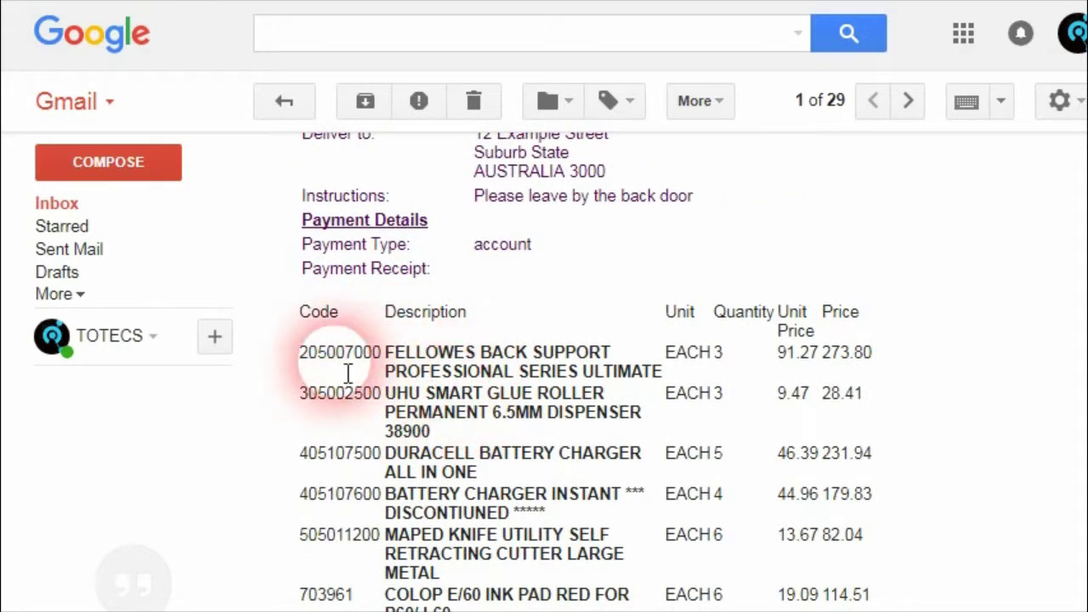
pyautogui.scroll(-2, 400, 437)
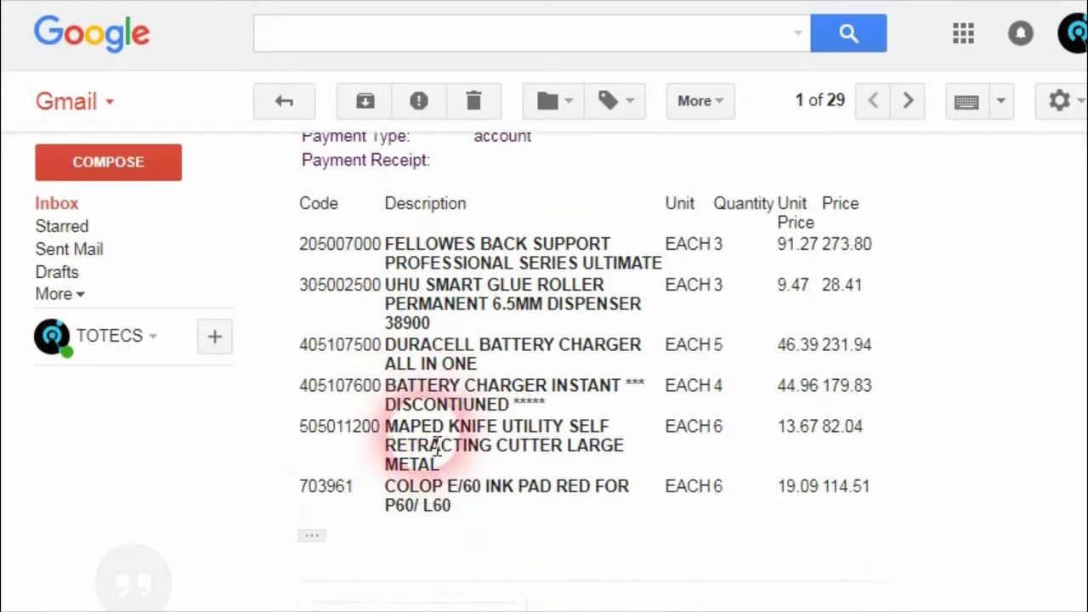
pyautogui.scroll(2, 383, 374)
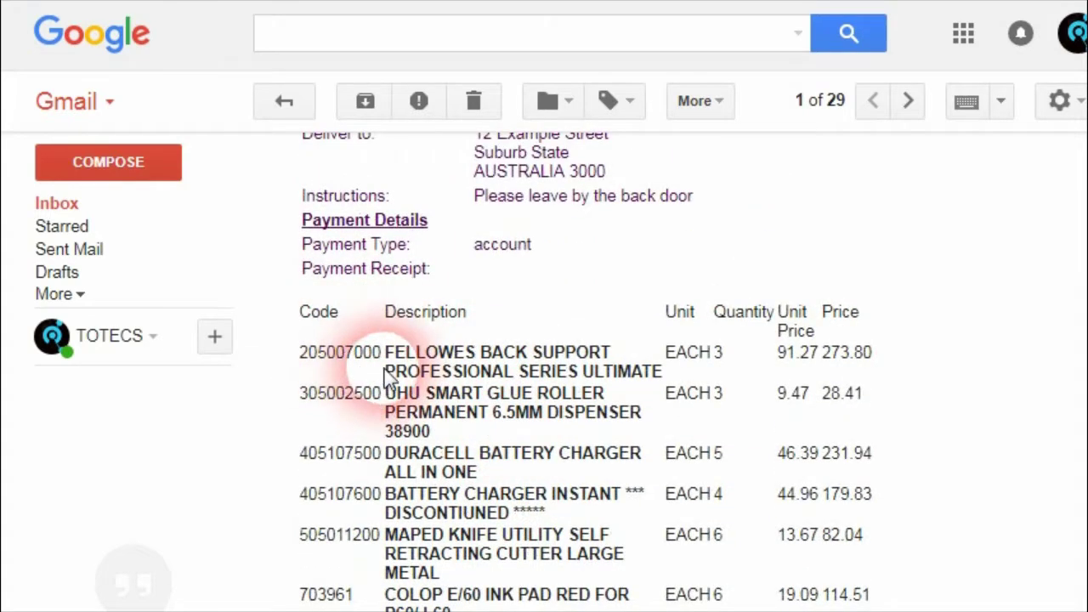
pyautogui.scroll(-2, 595, 472)
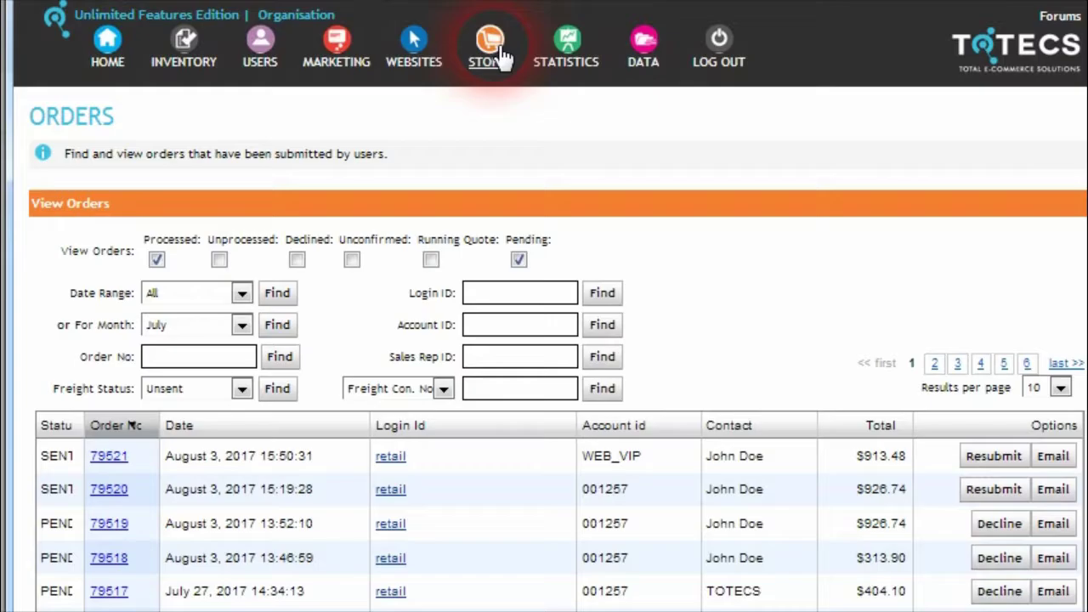
# On the TOTECS Orders page, resend the newest order's confirmation email to the prefilled recipient and dismiss the notice
pyautogui.moveTo(490, 42)
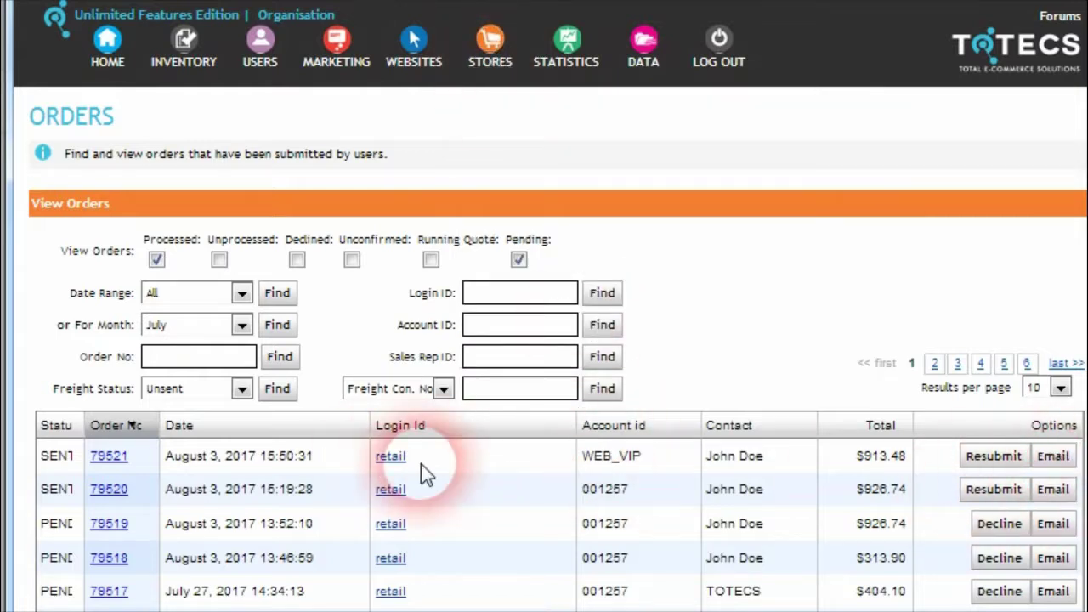
pyautogui.click(1054, 456)
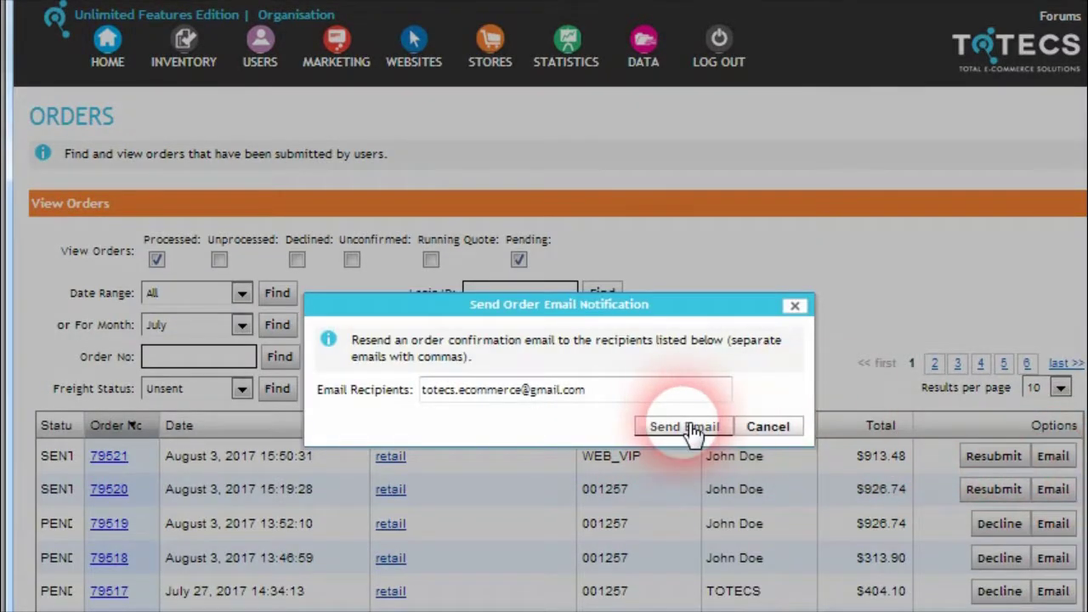
pyautogui.click(776, 427)
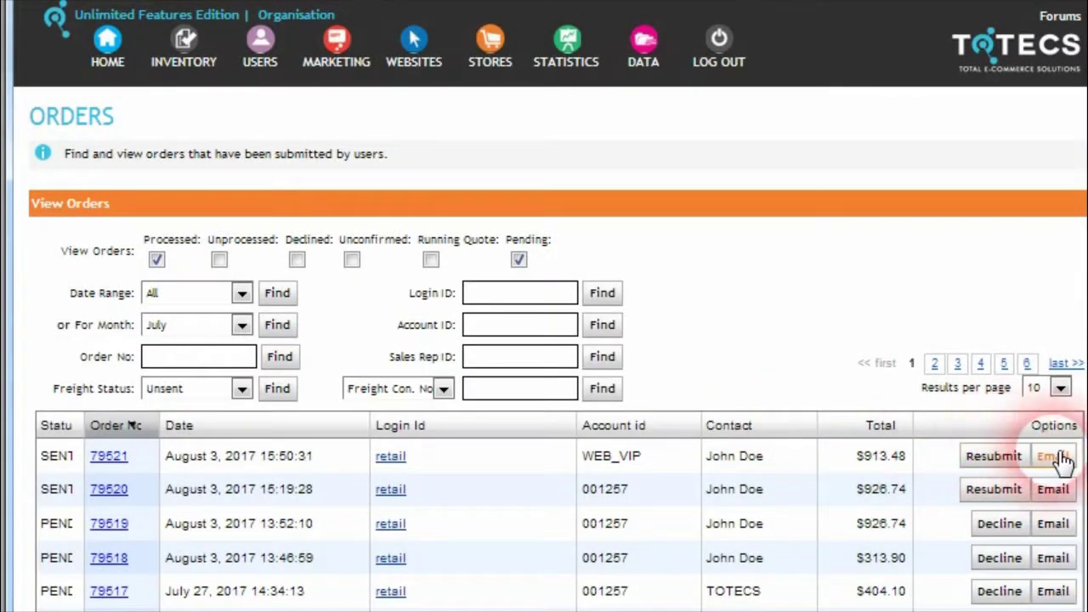
pyautogui.click(1058, 457)
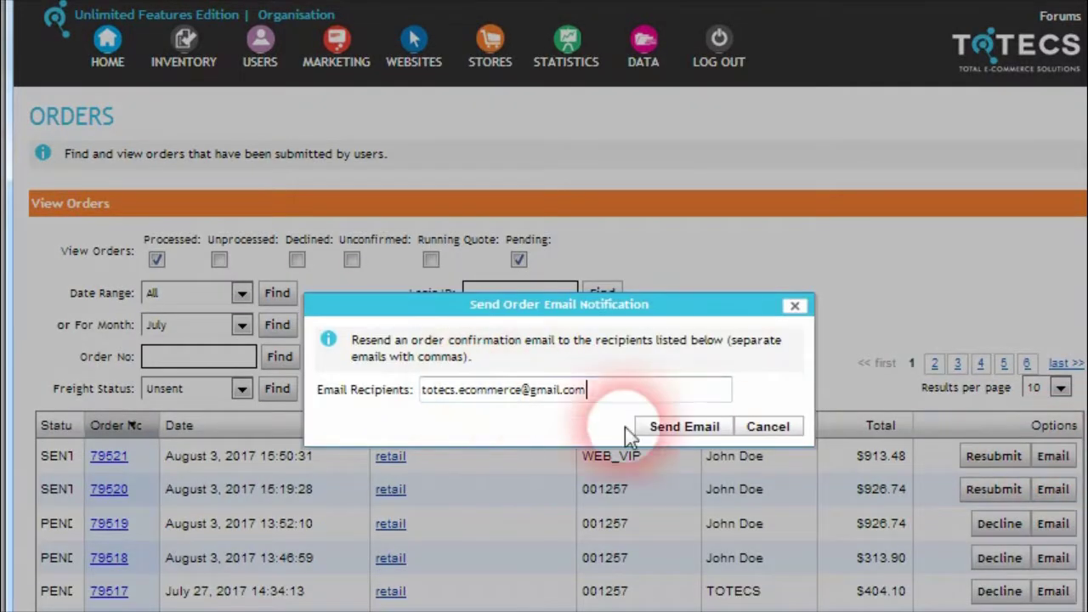
pyautogui.click(689, 429)
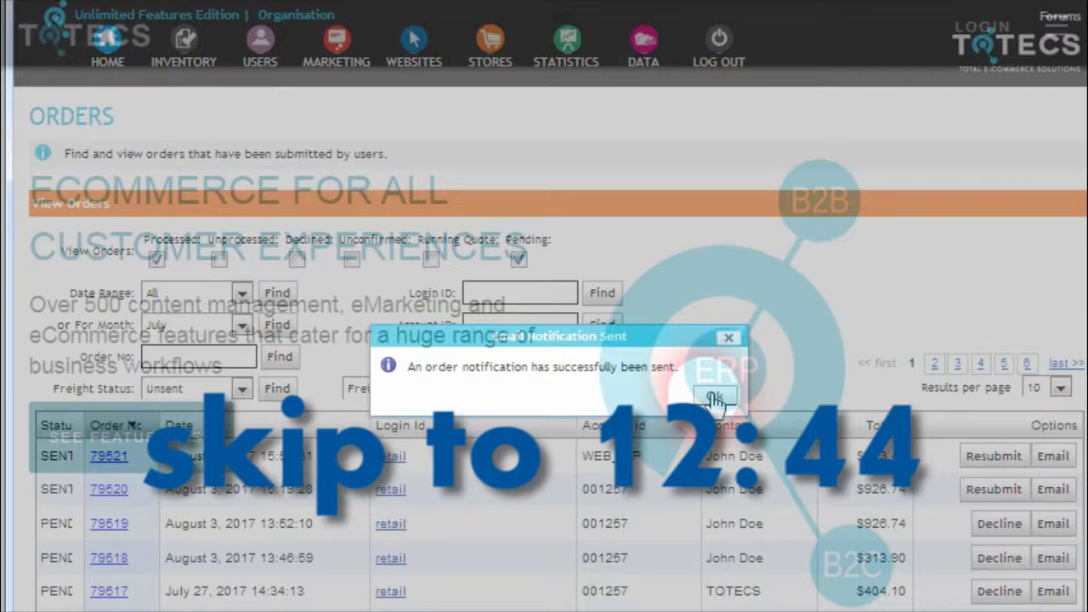
pyautogui.click(712, 394)
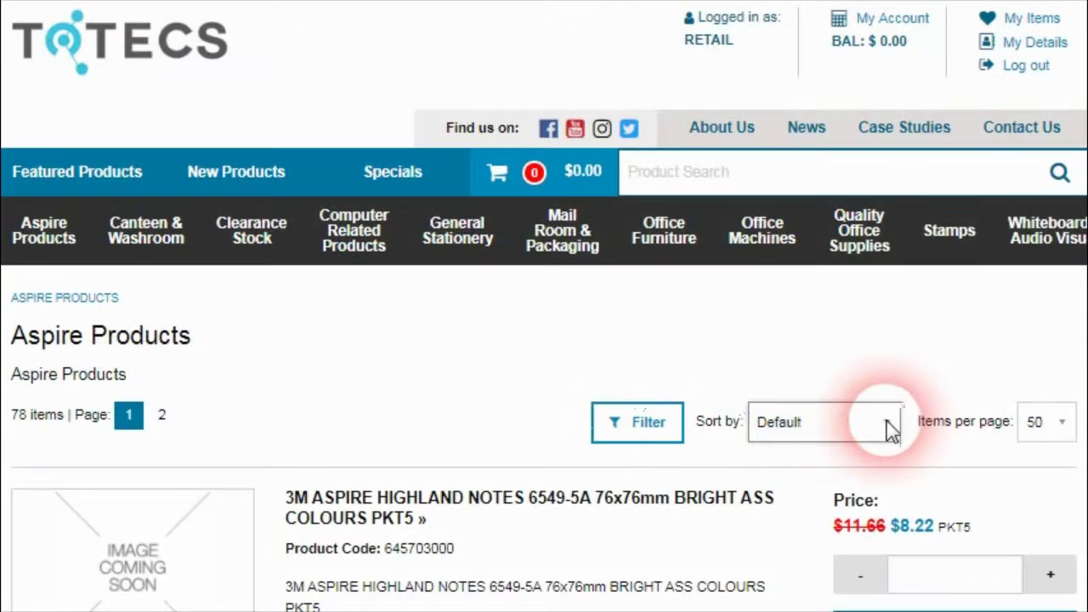
# In the web store, sort the Aspire Products list by Price and look through the sorted products
pyautogui.click(891, 425)
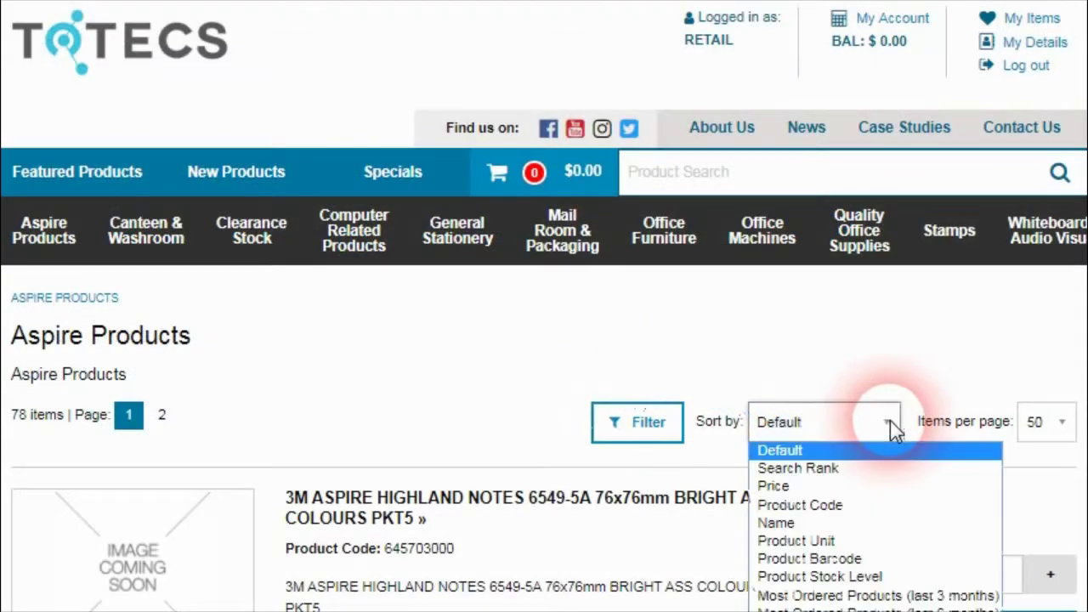
pyautogui.click(799, 488)
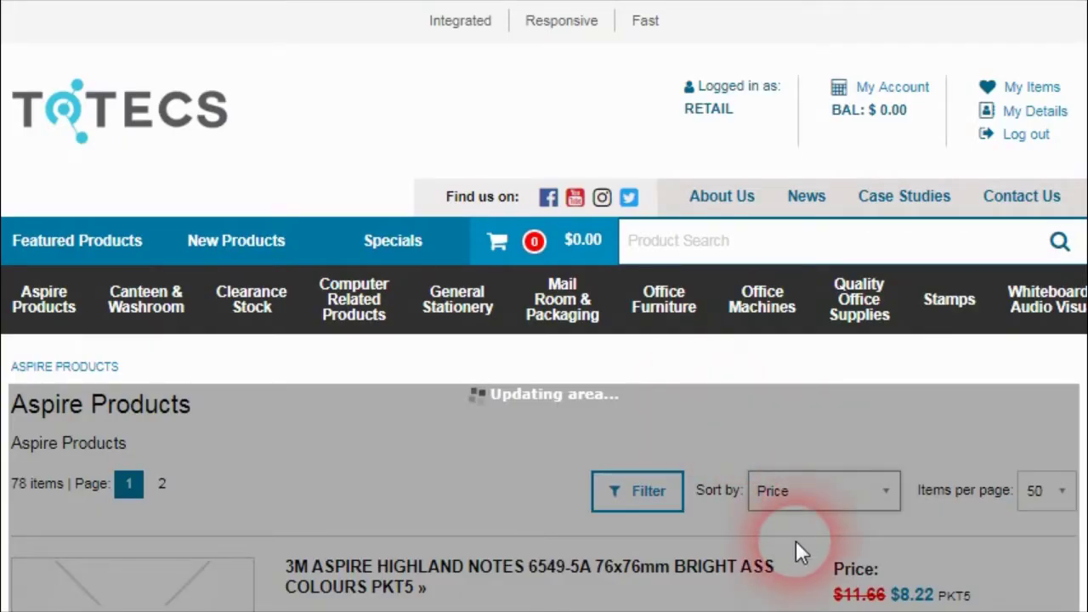
pyautogui.scroll(-3, 672, 577)
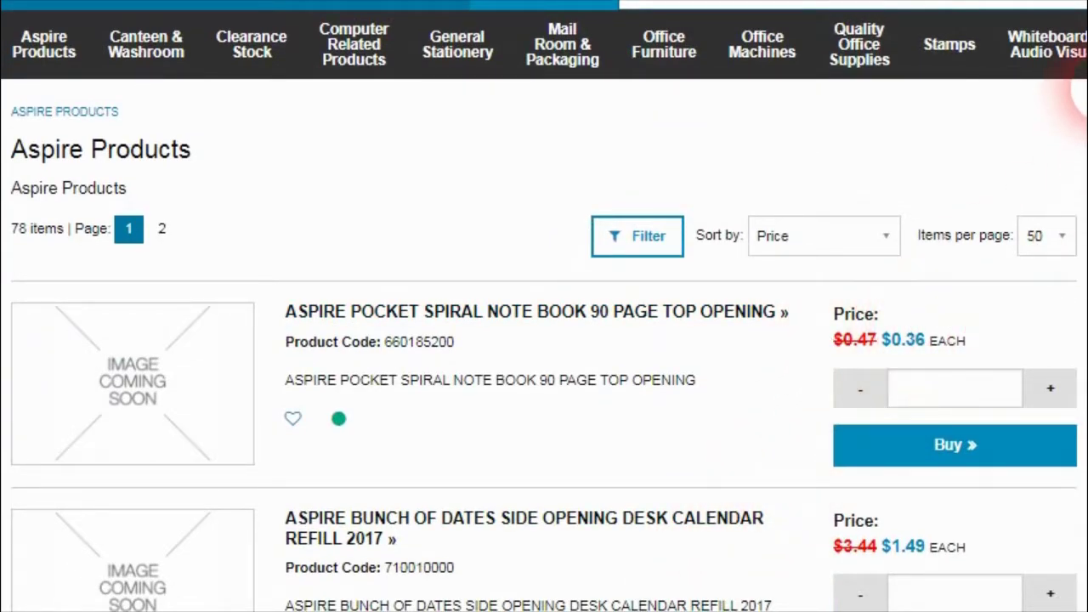
pyautogui.scroll(-2, 1075, 89)
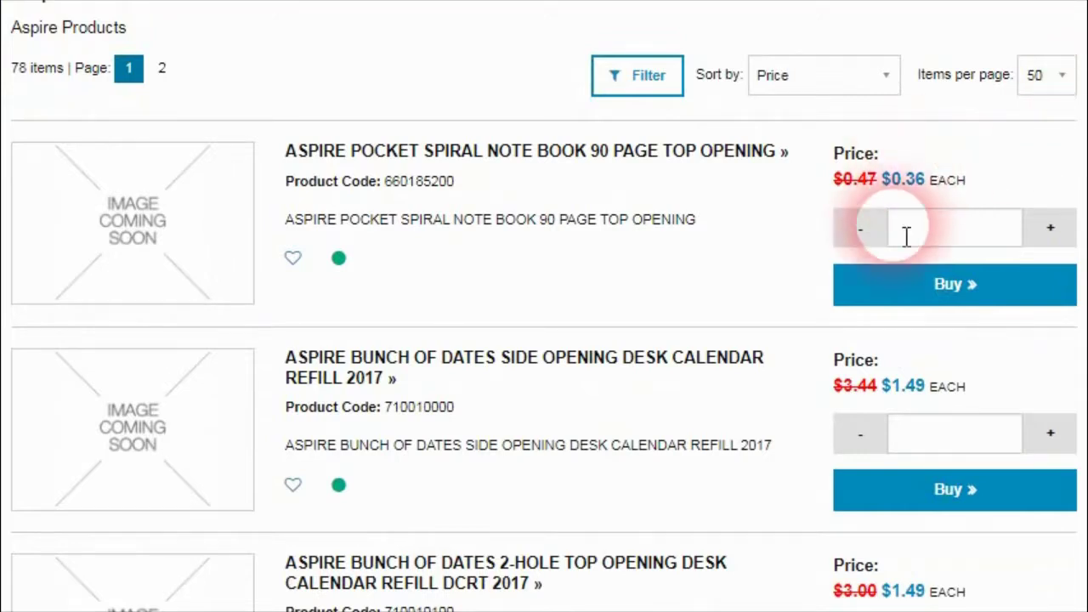
pyautogui.scroll(-13, 874, 382)
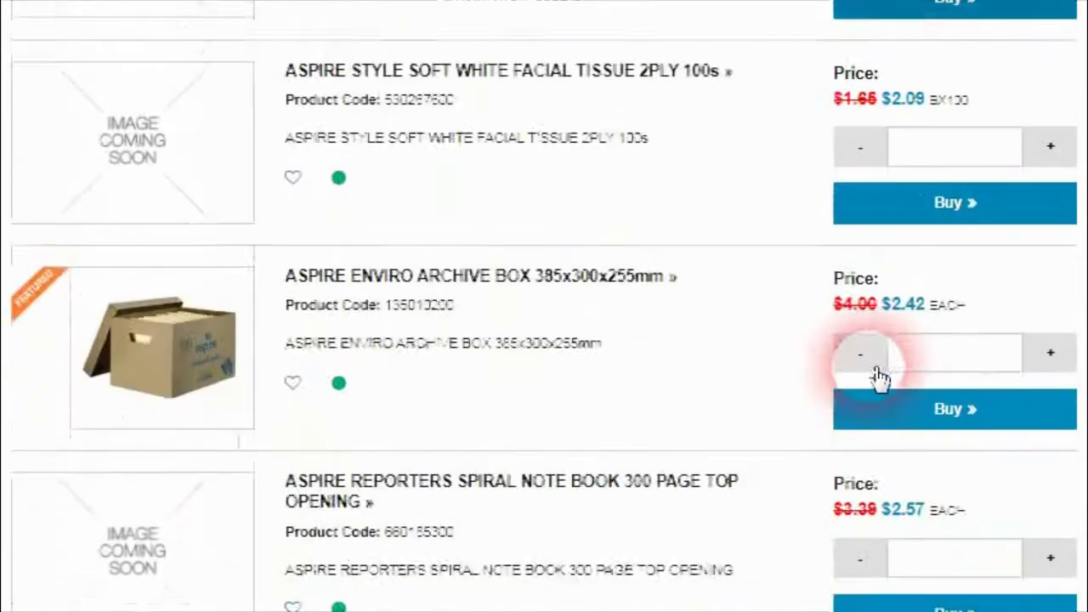
pyautogui.scroll(-12, 878, 380)
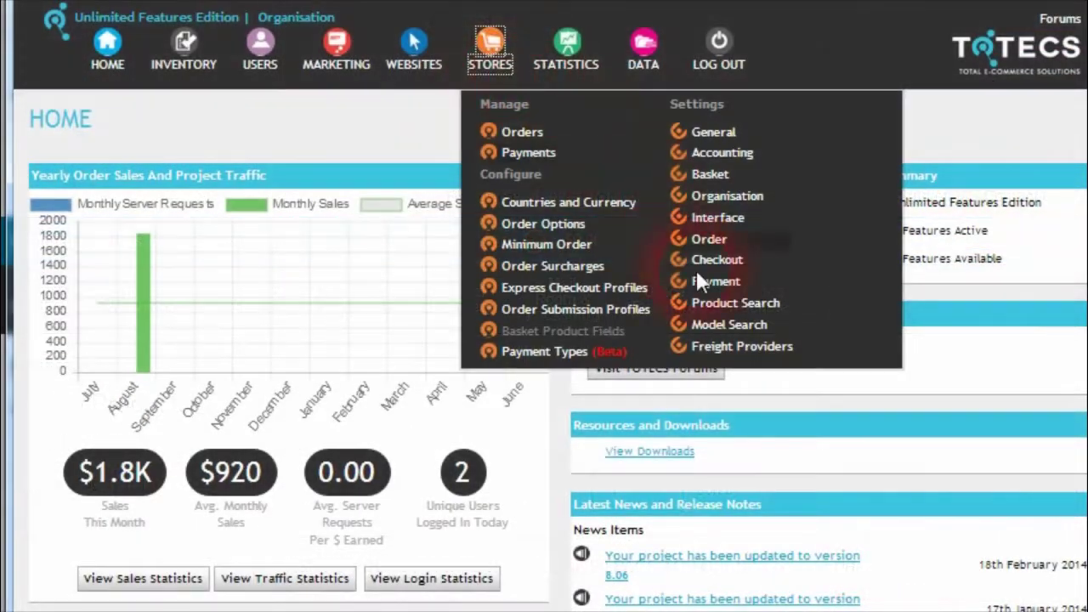
# In the administration site's store settings for Product Search, set the Product Sort Field to Price
pyautogui.click(728, 305)
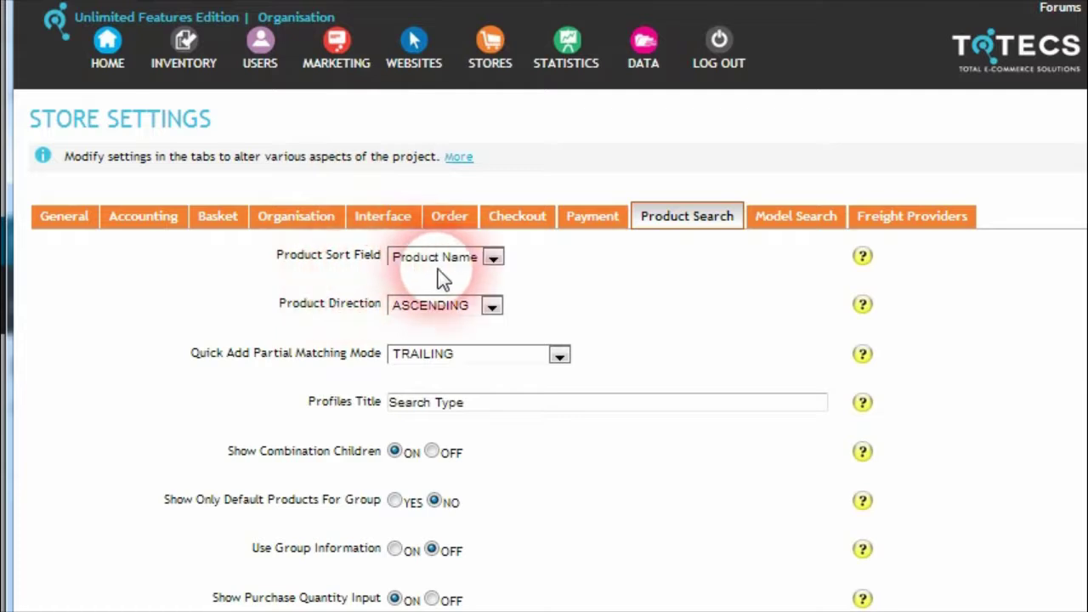
pyautogui.click(493, 258)
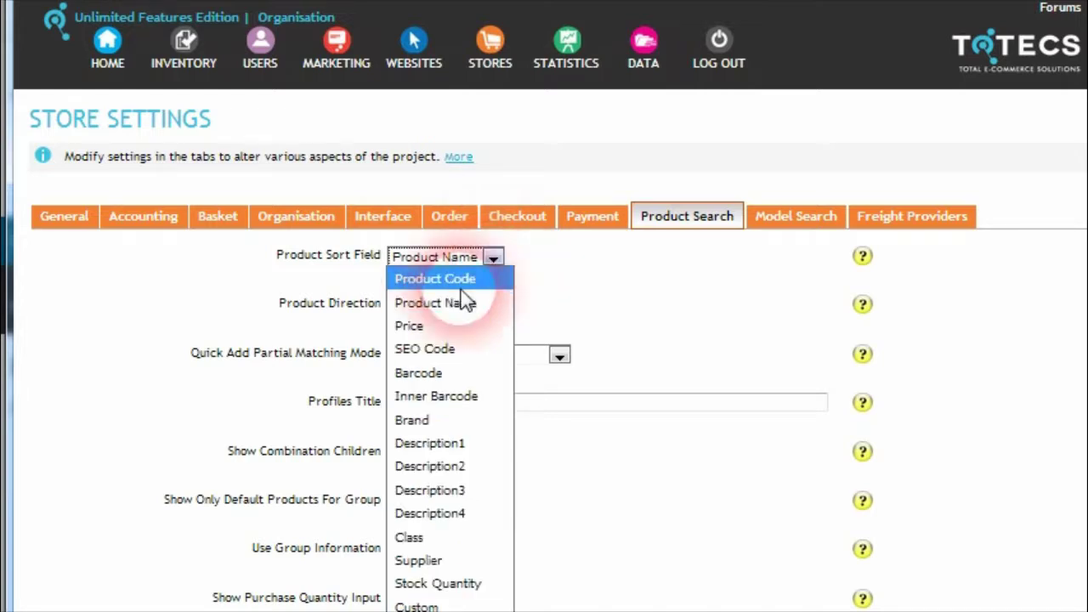
pyautogui.click(427, 326)
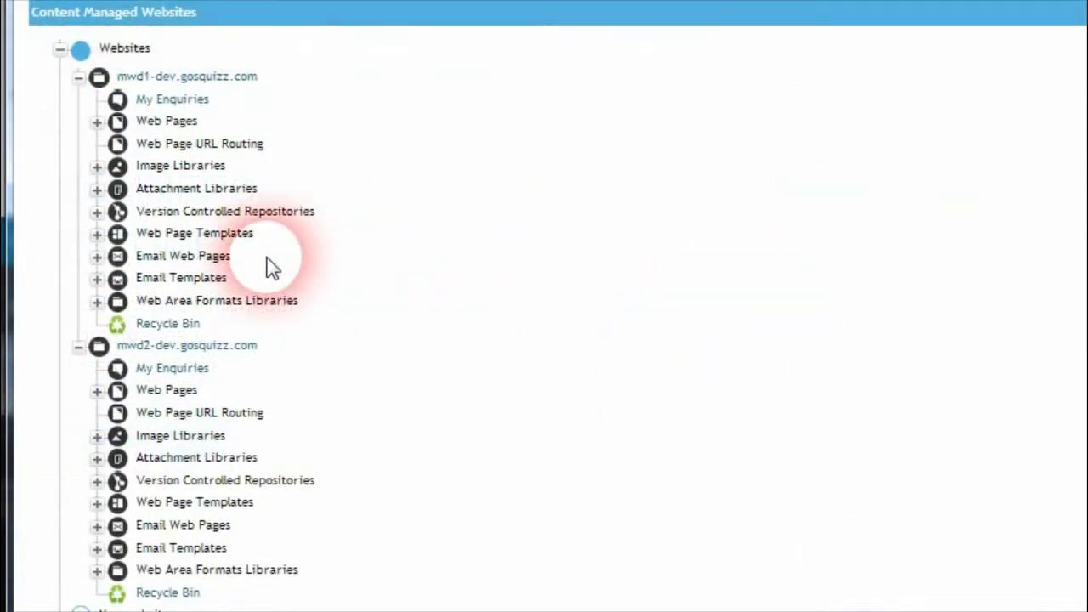
# Show all areas of the basket web page on the mwd2-dev.gosquizz.com website and open a page area's options
pyautogui.click(126, 393)
pyautogui.scroll(-2, 306, 410)
pyautogui.scroll(-2, 306, 410)
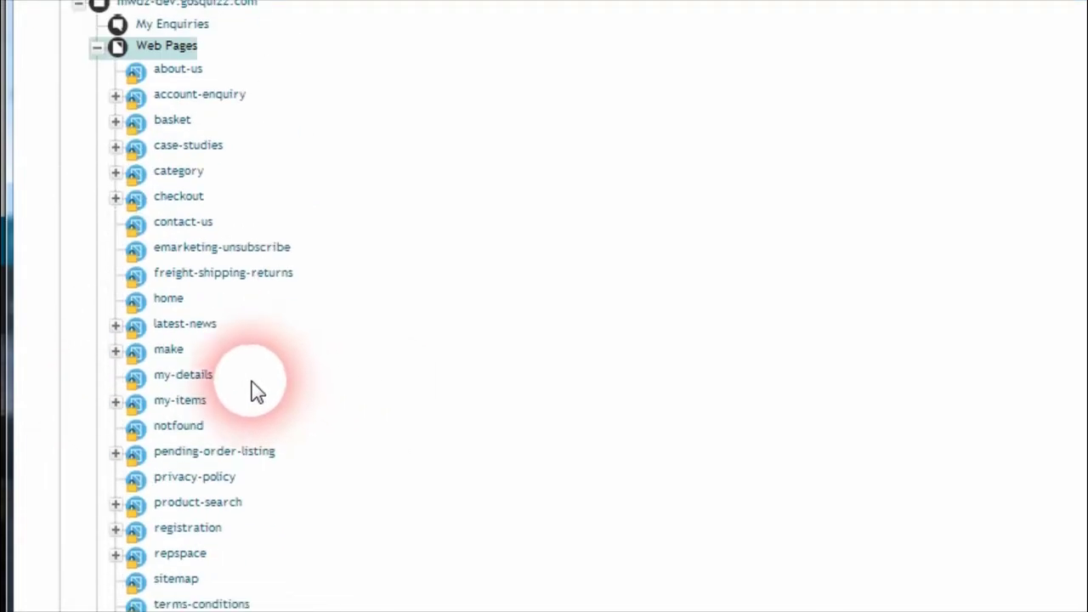
pyautogui.rightClick(178, 127)
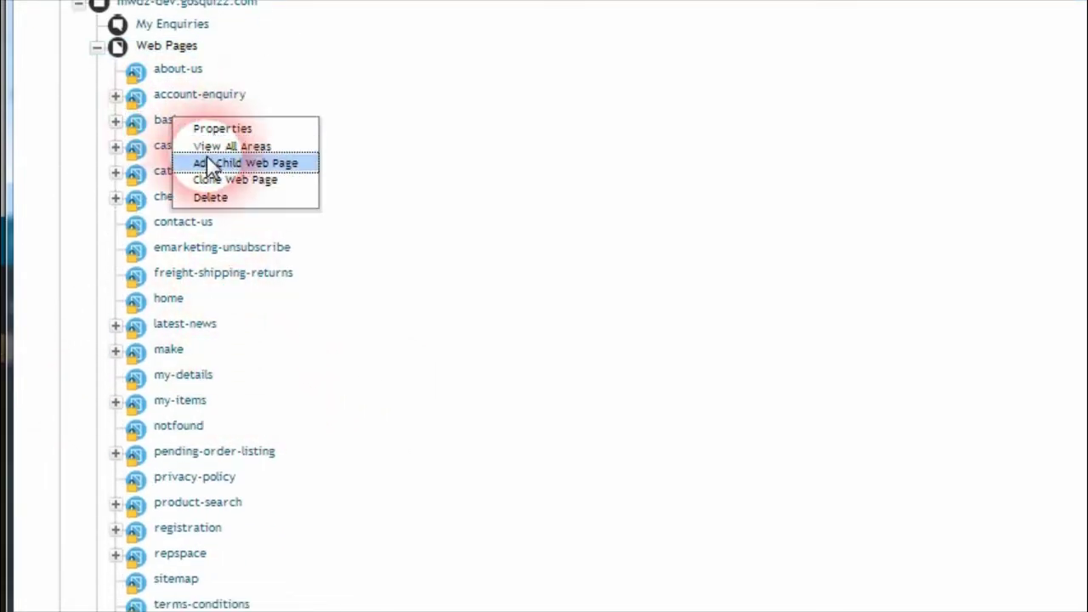
pyautogui.click(231, 147)
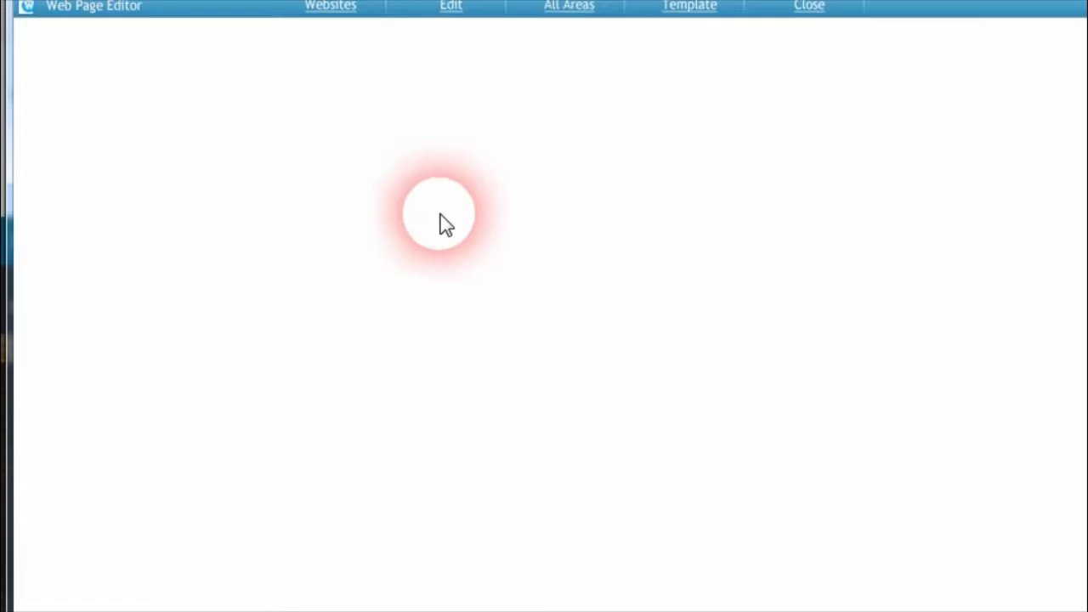
pyautogui.scroll(-3, 501, 289)
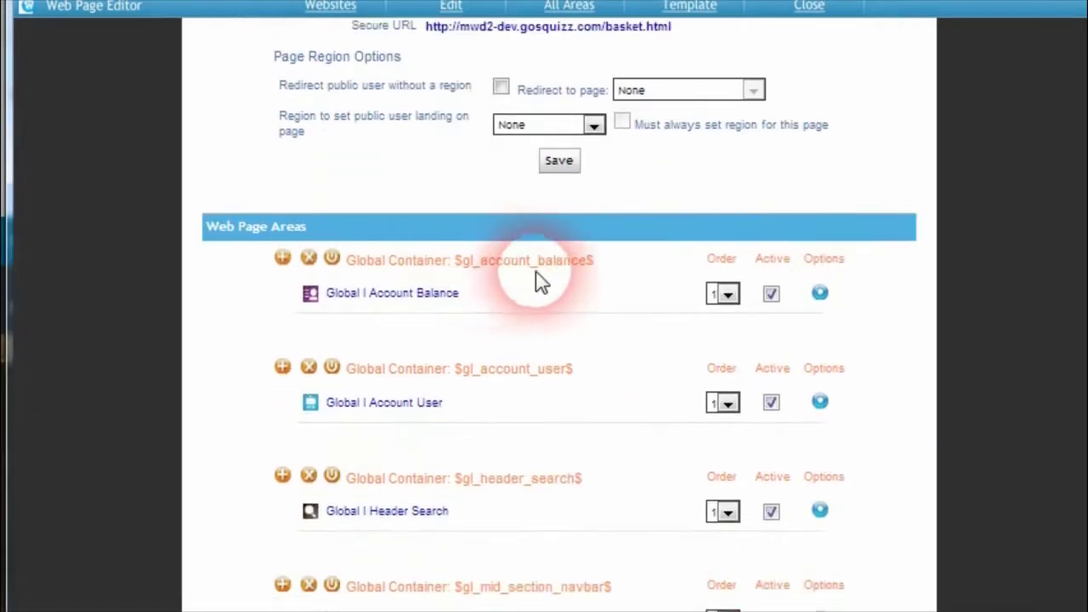
pyautogui.click(820, 284)
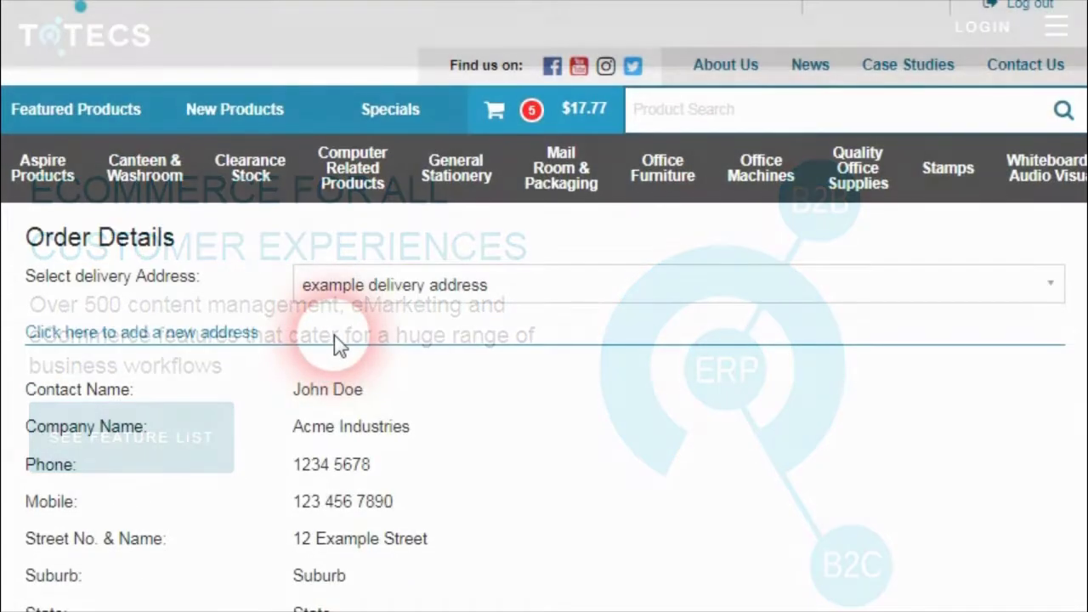
# In the web store's Order Details, check the delivery address selector, open the new address form and enter its Company Name field
pyautogui.click(518, 289)
pyautogui.click(501, 289)
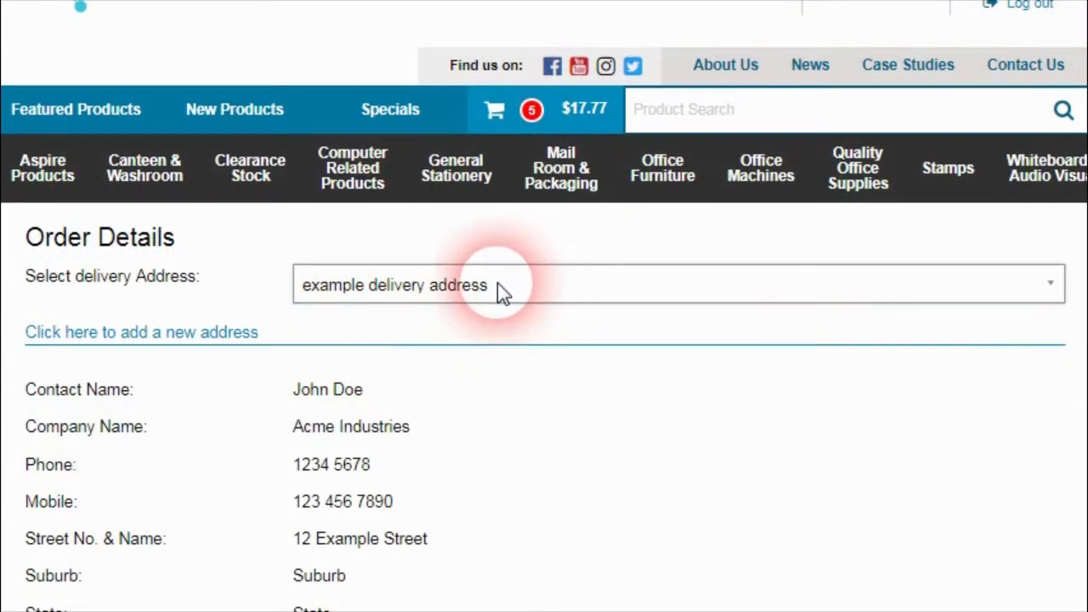
pyautogui.click(223, 335)
pyautogui.scroll(-3, 340, 408)
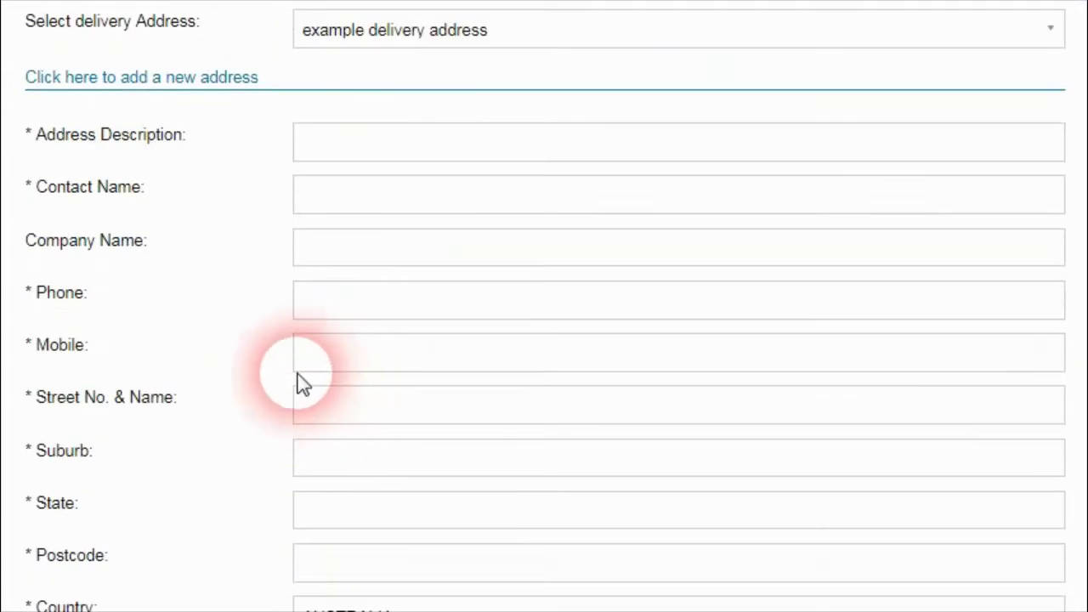
pyautogui.click(342, 258)
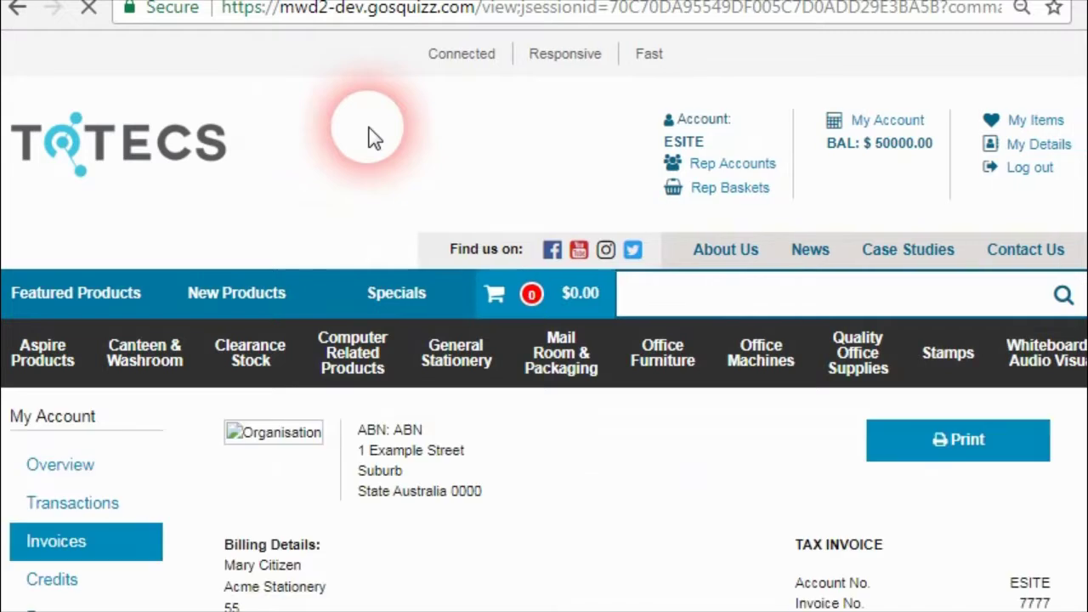
# Examine the company and contact names in the invoice's billing and delivery details, and open the account's Sales Orders
pyautogui.scroll(-5, 413, 170)
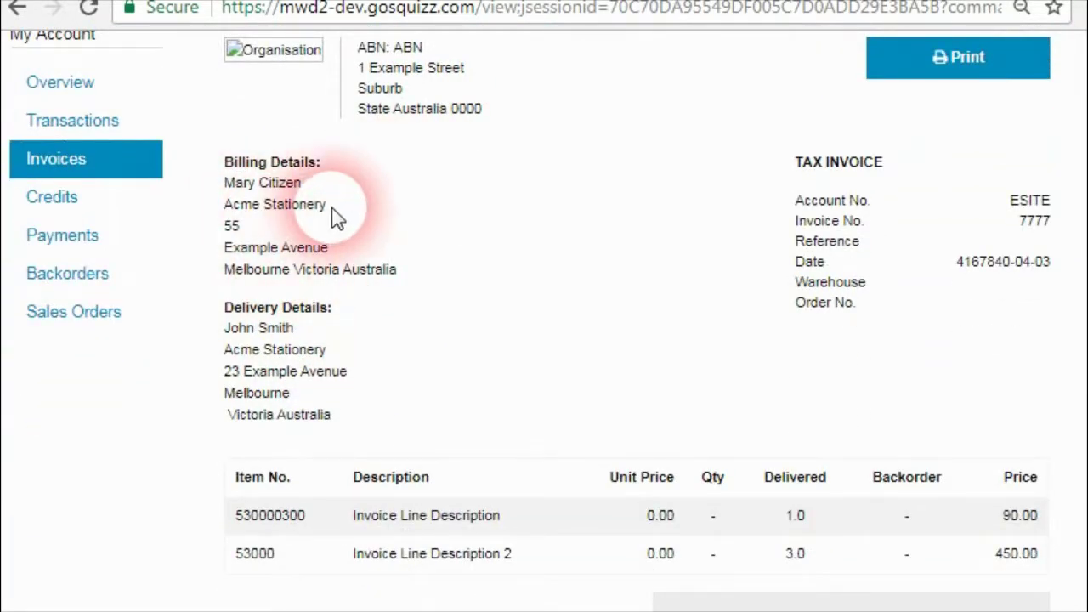
pyautogui.moveTo(333, 217); pyautogui.dragTo(240, 220)
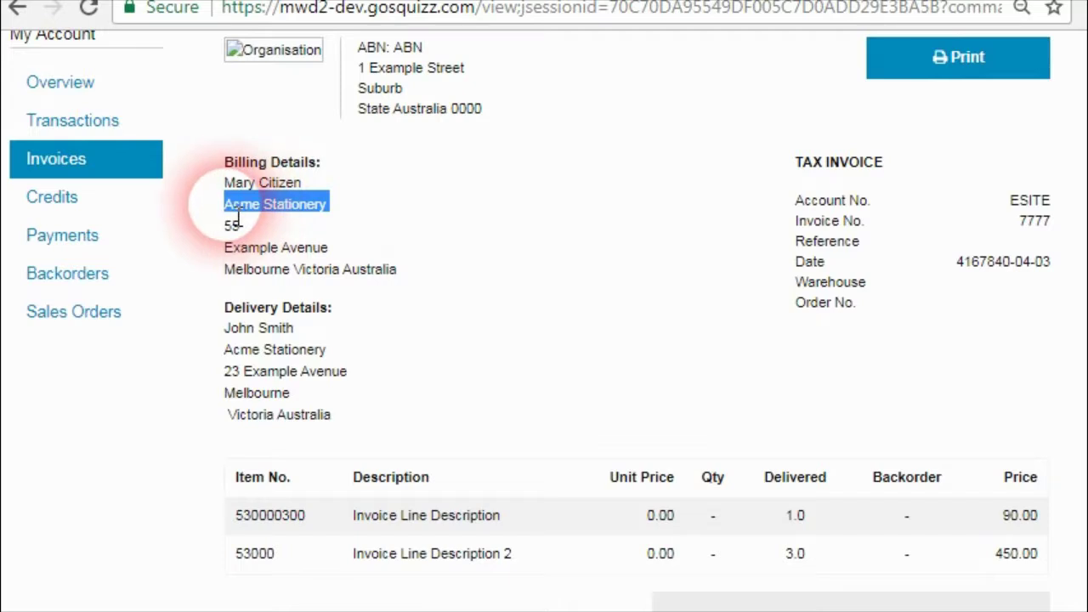
pyautogui.moveTo(348, 354); pyautogui.dragTo(238, 352)
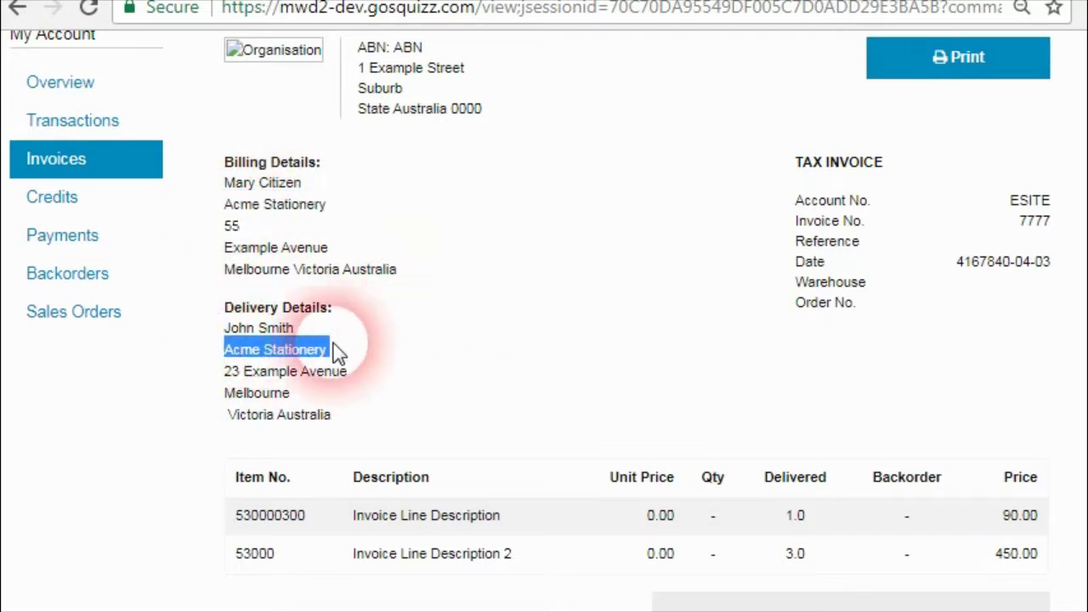
pyautogui.click(401, 352)
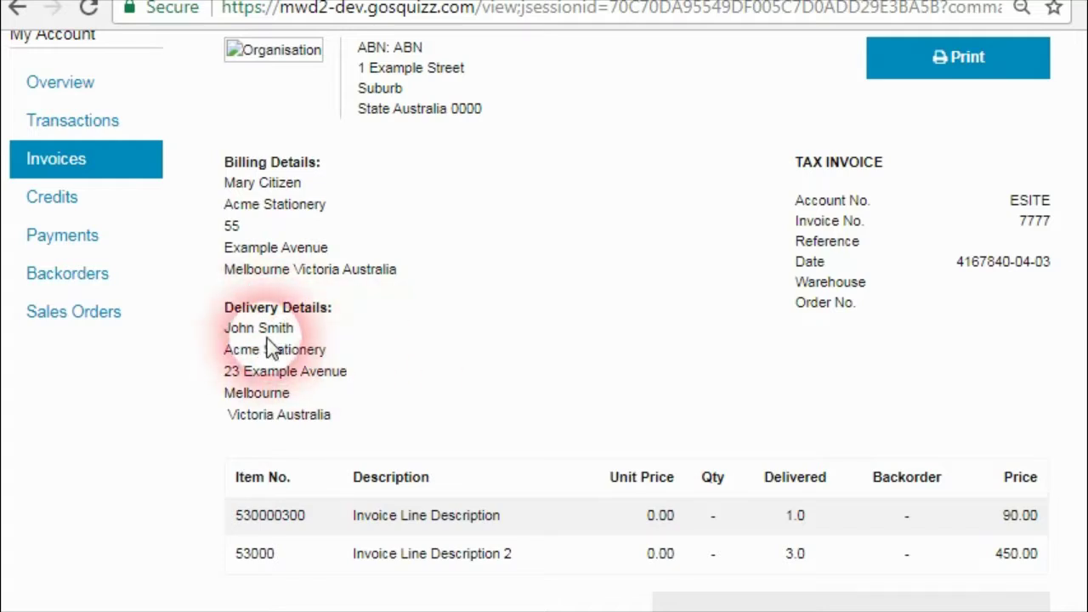
pyautogui.moveTo(292, 328); pyautogui.dragTo(239, 335)
pyautogui.click(308, 182)
pyautogui.moveTo(328, 206); pyautogui.dragTo(207, 181)
pyautogui.click(240, 322)
pyautogui.scroll(2, 255, 352)
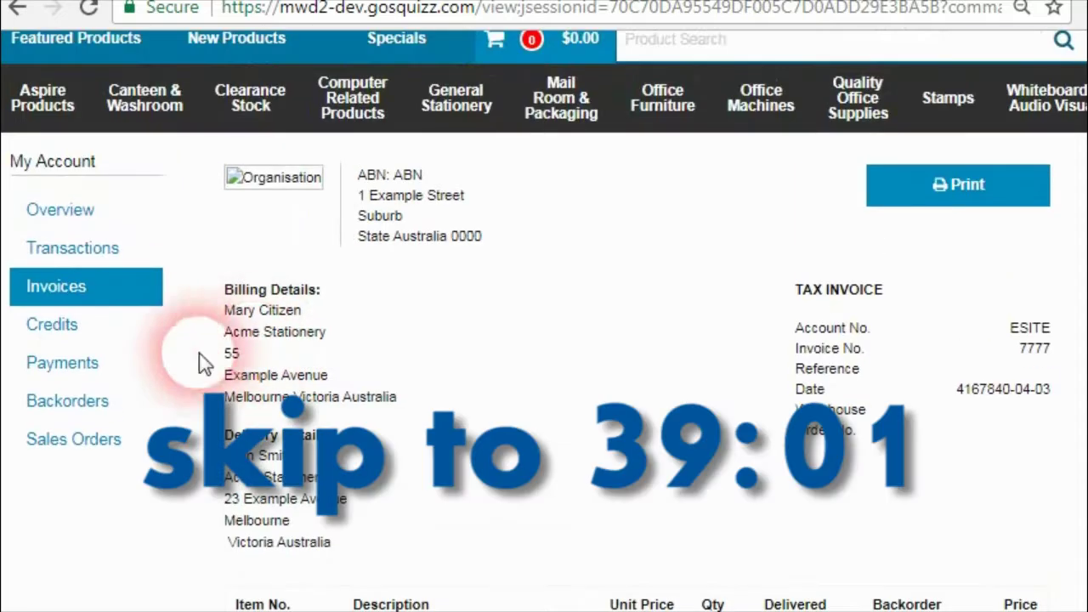
pyautogui.click(73, 440)
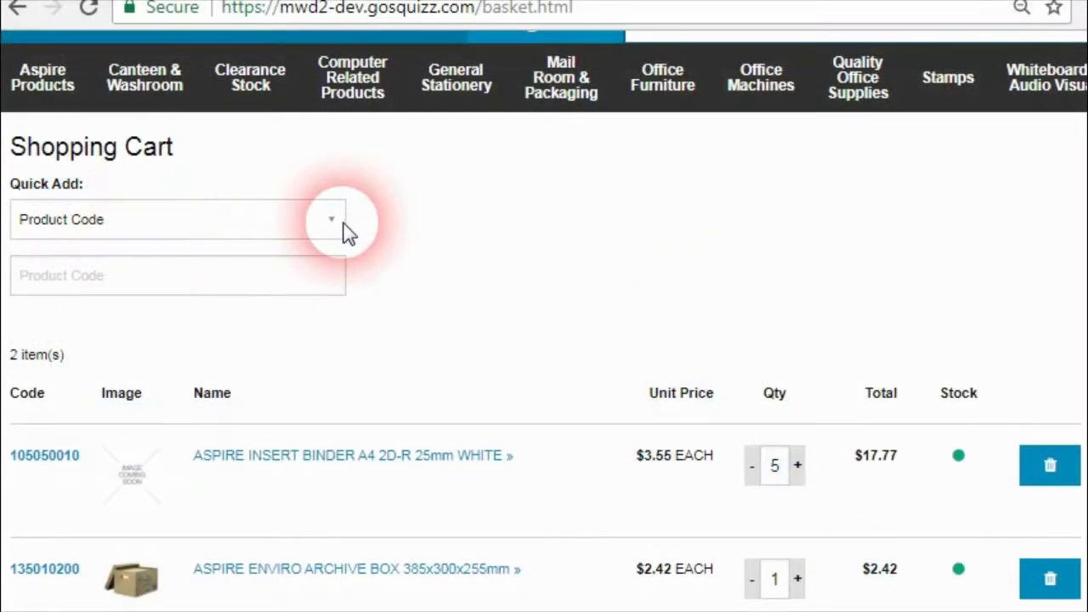
# Examine the product field options offered for Quick Add in the Shopping Cart
pyautogui.click(333, 222)
pyautogui.click(333, 222)
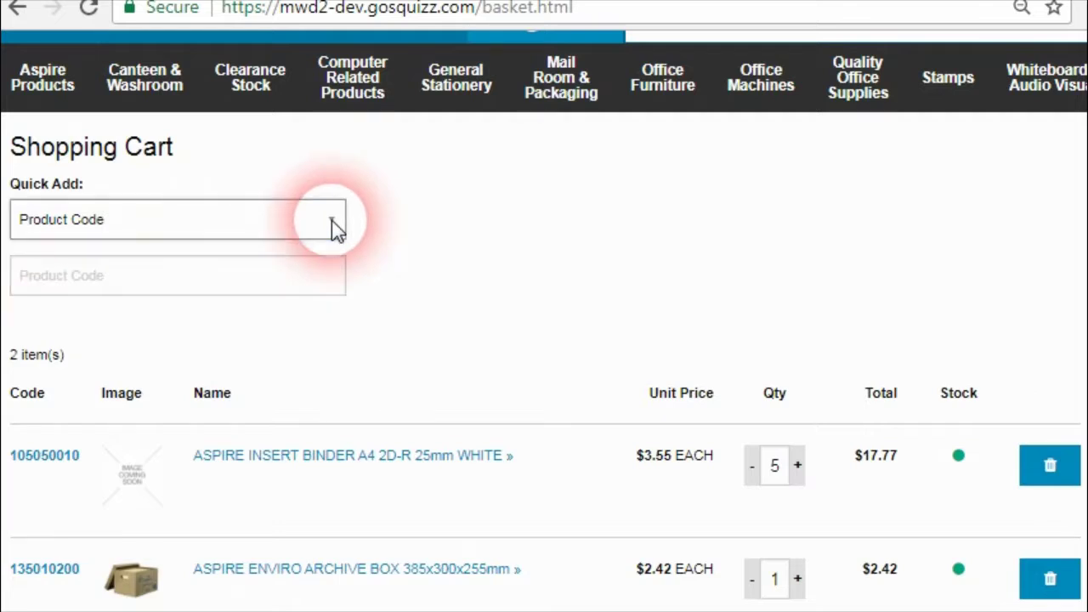
pyautogui.click(332, 220)
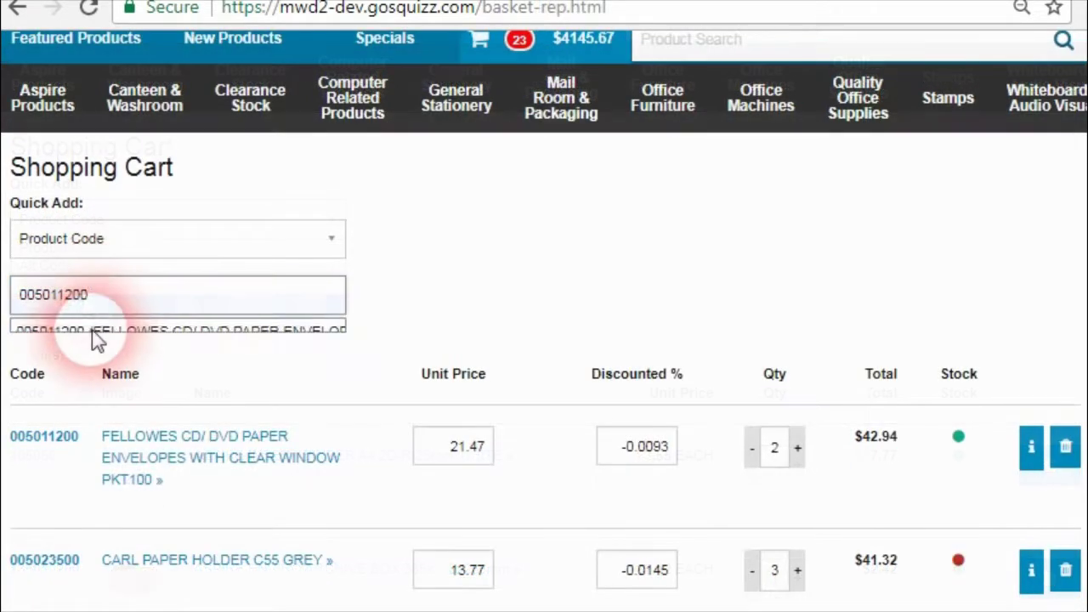
# Quick-add product 005011200 to the rep shopping cart with 50% off its price and a quantity of 3
pyautogui.click(102, 339)
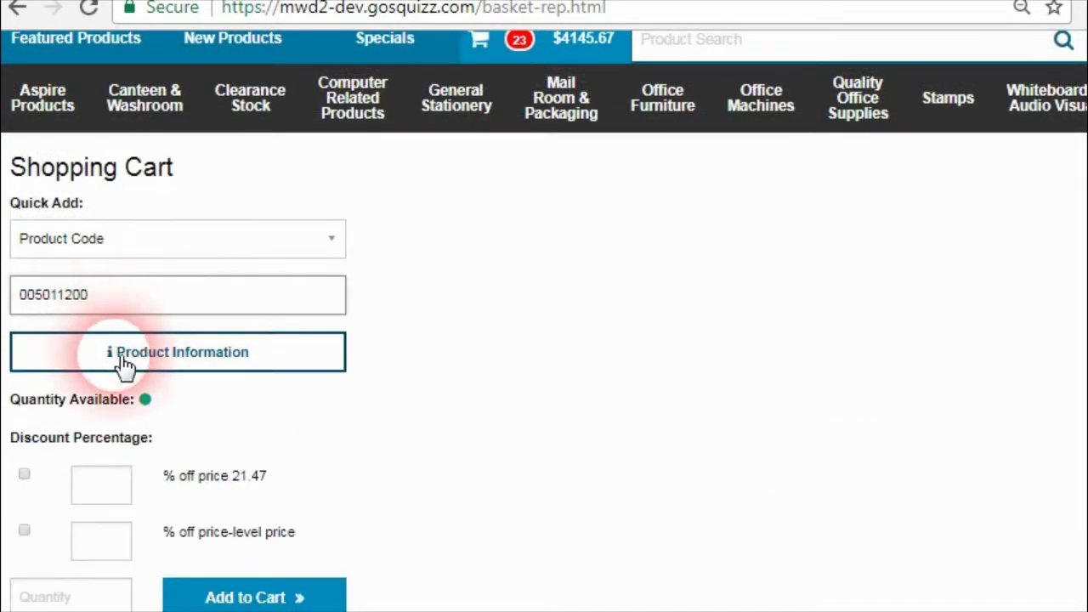
pyautogui.scroll(-2, 289, 448)
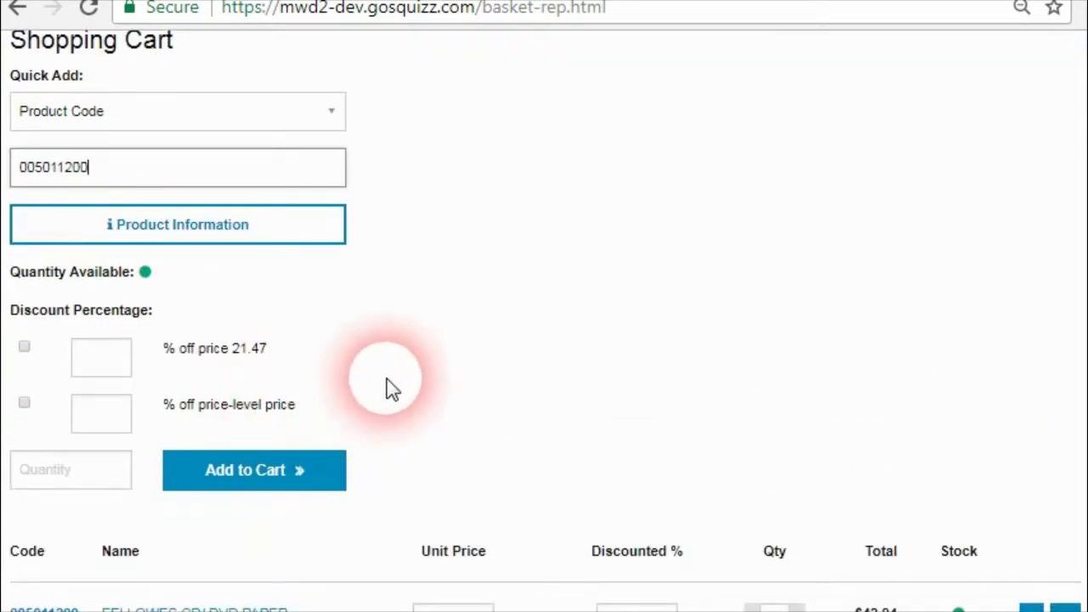
pyautogui.click(25, 348)
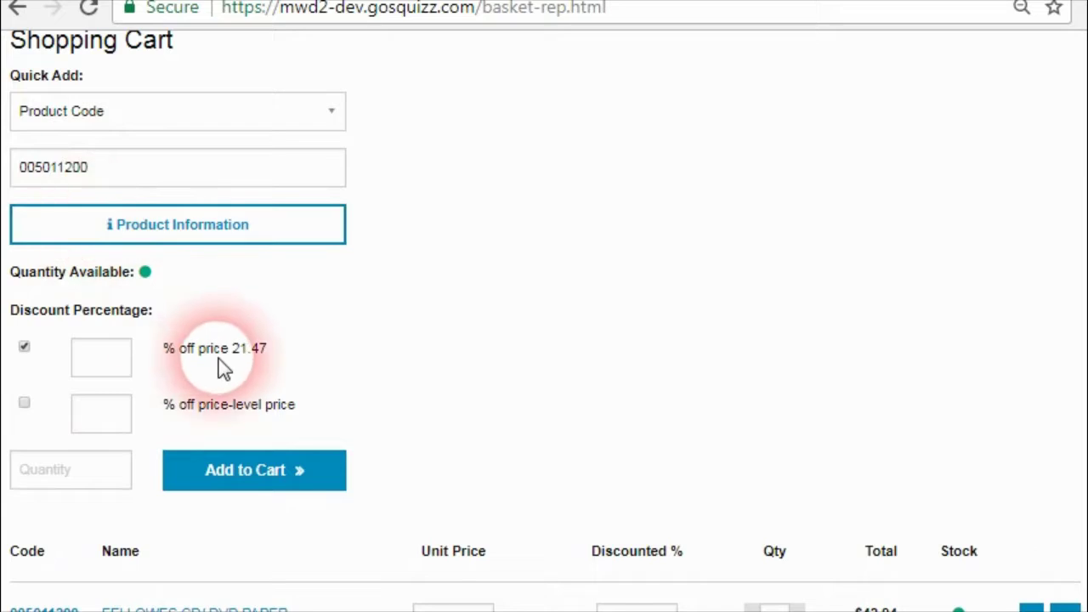
pyautogui.click(110, 361)
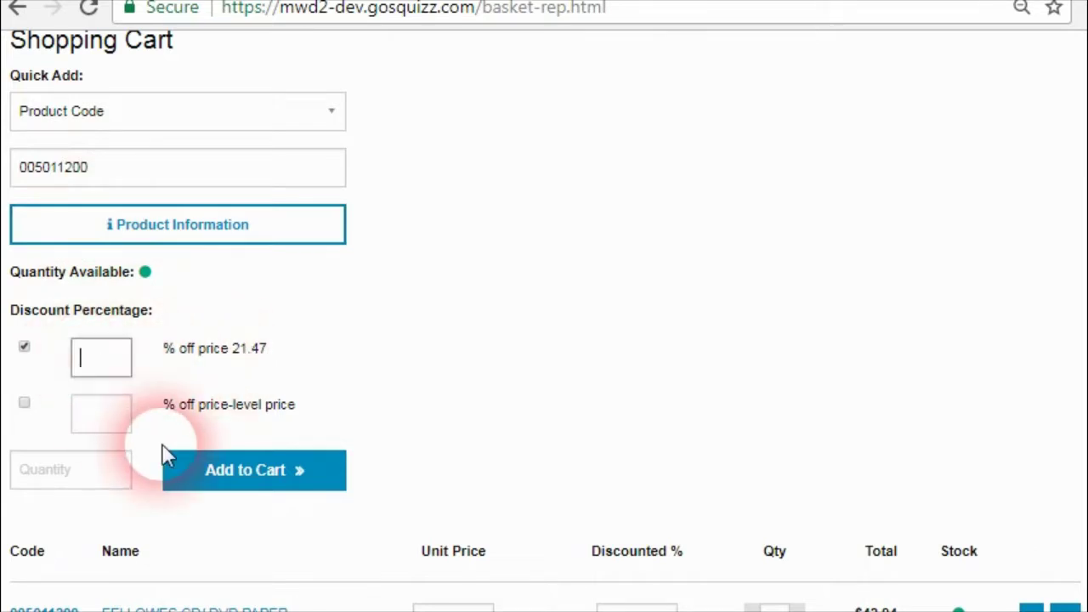
pyautogui.write('50')
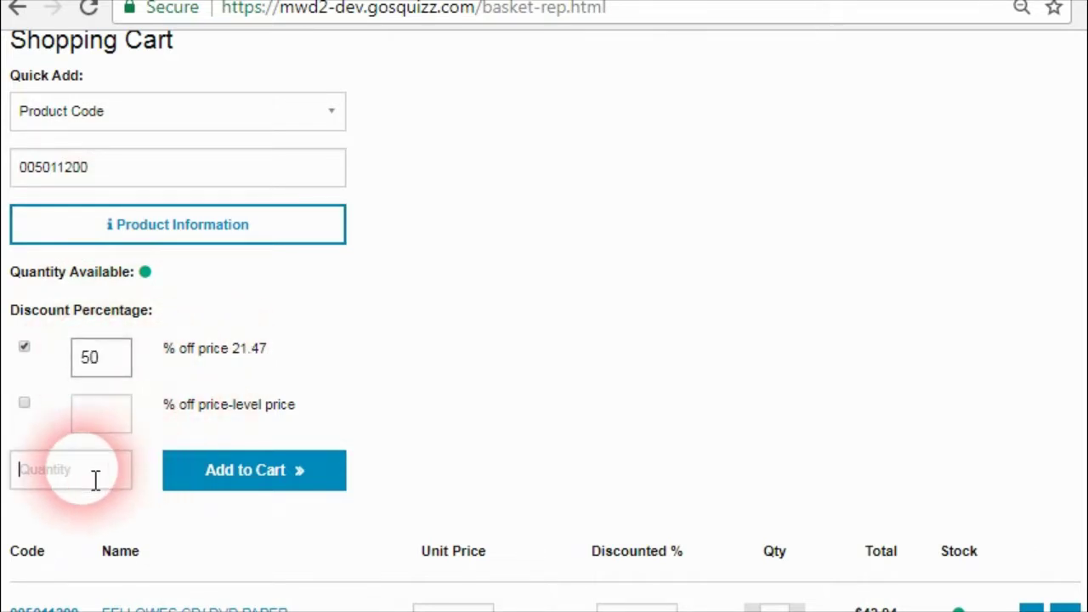
pyautogui.click(92, 478)
pyautogui.write('3')
pyautogui.click(272, 476)
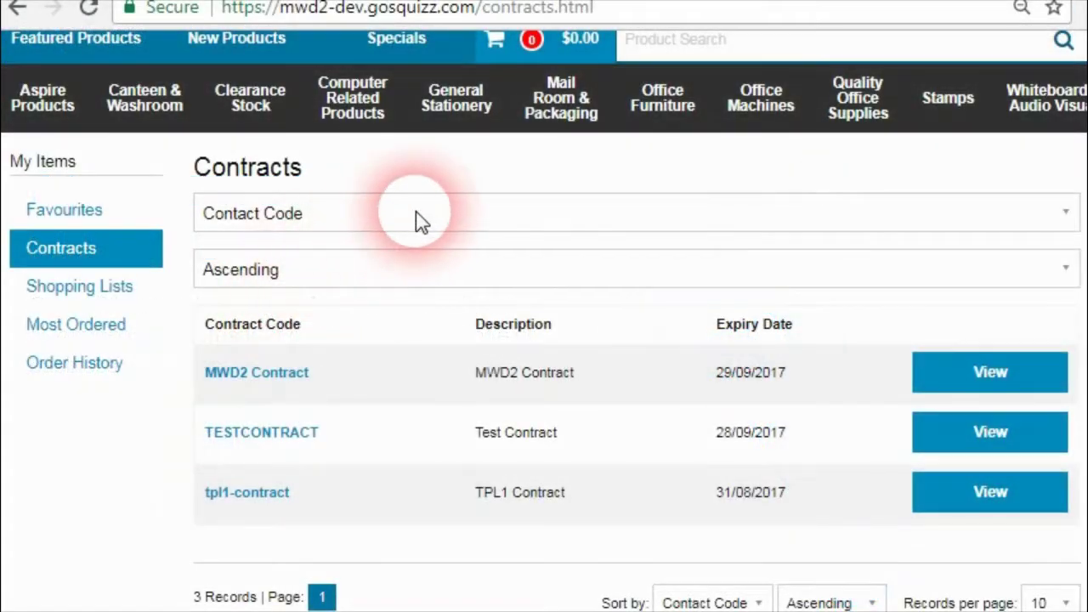
# View the sort field options of the Contracts list and leave Contact Code selected
pyautogui.click(420, 220)
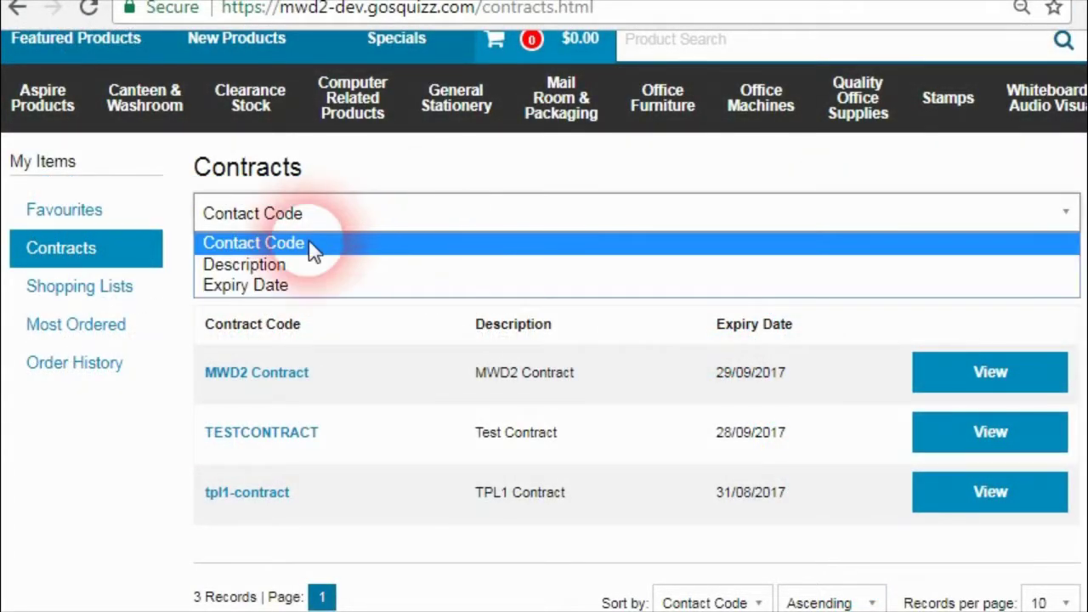
pyautogui.click(311, 218)
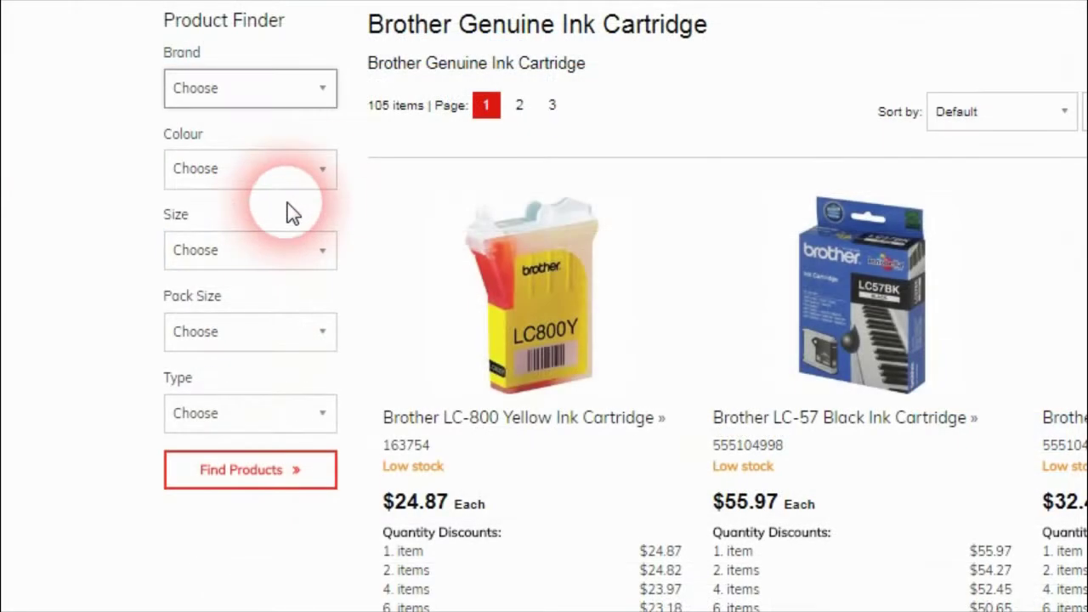
# Browse the Colour options in the Product Finder for Brother Genuine Ink Cartridge and choose Emerald
pyautogui.click(319, 168)
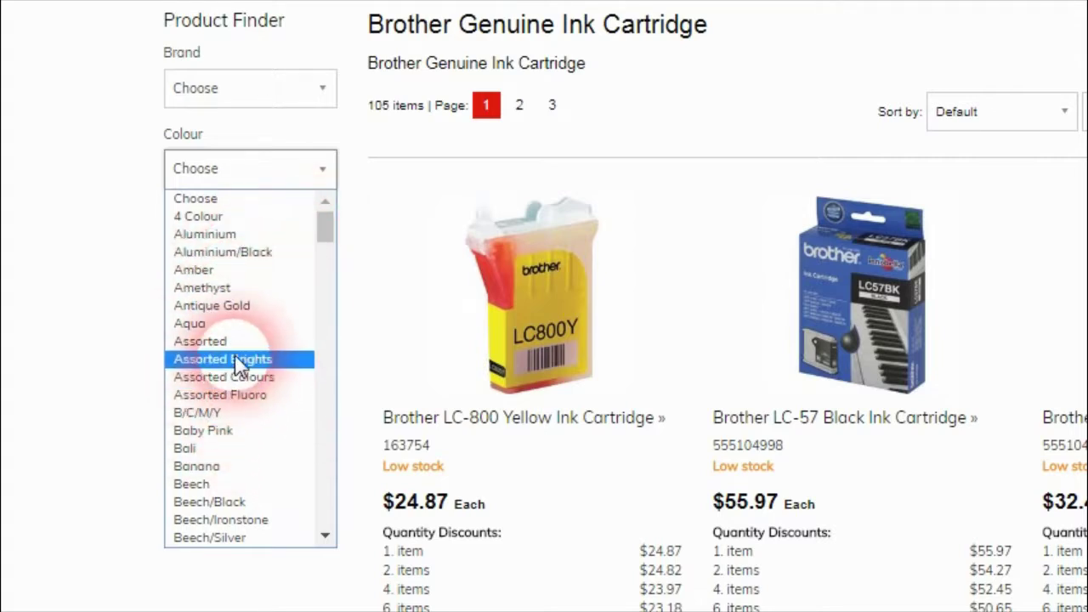
pyautogui.scroll(-15, 240, 451)
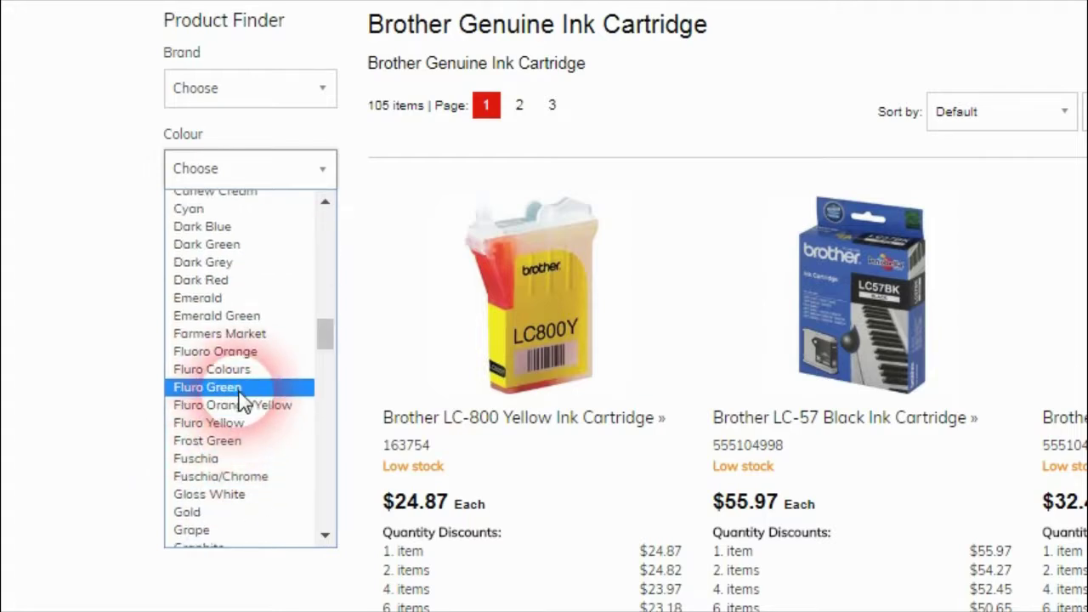
pyautogui.click(217, 298)
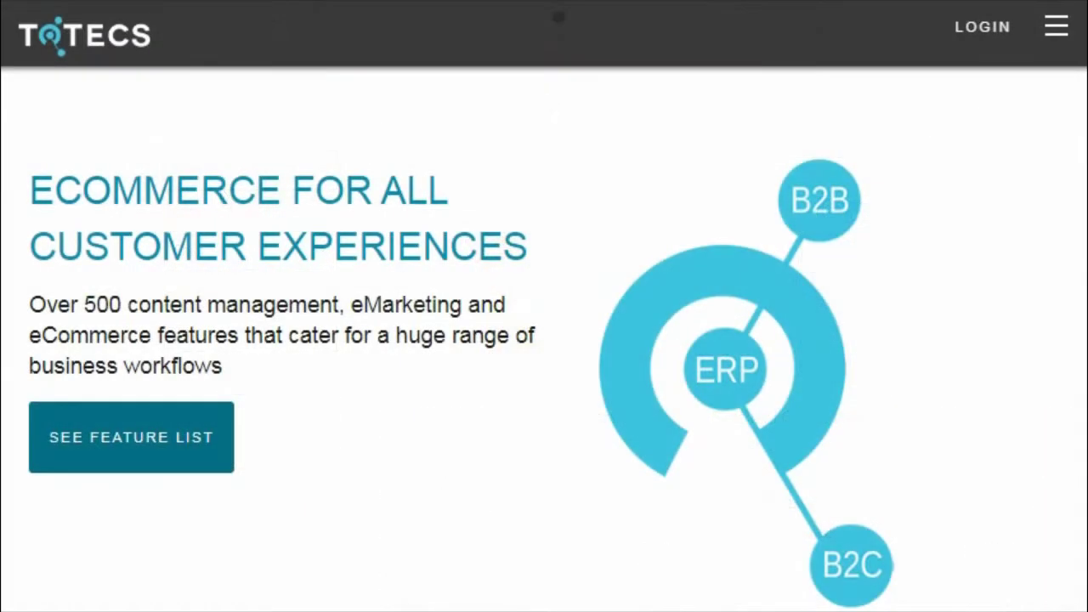
# On the TOTECS website, open the forums, look through the forum list and read the TOTECS Platform Release 11.05 thread
pyautogui.click(1056, 26)
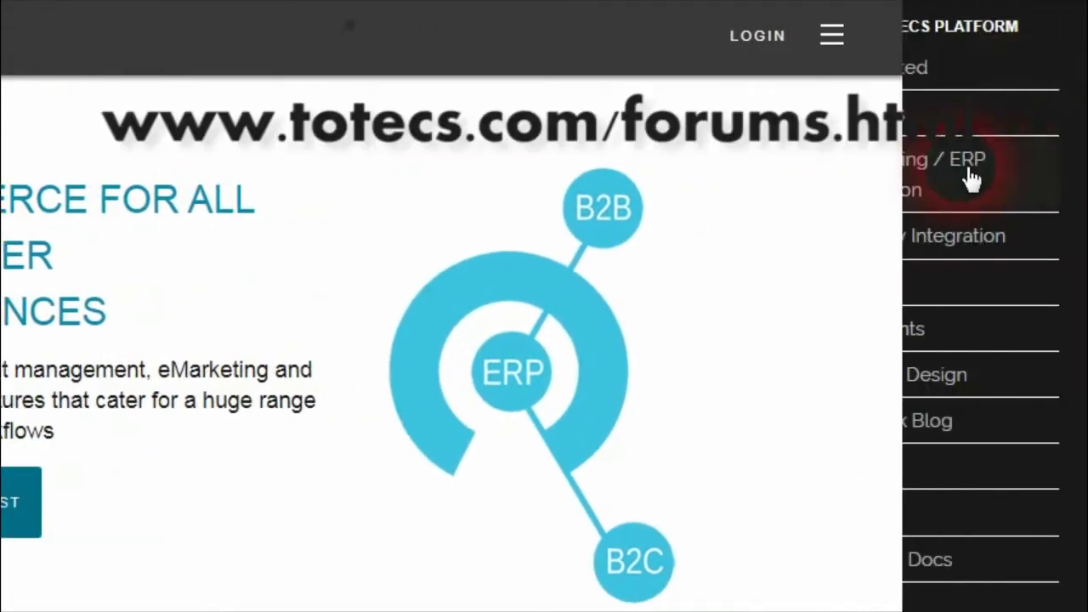
pyautogui.click(850, 467)
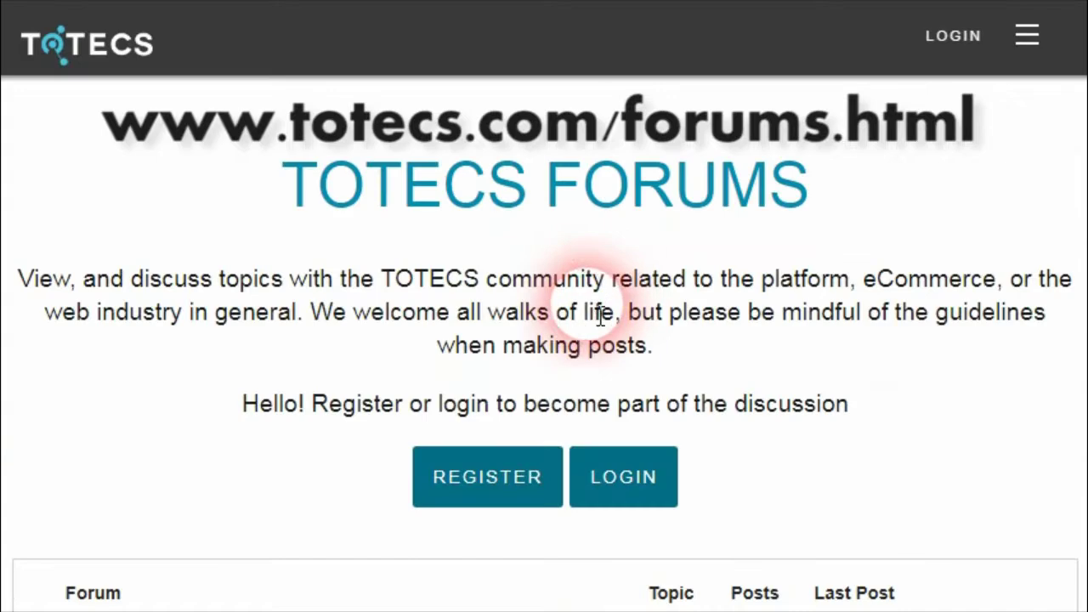
pyautogui.scroll(-5, 583, 323)
pyautogui.scroll(-4, 544, 321)
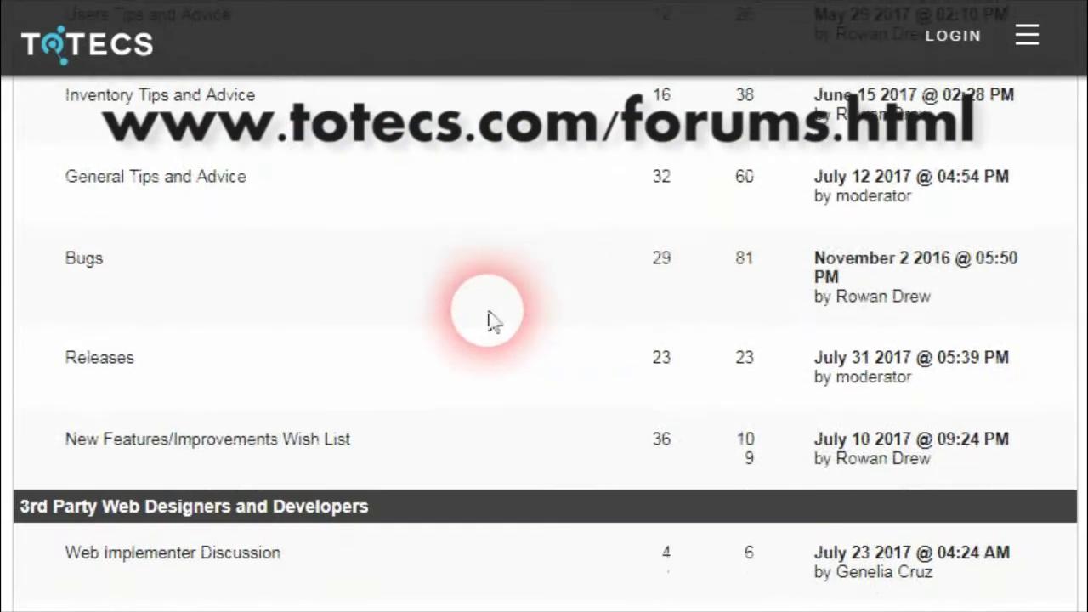
pyautogui.scroll(2, 340, 400)
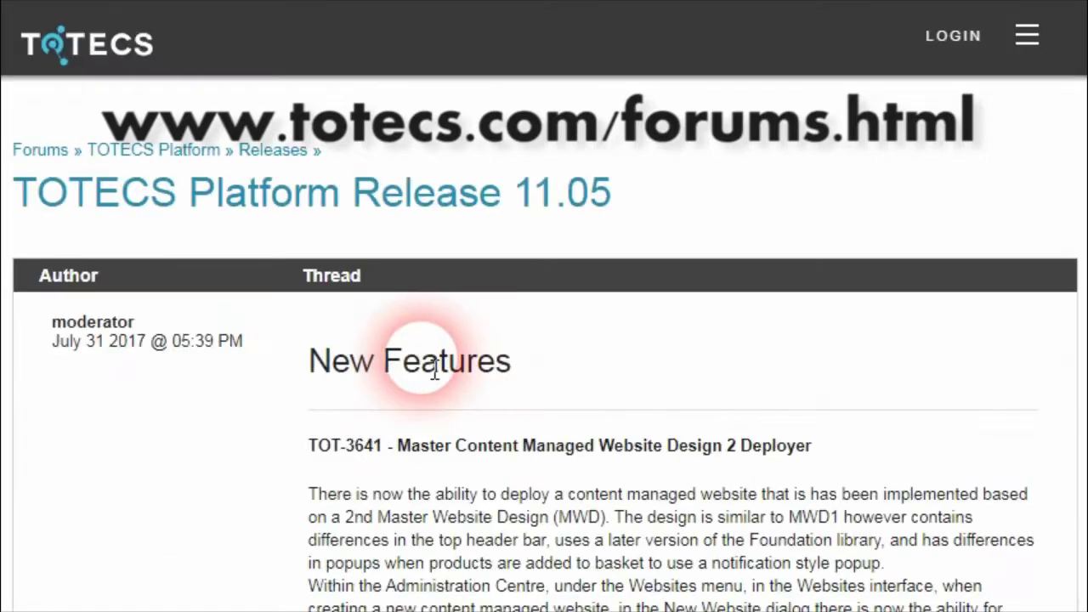
pyautogui.scroll(-10, 408, 401)
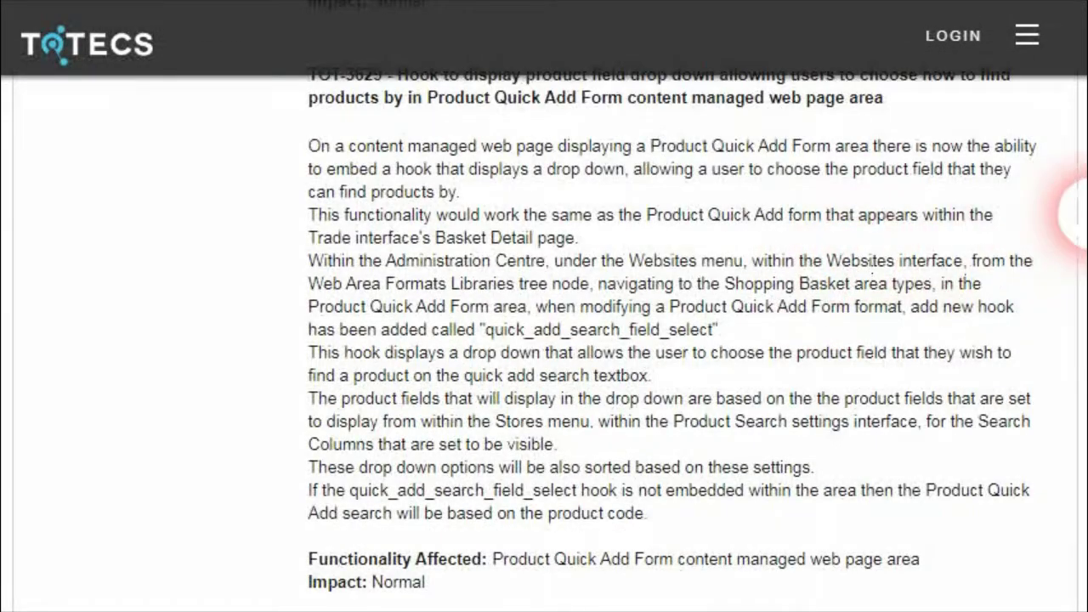
# Read further through the release notes in the TOTECS Platform Release 11.05 thread
pyautogui.moveTo(1080, 238); pyautogui.dragTo(1078, 352)
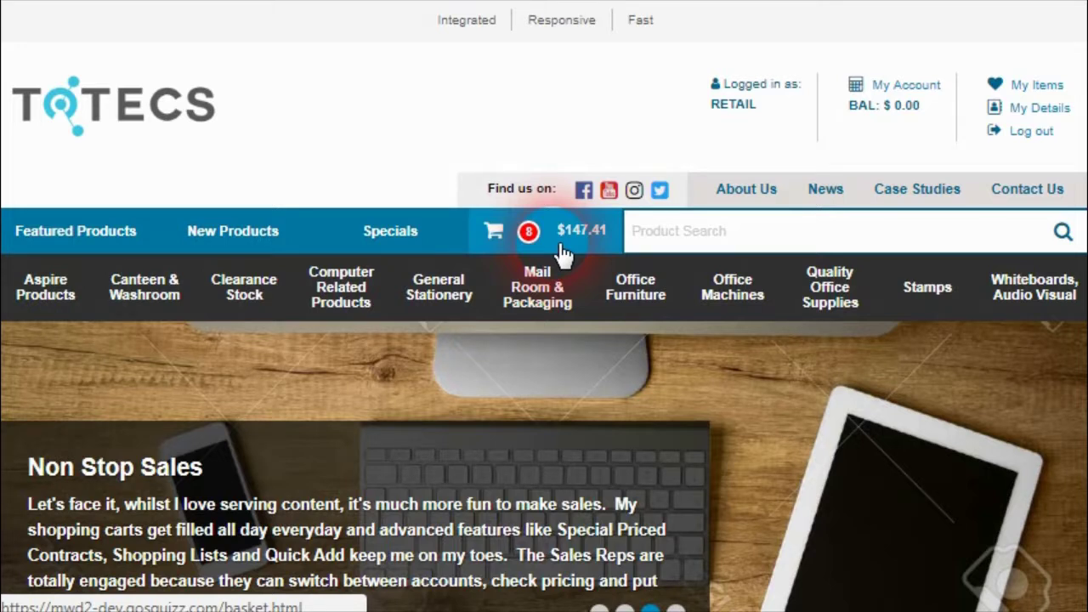
# On the demo store website, enter 135 as the product search term
pyautogui.click(748, 243)
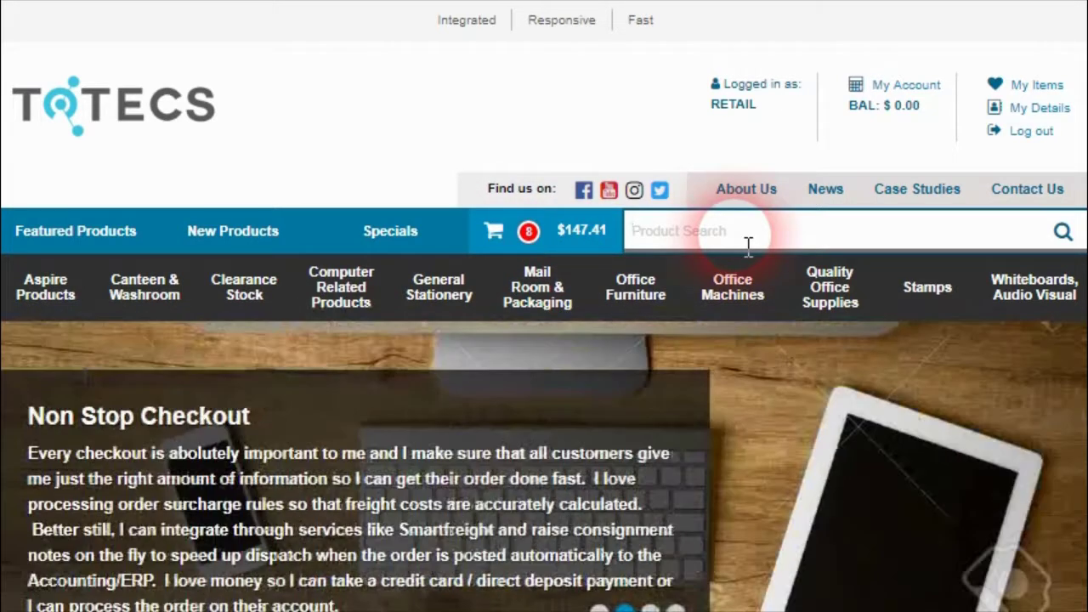
pyautogui.write('135')
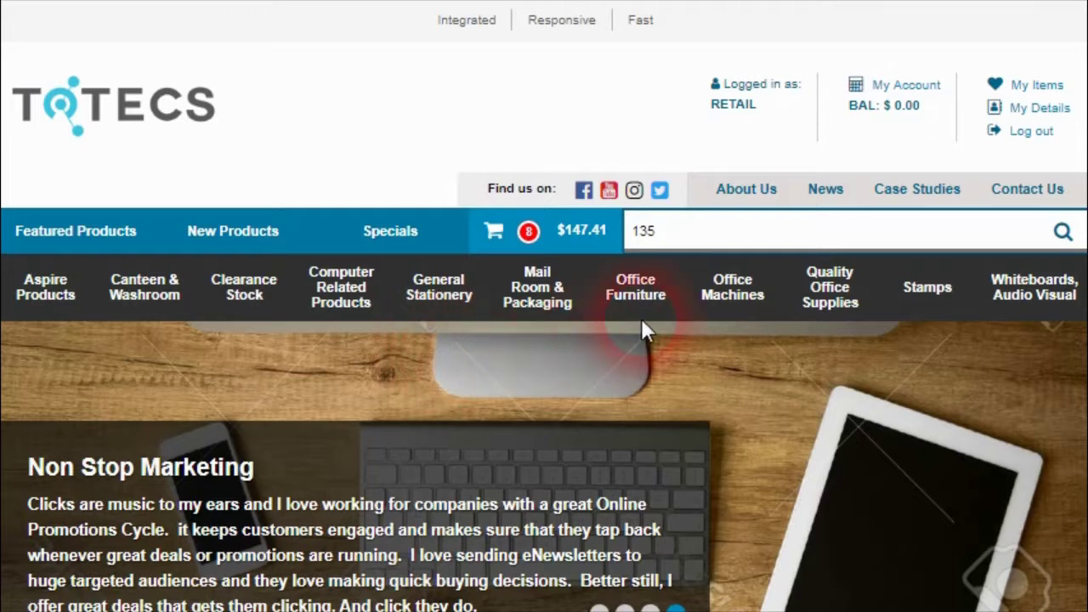
pyautogui.moveTo(711, 276)
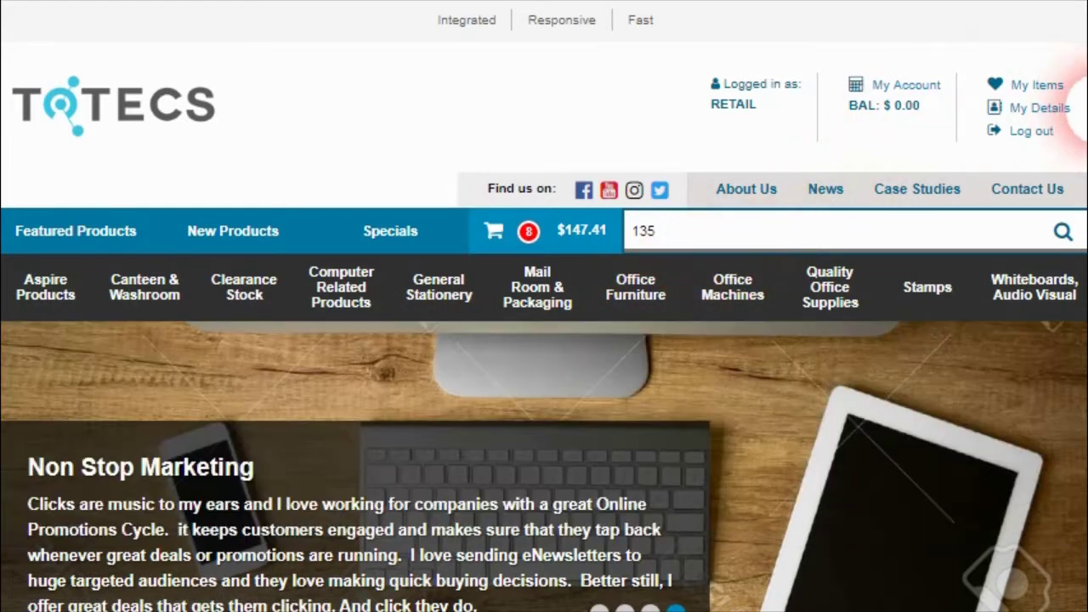
# Look through the subcategories of Canteen & Washroom and General Stationery
pyautogui.moveTo(202, 291)
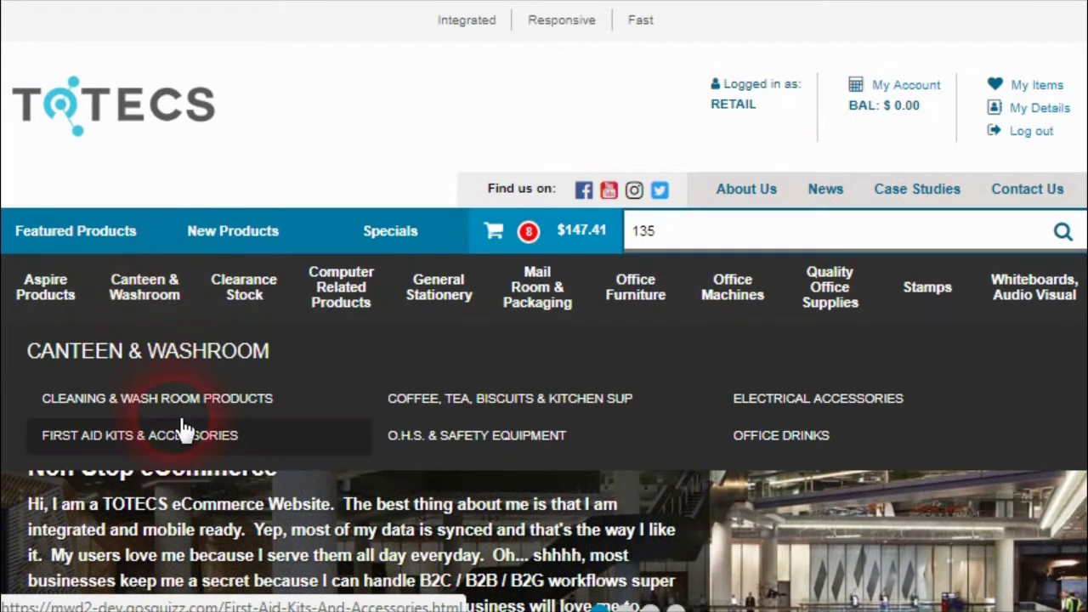
pyautogui.moveTo(472, 303)
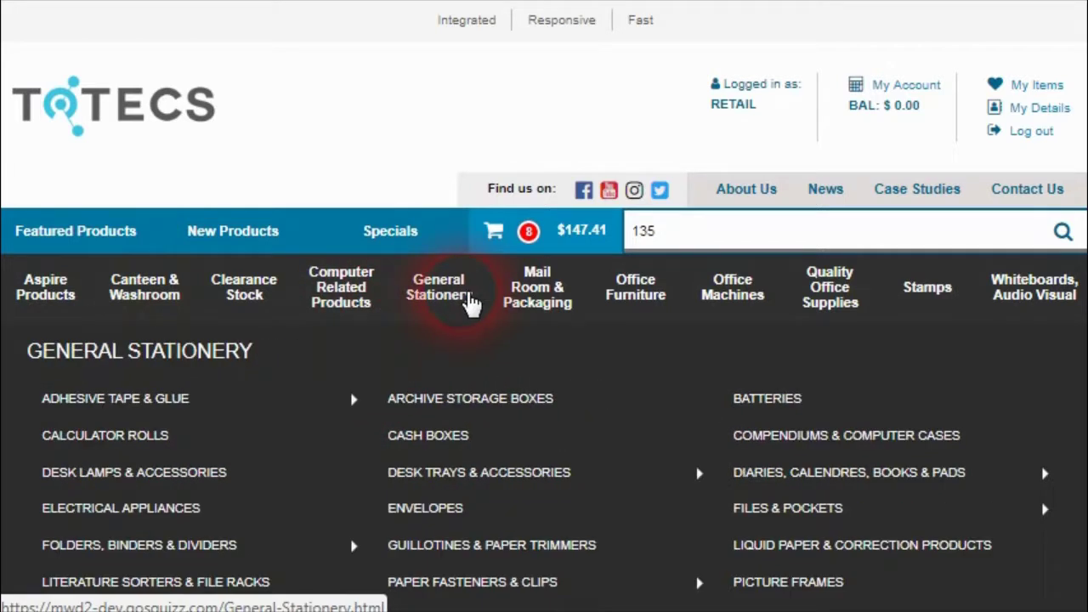
pyautogui.click(344, 396)
# Browse the home page's banner and its Featured, New and Deals product lists
pyautogui.scroll(-3, 82, 390)
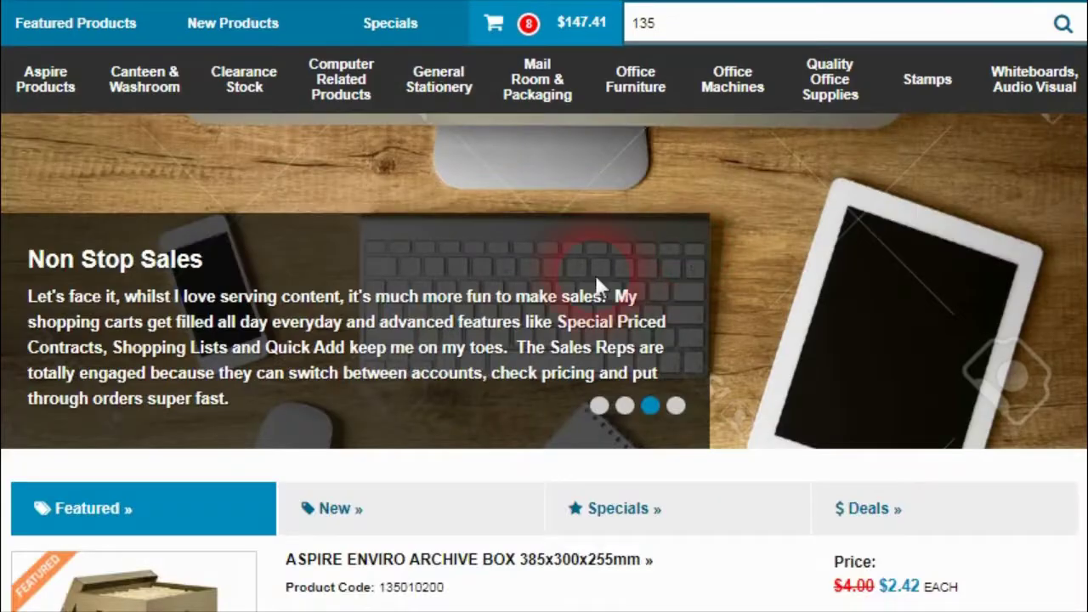
pyautogui.click(623, 408)
pyautogui.scroll(-5, 599, 413)
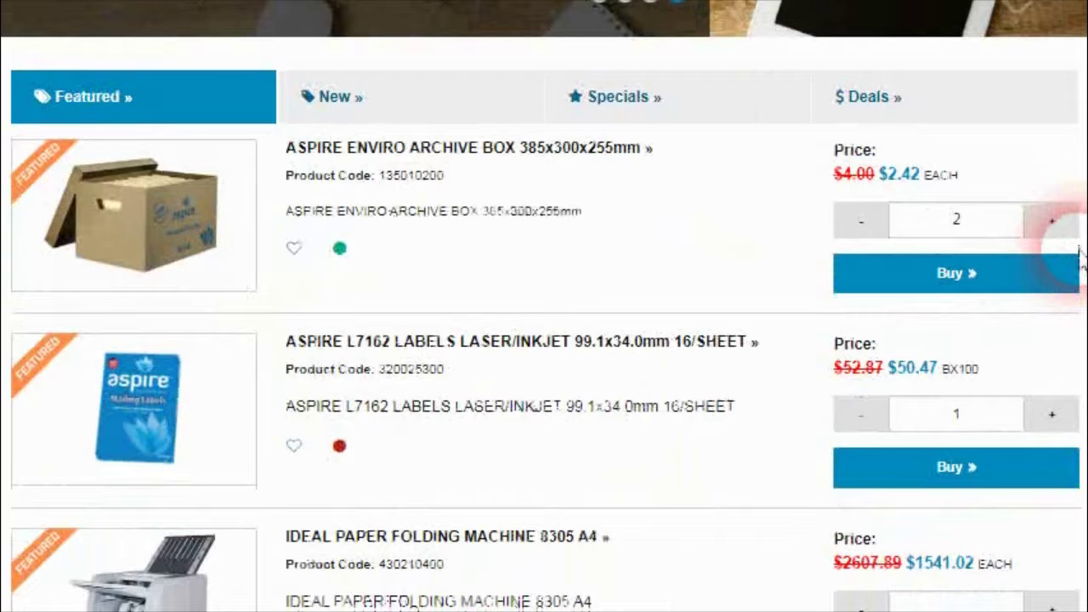
pyautogui.click(340, 116)
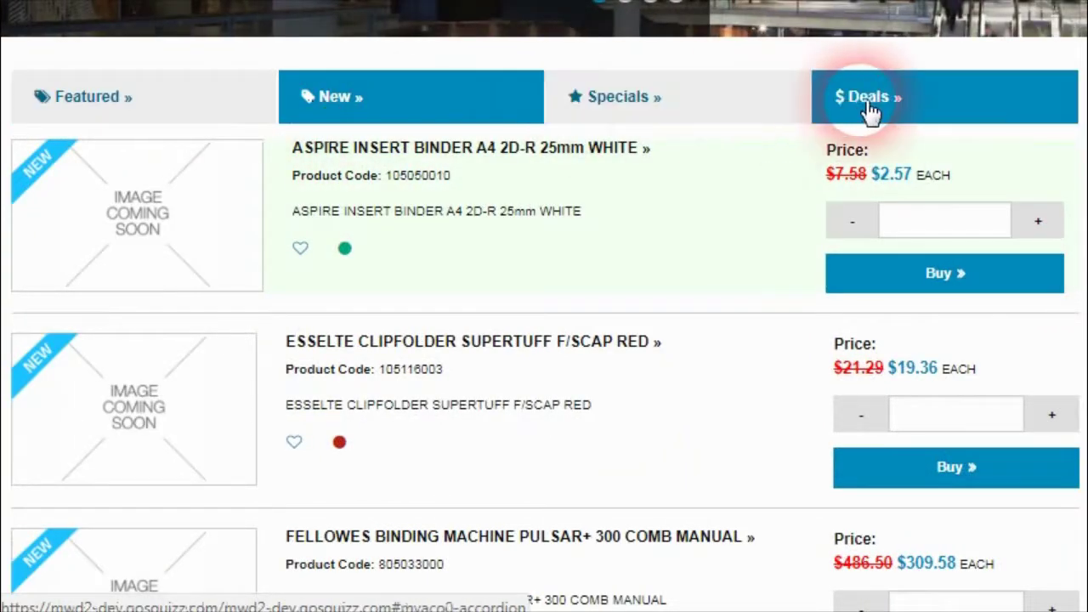
pyautogui.click(869, 111)
# Examine the home page's latest news, case studies, brand logos, newsletter subscription and footer links
pyautogui.scroll(-10, 500, 278)
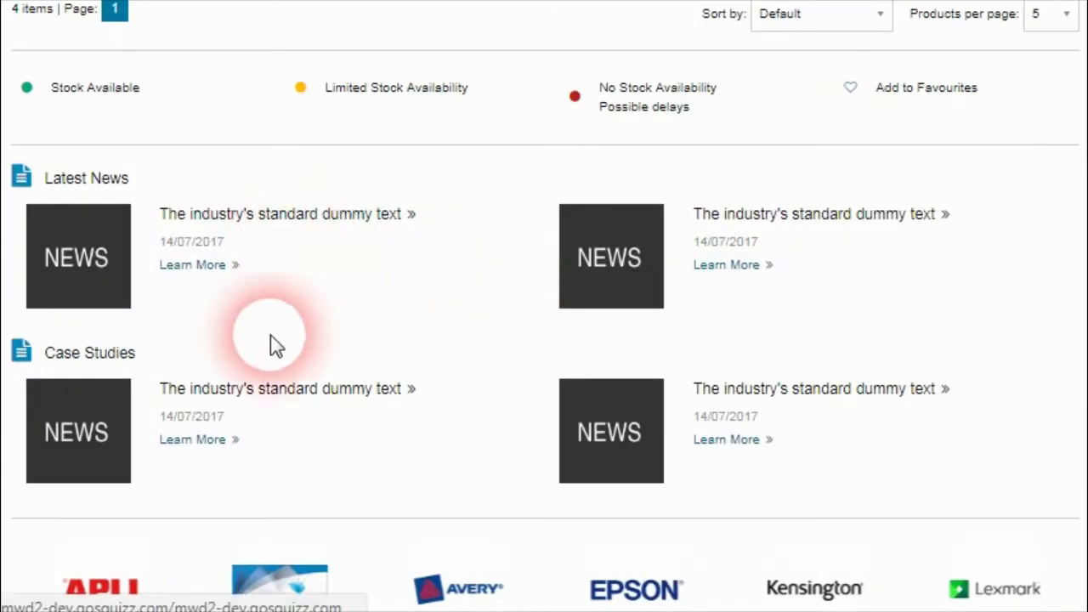
pyautogui.scroll(-1, 711, 202)
pyautogui.scroll(-1, 1082, 406)
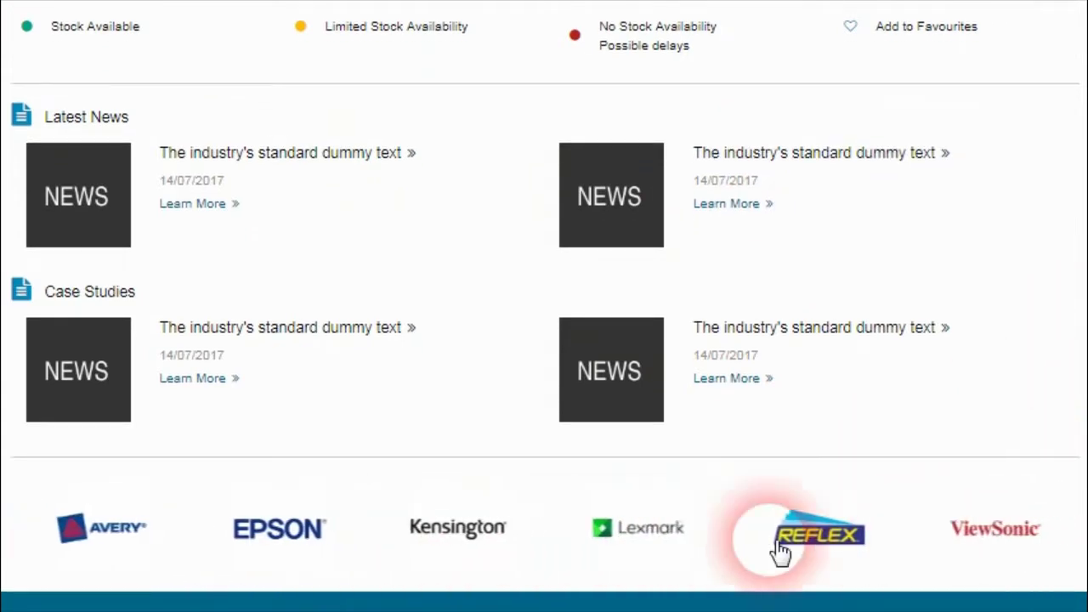
pyautogui.scroll(-3, 1076, 421)
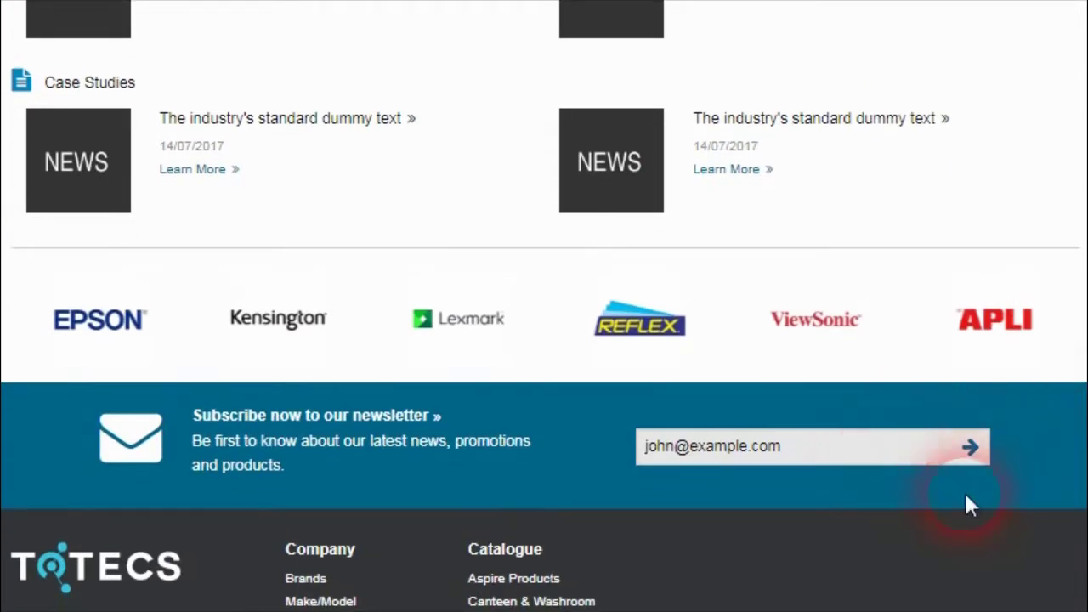
pyautogui.scroll(-3, 1066, 506)
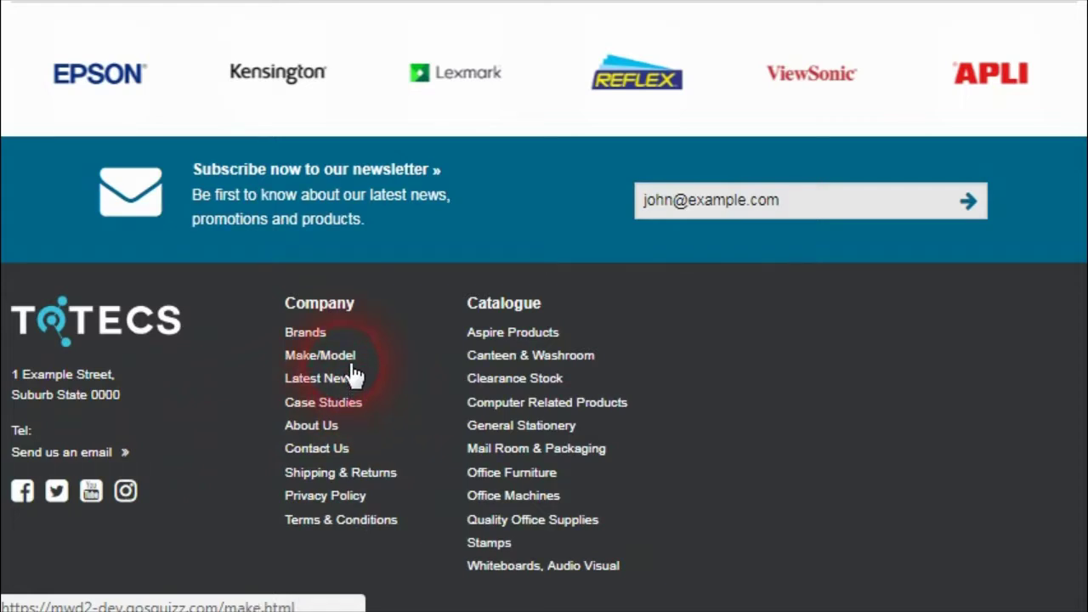
pyautogui.click(339, 405)
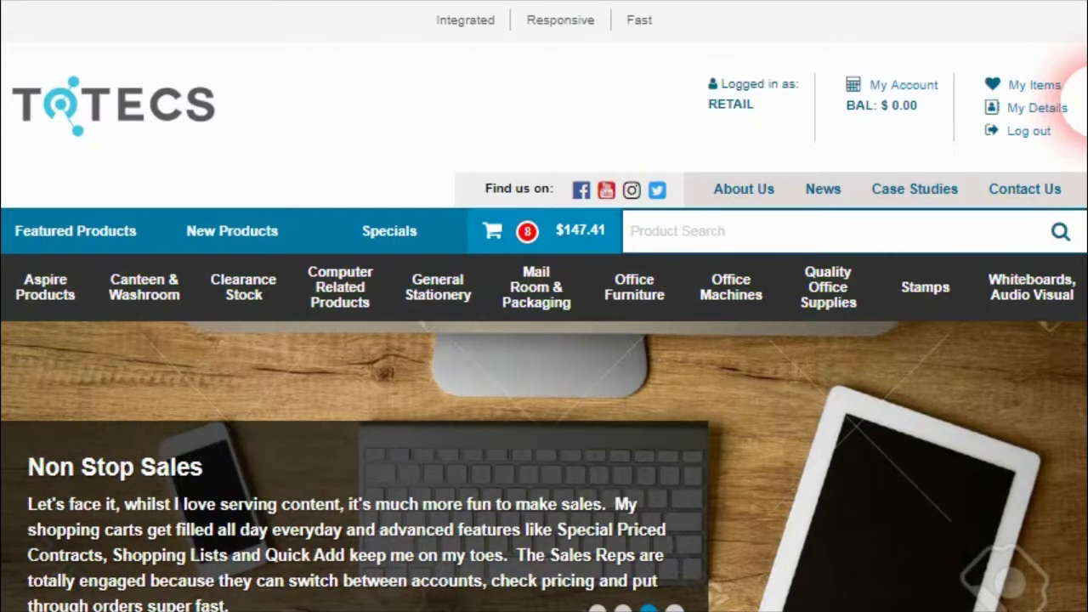
# In the Featured products, set the Aspire Enviro Archive Box quantity to 4 and the Aspire L7162 Labels quantity to 2 in the basket
pyautogui.scroll(-6, 544, 340)
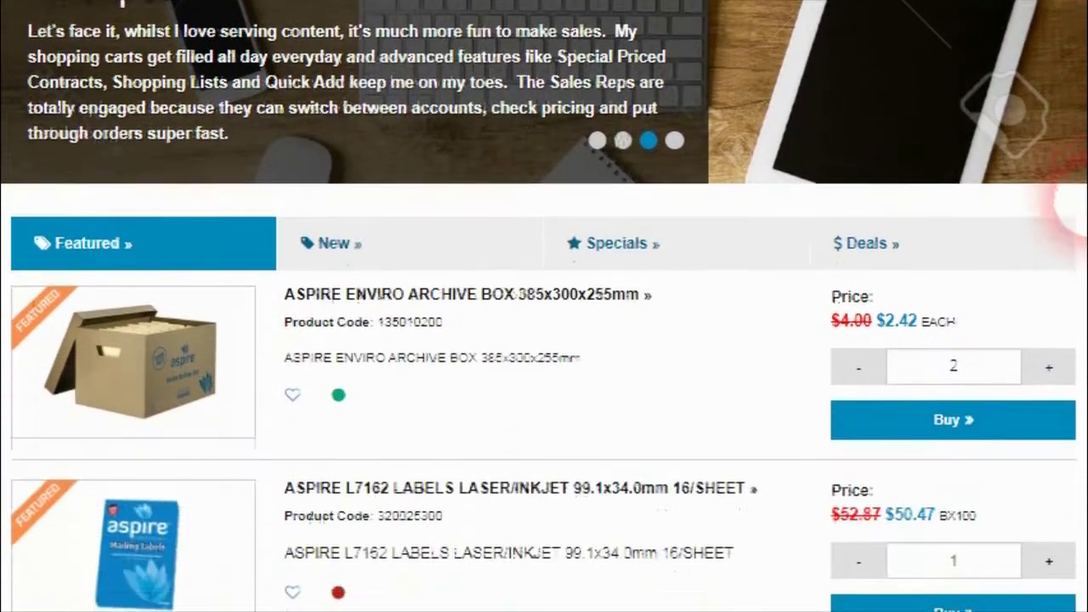
pyautogui.scroll(-2, 544, 340)
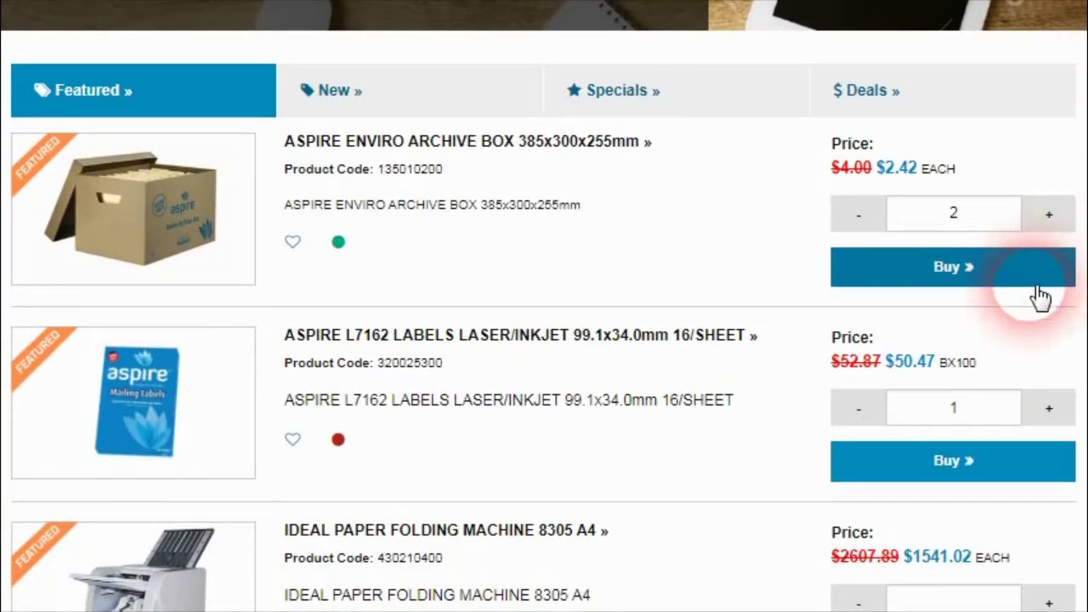
pyautogui.click(1047, 218)
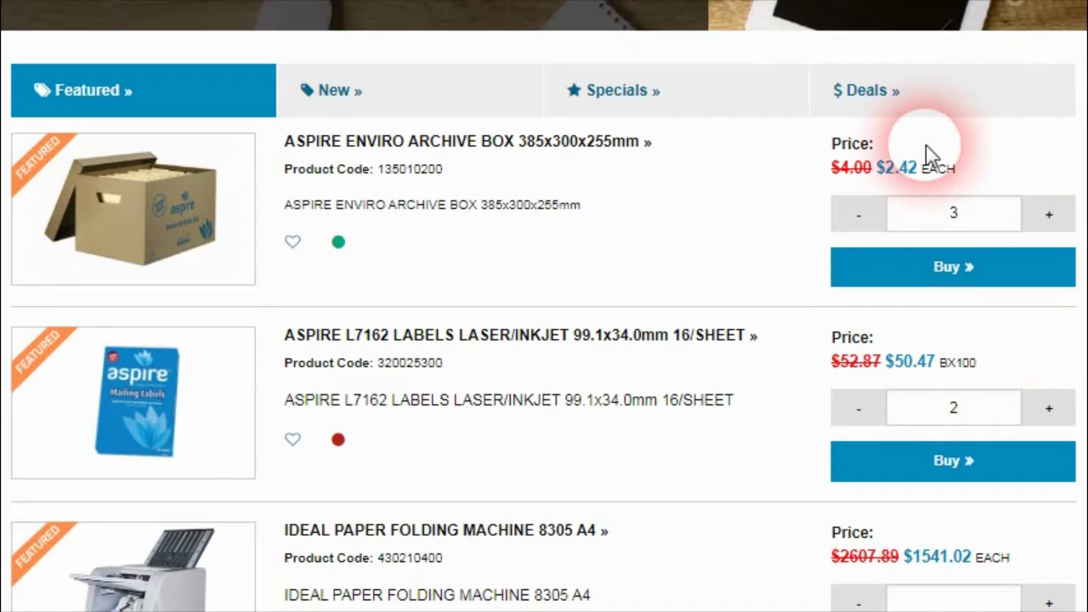
pyautogui.click(1047, 219)
pyautogui.click(944, 264)
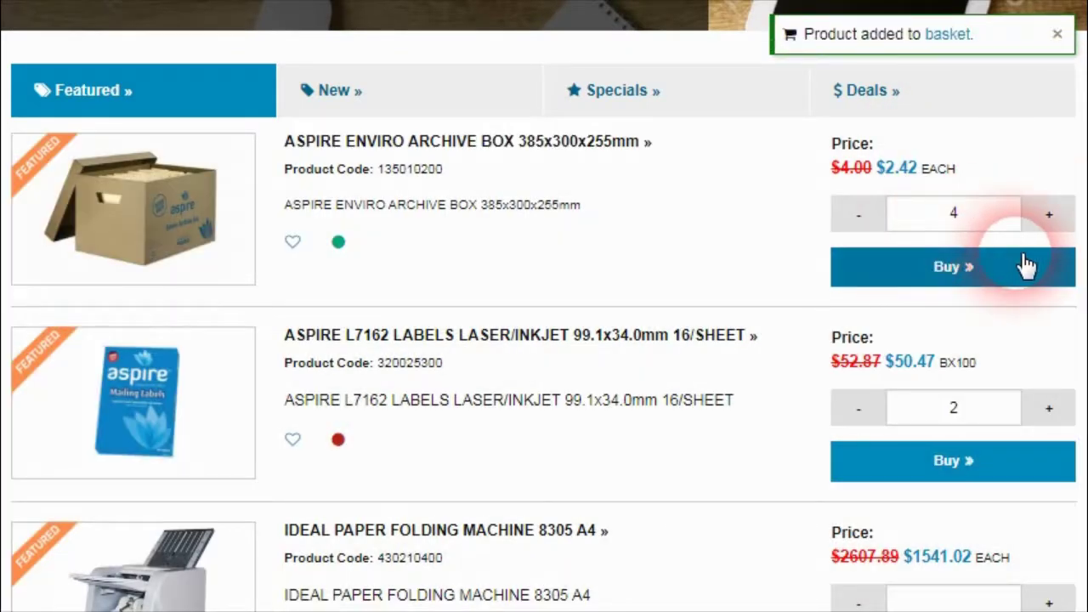
# Raise the archive box quantity to 7 and the L7162 labels quantity to 4, dismissing the basket notification along the way
pyautogui.click(1046, 393)
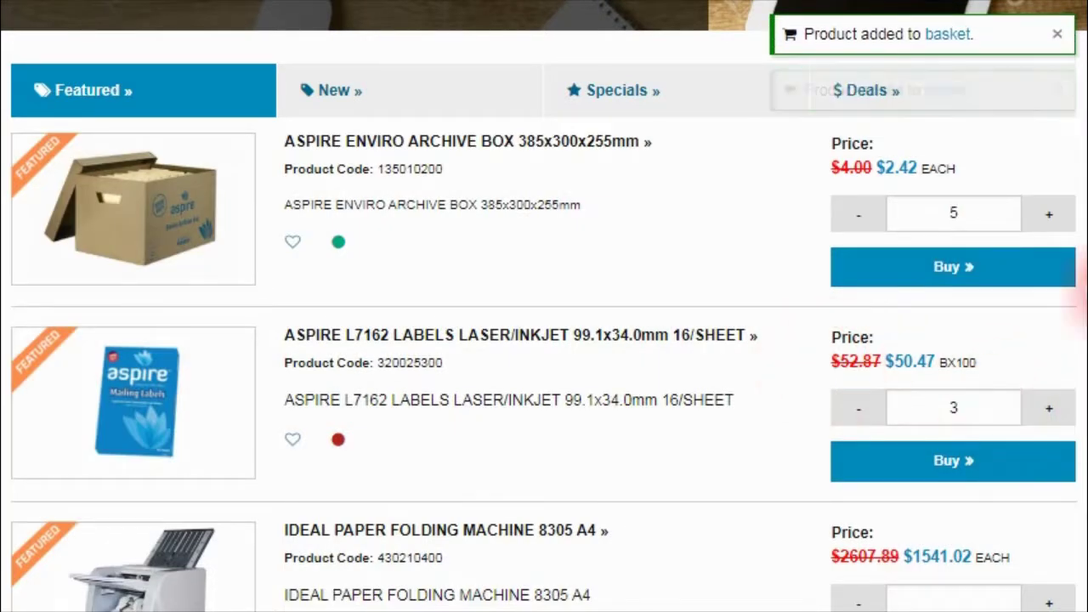
pyautogui.click(1052, 218)
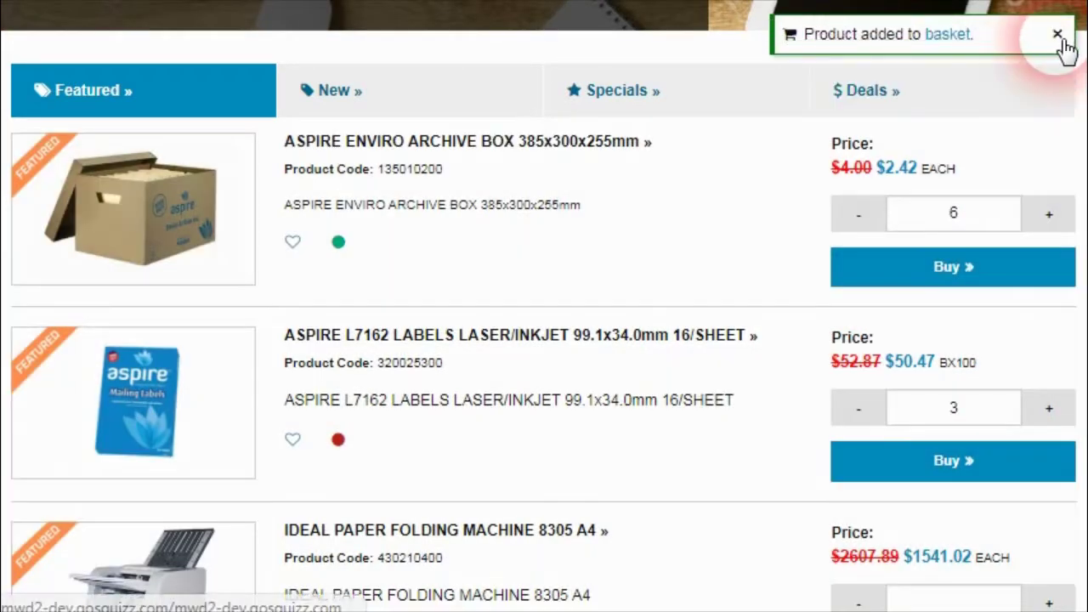
pyautogui.click(1059, 35)
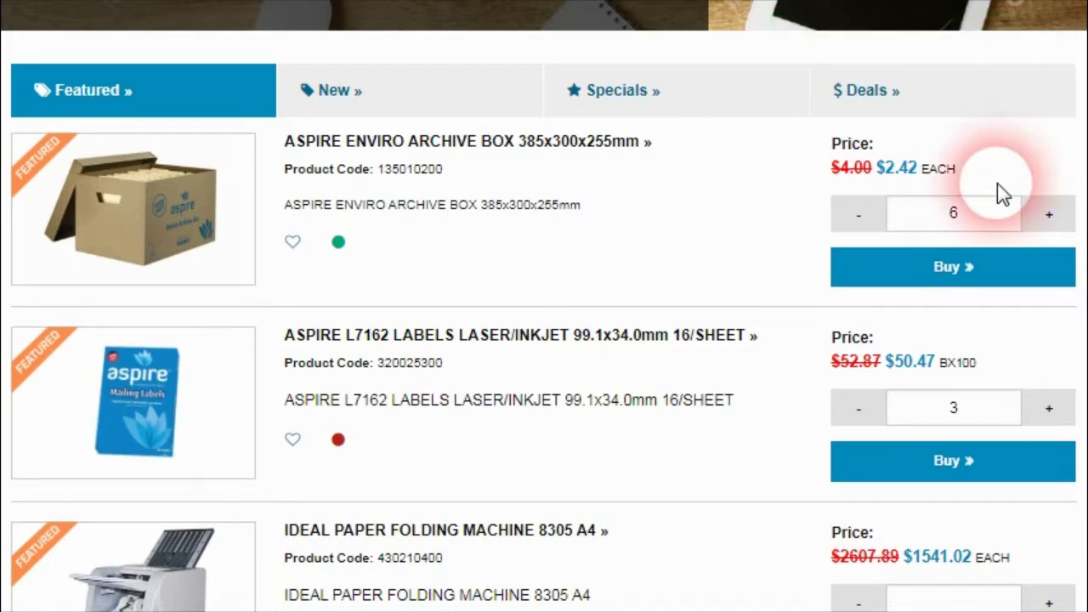
pyautogui.click(1051, 217)
pyautogui.click(1050, 411)
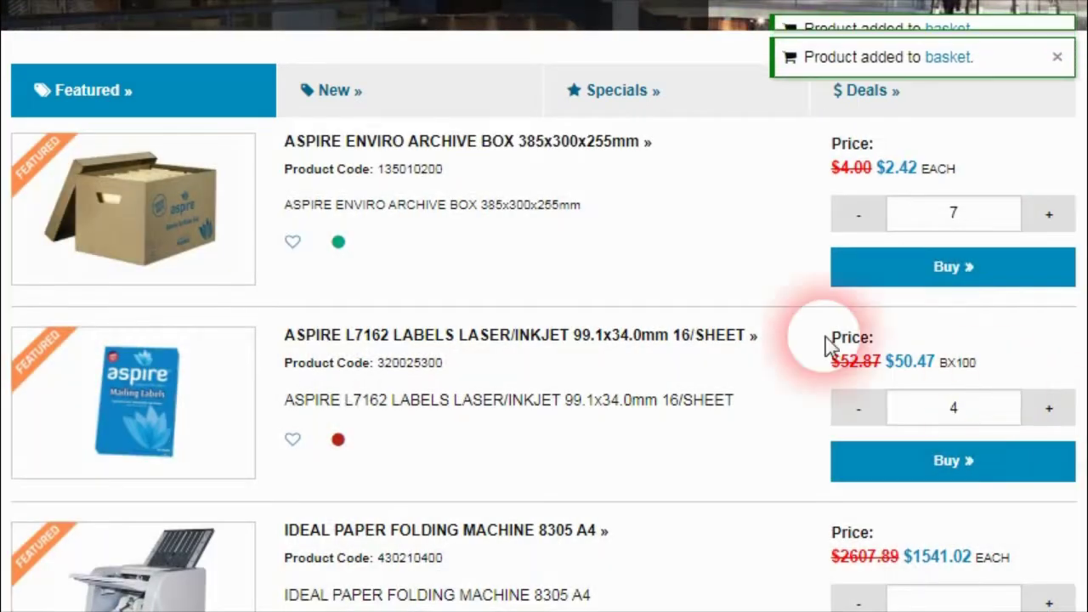
# Check the Whiteboards, Audio Visual subcategories and narrow the browser window to about half width for the mobile layout
pyautogui.scroll(10, 893, 297)
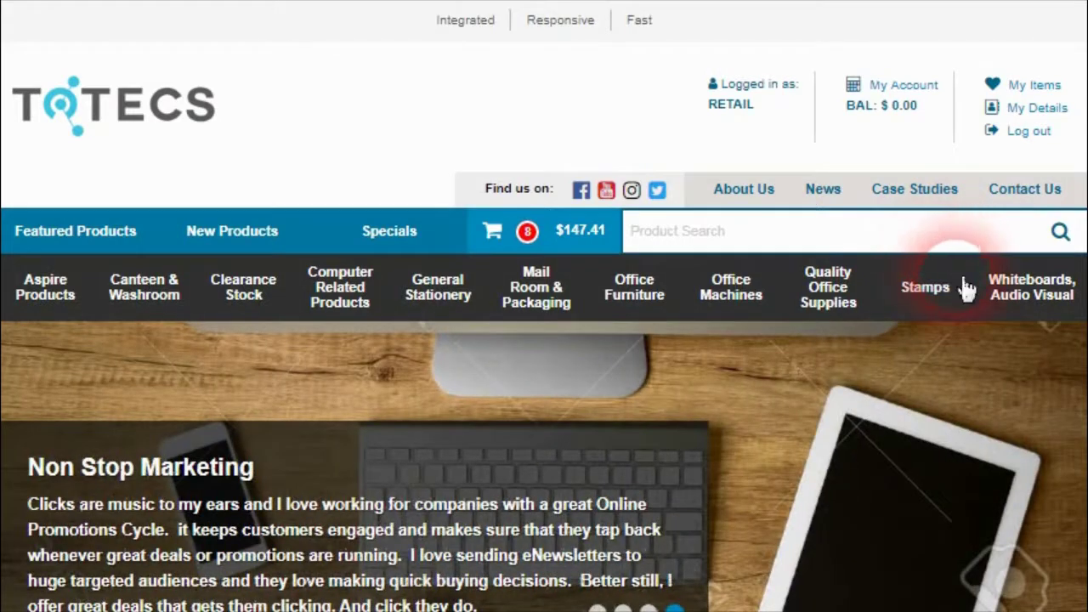
pyautogui.moveTo(1069, 289)
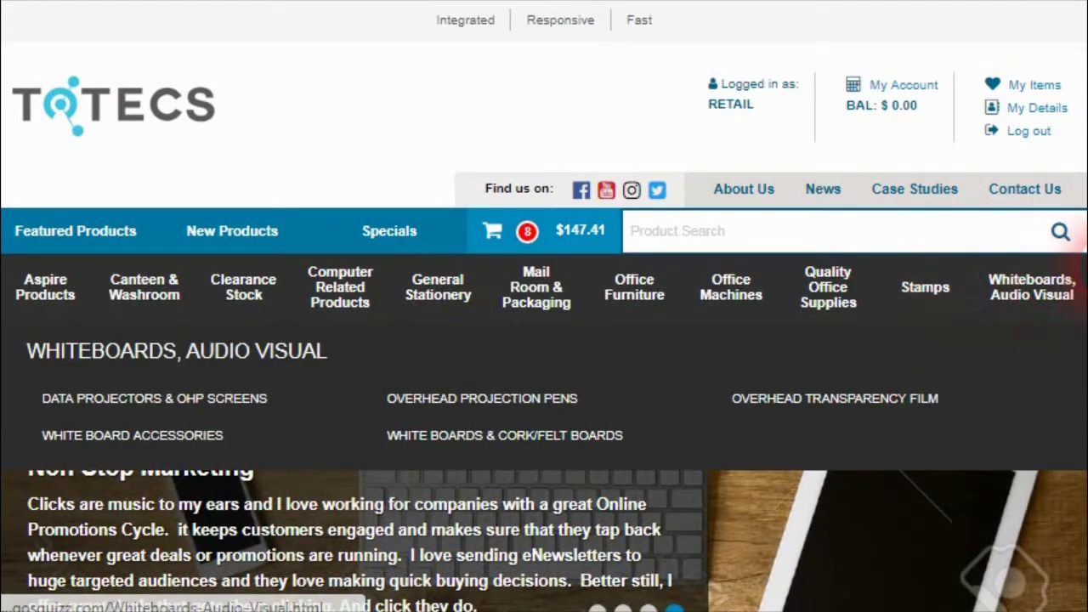
pyautogui.moveTo(1085, 247); pyautogui.dragTo(520, 241)
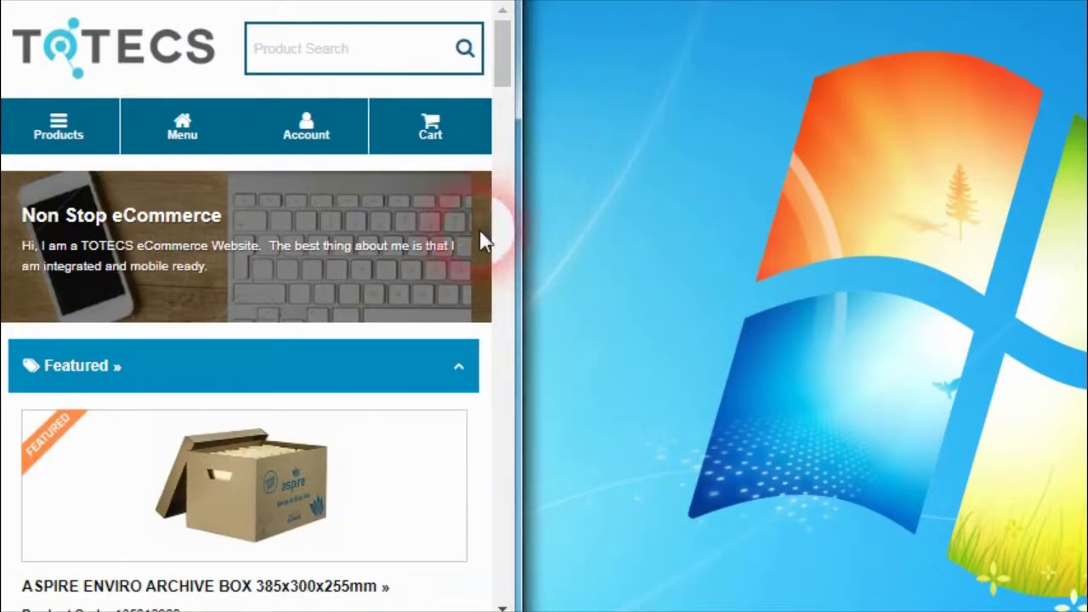
# Browse the Canteen & Washroom subcategories in the mobile product navigation, return to the main categories and close the navigation
pyautogui.click(96, 136)
pyautogui.click(106, 200)
pyautogui.scroll(-1, 114, 216)
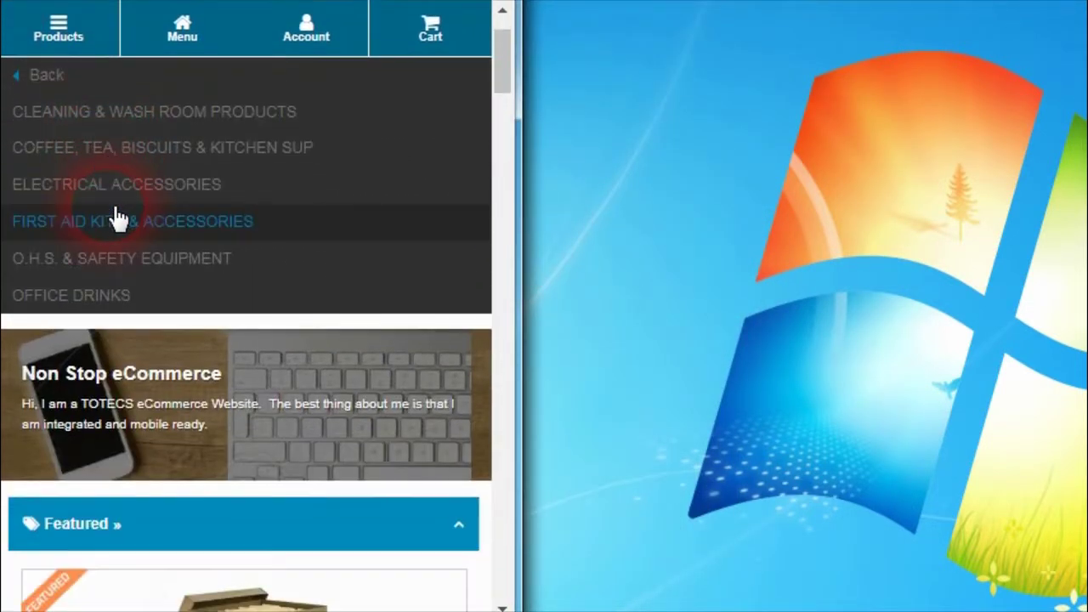
pyautogui.click(64, 77)
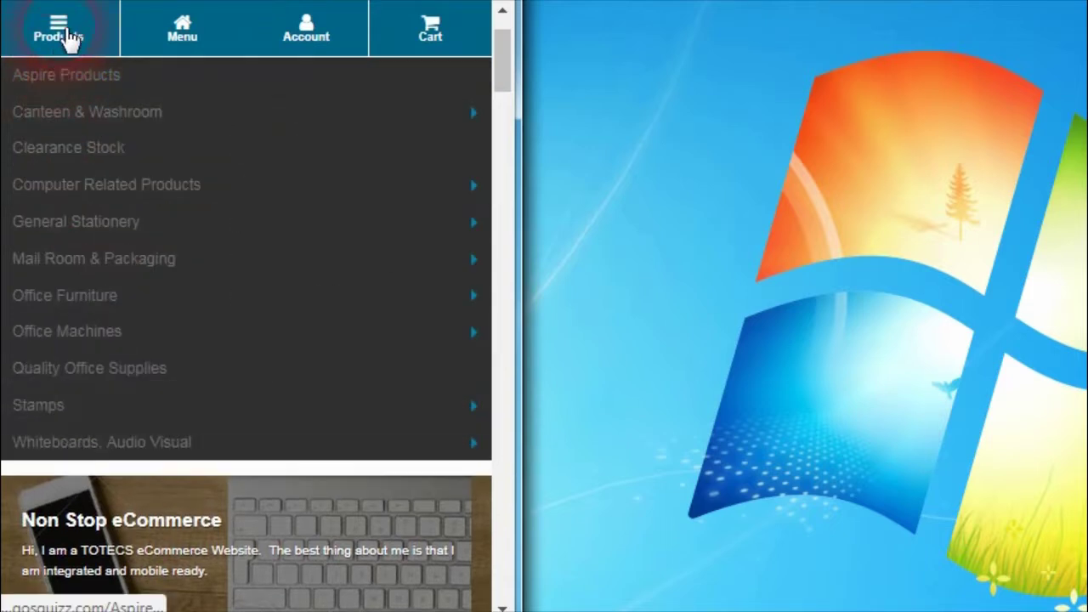
pyautogui.click(67, 36)
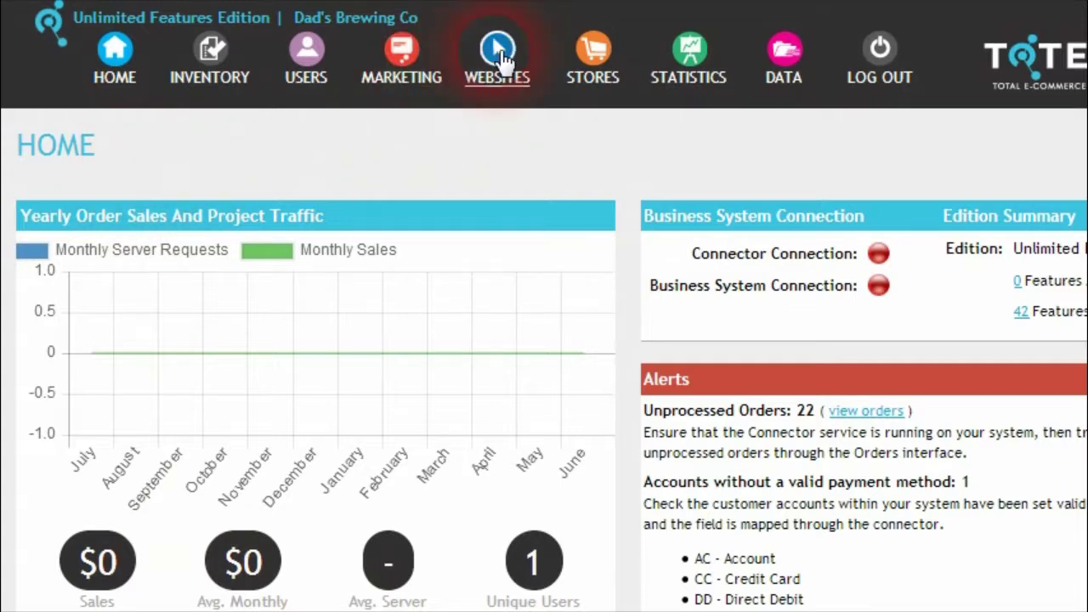
# In the Administration Centre, open the Websites interface and start creating a new content managed website
pyautogui.moveTo(498, 43)
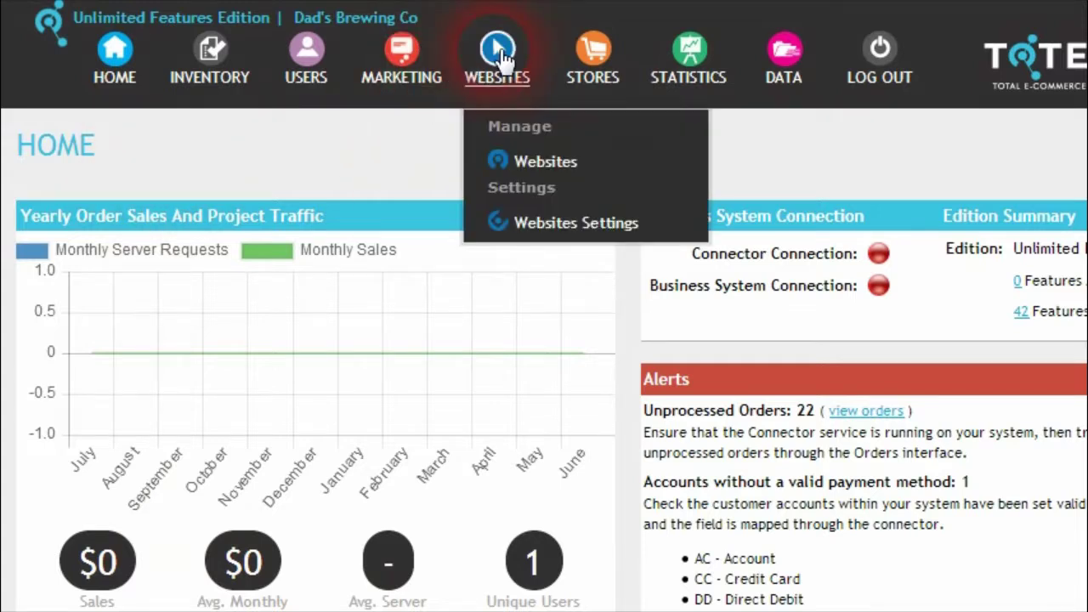
pyautogui.click(562, 170)
pyautogui.scroll(-3, 255, 268)
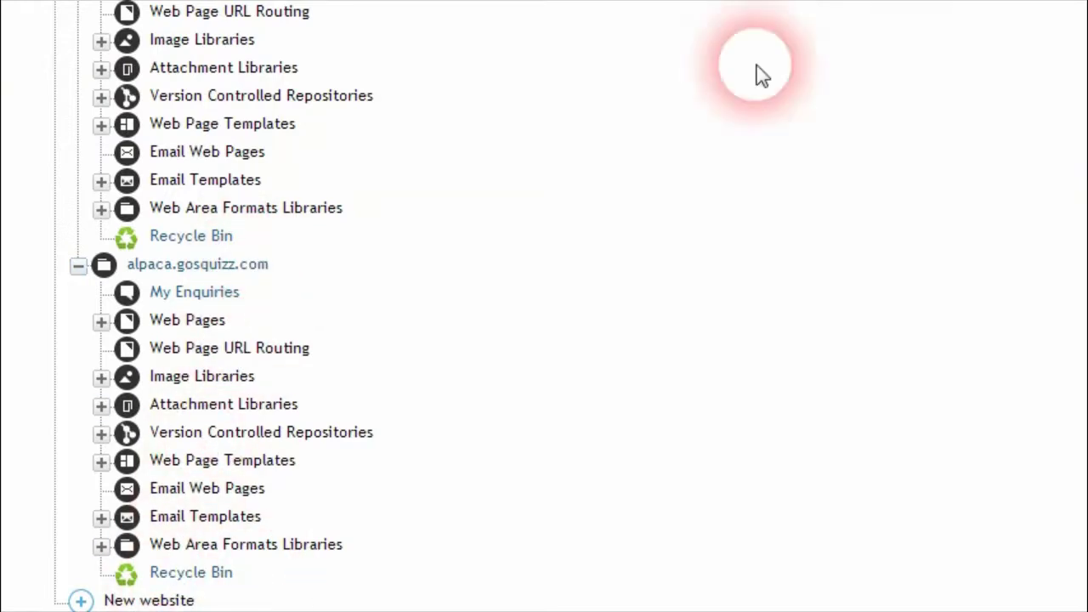
pyautogui.click(158, 598)
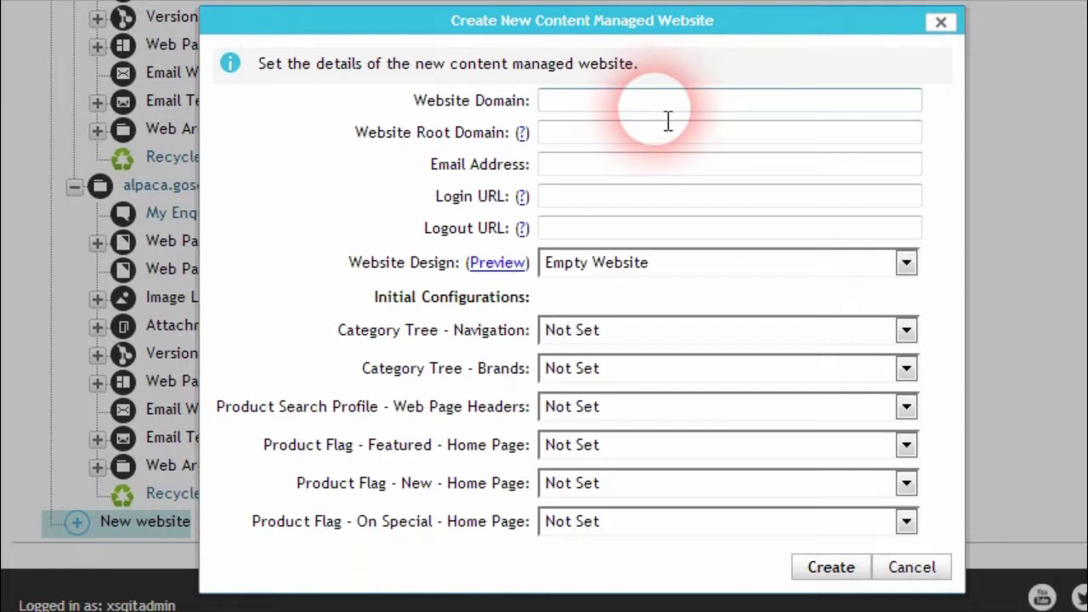
# Set the new website's domain to mwd-2.demo.com, including its login and logout URLs, and the root domain to demo.com
pyautogui.click(664, 187)
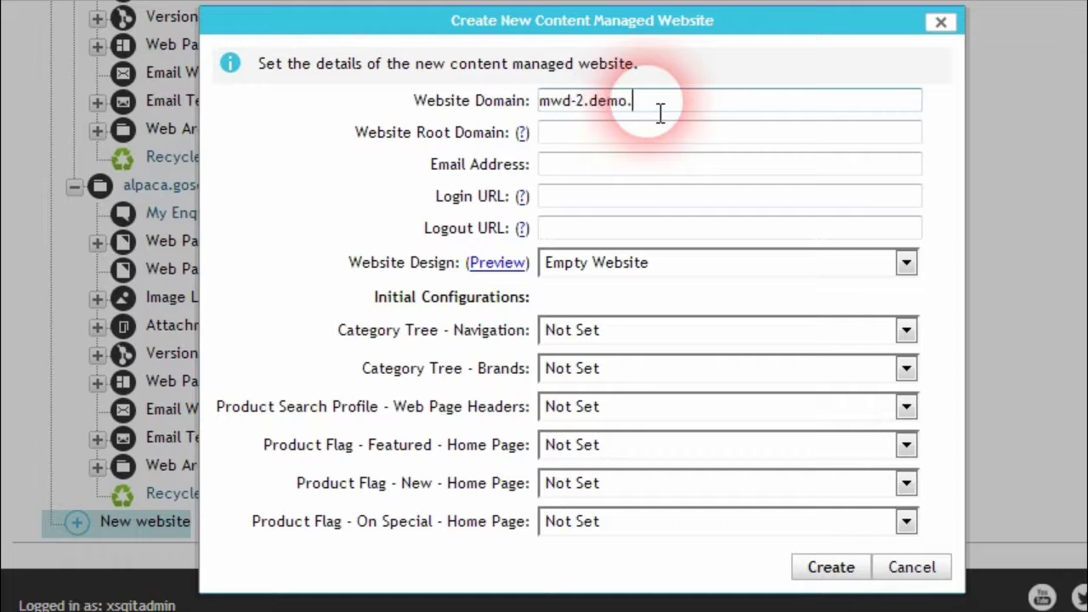
pyautogui.press('Tab')
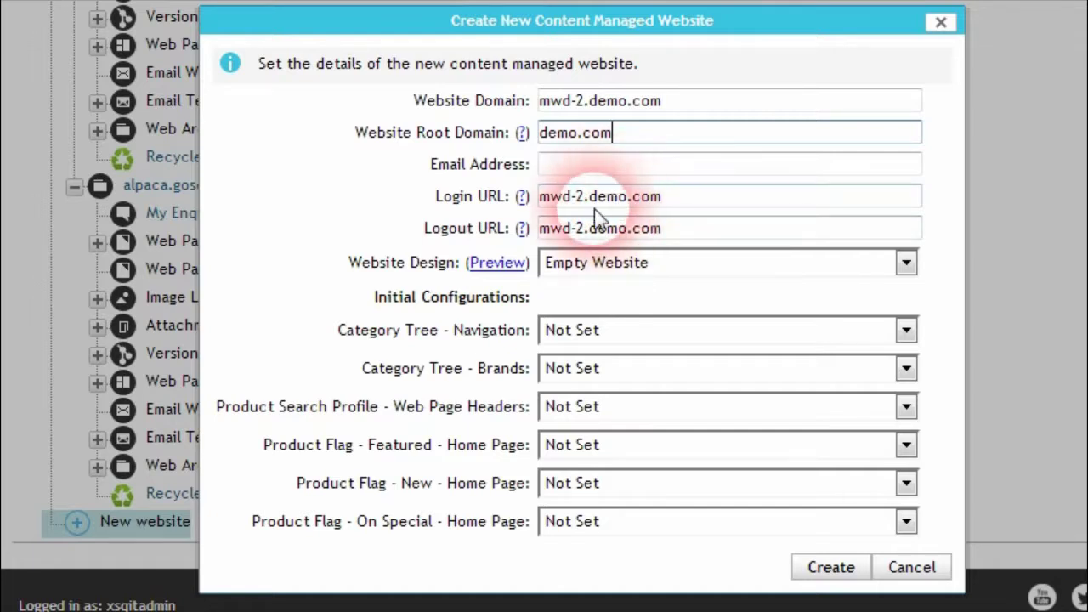
pyautogui.click(561, 175)
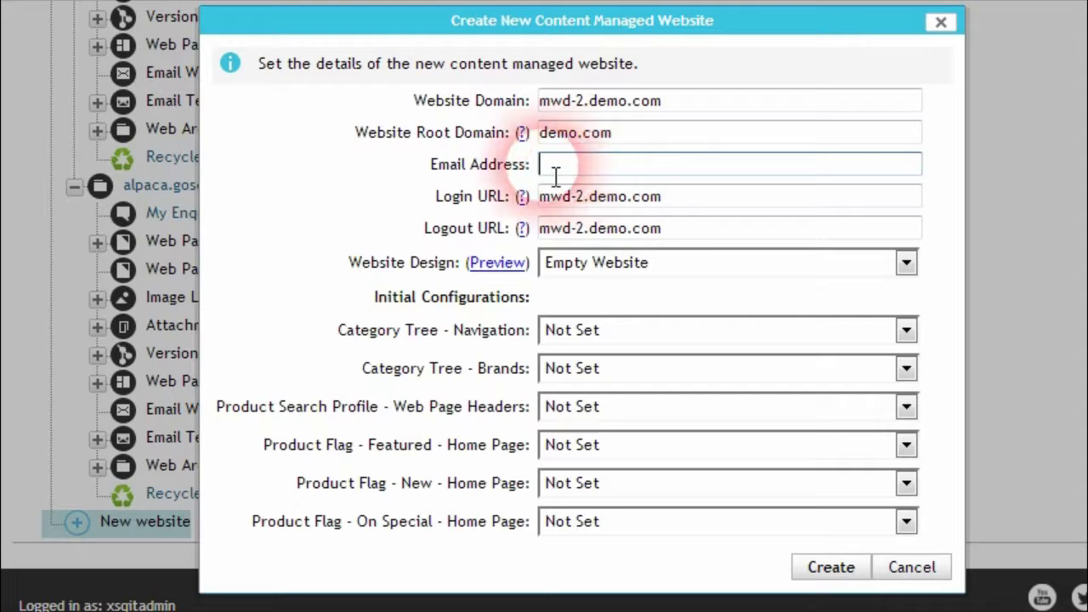
pyautogui.click(544, 133)
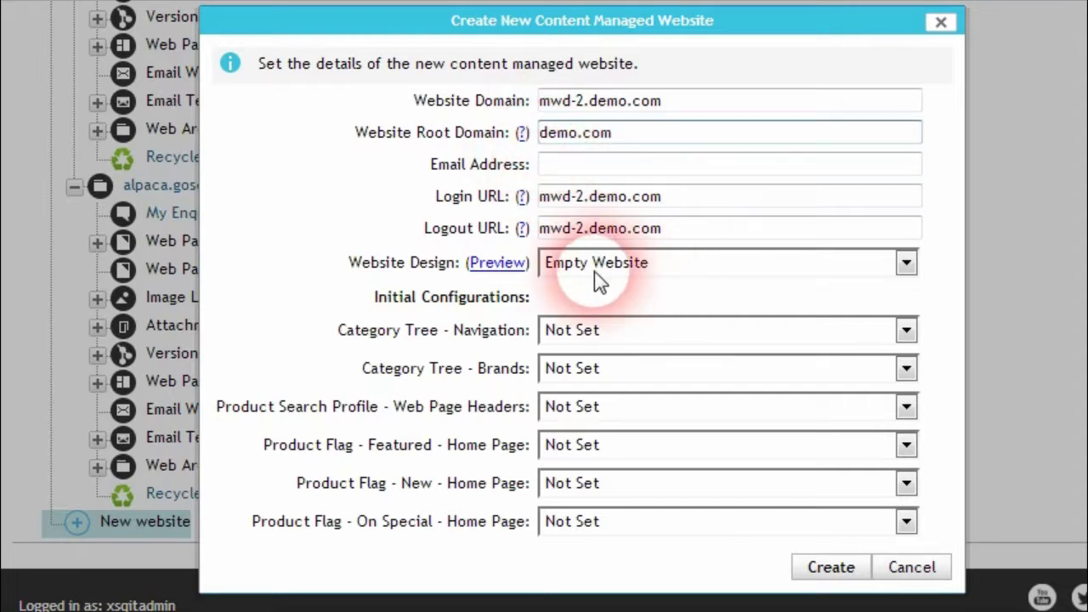
# Preview the master website designs and set the website design to Master Website Design 2
pyautogui.click(502, 263)
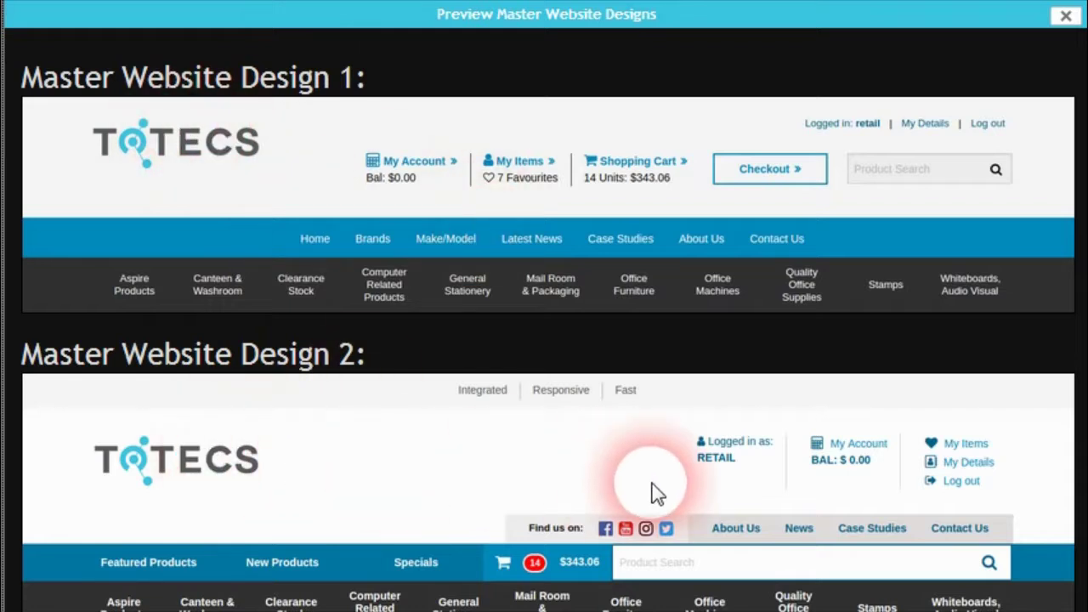
pyautogui.click(1065, 15)
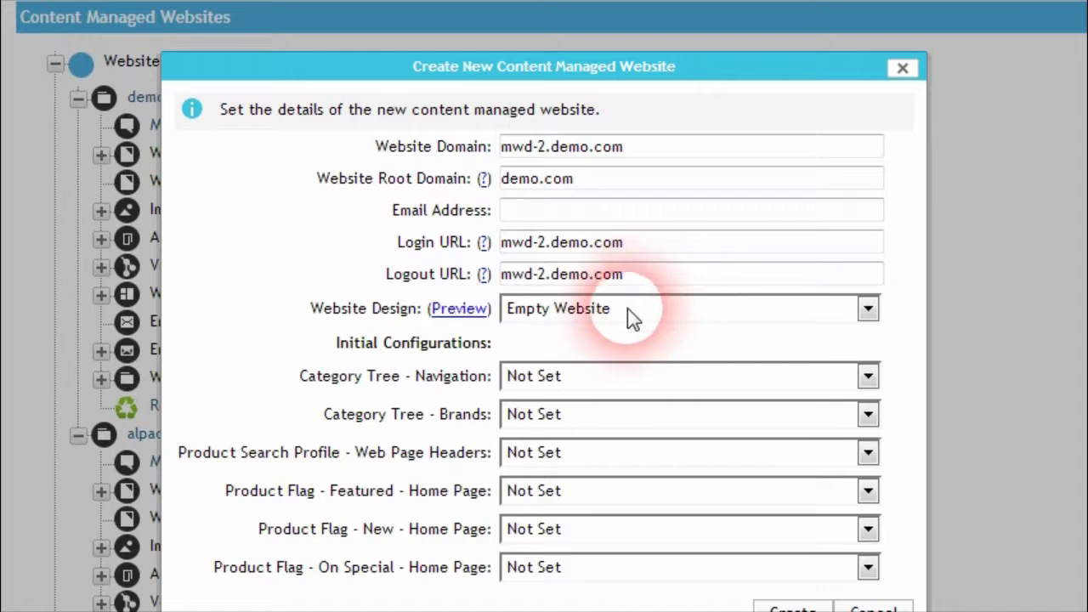
pyautogui.click(680, 318)
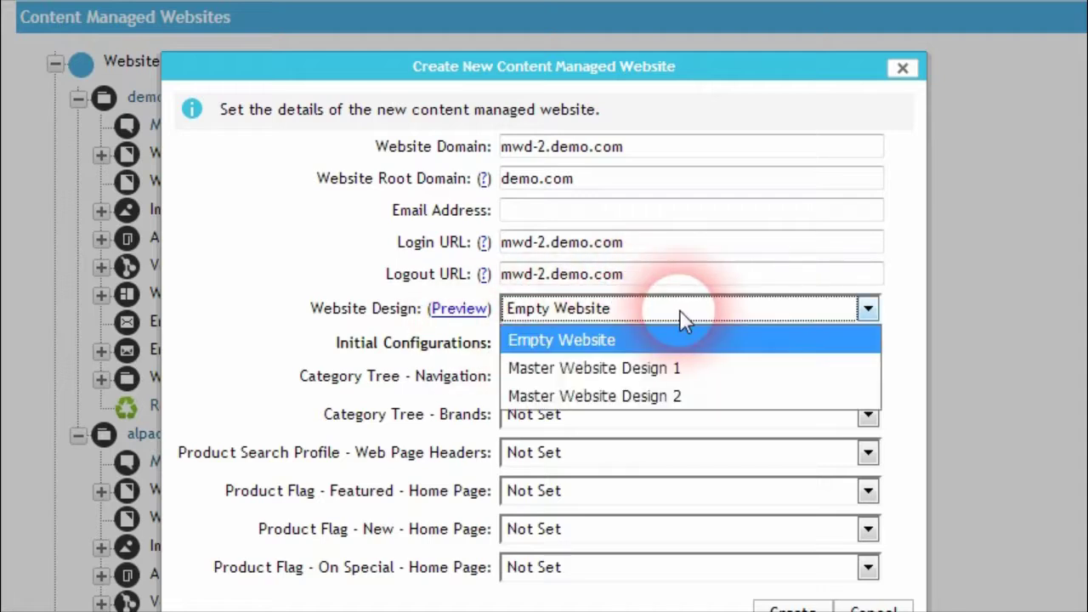
pyautogui.click(684, 399)
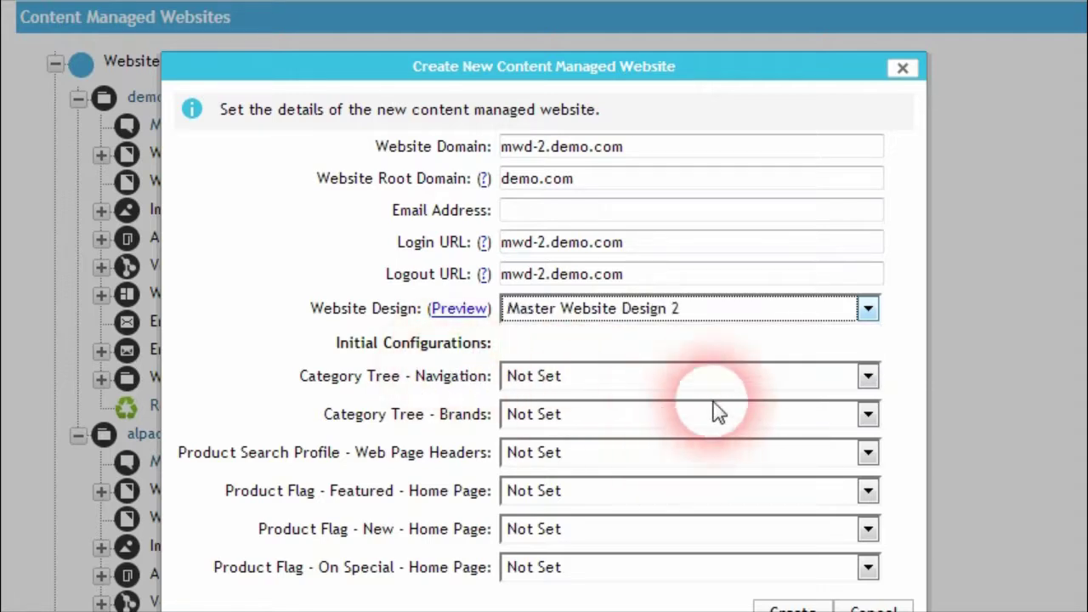
# Set the navigation category tree to Retail Category Tree, the brands tree to SM Lippe and the header search profile to Any Word in Code, Name
pyautogui.click(867, 377)
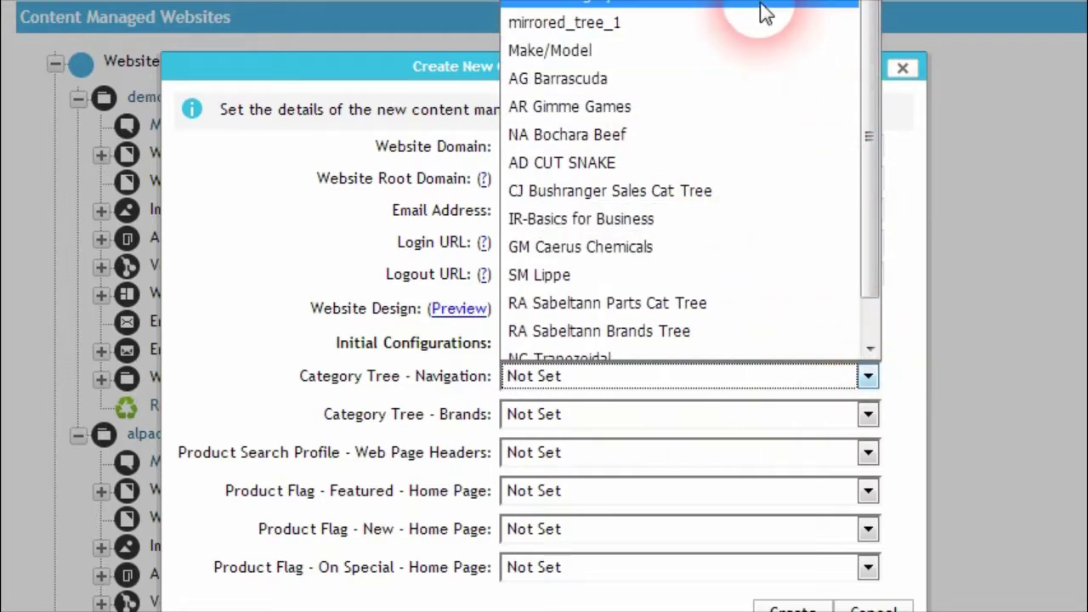
pyautogui.click(761, 4)
pyautogui.click(724, 414)
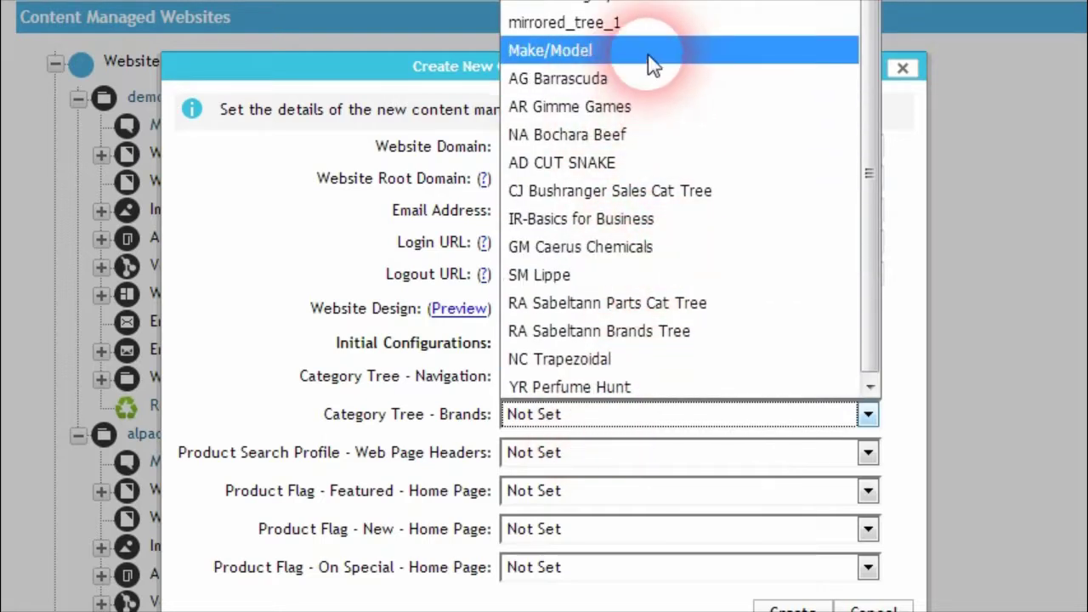
pyautogui.click(612, 274)
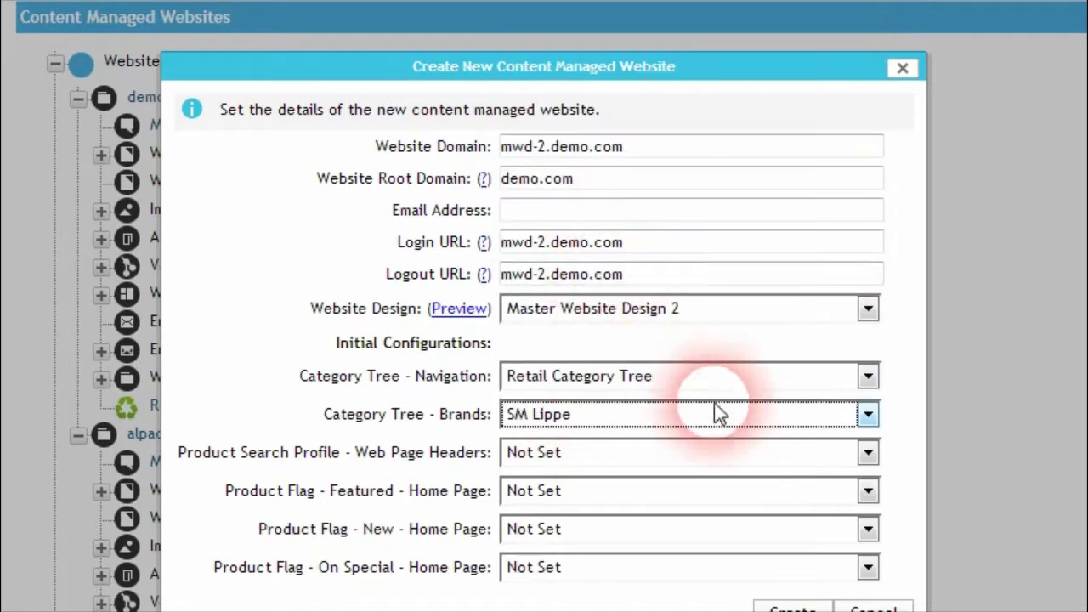
pyautogui.click(868, 453)
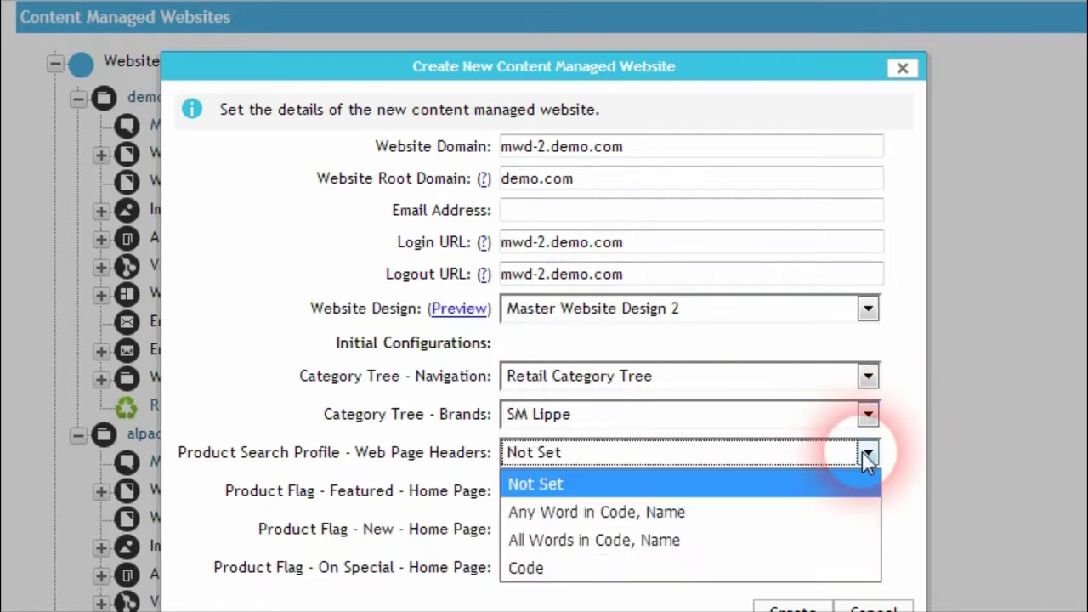
pyautogui.click(702, 512)
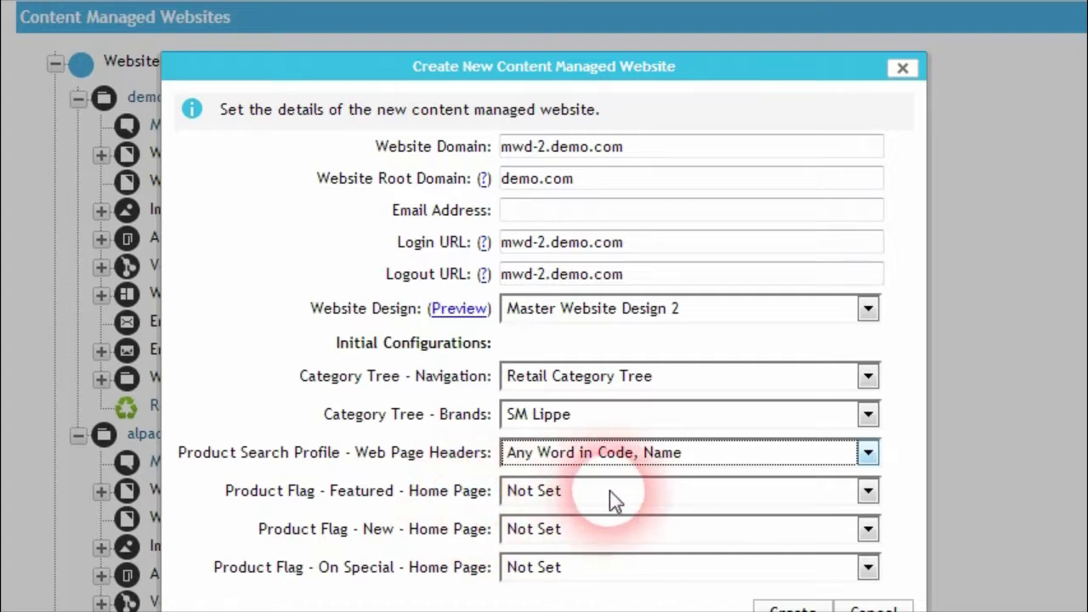
# Set the Featured, New and On Special home page flags to Environmentally Friendly, New Release and On Special, and create the website
pyautogui.click(654, 494)
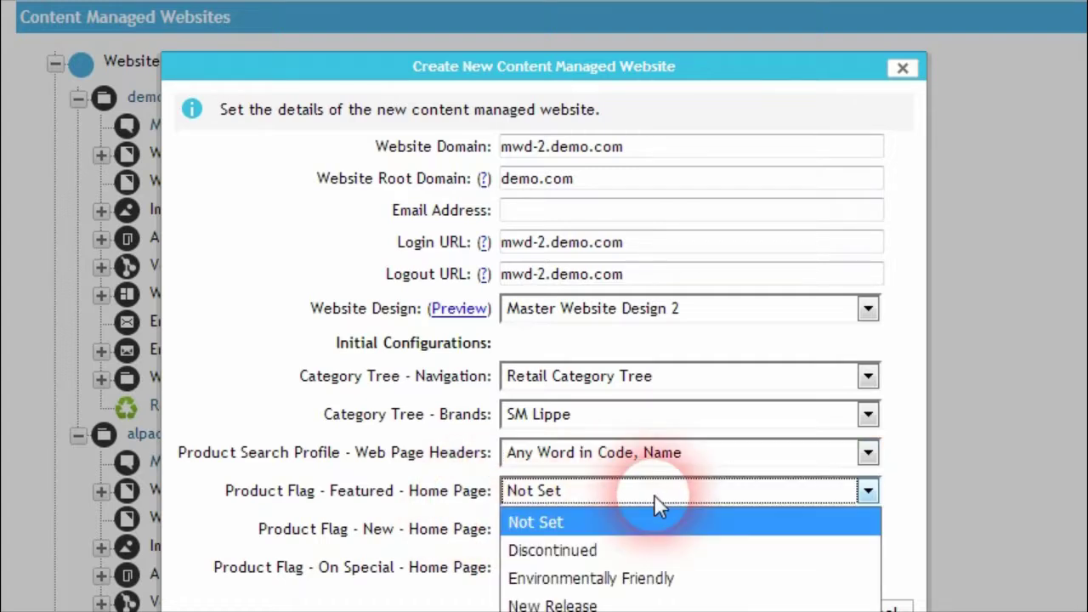
pyautogui.click(607, 578)
pyautogui.click(643, 535)
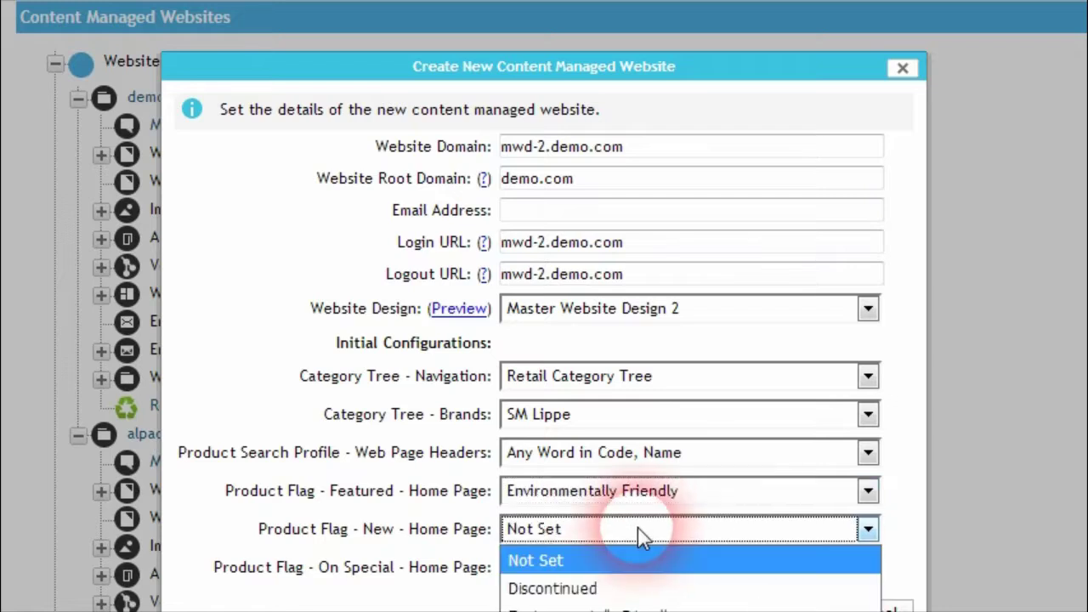
pyautogui.click(591, 611)
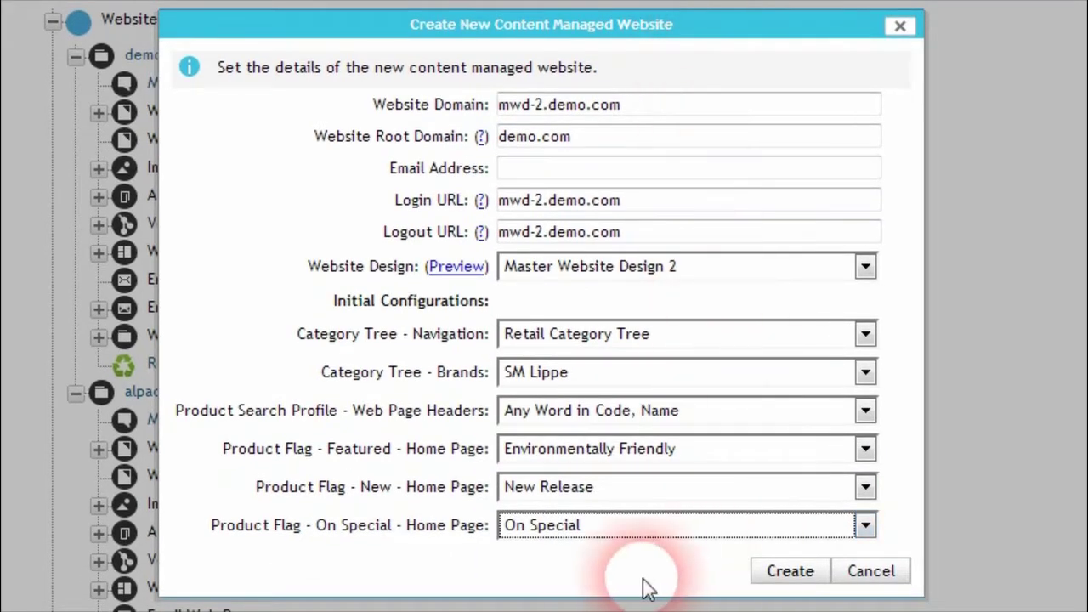
pyautogui.click(792, 575)
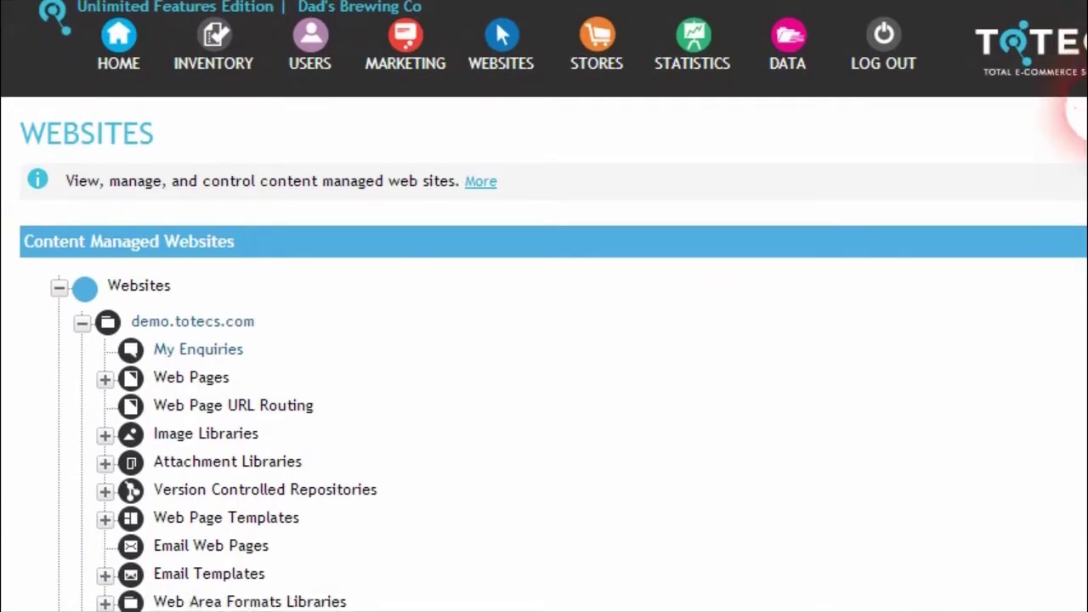
# Find mwd-2.demo.com in the websites tree and review the list of its web pages
pyautogui.scroll(-10, 1080, 247)
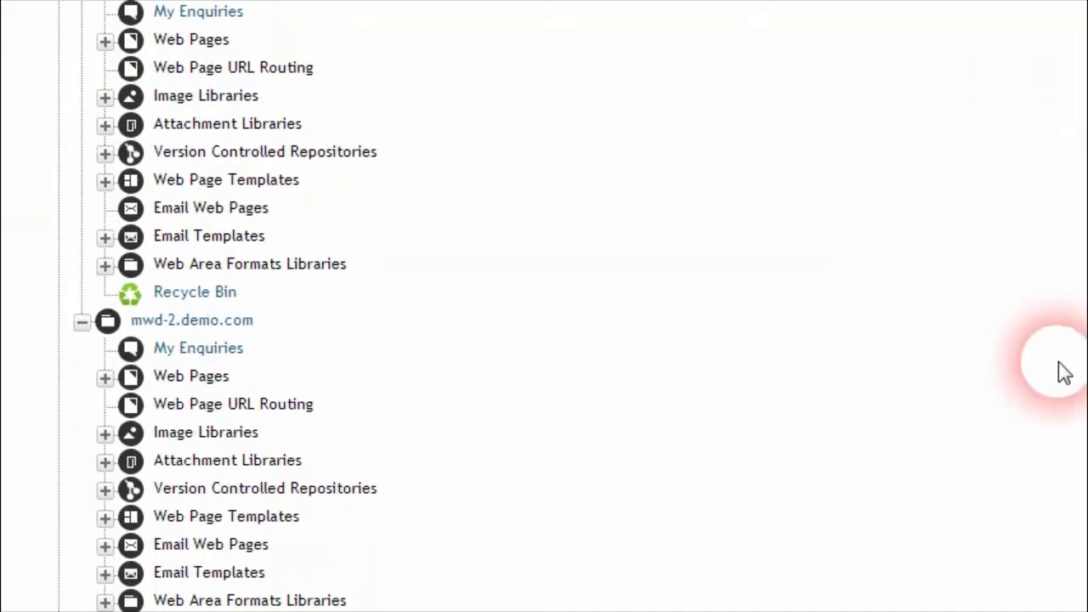
pyautogui.scroll(-1, 1075, 442)
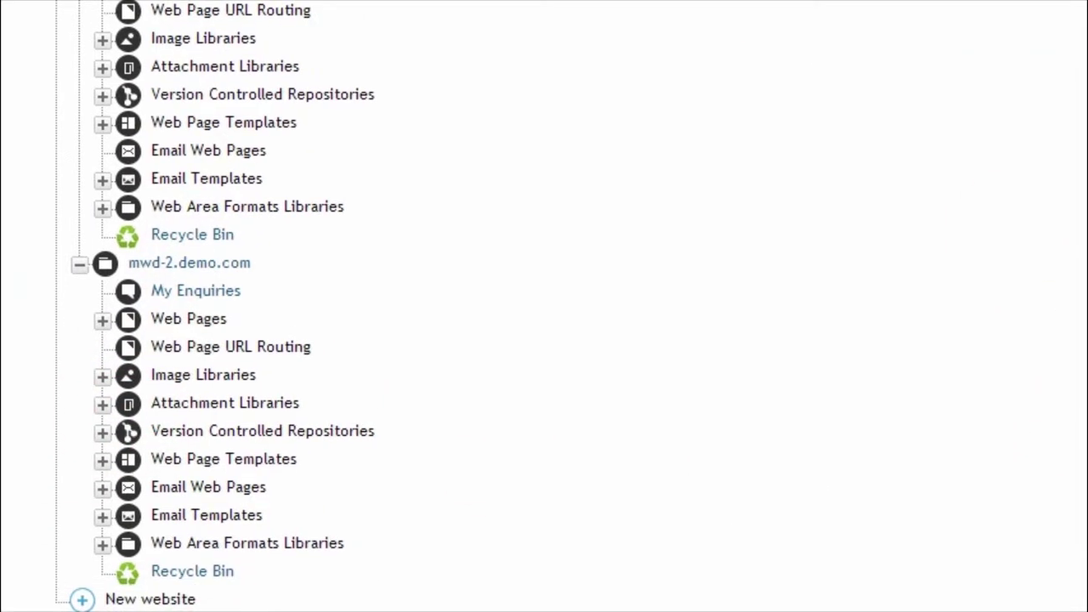
pyautogui.click(41, 452)
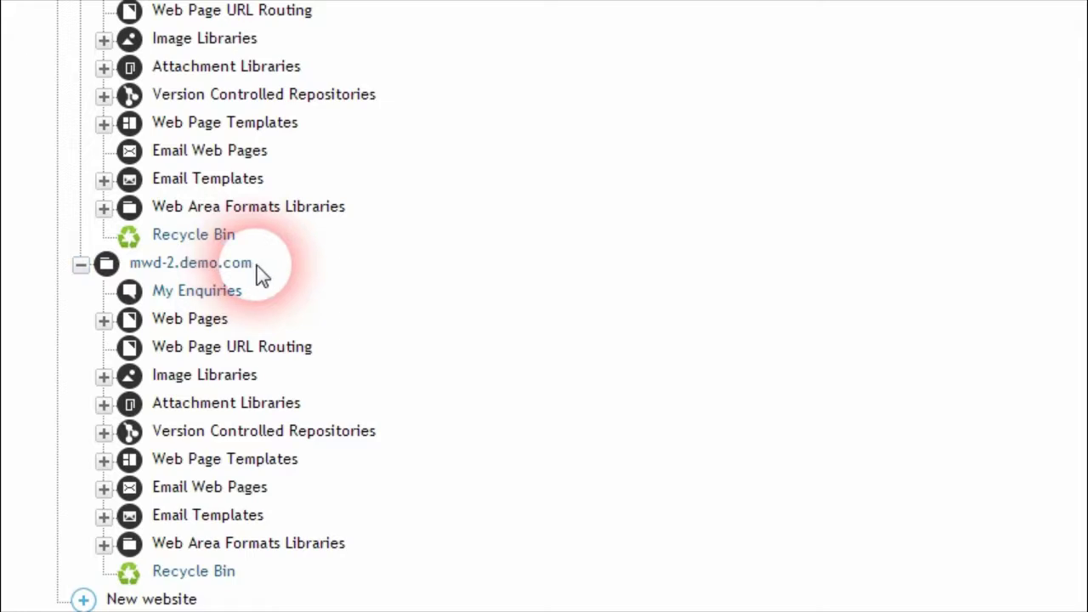
pyautogui.click(104, 319)
pyautogui.scroll(-3, 144, 333)
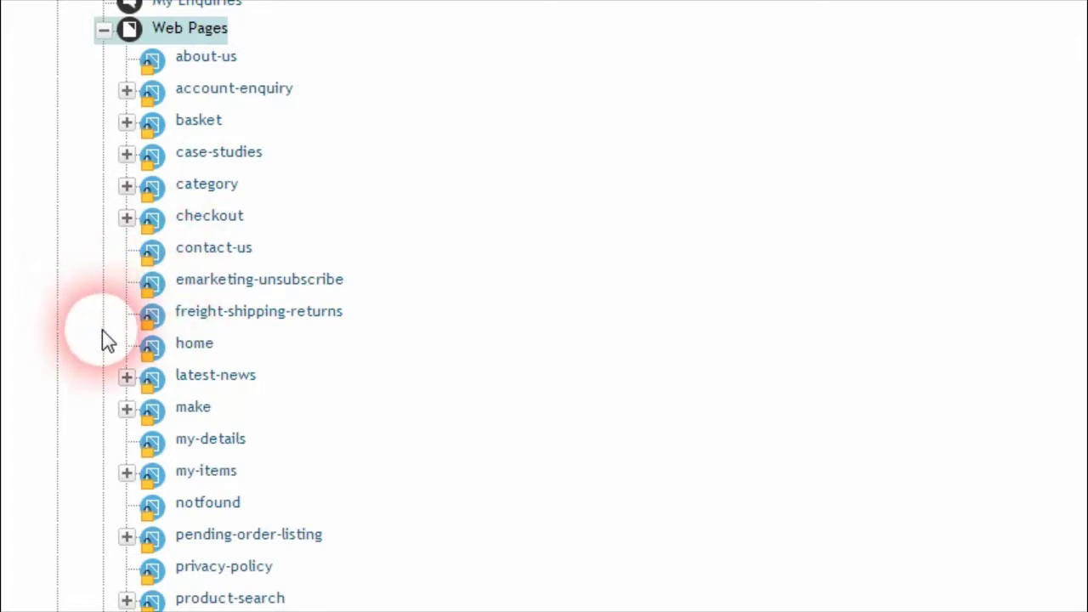
pyautogui.scroll(2, 102, 330)
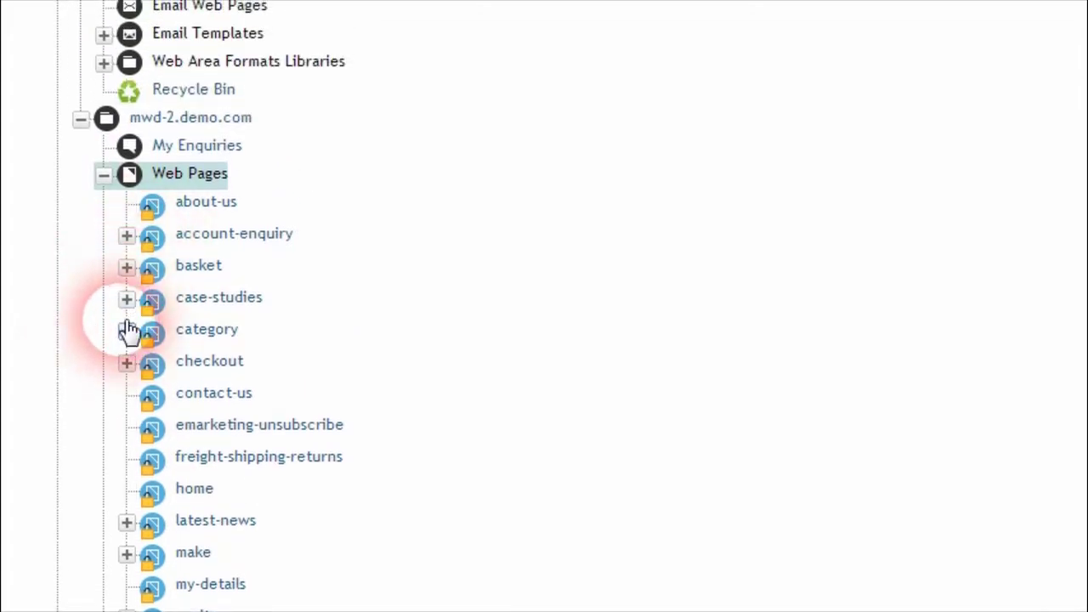
pyautogui.scroll(-4, 131, 344)
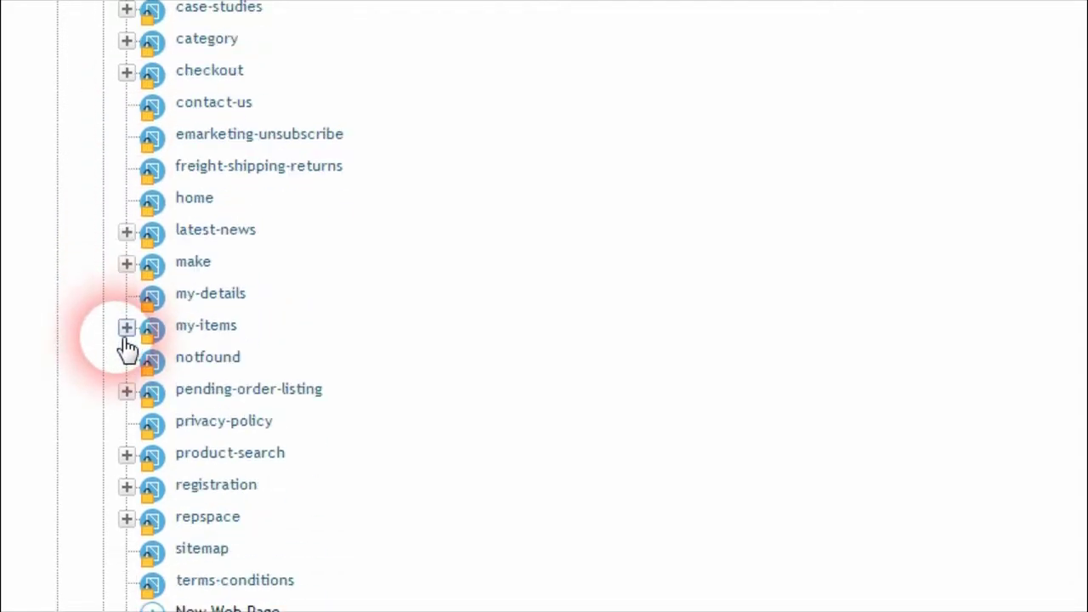
pyautogui.scroll(-4, 126, 344)
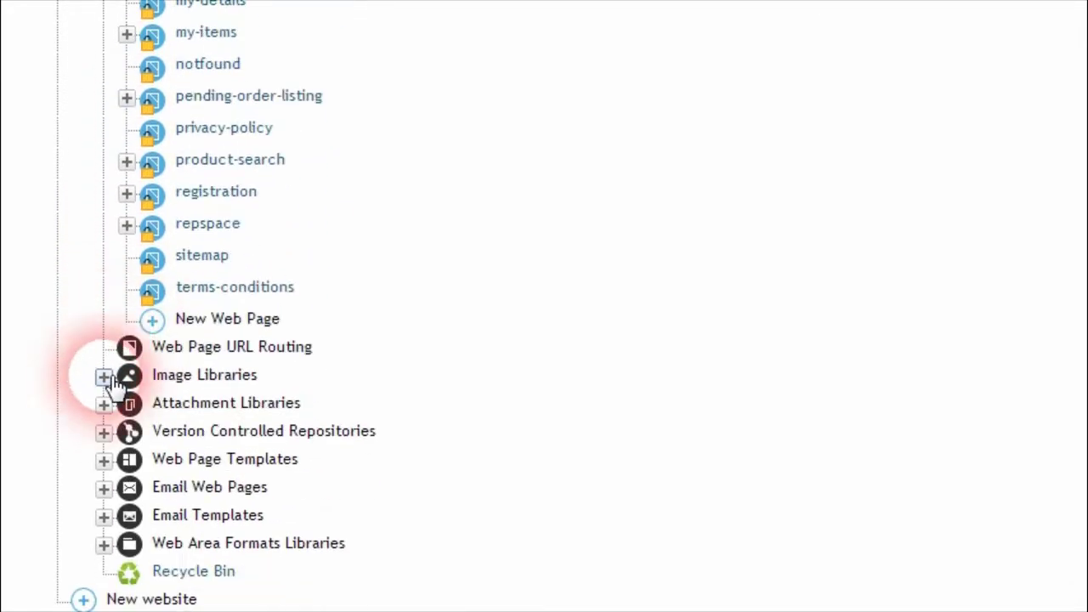
# Expand the image libraries, attachment libraries and web page templates of mwd-2.demo.com to view their contents
pyautogui.click(104, 376)
pyautogui.scroll(-2, 98, 408)
pyautogui.click(102, 397)
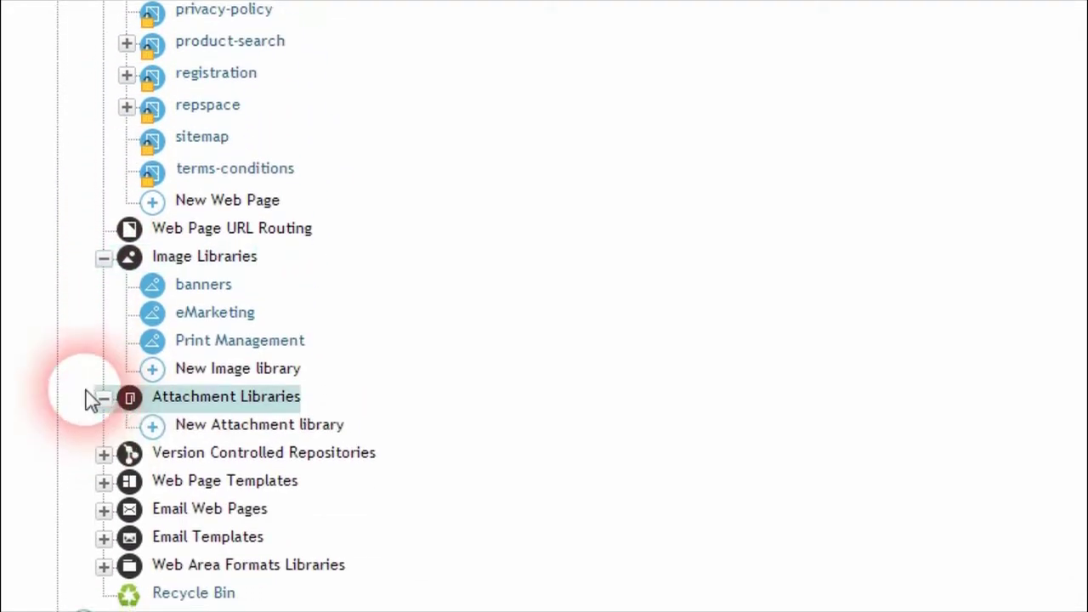
pyautogui.scroll(-1, 104, 459)
pyautogui.click(102, 459)
pyautogui.scroll(-2, 105, 408)
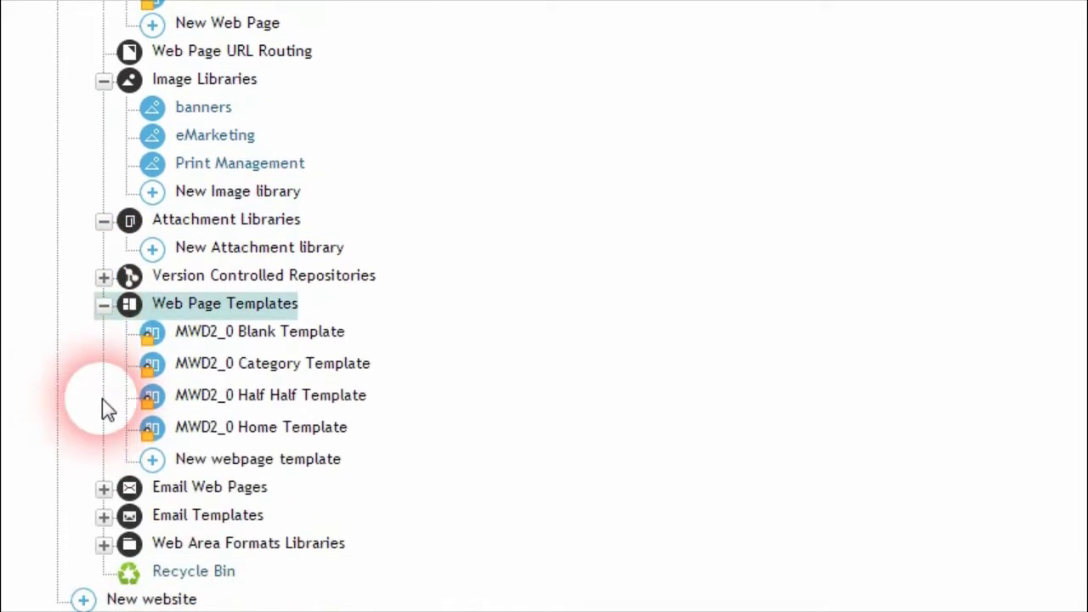
# Expand the version controlled repositories of mwd-2.demo.com and list the files of the MWD repository
pyautogui.click(103, 275)
pyautogui.click(125, 303)
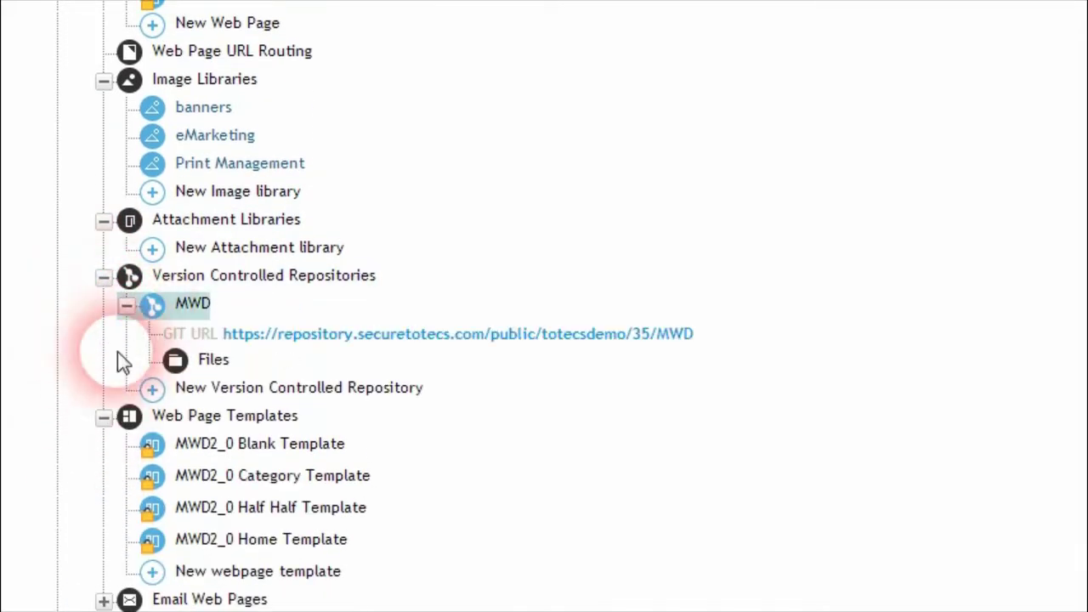
pyautogui.scroll(-1, 104, 417)
pyautogui.scroll(-1, 119, 323)
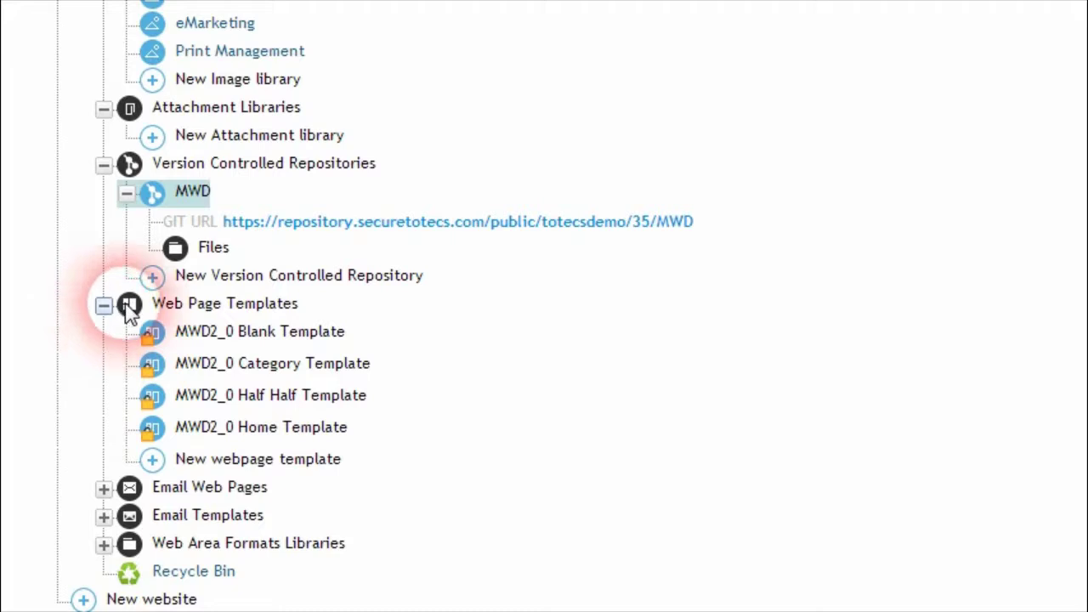
pyautogui.click(245, 217)
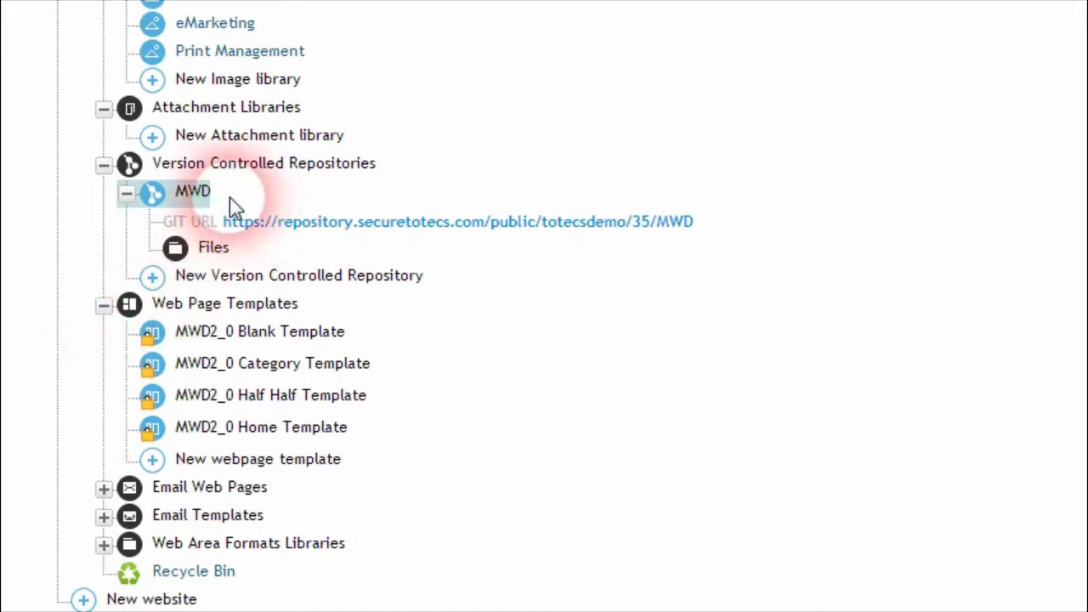
pyautogui.click(173, 246)
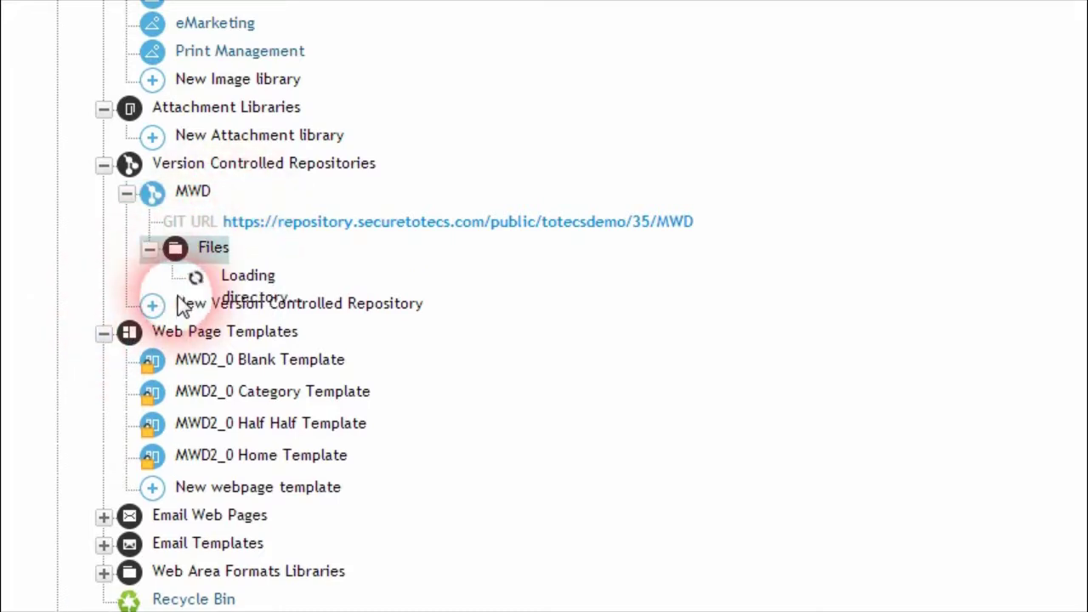
pyautogui.scroll(-3, 161, 323)
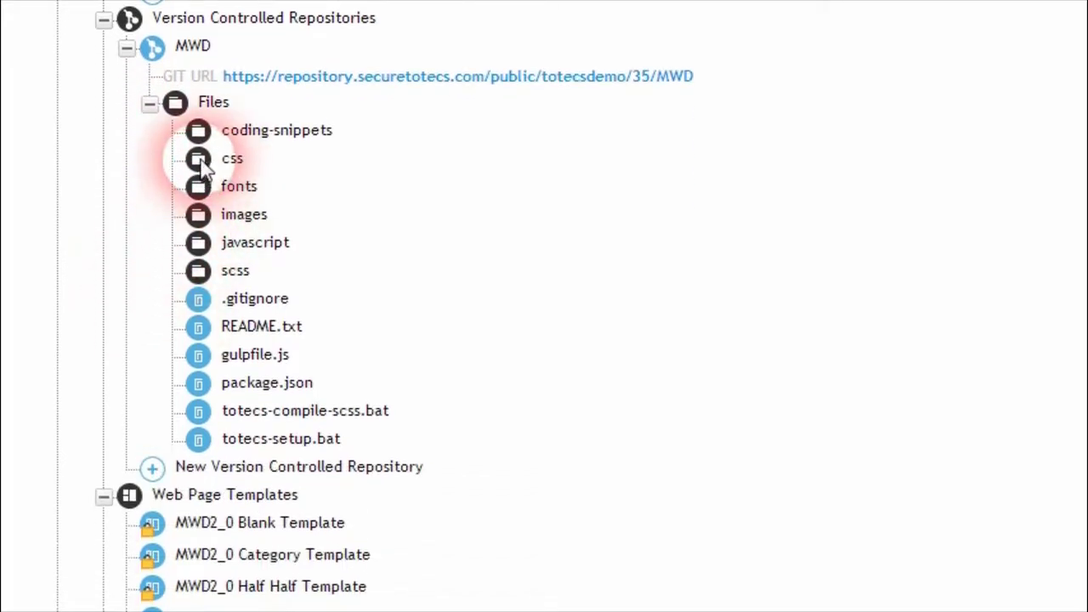
# Examine the contents of the css, fonts, images, javascript and scss folders in the MWD repository
pyautogui.click(203, 162)
pyautogui.click(196, 270)
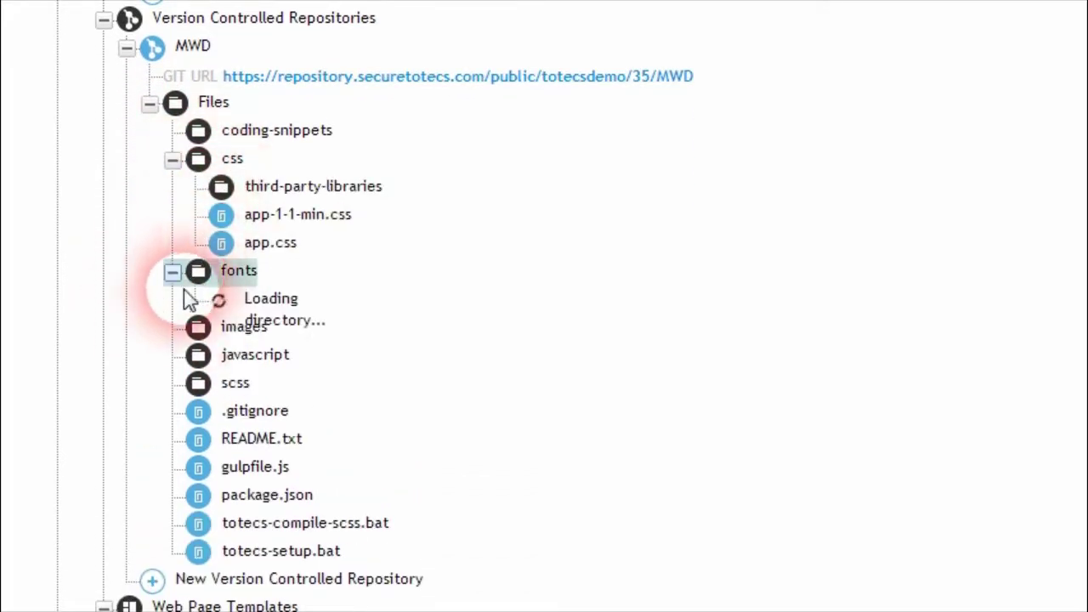
pyautogui.scroll(-4, 179, 302)
pyautogui.scroll(-2, 174, 304)
pyautogui.click(192, 176)
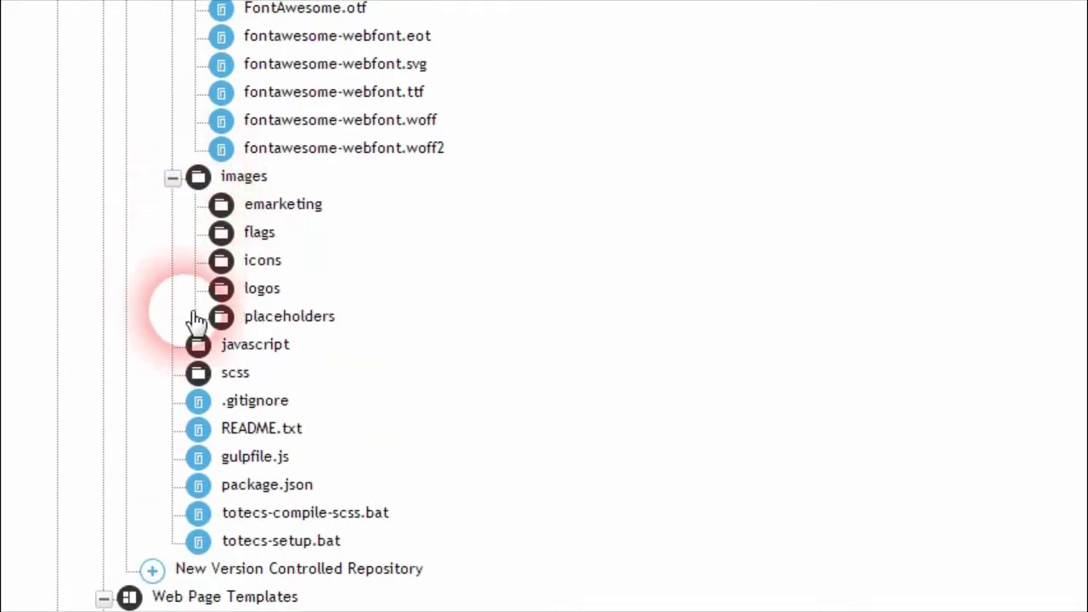
pyautogui.click(194, 347)
pyautogui.scroll(-4, 170, 323)
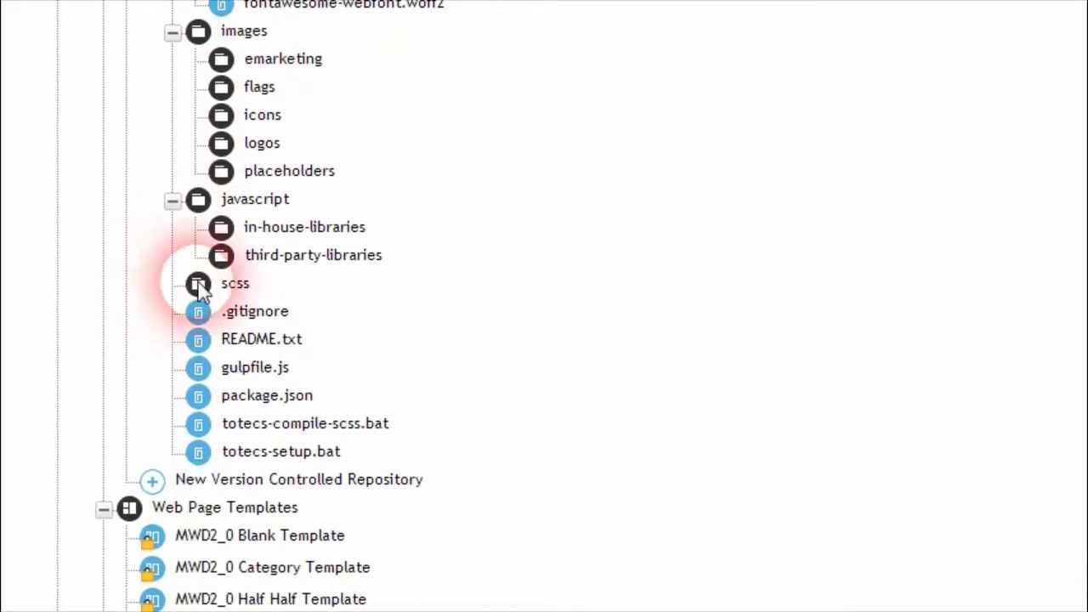
pyautogui.click(199, 286)
pyautogui.scroll(-4, 160, 329)
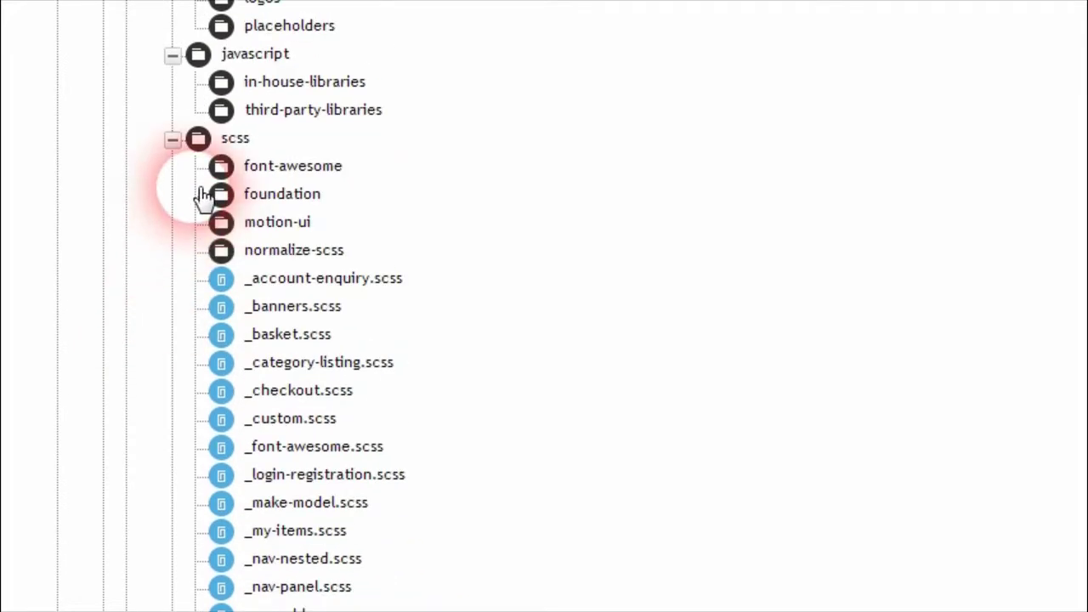
# Examine the scss files _settings.scss and _variables.scss in the MWD repository, and return to the repository's GIT URL
pyautogui.scroll(-10, 306, 421)
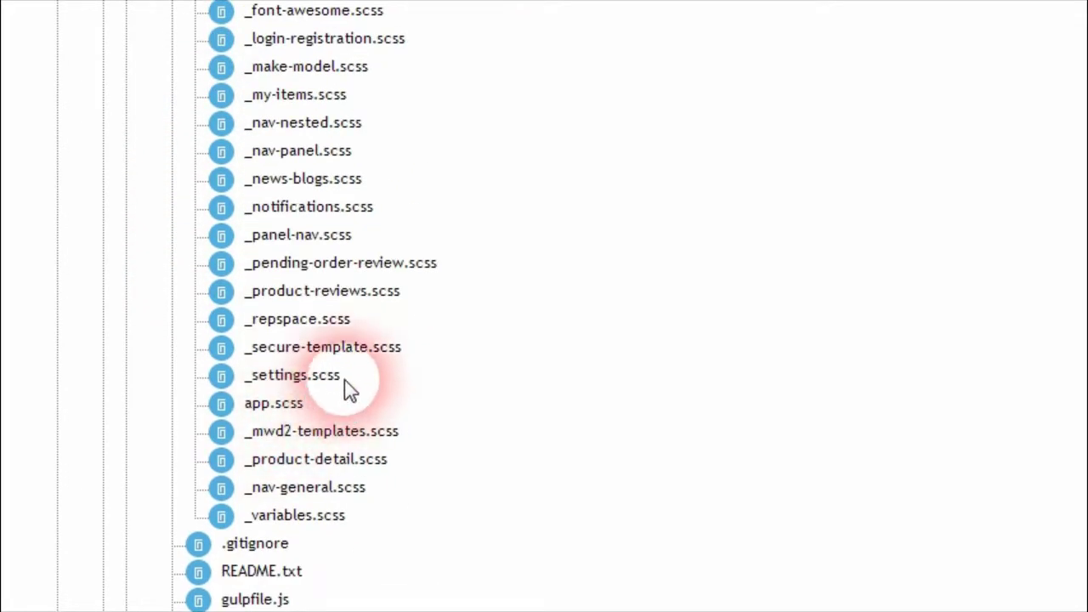
pyautogui.moveTo(348, 385); pyautogui.dragTo(242, 387)
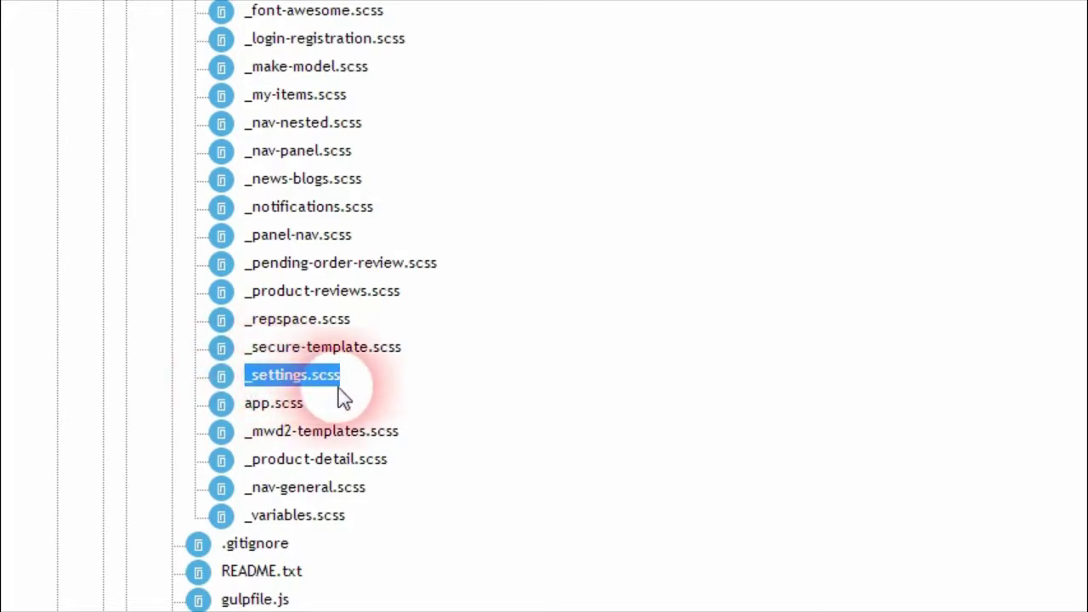
pyautogui.click(388, 382)
pyautogui.moveTo(347, 517); pyautogui.dragTo(238, 520)
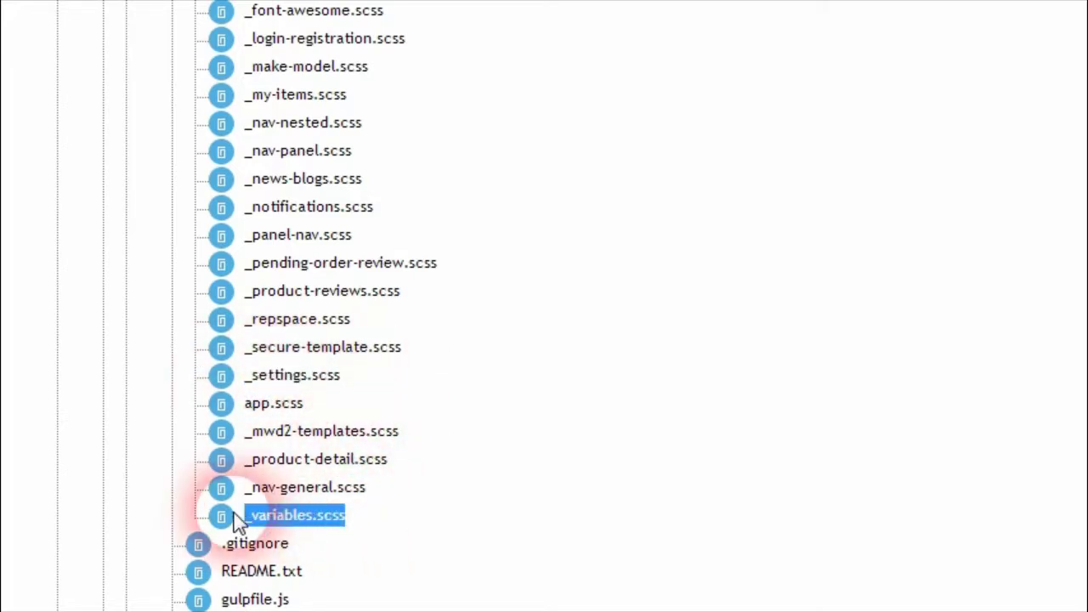
pyautogui.click(470, 488)
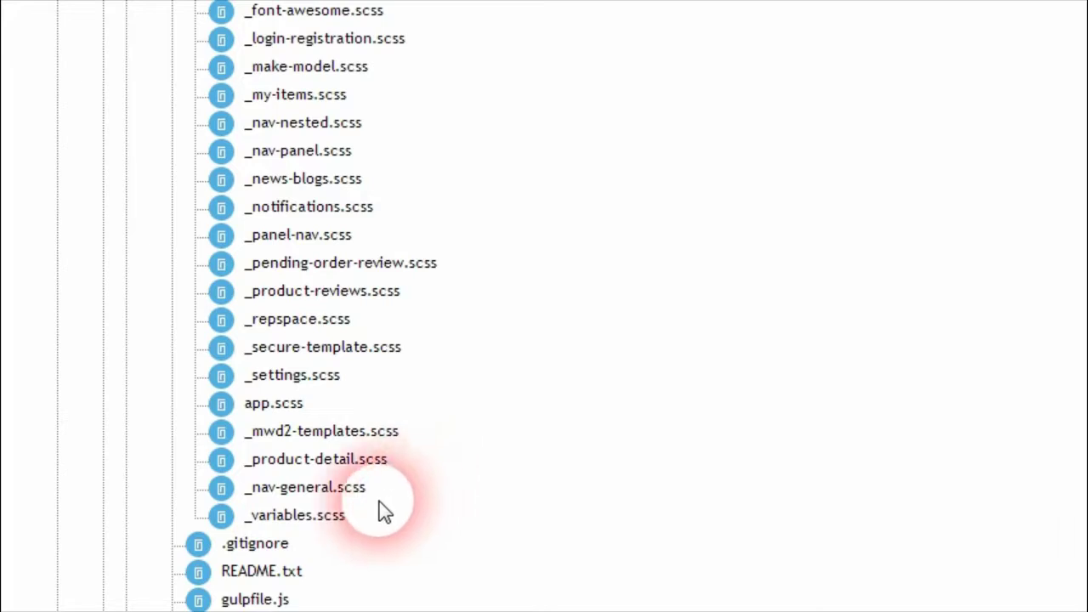
pyautogui.scroll(15, 224, 505)
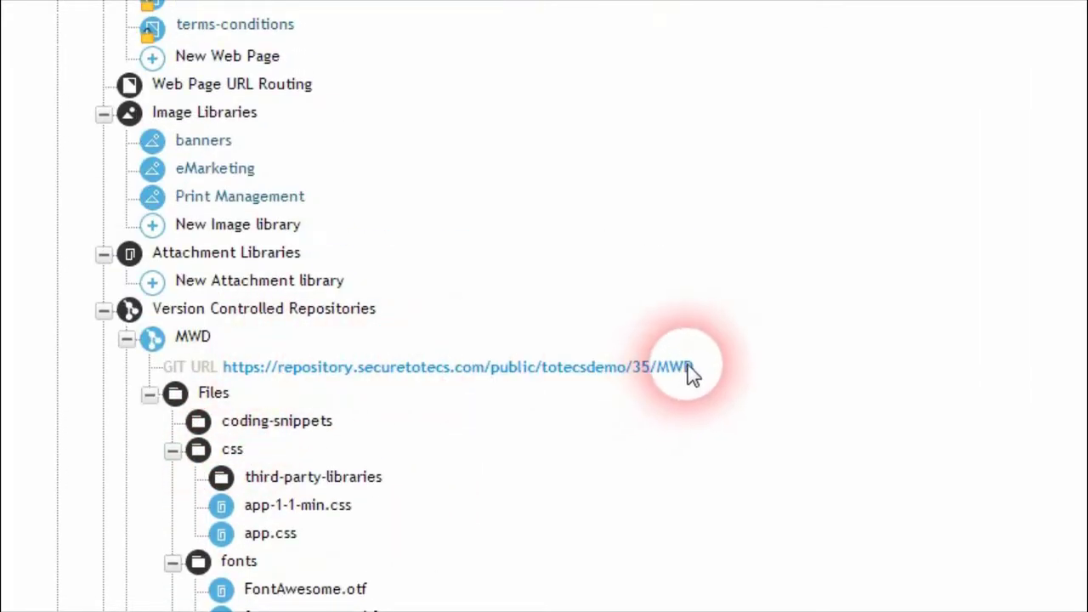
# Expand the Email Web Pages of mwd-2.demo.com to view them, collapse them again, and expand the Email Templates
pyautogui.scroll(-15, 357, 505)
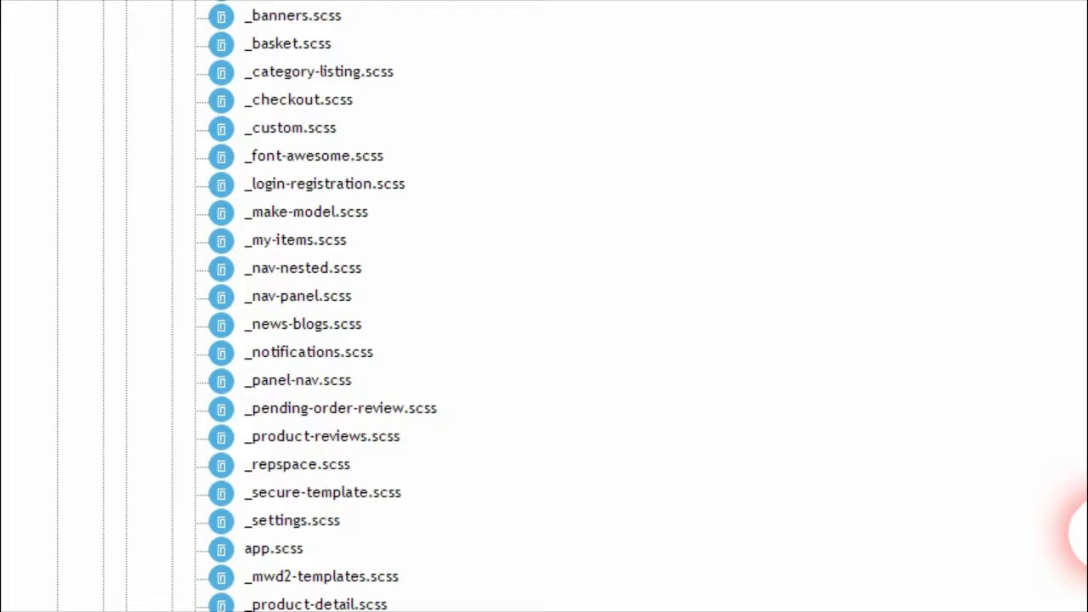
pyautogui.scroll(-7, 1078, 533)
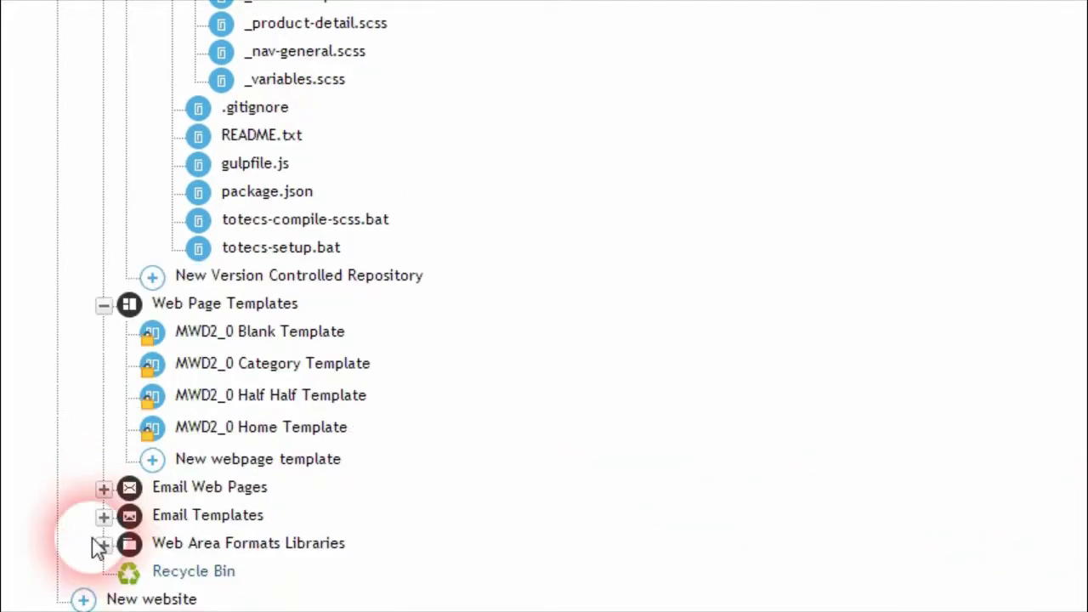
pyautogui.click(103, 487)
pyautogui.scroll(-3, 88, 425)
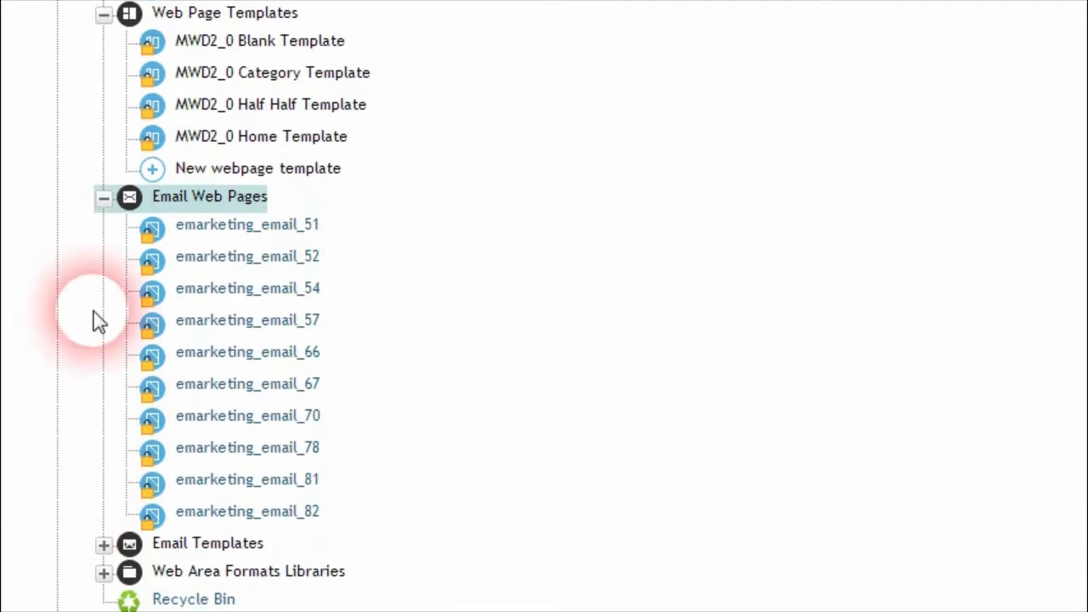
pyautogui.click(104, 203)
pyautogui.click(102, 515)
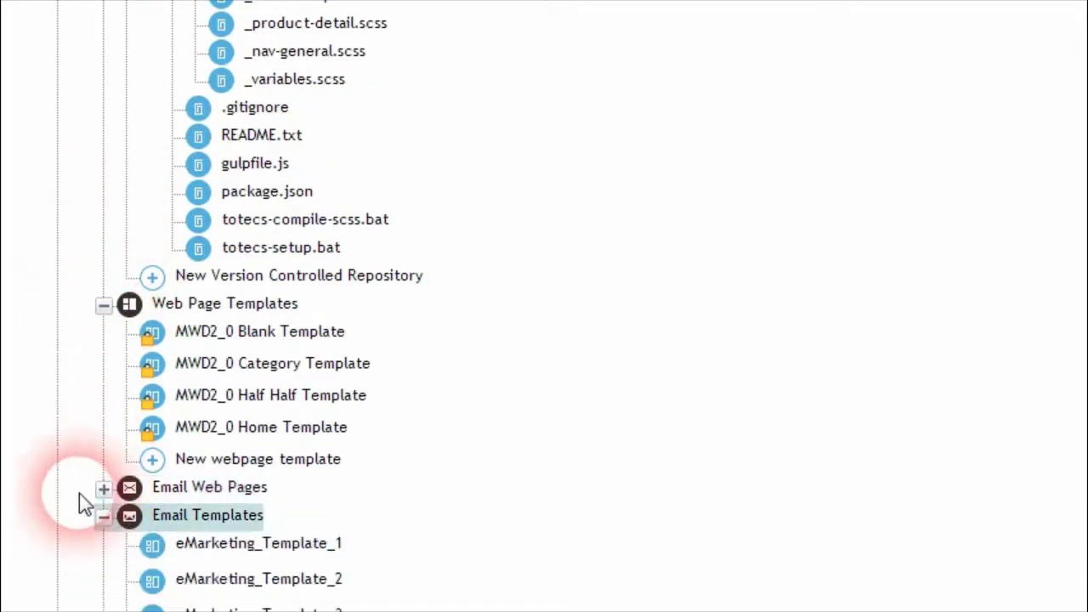
pyautogui.scroll(-1, 71, 507)
pyautogui.scroll(-3, 71, 507)
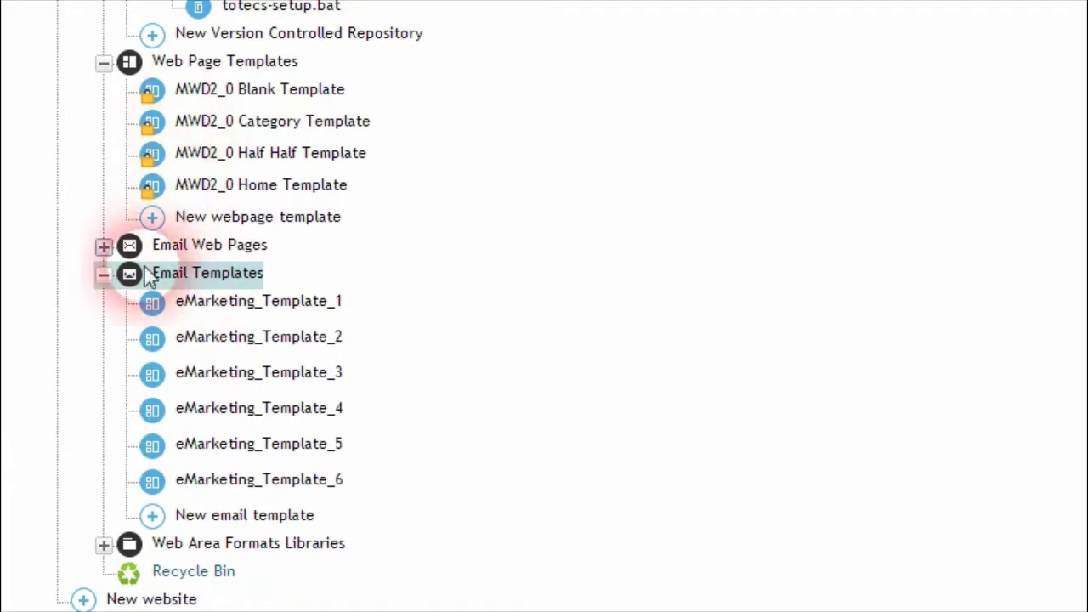
# Expand the Product and Search groups of the Web Area Formats Libraries and compare the MWD1.0+ and MWD2.0+ Product Listing formats
pyautogui.click(104, 544)
pyautogui.scroll(-10, 63, 505)
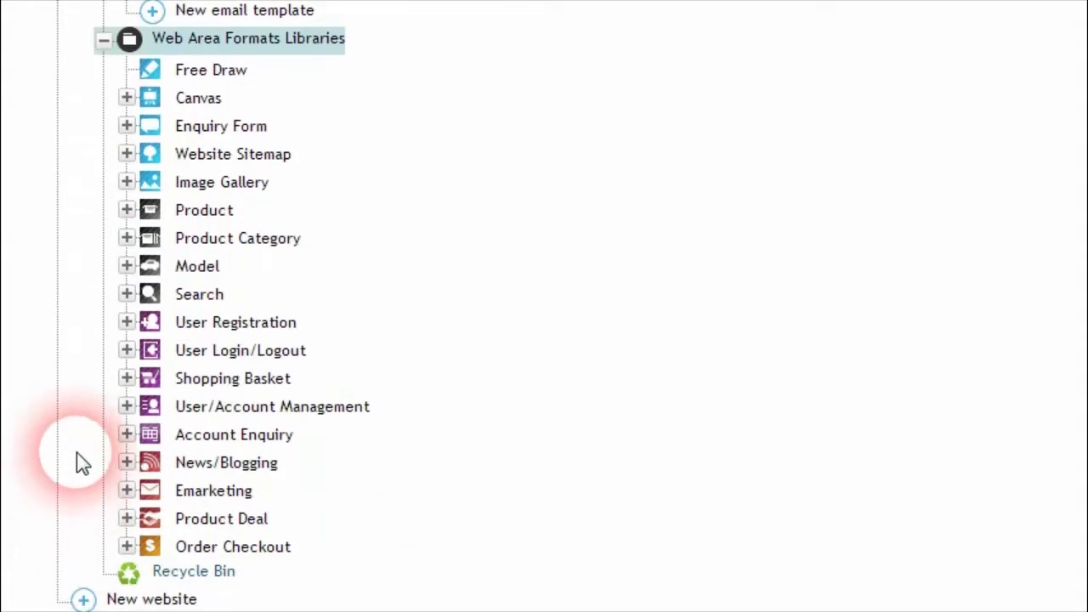
pyautogui.click(127, 212)
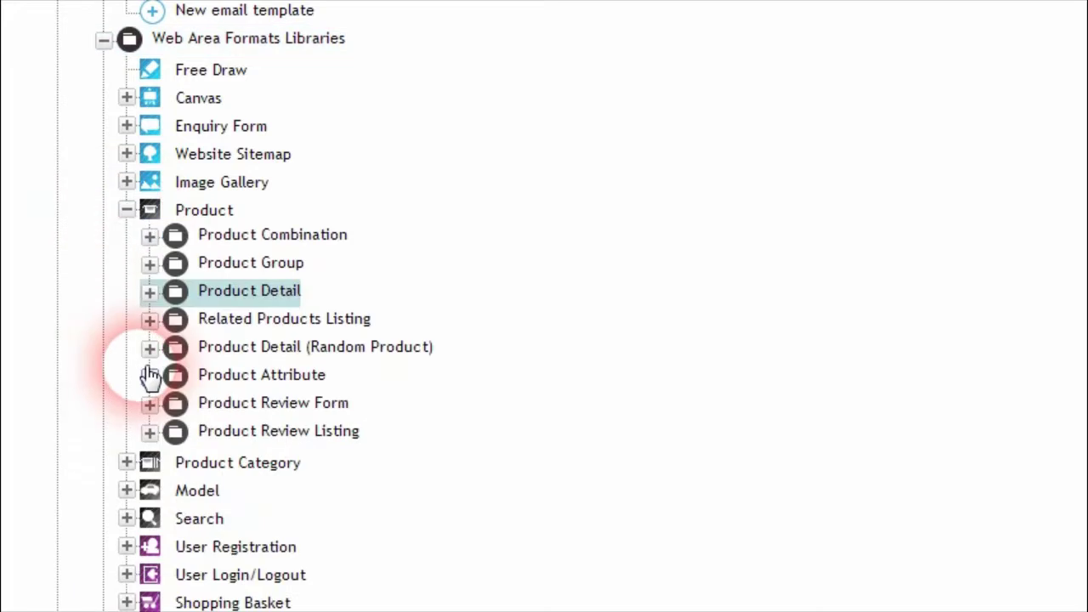
pyautogui.click(127, 517)
pyautogui.scroll(-4, 100, 489)
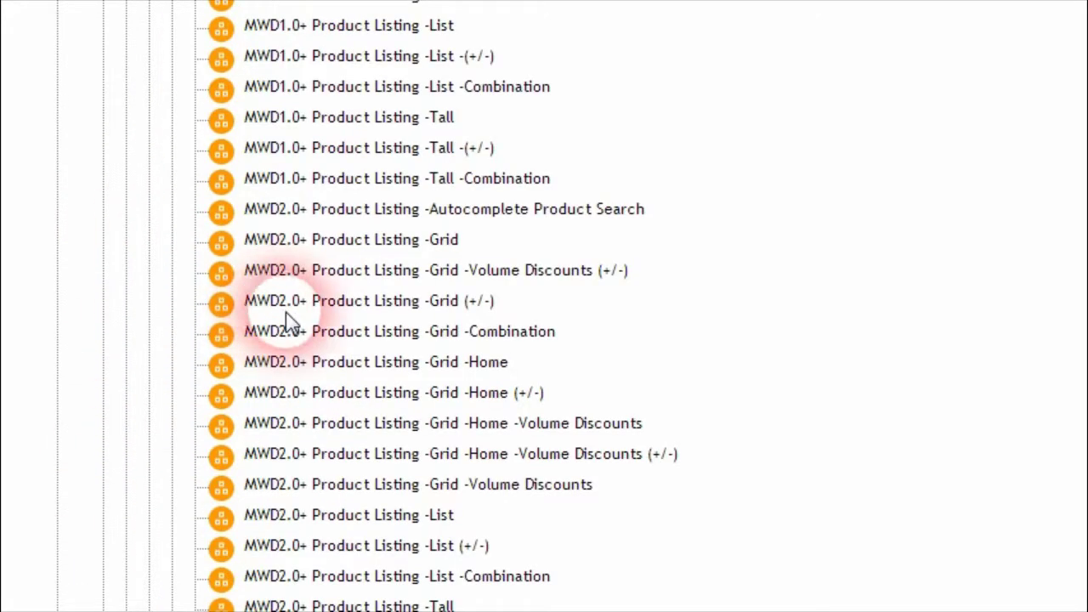
pyautogui.scroll(2, 304, 339)
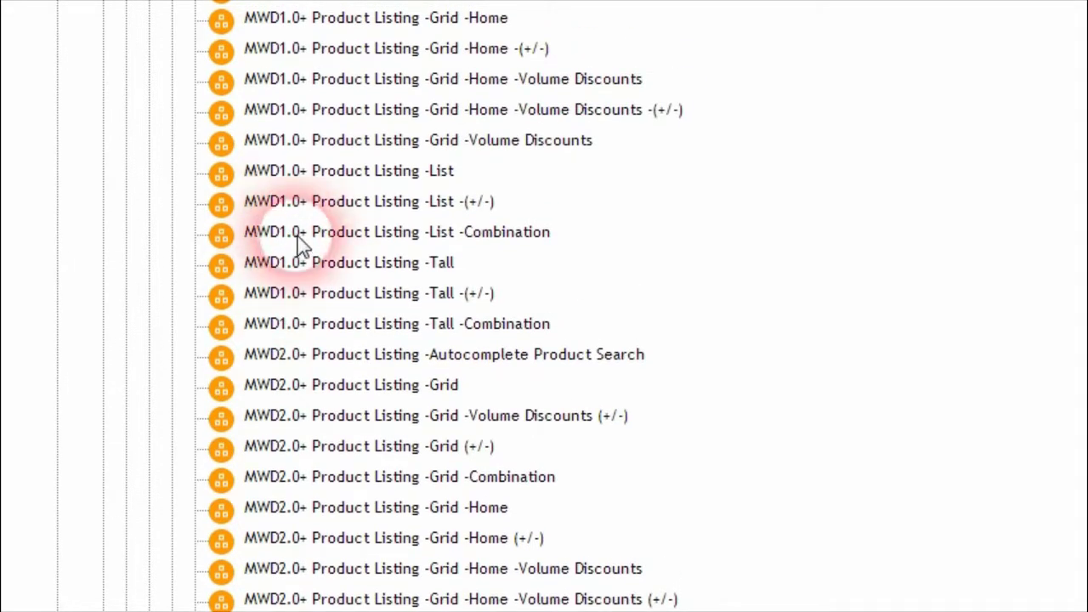
pyautogui.scroll(-3, 260, 372)
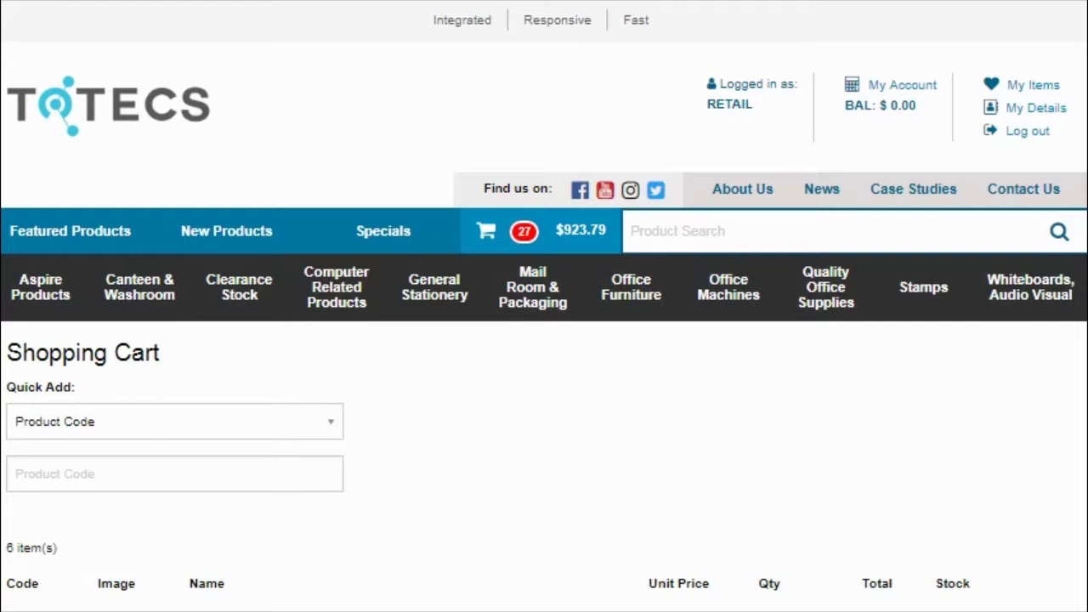
# Check out the demo store's shopping cart with the saved Example Address, a purchase order number and the instructions "Please leave by the back door"
pyautogui.moveTo(1083, 270)
pyautogui.scroll(-10, 1079, 280)
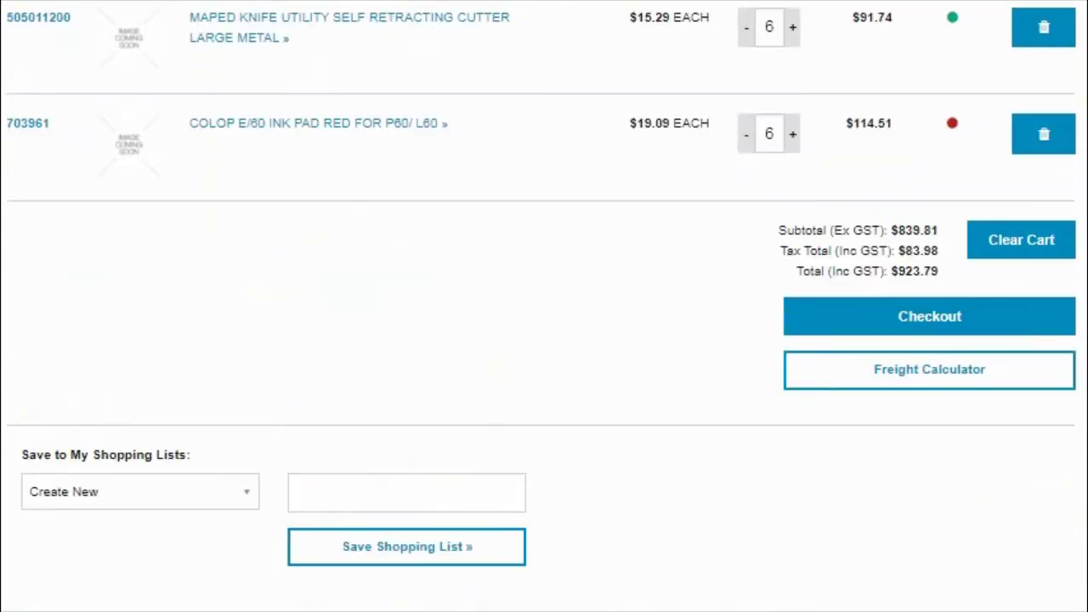
pyautogui.click(943, 318)
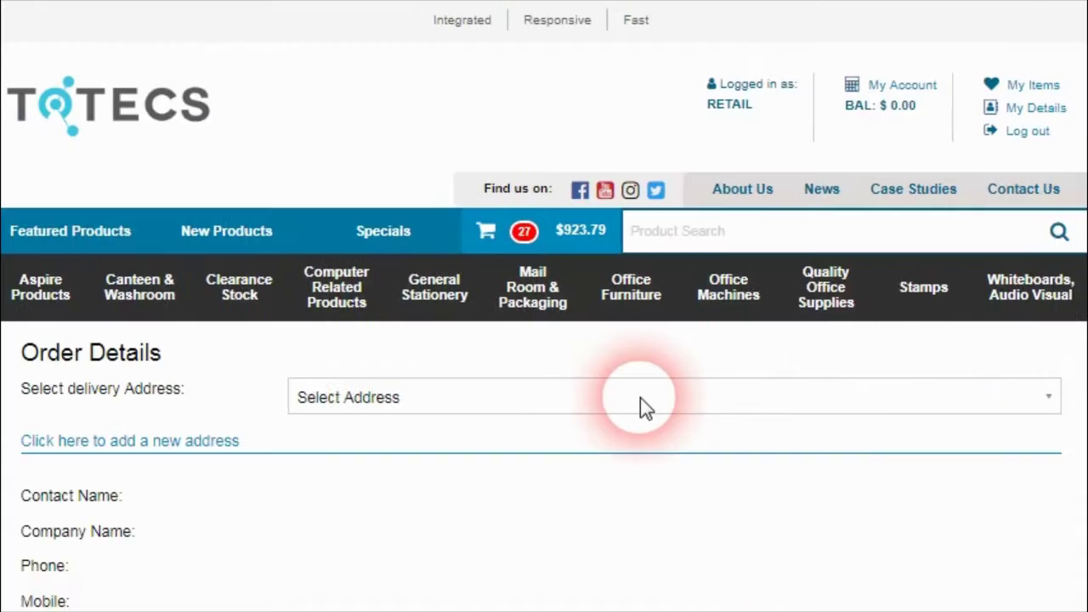
pyautogui.scroll(-3, 1069, 255)
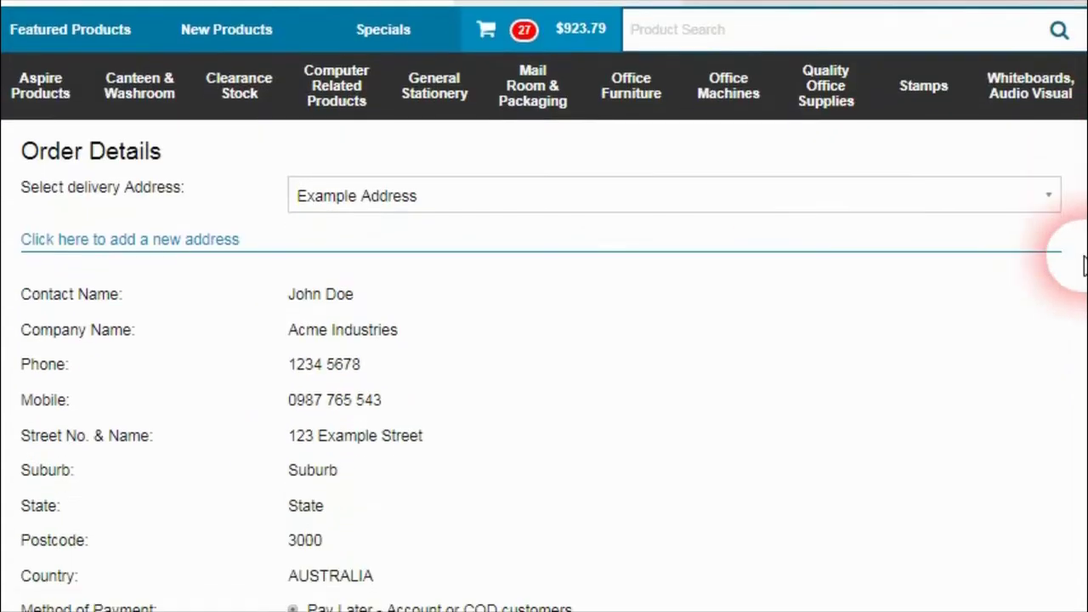
pyautogui.scroll(-5, 1073, 289)
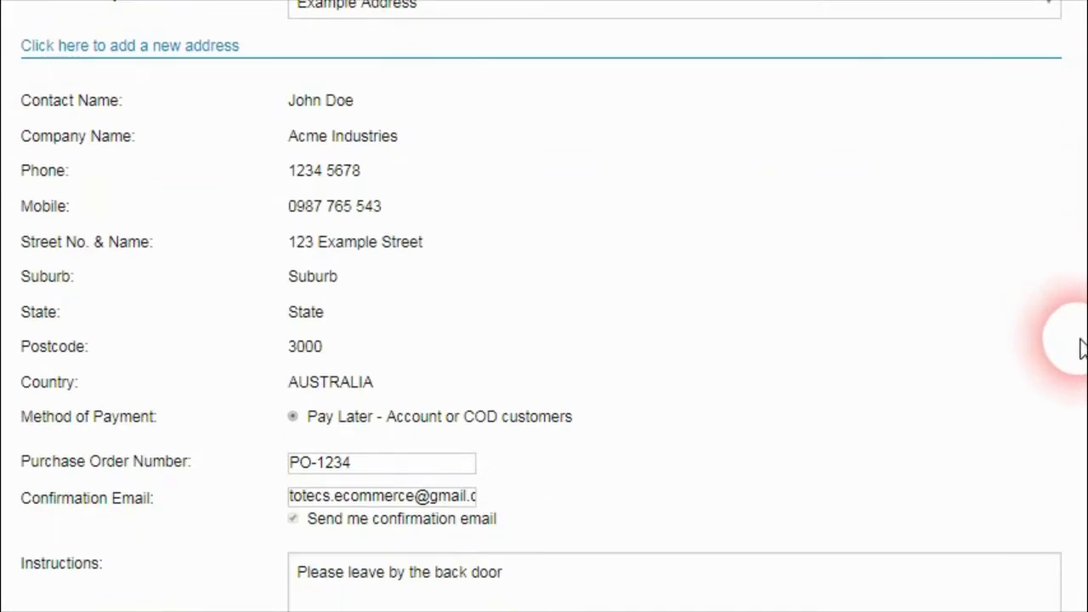
pyautogui.click(1033, 476)
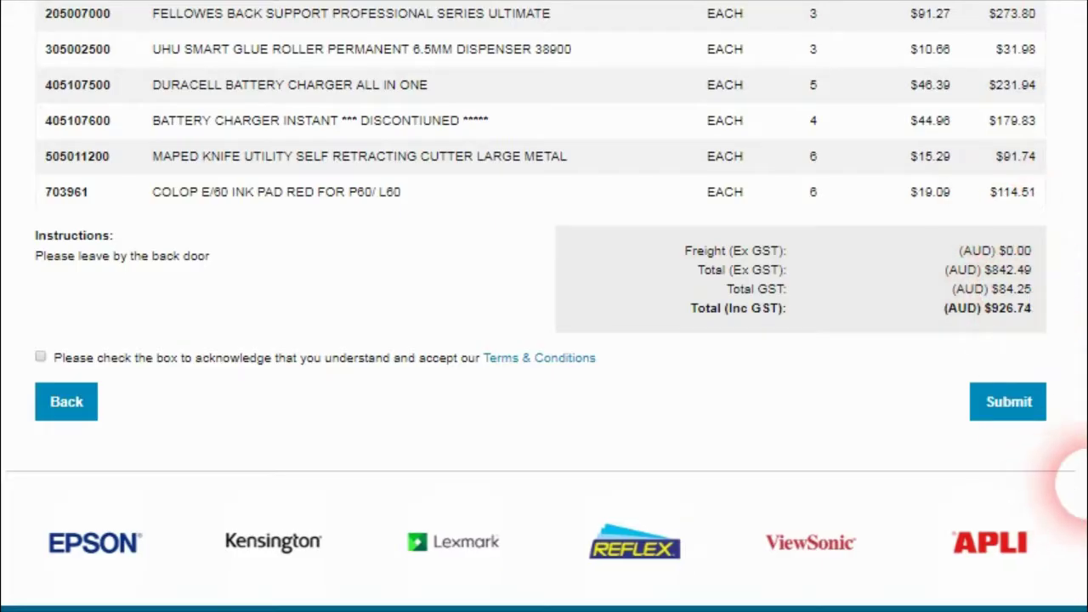
# Review the order lines and totals, accept the Terms & Conditions and submit the order
pyautogui.moveTo(1078, 486); pyautogui.dragTo(1060, 355)
pyautogui.scroll(-3, 1060, 355)
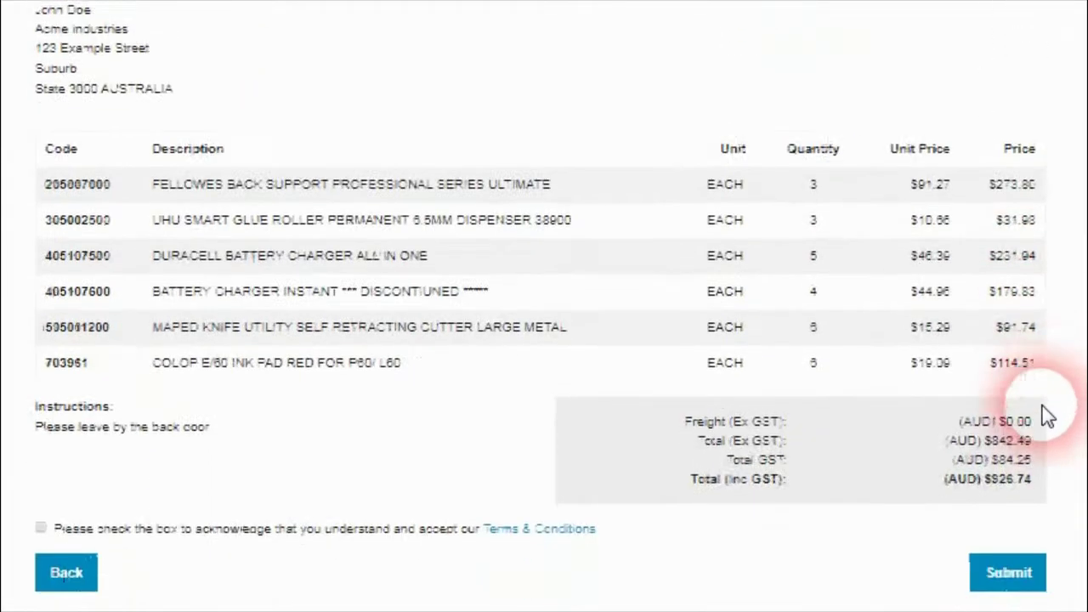
pyautogui.click(39, 490)
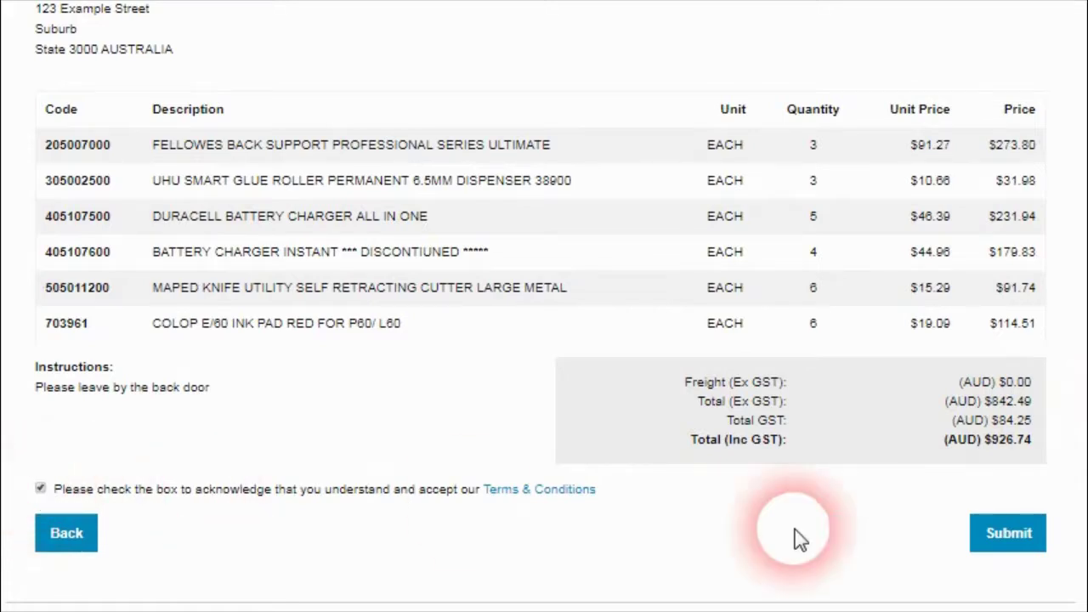
pyautogui.click(1025, 541)
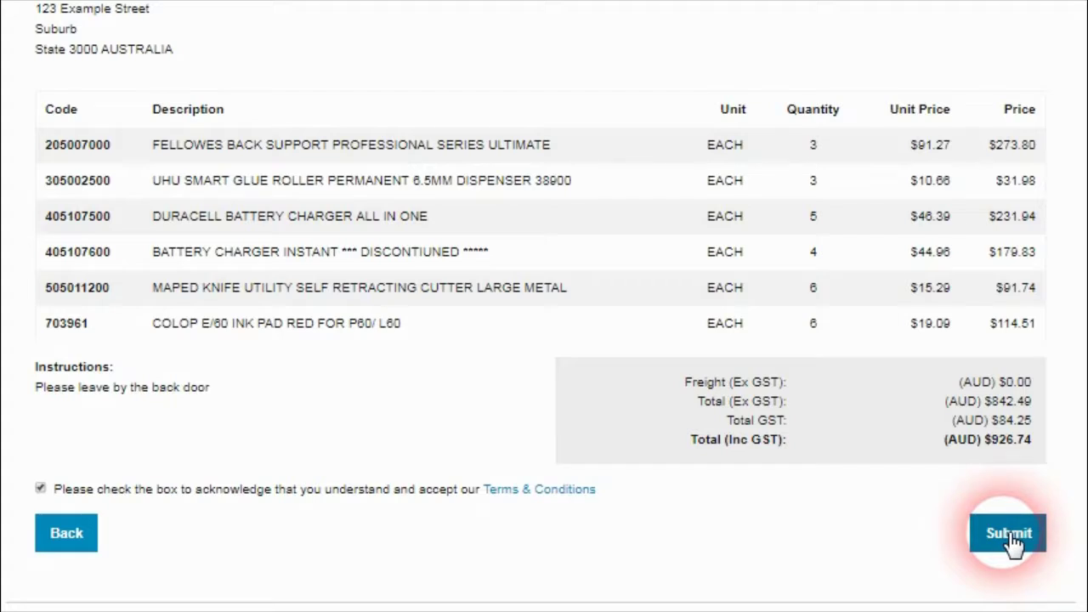
pyautogui.click(1011, 536)
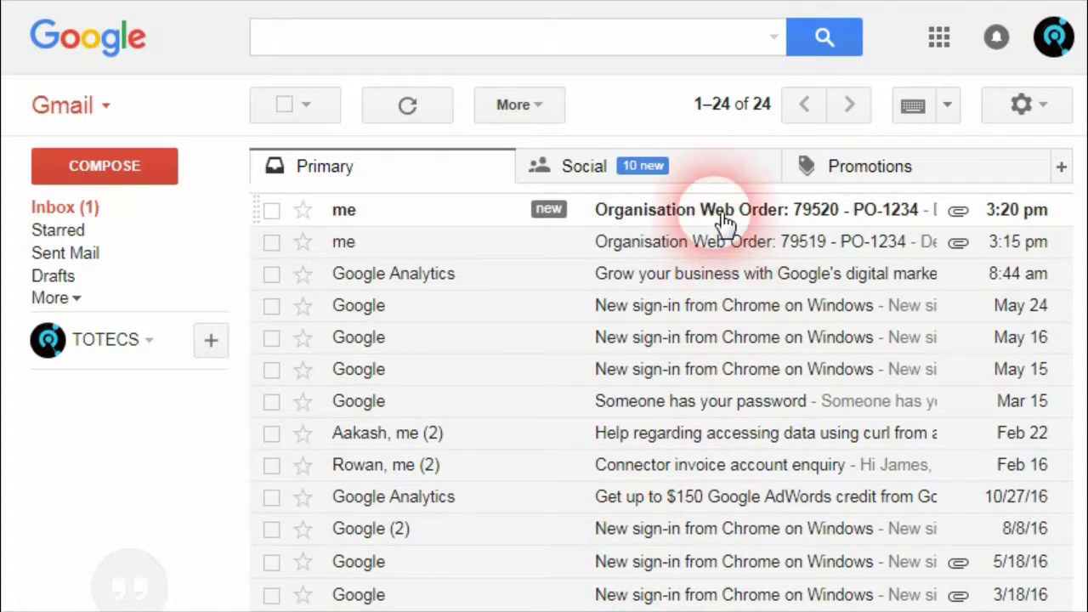
# Switch to Gmail, open the newest Organisation Web Order email and read through to its PDF attachment
pyautogui.click(724, 218)
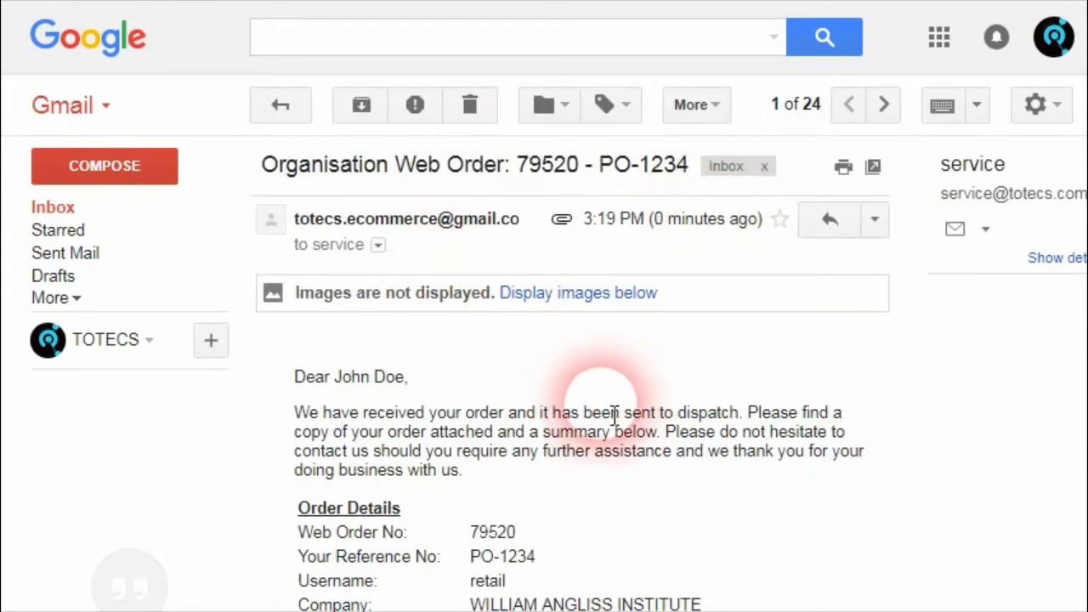
pyautogui.scroll(-4, 587, 404)
pyautogui.scroll(-5, 620, 406)
pyautogui.moveTo(382, 454)
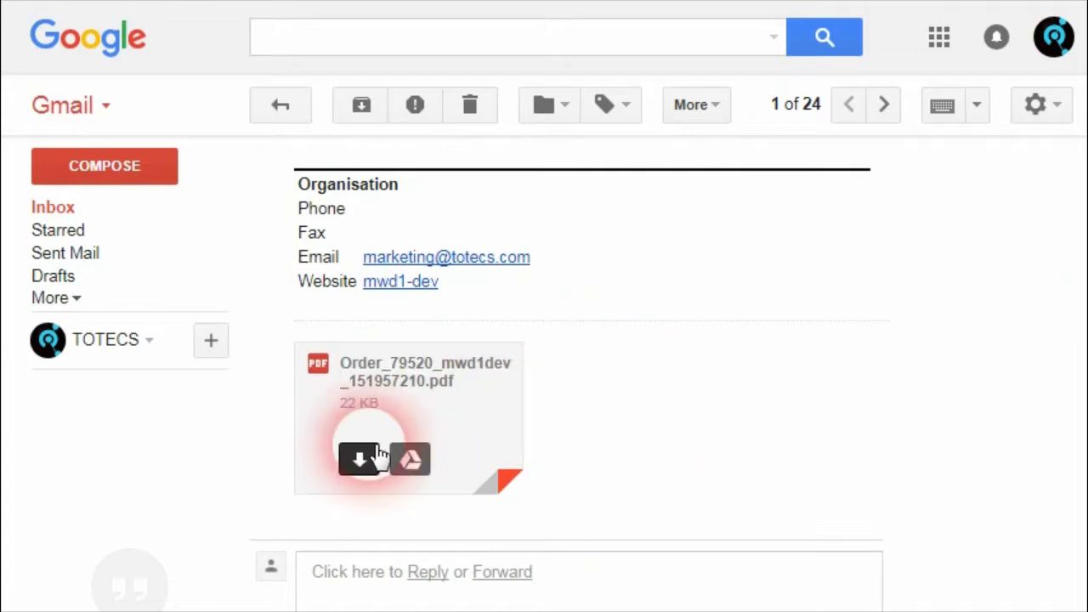
# Open the attached order PDF and review the purchase order from its header down to the totals and instructions
pyautogui.click(400, 382)
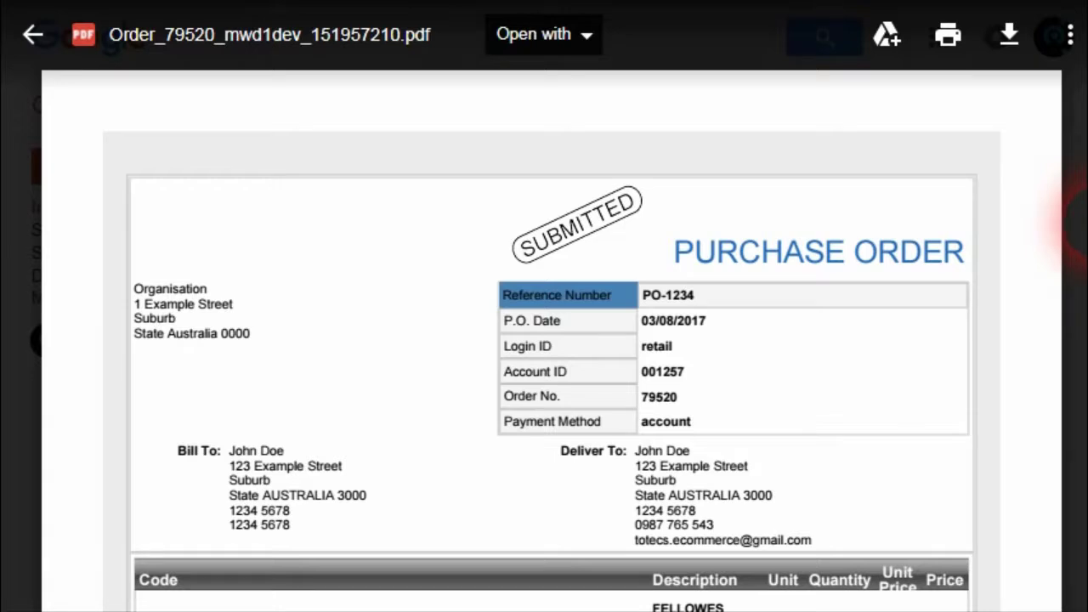
pyautogui.scroll(-3, 1075, 247)
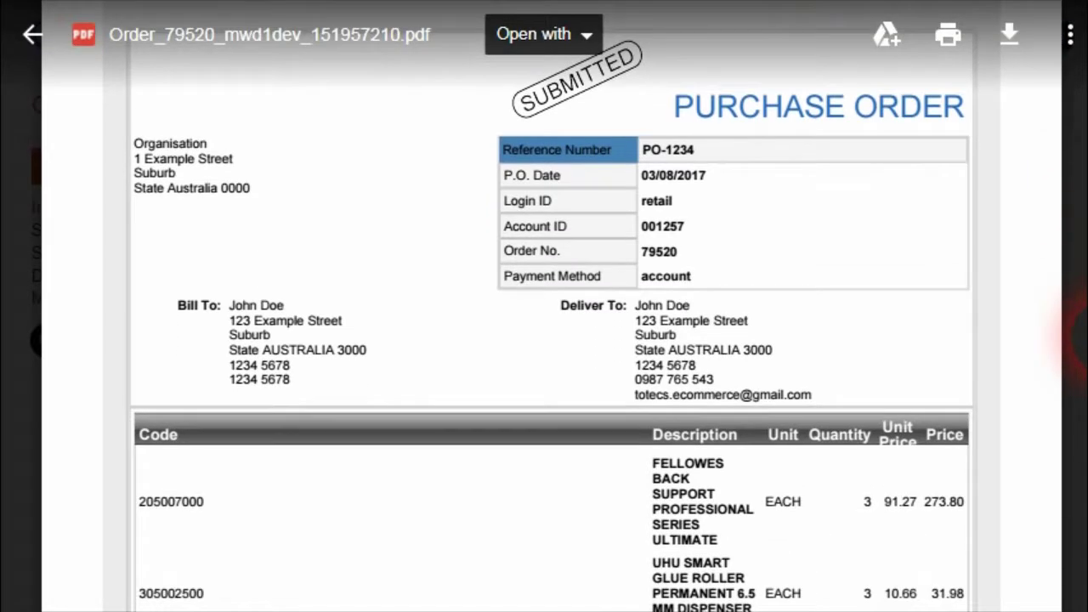
pyautogui.scroll(-10, 1078, 332)
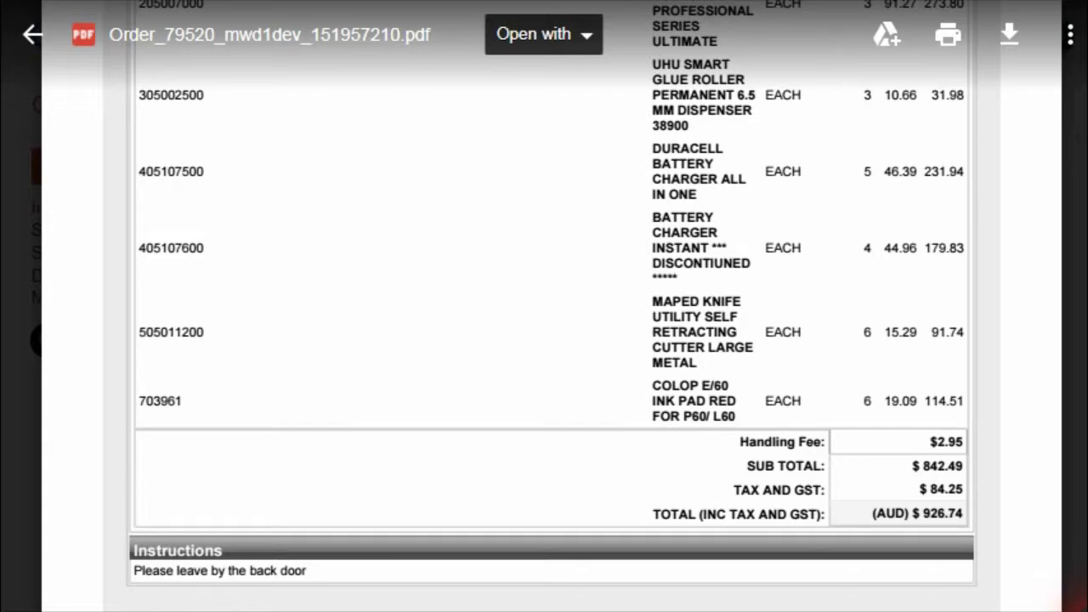
pyautogui.scroll(12, 1075, 332)
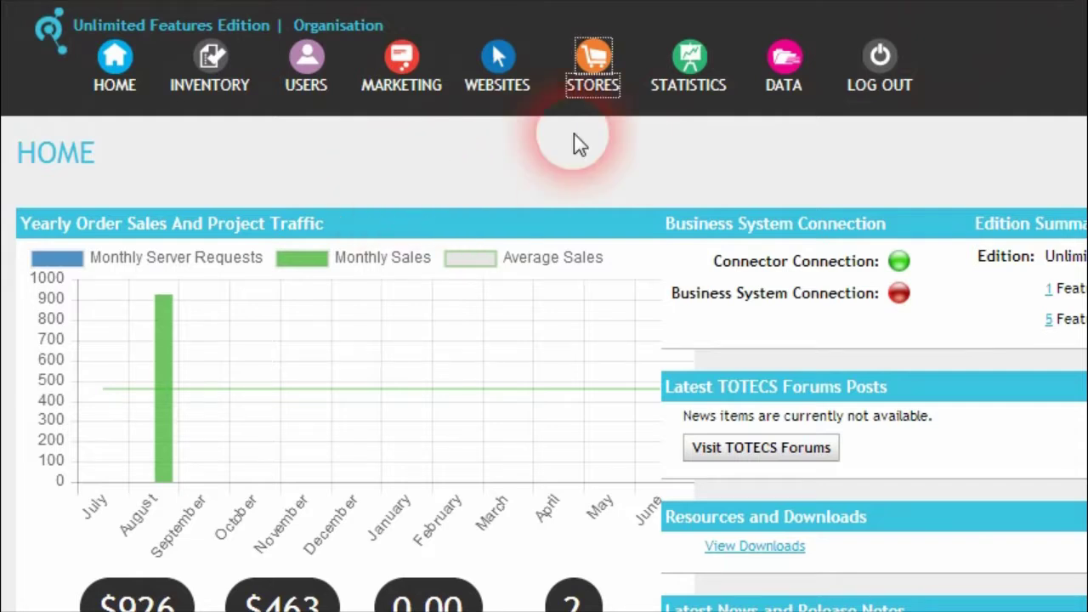
# Open the store's Order settings and choose PDF Attachment (Converted from HTMLv4 Formats) for the order confirmation email's order details
pyautogui.click(593, 77)
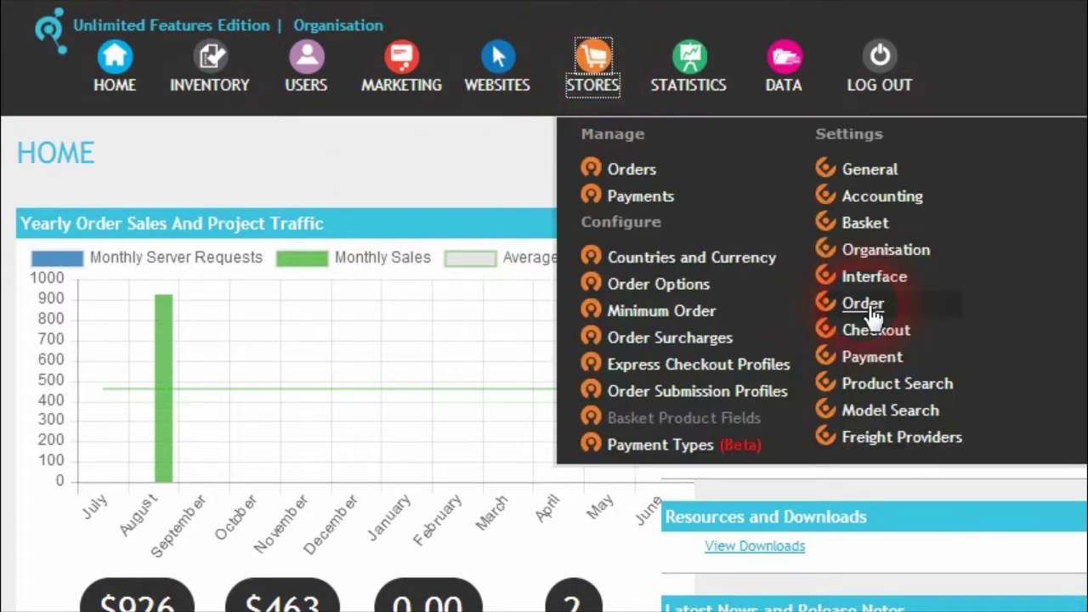
pyautogui.click(863, 304)
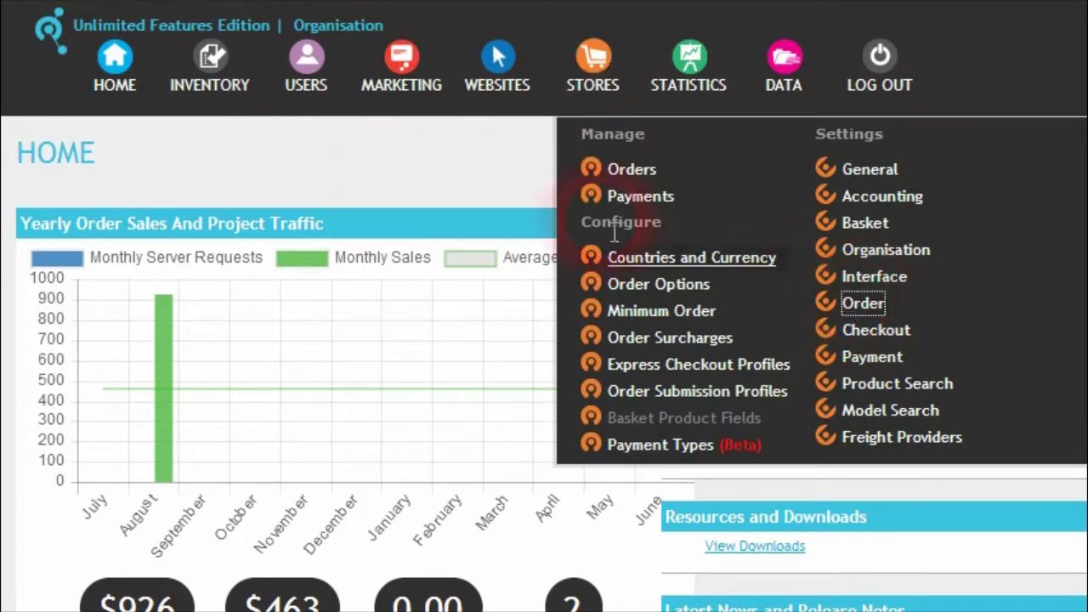
pyautogui.scroll(-10, 454, 260)
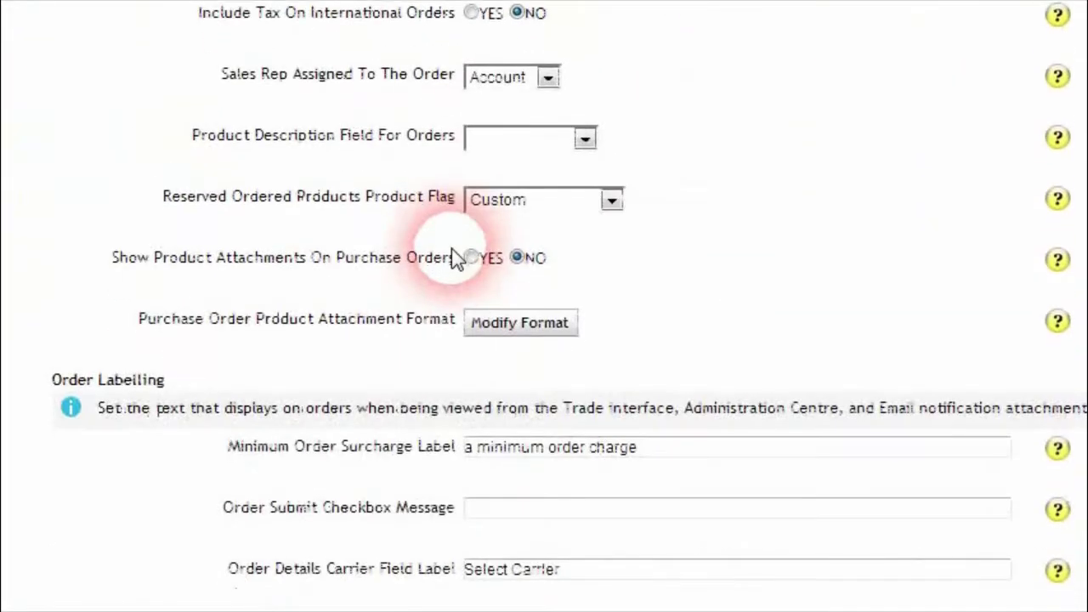
pyautogui.scroll(-12, 455, 257)
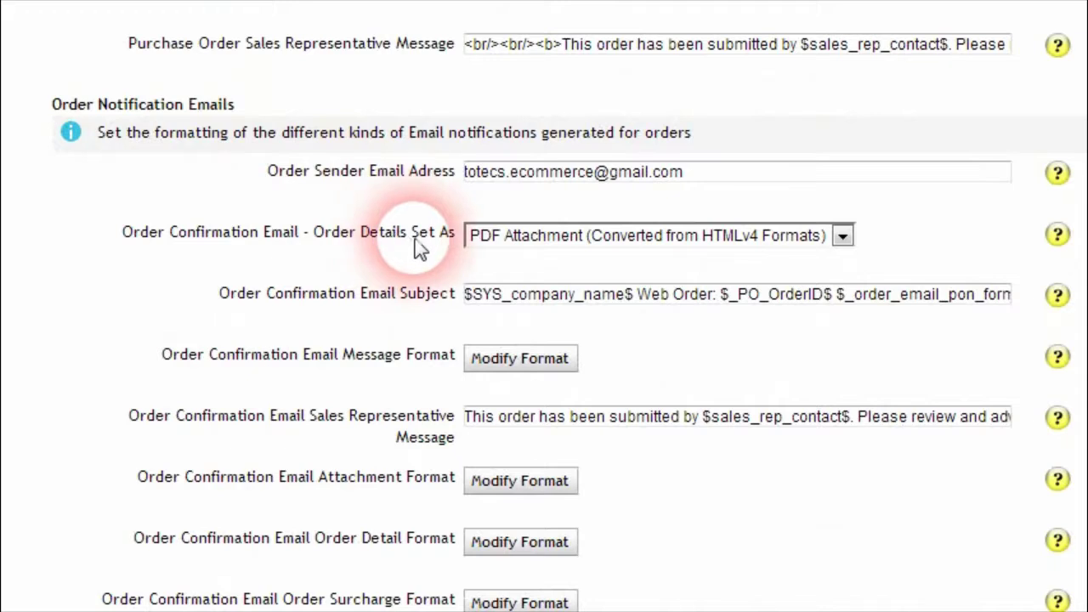
pyautogui.click(695, 241)
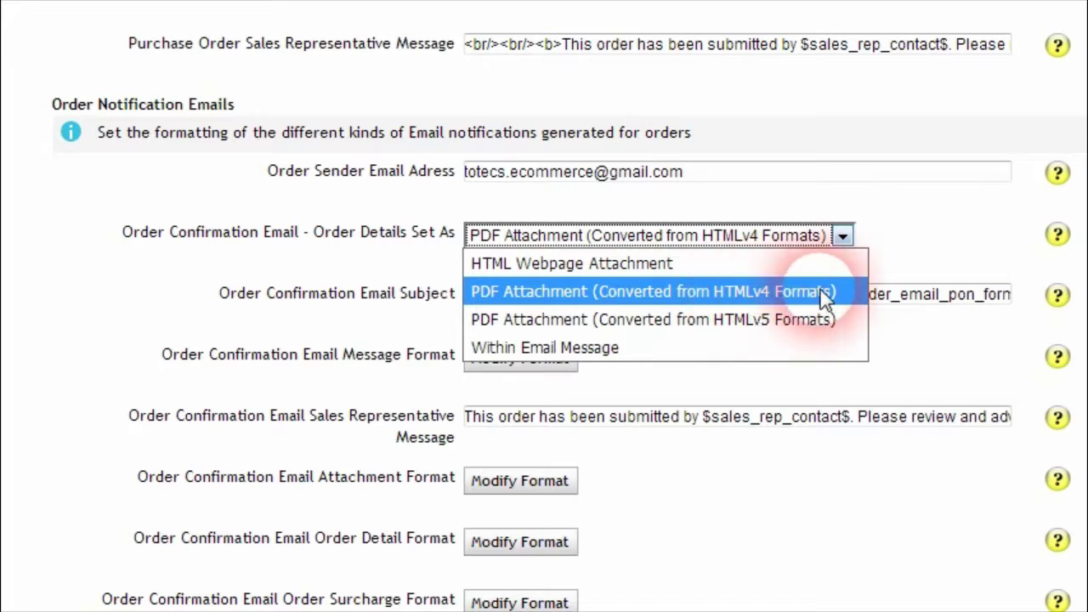
pyautogui.click(599, 293)
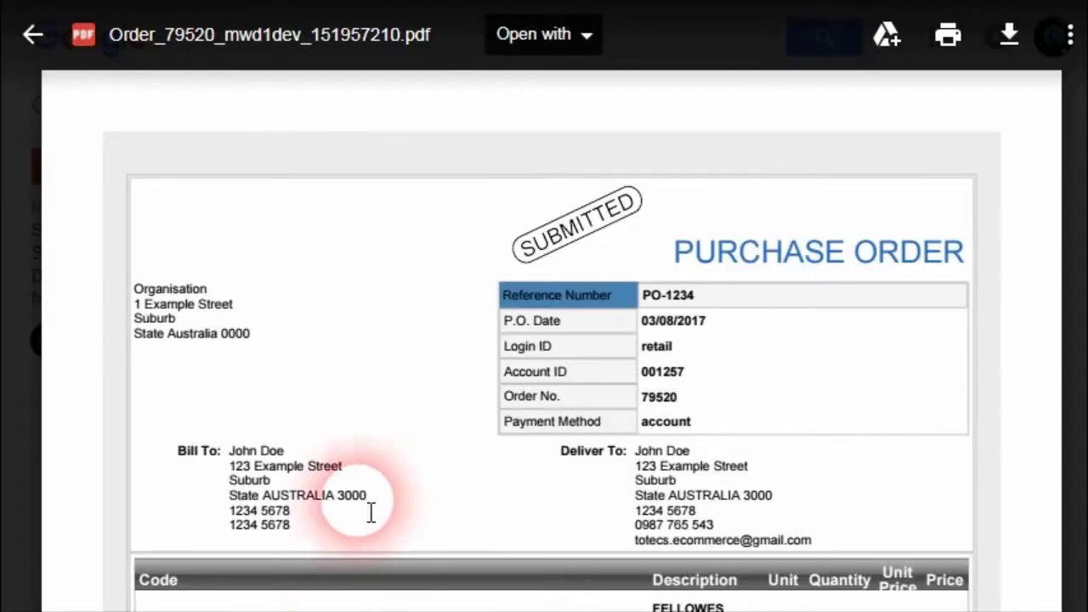
# Switch to the order PDF in Gmail and review its Purchase Order heading, address details and product lines
pyautogui.moveTo(1086, 214)
pyautogui.mouseDown()
pyautogui.moveTo(1086, 239)
pyautogui.moveTo(1086, 217)
pyautogui.mouseUp()
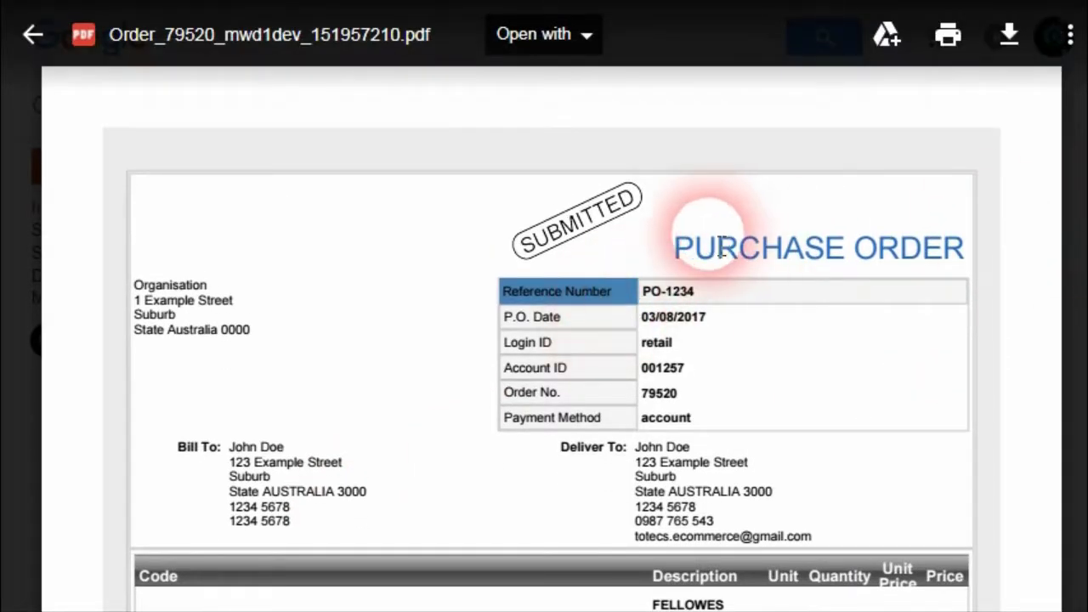
pyautogui.moveTo(673, 246); pyautogui.dragTo(943, 274)
pyautogui.click(562, 439)
pyautogui.scroll(-3, 476, 430)
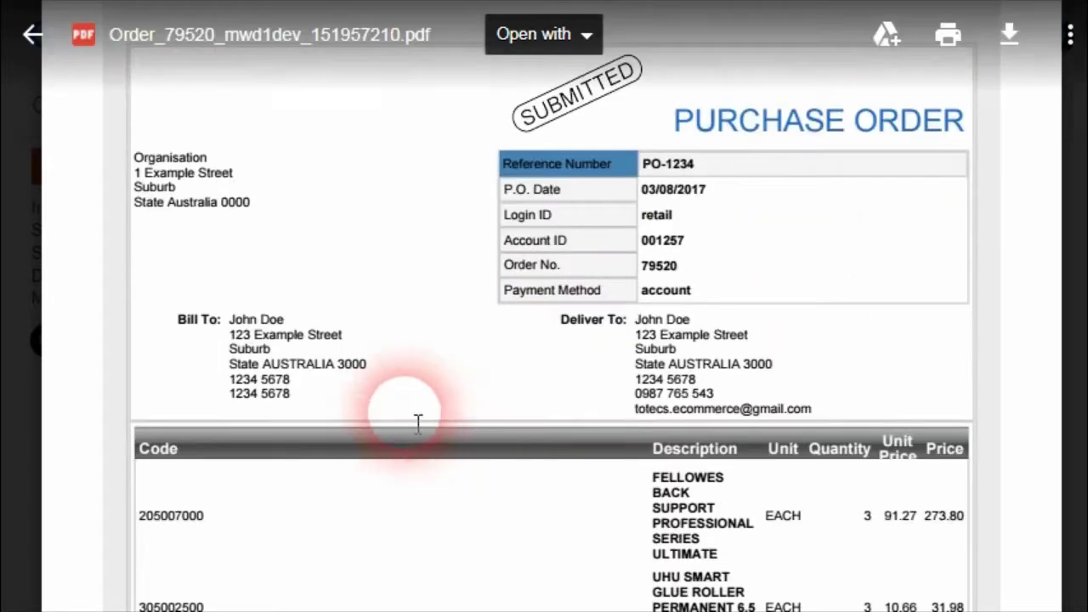
pyautogui.scroll(-3, 595, 417)
pyautogui.scroll(-3, 303, 349)
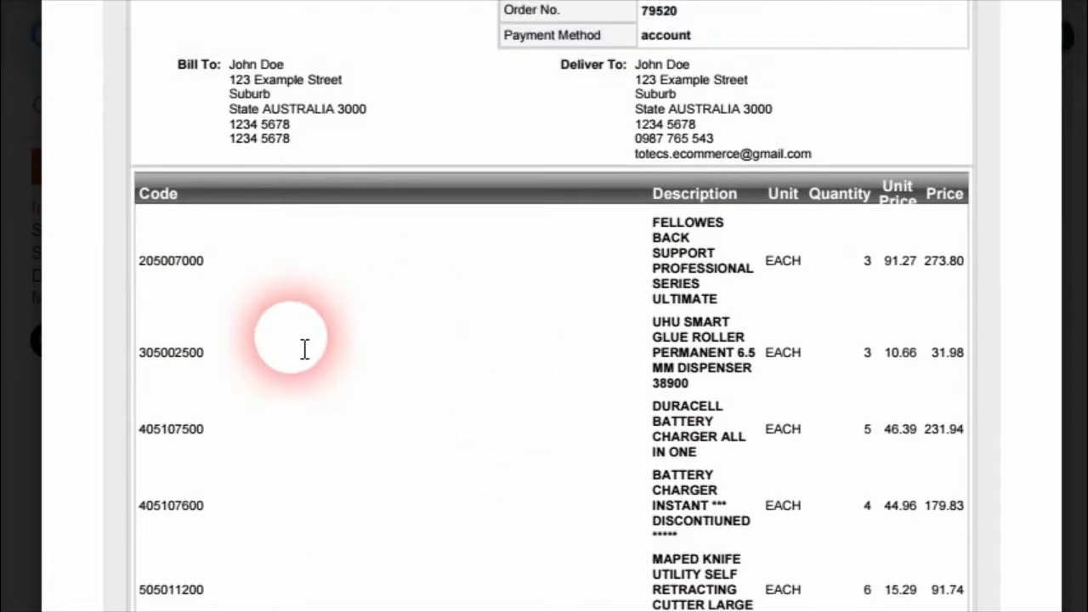
pyautogui.scroll(9, 620, 493)
pyautogui.scroll(-3, 620, 493)
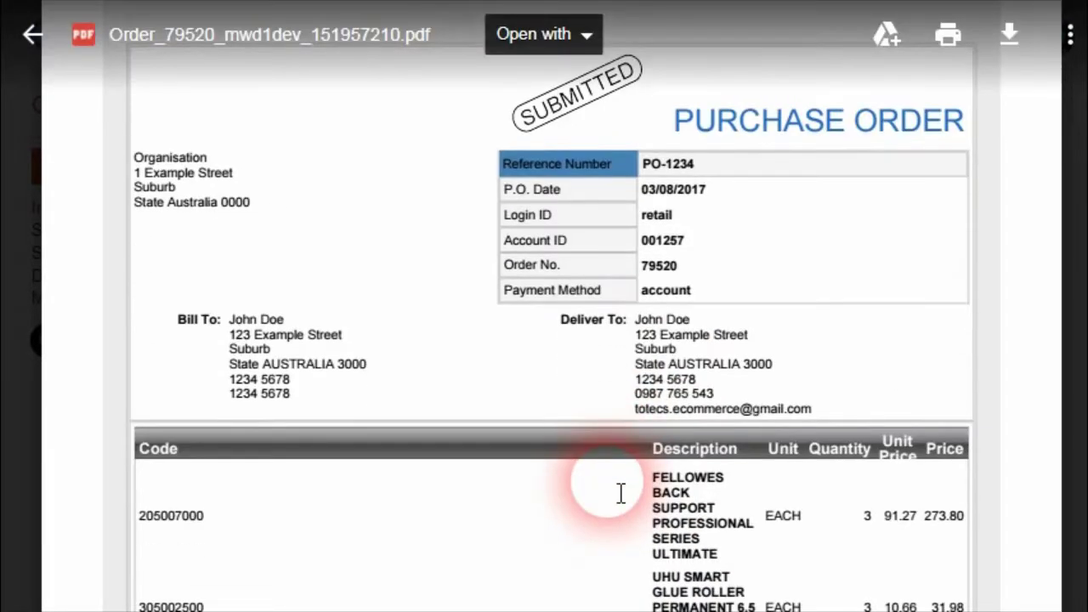
pyautogui.scroll(3, 620, 493)
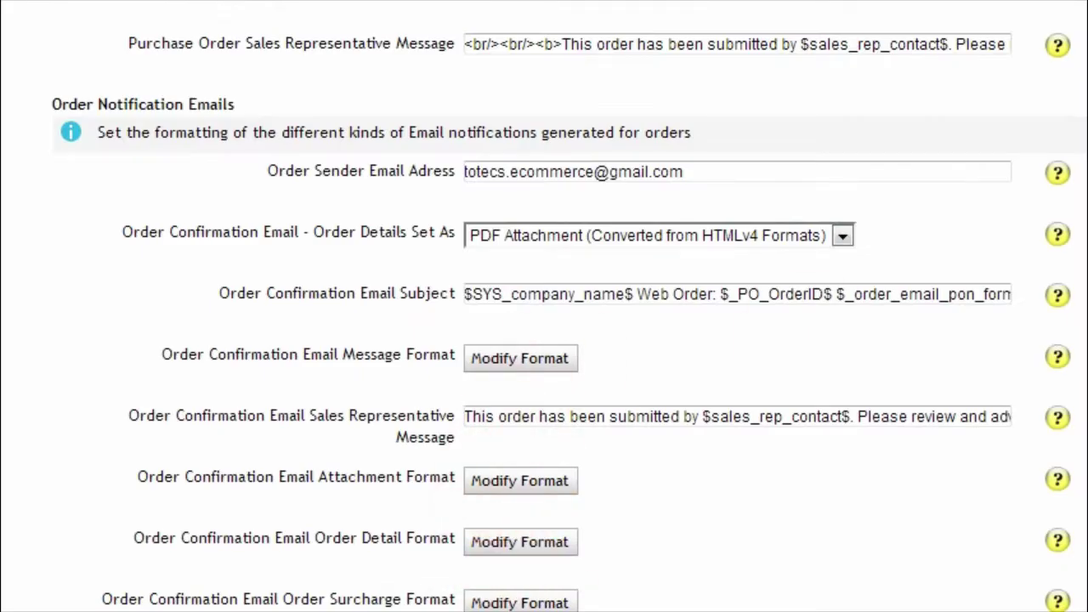
# Look through the order confirmation email format settings and compare them with the layout of the order PDF
pyautogui.scroll(-3, 554, 481)
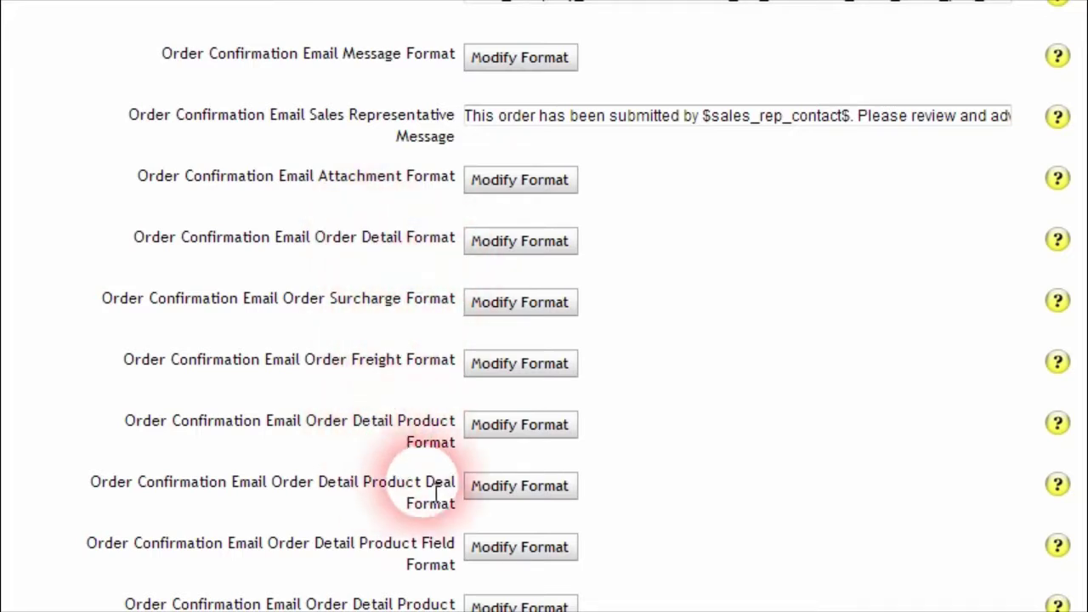
pyautogui.scroll(-3, 399, 527)
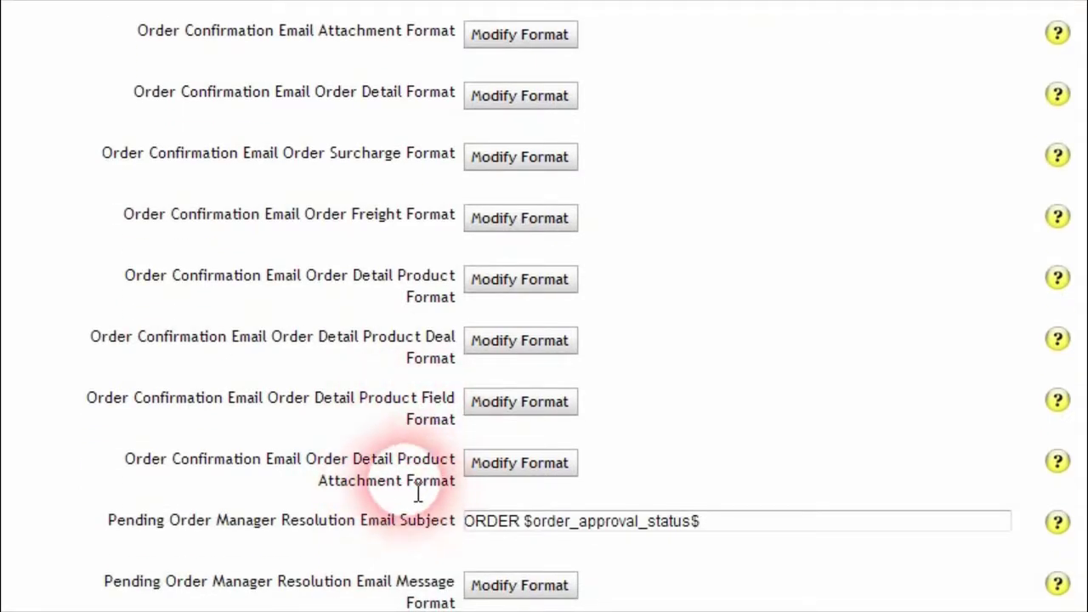
pyautogui.scroll(3, 395, 502)
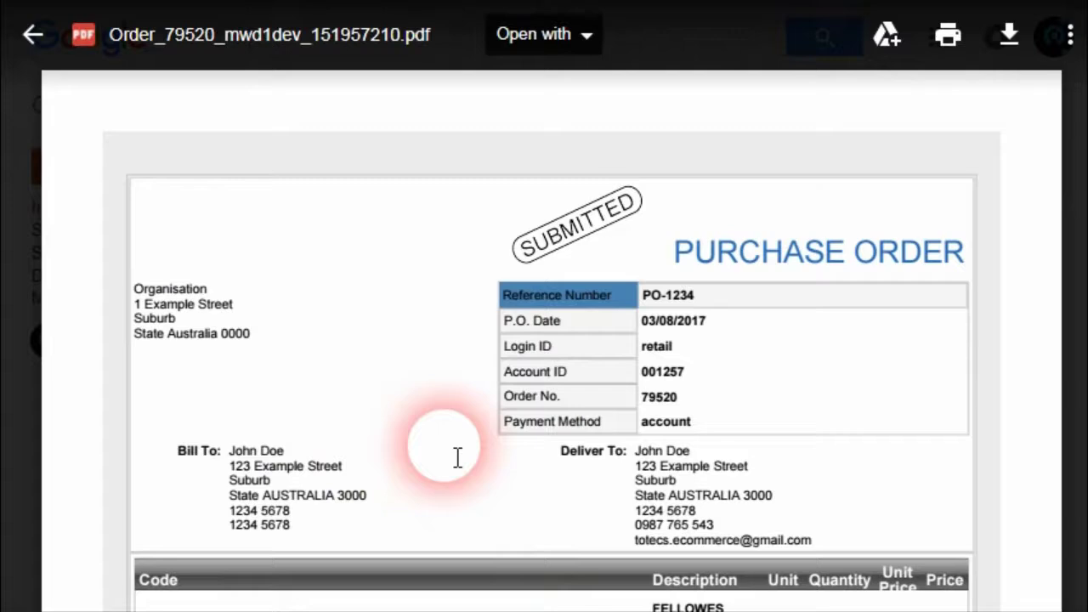
pyautogui.scroll(-3, 463, 408)
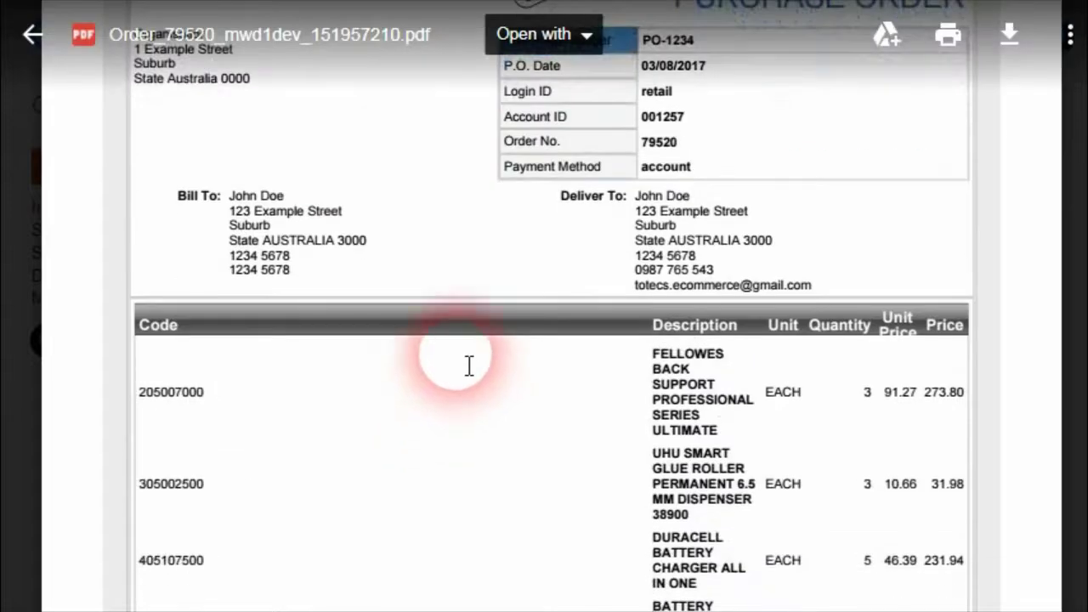
pyautogui.scroll(3, 496, 444)
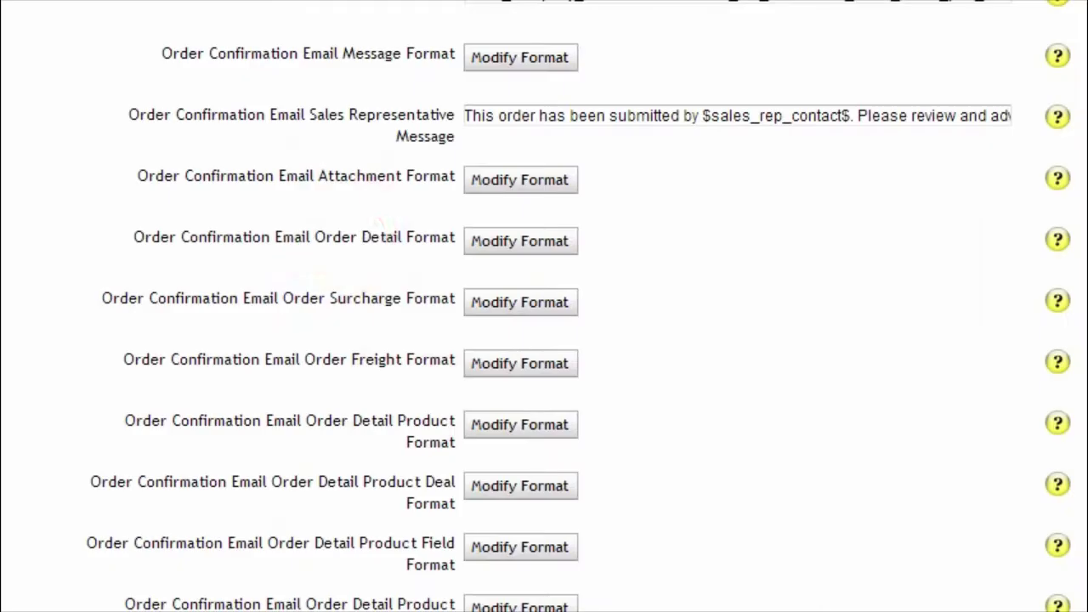
# Open the Order Confirmation Email Attachment Format and examine its HTML code
pyautogui.click(327, 223)
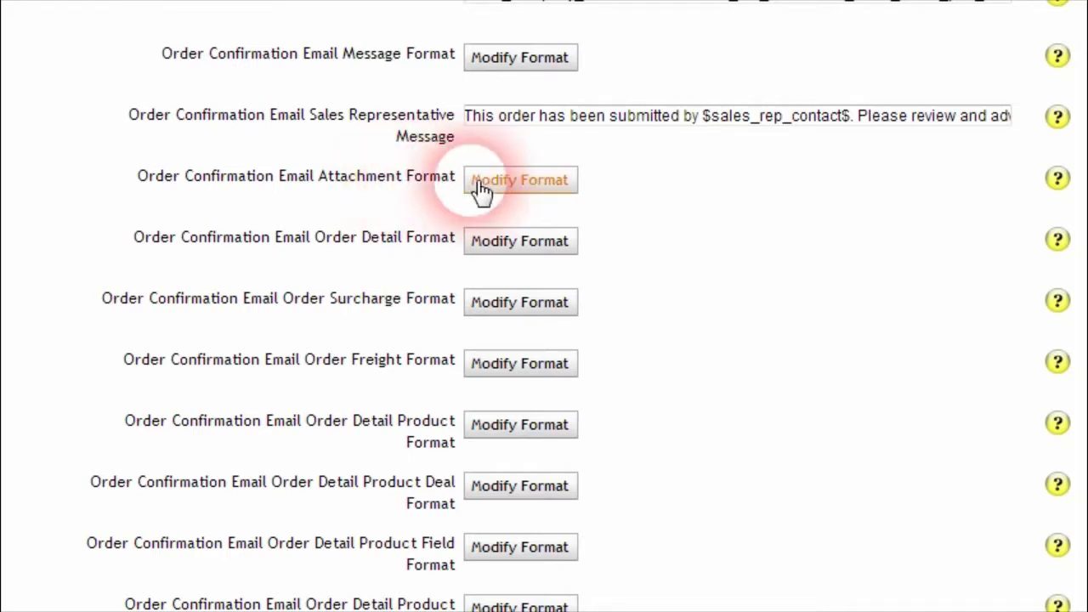
pyautogui.click(523, 190)
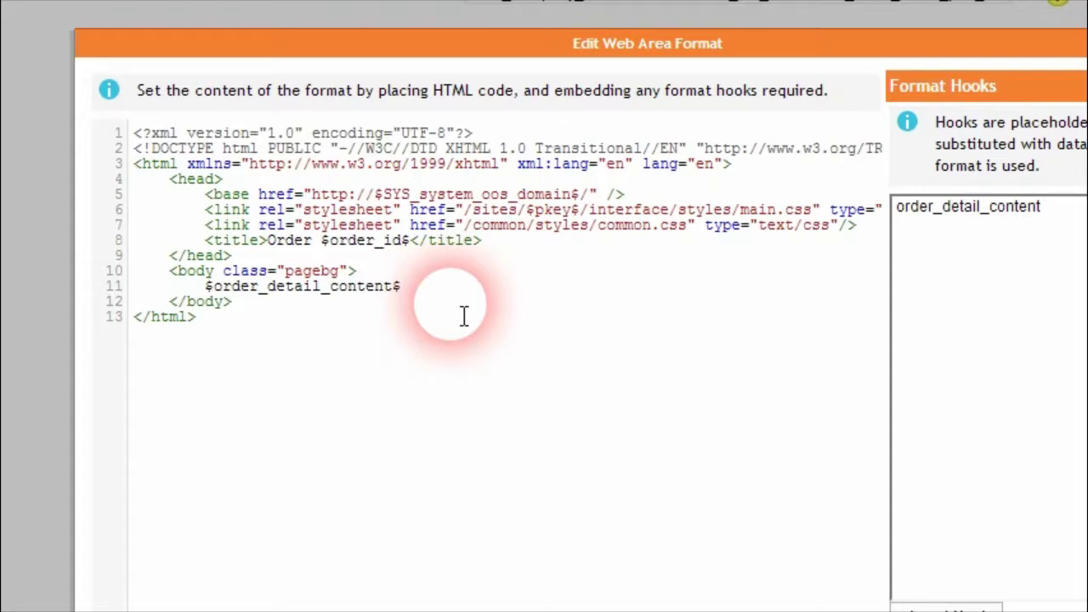
pyautogui.click(304, 358)
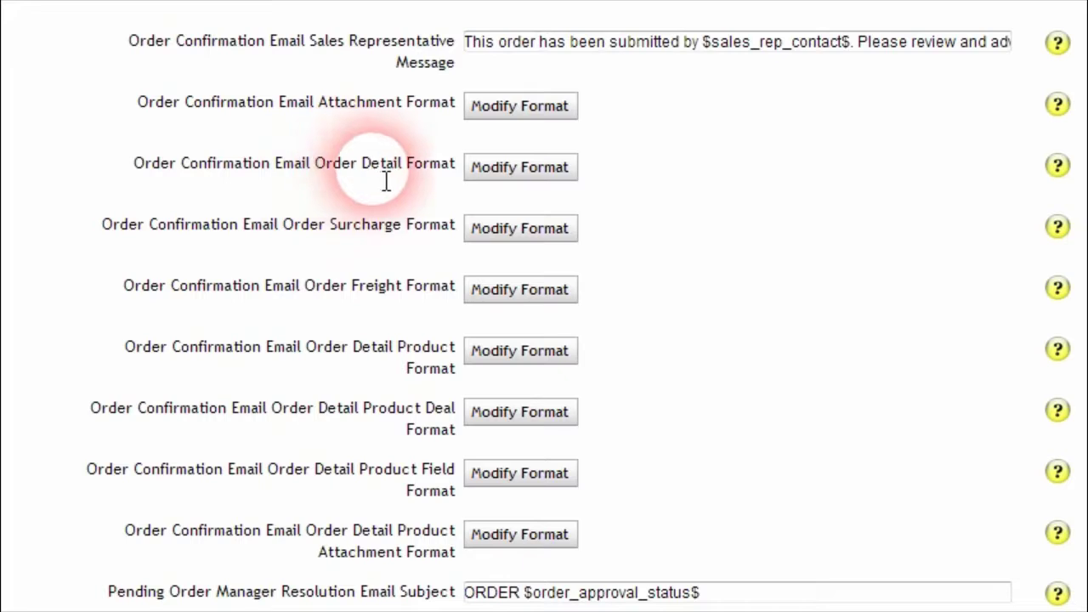
# Open the Order Confirmation Email Order Detail Format for editing and locate the "Bill To:" label in its HTML code
pyautogui.click(527, 174)
pyautogui.moveTo(539, 36); pyautogui.dragTo(594, 56)
pyautogui.scroll(-15, 465, 287)
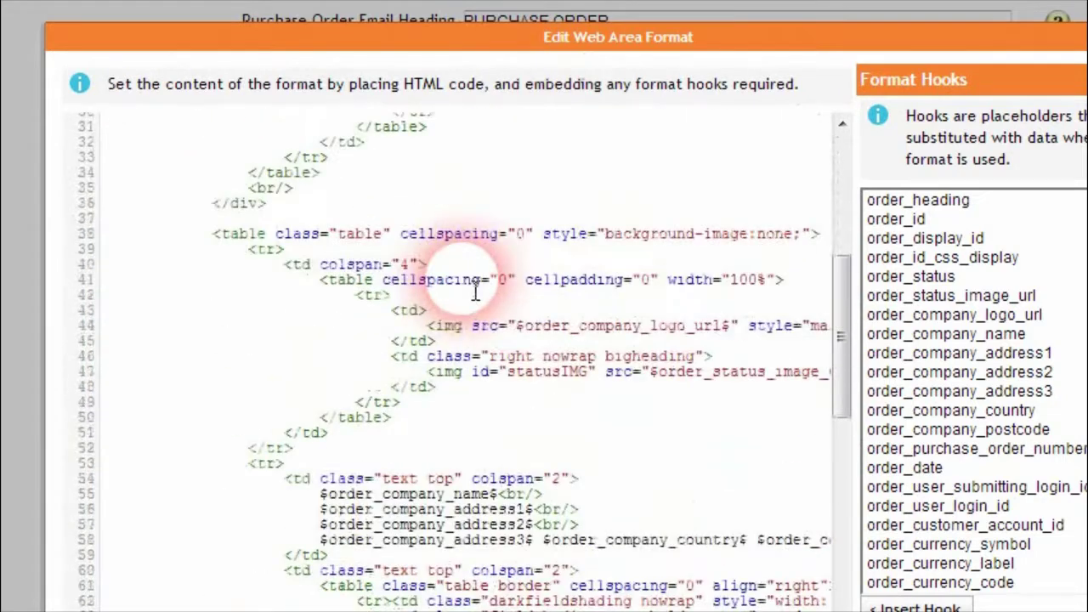
pyautogui.scroll(-7, 474, 288)
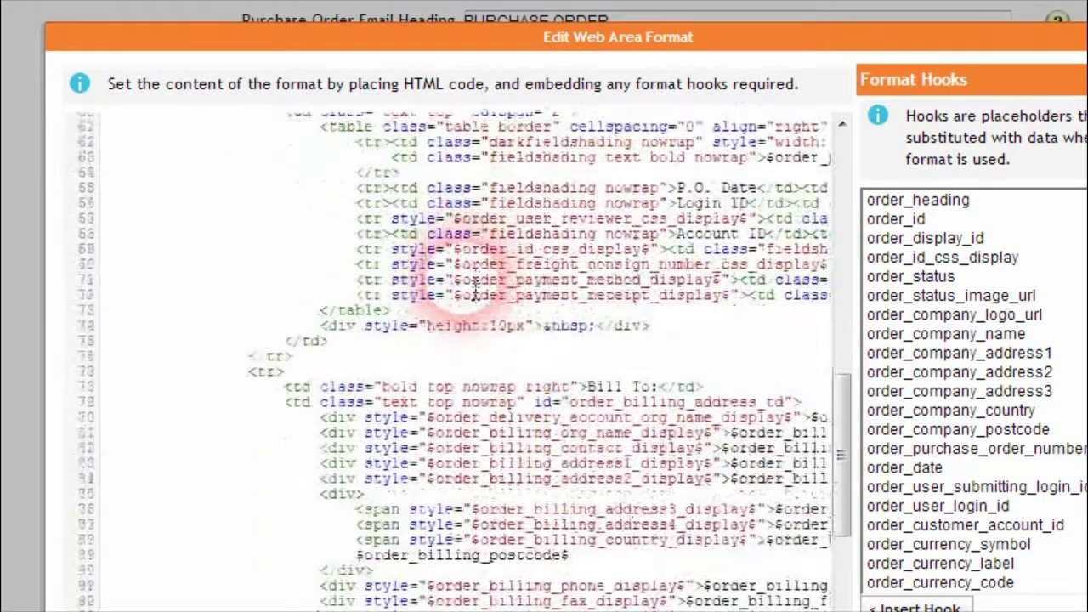
pyautogui.click(571, 440)
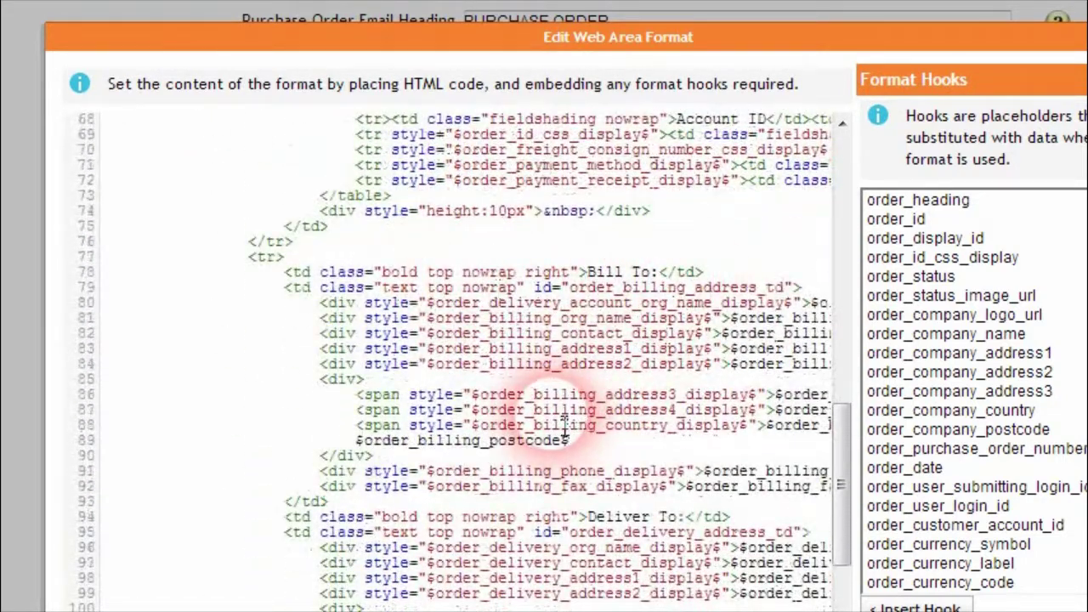
pyautogui.moveTo(587, 272); pyautogui.dragTo(654, 274)
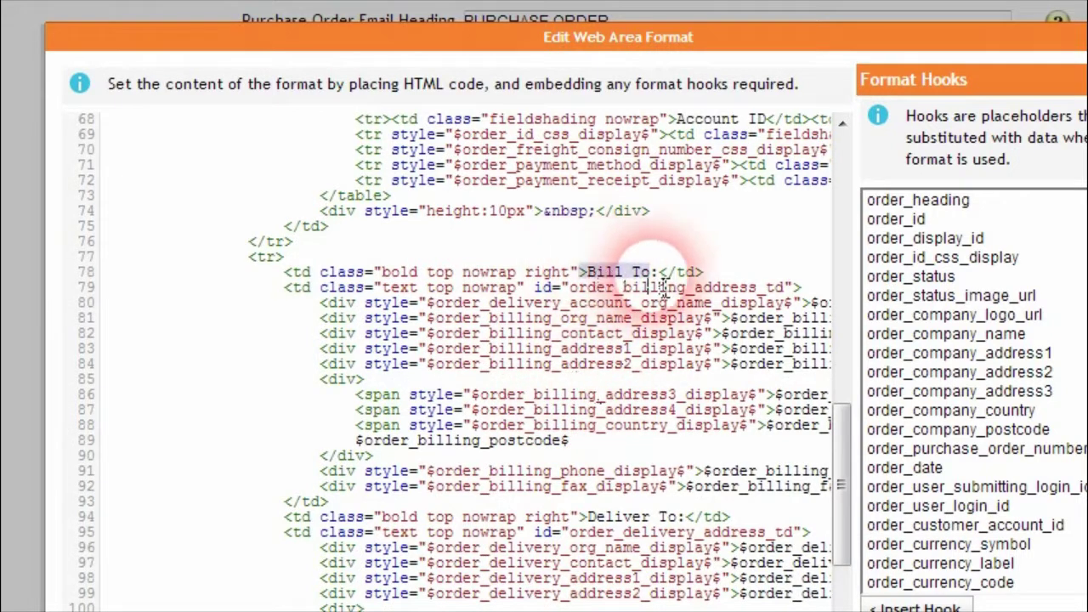
# Switch to the order PDF and find the matching "Bill To:" label beside the billing address
pyautogui.click(298, 32)
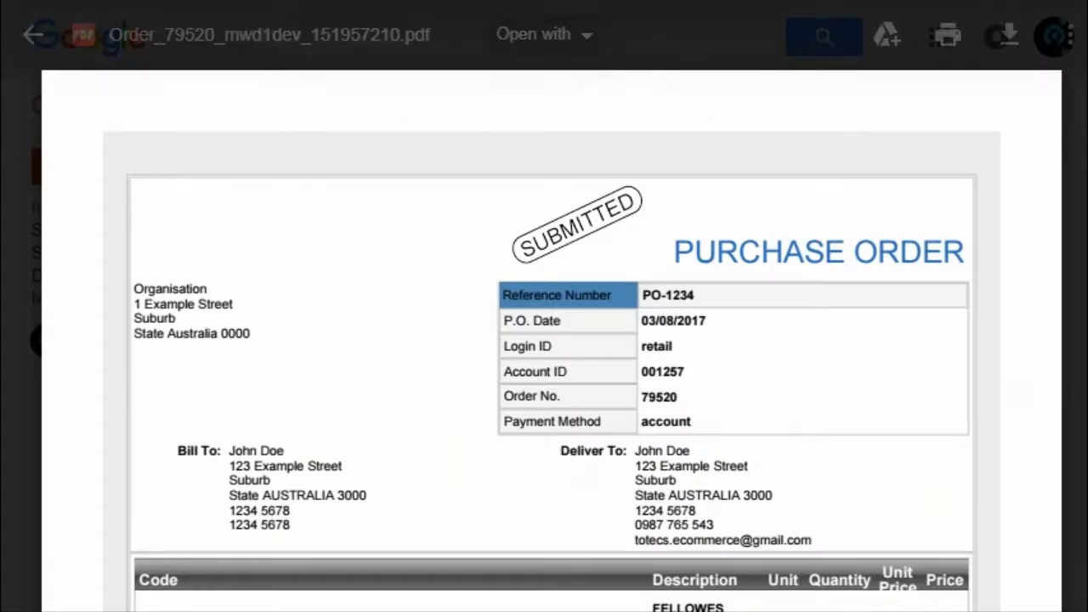
pyautogui.click(214, 455)
pyautogui.moveTo(229, 464); pyautogui.dragTo(191, 462)
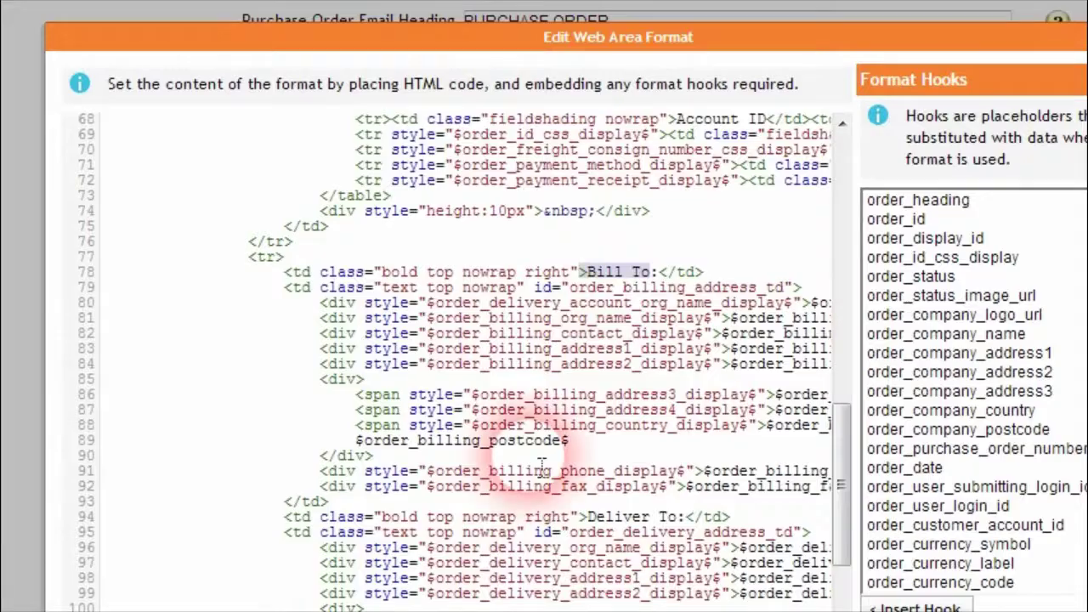
# Change the billing address label in the Order Detail Format's HTML code from "Bill To:" to "Invoice To:"
pyautogui.click(554, 287)
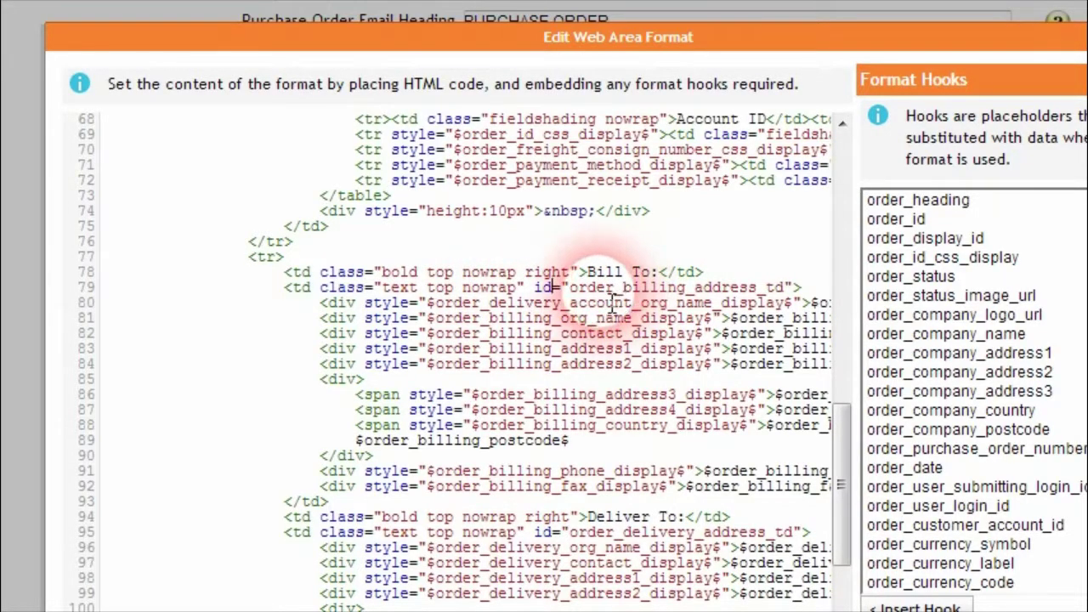
pyautogui.moveTo(425, 255); pyautogui.dragTo(623, 272)
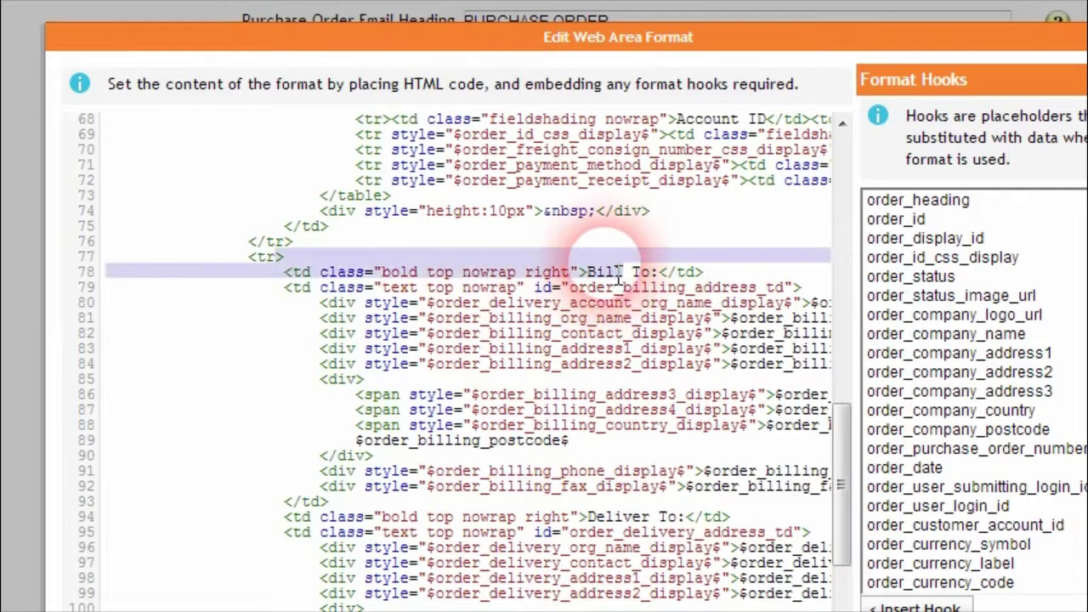
pyautogui.press('Left')
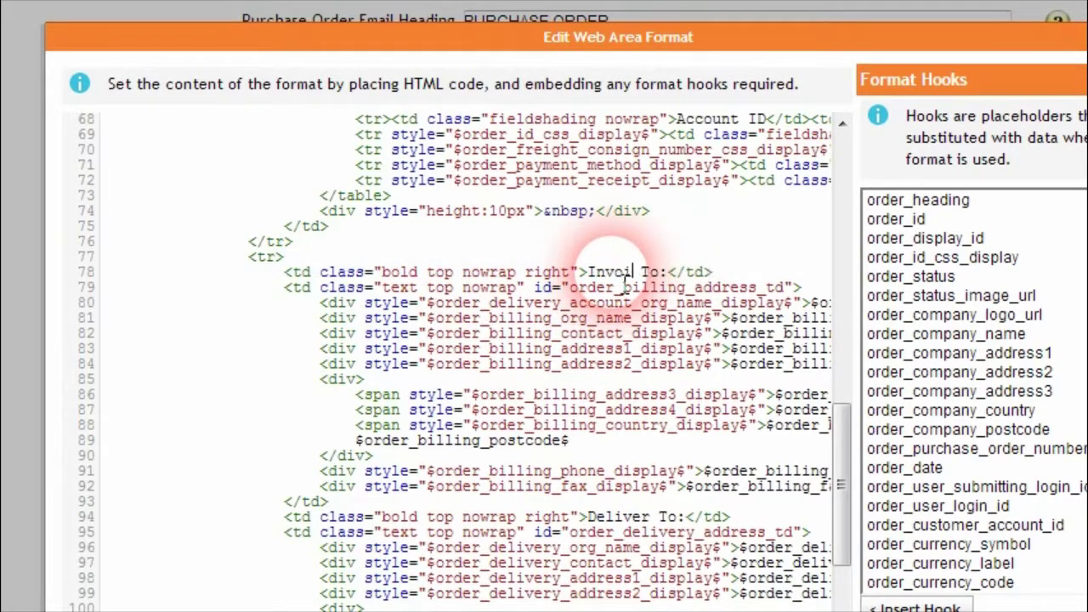
pyautogui.write('e')
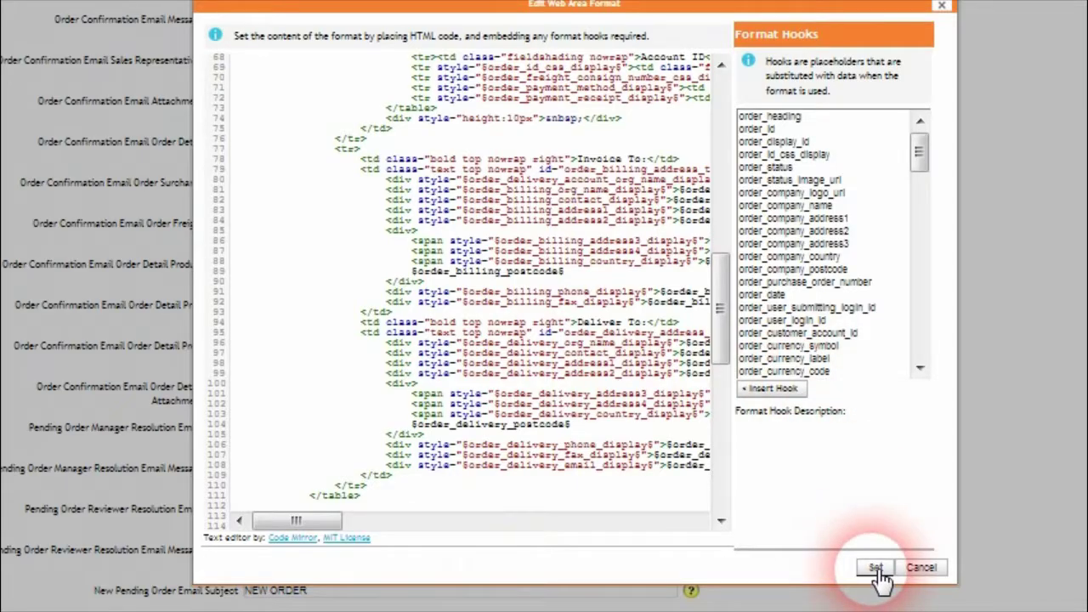
# Apply the edited Order Detail Format and save the order settings
pyautogui.click(877, 568)
pyautogui.scroll(-10, 967, 529)
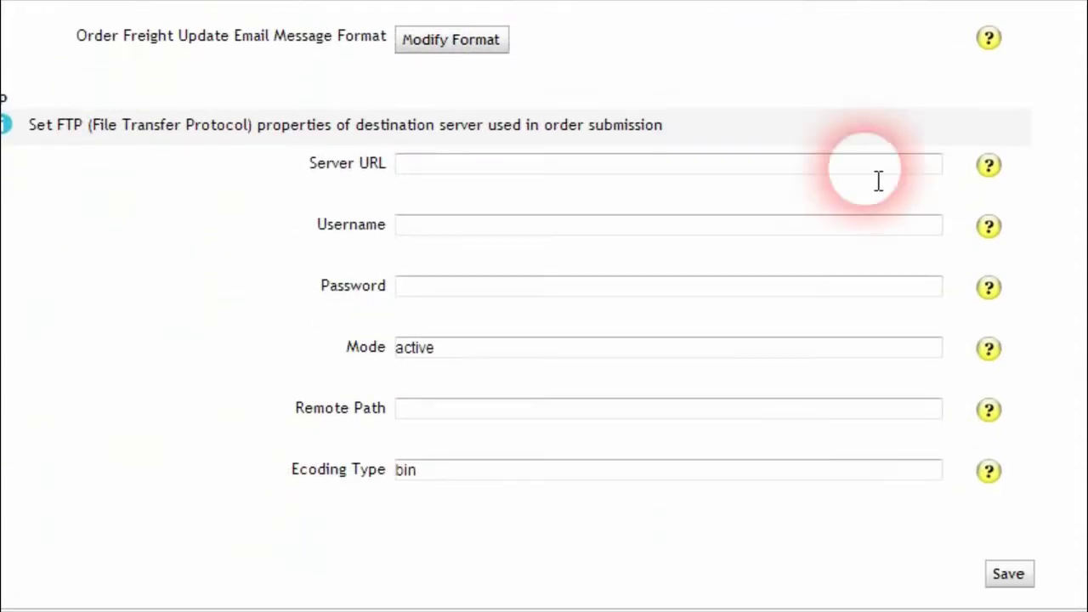
pyautogui.click(1011, 572)
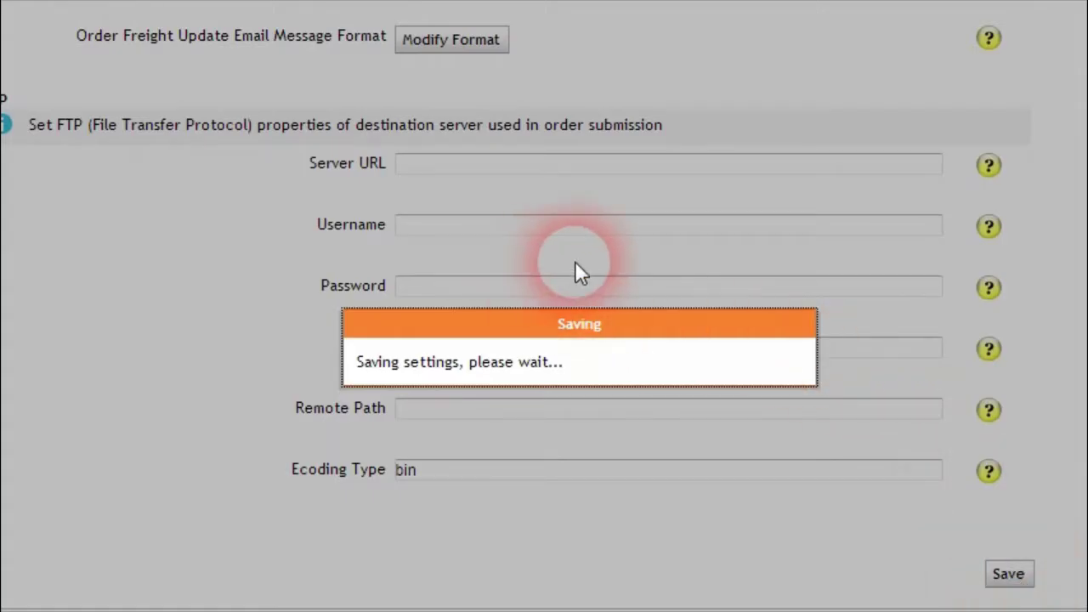
pyautogui.click(769, 410)
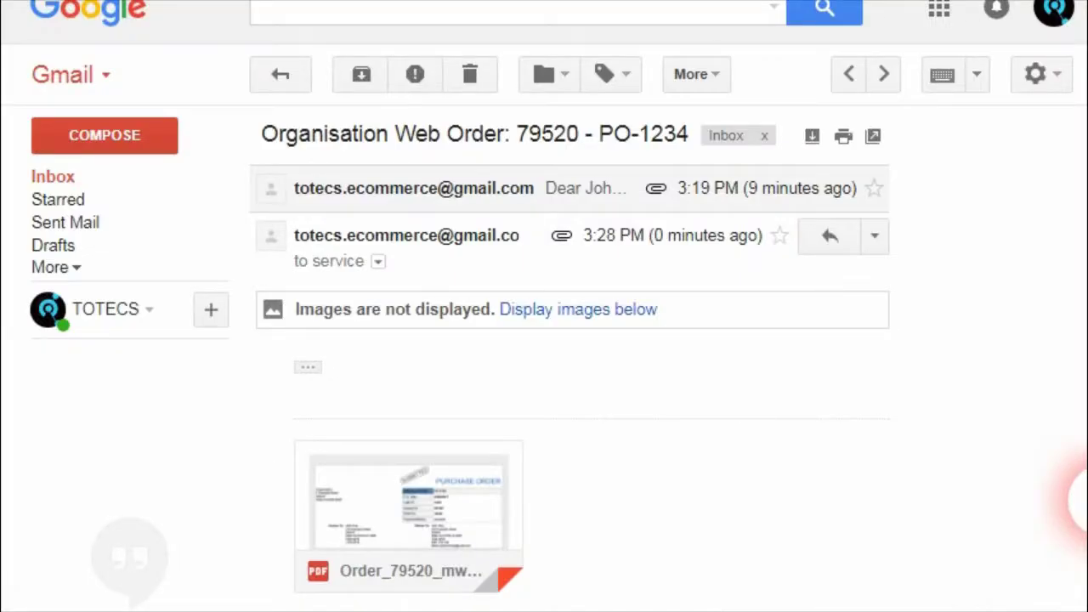
# Open the PDF attached to the newest Organisation Web Order email in Gmail and check its billing address label
pyautogui.moveTo(408, 461)
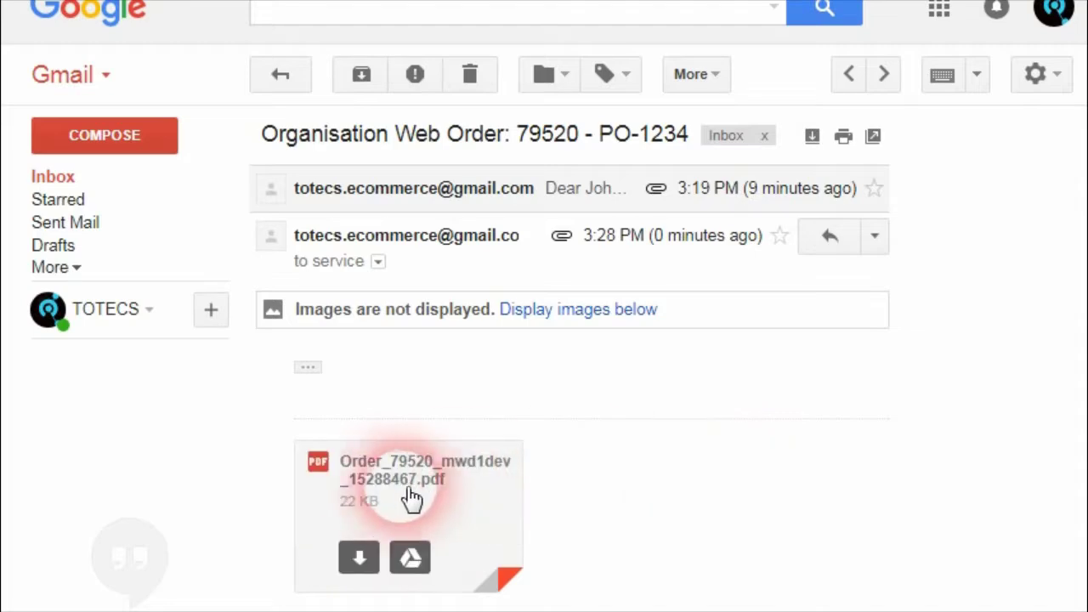
pyautogui.click(387, 480)
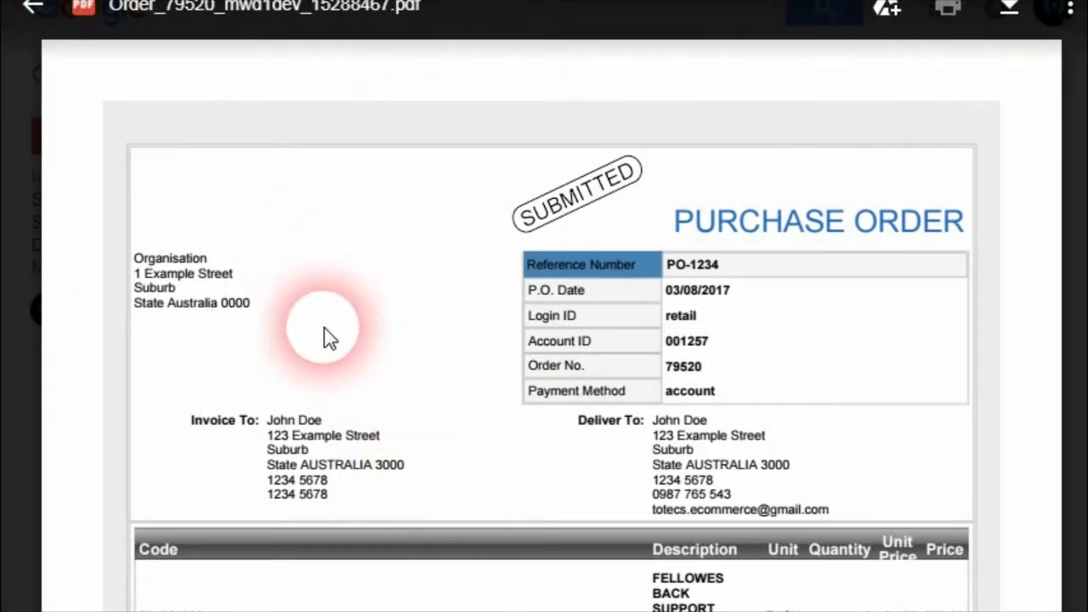
pyautogui.moveTo(268, 425); pyautogui.dragTo(191, 421)
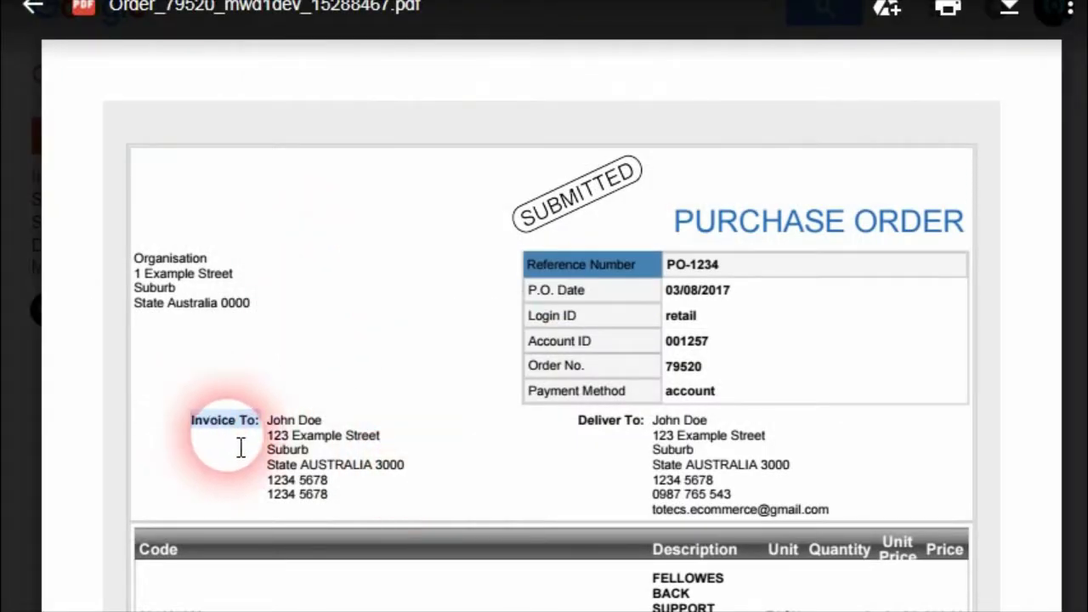
# Return to the order format's HTML code and locate the billing and delivery address blocks
pyautogui.click(251, 438)
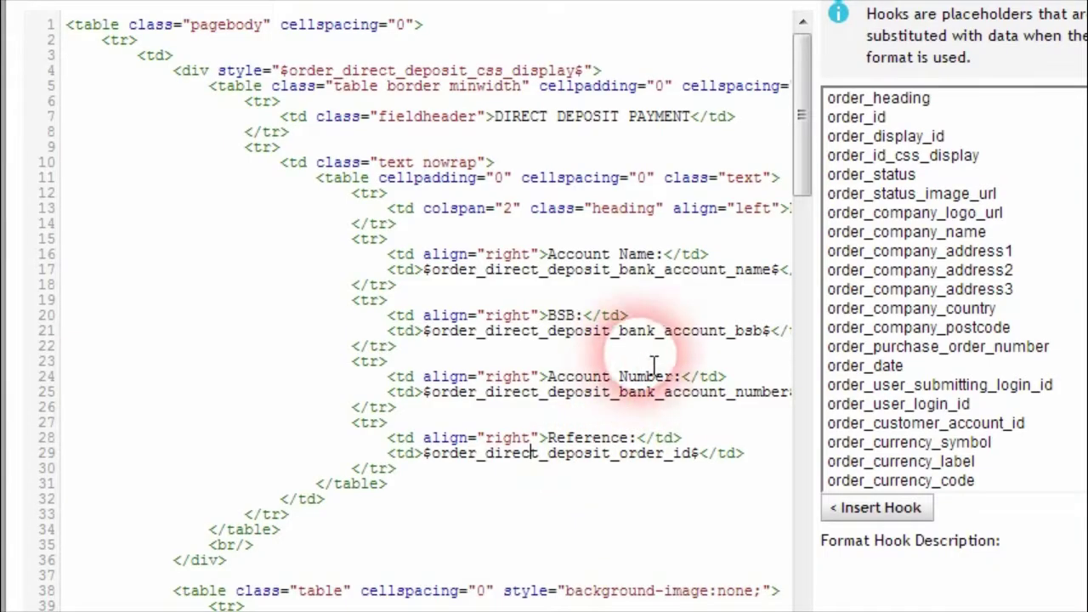
pyautogui.moveTo(797, 167); pyautogui.dragTo(771, 432)
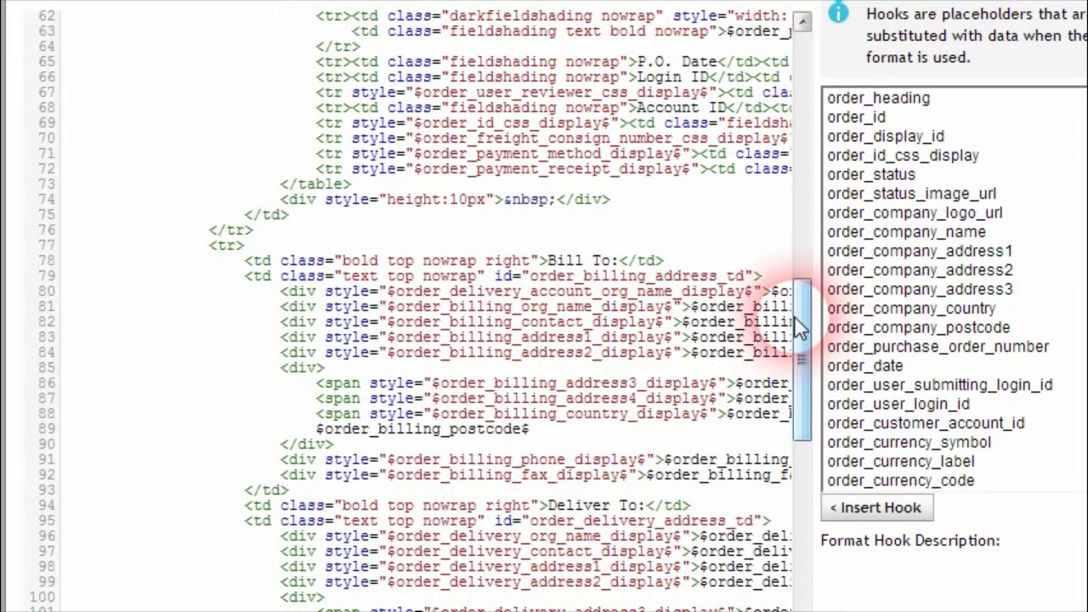
pyautogui.moveTo(799, 327); pyautogui.dragTo(789, 372)
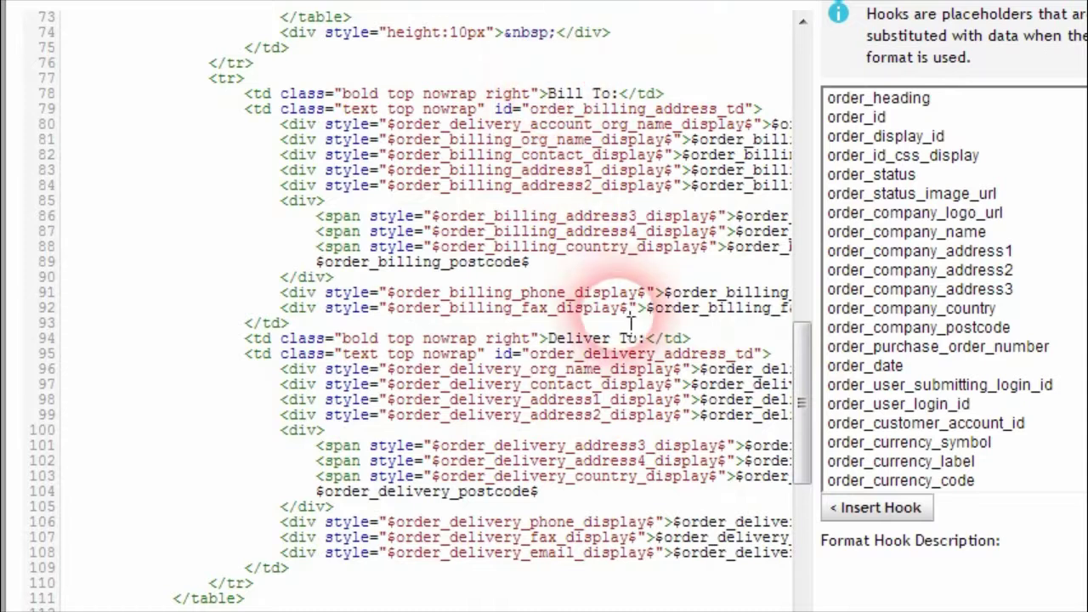
pyautogui.click(576, 334)
pyautogui.scroll(-3, 377, 389)
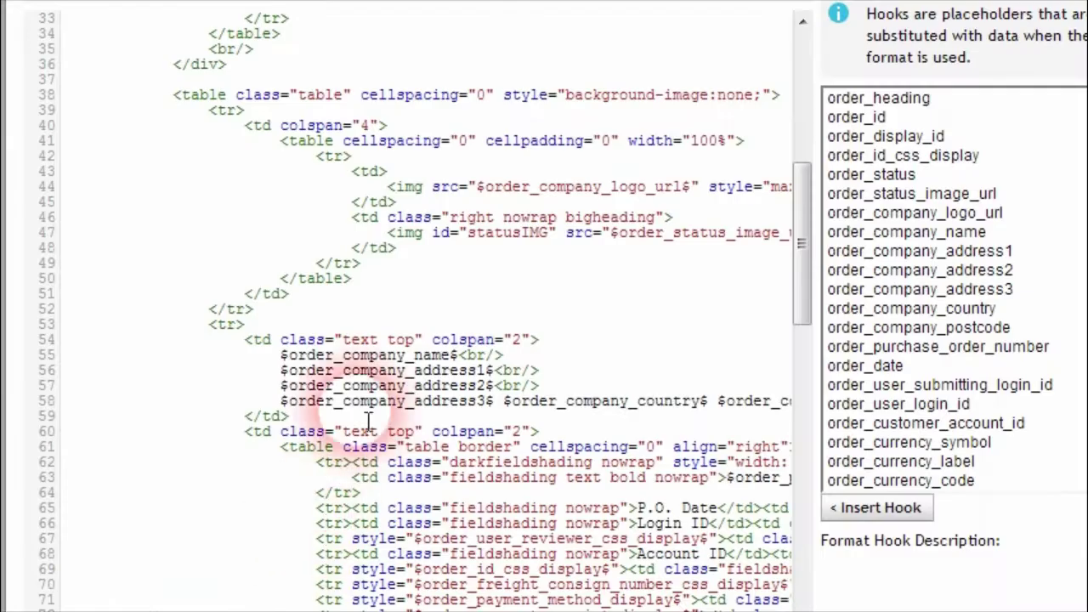
# Move the "Invoice To:" billing address block below the "Deliver To:" block in the Order Detail Format's HTML code and save the order settings
pyautogui.scroll(-12, 327, 449)
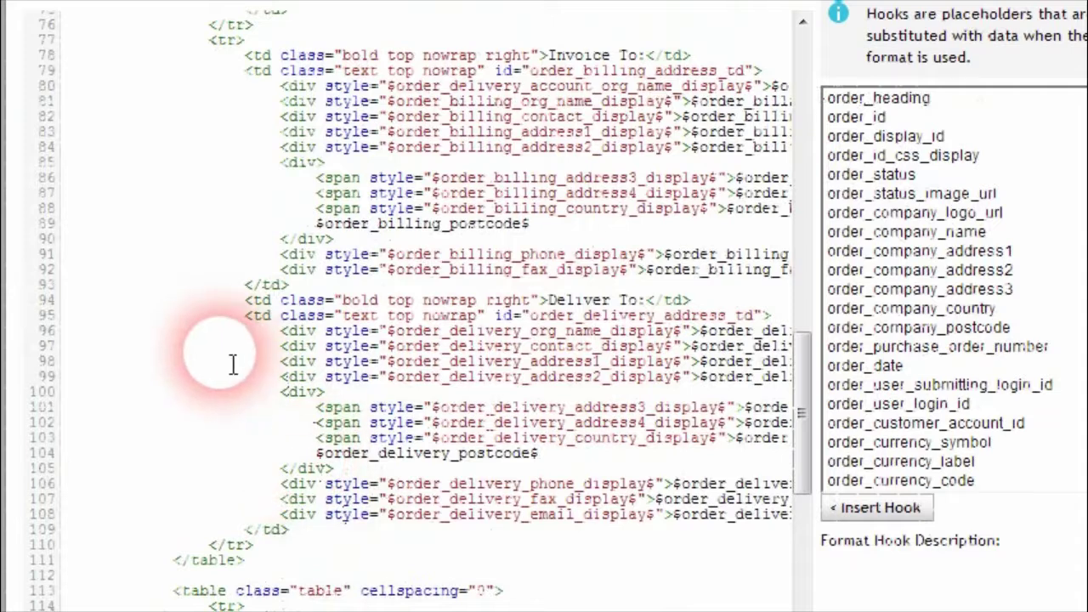
pyautogui.doubleClick(272, 285)
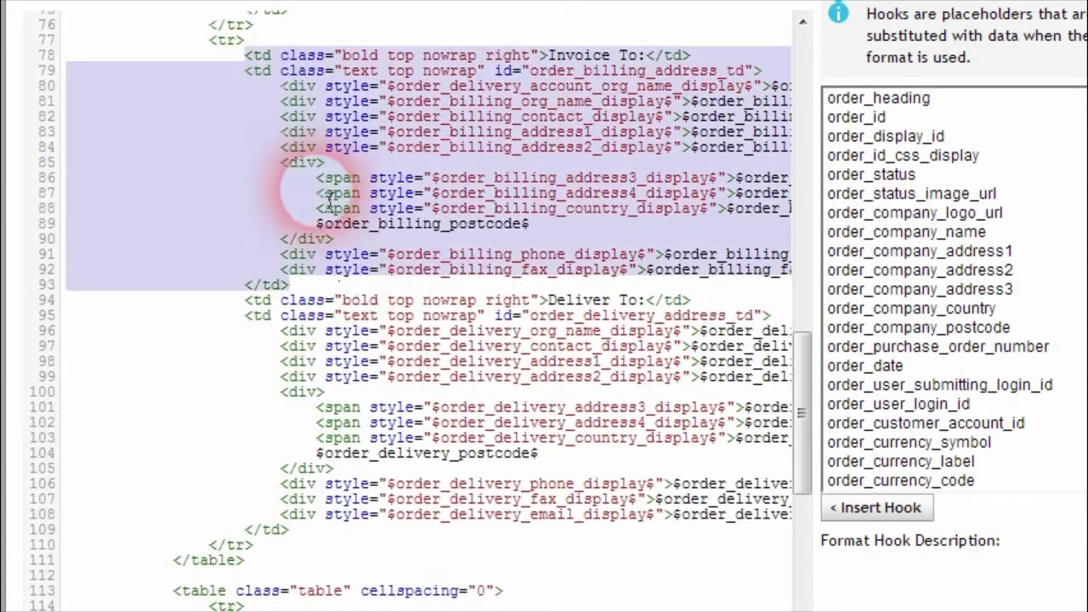
pyautogui.hotkey('ctrl', 'x')
pyautogui.click(350, 305)
pyautogui.press('Return')
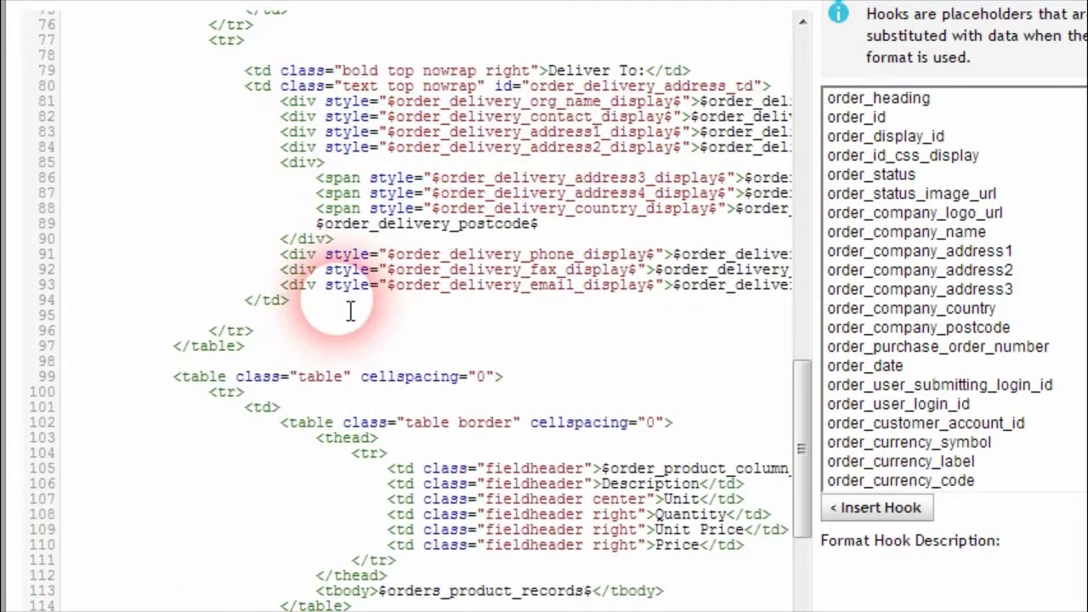
pyautogui.hotkey('ctrl', 'v')
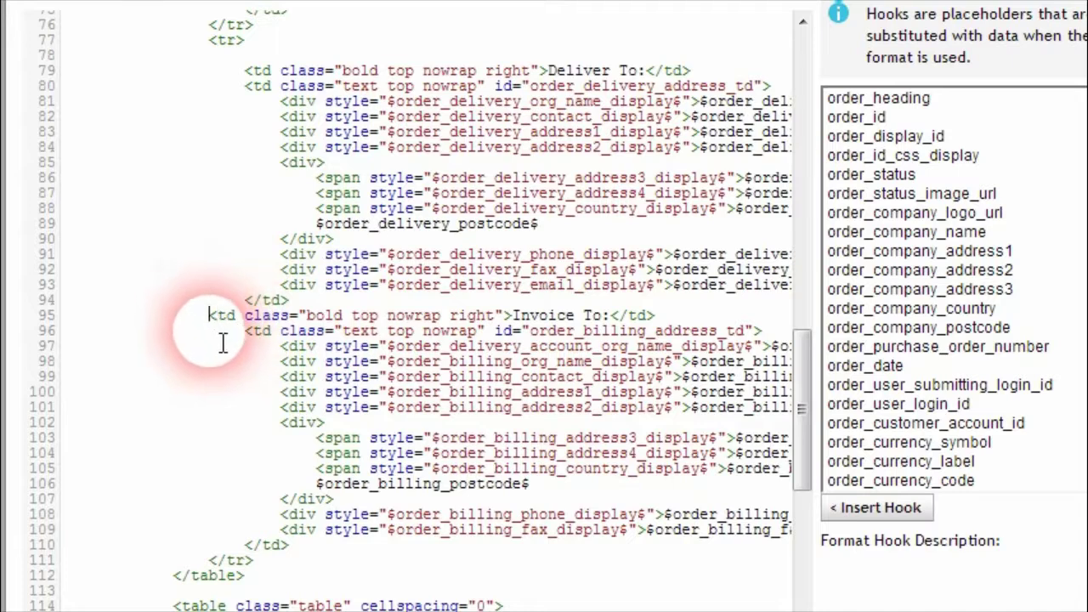
pyautogui.press('Tab')
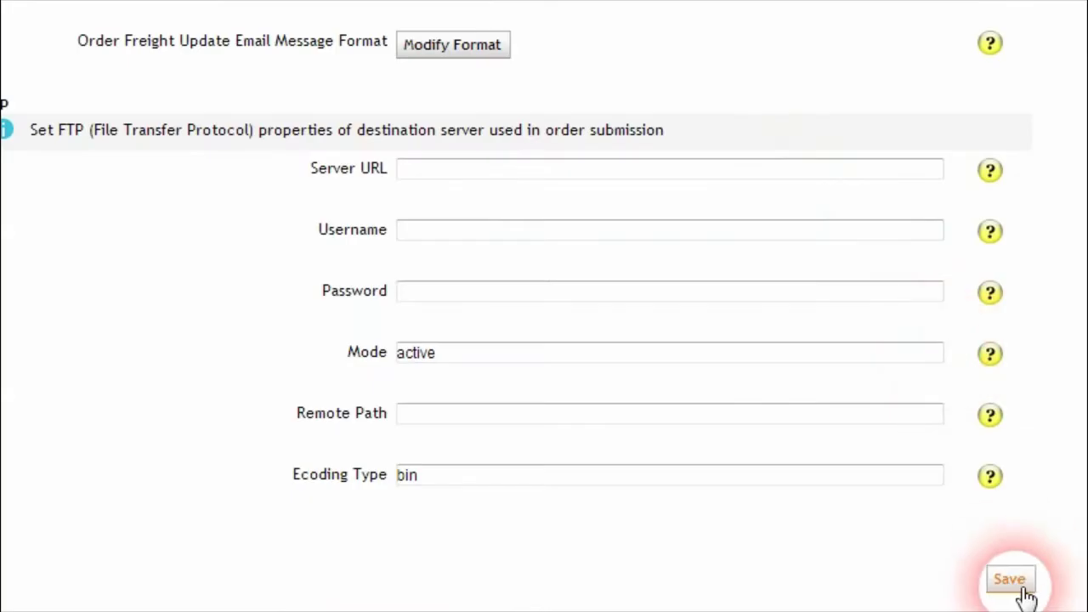
pyautogui.click(1018, 585)
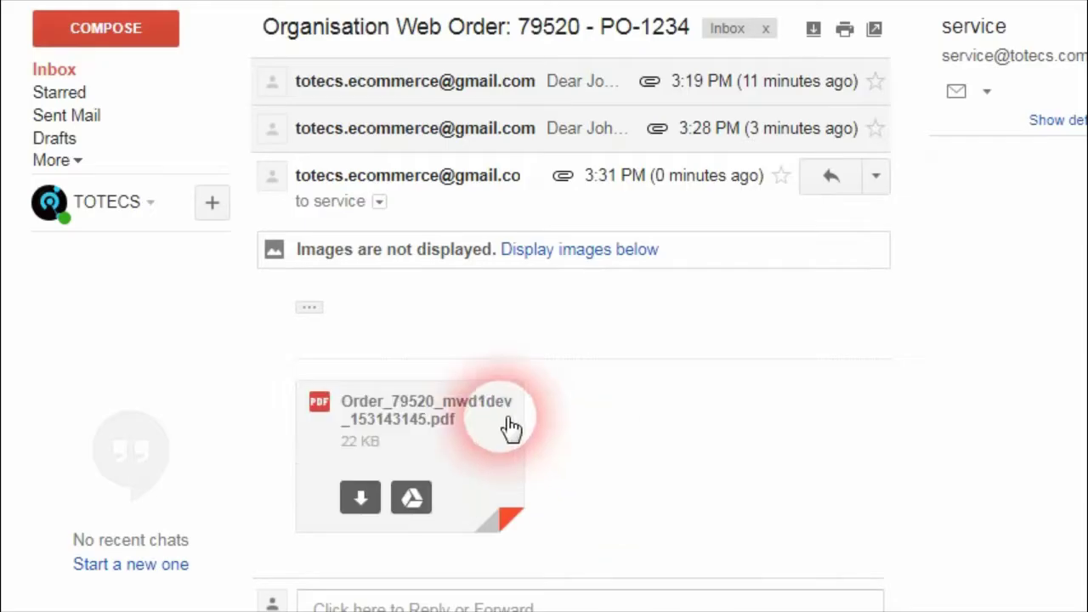
# Open the PDF attached to the newest Organisation Web Order email in Gmail and check the placement of both address blocks and the order lines
pyautogui.click(393, 425)
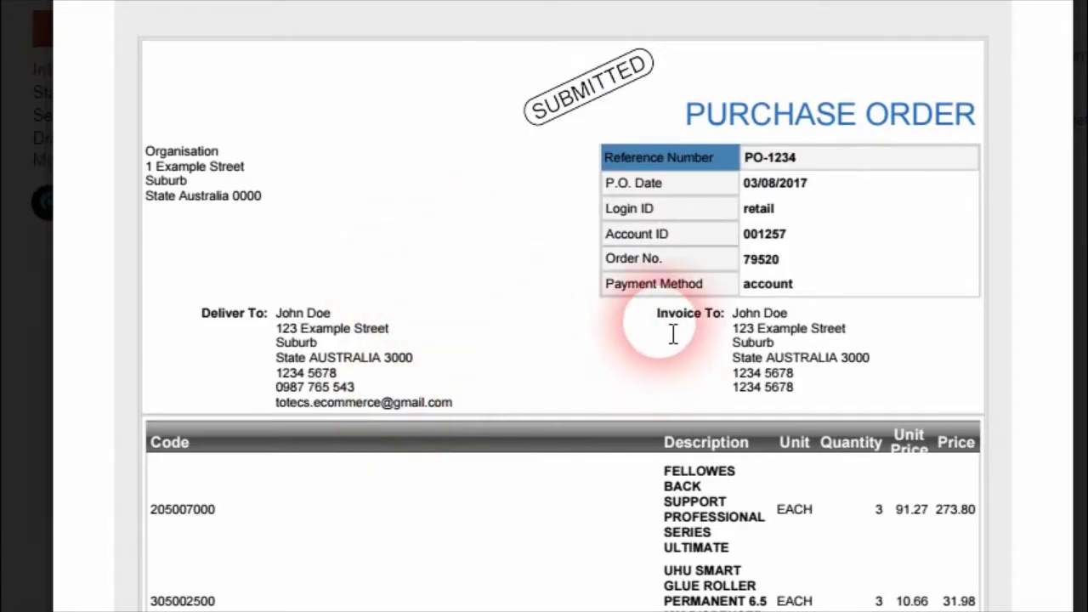
pyautogui.moveTo(687, 320); pyautogui.dragTo(808, 369)
pyautogui.click(816, 388)
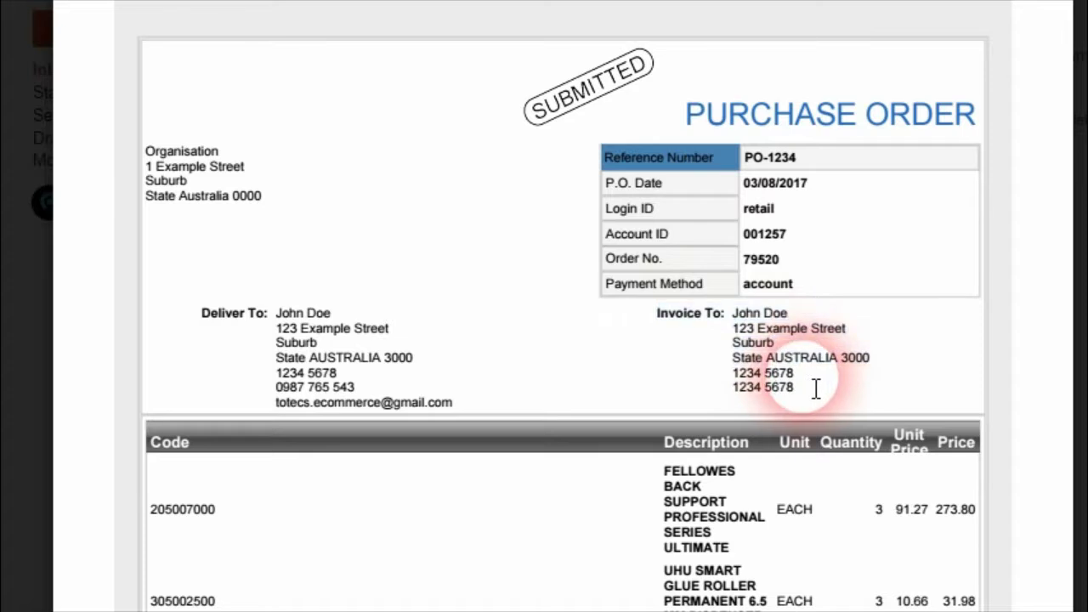
pyautogui.moveTo(275, 327); pyautogui.dragTo(366, 389)
pyautogui.click(285, 361)
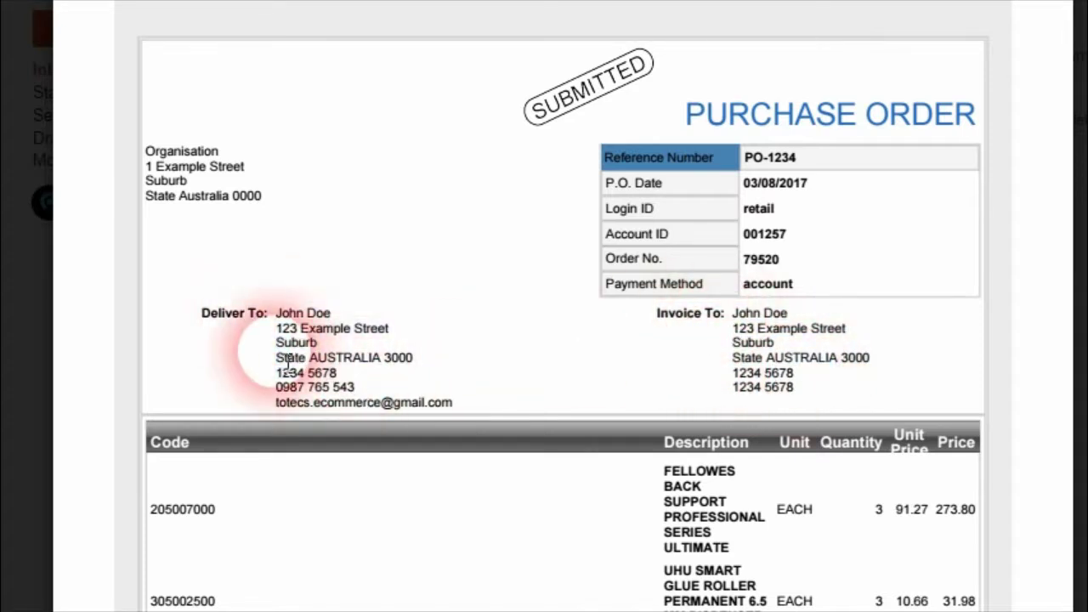
pyautogui.scroll(-3, 289, 352)
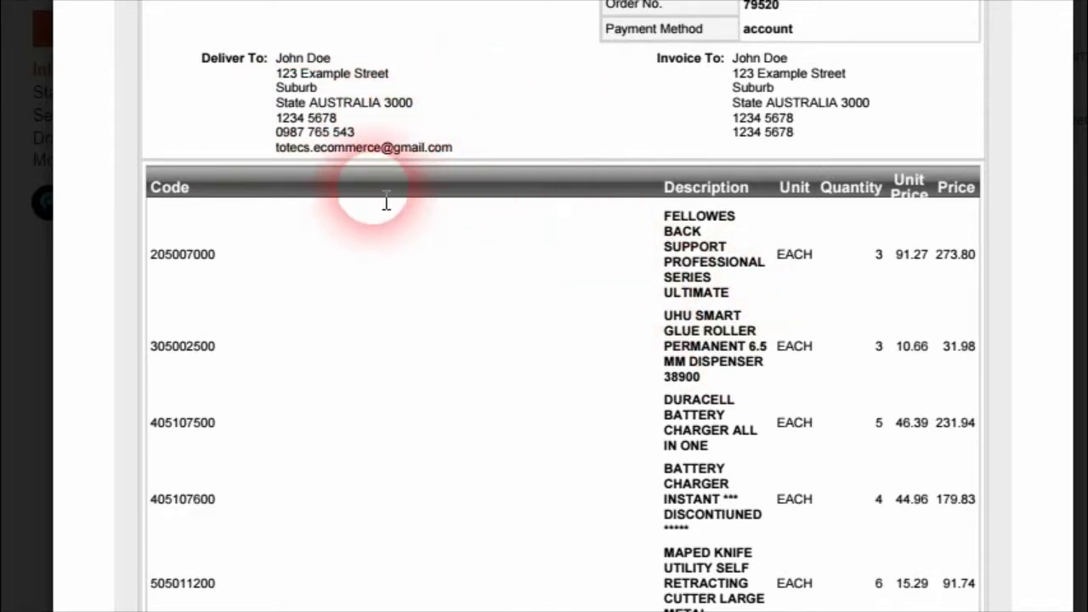
pyautogui.scroll(3, 423, 275)
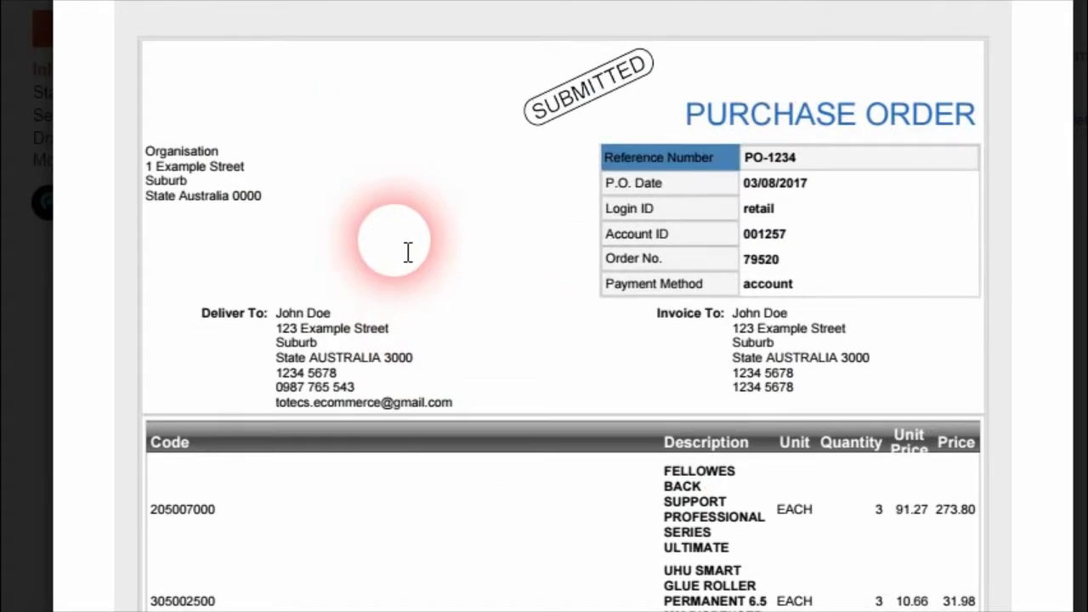
pyautogui.scroll(-8, 409, 251)
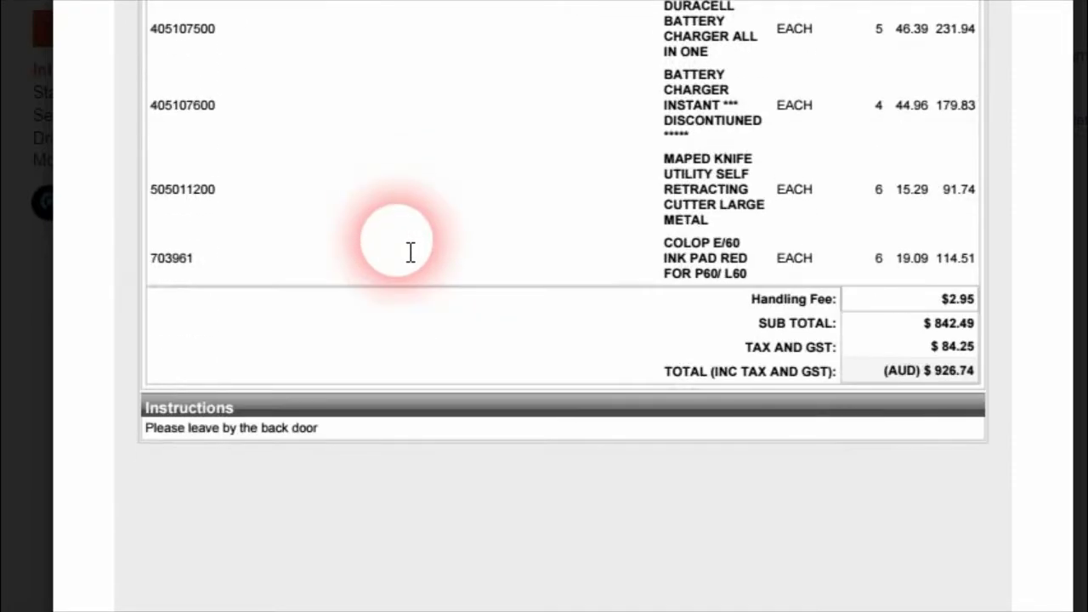
pyautogui.scroll(8, 410, 252)
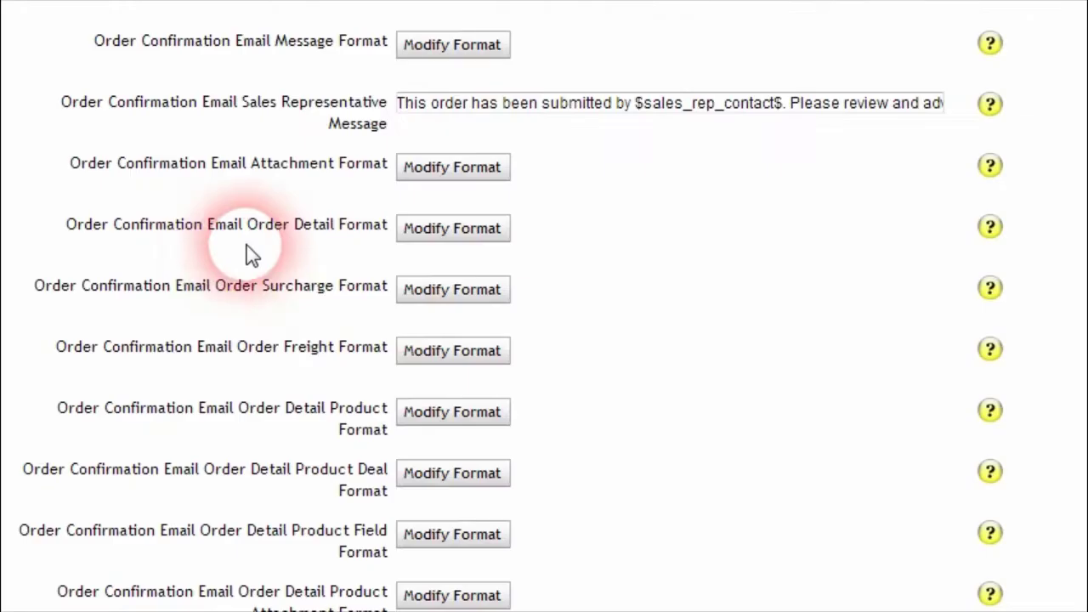
# Review the Order Surcharge and Order Freight format settings, and inspect the consignment number row in the Order Freight Format's HTML code
pyautogui.scroll(-3, 255, 272)
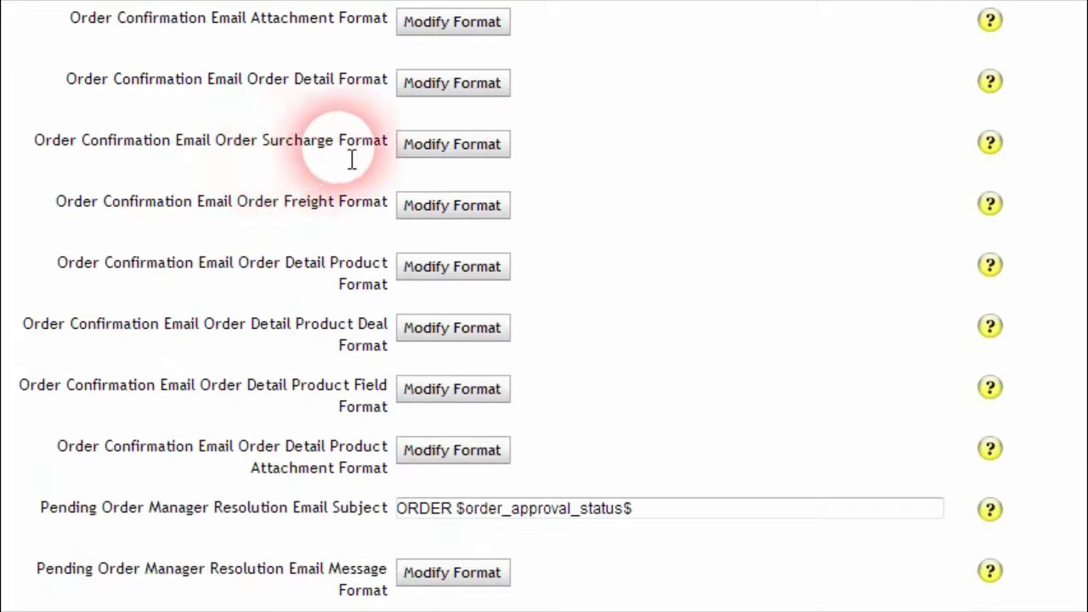
pyautogui.moveTo(246, 146); pyautogui.dragTo(375, 158)
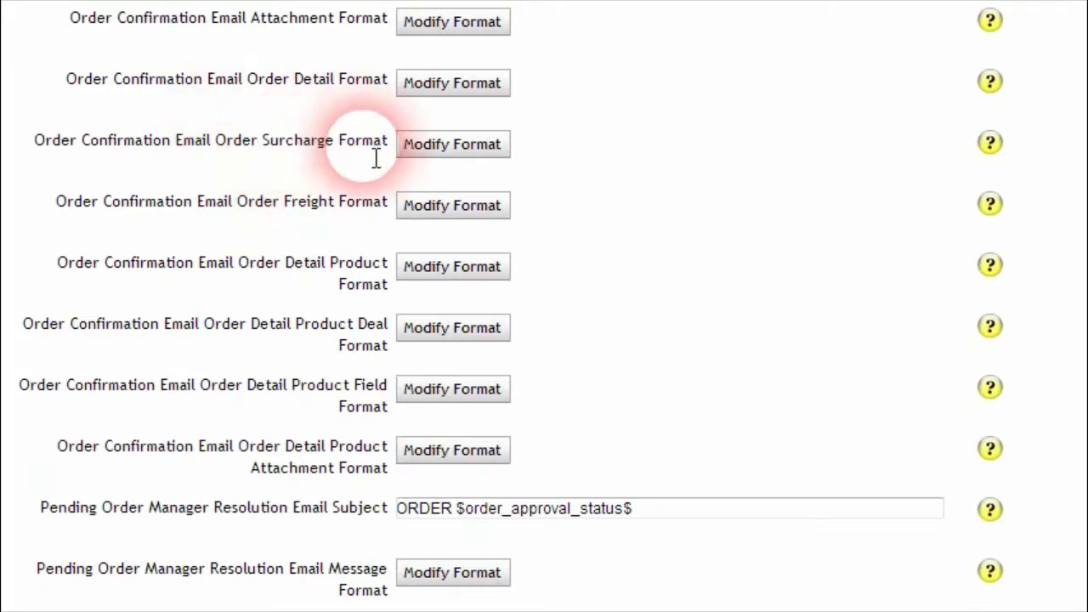
pyautogui.moveTo(252, 209); pyautogui.dragTo(364, 215)
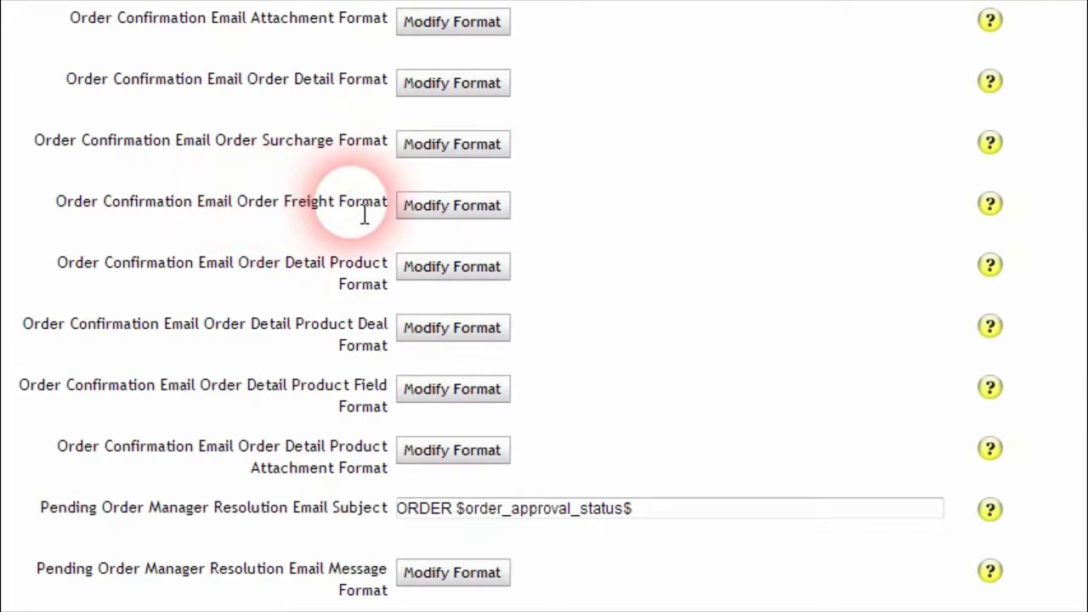
pyautogui.click(447, 208)
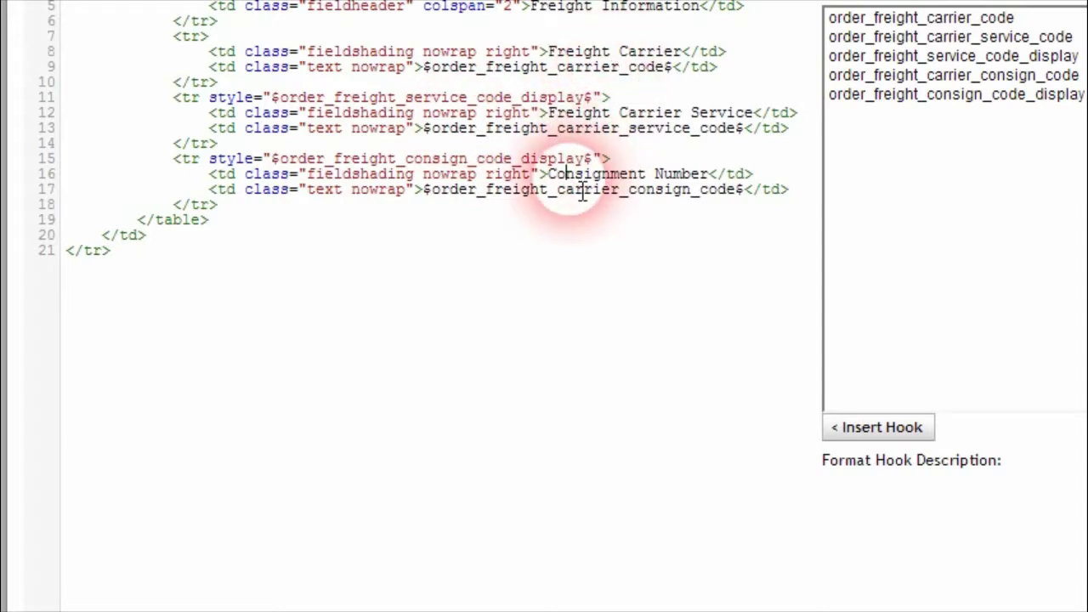
pyautogui.click(561, 174)
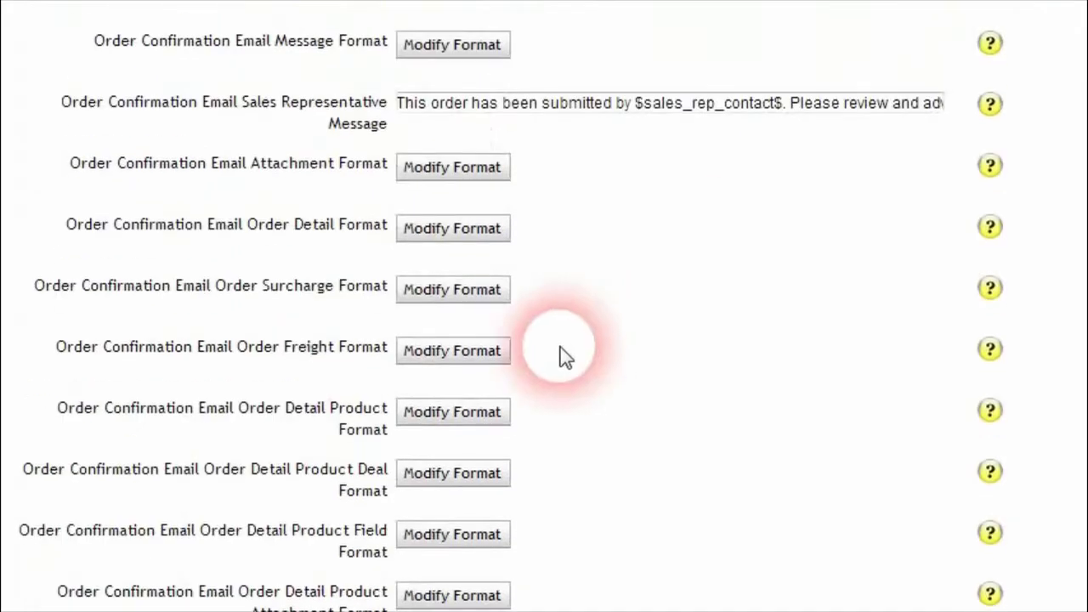
# Open the Order Detail Product Format and compare its product, deal, field and attachment hooks with the product lines in the order PDF
pyautogui.scroll(-3, 267, 365)
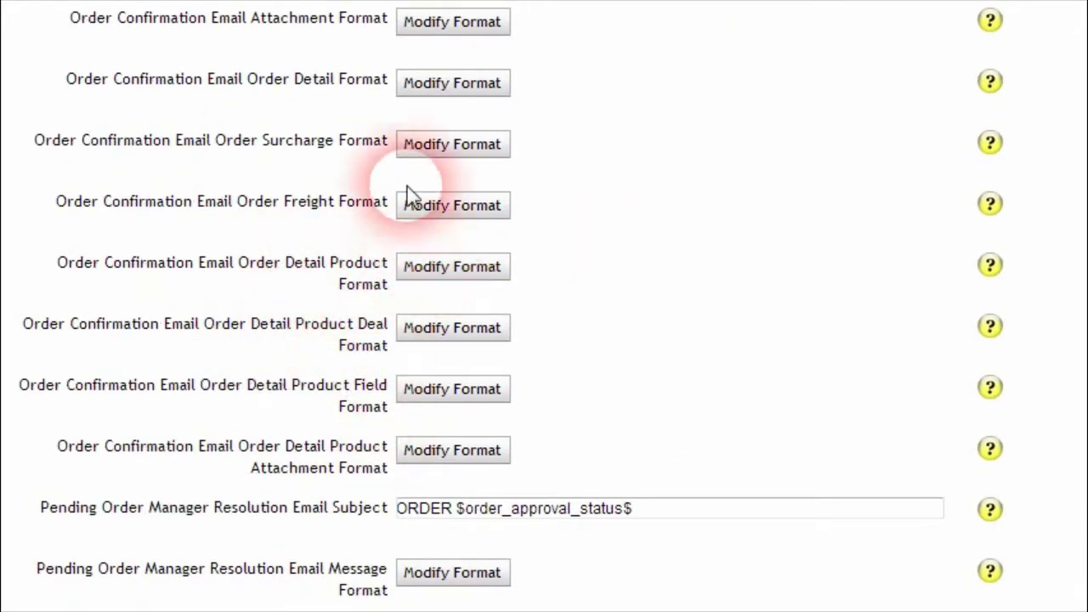
pyautogui.click(493, 271)
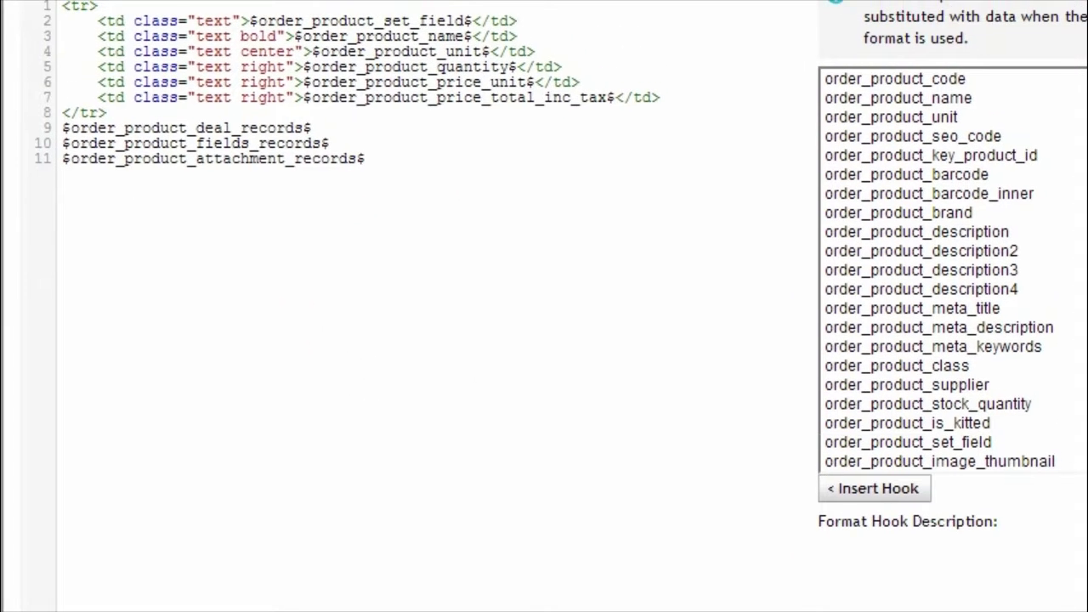
pyautogui.click(420, 36)
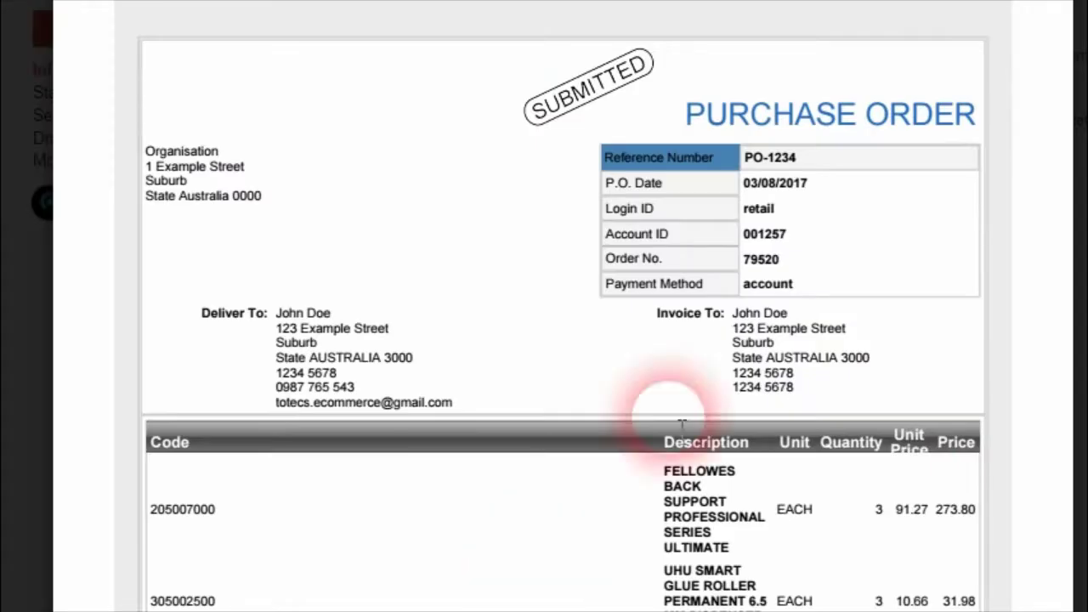
pyautogui.scroll(-5, 668, 414)
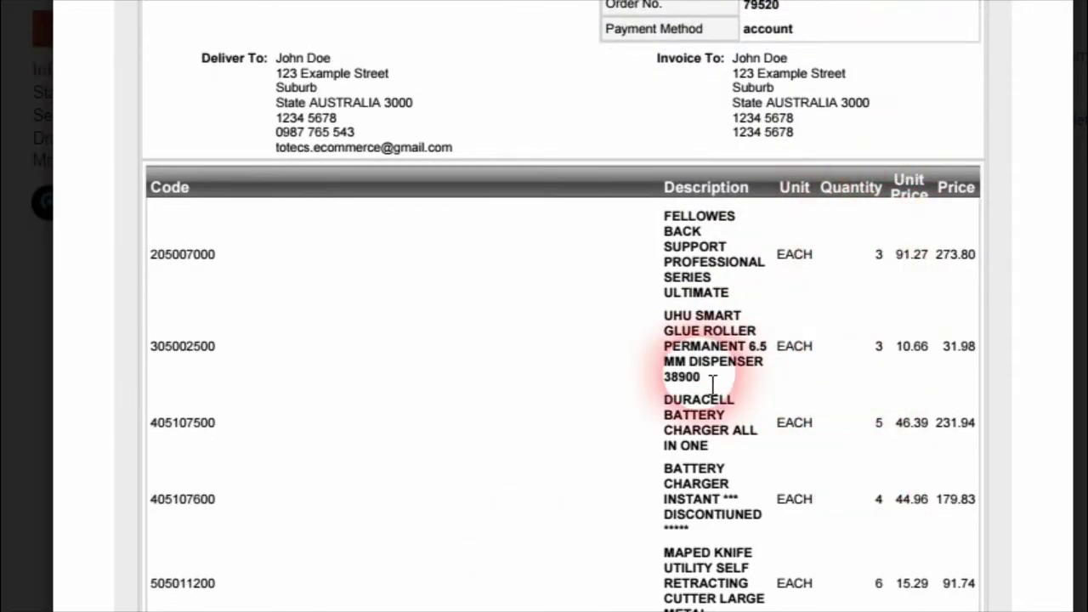
pyautogui.scroll(3, 712, 382)
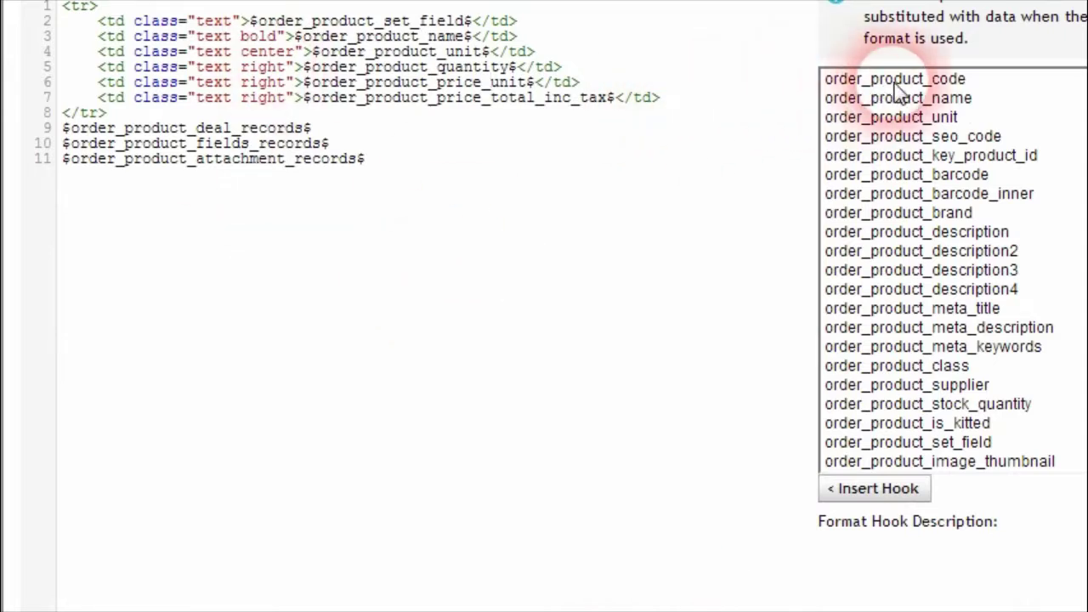
pyautogui.click(289, 175)
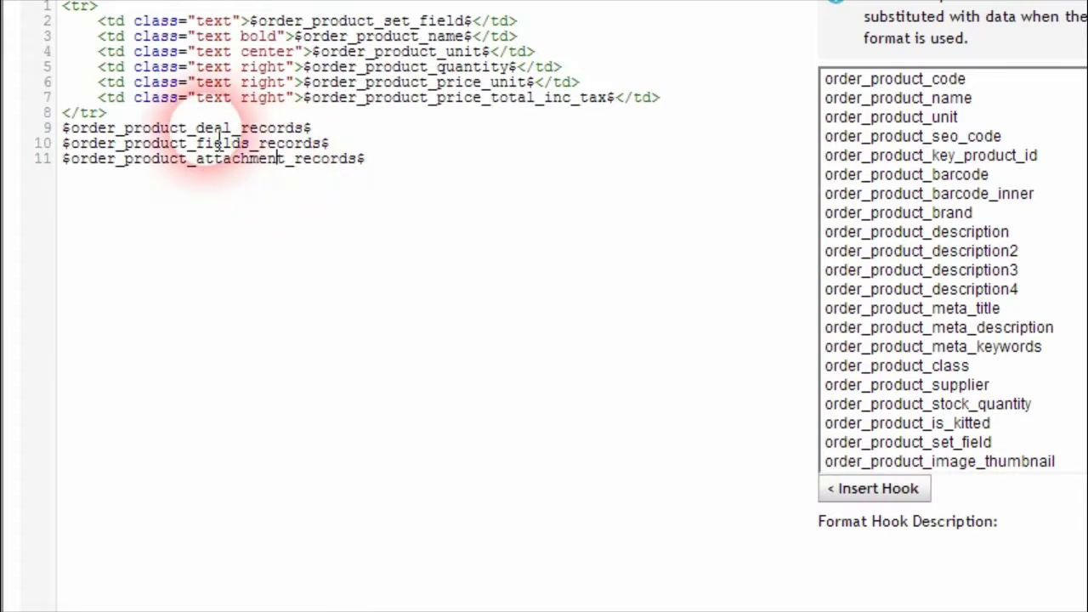
pyautogui.click(198, 129)
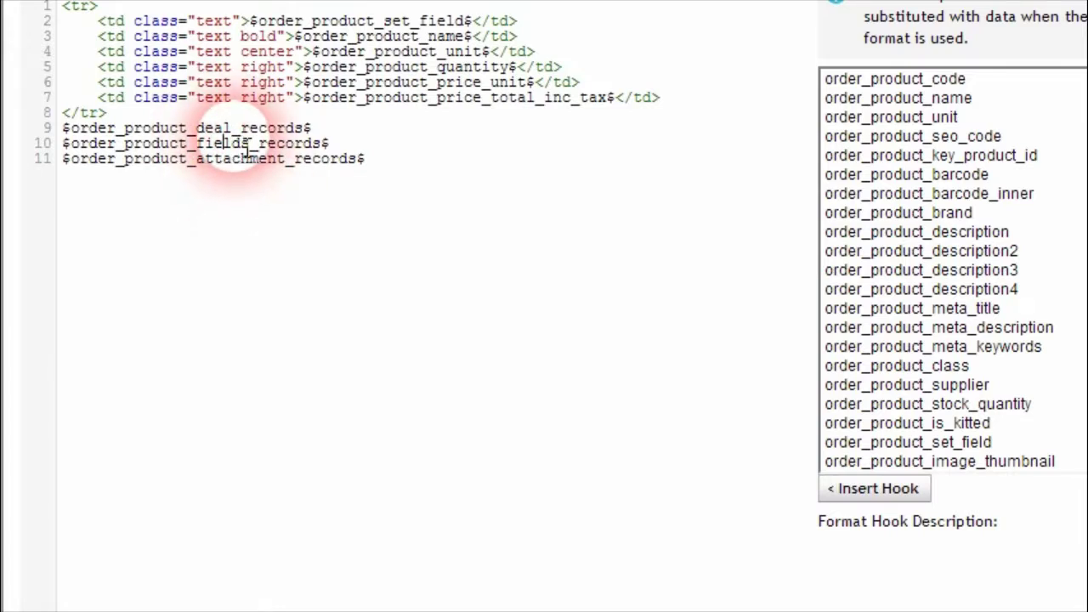
pyautogui.click(251, 162)
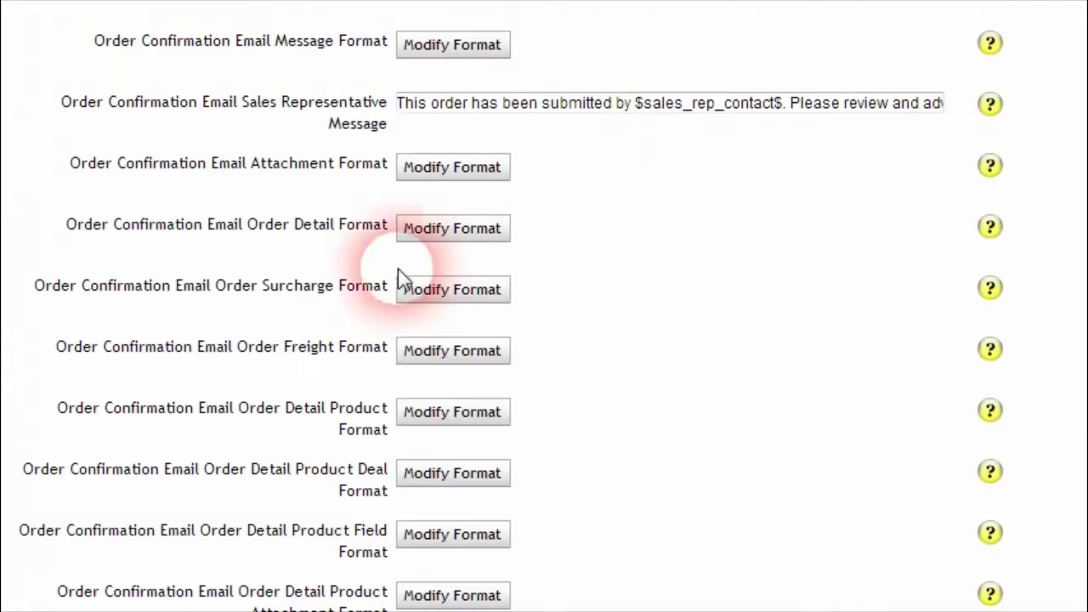
# Inspect the HTML code and hooks of the Order Detail Product Deal, Product Field and Product Attachment formats
pyautogui.scroll(-3, 289, 349)
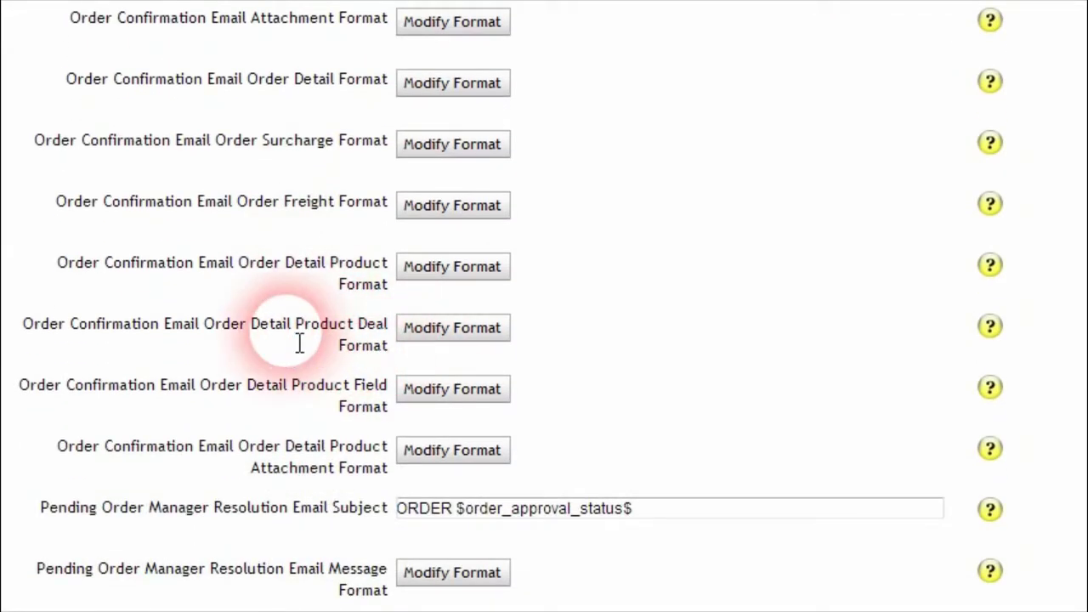
pyautogui.click(448, 333)
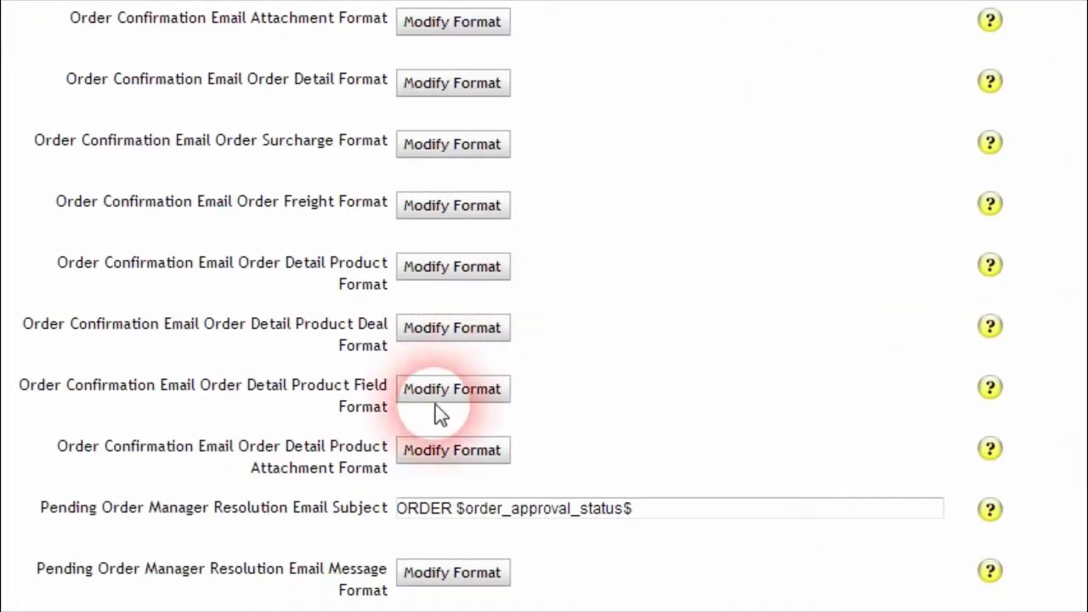
pyautogui.click(476, 455)
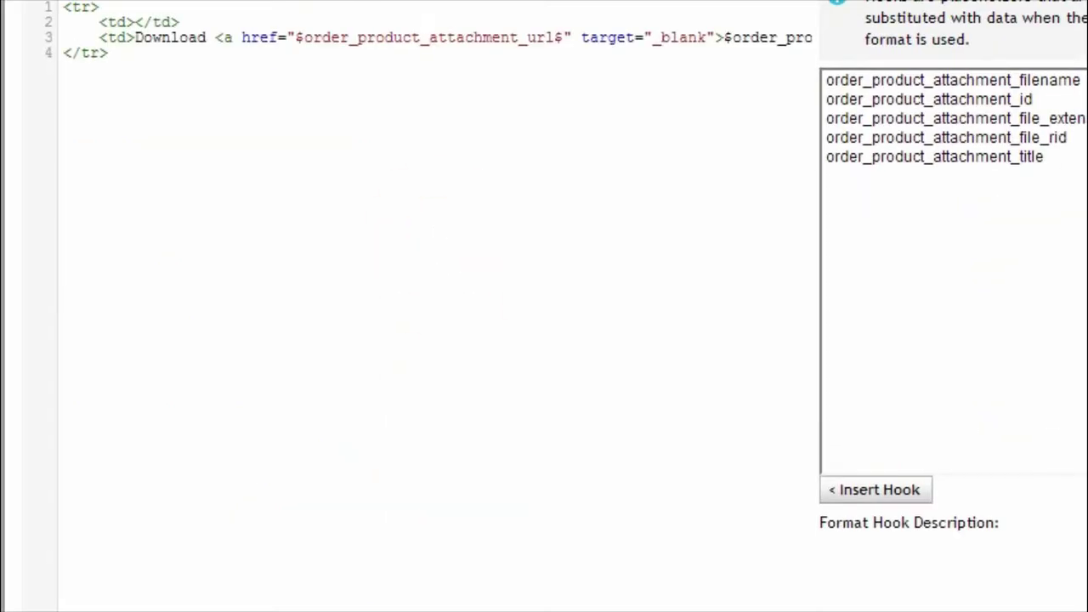
pyautogui.click(578, 53)
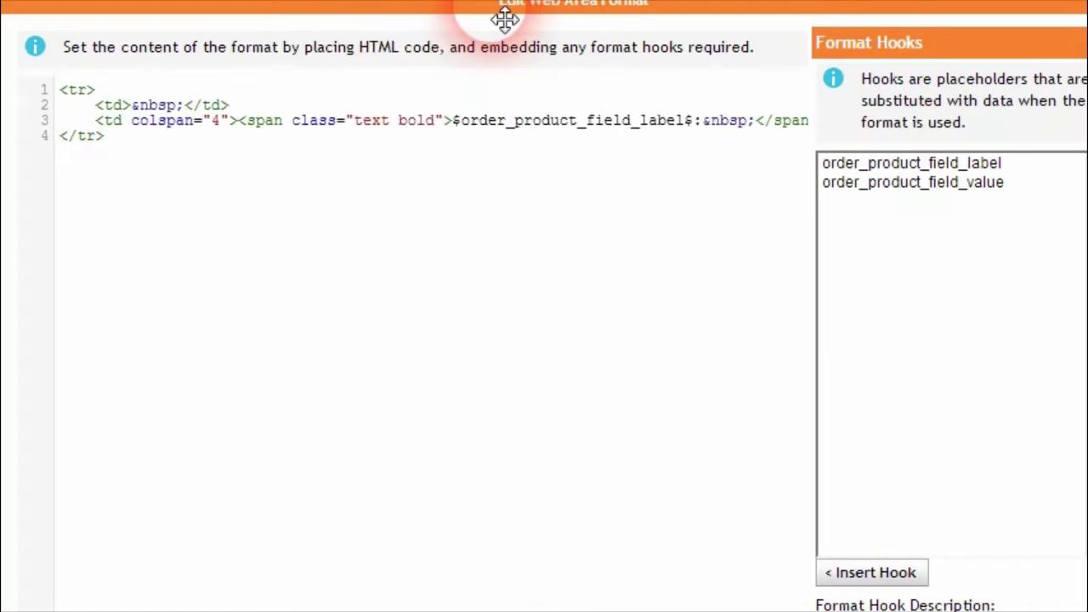
pyautogui.click(519, 78)
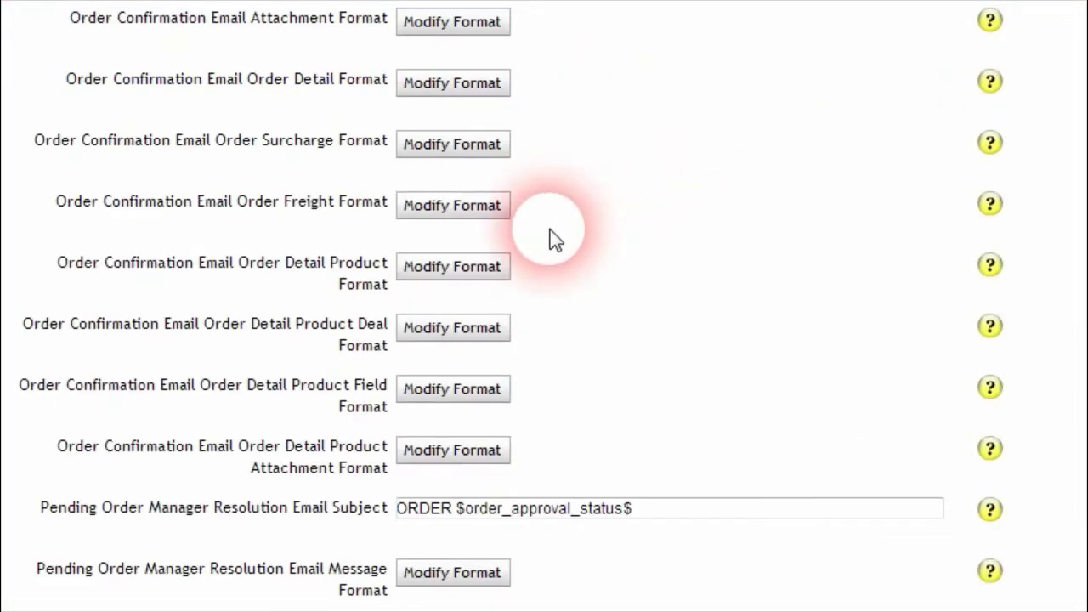
# Review the purchase order PDF, open the newest order from the store's Orders list, and view it in email format
pyautogui.scroll(2, 548, 235)
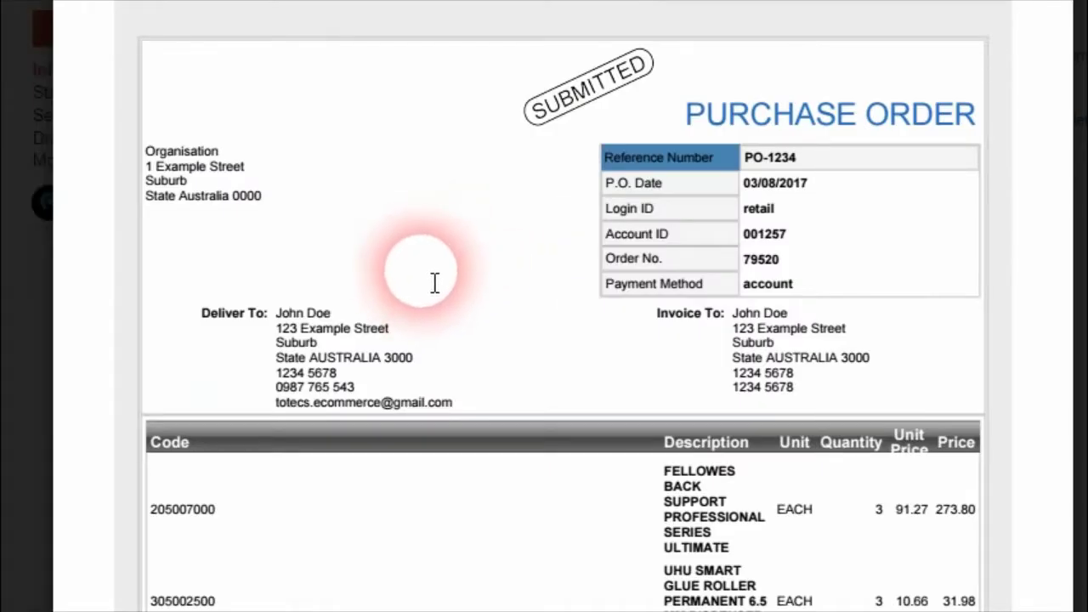
pyautogui.scroll(-5, 468, 289)
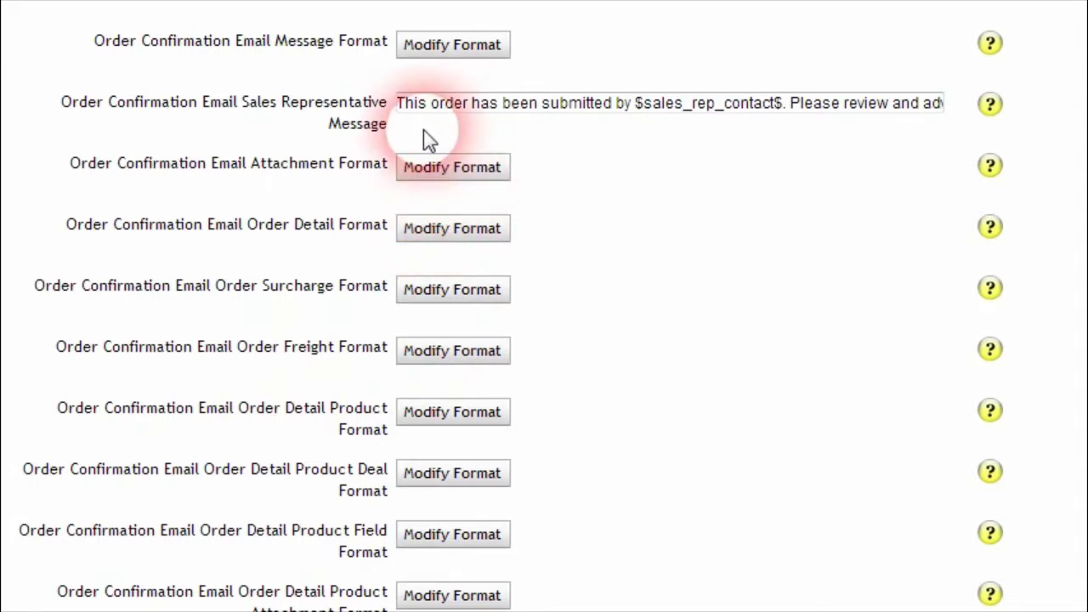
pyautogui.scroll(3, 544, 306)
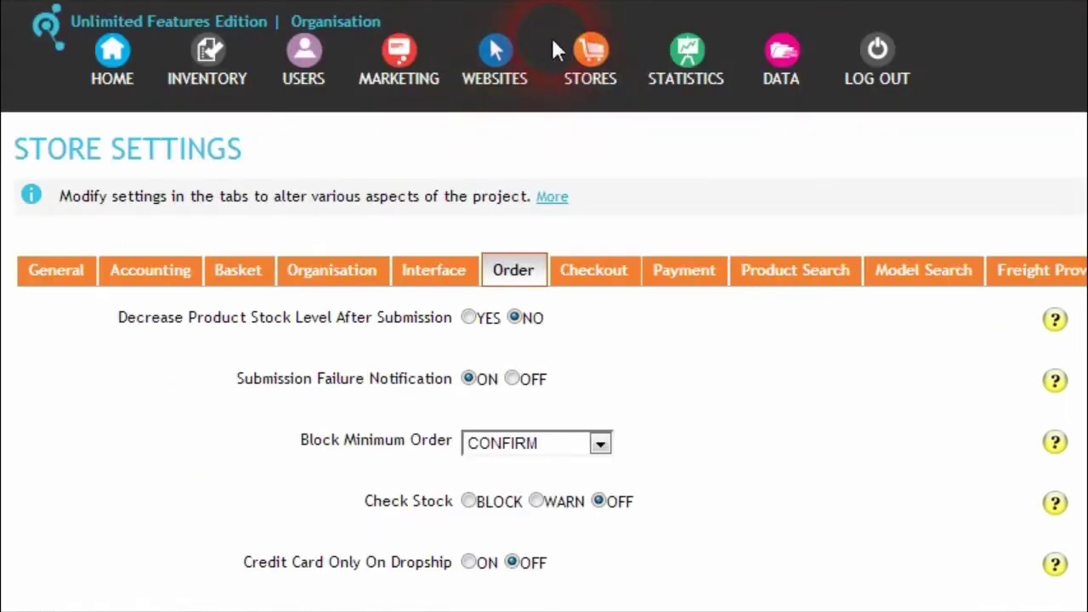
pyautogui.click(590, 53)
pyautogui.click(633, 167)
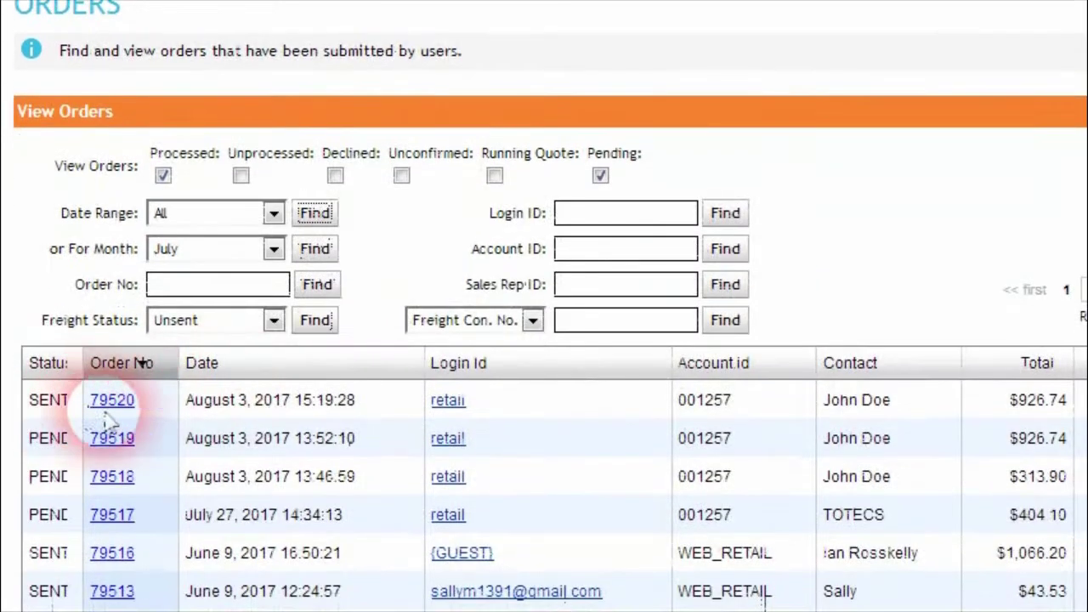
pyautogui.click(113, 399)
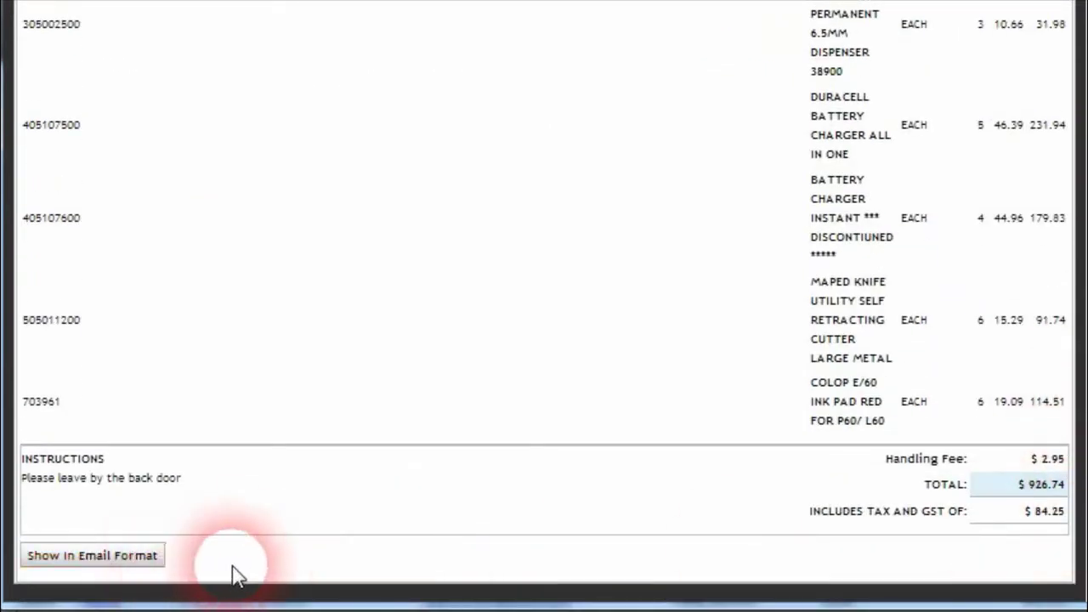
pyautogui.click(102, 561)
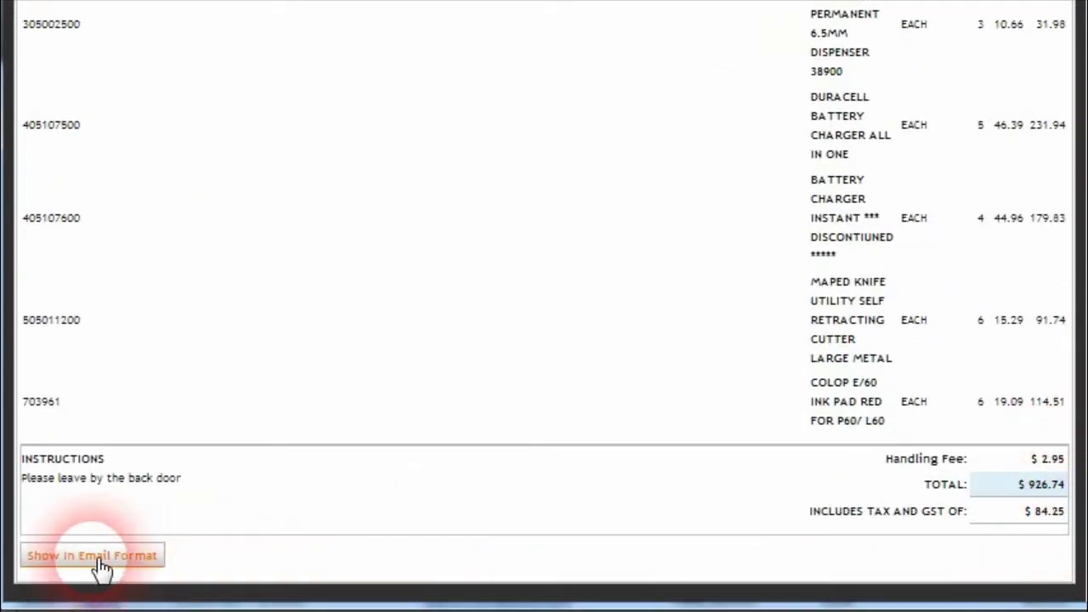
pyautogui.scroll(-3, 372, 327)
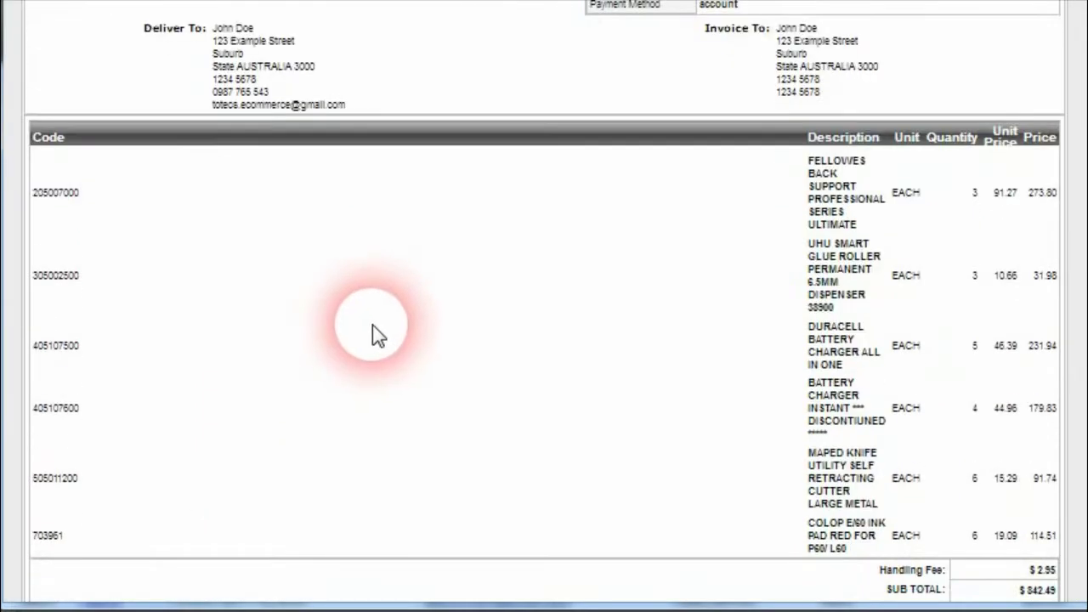
pyautogui.scroll(3, 371, 328)
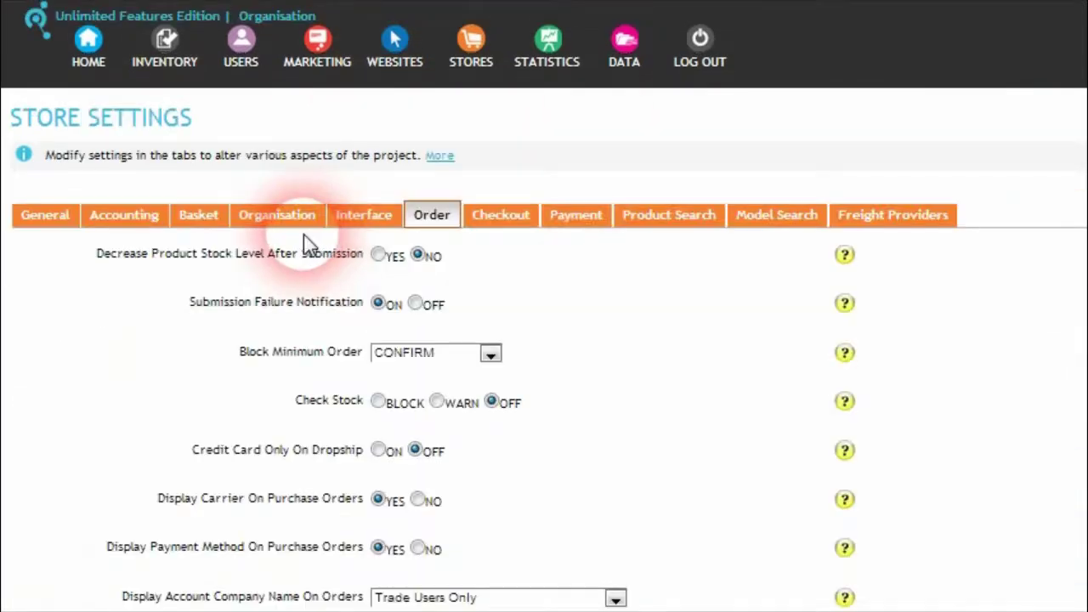
# Set the Purchase Order Email Heading in the Order settings to "PURCHASE ORDERS" and save the settings
pyautogui.scroll(-10, 510, 328)
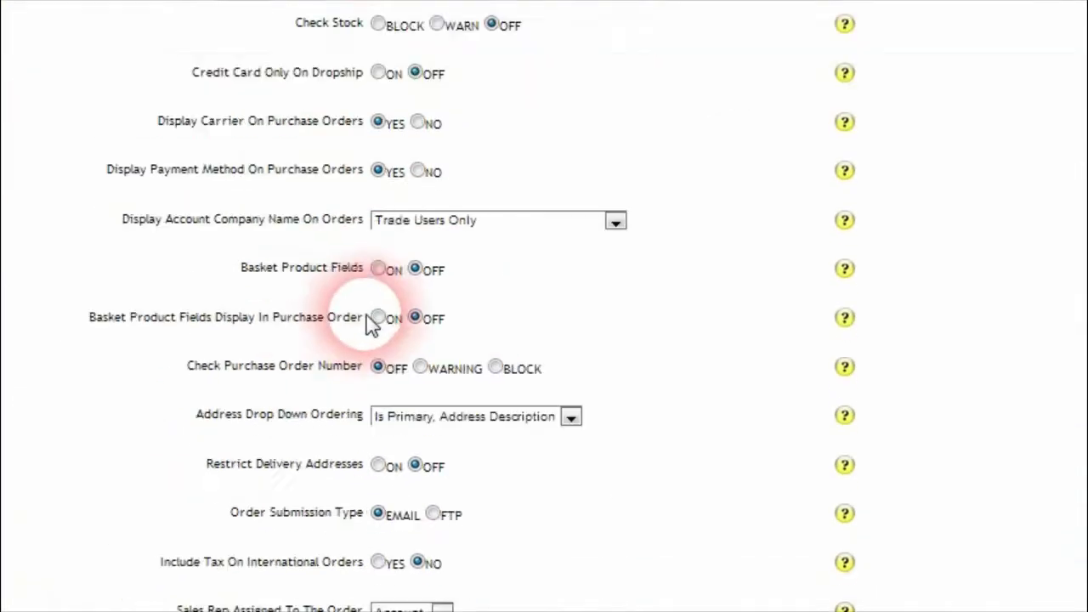
pyautogui.scroll(-12, 374, 310)
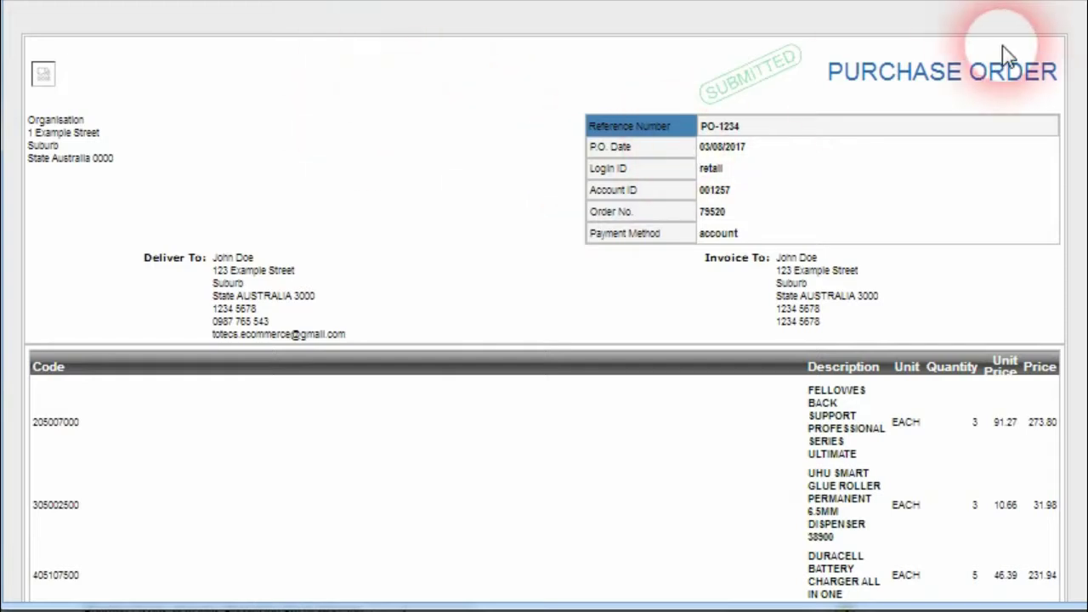
pyautogui.moveTo(840, 91); pyautogui.dragTo(1045, 85)
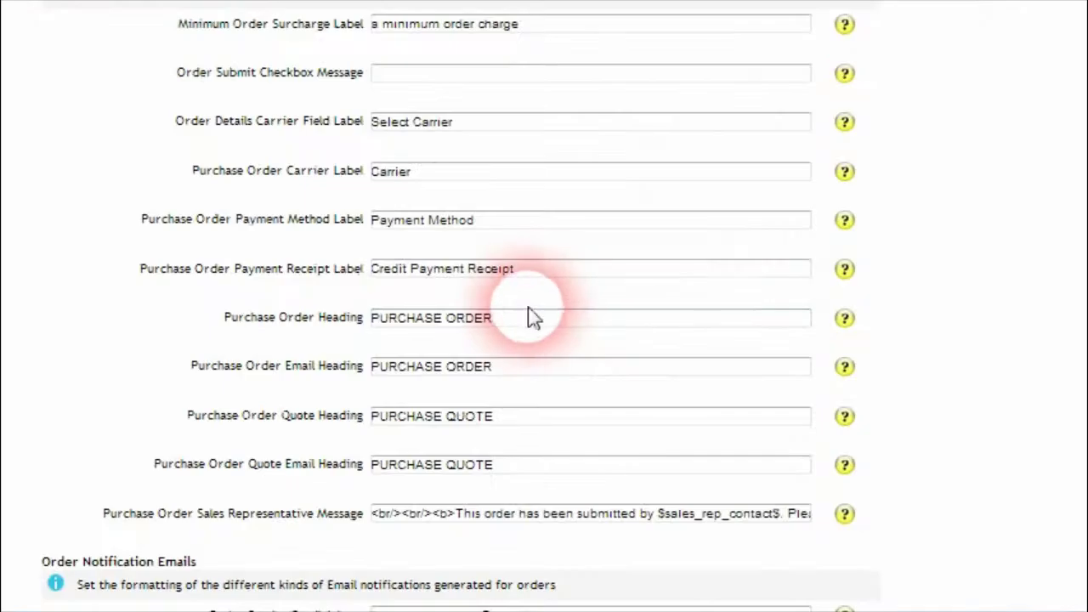
pyautogui.scroll(2, 536, 319)
pyautogui.click(524, 486)
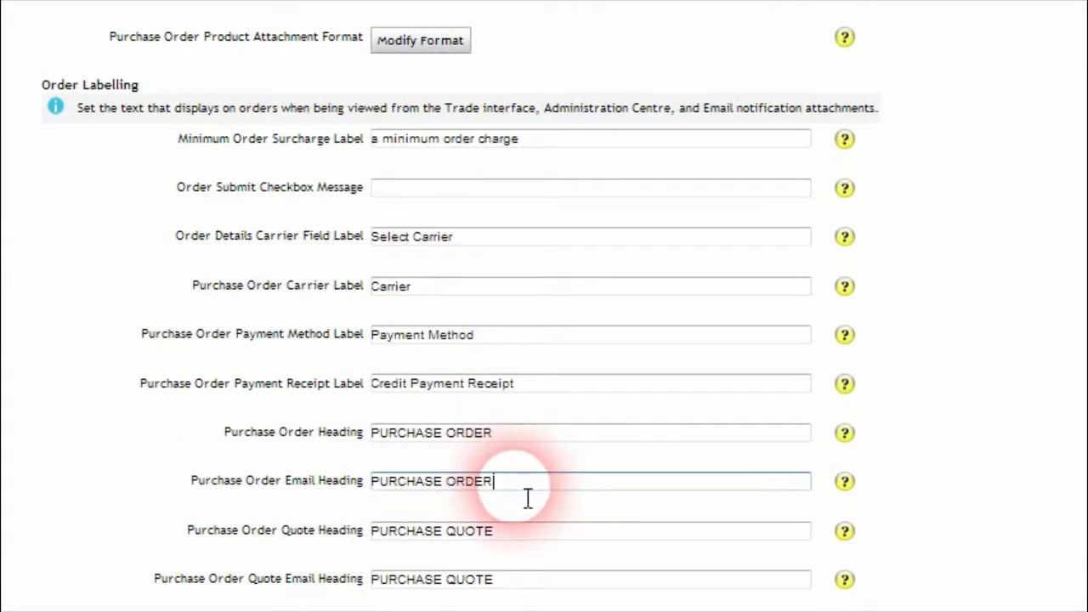
pyautogui.write('S')
pyautogui.scroll(-10, 510, 501)
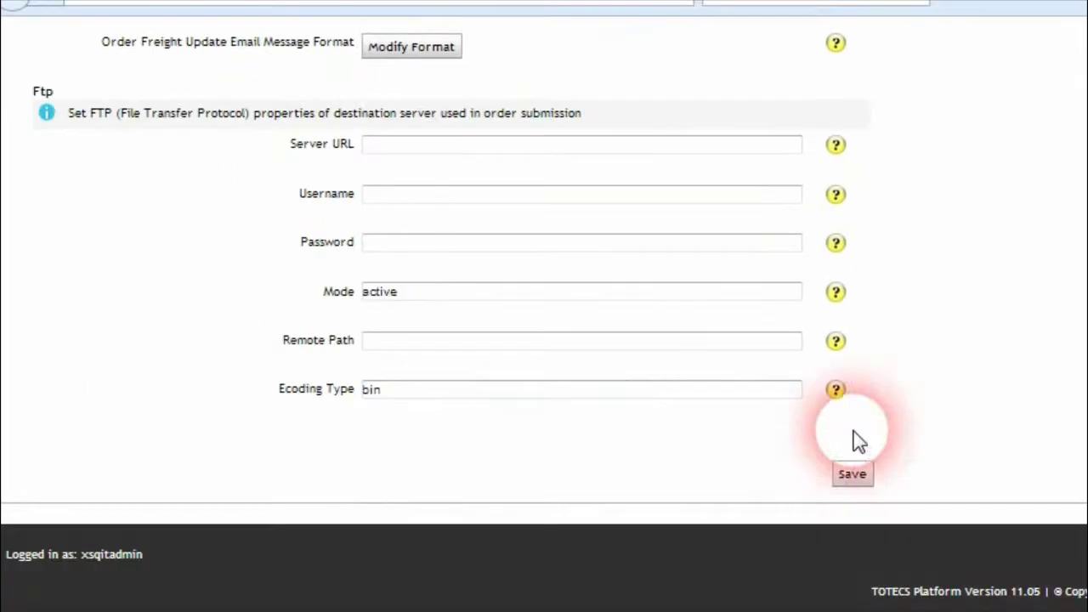
pyautogui.click(850, 474)
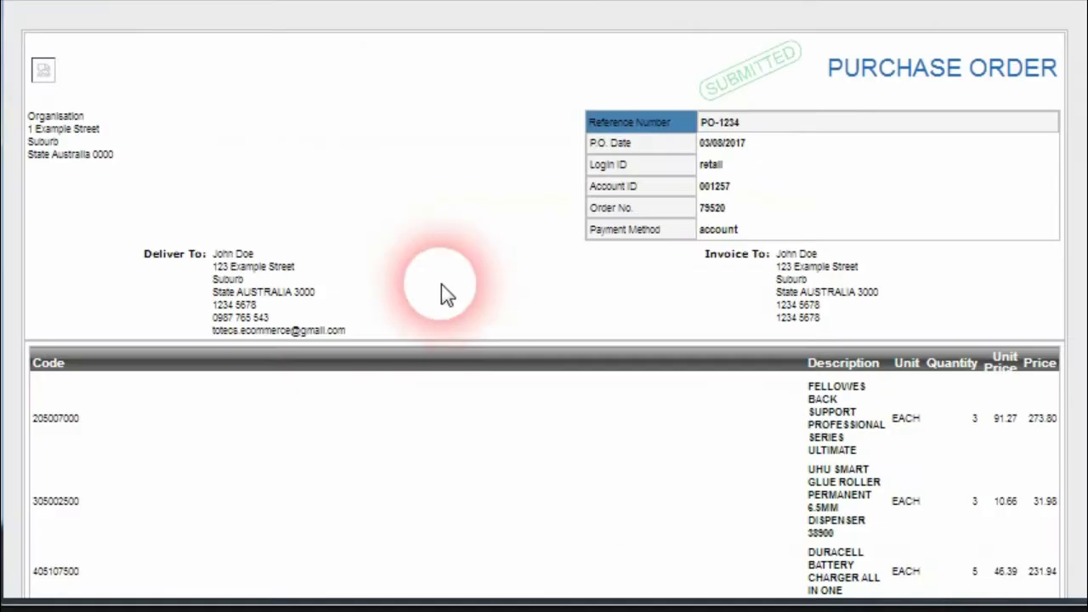
# Return to the order's email format view and check its main heading
pyautogui.click(299, 4)
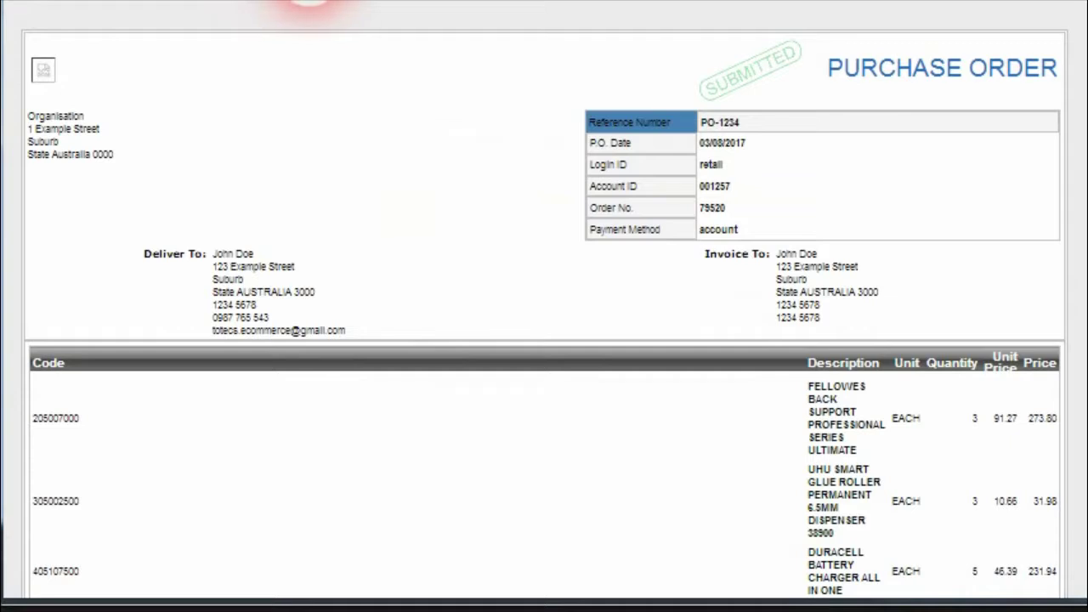
pyautogui.moveTo(826, 68); pyautogui.dragTo(1062, 80)
pyautogui.click(1032, 91)
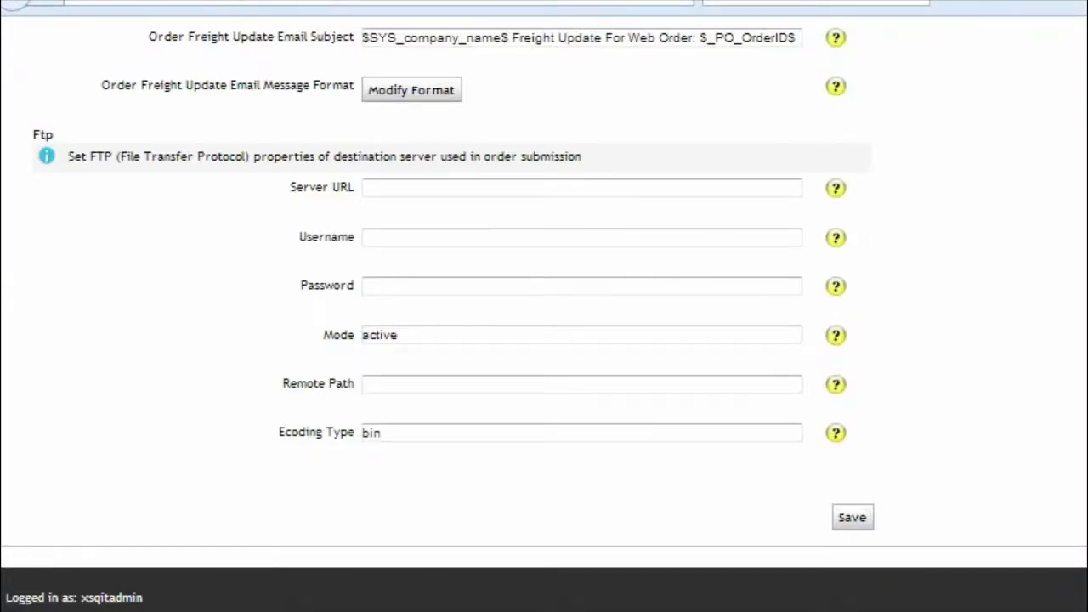
# Resend the newest order's confirmation email from the Orders list to two comma-separated recipient email addresses
pyautogui.scroll(15, 544, 306)
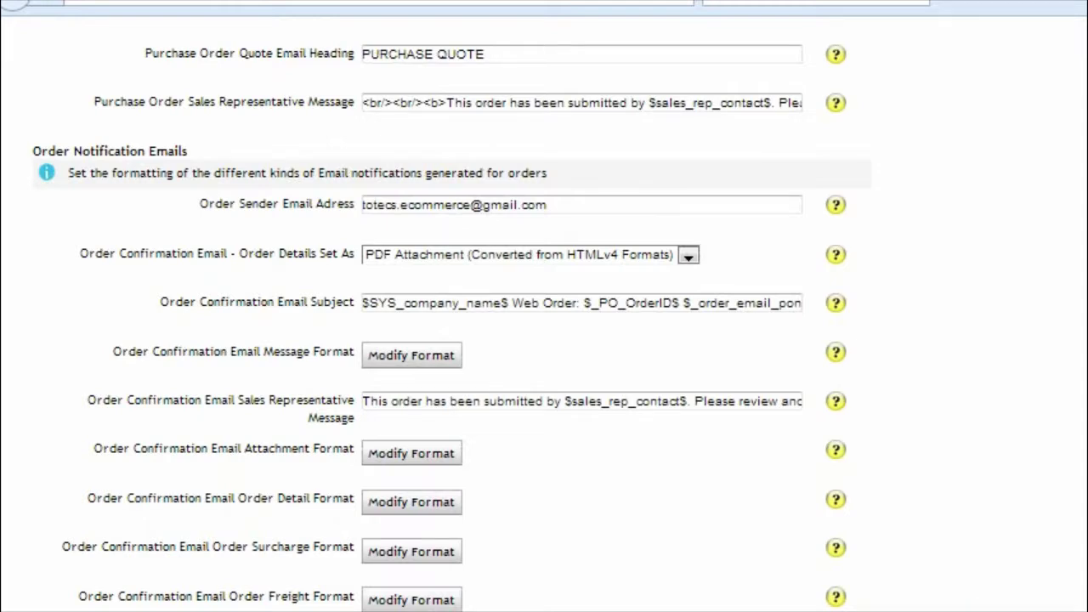
pyautogui.scroll(10, 544, 306)
pyautogui.moveTo(462, 68)
pyautogui.click(493, 153)
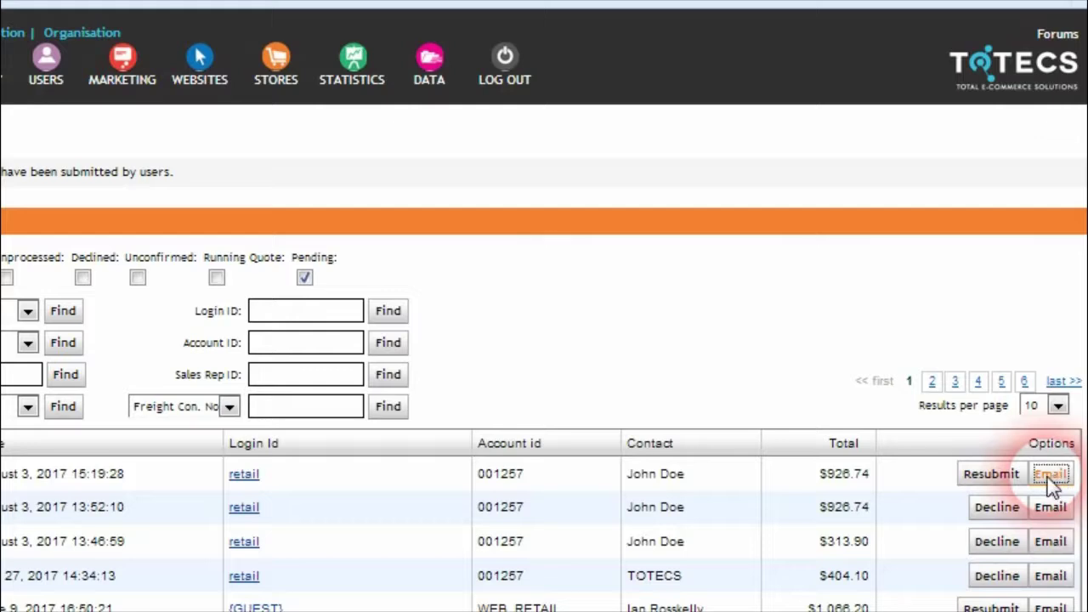
pyautogui.click(1050, 476)
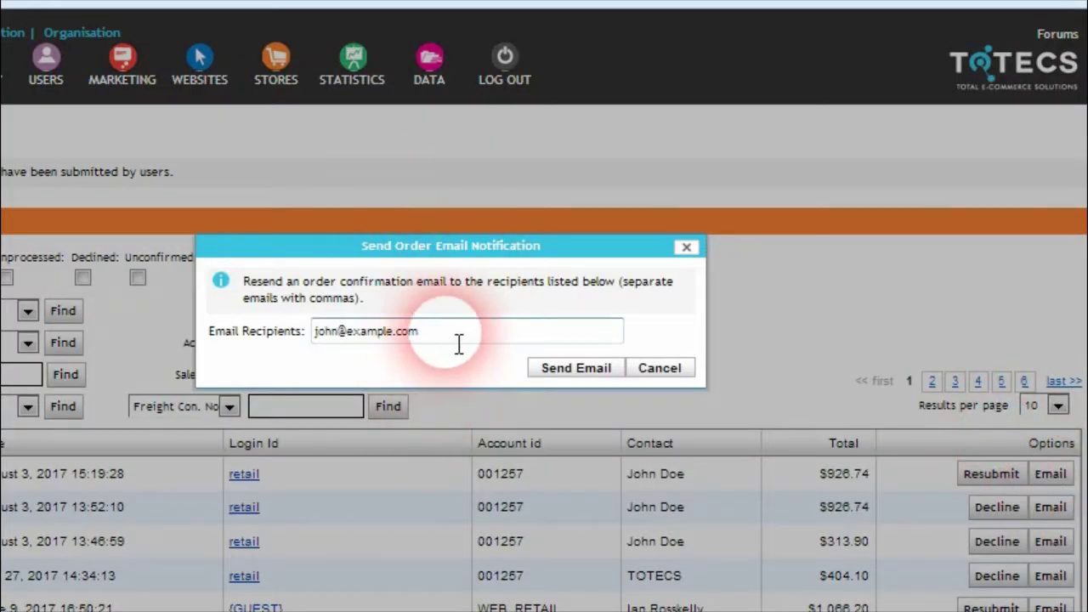
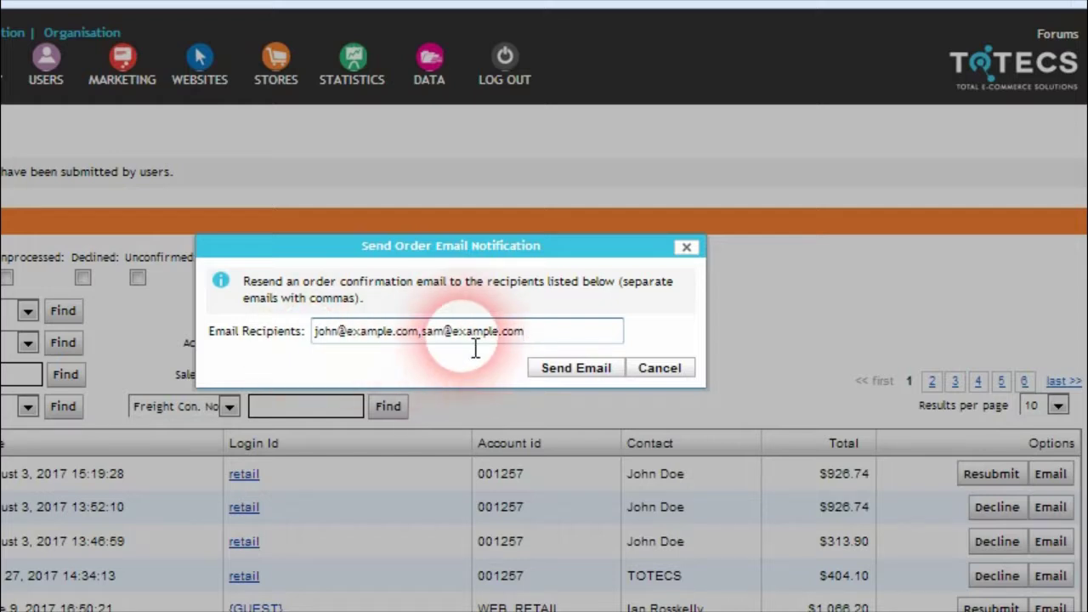
pyautogui.click(593, 370)
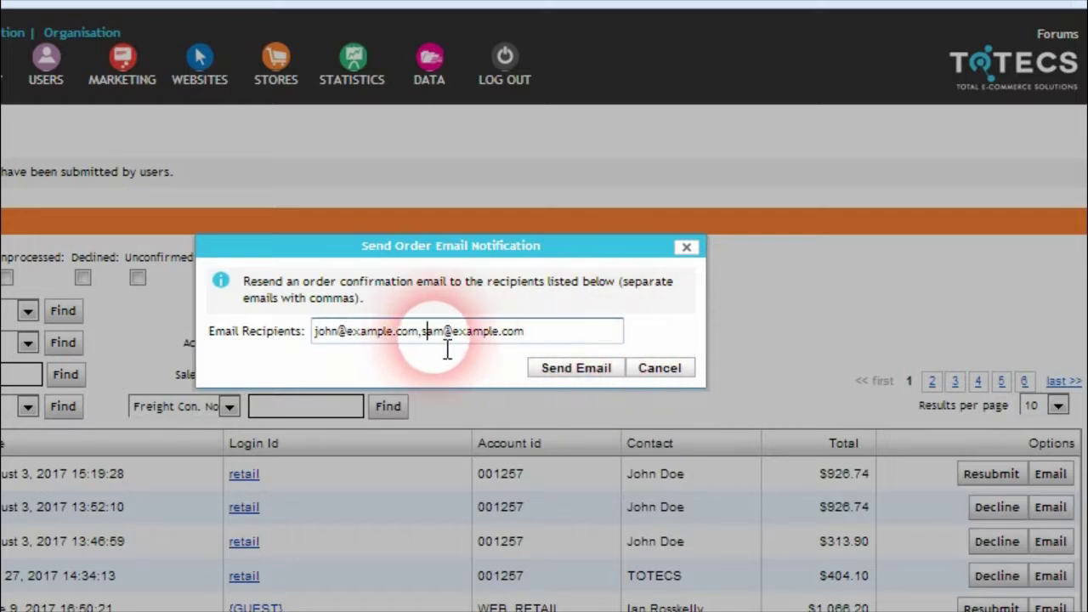
pyautogui.click(513, 332)
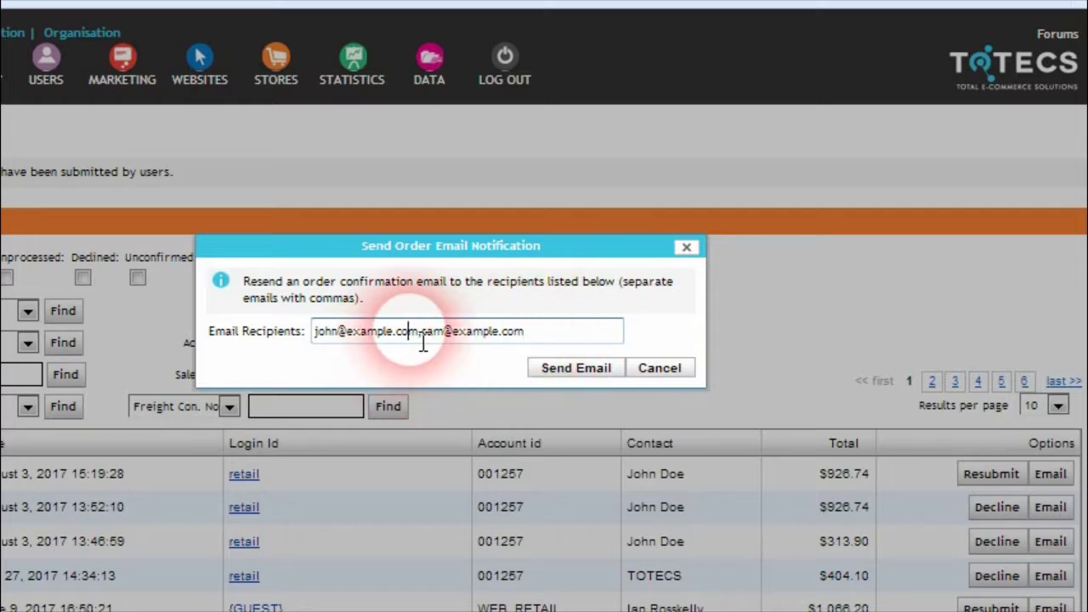
pyautogui.click(473, 332)
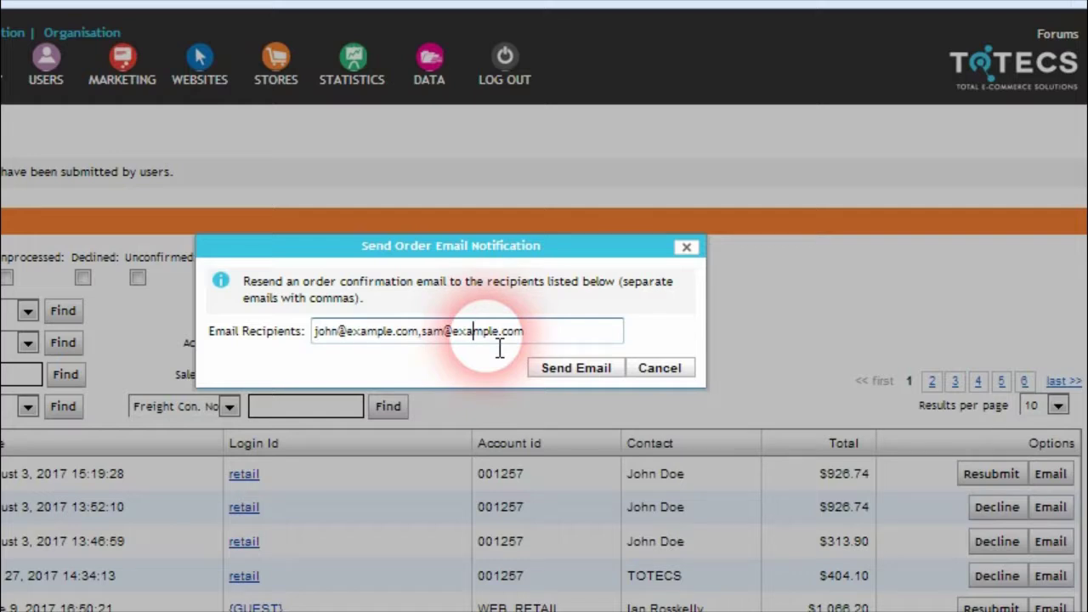
pyautogui.click(554, 333)
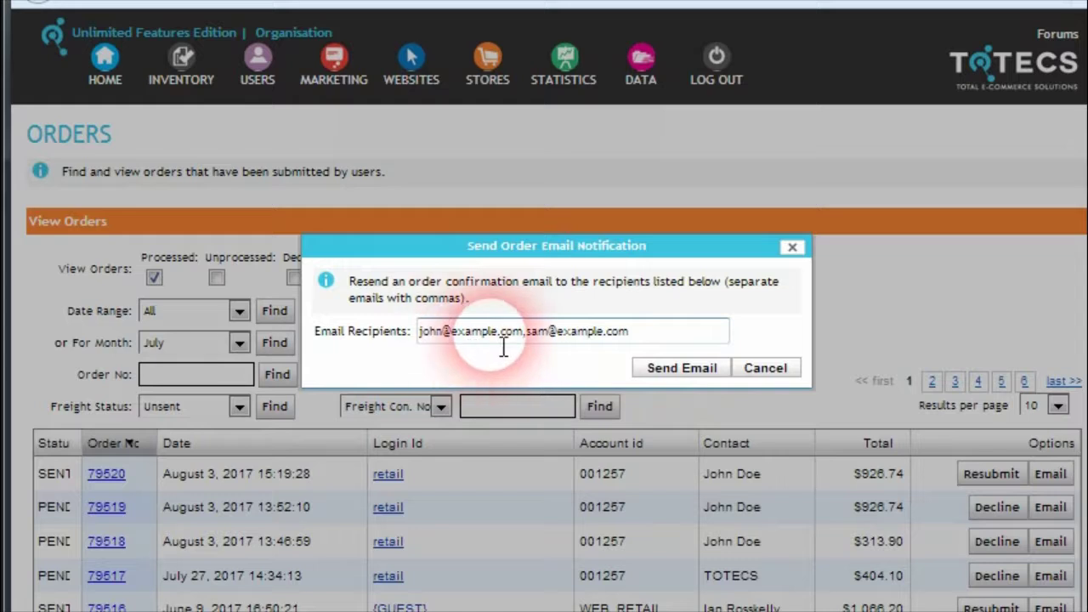
pyautogui.click(687, 368)
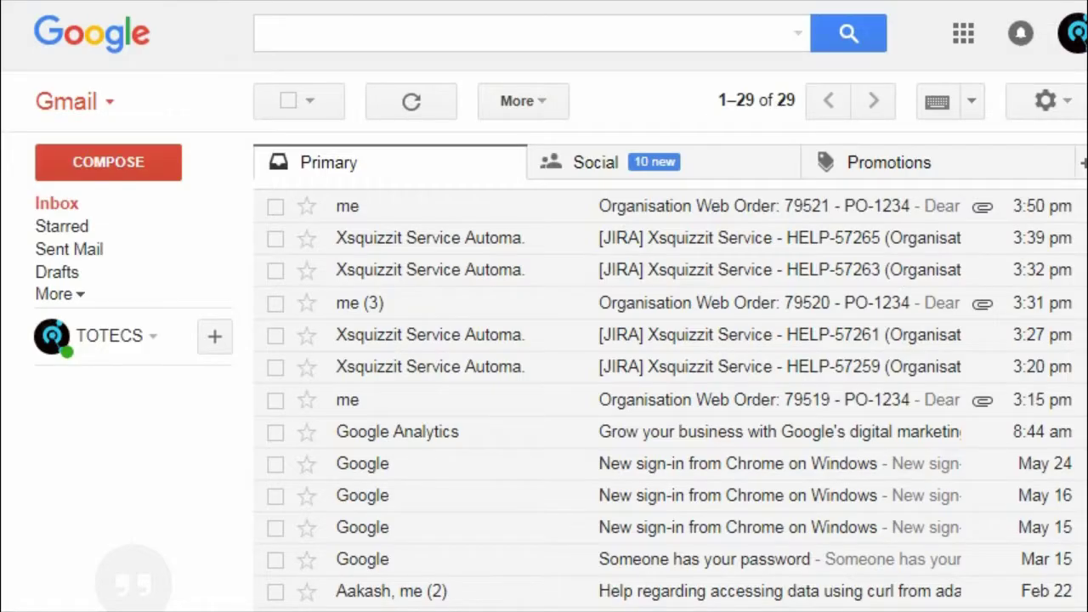
# Open the newest Organisation Web Order email in Gmail and read its introductory message and order, delivery and payment details
pyautogui.click(355, 217)
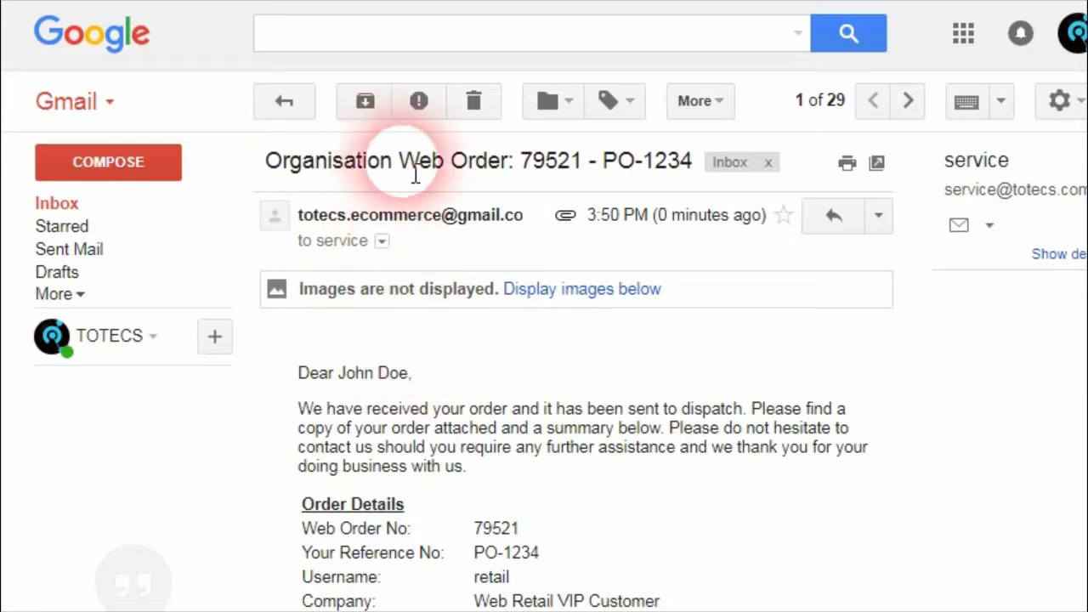
pyautogui.scroll(-2, 421, 330)
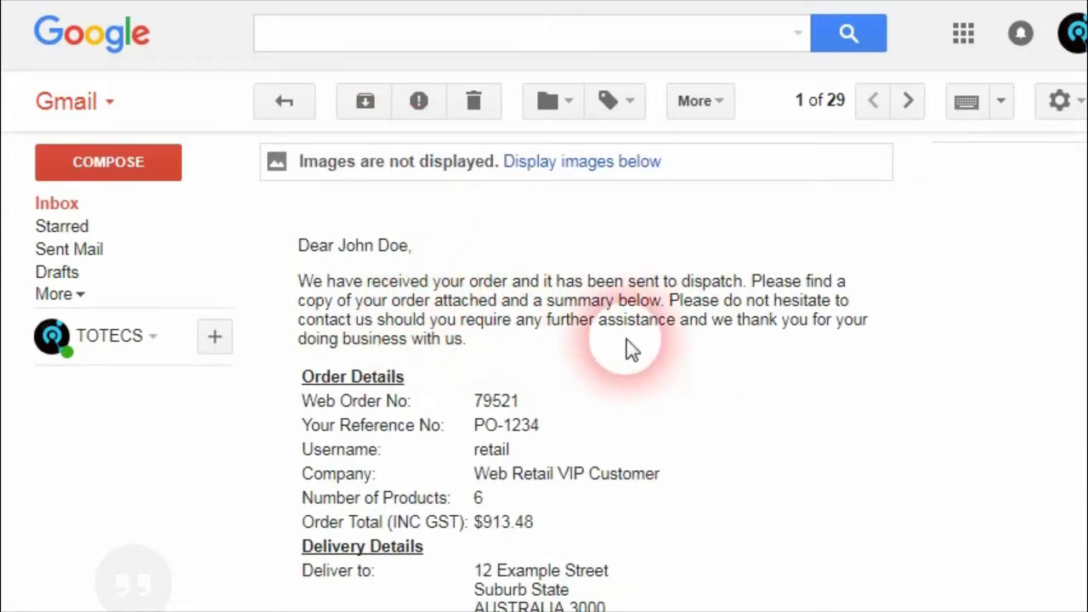
pyautogui.scroll(-2, 446, 400)
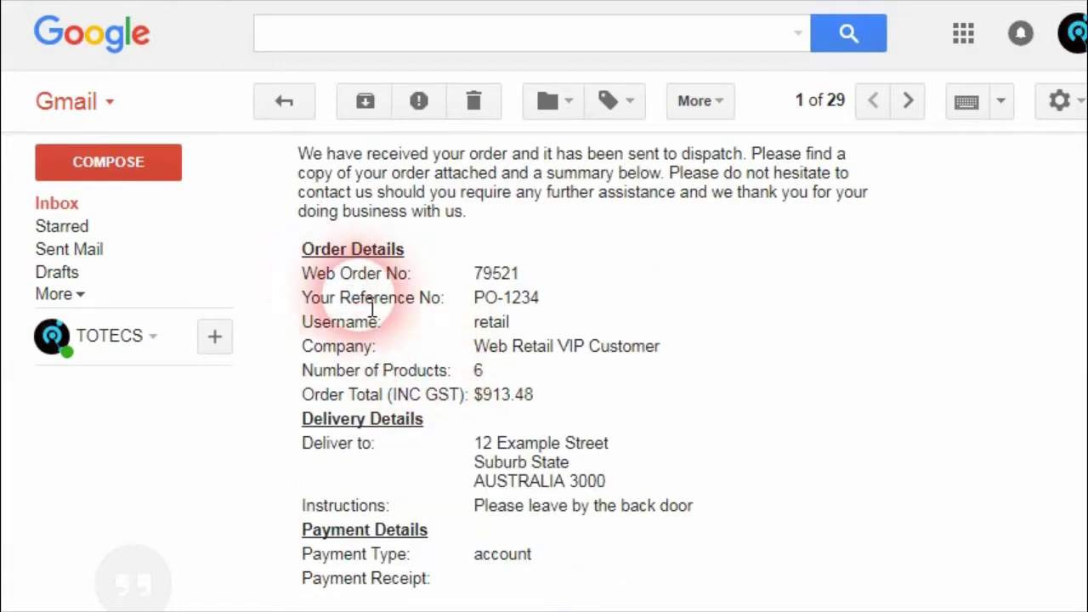
pyautogui.moveTo(358, 281); pyautogui.dragTo(447, 371)
pyautogui.click(493, 425)
pyautogui.scroll(-2, 459, 433)
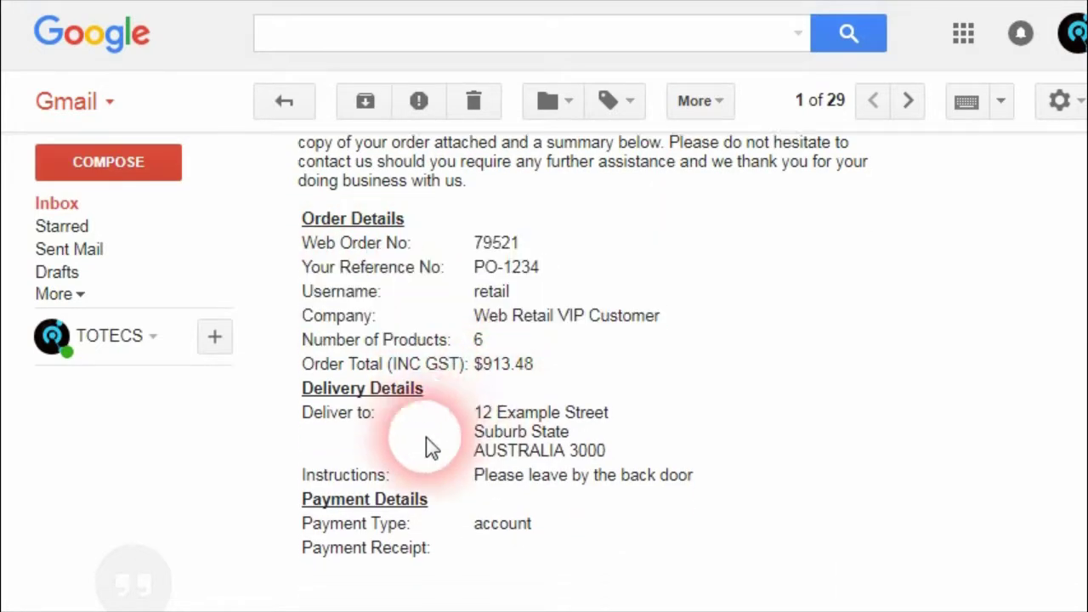
pyautogui.scroll(2, 501, 408)
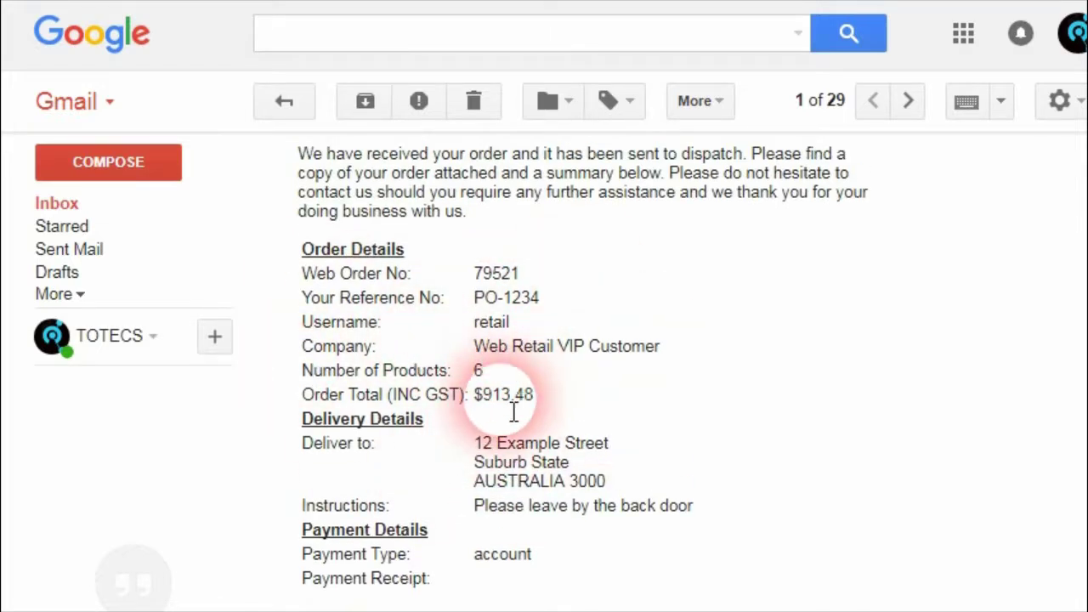
pyautogui.scroll(-2, 456, 419)
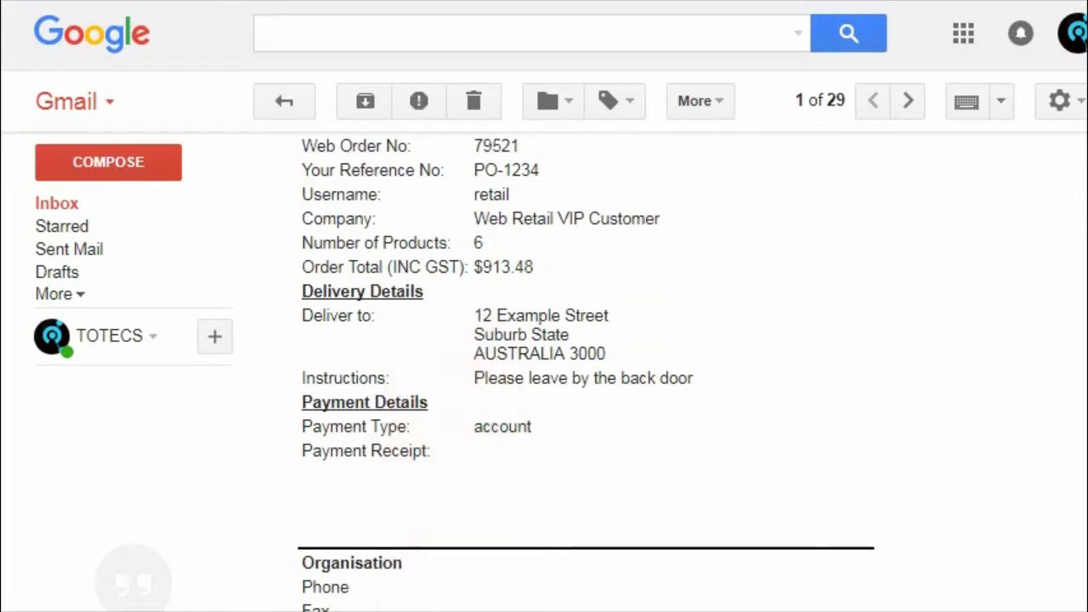
pyautogui.scroll(4, 408, 527)
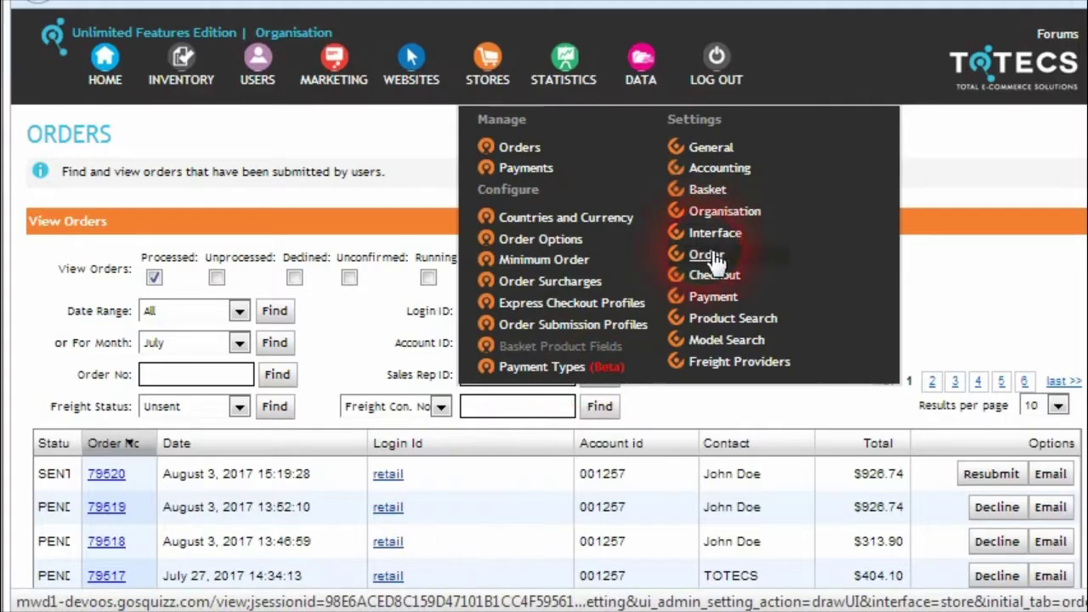
# Open the Order Confirmation Email Message Format from the TOTECS store's Order settings to compare it with the received email
pyautogui.click(712, 257)
pyautogui.scroll(-5, 242, 382)
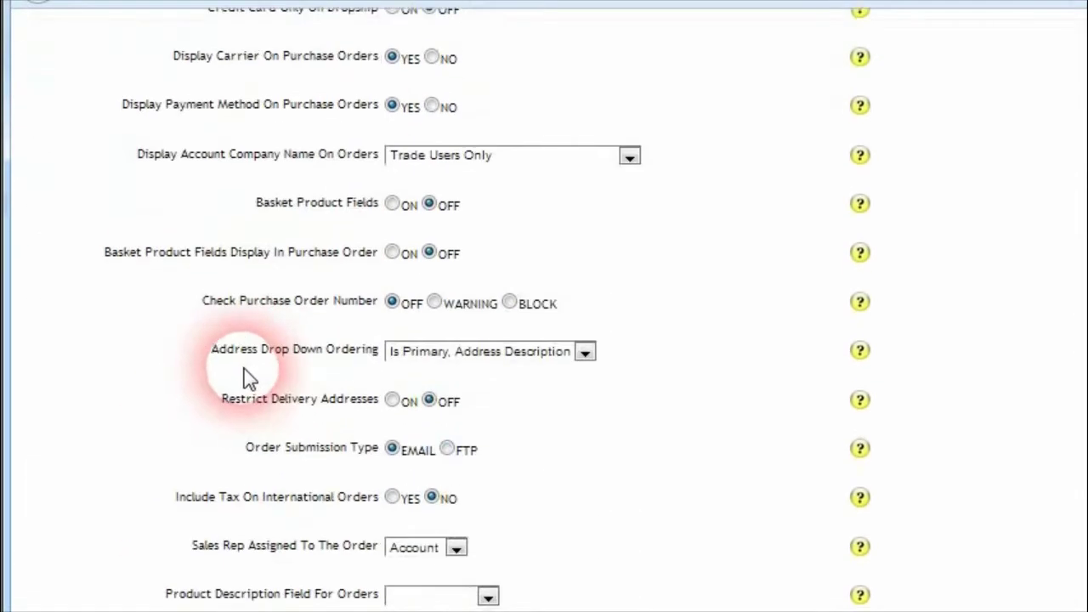
pyautogui.scroll(-10, 245, 374)
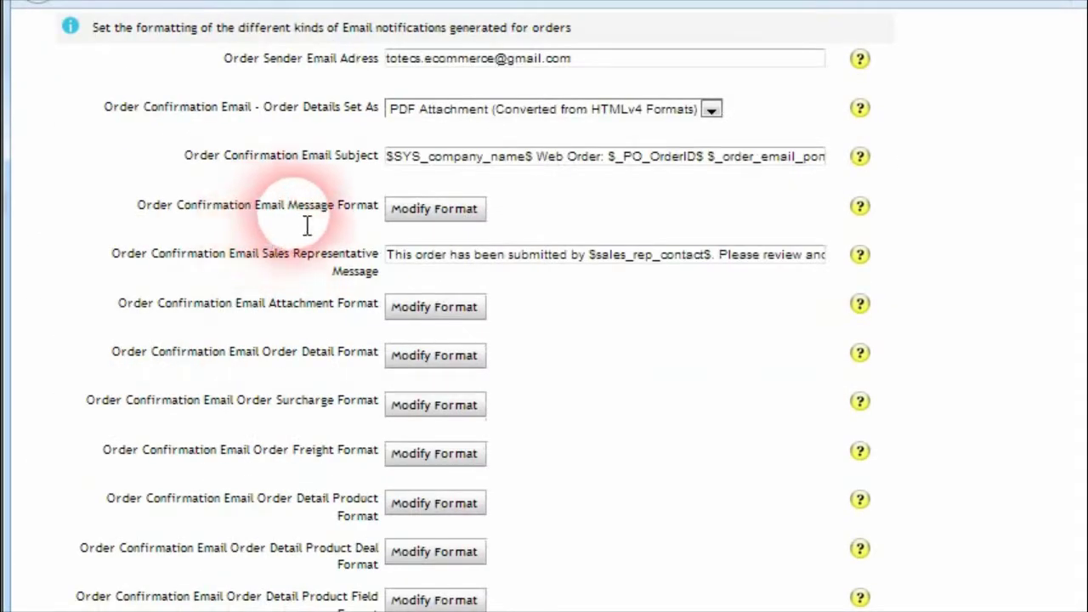
pyautogui.click(414, 214)
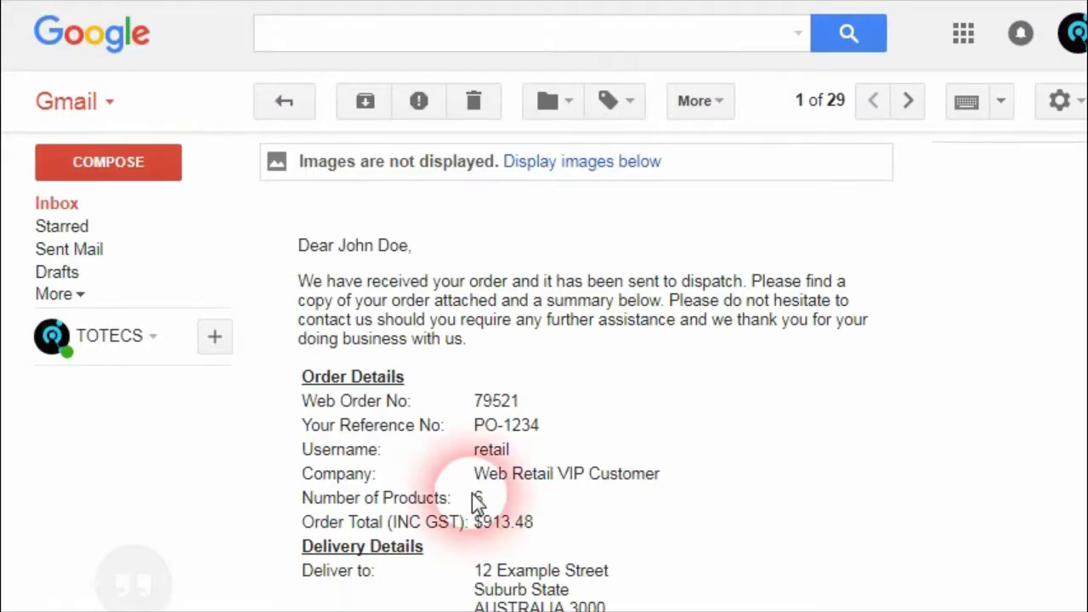
# Compare the received email's order, delivery and payment details with the message format's code and available format hooks
pyautogui.scroll(-3, 476, 503)
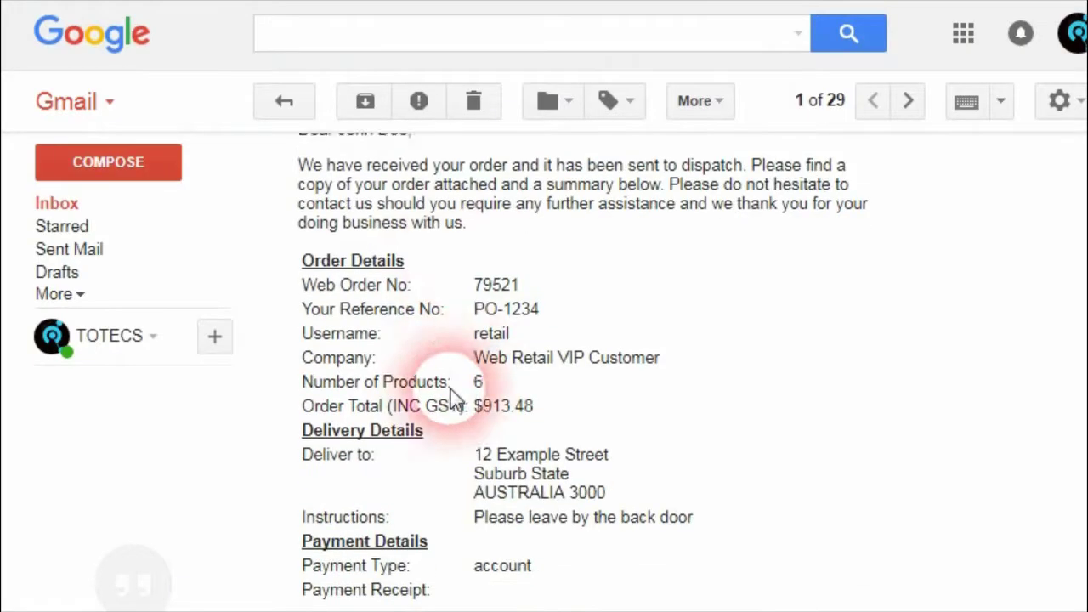
pyautogui.moveTo(328, 191); pyautogui.dragTo(693, 510)
pyautogui.click(580, 604)
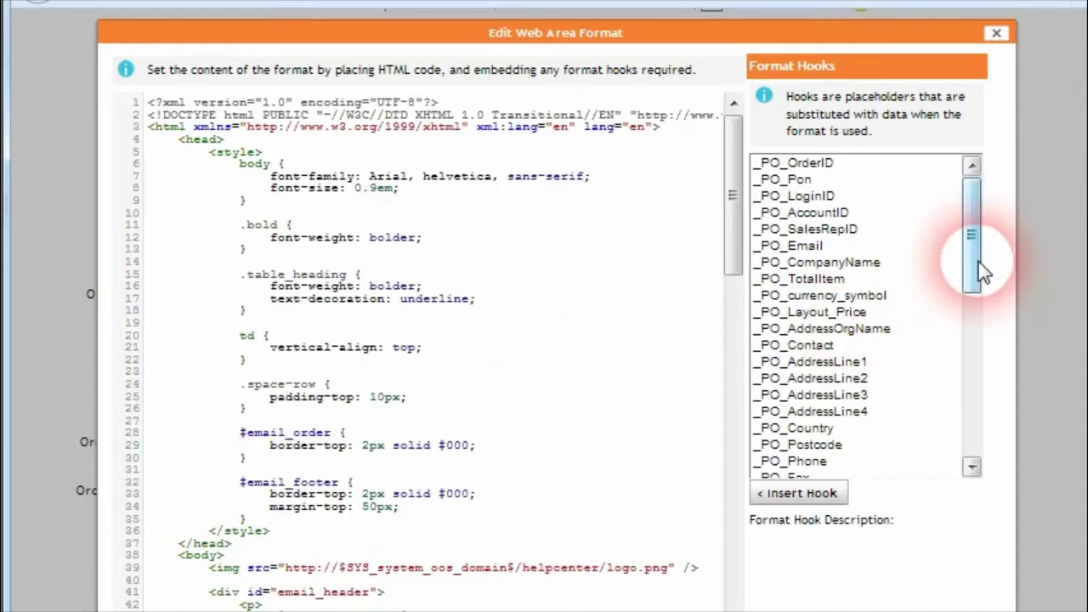
pyautogui.scroll(-10, 918, 340)
pyautogui.click(812, 499)
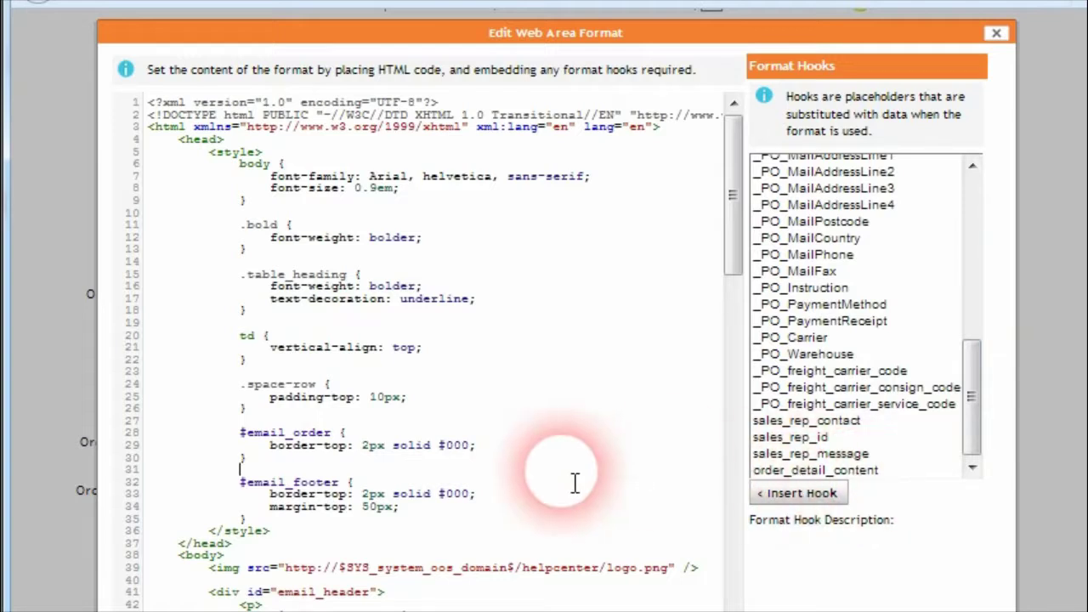
pyautogui.scroll(-10, 561, 510)
pyautogui.scroll(-5, 561, 502)
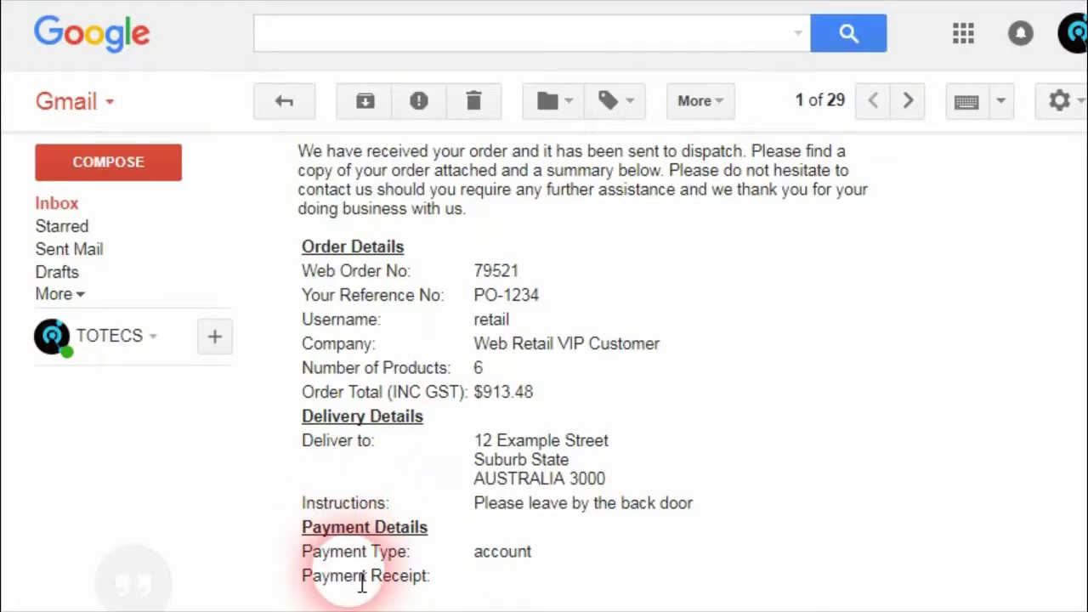
# Check the received email's payment details, organisation footer and PDF attachment in Gmail
pyautogui.scroll(-5, 401, 406)
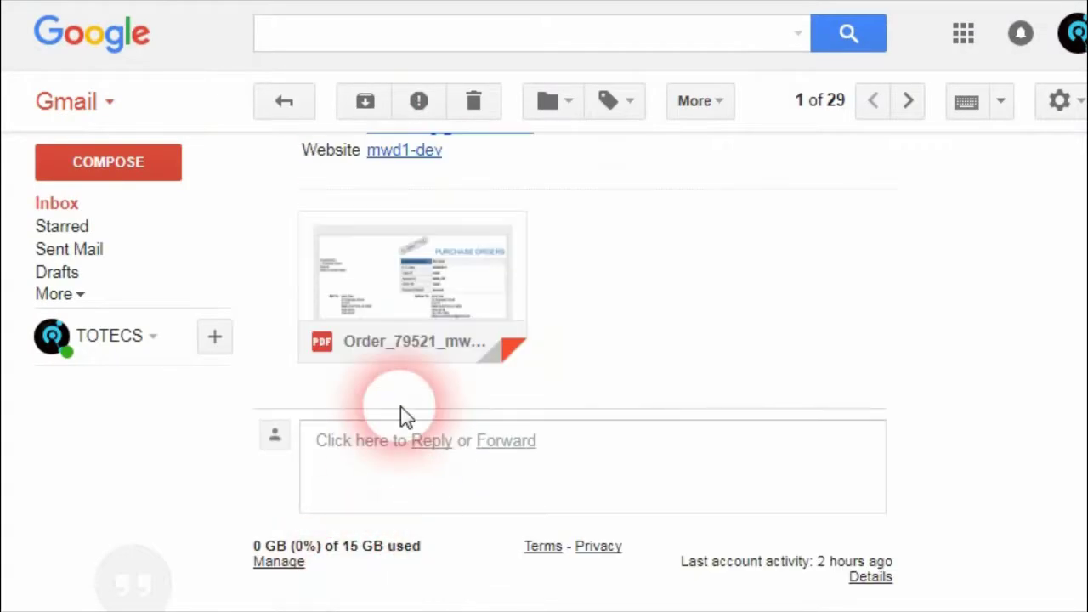
pyautogui.moveTo(387, 300)
pyautogui.scroll(3, 518, 408)
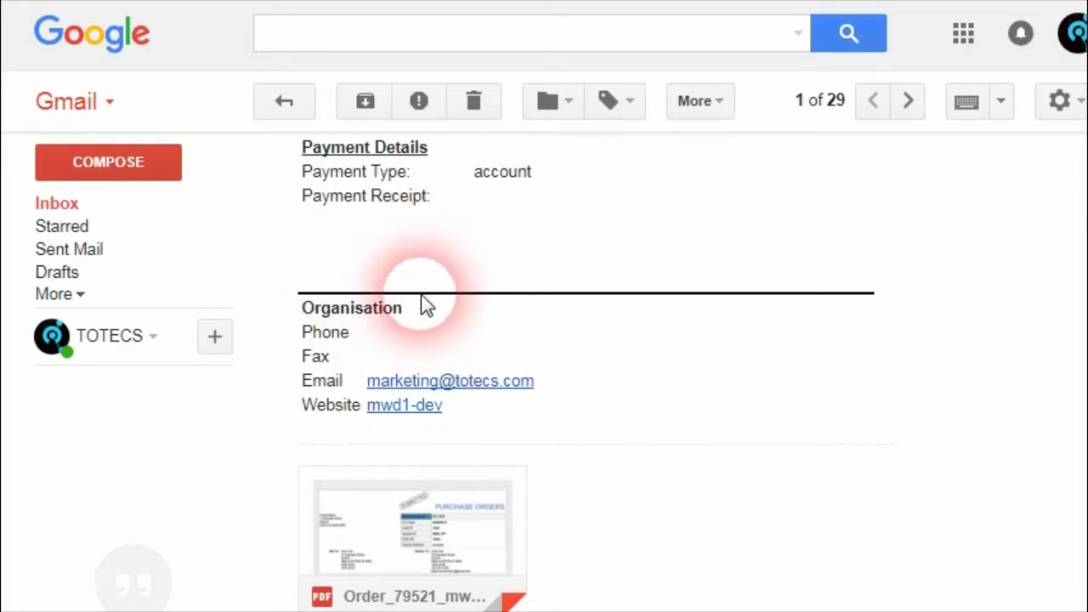
pyautogui.scroll(3, 425, 289)
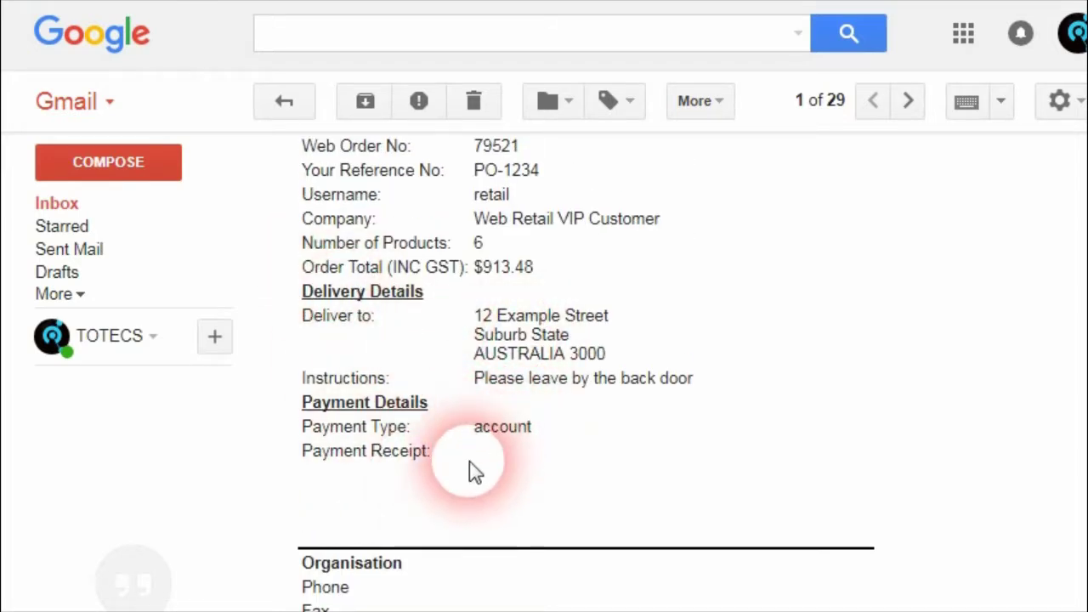
pyautogui.scroll(2, 469, 465)
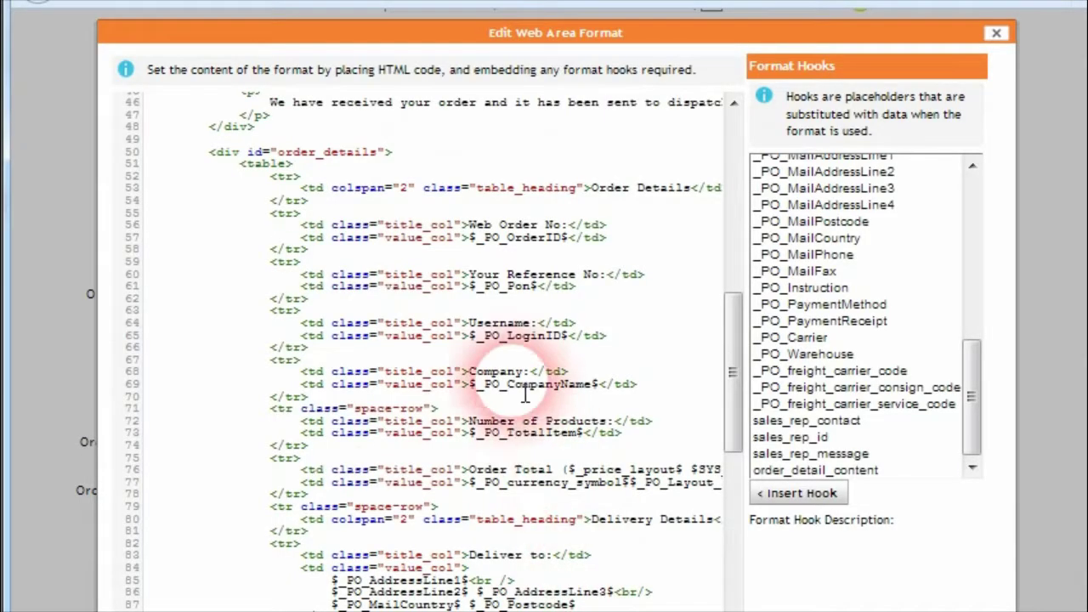
# Insert the order_detail_content hook on a new line above the email_footer div in the message format and save the format
pyautogui.scroll(-5, 425, 451)
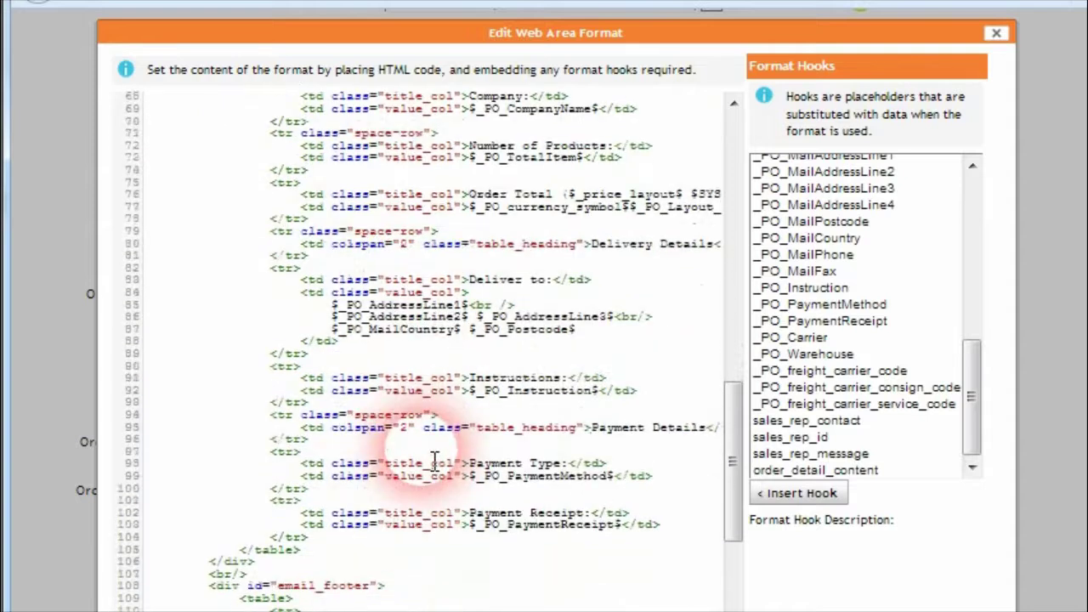
pyautogui.scroll(-5, 434, 459)
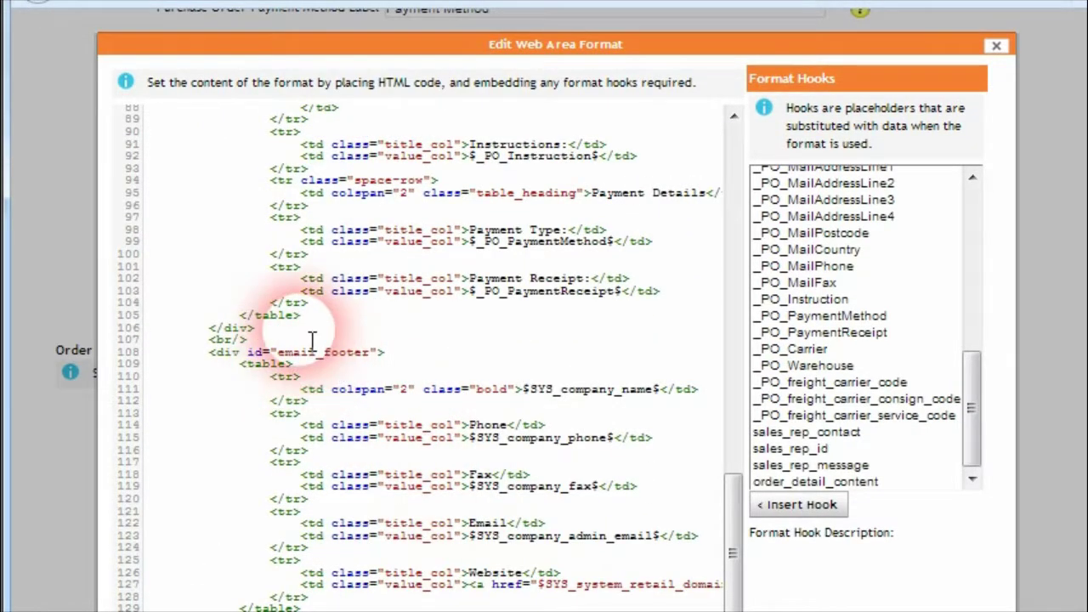
pyautogui.press('Return')
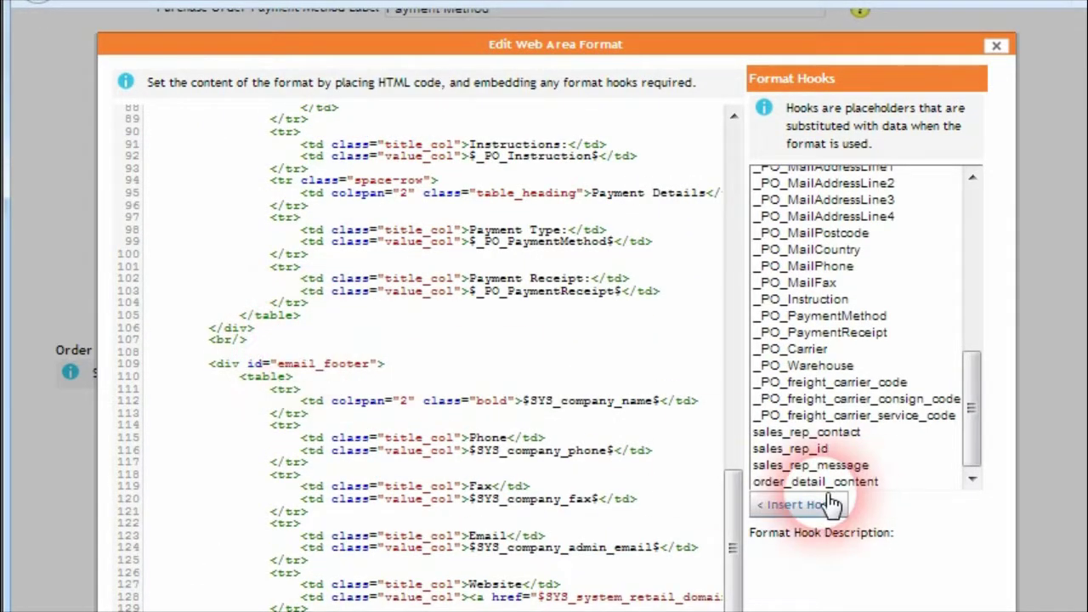
pyautogui.click(790, 481)
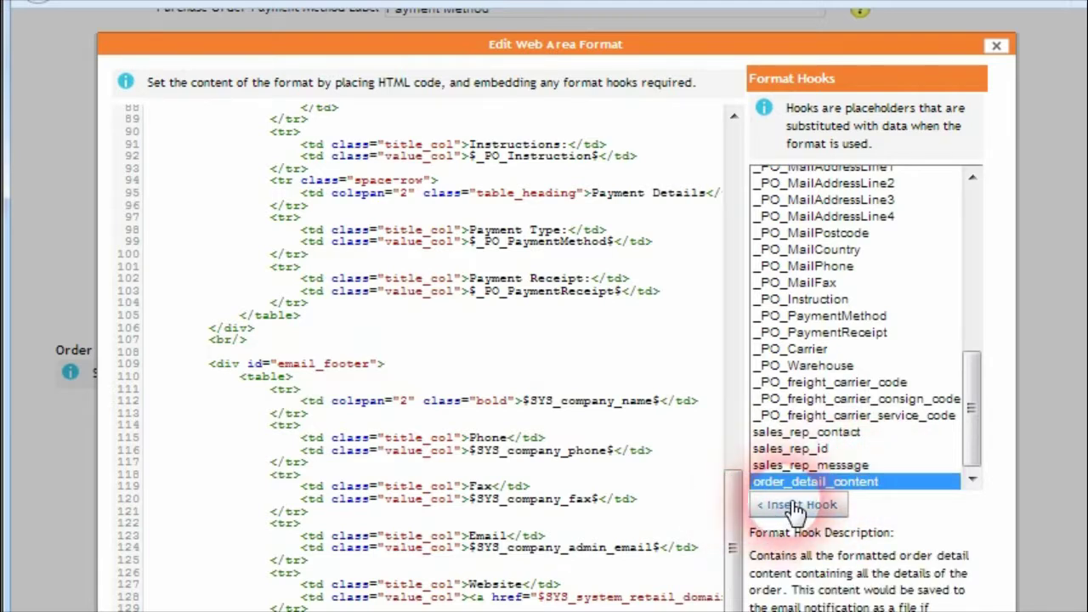
pyautogui.click(796, 505)
pyautogui.click(803, 611)
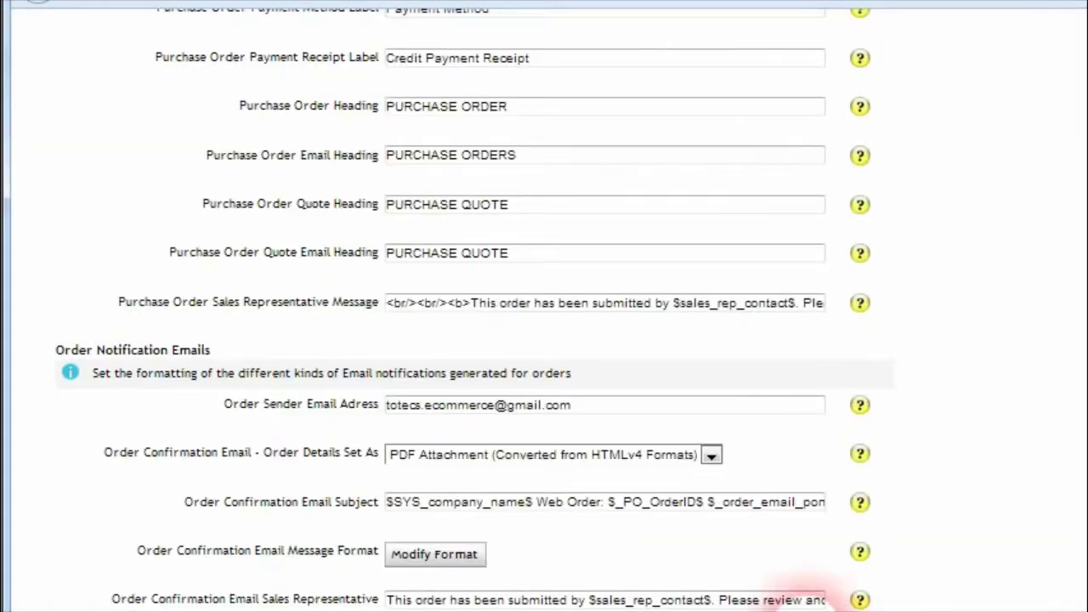
# In the Order Confirmation Email Order Detail Format, add a product table with $orders_product_records$, comment out the original layout and save it
pyautogui.scroll(-3, 318, 477)
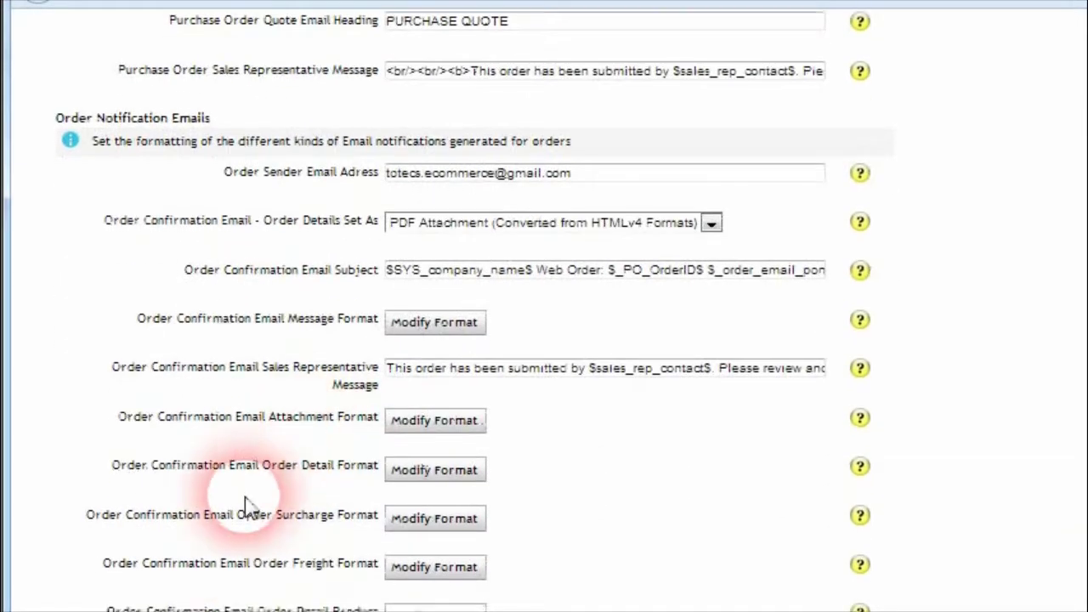
pyautogui.scroll(-2, 244, 501)
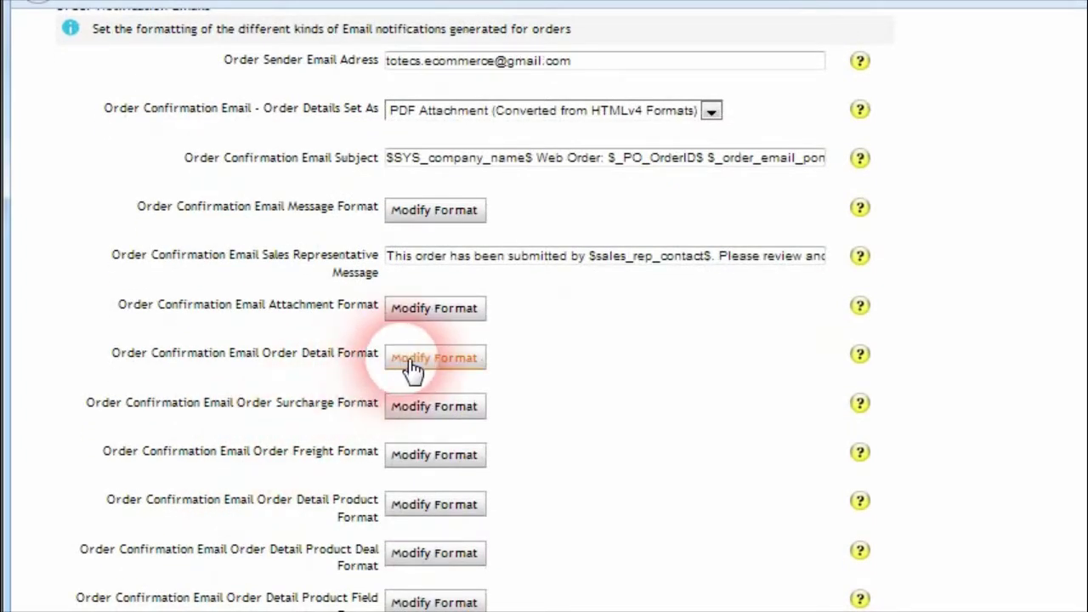
pyautogui.scroll(-2, 301, 433)
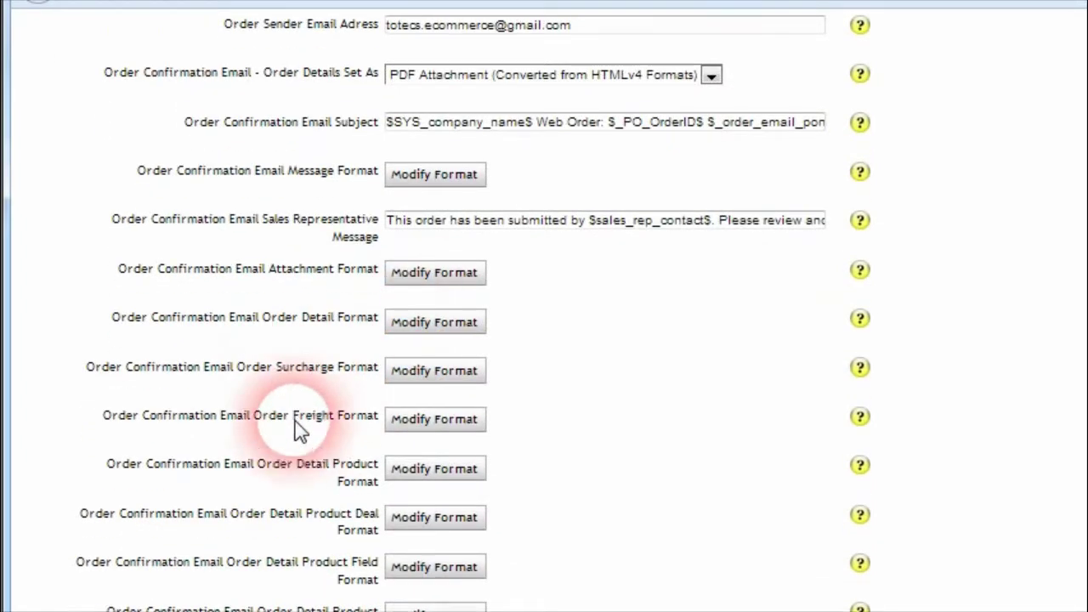
pyautogui.click(413, 247)
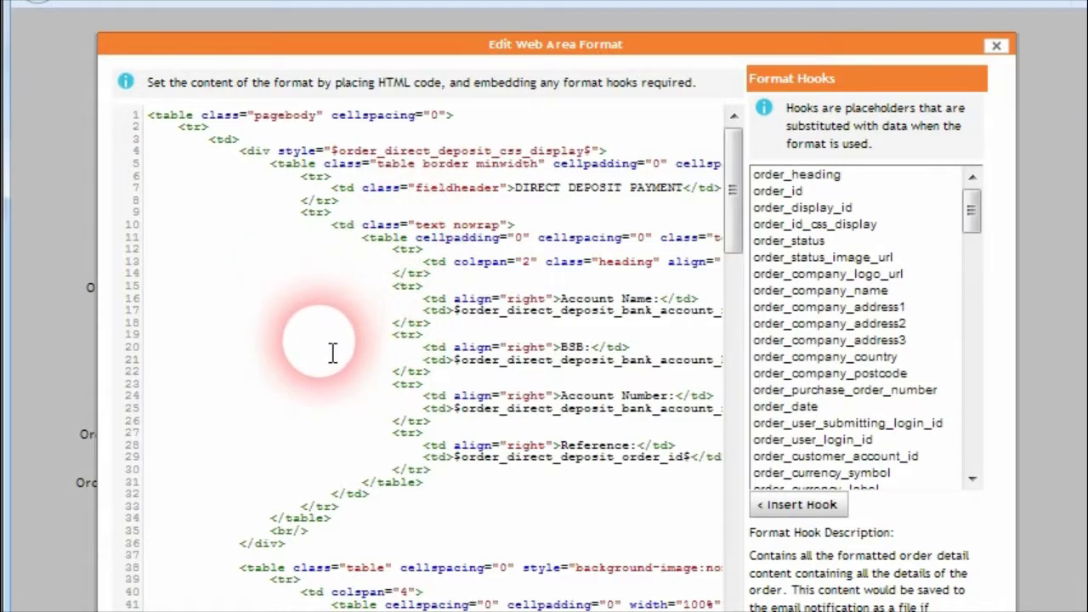
pyautogui.scroll(-15, 332, 352)
pyautogui.scroll(-17, 332, 357)
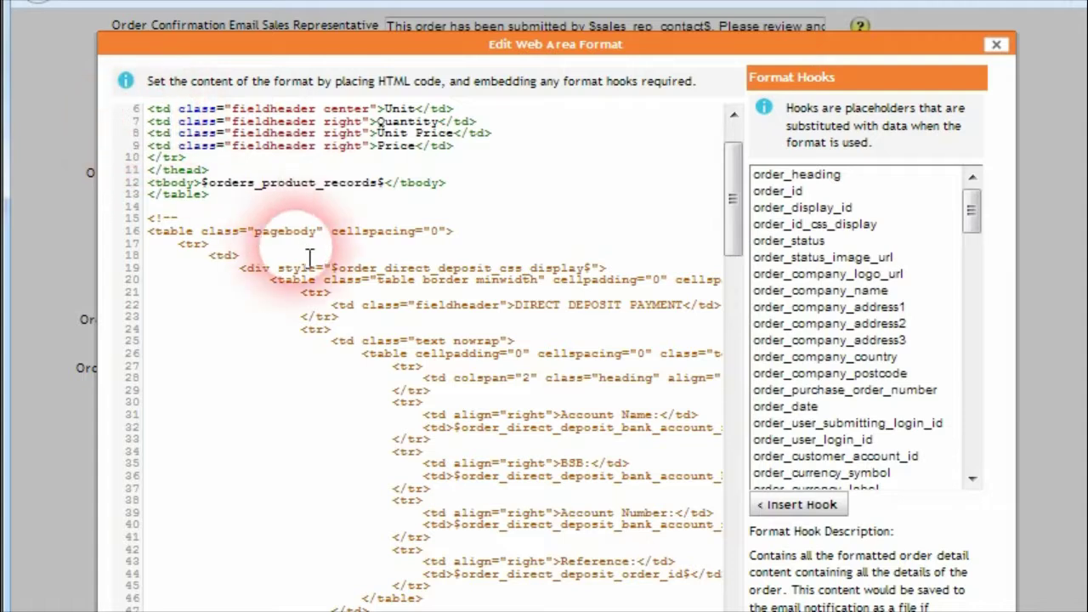
pyautogui.moveTo(733, 193); pyautogui.dragTo(729, 147)
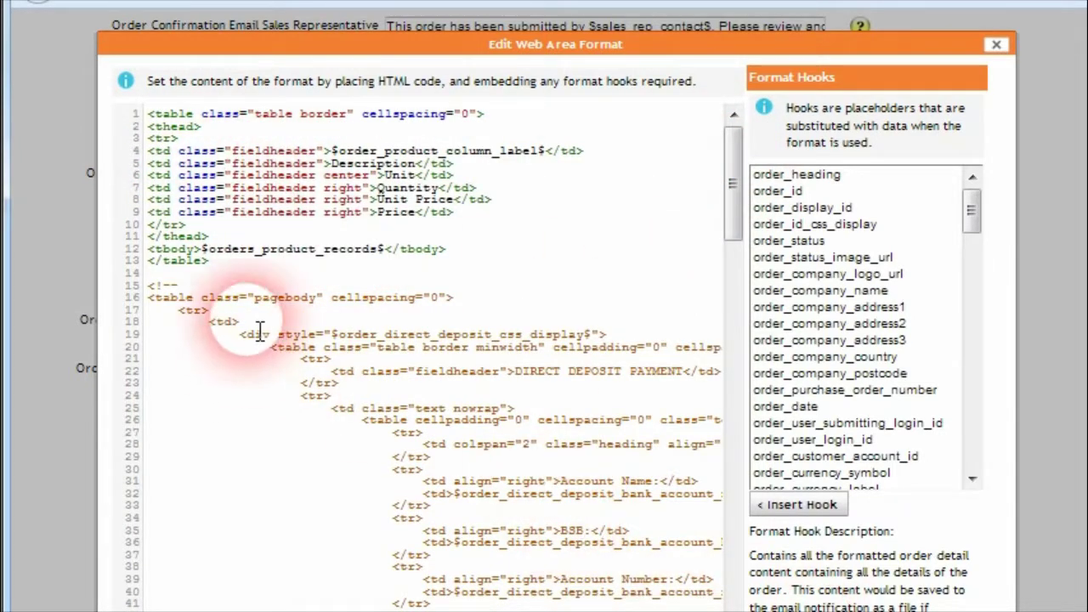
pyautogui.click(661, 573)
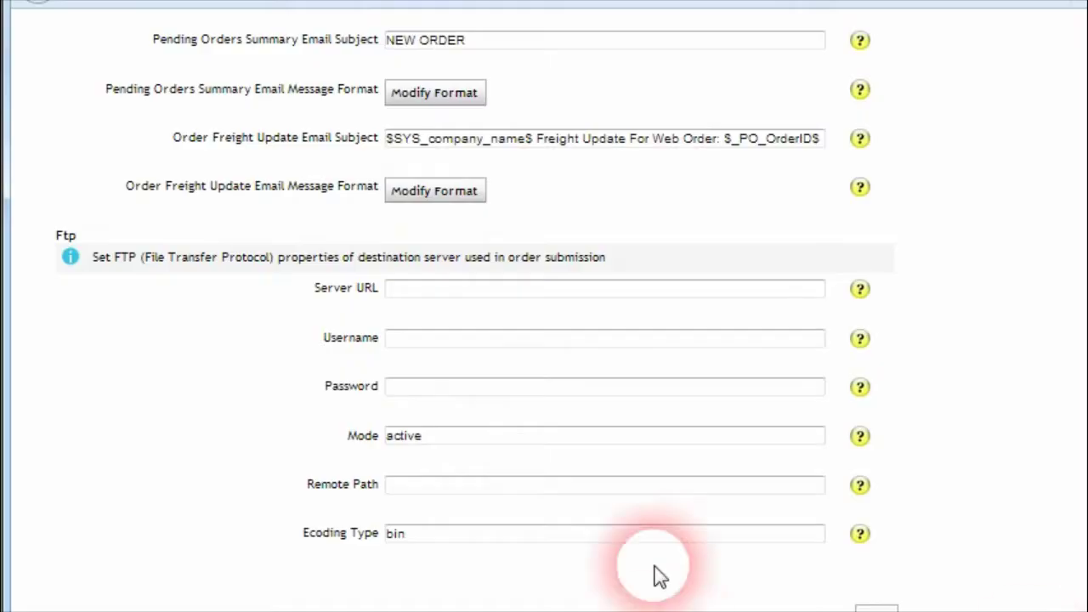
# Save the modified order settings
pyautogui.scroll(-1, 661, 573)
pyautogui.click(808, 472)
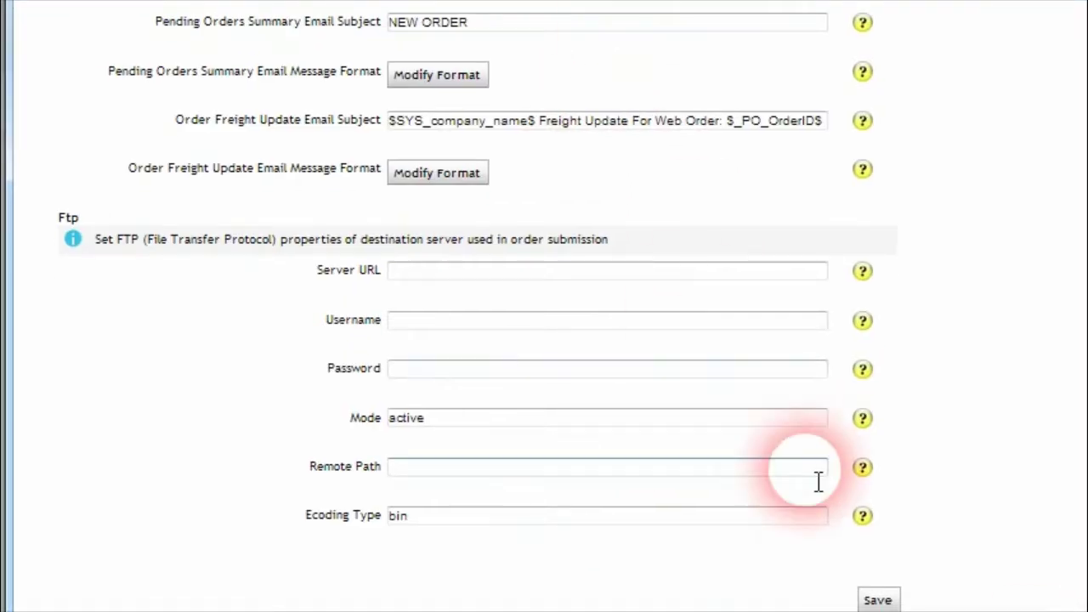
pyautogui.click(877, 600)
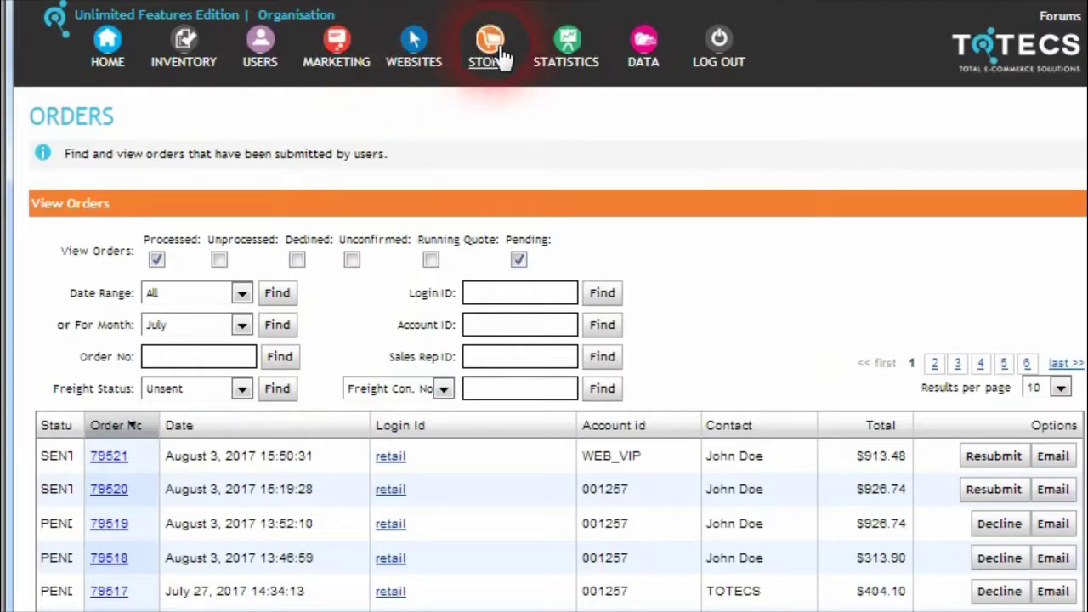
# Resend the newest order's confirmation email from the store's Orders list
pyautogui.moveTo(491, 46)
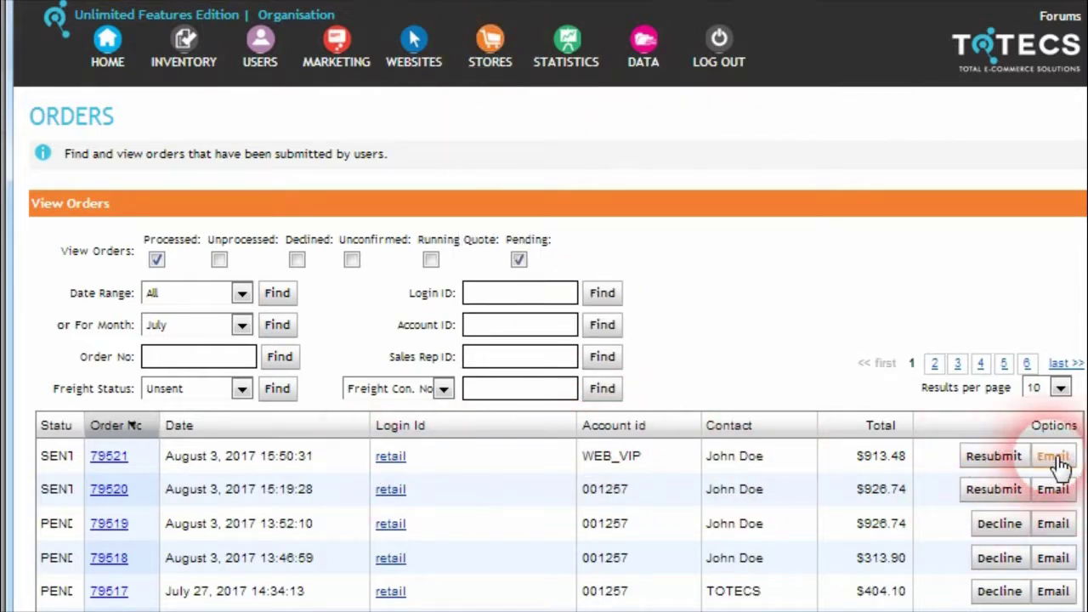
pyautogui.click(1054, 457)
pyautogui.click(643, 436)
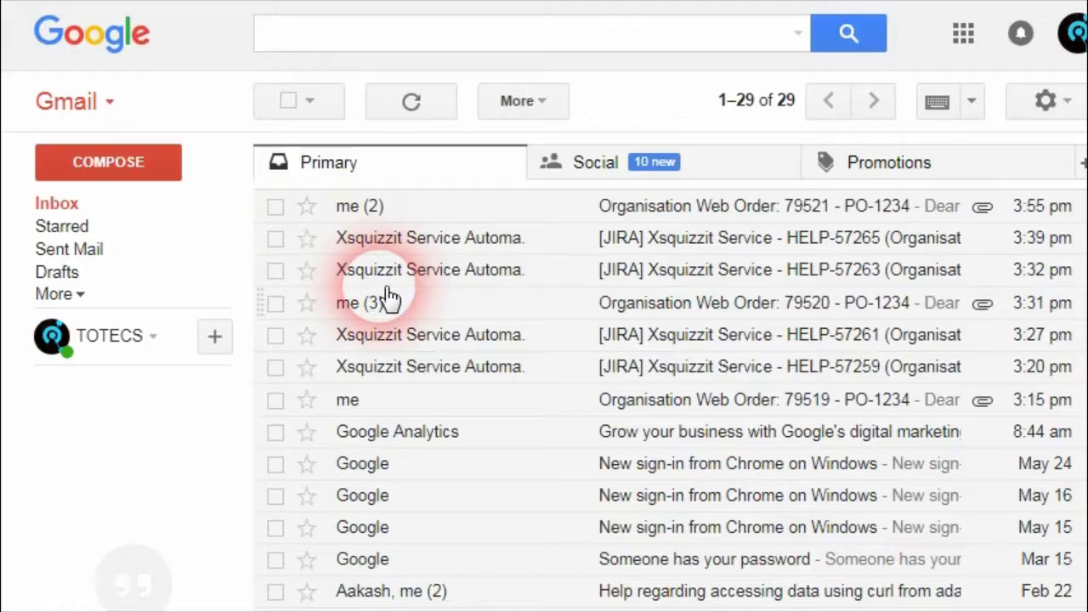
# Open the newest Organisation Web Order email in Gmail and examine the product lines below its payment details
pyautogui.click(386, 210)
pyautogui.scroll(-2, 409, 219)
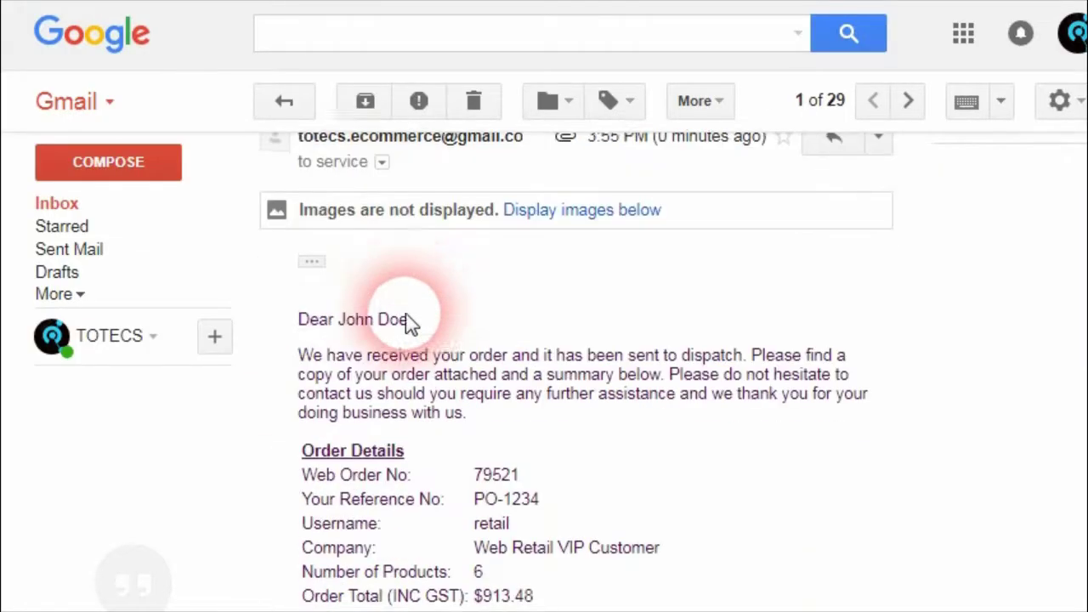
pyautogui.scroll(-3, 360, 267)
pyautogui.scroll(2, 412, 299)
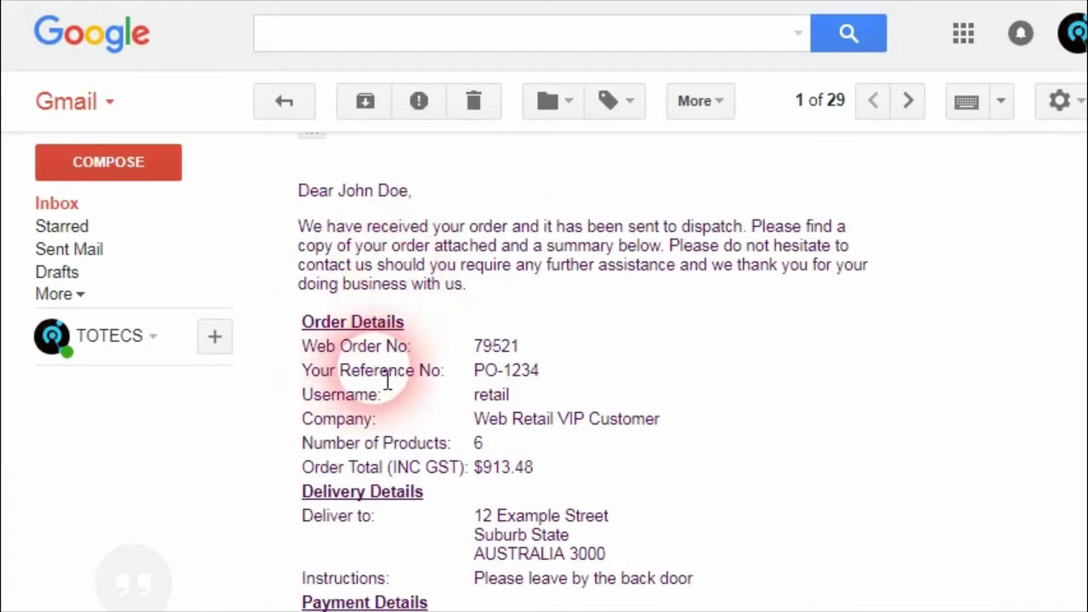
pyautogui.scroll(-4, 388, 374)
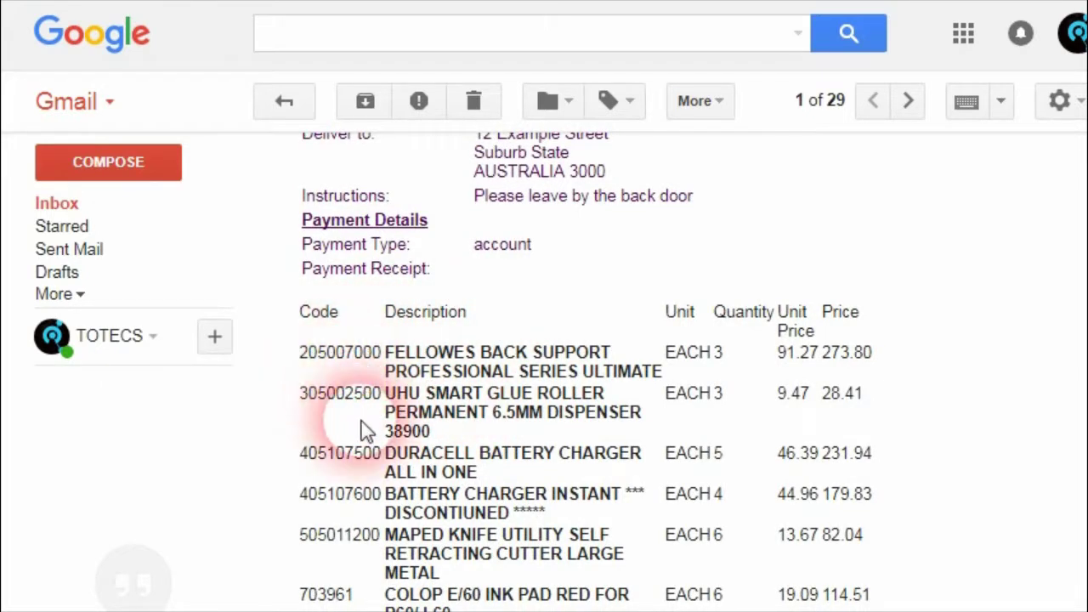
pyautogui.scroll(-1, 357, 484)
pyautogui.scroll(1, 522, 461)
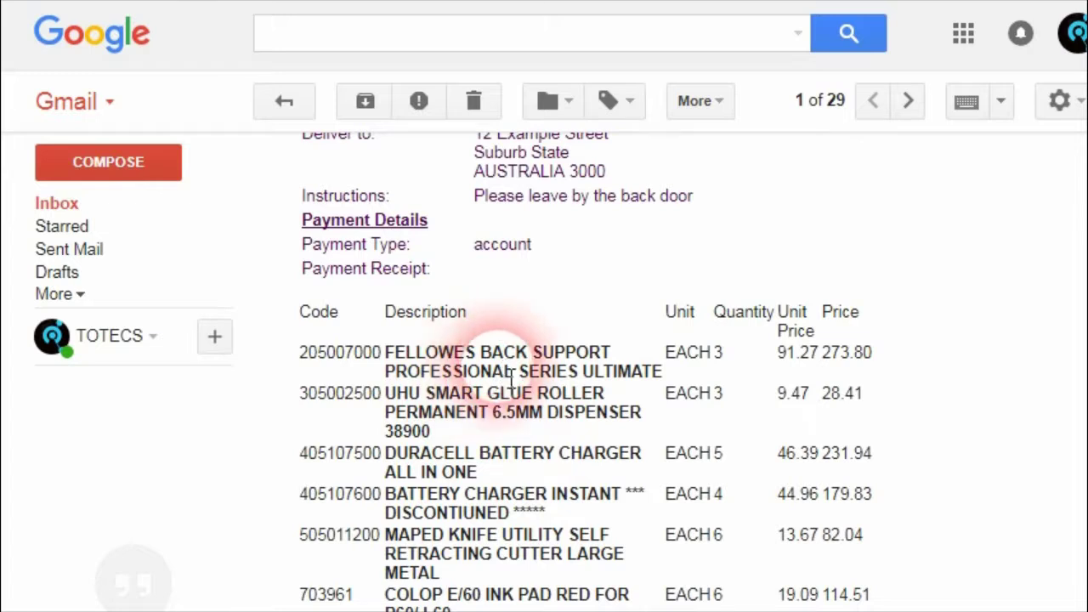
pyautogui.scroll(-1, 1082, 498)
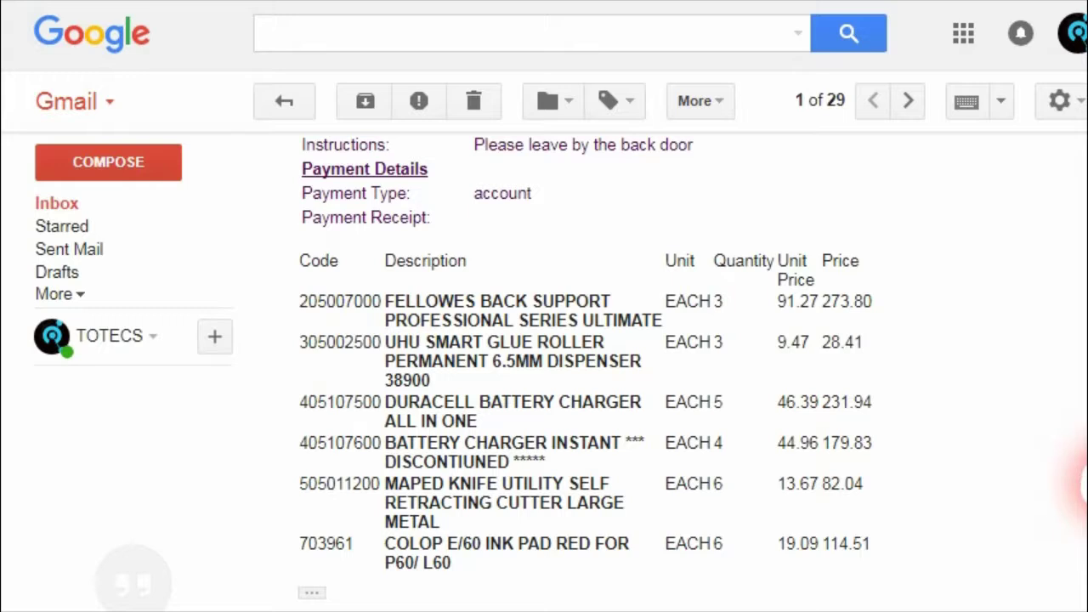
# Review the email from its introductory message through the product table to the attached order PDF
pyautogui.scroll(1, 1084, 480)
pyautogui.scroll(10, 1084, 481)
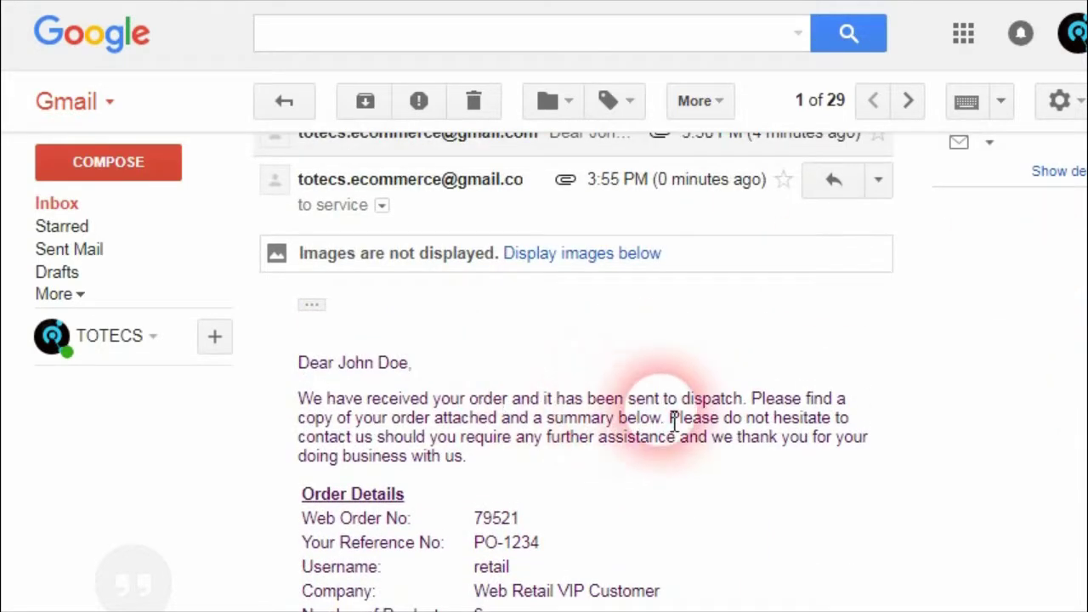
pyautogui.scroll(-7, 1084, 357)
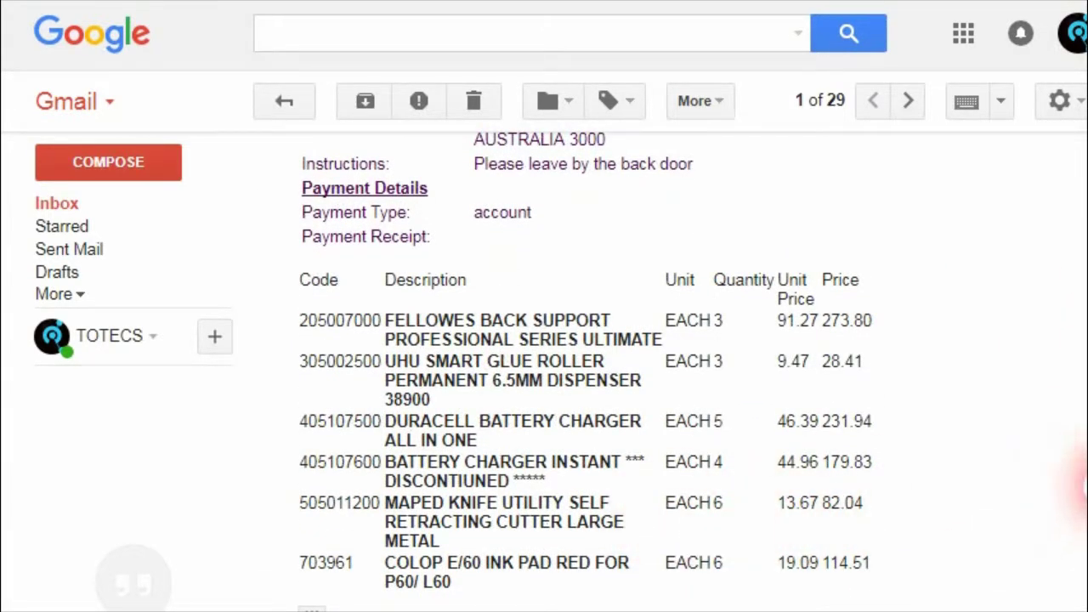
pyautogui.scroll(-4, 1080, 476)
pyautogui.moveTo(400, 457)
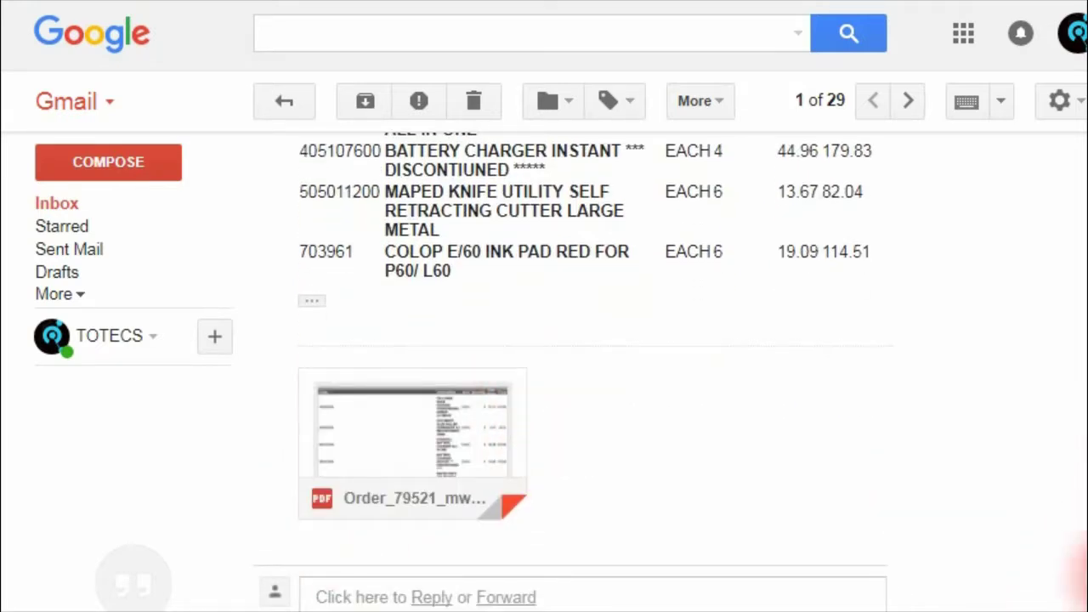
pyautogui.scroll(1, 448, 502)
pyautogui.moveTo(448, 502)
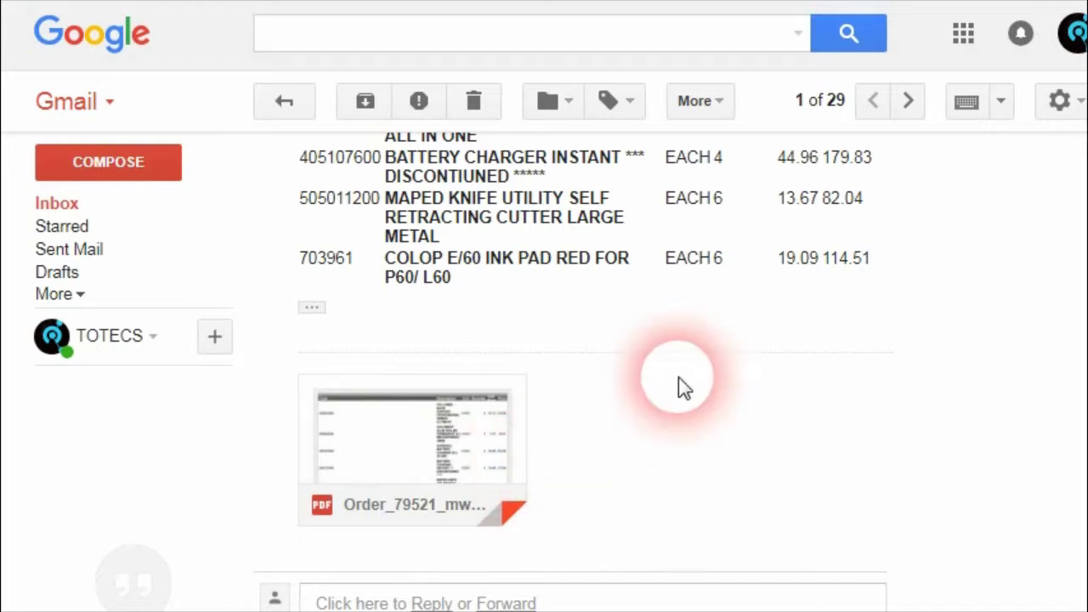
pyautogui.scroll(1, 678, 479)
pyautogui.scroll(-1, 518, 489)
pyautogui.scroll(1, 671, 459)
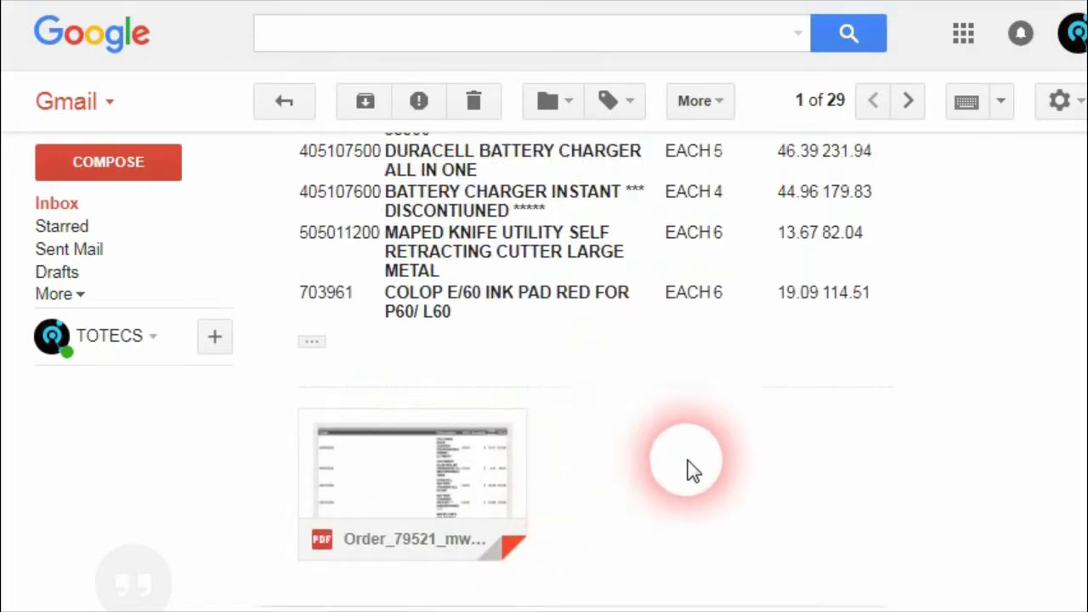
pyautogui.scroll(-1, 569, 408)
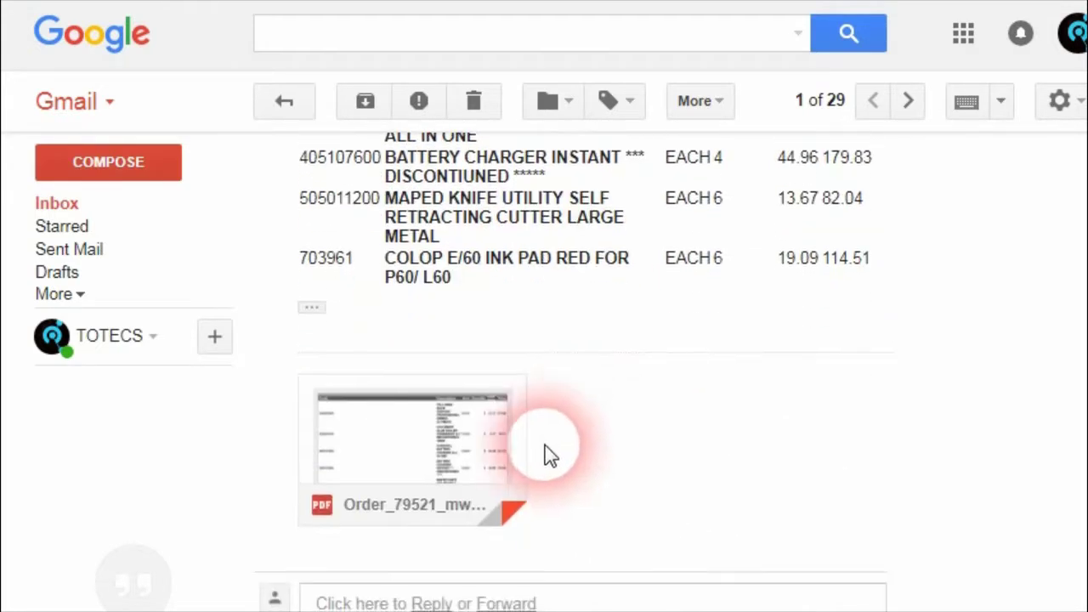
# Preview the order PDF attached to the email, then return to the message
pyautogui.moveTo(338, 418)
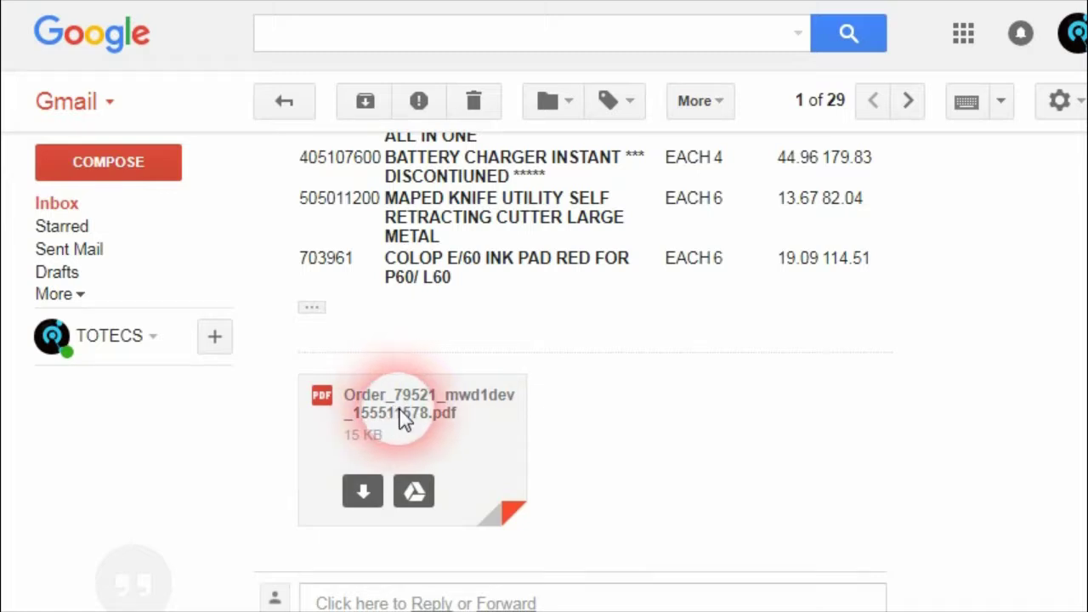
pyautogui.click(404, 421)
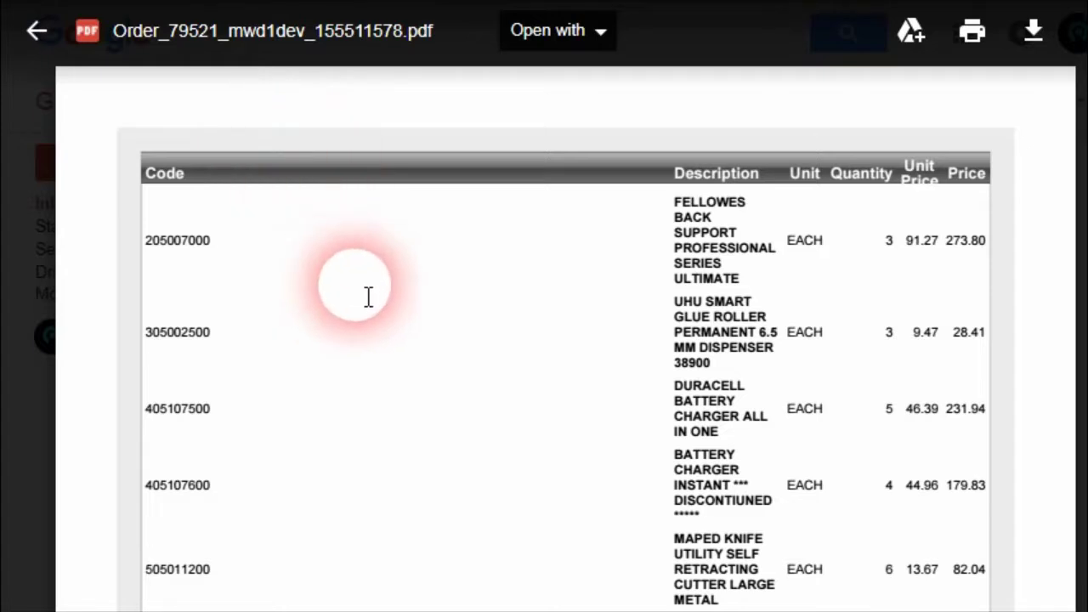
pyautogui.click(36, 39)
# Review the email's delivery details, payment details and product lines down to the PDF attachment
pyautogui.scroll(3, 417, 340)
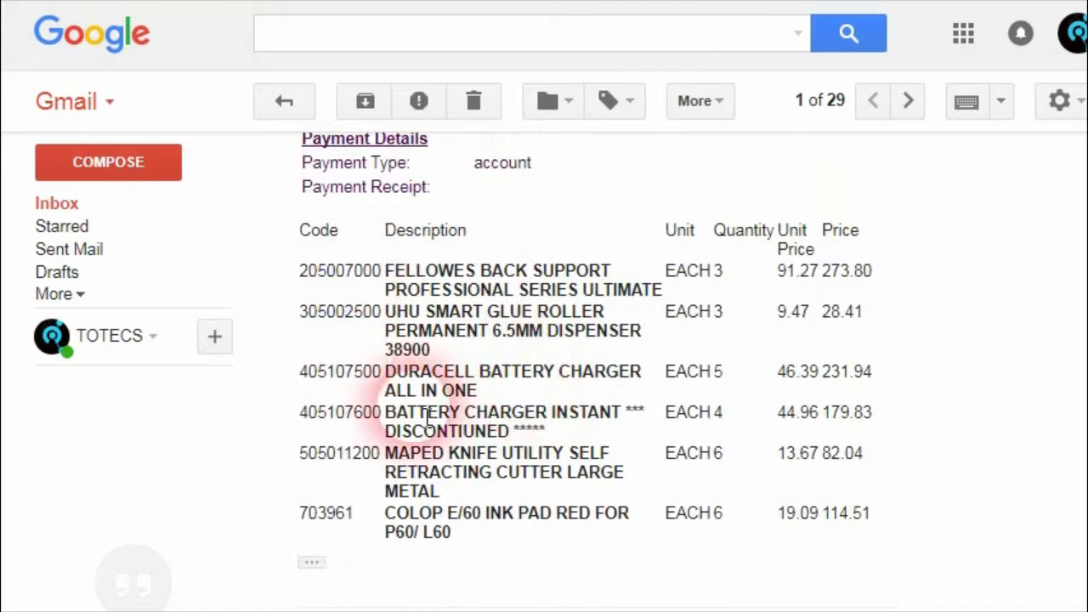
pyautogui.scroll(6, 485, 388)
pyautogui.scroll(-5, 396, 456)
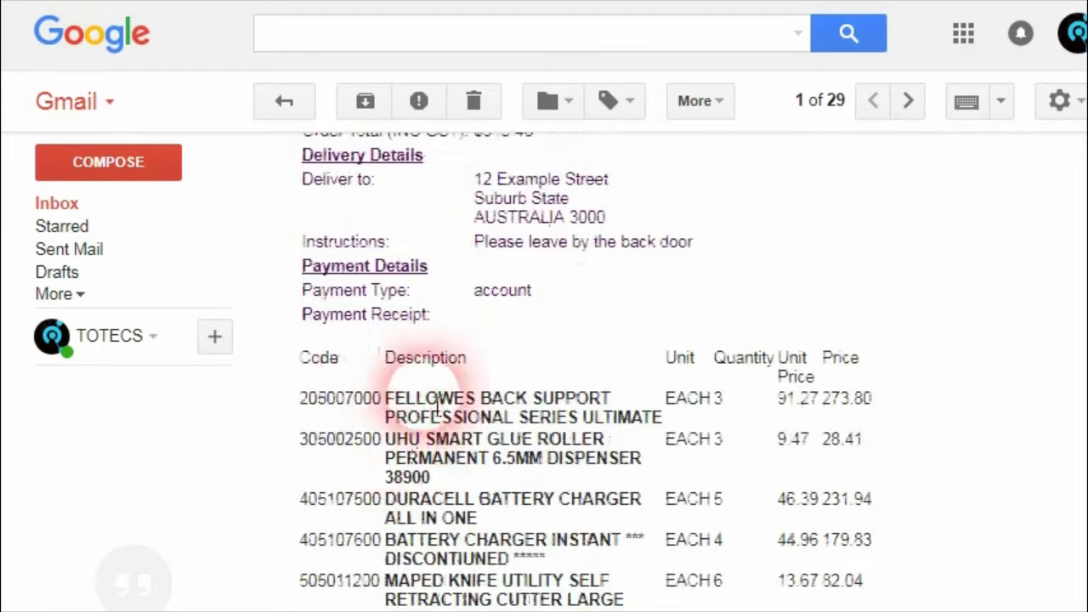
pyautogui.scroll(-3, 437, 408)
pyautogui.scroll(-1, 638, 425)
pyautogui.moveTo(429, 443)
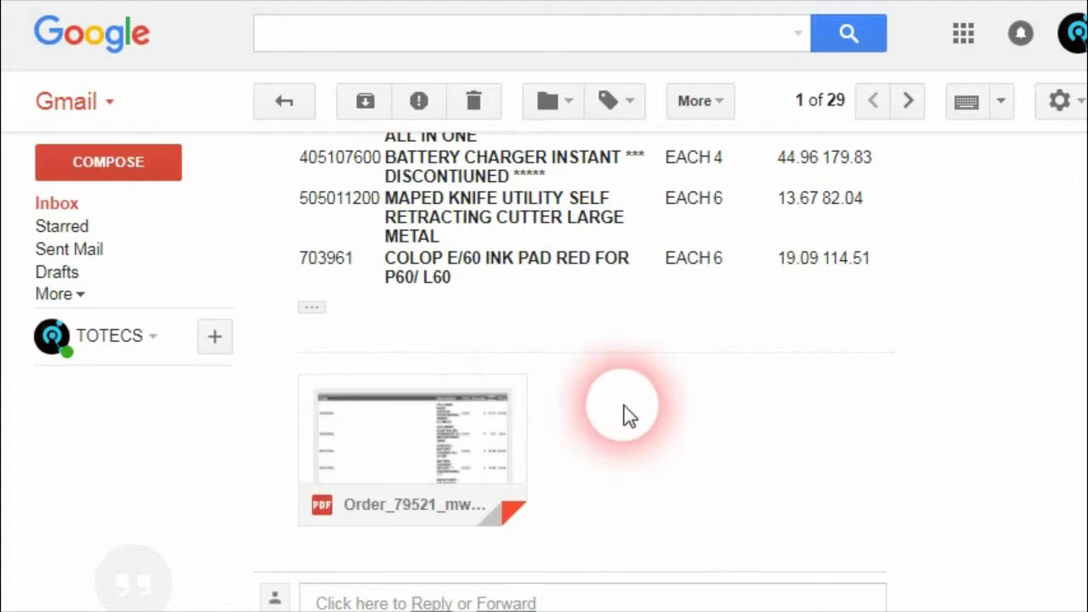
pyautogui.moveTo(445, 418)
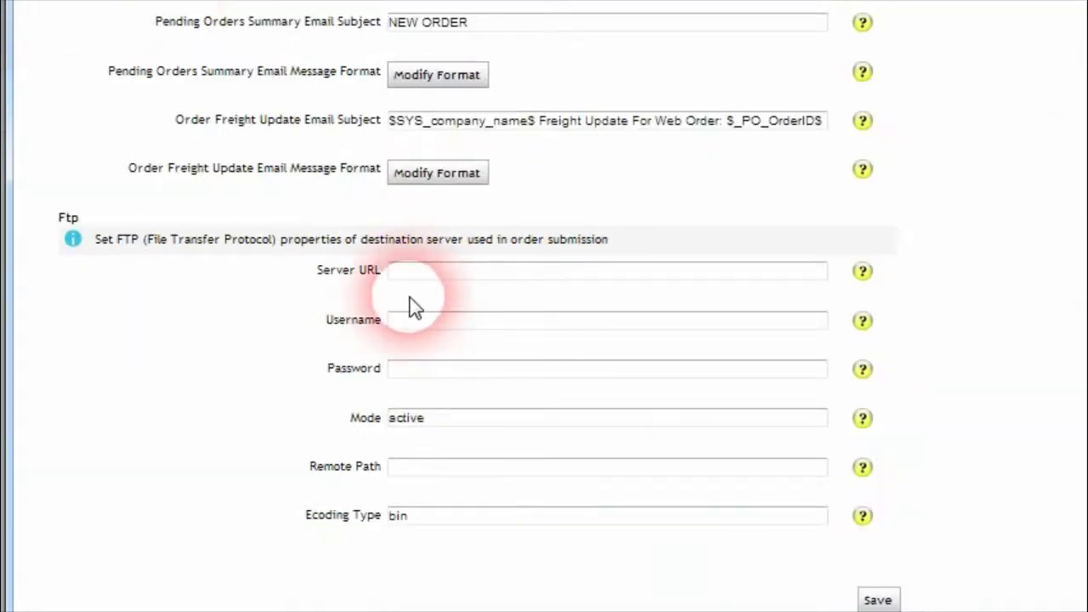
# Switch to the order settings and examine the choices for how order details are set in the order confirmation email
pyautogui.scroll(15, 413, 306)
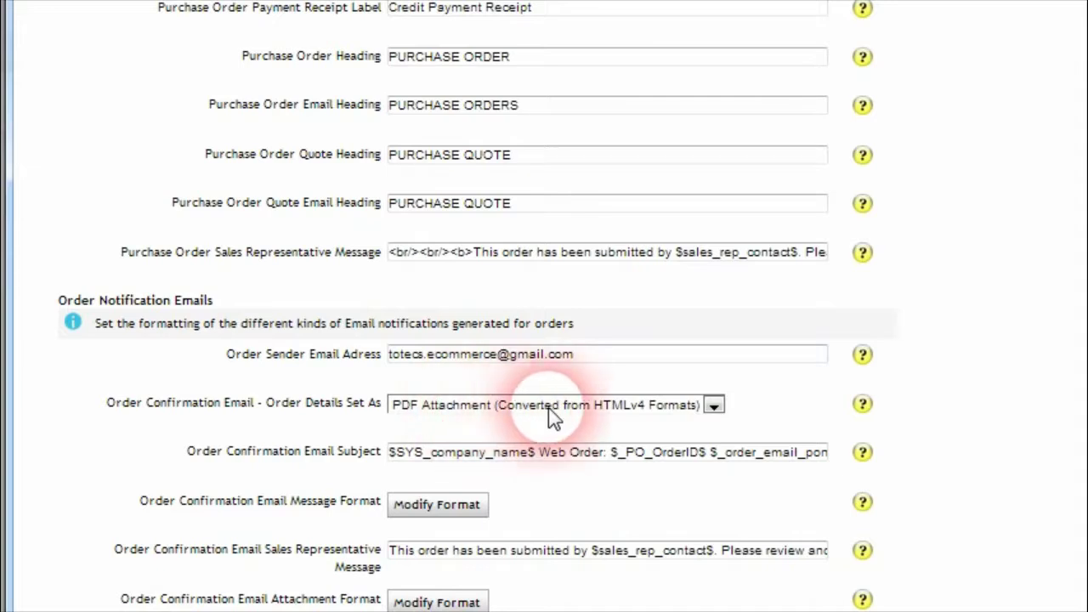
pyautogui.click(600, 409)
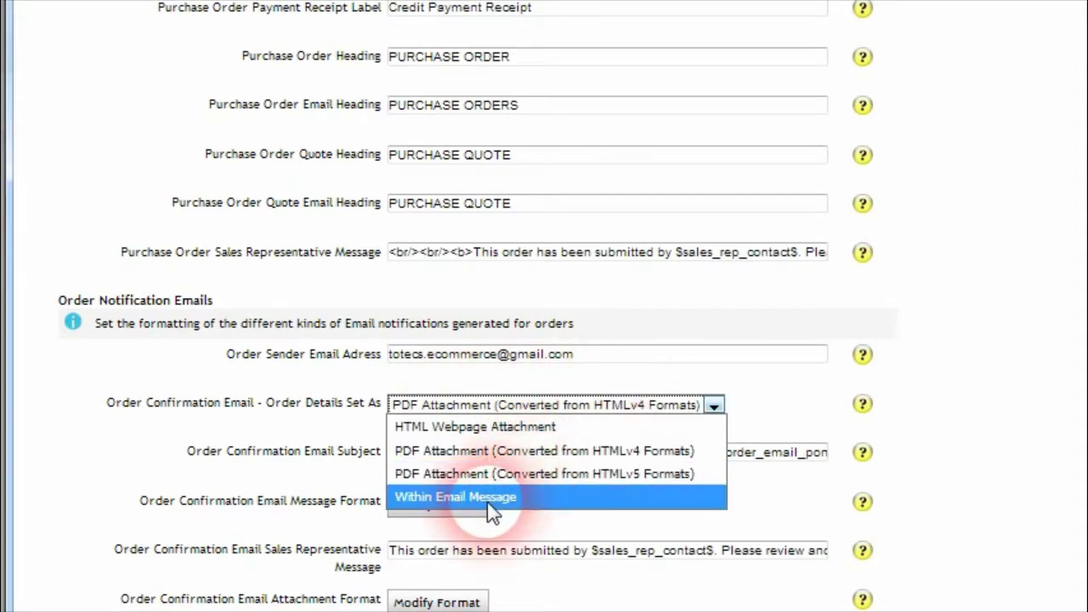
pyautogui.click(740, 450)
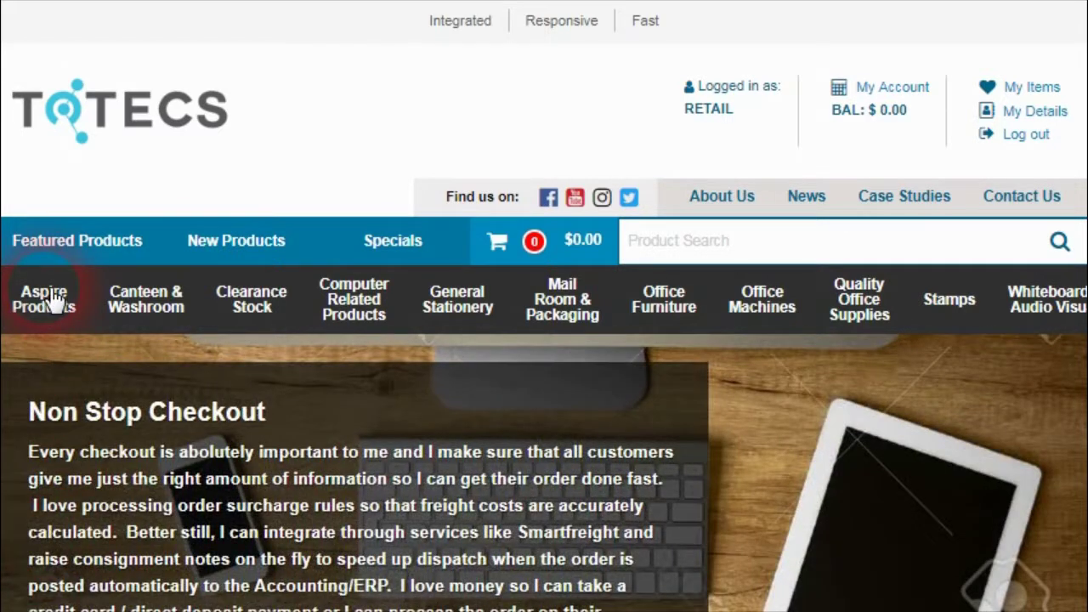
# Open the Aspire Products category on the TOTECS storefront and bring its product listing into view
pyautogui.click(53, 299)
pyautogui.scroll(-3, 406, 480)
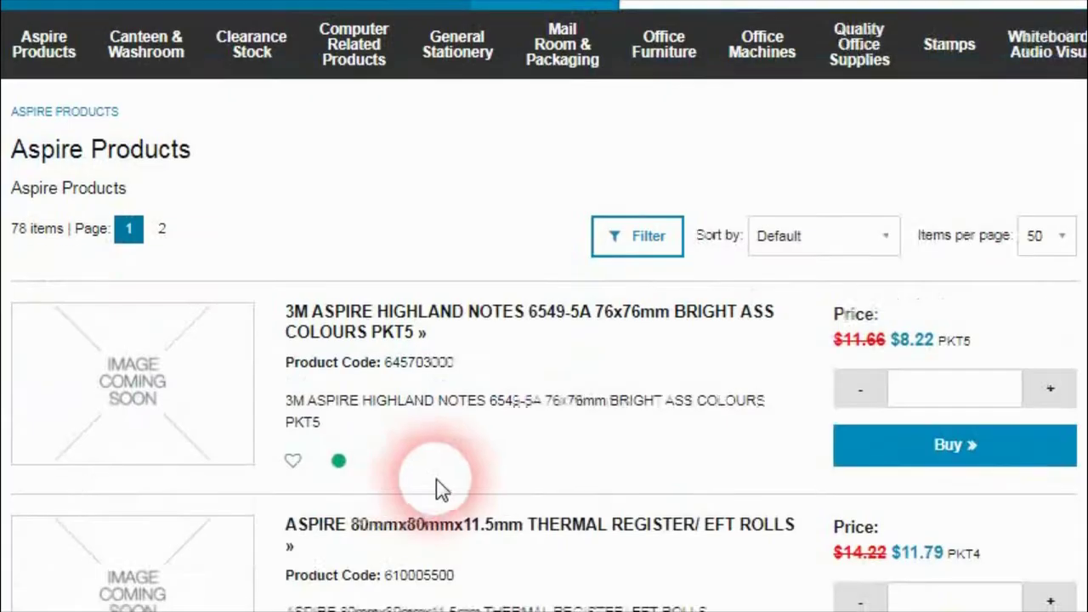
pyautogui.scroll(-3, 1081, 95)
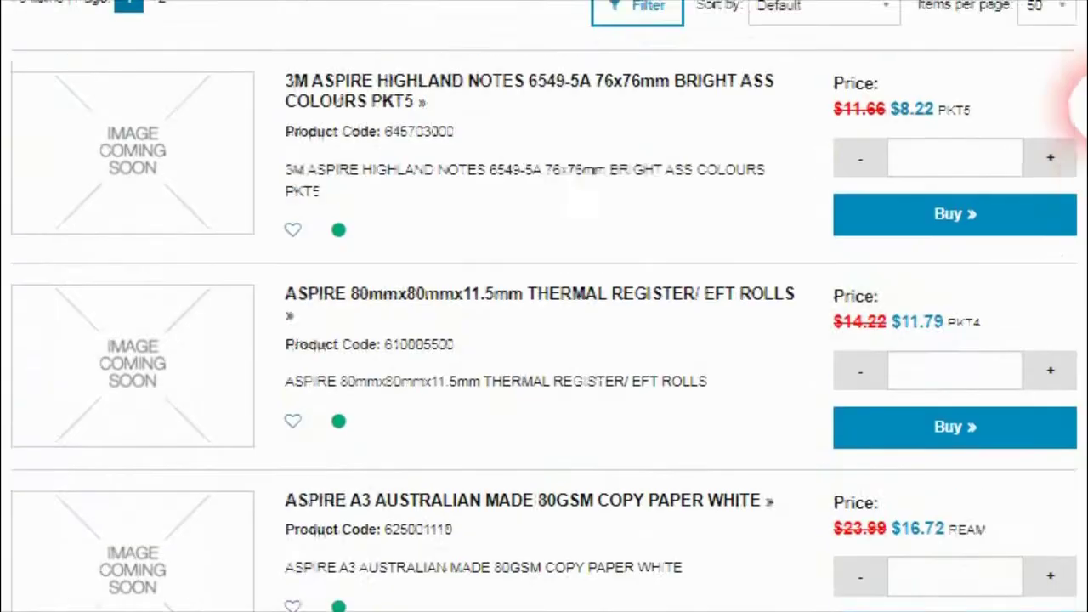
pyautogui.scroll(1, 1082, 106)
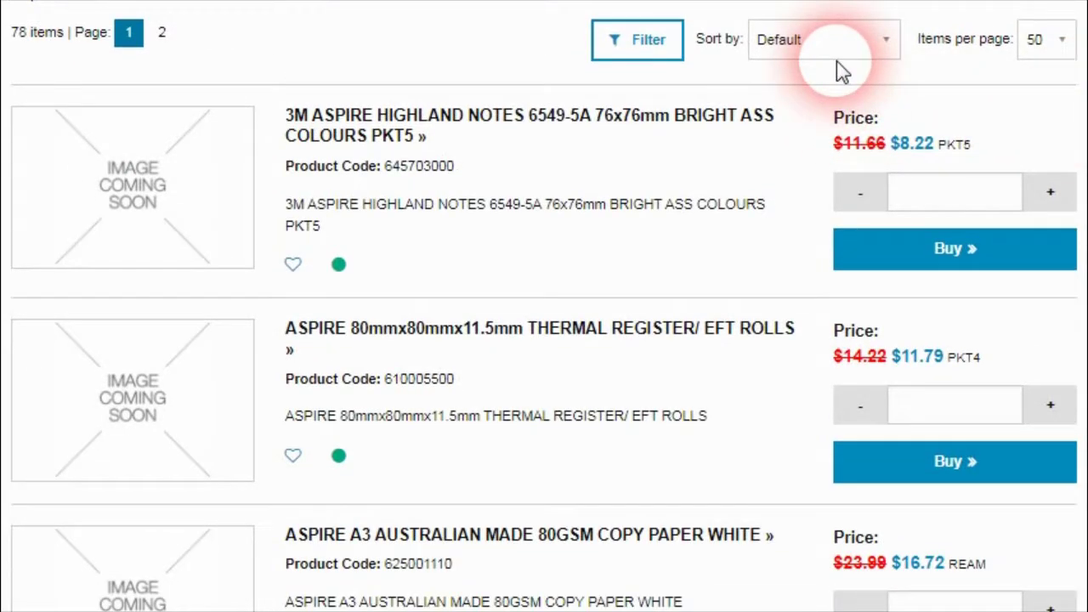
# Examine the available sort options and look through the Aspire Products in their default order
pyautogui.click(836, 61)
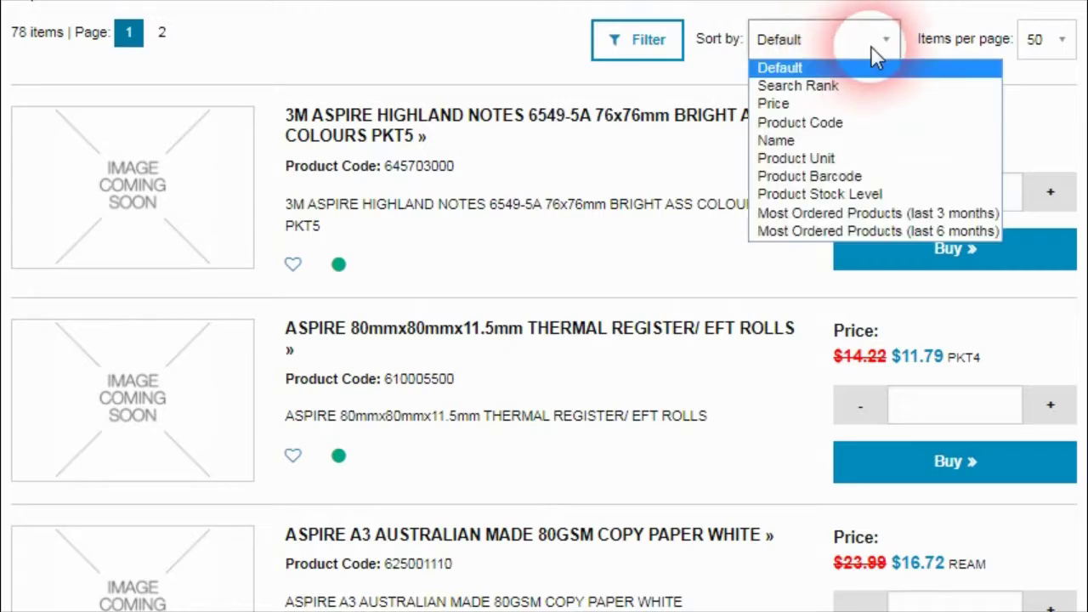
pyautogui.click(917, 52)
pyautogui.scroll(-5, 923, 377)
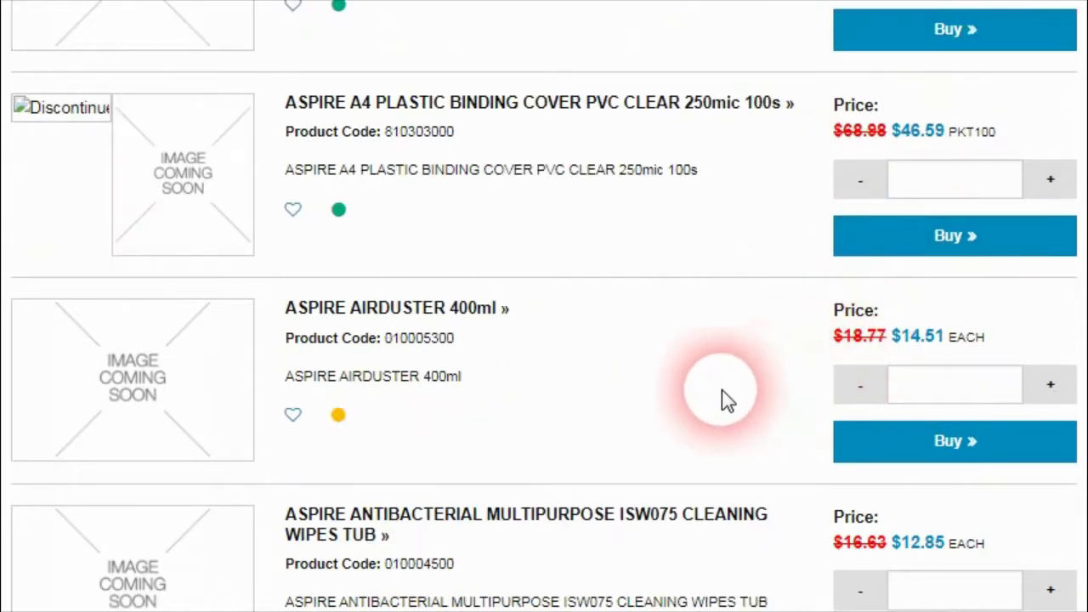
pyautogui.scroll(10, 723, 404)
pyautogui.scroll(-6, 727, 407)
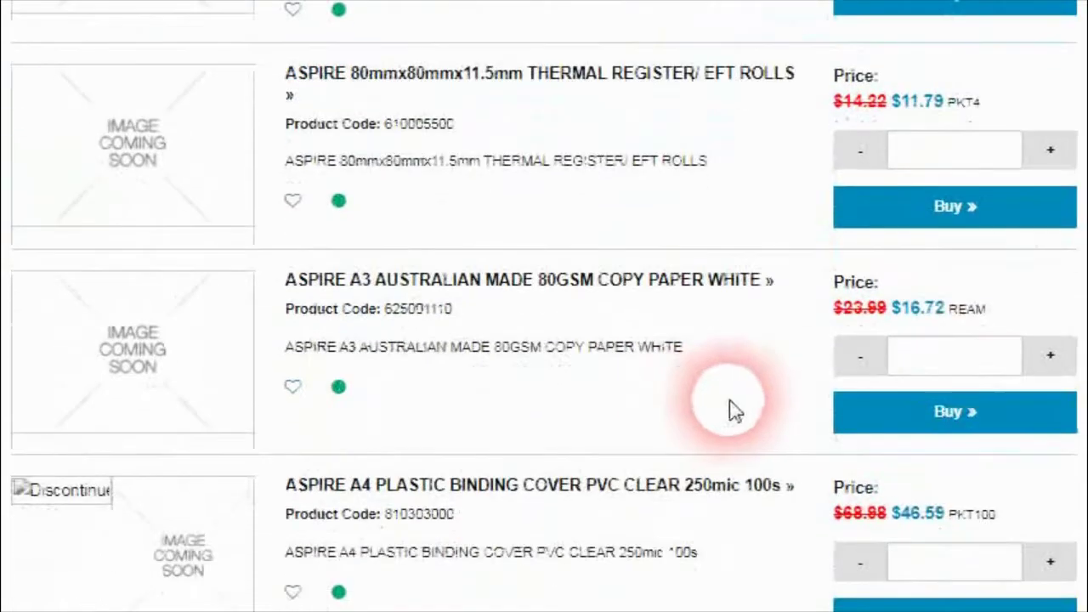
pyautogui.scroll(-1, 739, 408)
pyautogui.scroll(6, 753, 408)
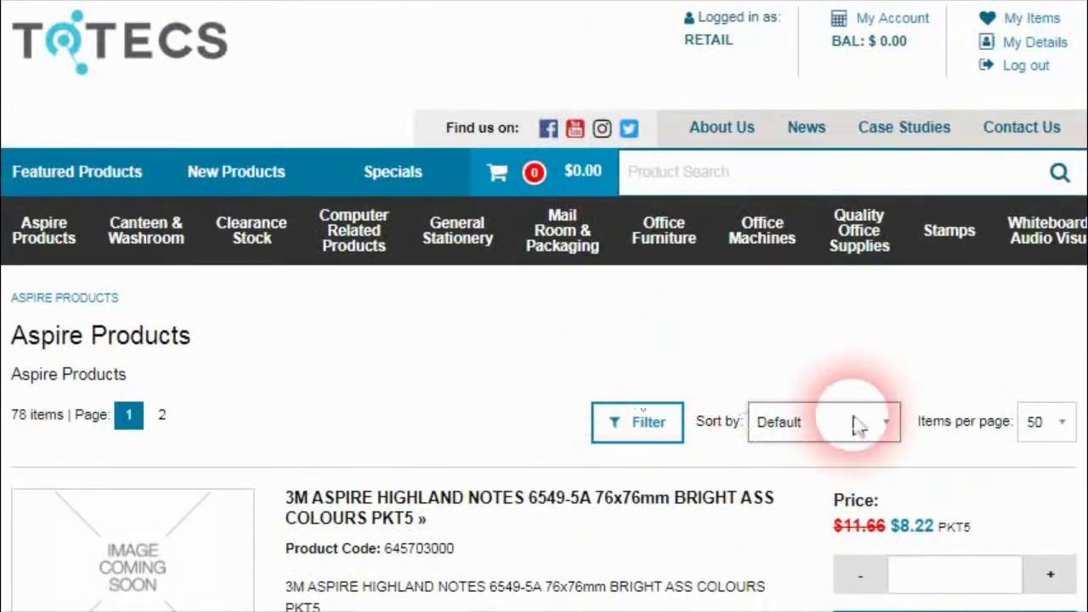
# Sort the Aspire Products listing by Price and look through the reordered products
pyautogui.click(890, 429)
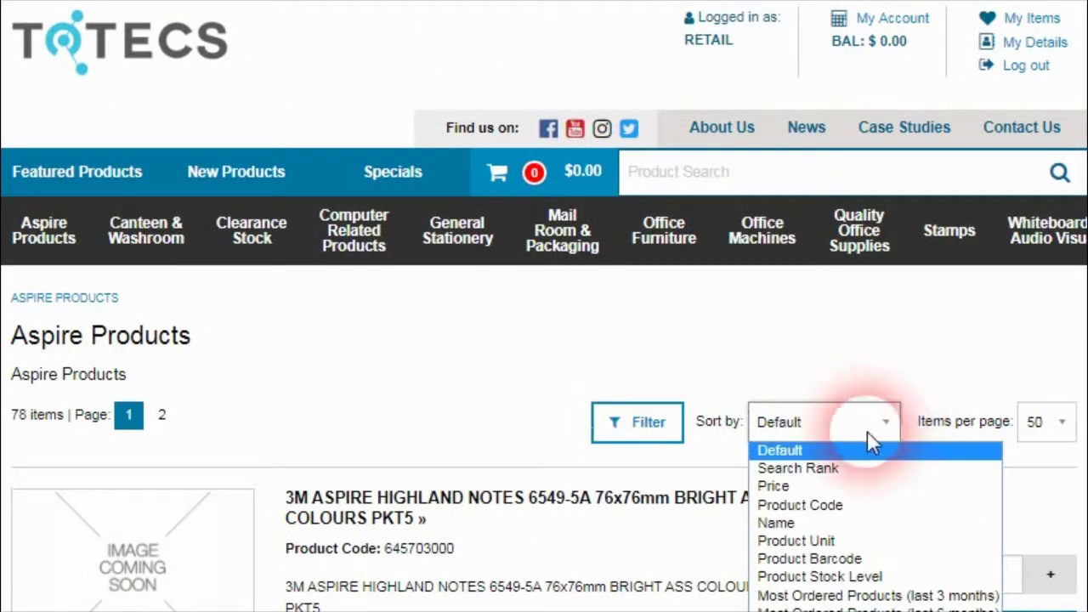
pyautogui.click(799, 488)
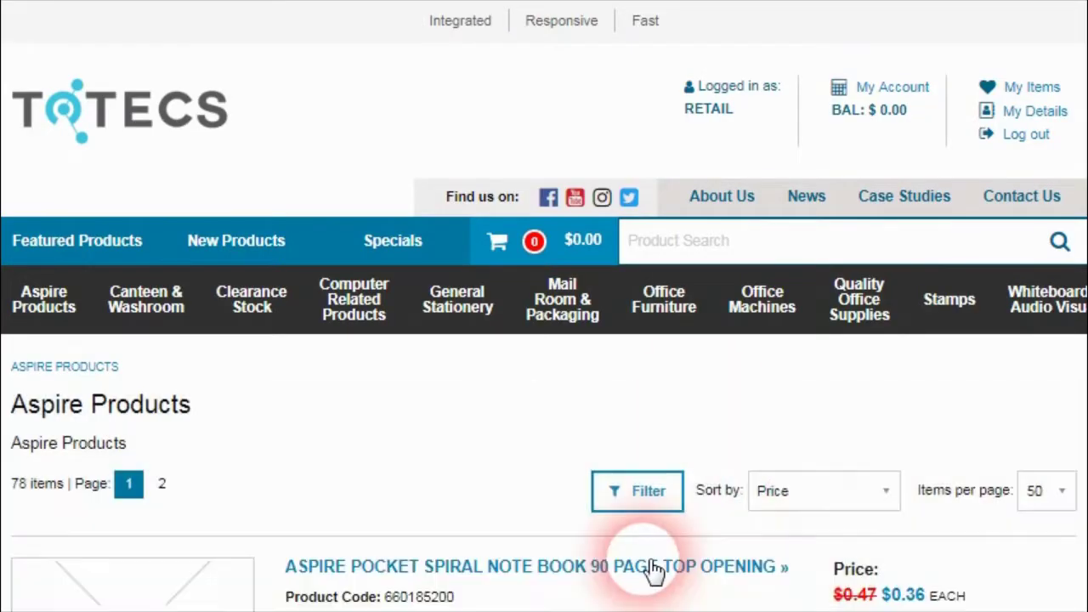
pyautogui.scroll(-3, 653, 571)
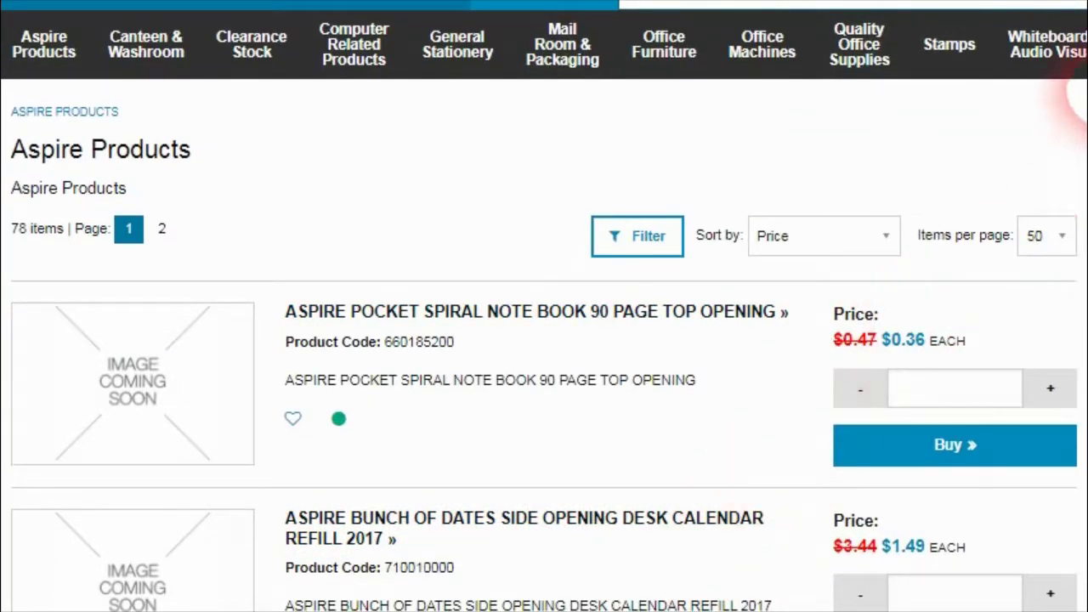
pyautogui.scroll(-2, 544, 306)
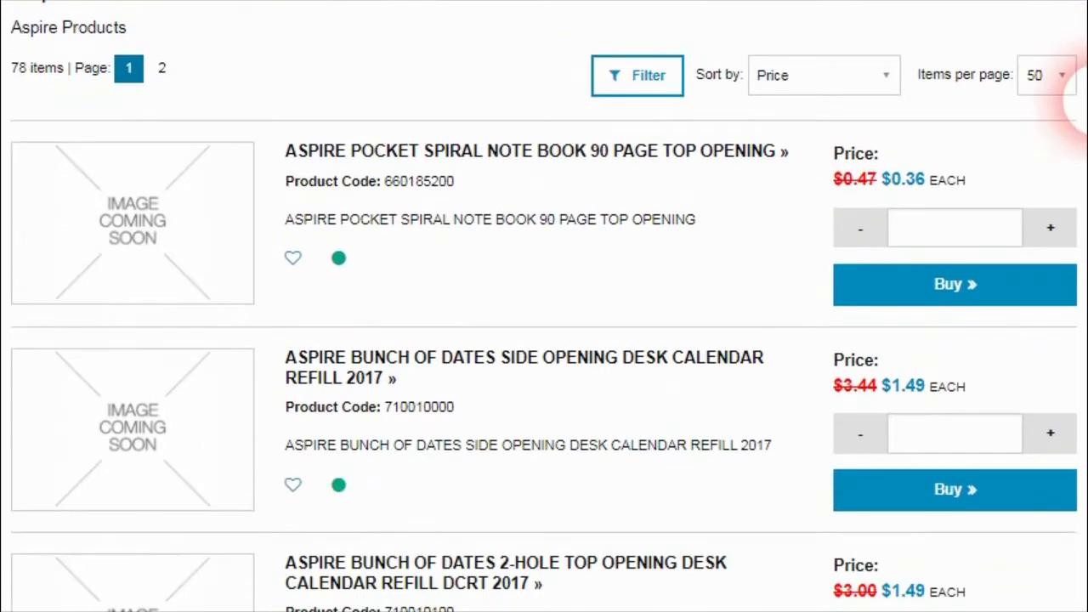
pyautogui.scroll(-12, 885, 276)
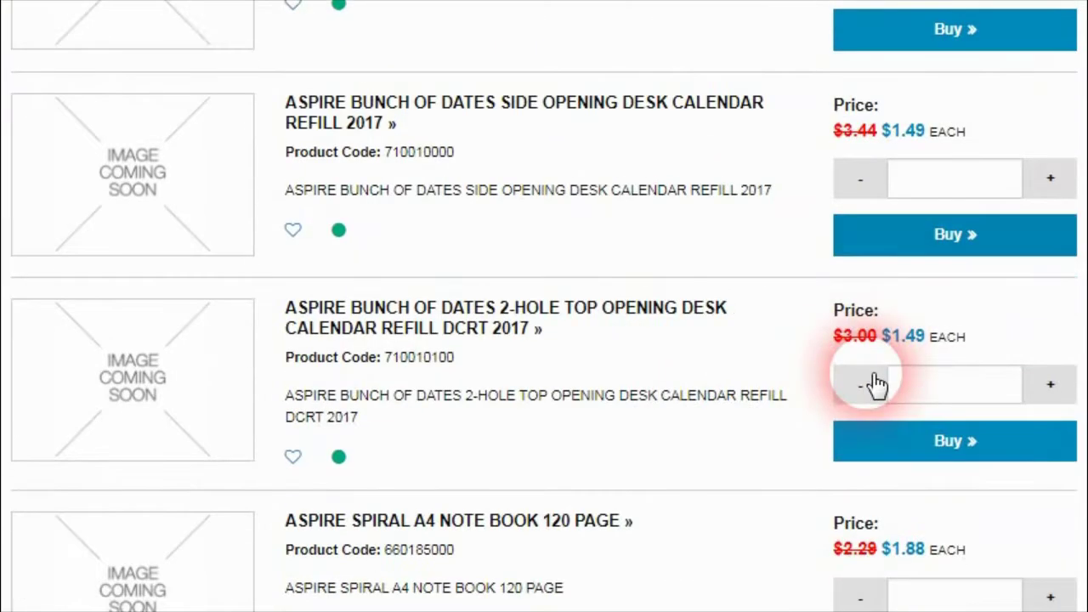
pyautogui.scroll(-10, 879, 380)
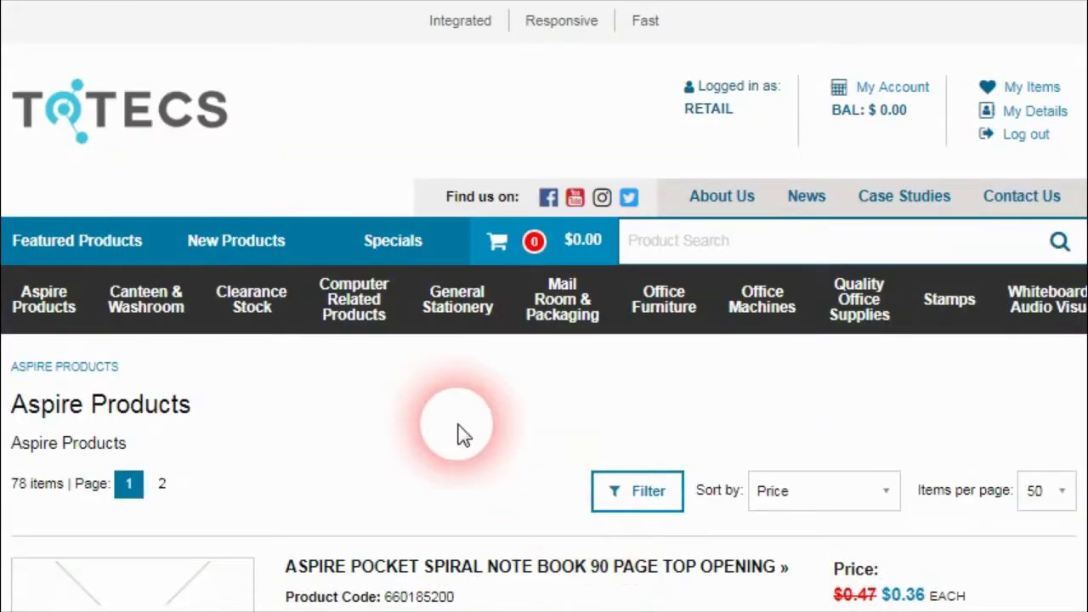
# Check the sorting choices of the price-sorted Aspire Products listing without changing them
pyautogui.scroll(-4, 1071, 51)
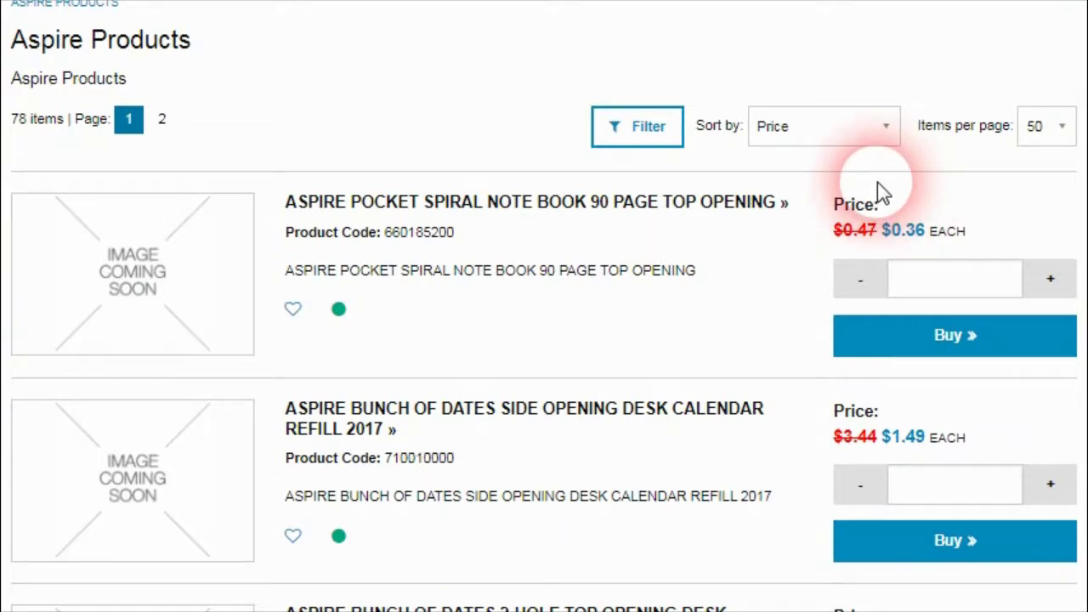
pyautogui.click(885, 132)
pyautogui.click(879, 134)
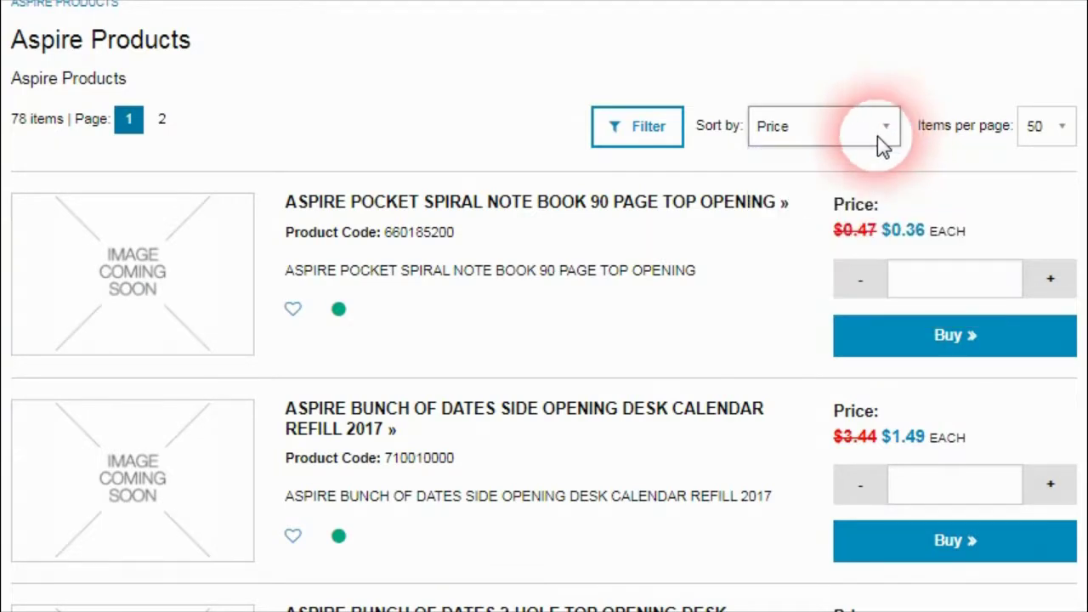
pyautogui.scroll(4, 569, 266)
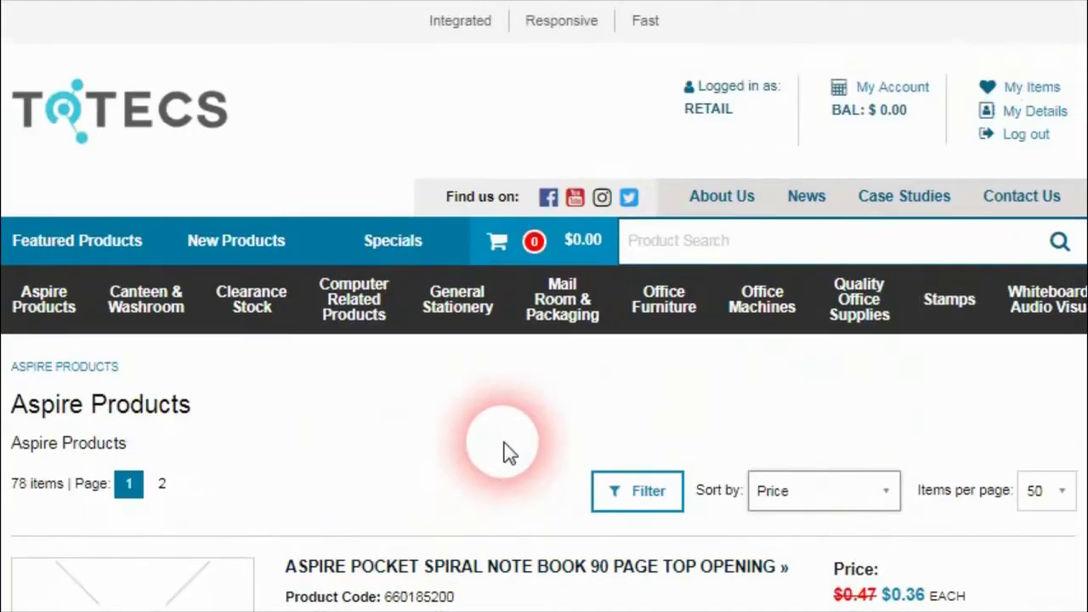
# Begin a product search on the storefront
pyautogui.click(723, 242)
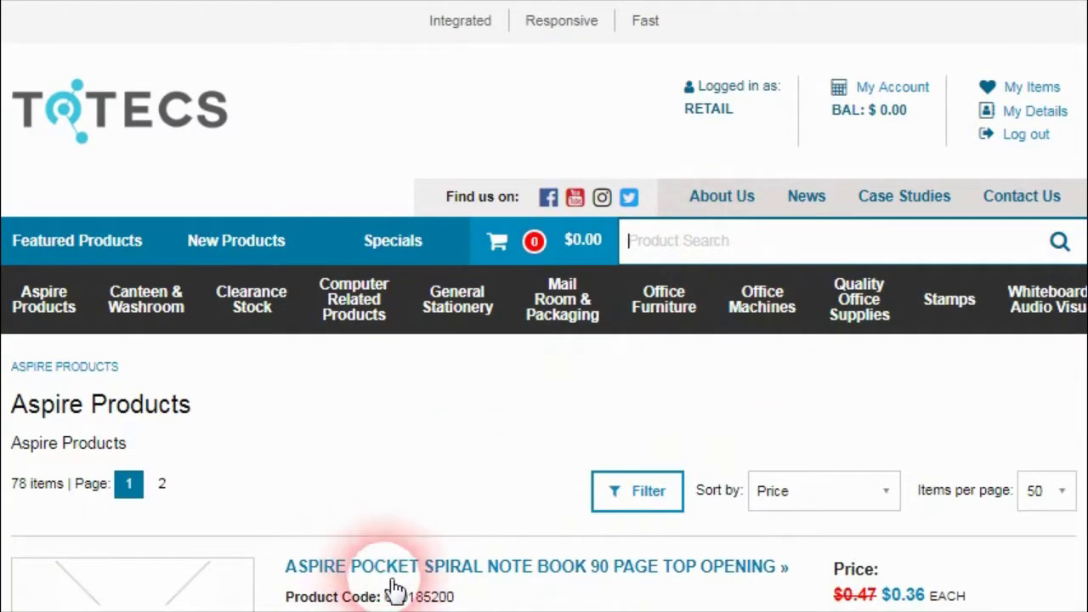
# Search the storefront for ASPIRE, using the first word of the spiral note book's title
pyautogui.scroll(-1, 395, 587)
pyautogui.moveTo(457, 473); pyautogui.dragTo(412, 476)
pyautogui.click(519, 520)
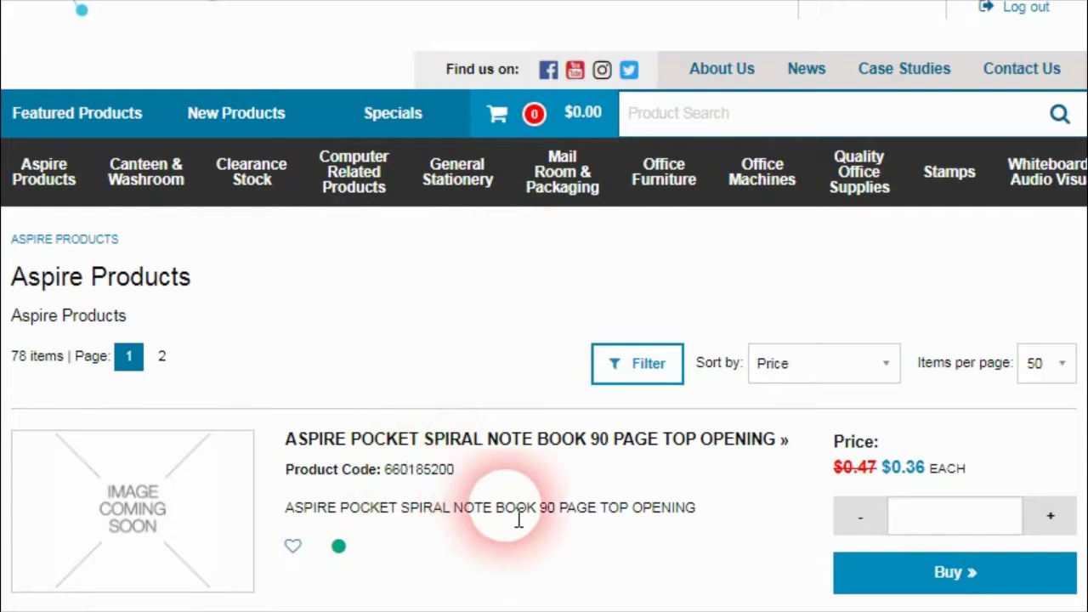
pyautogui.moveTo(286, 440); pyautogui.dragTo(694, 136)
pyautogui.press('Return')
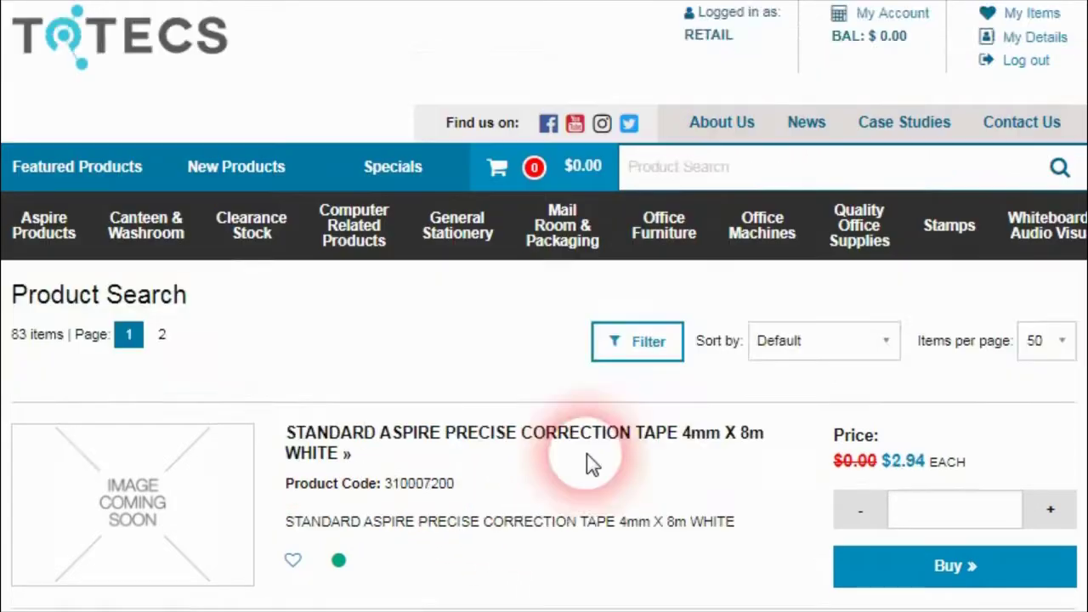
# Sort the product search results by Price and review the order of the listed products
pyautogui.scroll(-2, 592, 463)
pyautogui.click(832, 158)
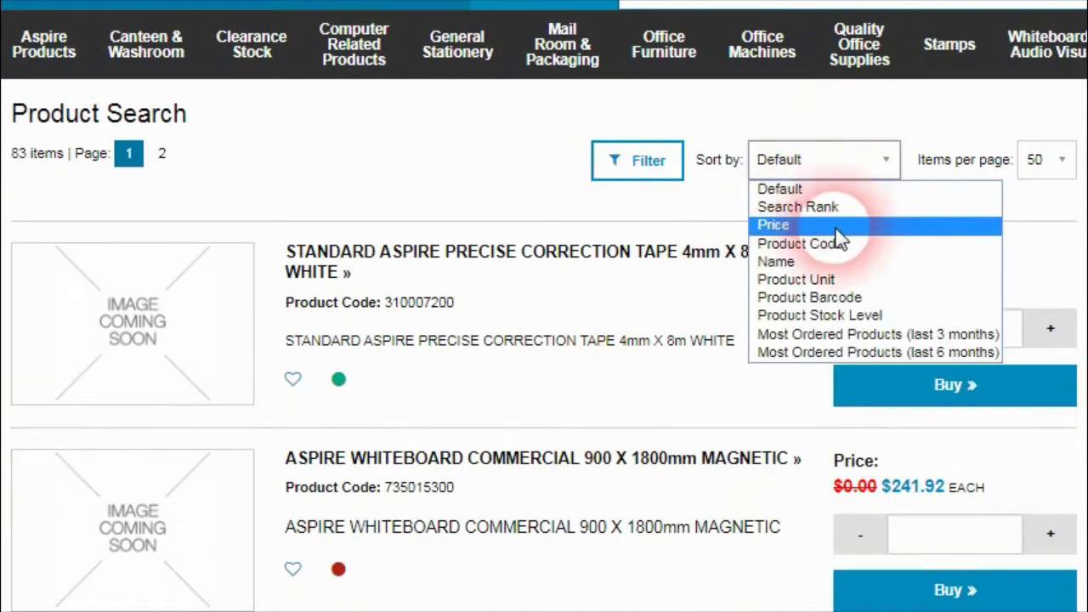
pyautogui.click(823, 228)
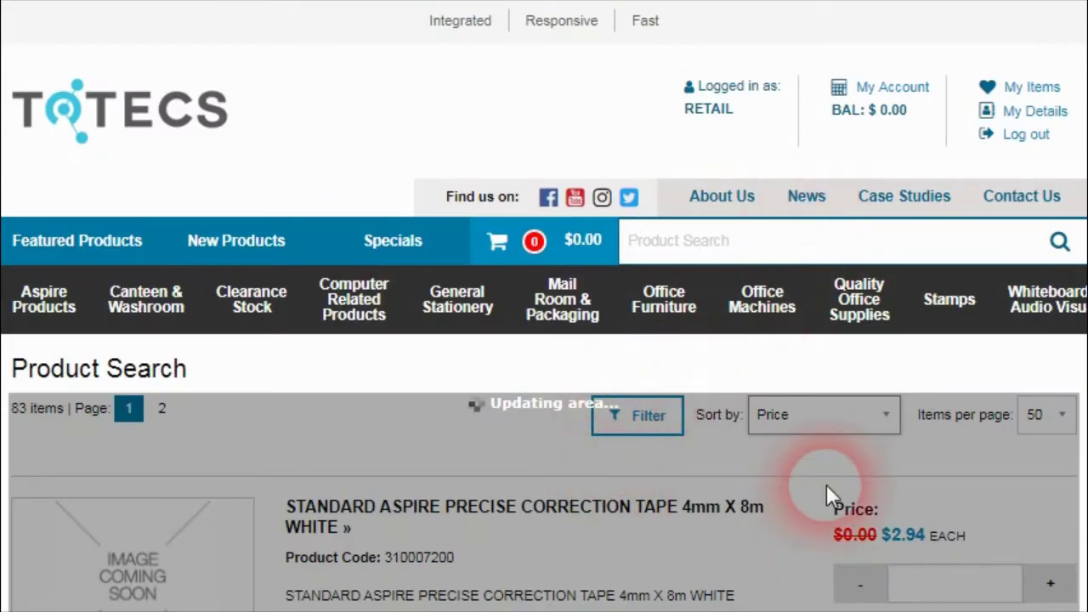
pyautogui.scroll(-3, 687, 473)
pyautogui.scroll(3, 688, 473)
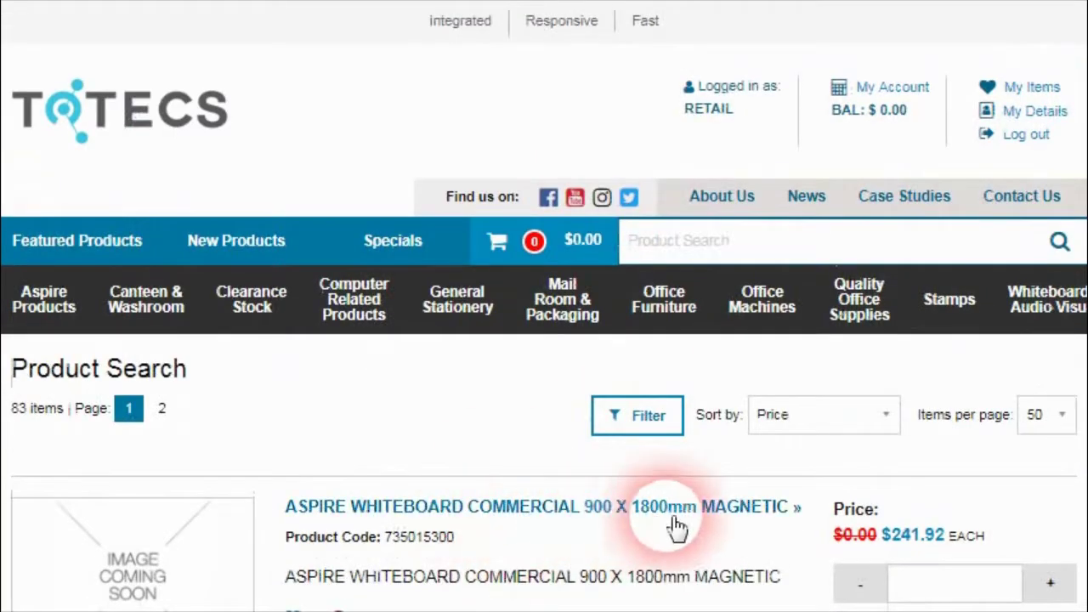
pyautogui.scroll(-2, 785, 445)
pyautogui.scroll(2, 760, 479)
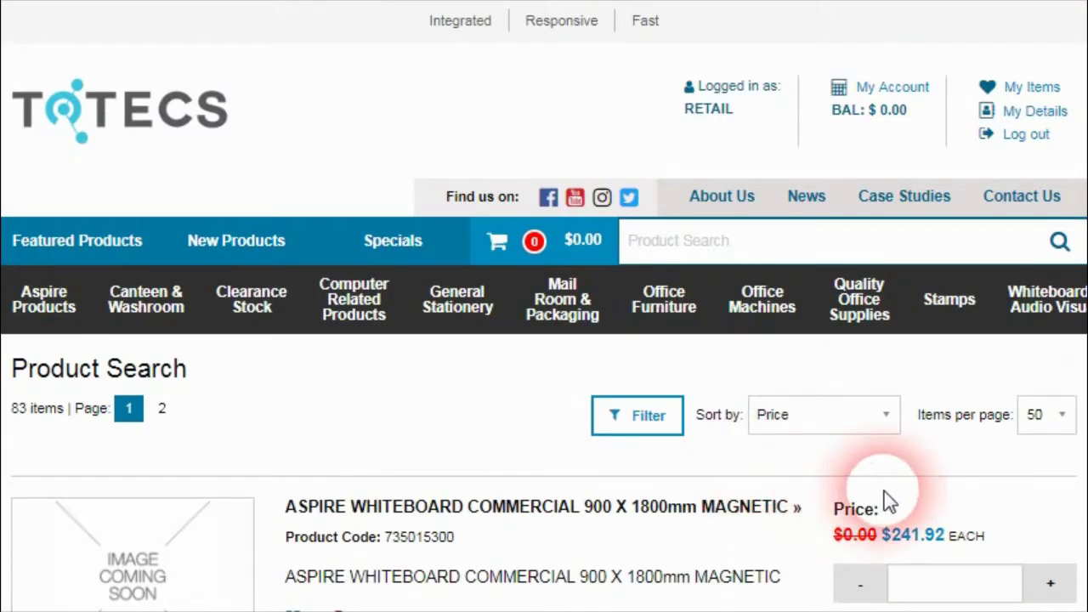
pyautogui.scroll(-6, 751, 558)
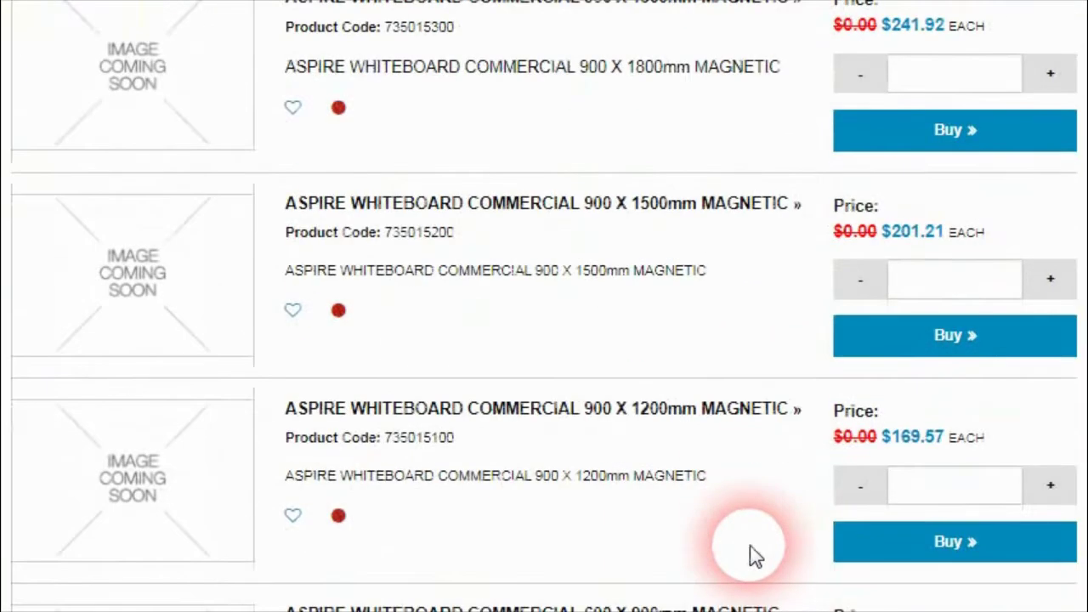
pyautogui.scroll(-18, 752, 553)
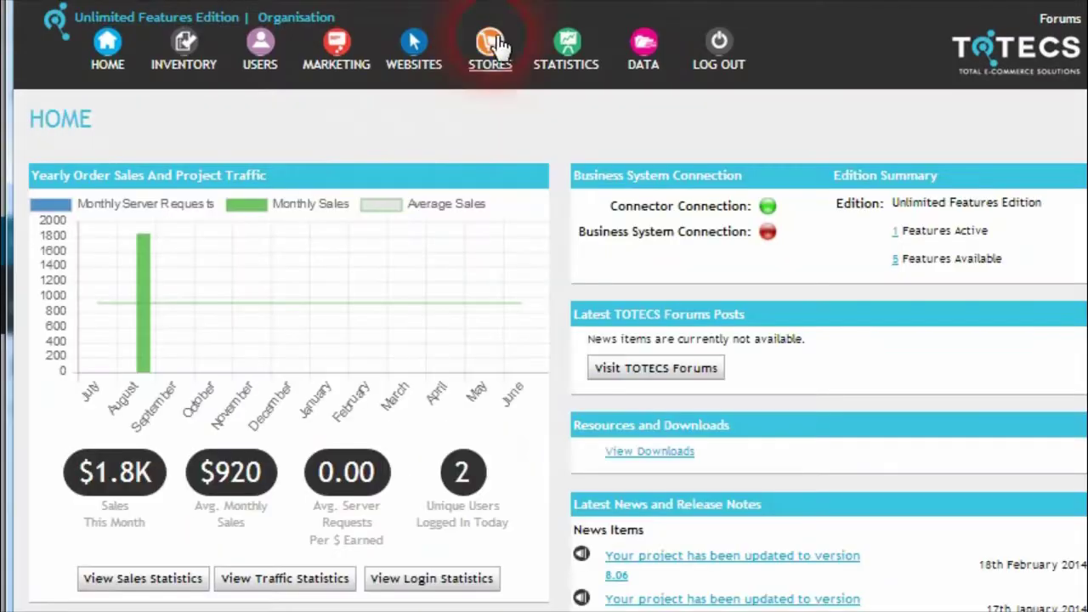
# Switch to the TOTECS administration site and set the Product Sort Field to Price in the store's Product Search settings
pyautogui.moveTo(493, 40)
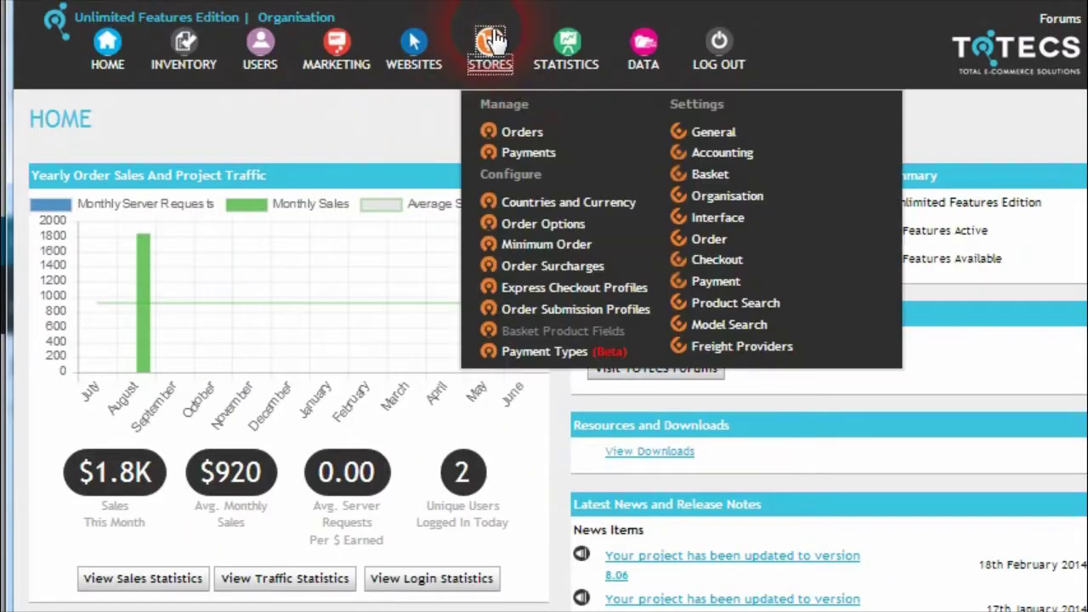
pyautogui.click(736, 304)
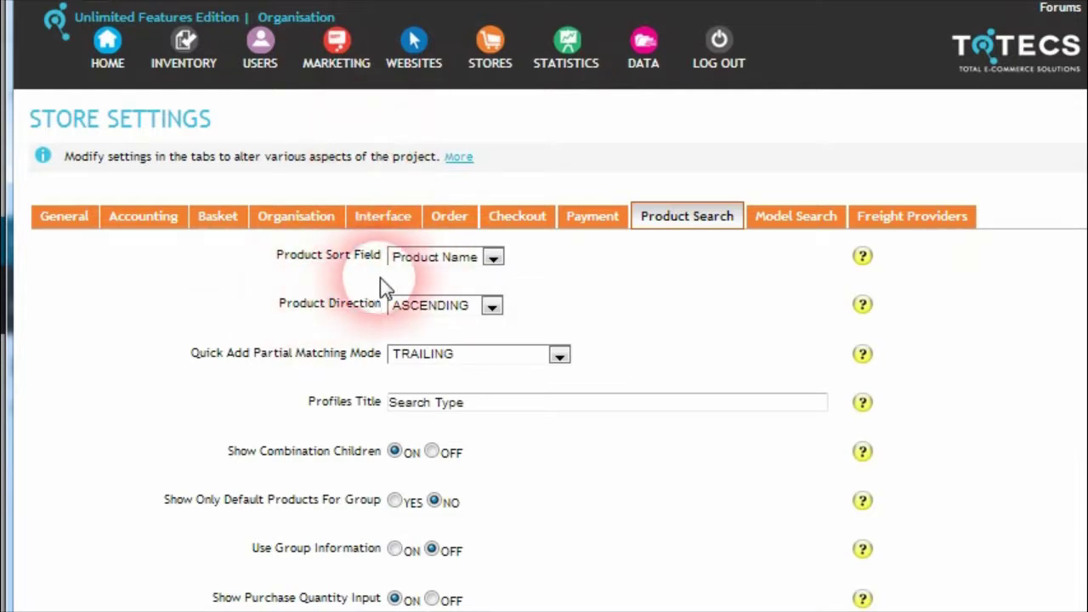
pyautogui.click(493, 259)
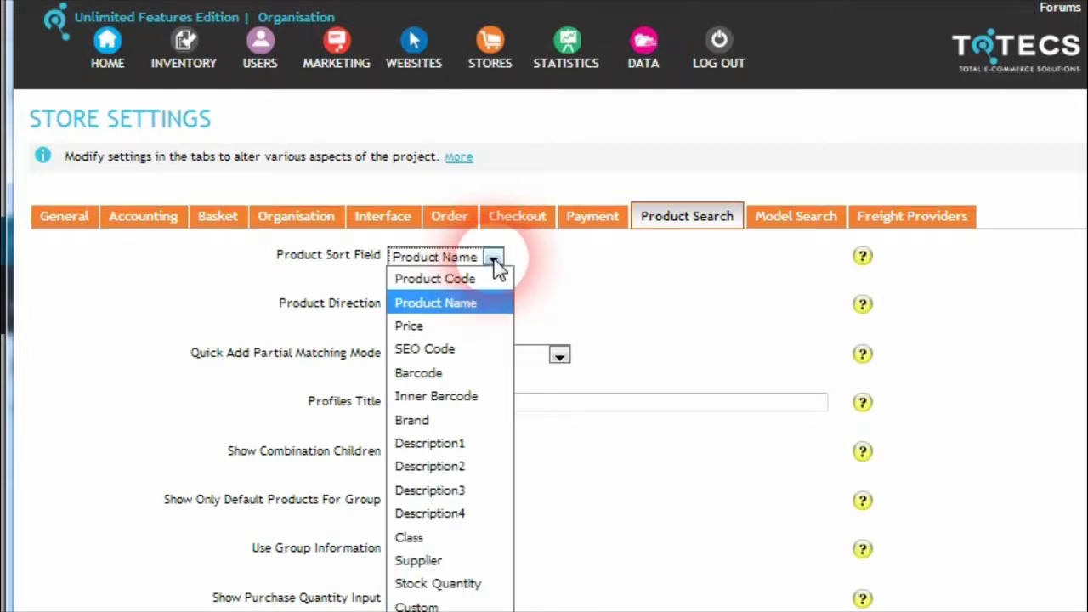
pyautogui.click(432, 328)
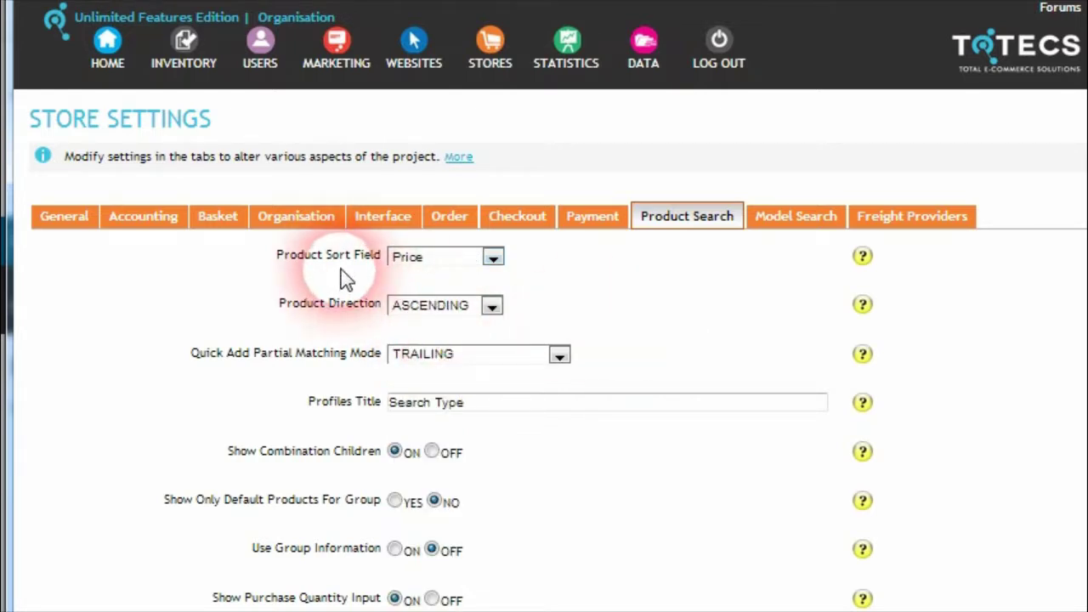
pyautogui.moveTo(281, 255); pyautogui.dragTo(399, 287)
pyautogui.click(400, 287)
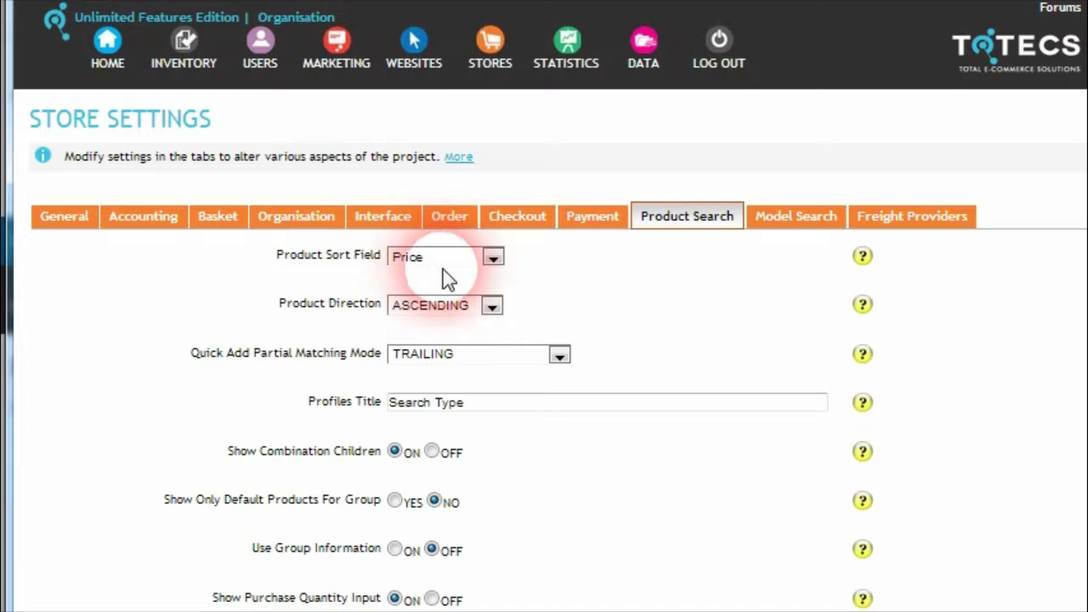
# Open the inventory search profiles and start editing the "All Words in Code, Name" profile
pyautogui.click(182, 50)
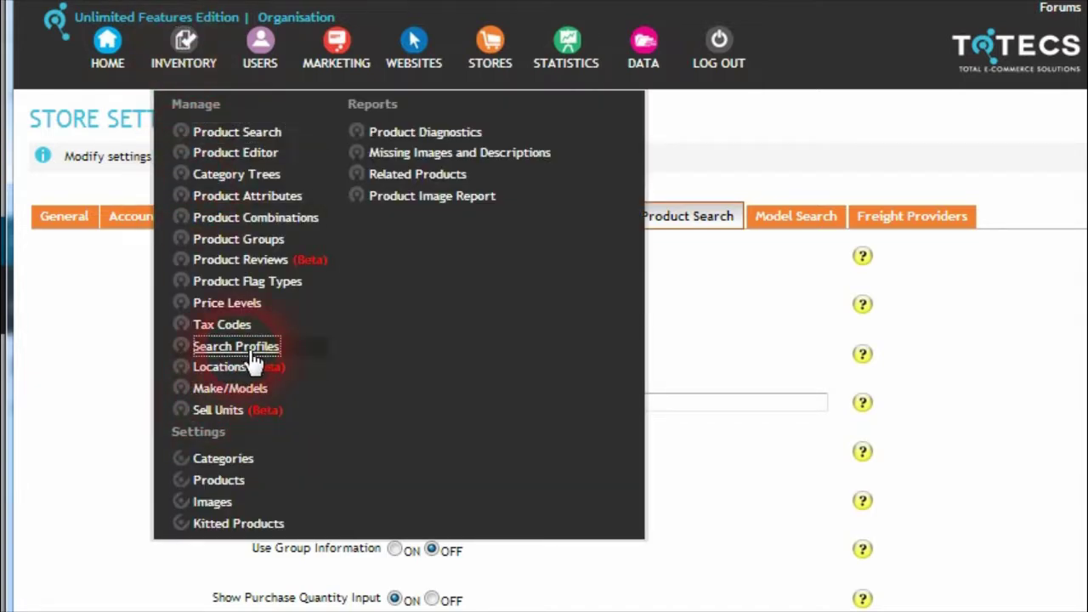
pyautogui.click(96, 416)
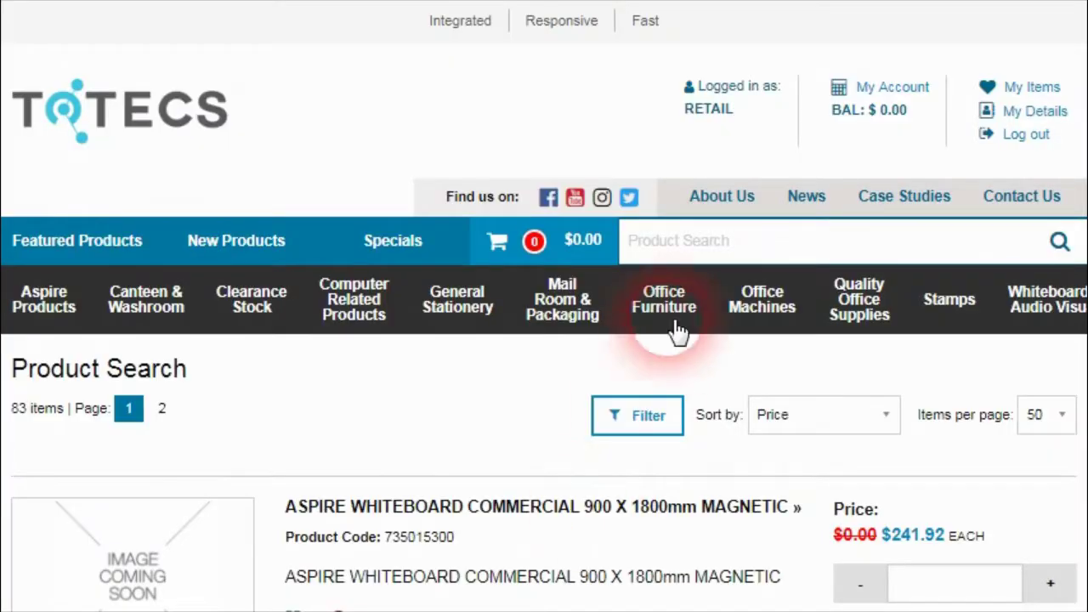
pyautogui.click(680, 246)
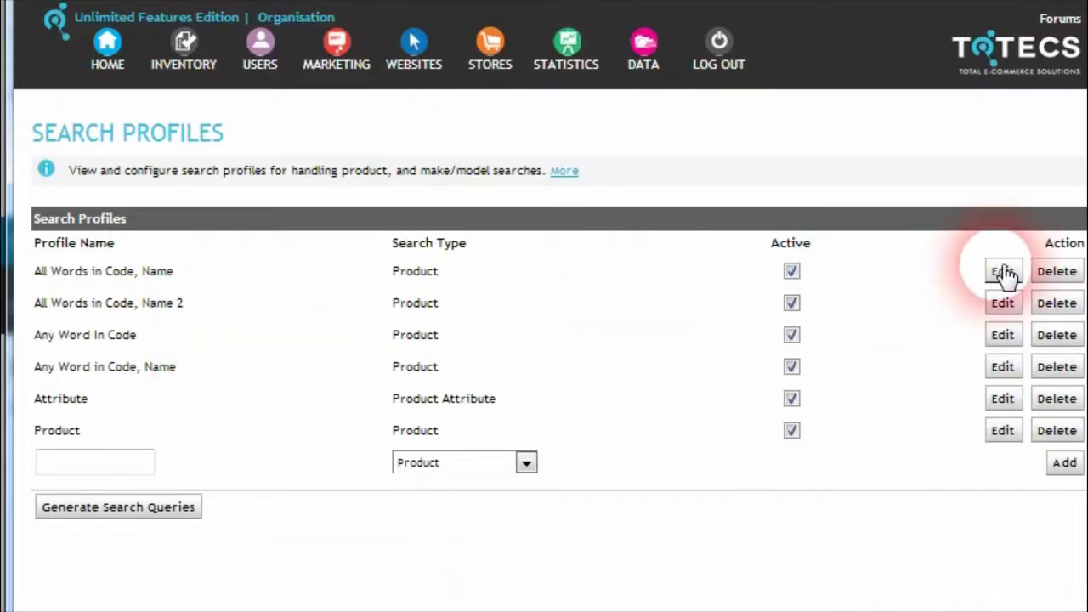
pyautogui.click(1003, 271)
pyautogui.scroll(-3, 306, 433)
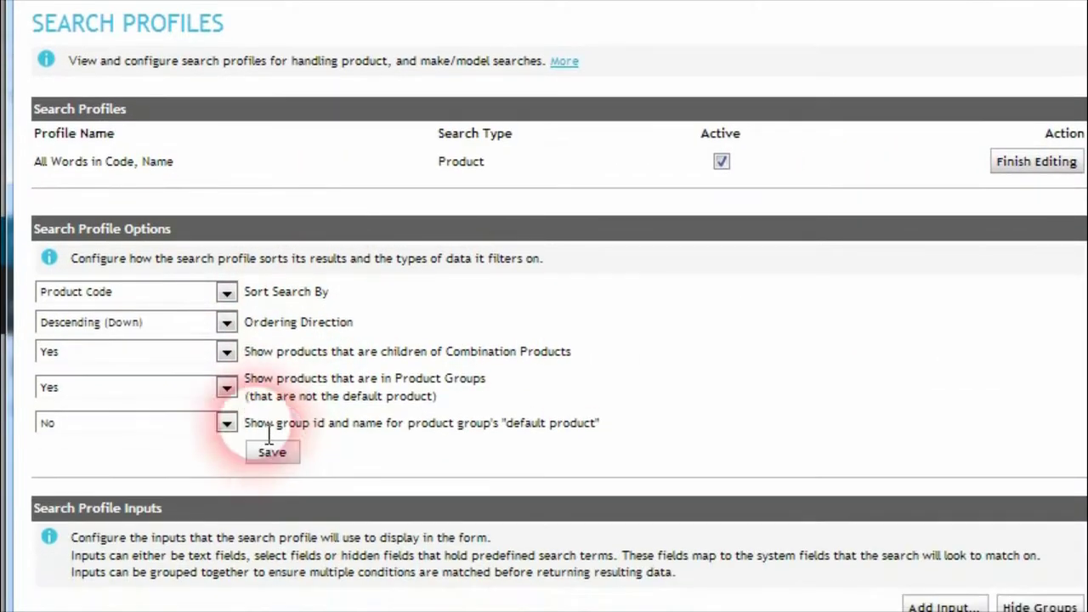
# Save the profile with search sorting by Price in Ascending (Up) order, and generate the search queries
pyautogui.click(227, 289)
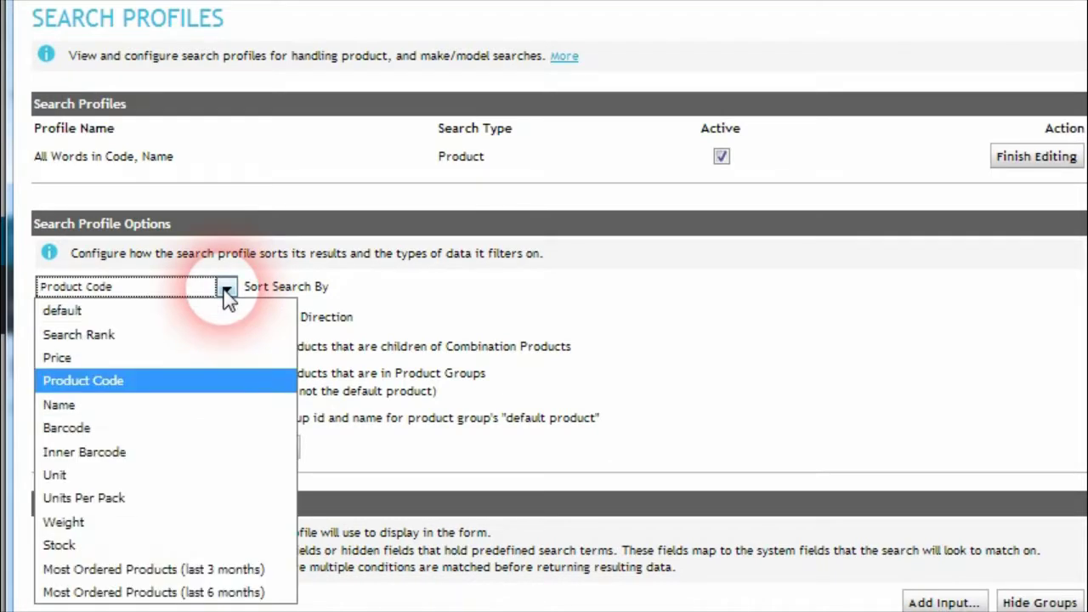
pyautogui.click(225, 289)
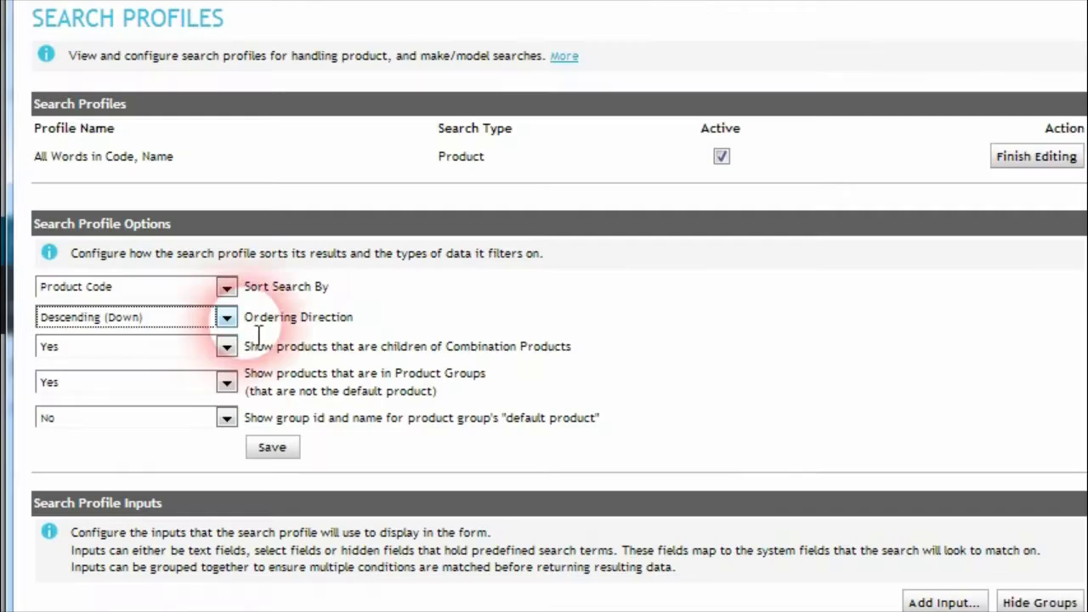
pyautogui.click(227, 322)
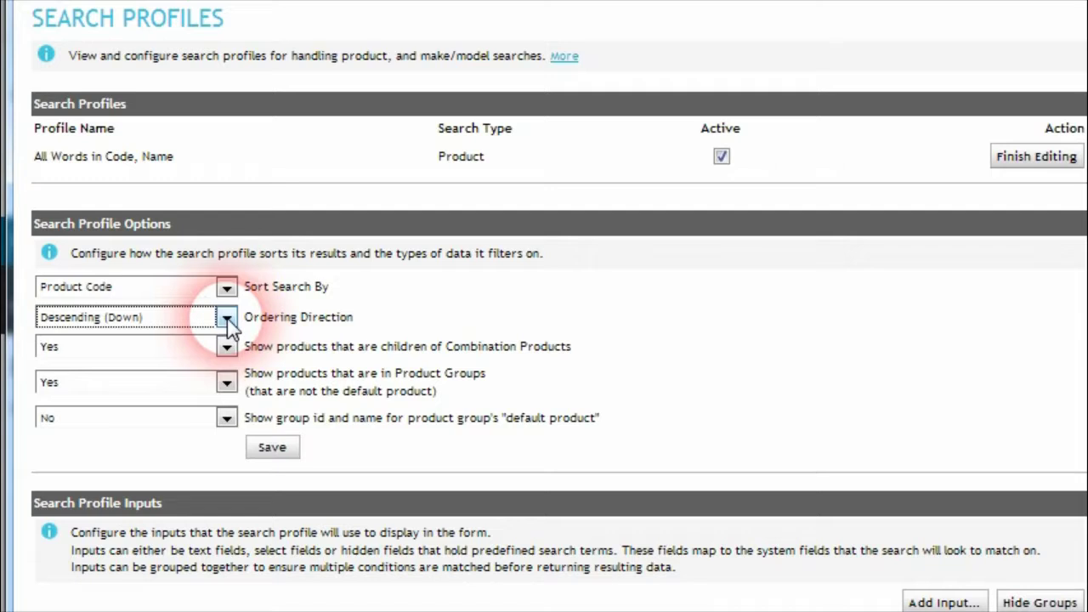
pyautogui.click(226, 289)
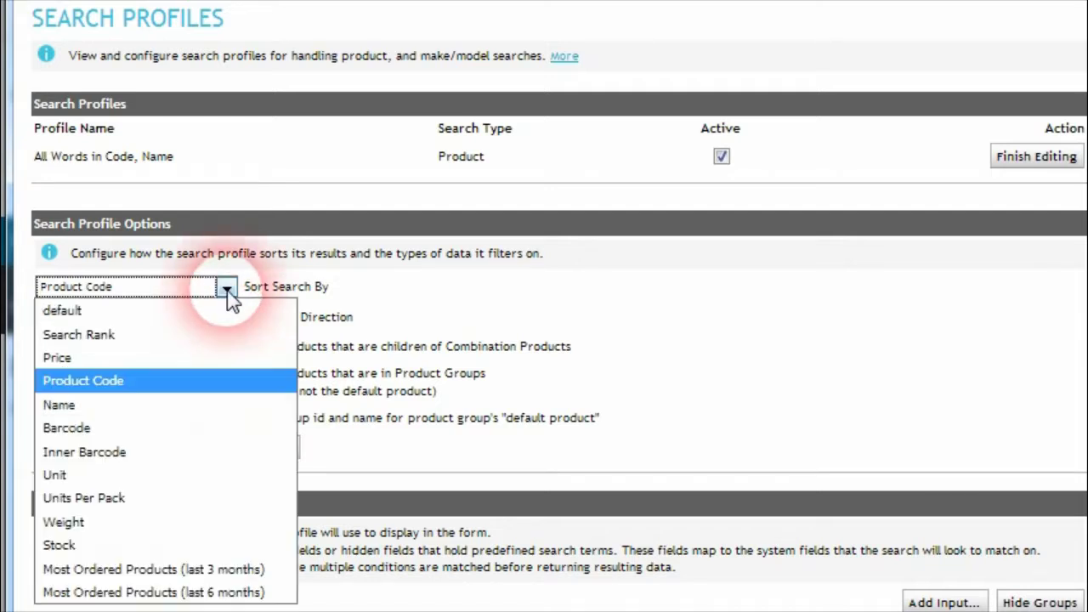
pyautogui.click(141, 357)
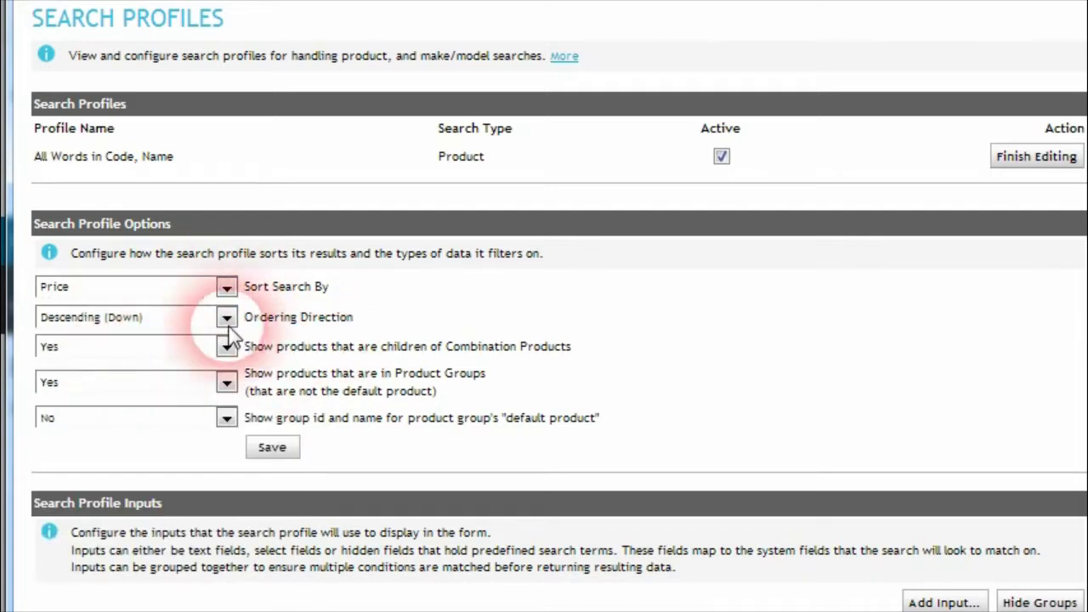
pyautogui.click(227, 317)
pyautogui.click(169, 343)
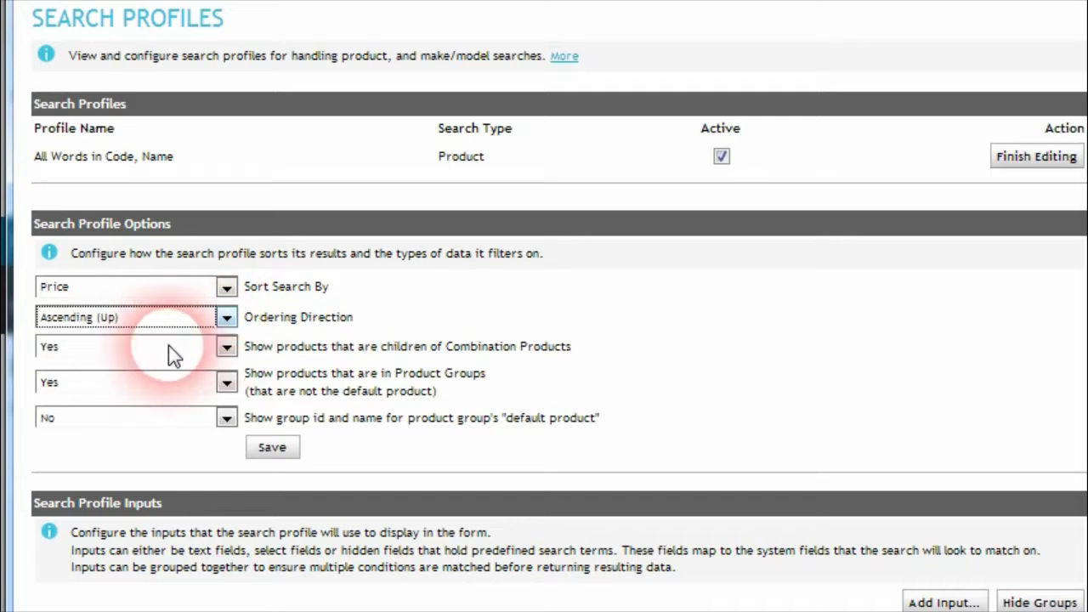
pyautogui.click(272, 447)
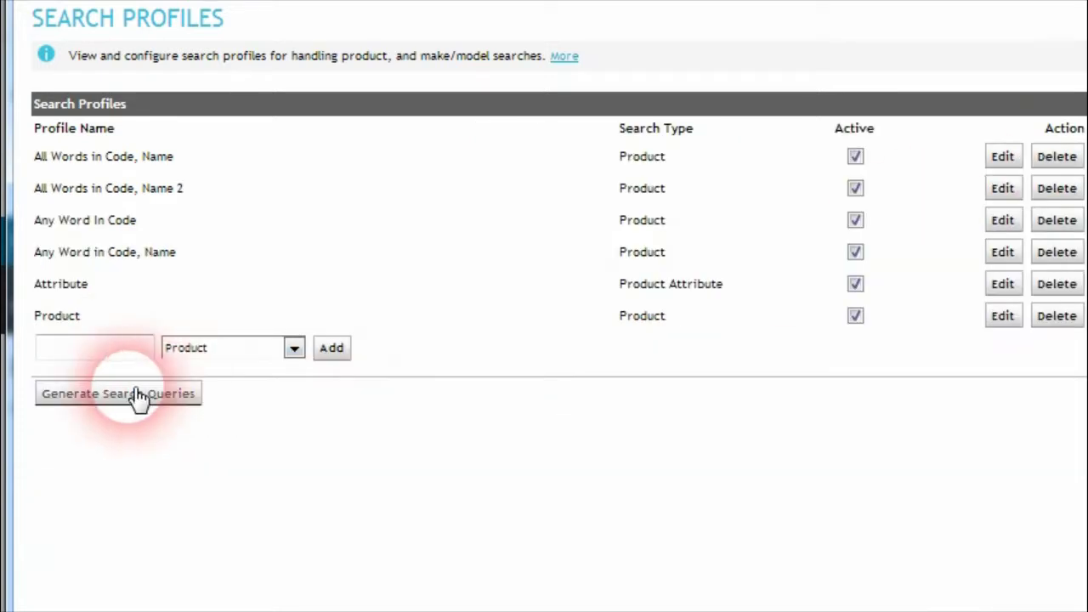
pyautogui.click(128, 393)
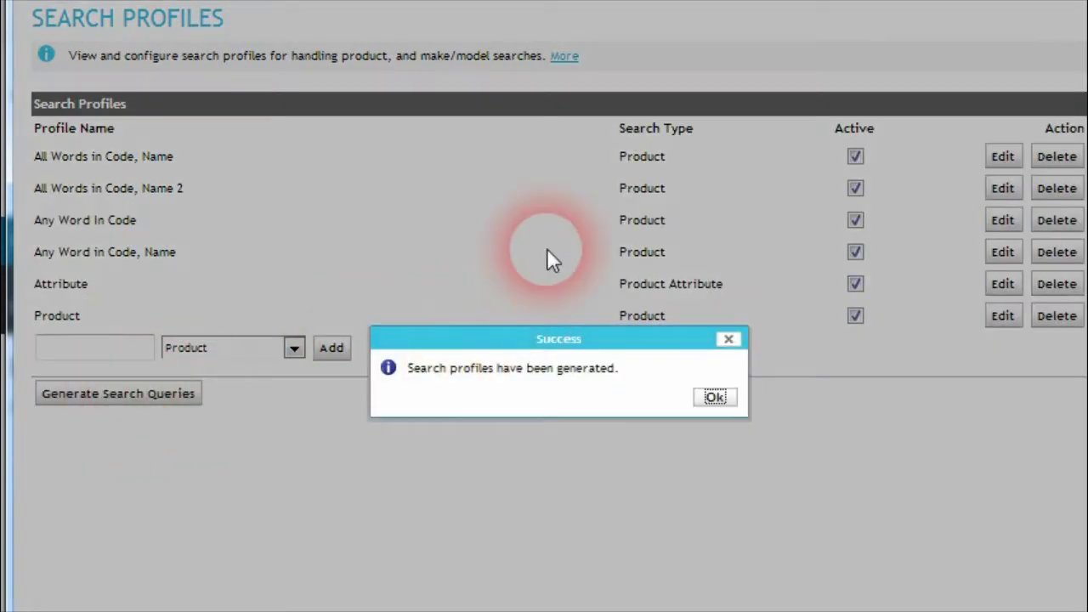
pyautogui.click(712, 397)
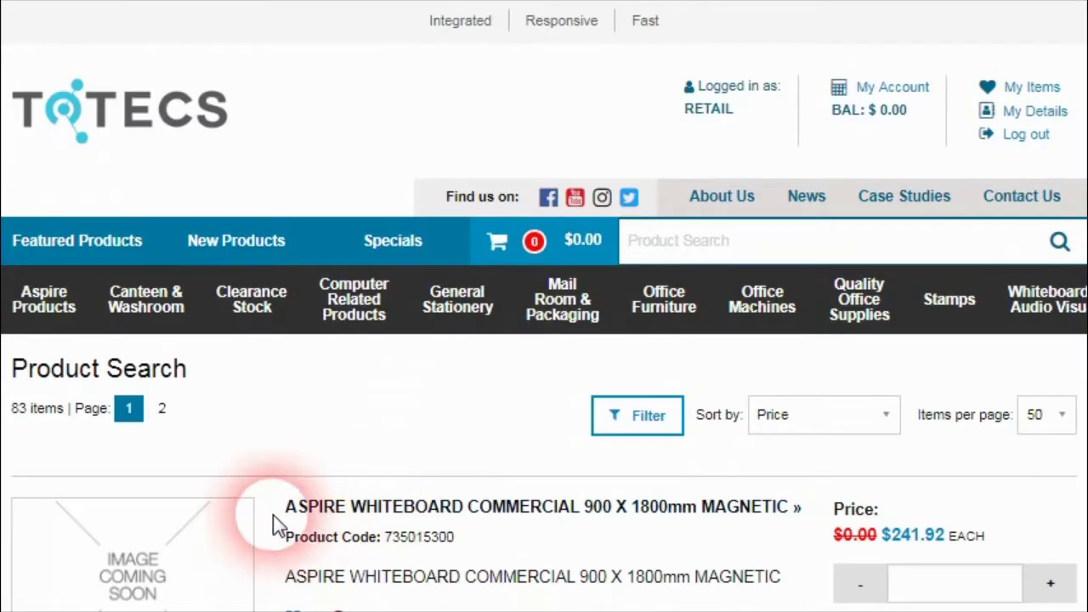
# Switch to the storefront, search for ASPIRE again and examine the default order and prices of the results
pyautogui.moveTo(280, 508); pyautogui.dragTo(347, 510)
pyautogui.hotkey('ctrl', 'c')
pyautogui.click(692, 246)
pyautogui.hotkey('ctrl', 'v')
pyautogui.click(1060, 241)
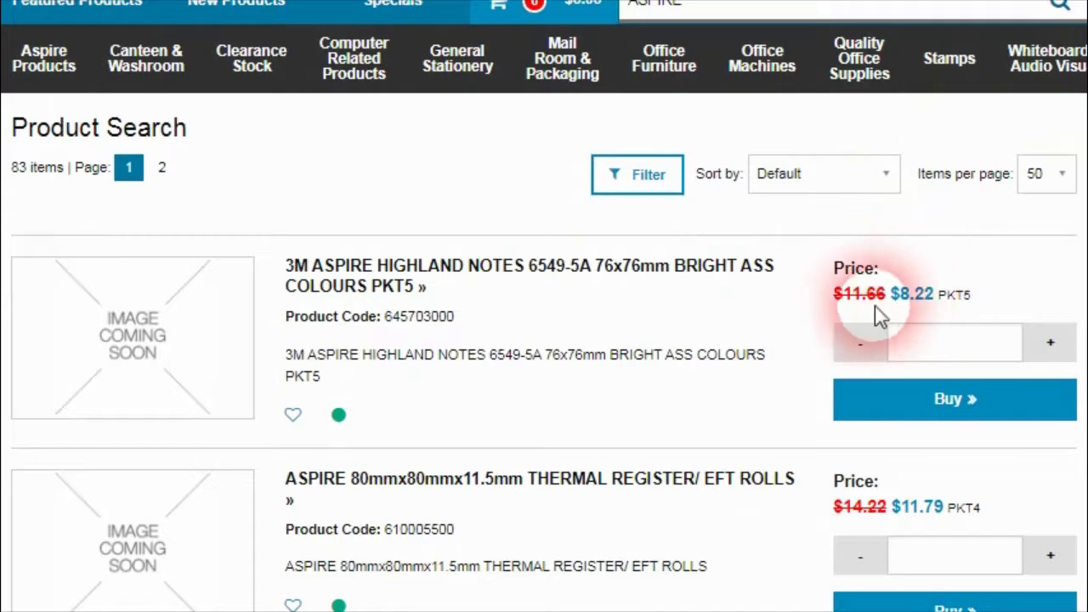
pyautogui.scroll(-20, 898, 315)
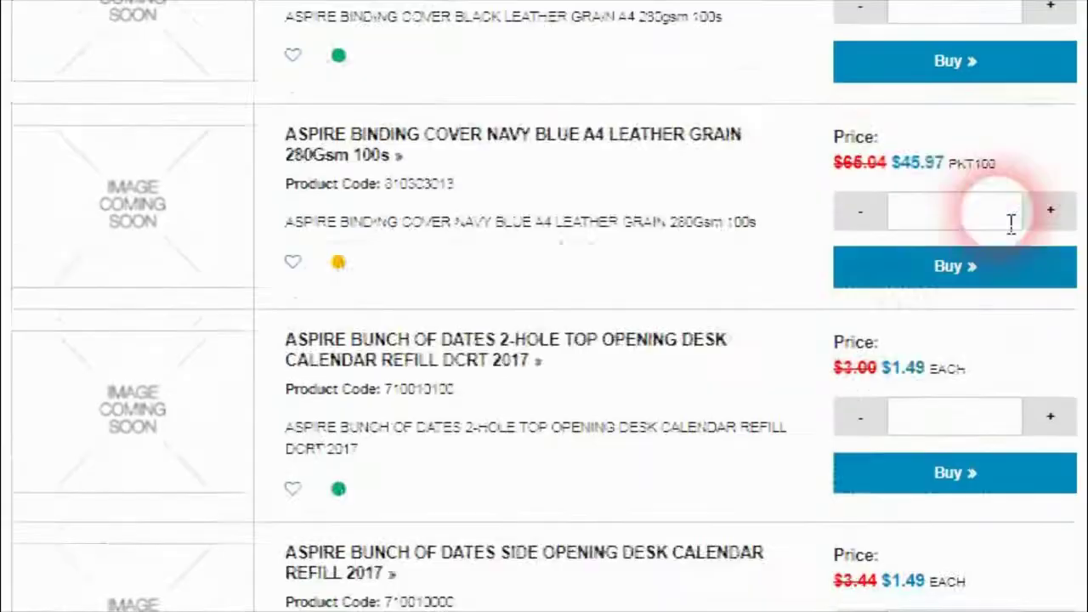
pyautogui.scroll(20, 1008, 218)
pyautogui.scroll(-5, 538, 530)
pyautogui.scroll(5, 426, 504)
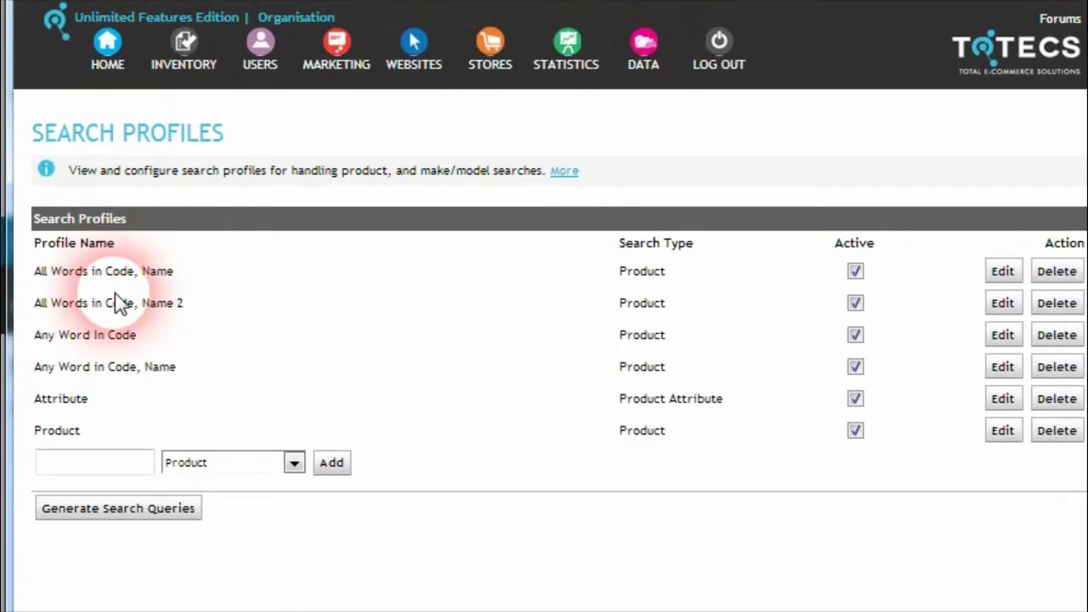
# In the administration site's inventory category settings, set the Category Product Sort Field to Price and save
pyautogui.click(187, 53)
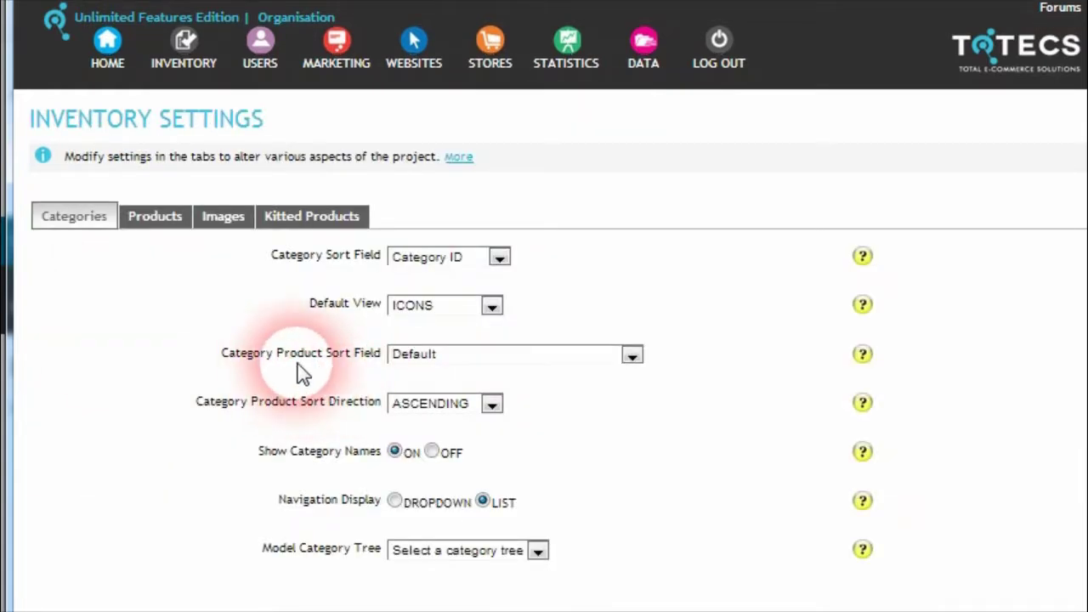
pyautogui.click(553, 355)
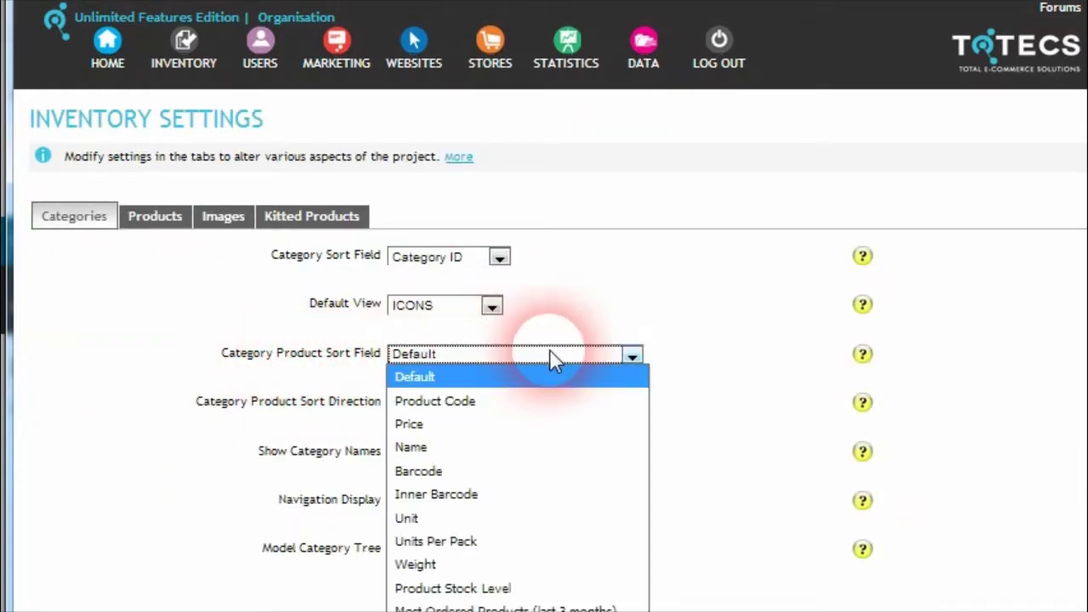
pyautogui.click(459, 430)
pyautogui.scroll(-2, 731, 485)
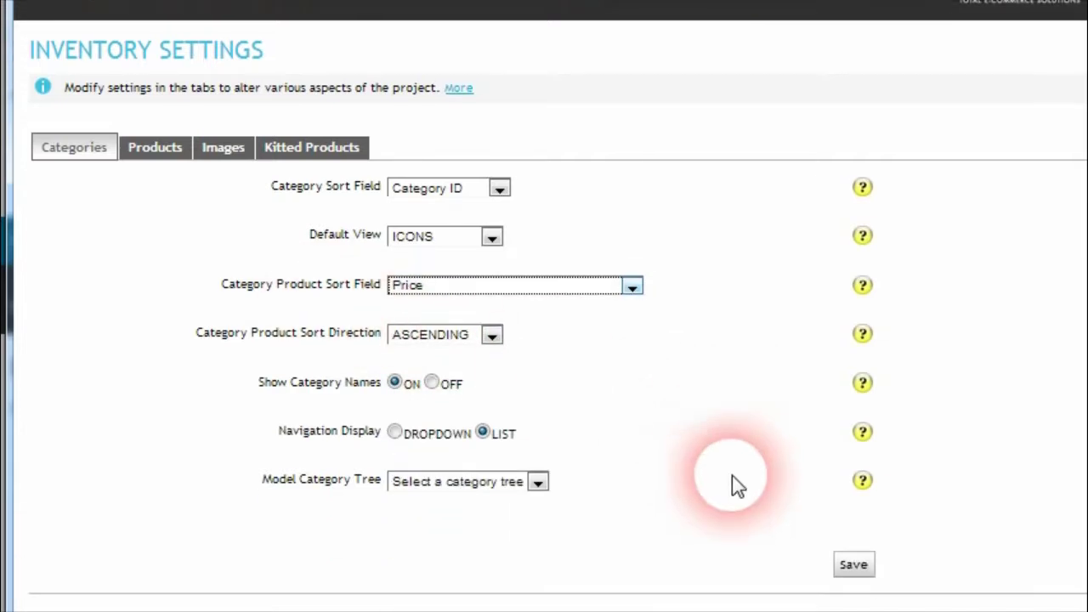
pyautogui.click(854, 519)
pyautogui.click(715, 424)
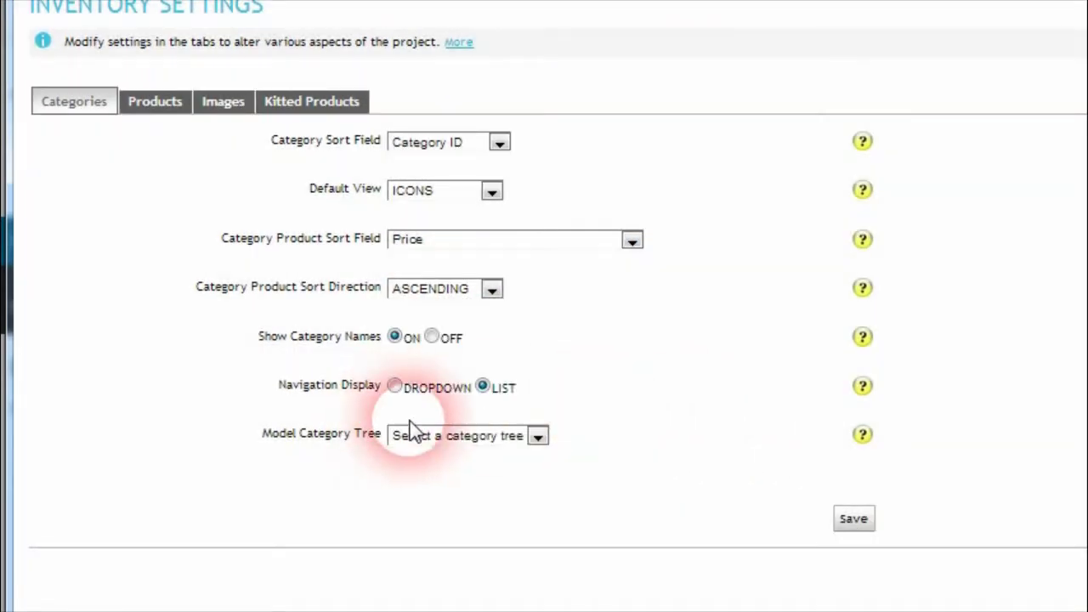
# Switch to the storefront and open the Aspire Products category to check its default product order
pyautogui.scroll(2, 328, 417)
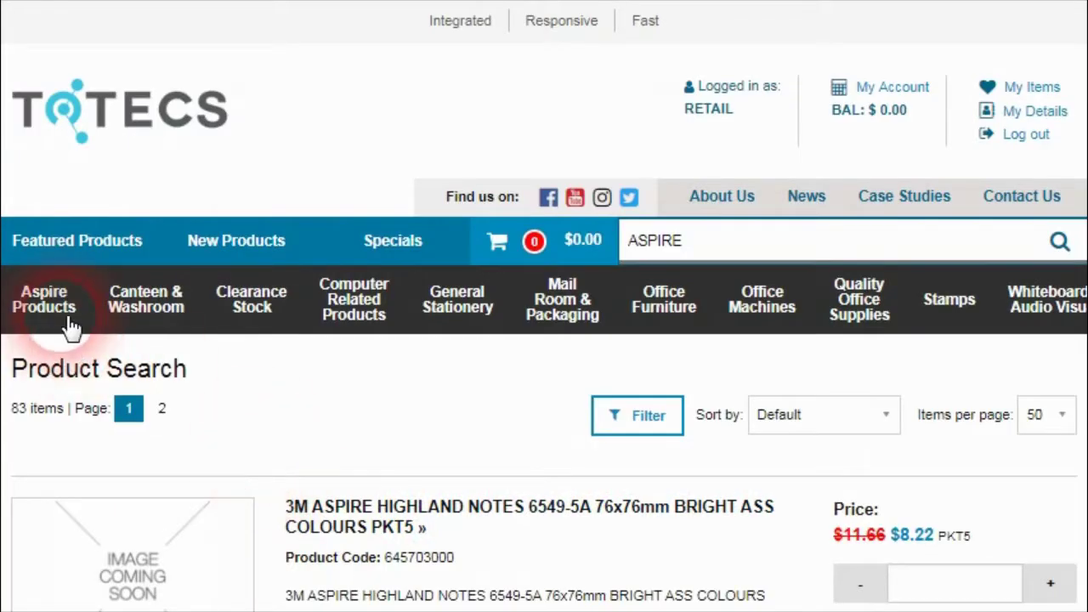
pyautogui.click(48, 306)
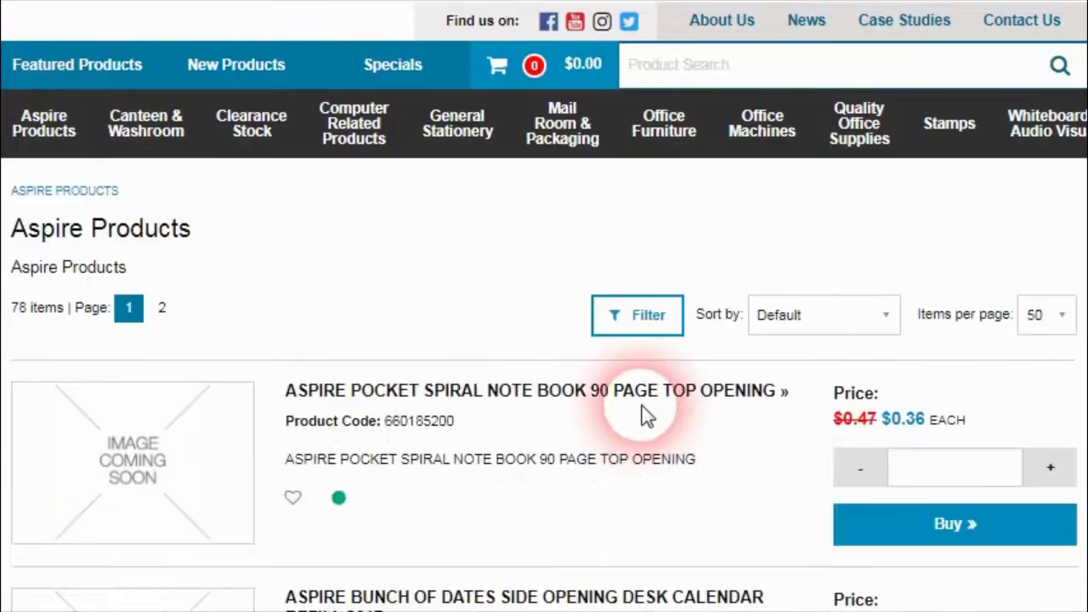
# Examine the order and prices of the products listed in the storefront's Aspire Products category
pyautogui.scroll(-5, 845, 226)
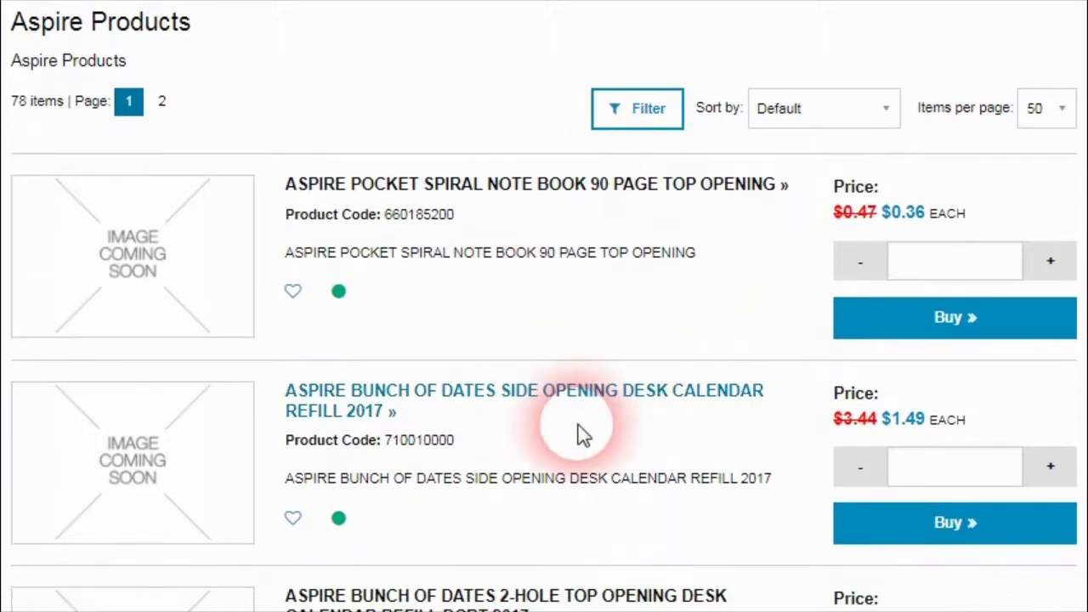
pyautogui.scroll(5, 765, 416)
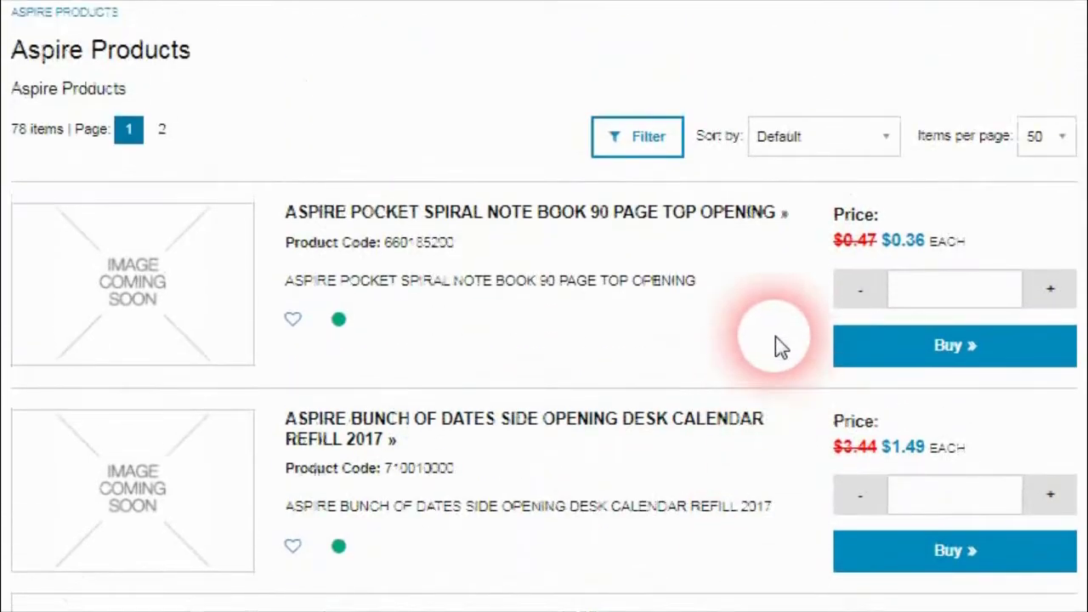
pyautogui.scroll(1, 765, 429)
pyautogui.scroll(-3, 765, 414)
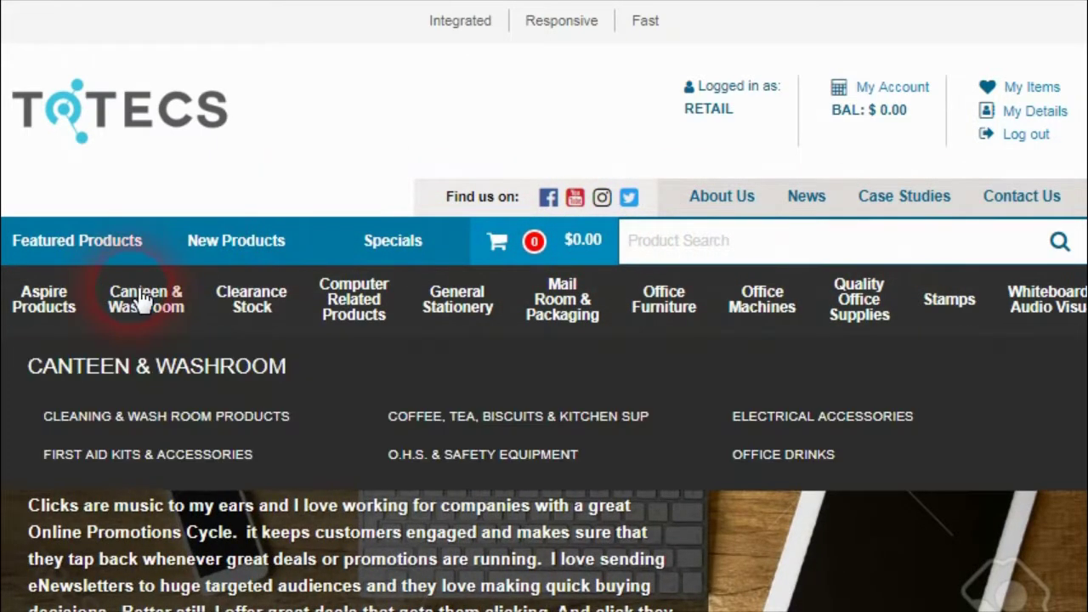
# Examine the storefront home page's category menus, rotating banners, and featured products with their customer-specific prices
pyautogui.moveTo(704, 310)
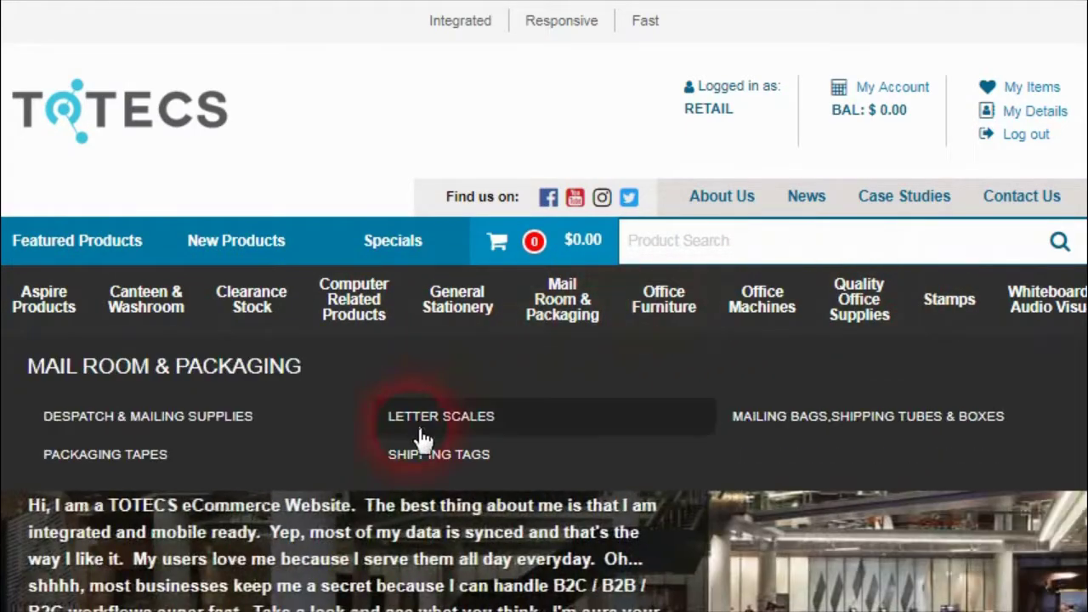
pyautogui.scroll(-2, 763, 354)
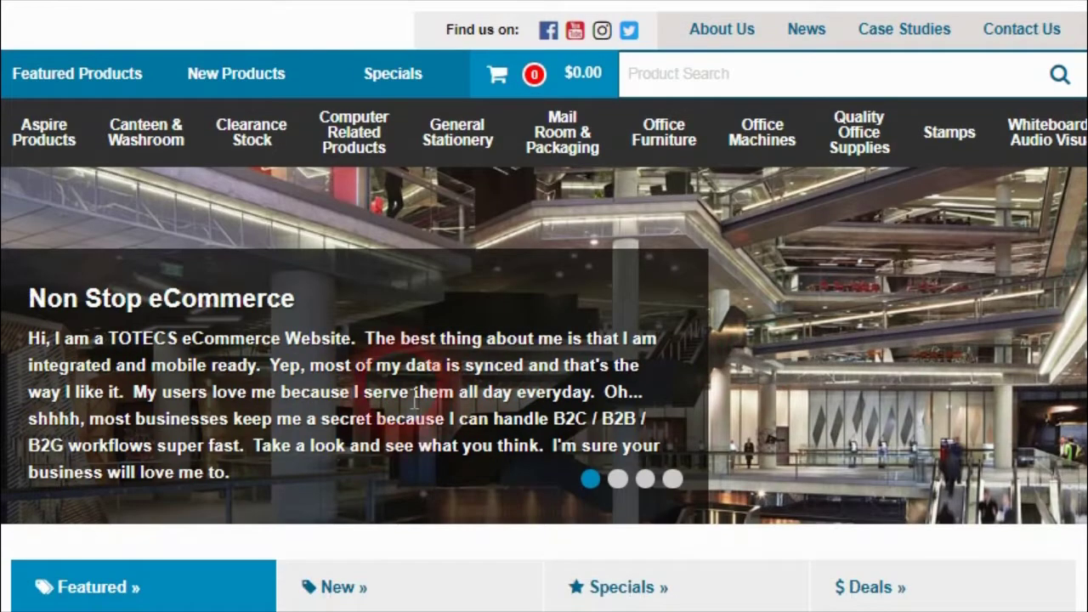
pyautogui.scroll(1, 1075, 306)
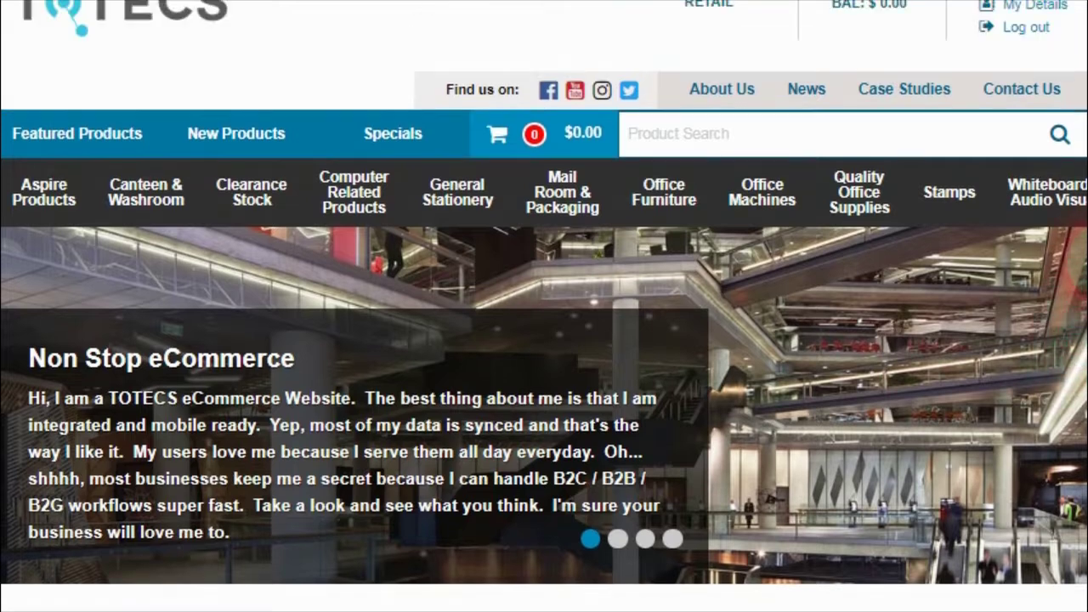
pyautogui.scroll(1, 1078, 168)
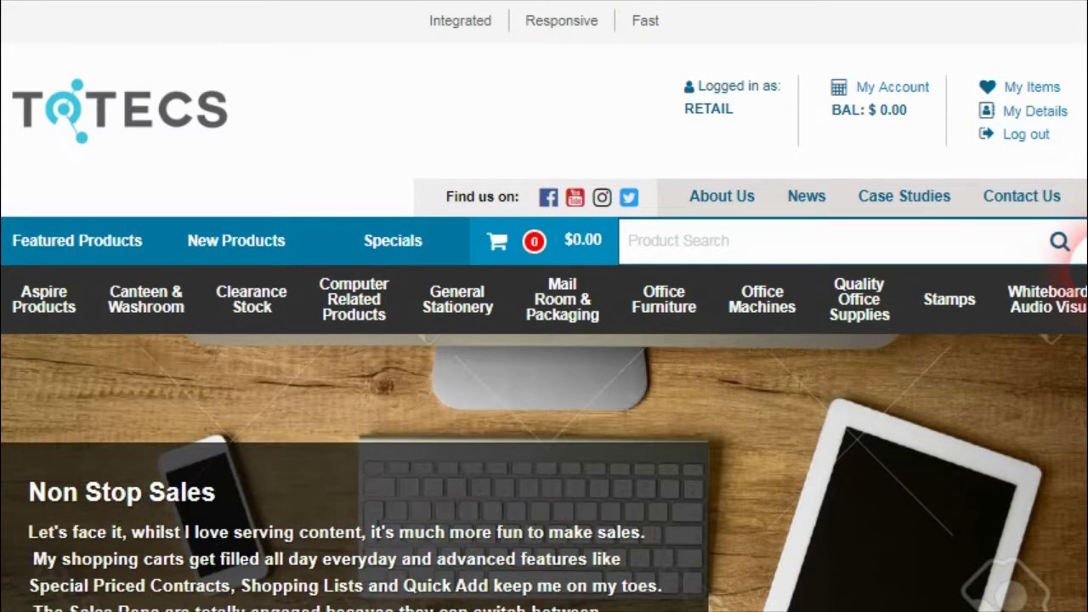
pyautogui.scroll(-1, 1071, 272)
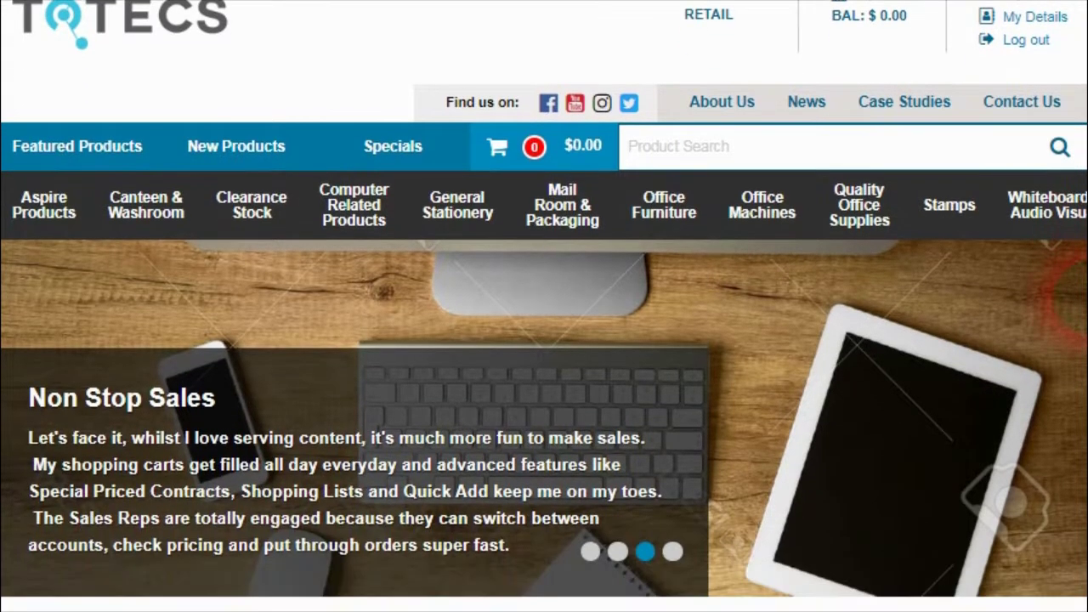
pyautogui.scroll(-6, 1075, 284)
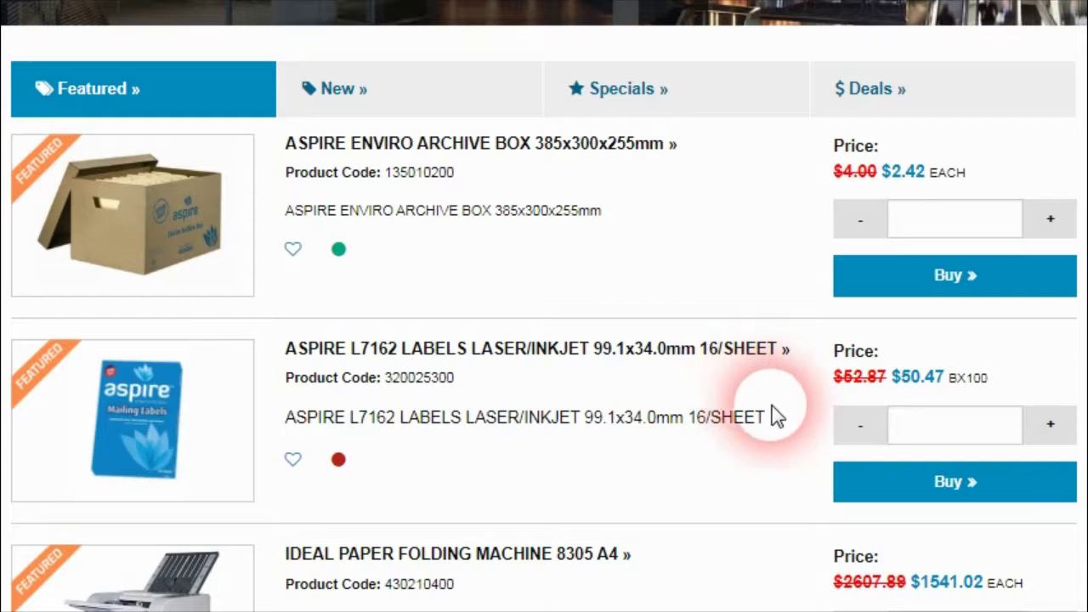
pyautogui.moveTo(834, 170); pyautogui.dragTo(932, 183)
pyautogui.click(768, 189)
pyautogui.moveTo(1087, 357); pyautogui.dragTo(1087, 140)
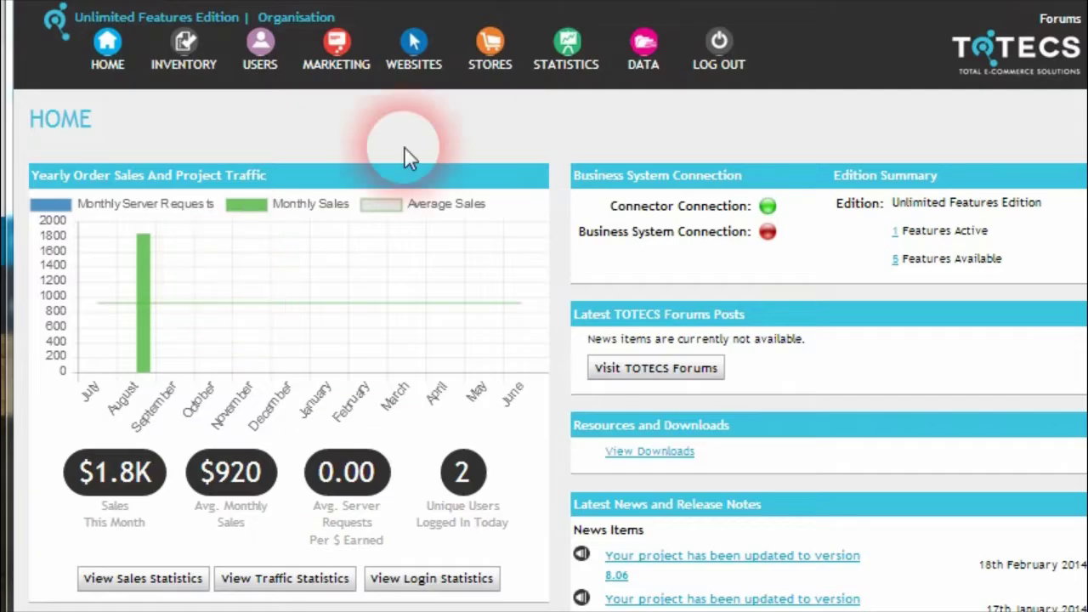
# Switch to the administration site and open all areas of the basket web page of the mwd2-dev.gosquizz.com website
pyautogui.click(420, 53)
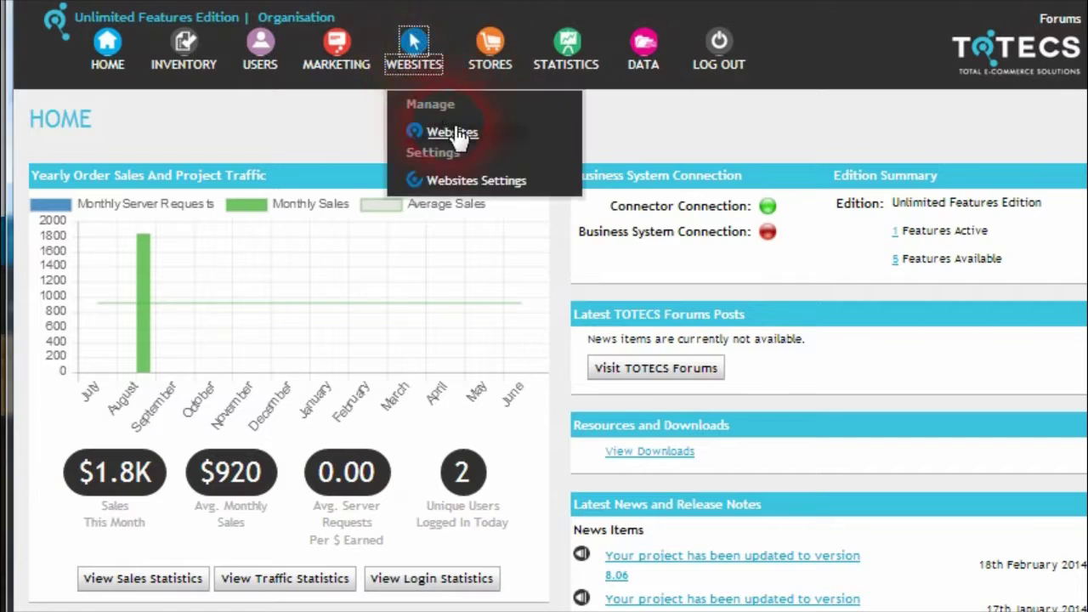
pyautogui.click(454, 134)
pyautogui.scroll(-2, 476, 236)
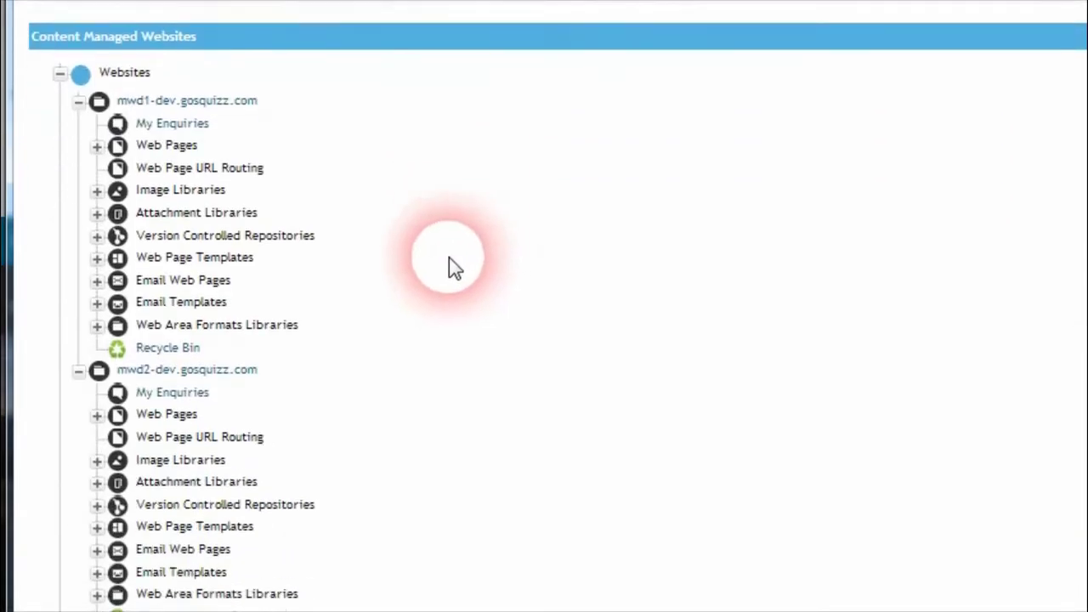
pyautogui.click(112, 394)
pyautogui.scroll(-4, 306, 413)
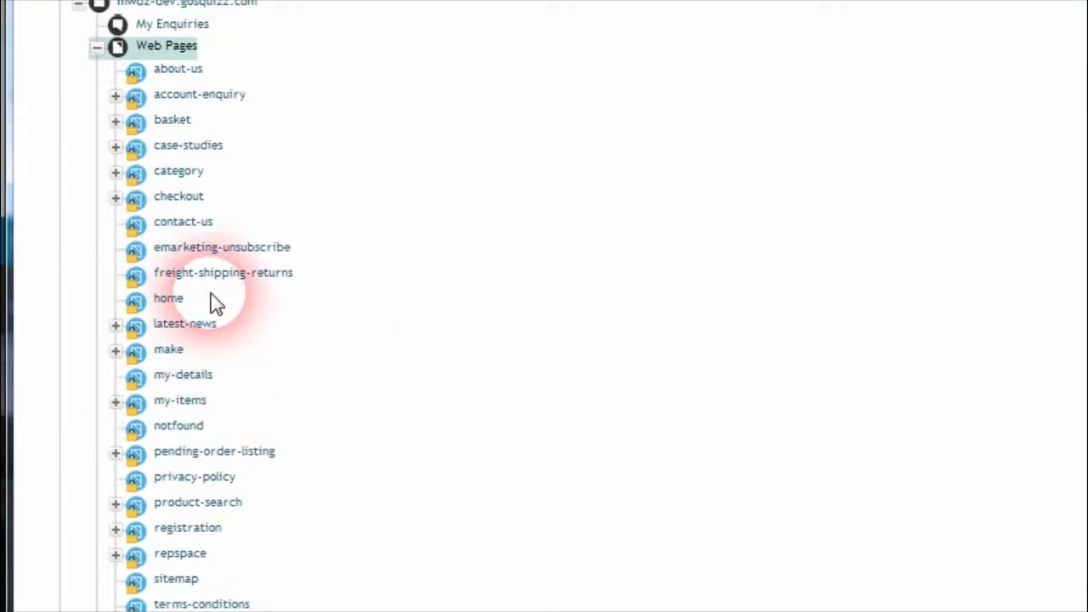
pyautogui.rightClick(174, 123)
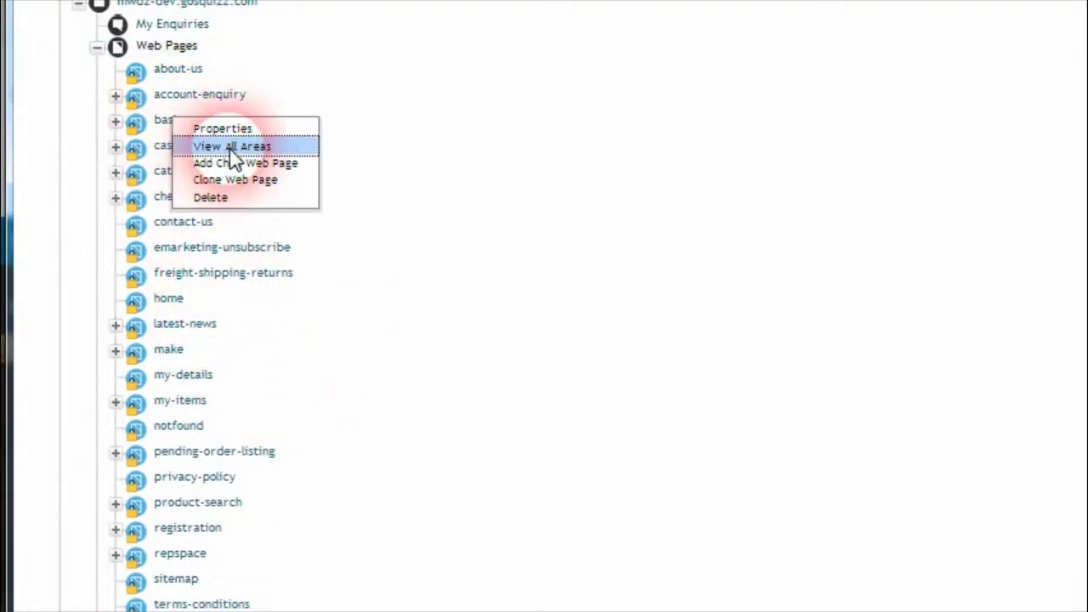
pyautogui.click(231, 148)
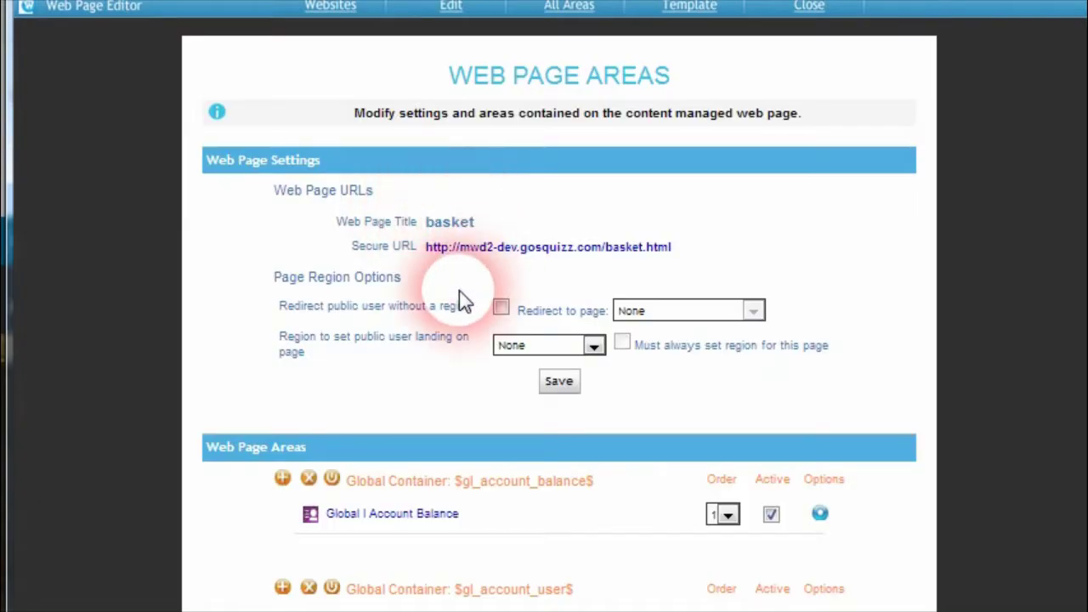
# Check the Is Cacheable option of the Global l Account Balance area and view the Global l Account User area's options
pyautogui.scroll(-3, 472, 298)
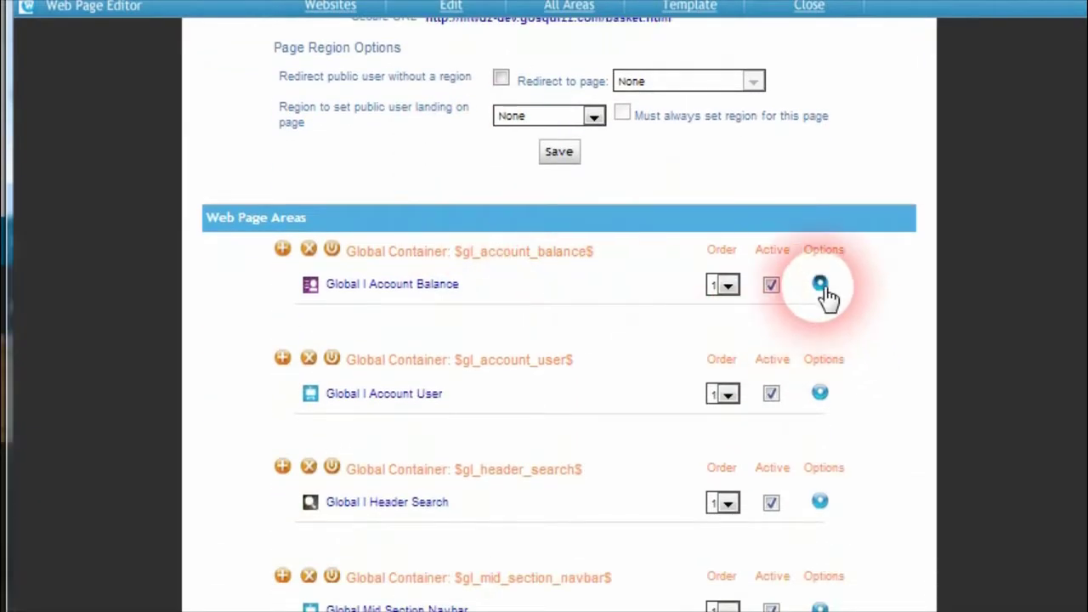
pyautogui.click(821, 286)
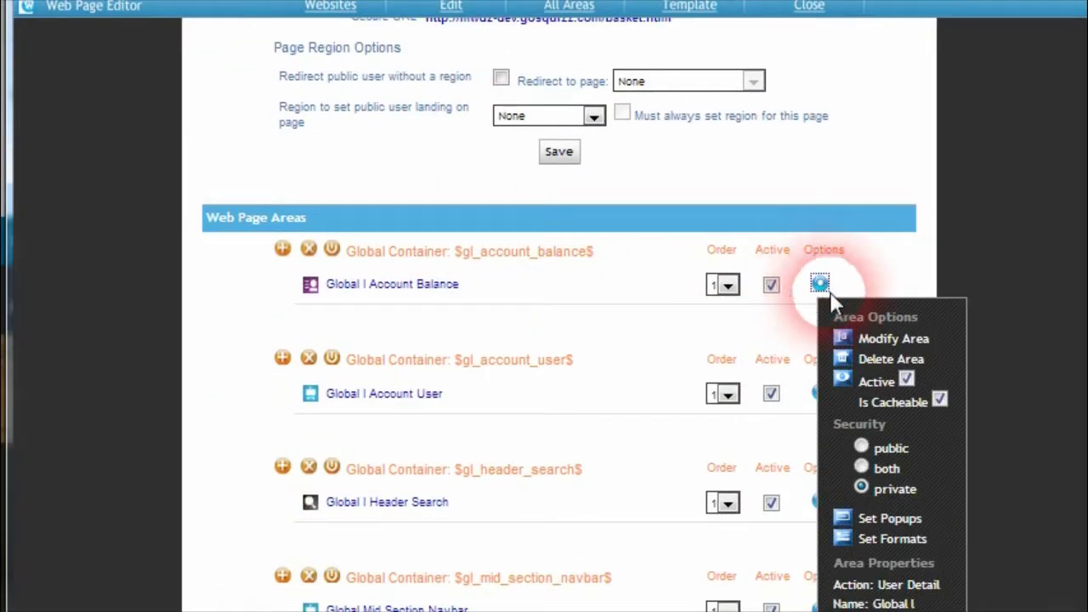
pyautogui.click(886, 405)
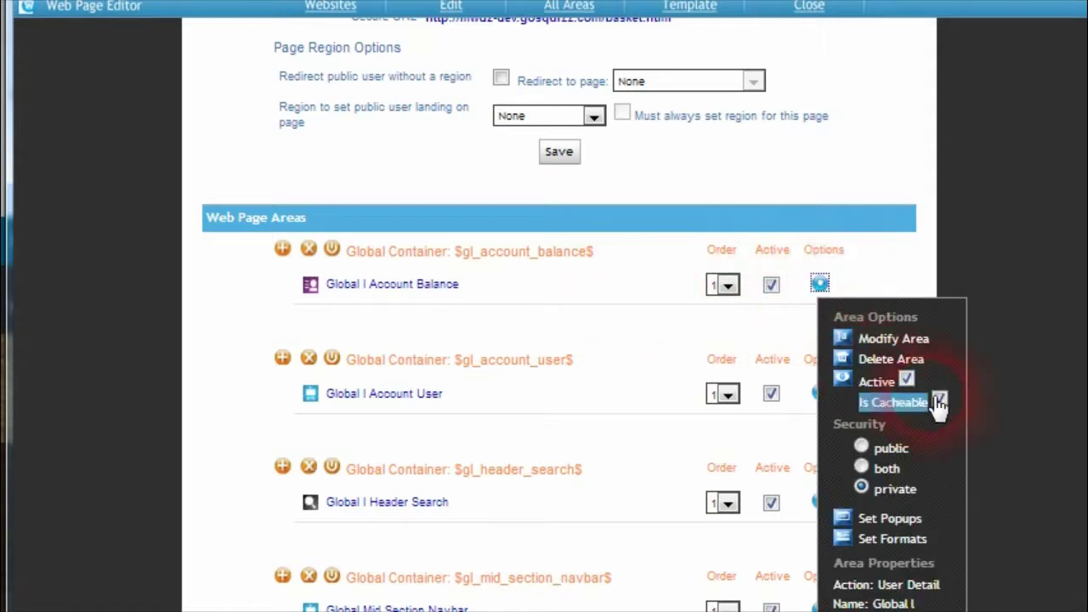
pyautogui.scroll(-3, 625, 429)
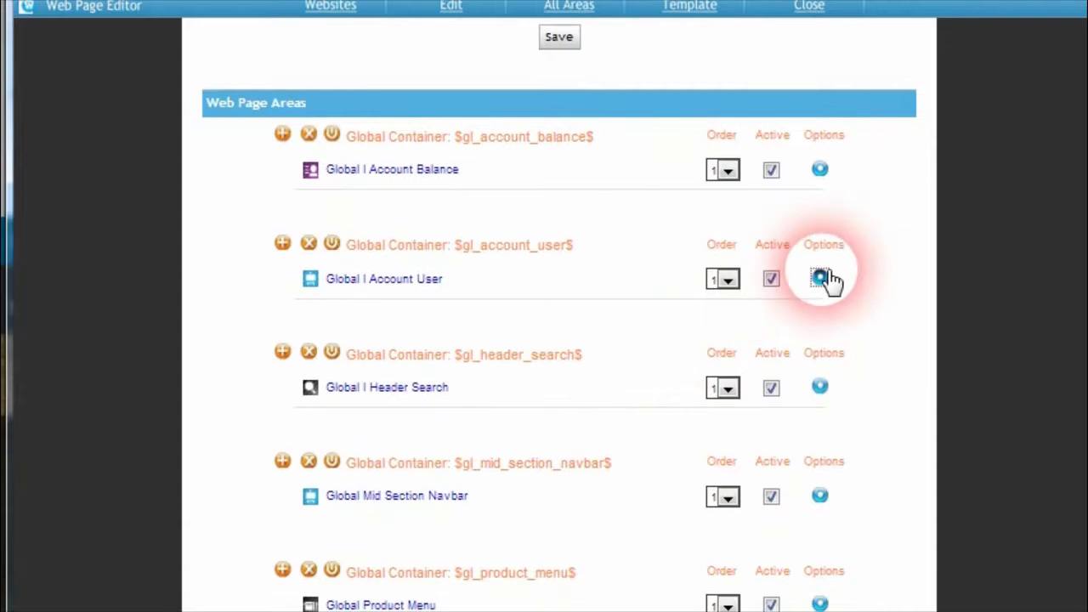
pyautogui.click(820, 278)
pyautogui.scroll(-5, 667, 418)
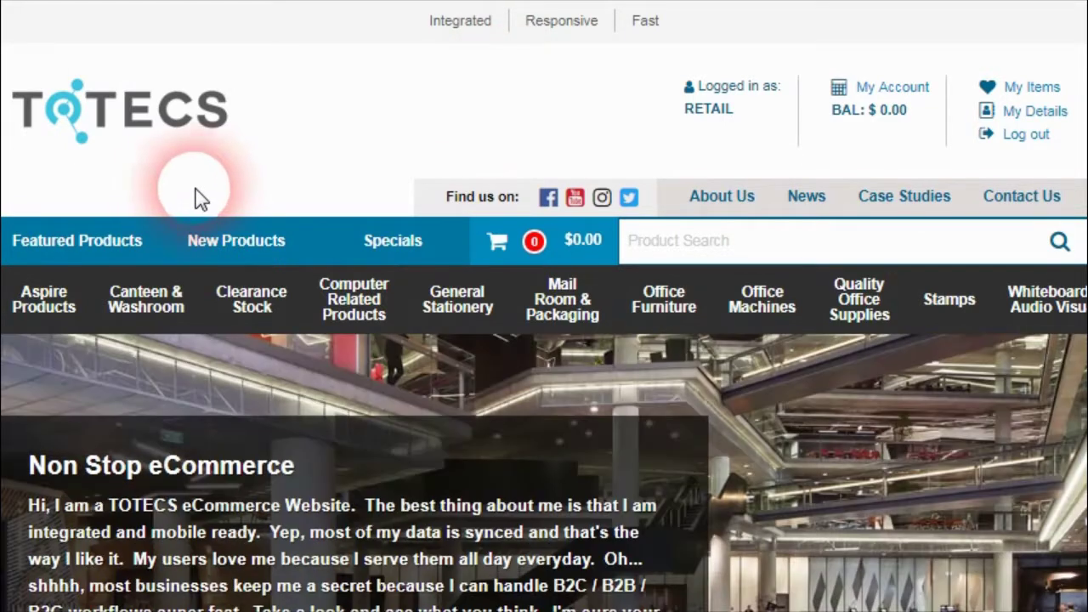
# In the storefront, add one ASPIRE INSERT BINDER A4 2D-R 25mm WHITE from New Products to the cart and browse the category menus
pyautogui.click(102, 241)
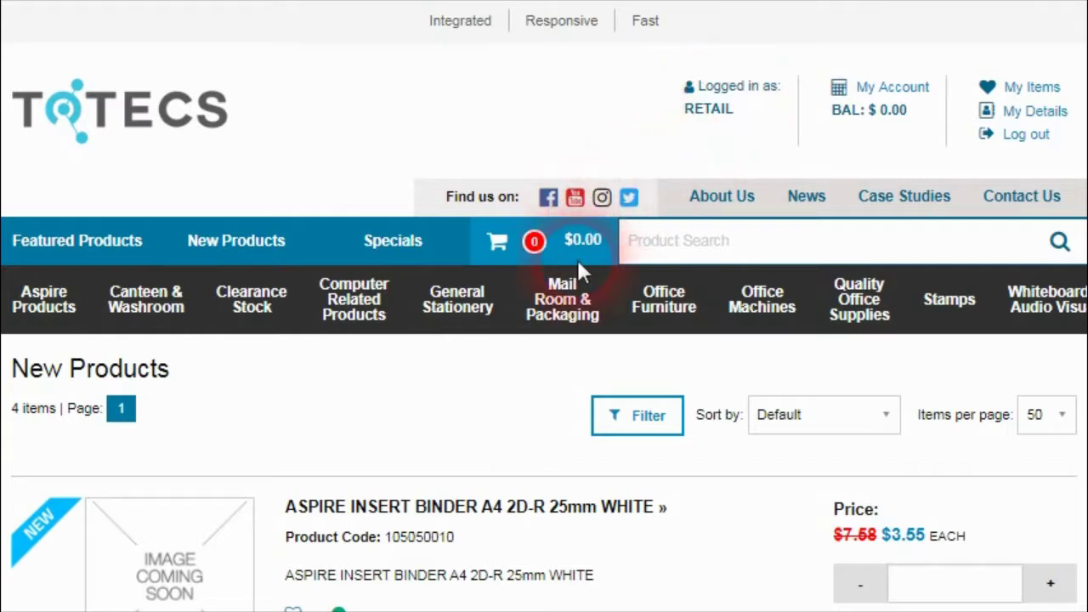
pyautogui.click(1050, 583)
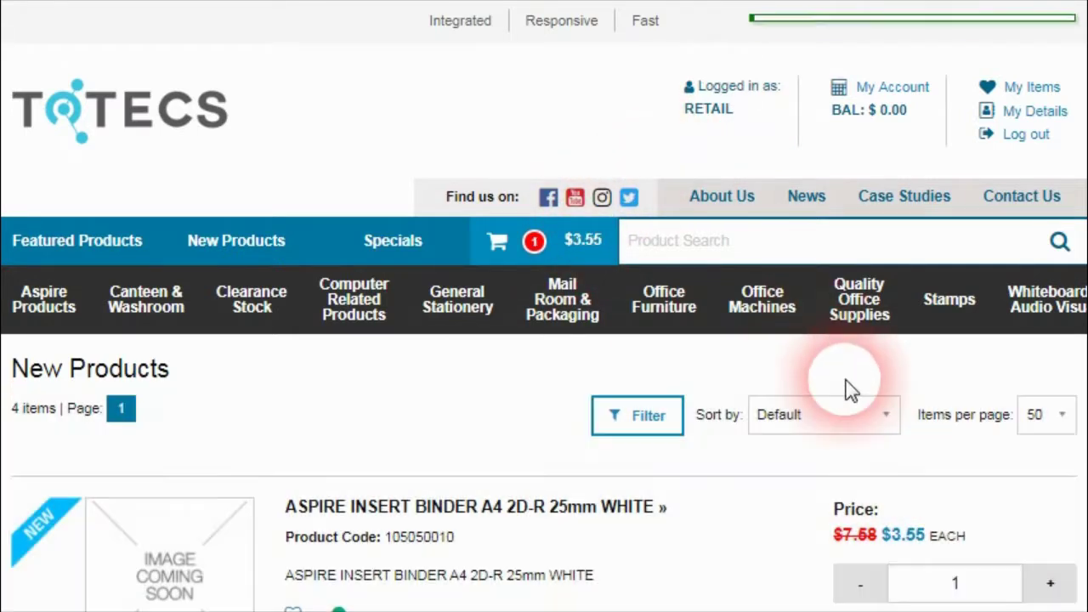
pyautogui.moveTo(637, 301)
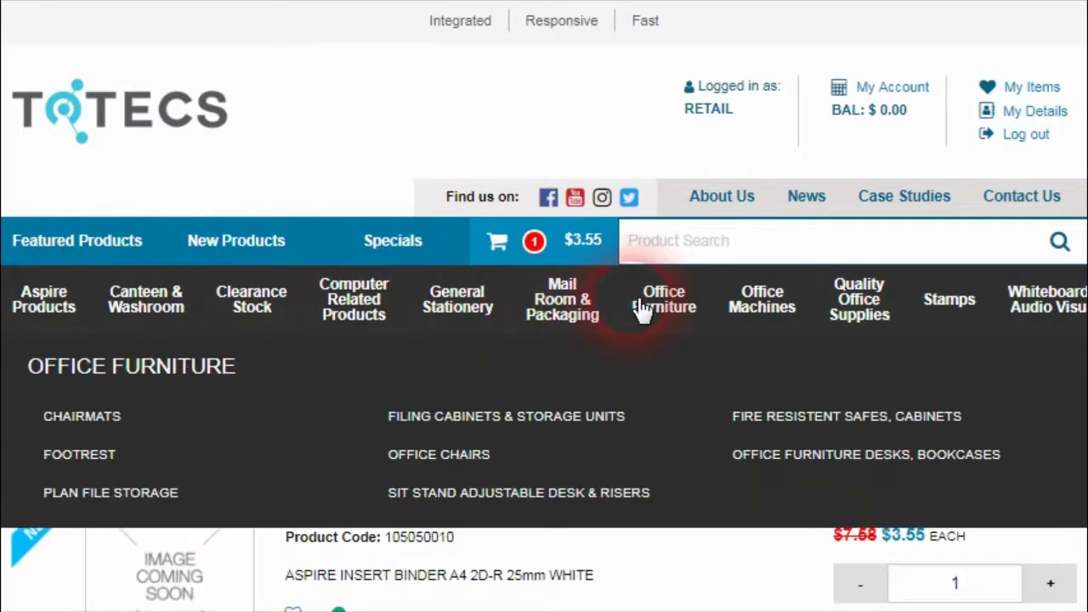
pyautogui.moveTo(1013, 304)
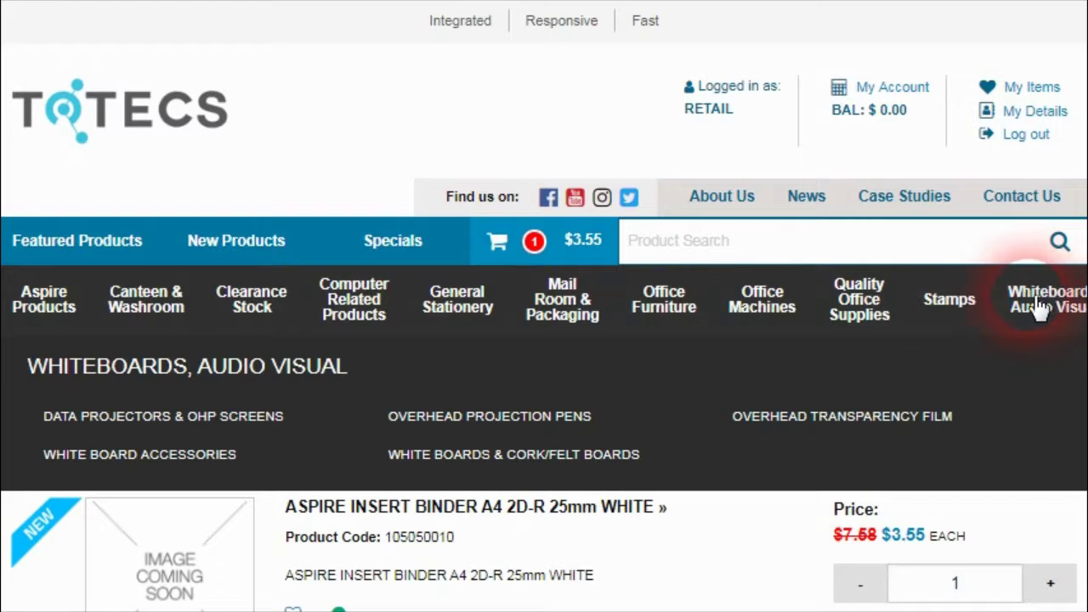
pyautogui.moveTo(942, 334)
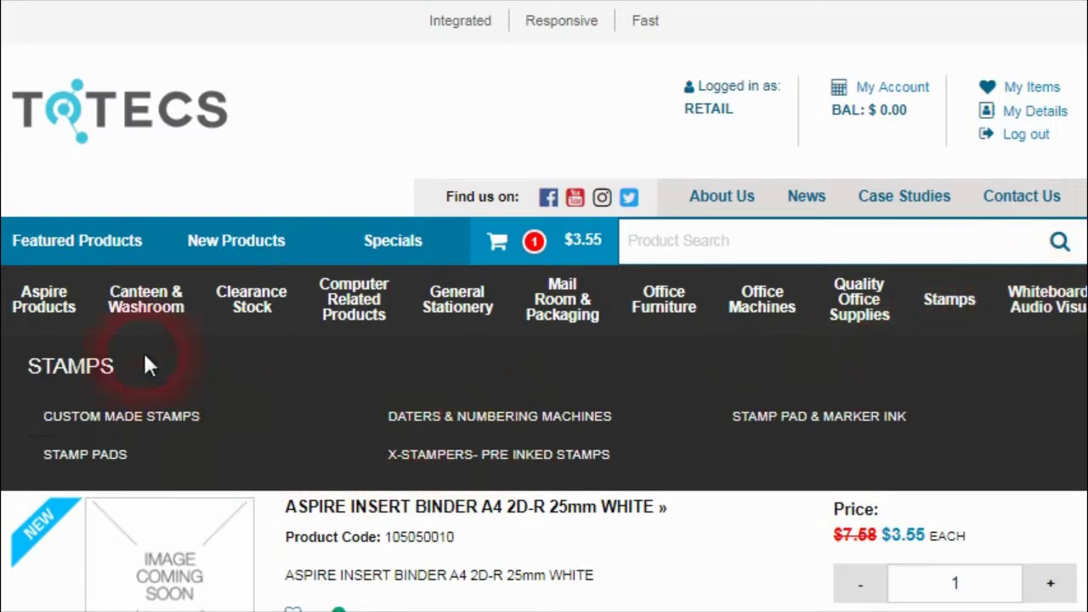
pyautogui.moveTo(146, 299)
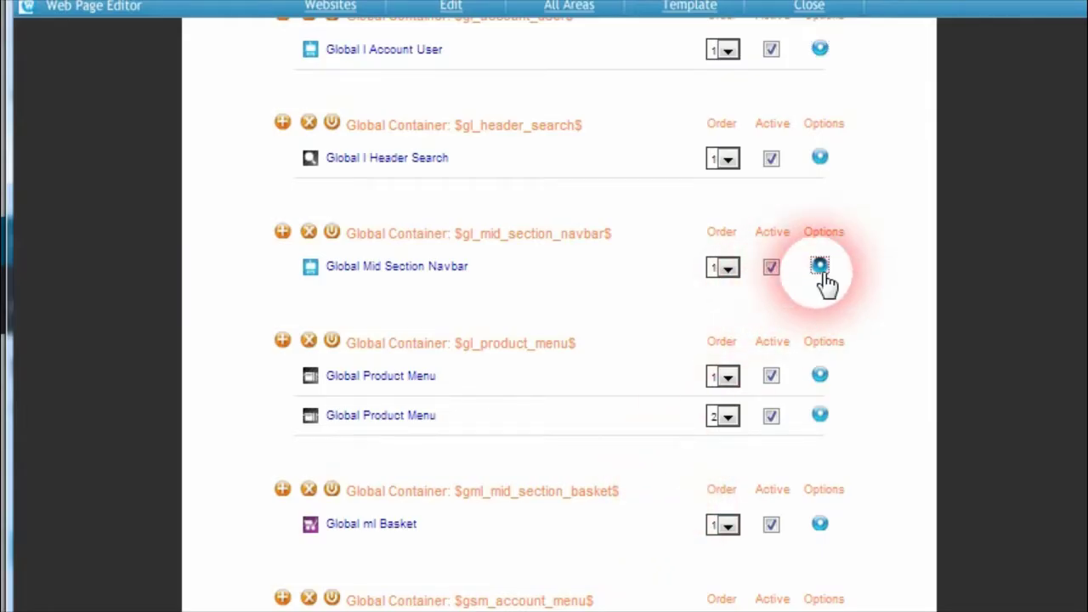
# Switch to the administration site and view the area options of the Global Mid Section Navbar
pyautogui.click(821, 267)
pyautogui.click(821, 267)
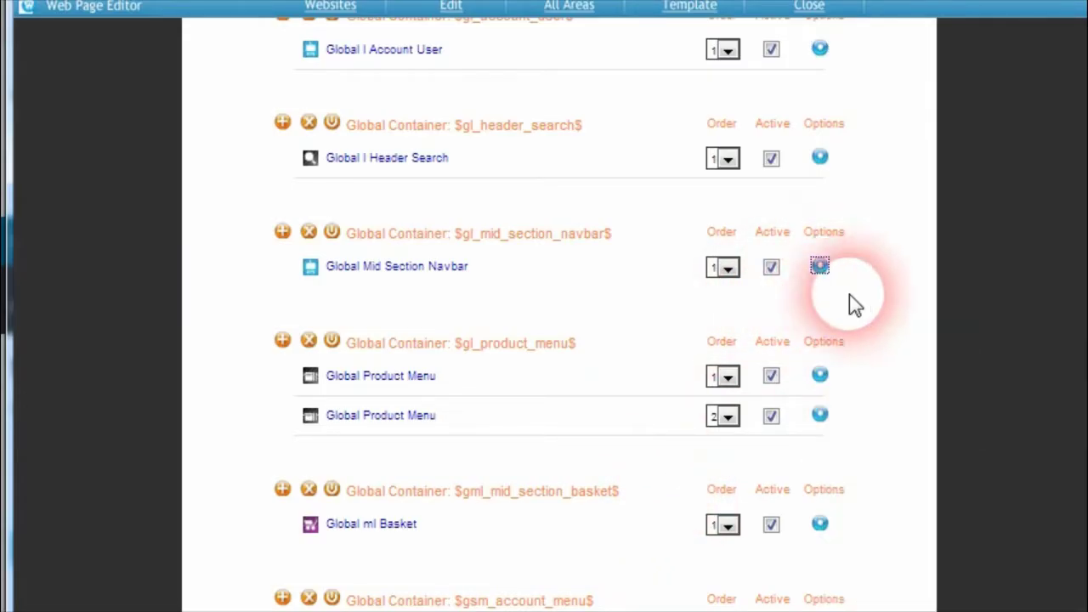
pyautogui.scroll(-3, 881, 430)
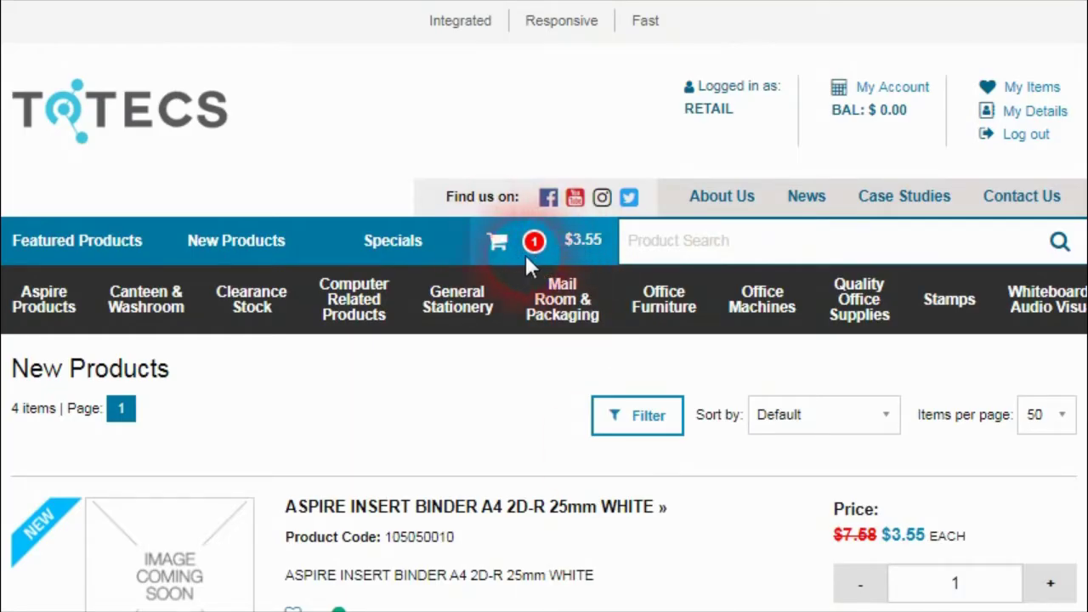
# Raise the insert binder's quantity to 2 in the storefront, and inspect the Is Cacheable option of the Global ml Basket area in administration
pyautogui.scroll(-3, 527, 255)
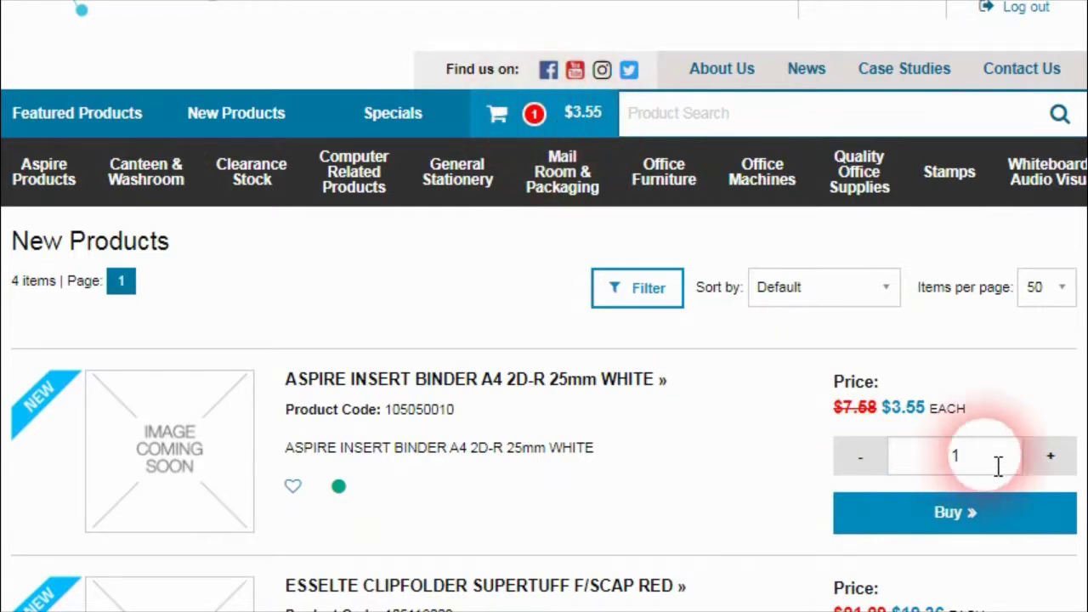
pyautogui.click(1051, 468)
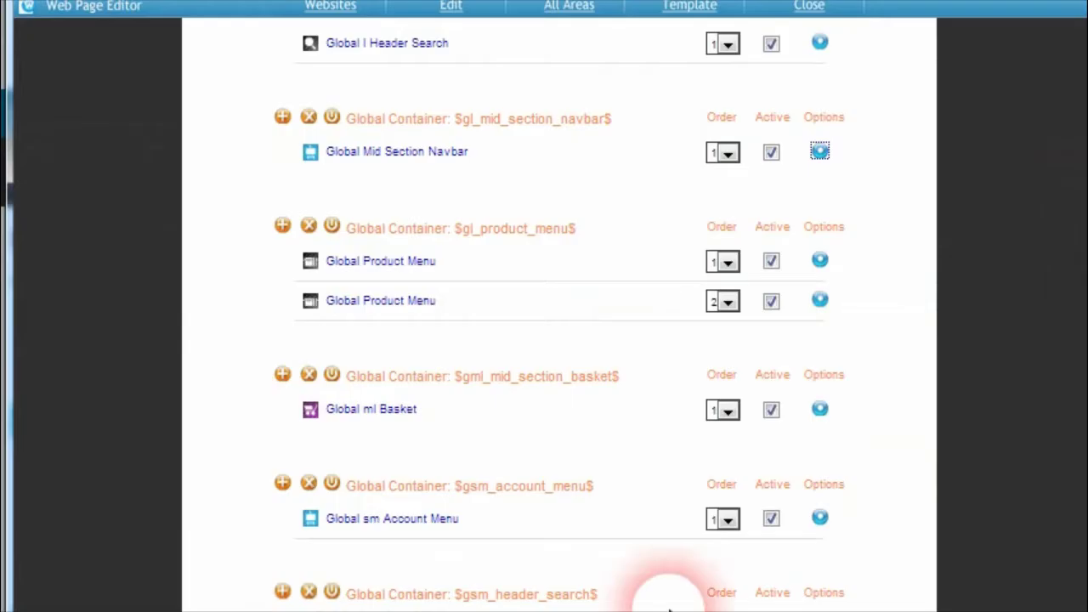
pyautogui.click(820, 409)
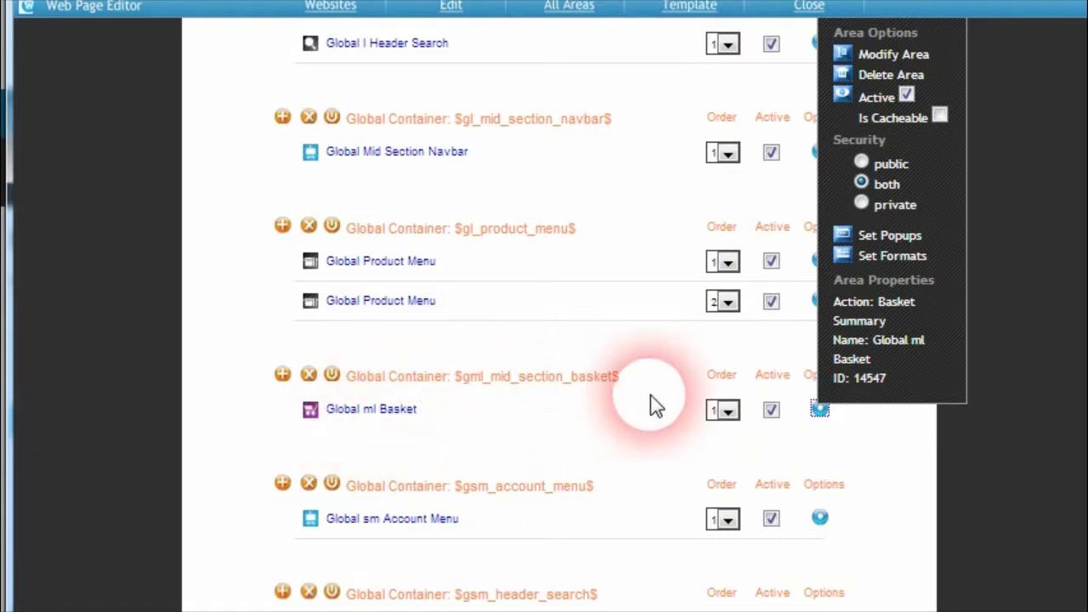
pyautogui.scroll(3, 884, 353)
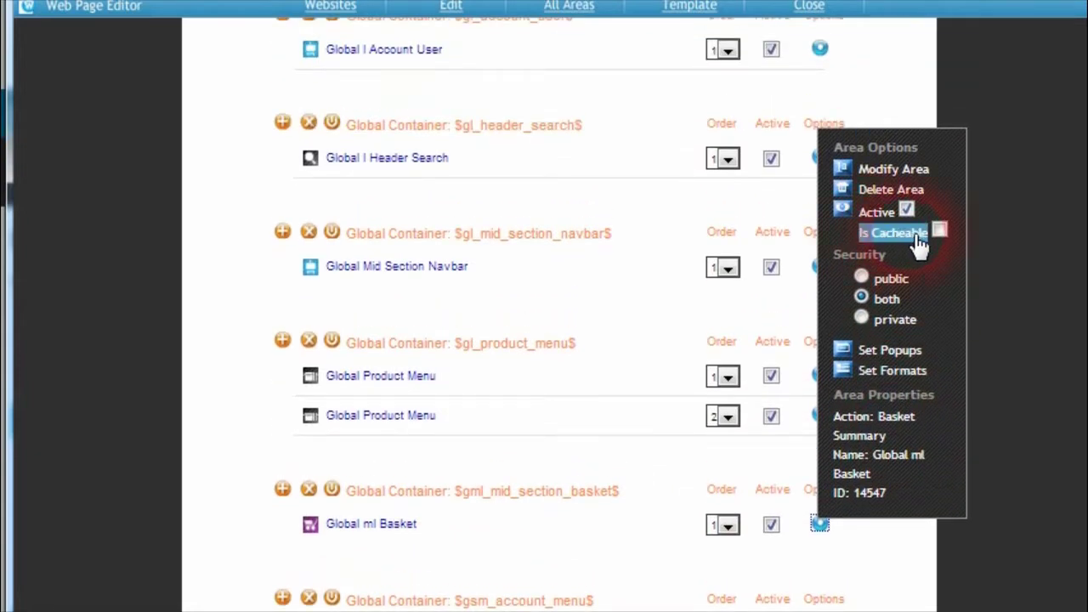
pyautogui.click(934, 242)
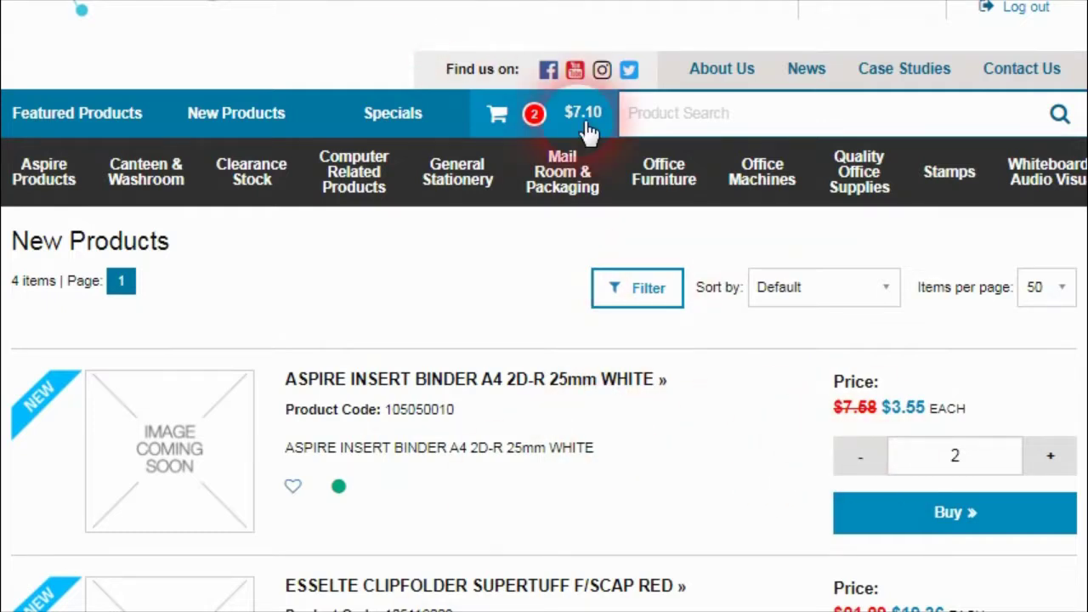
# Raise the insert binder's quantity to 3 in the storefront and revisit the Global ml Basket area's options in administration
pyautogui.click(1030, 446)
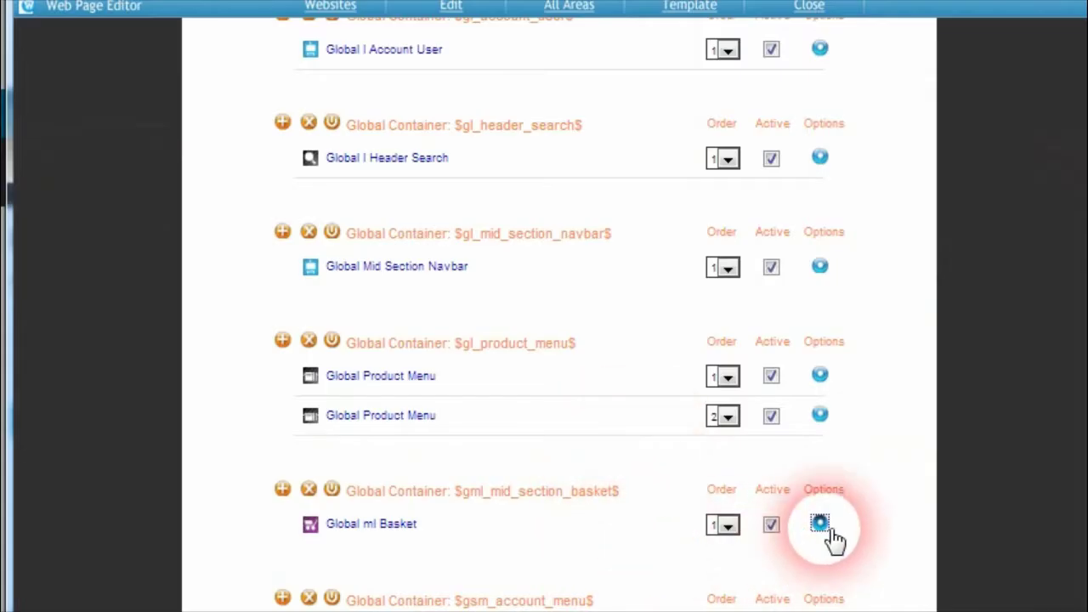
pyautogui.click(820, 524)
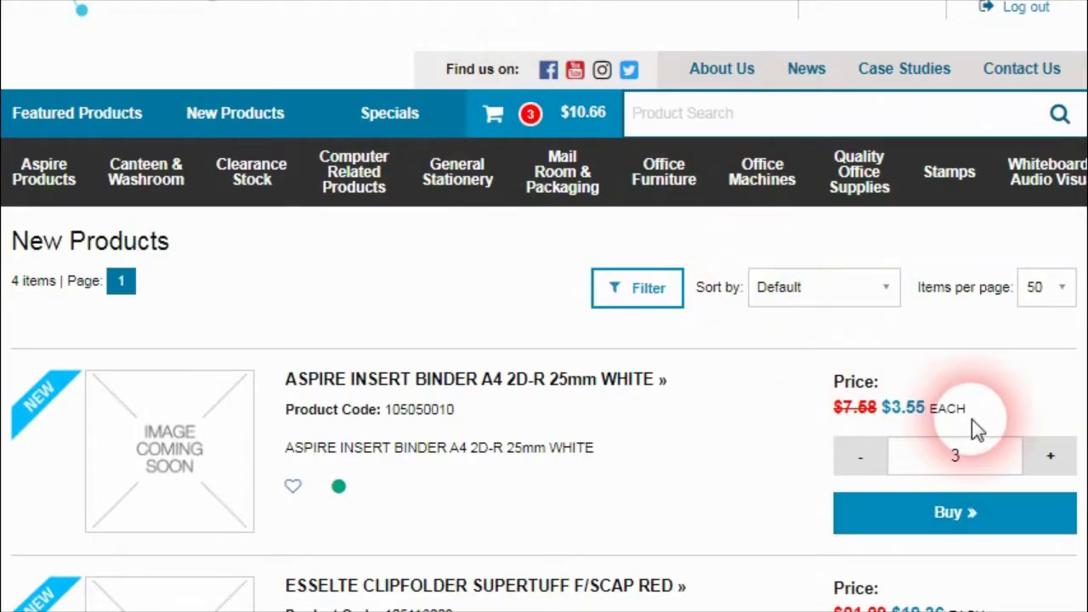
# Raise the insert binder's quantity to 5 in the storefront and review the item and its totals in the shopping cart
pyautogui.click(1050, 456)
pyautogui.click(1042, 457)
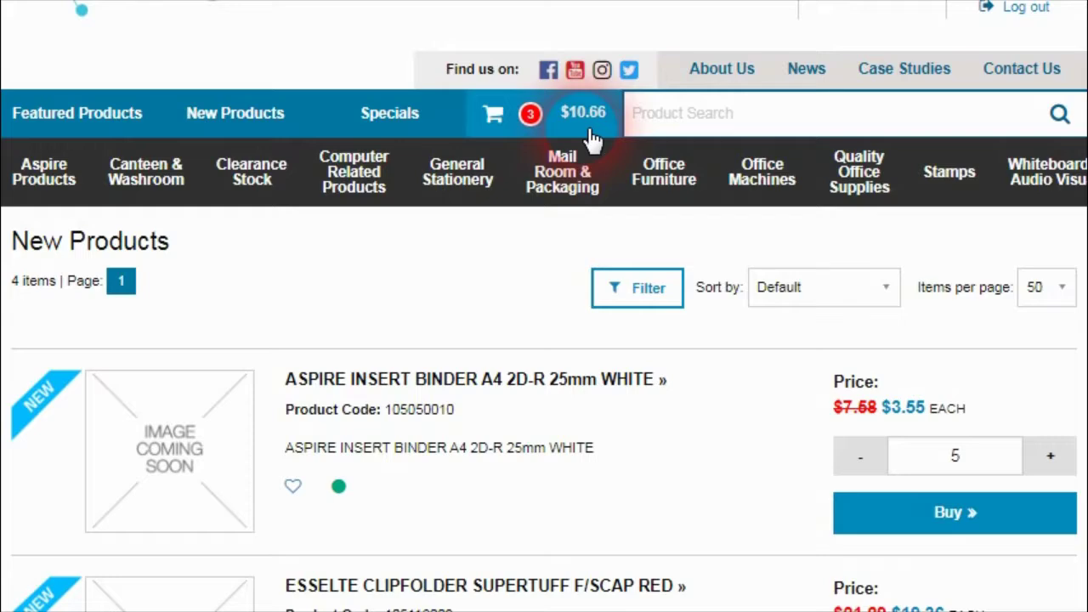
pyautogui.scroll(3, 614, 243)
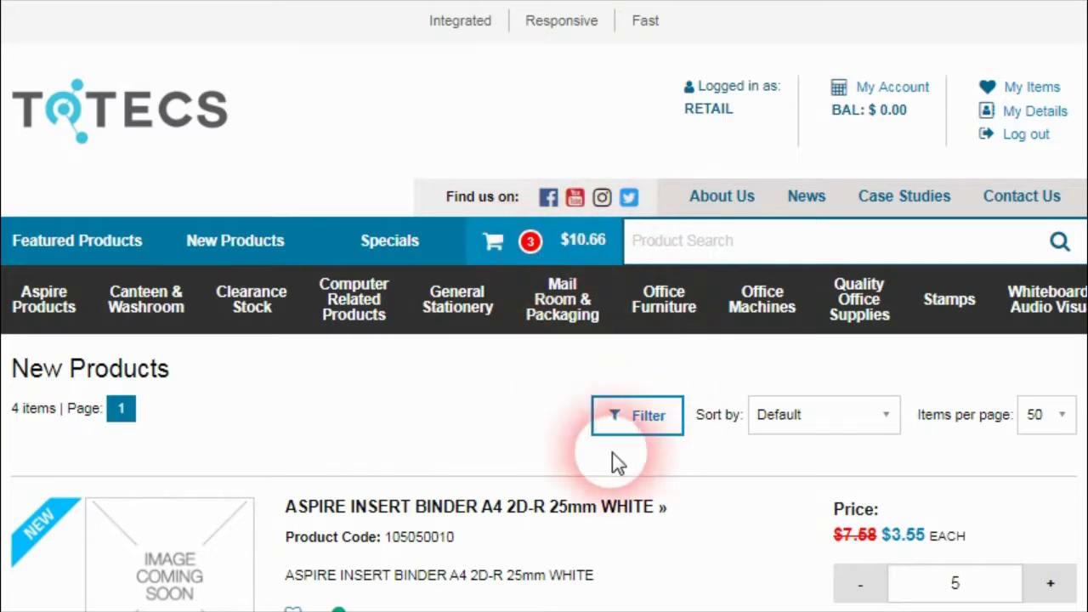
pyautogui.click(491, 242)
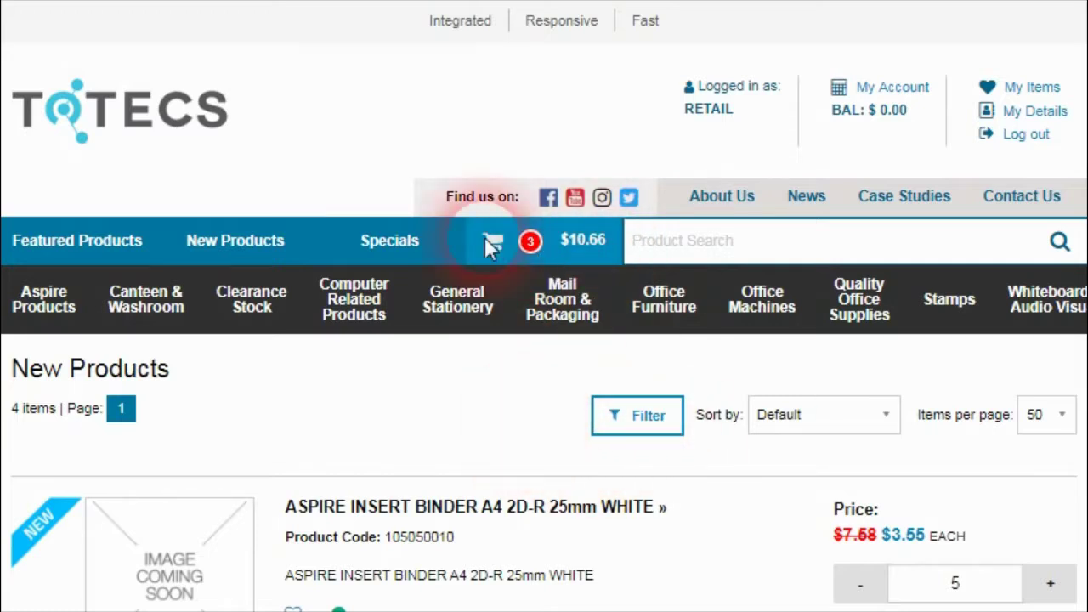
pyautogui.scroll(-3, 80, 377)
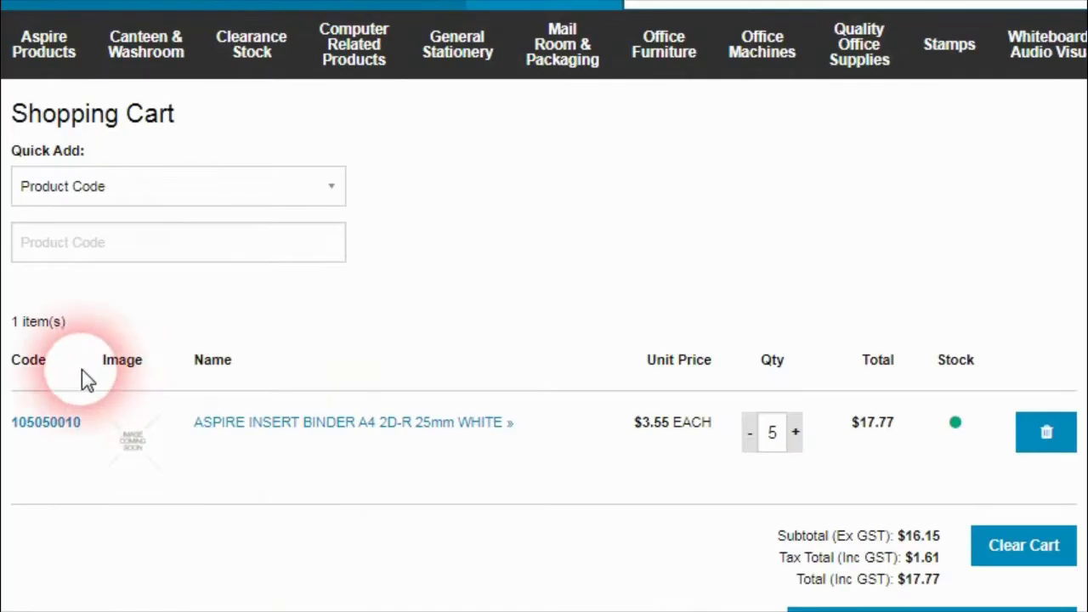
pyautogui.scroll(-3, 600, 535)
pyautogui.scroll(2, 456, 391)
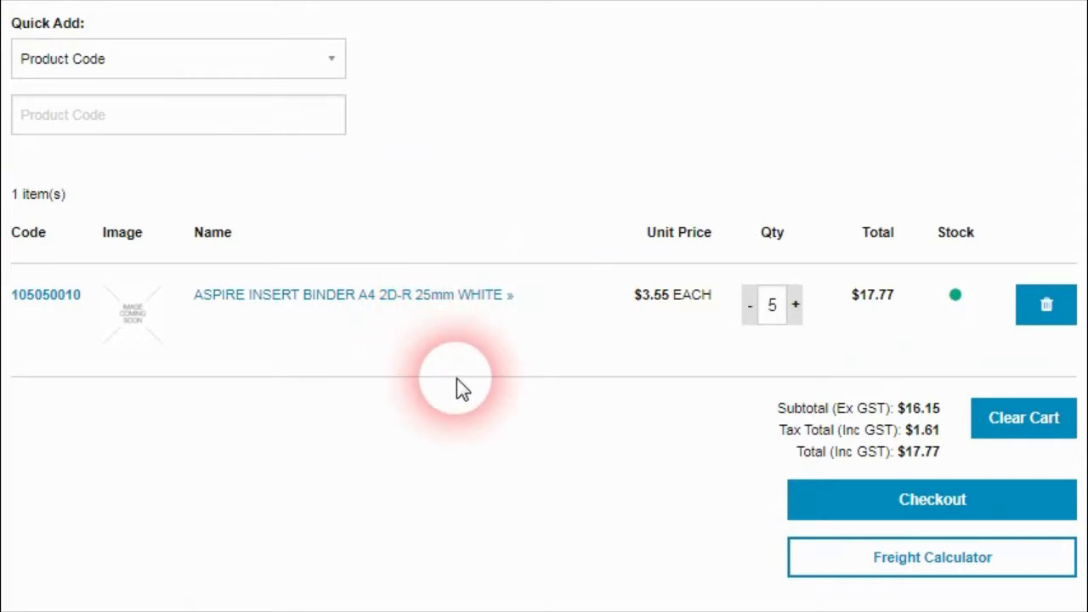
pyautogui.scroll(2, 457, 387)
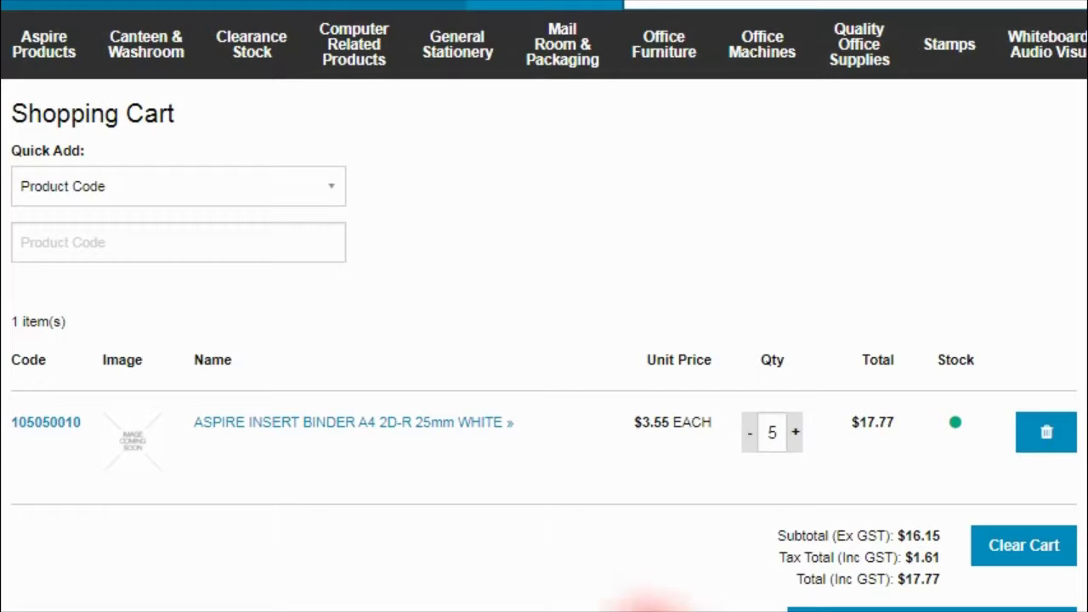
pyautogui.scroll(2, 544, 306)
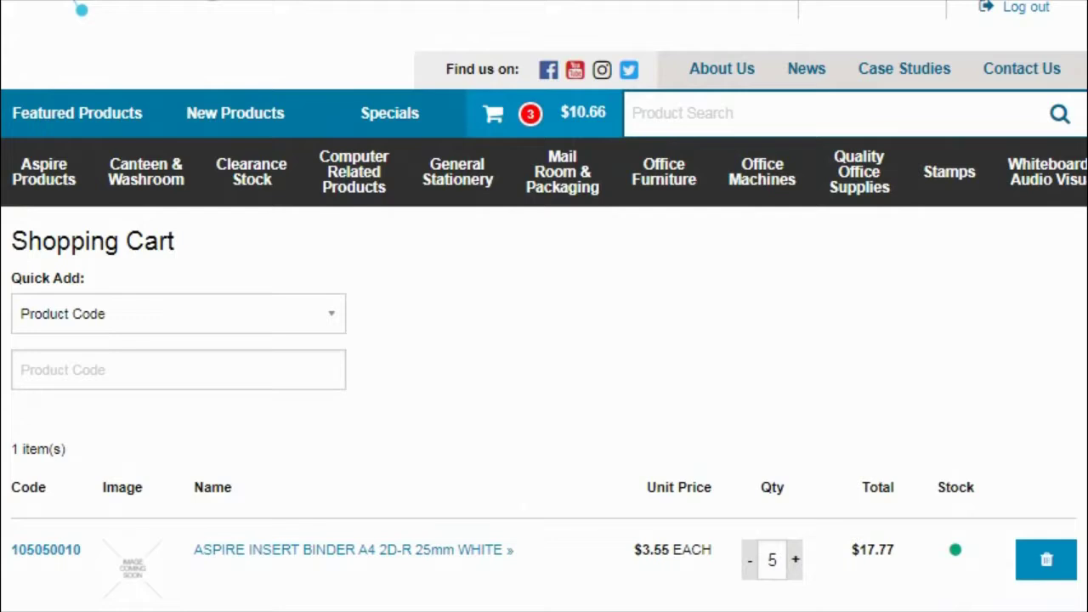
pyautogui.scroll(2, 544, 306)
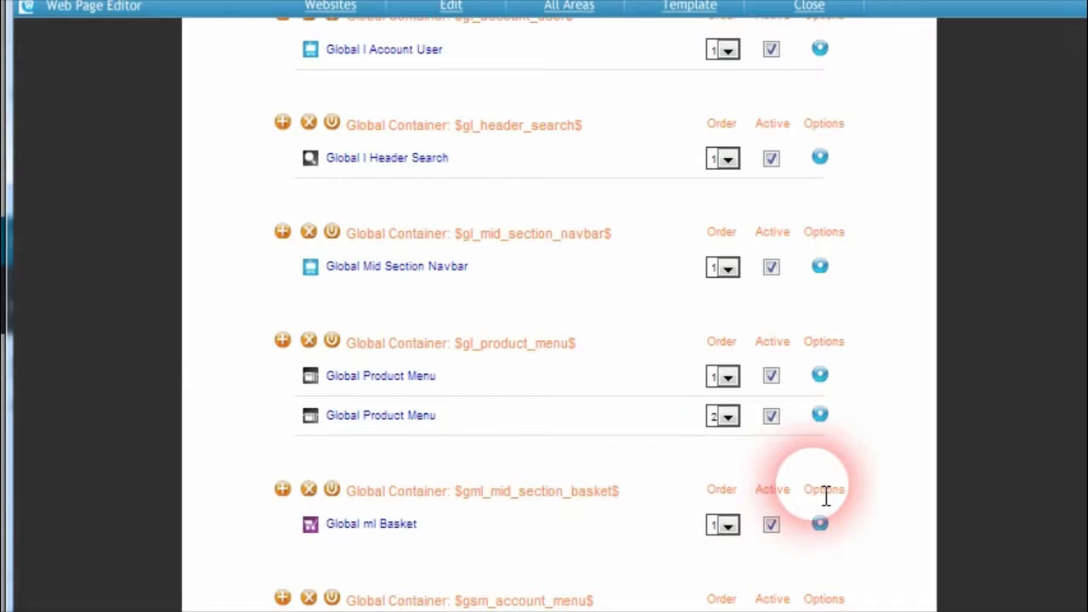
# Check the area options of Global ml Basket in the administration site's Web Page Editor
pyautogui.click(819, 524)
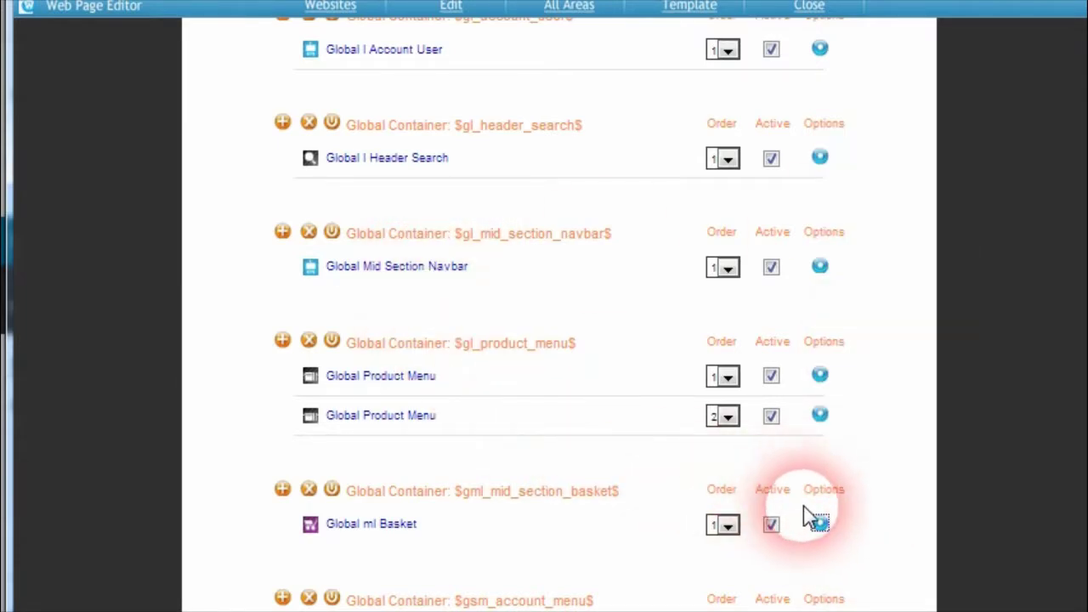
pyautogui.click(819, 523)
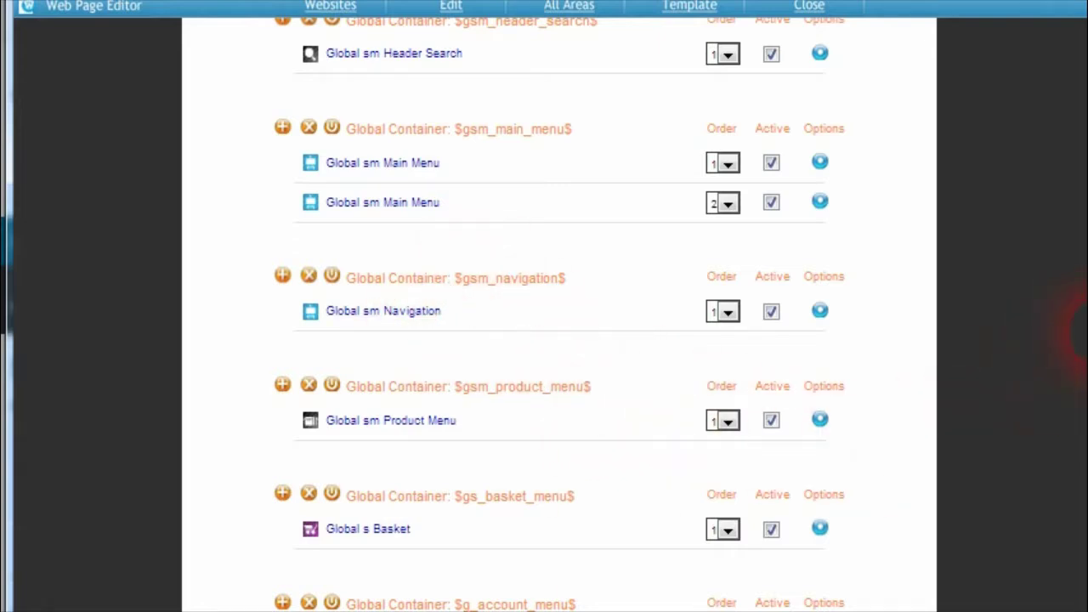
pyautogui.moveTo(1087, 293); pyautogui.dragTo(1087, 121)
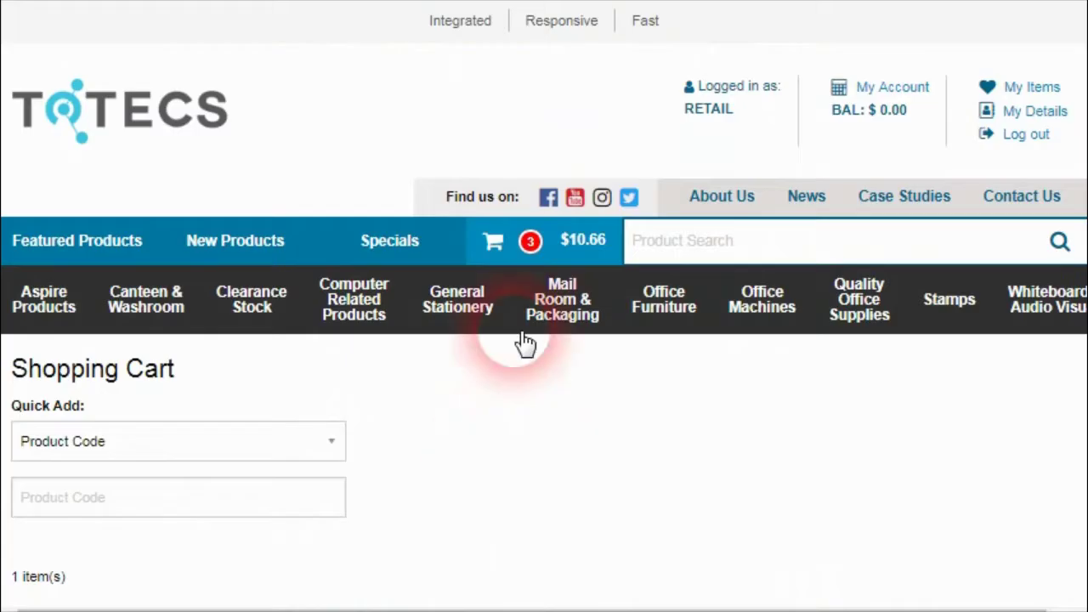
# Examine the storefront ribbon's Integrated, Responsive and Fast labels, and inspect the Is Cacheable option of the Global Ribbon area in administration
pyautogui.moveTo(517, 276)
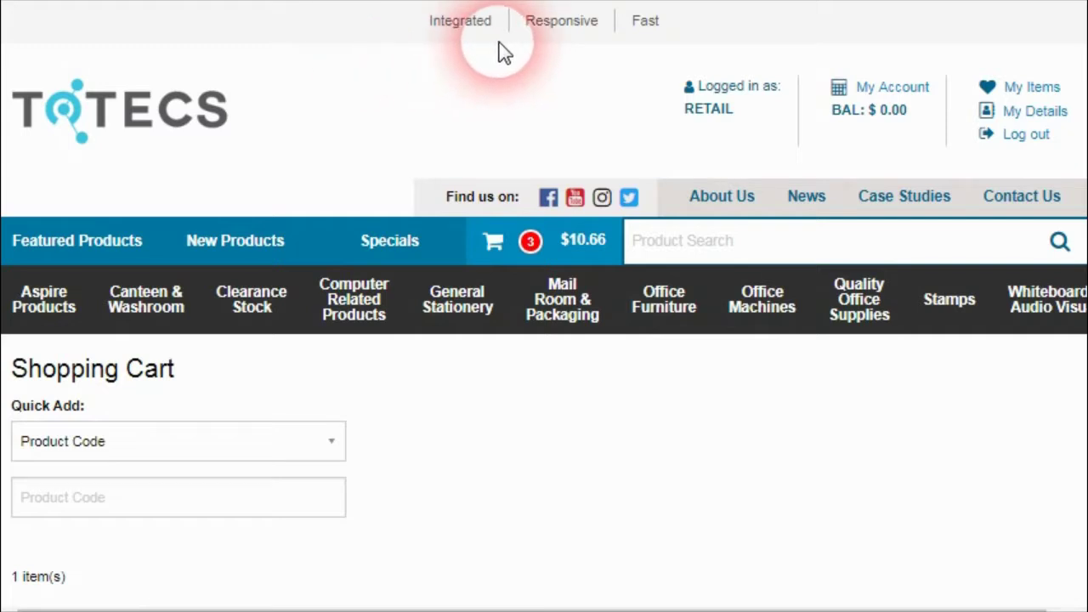
pyautogui.moveTo(419, 26); pyautogui.dragTo(669, 24)
pyautogui.click(668, 25)
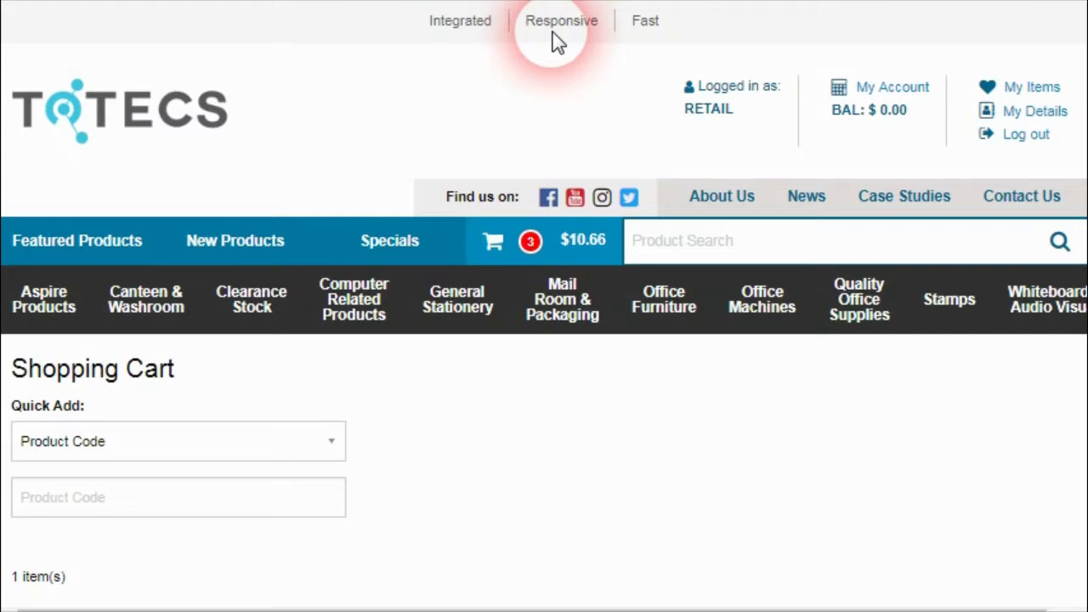
pyautogui.moveTo(431, 30); pyautogui.dragTo(652, 34)
pyautogui.click(652, 34)
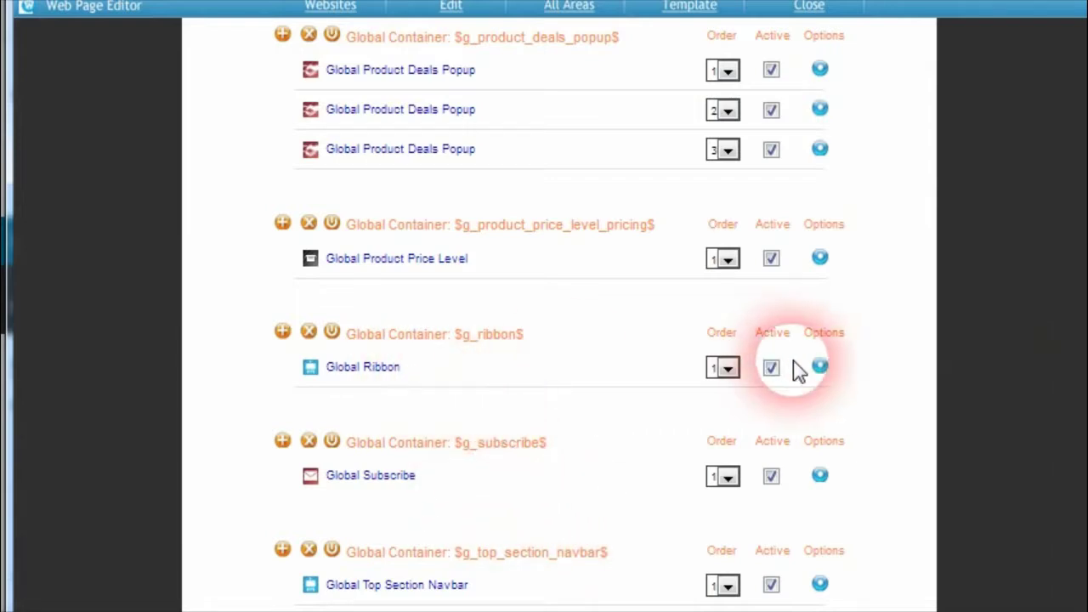
pyautogui.click(821, 370)
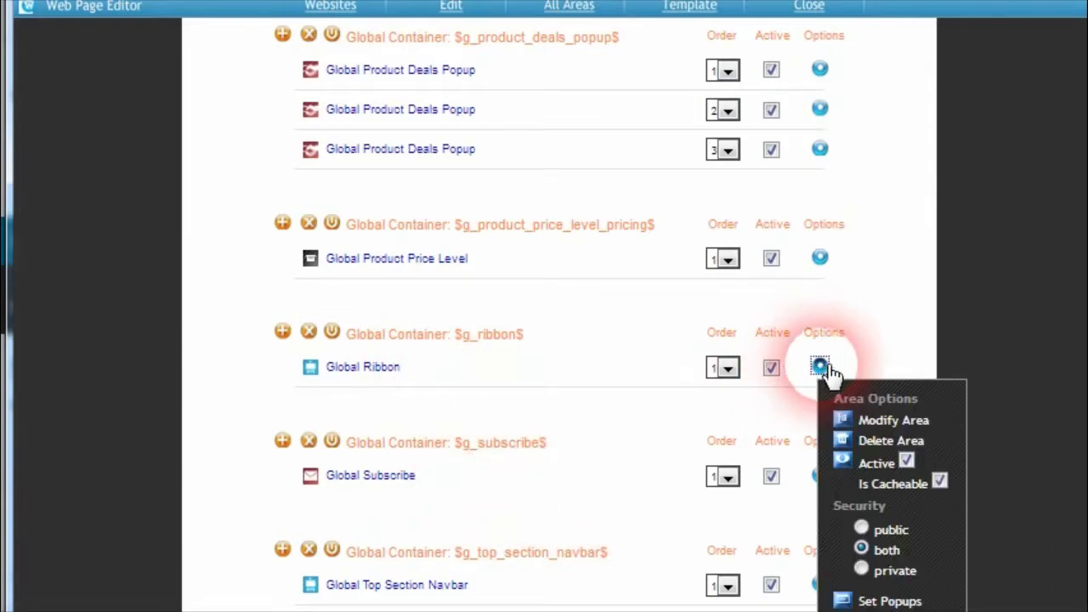
pyautogui.click(939, 482)
# Set User Defined Value 02 of the Global Ribbon area to Connected and save the canvas
pyautogui.click(366, 368)
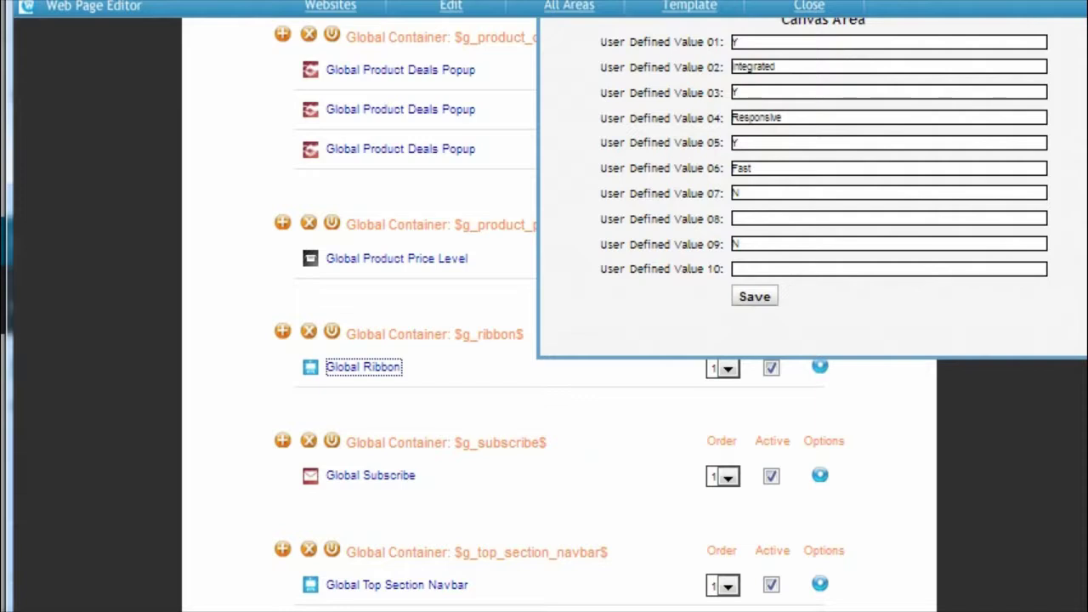
pyautogui.moveTo(842, 70); pyautogui.dragTo(736, 85)
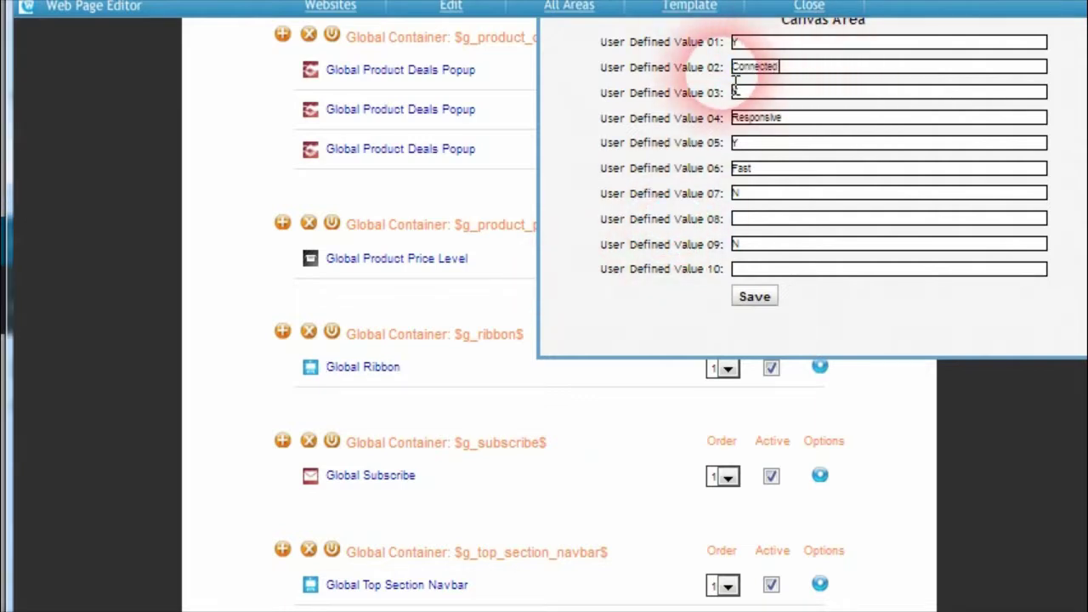
pyautogui.write('Connected')
pyautogui.click(759, 297)
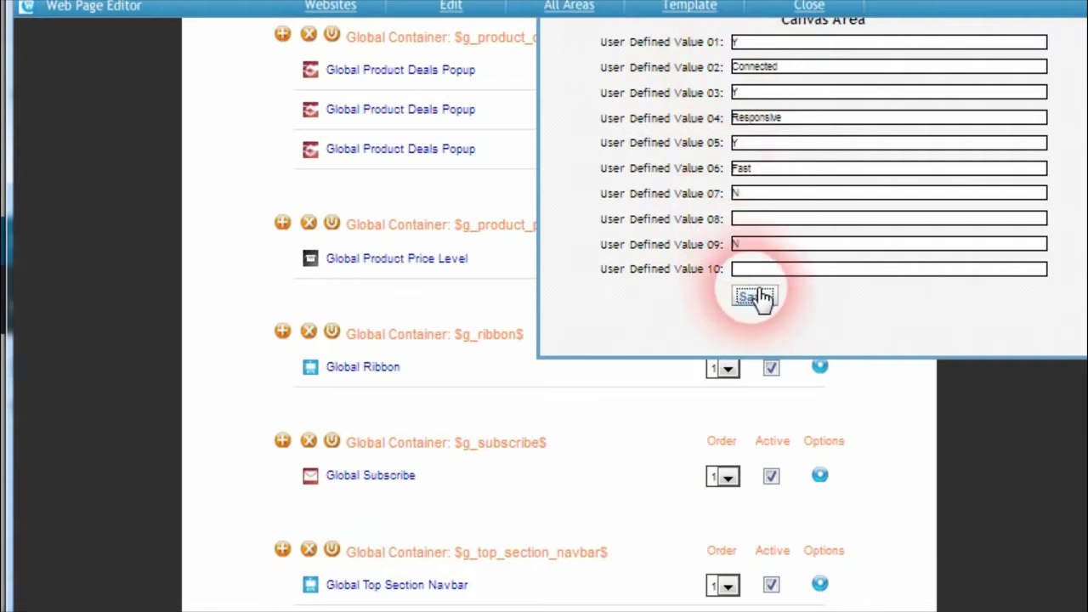
pyautogui.click(1029, 97)
pyautogui.click(801, 509)
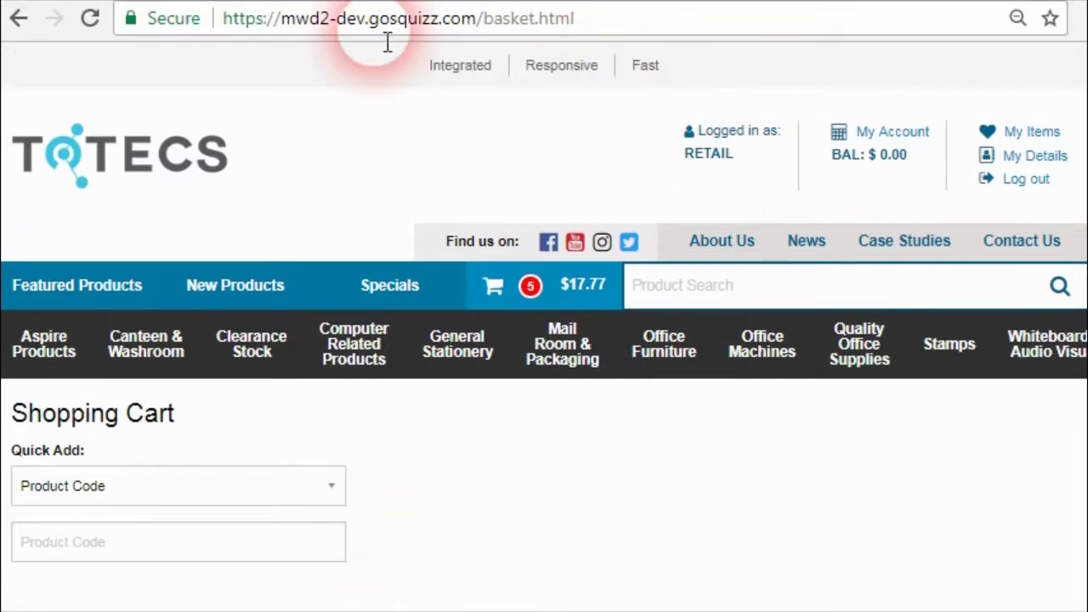
# Load the storefront basket page with the URL parameter ?ignore_area_caching=Y
pyautogui.click(664, 29)
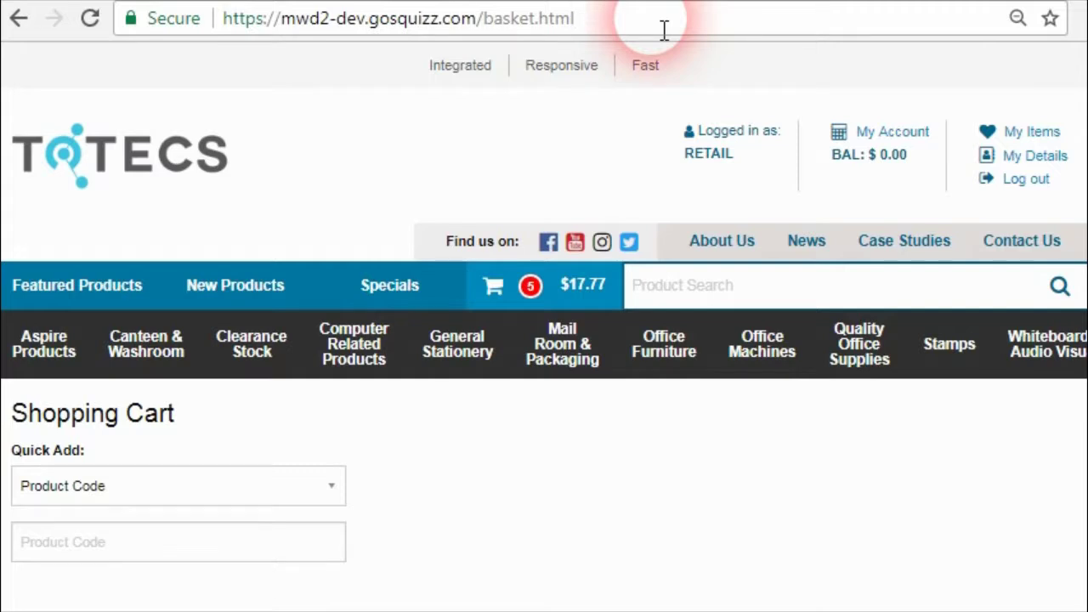
pyautogui.write('?')
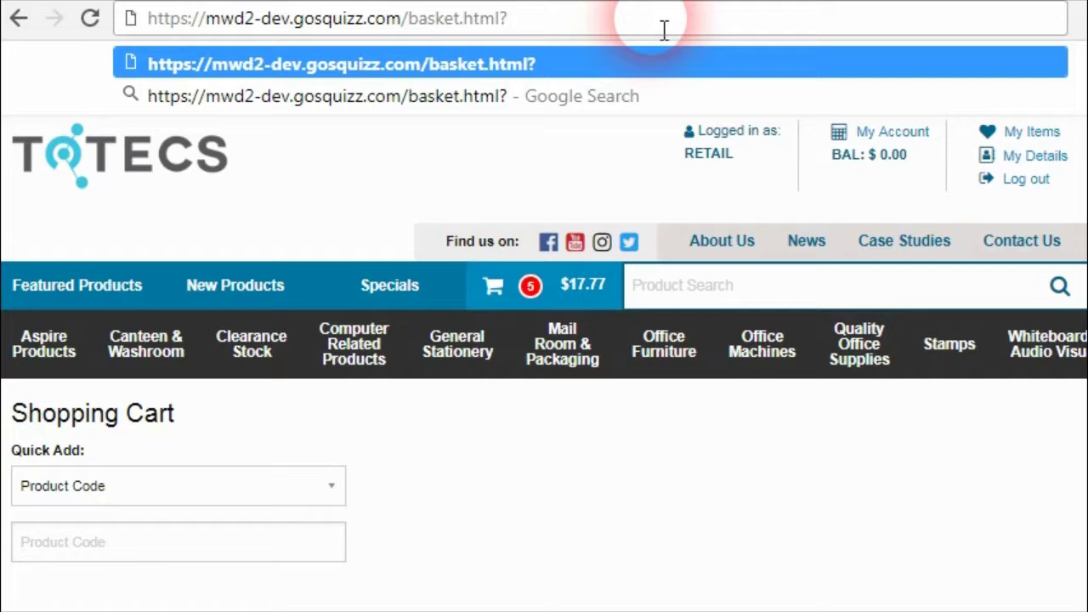
pyautogui.write('ignore_area_caching=Y')
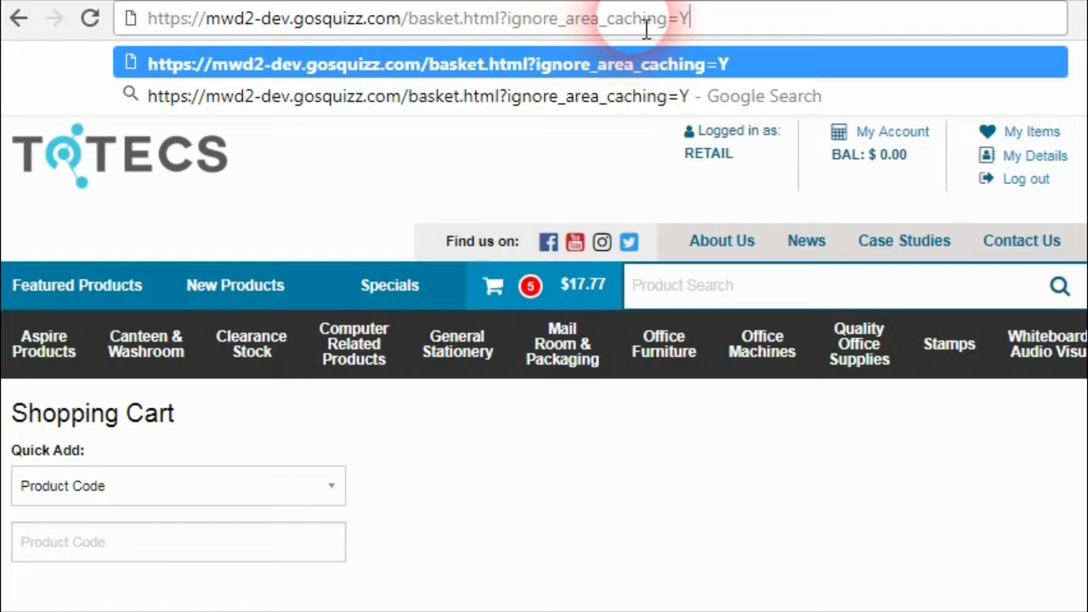
pyautogui.click(709, 30)
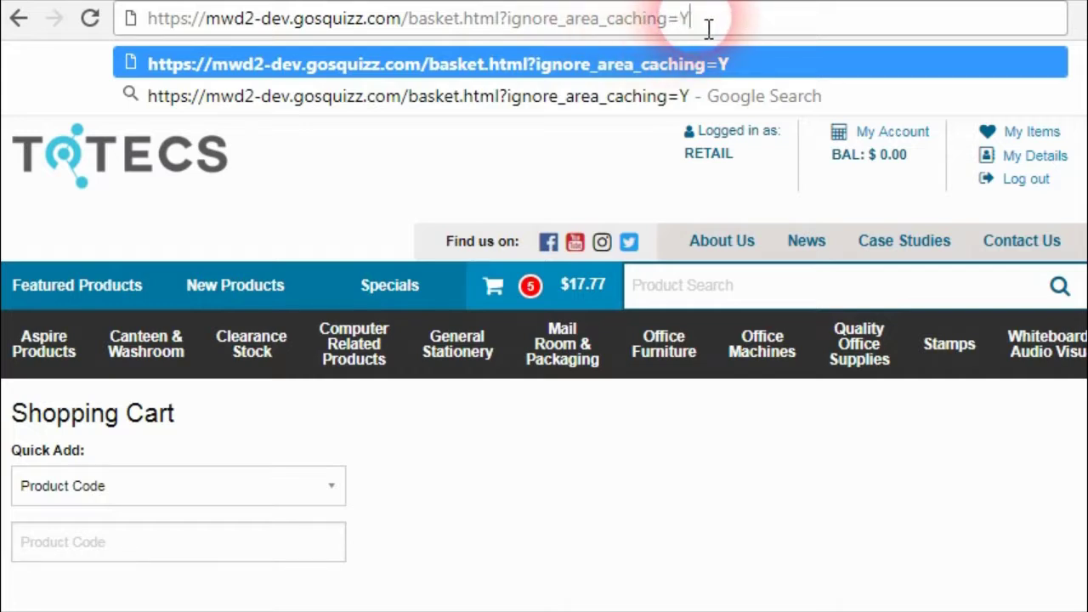
pyautogui.press('Return')
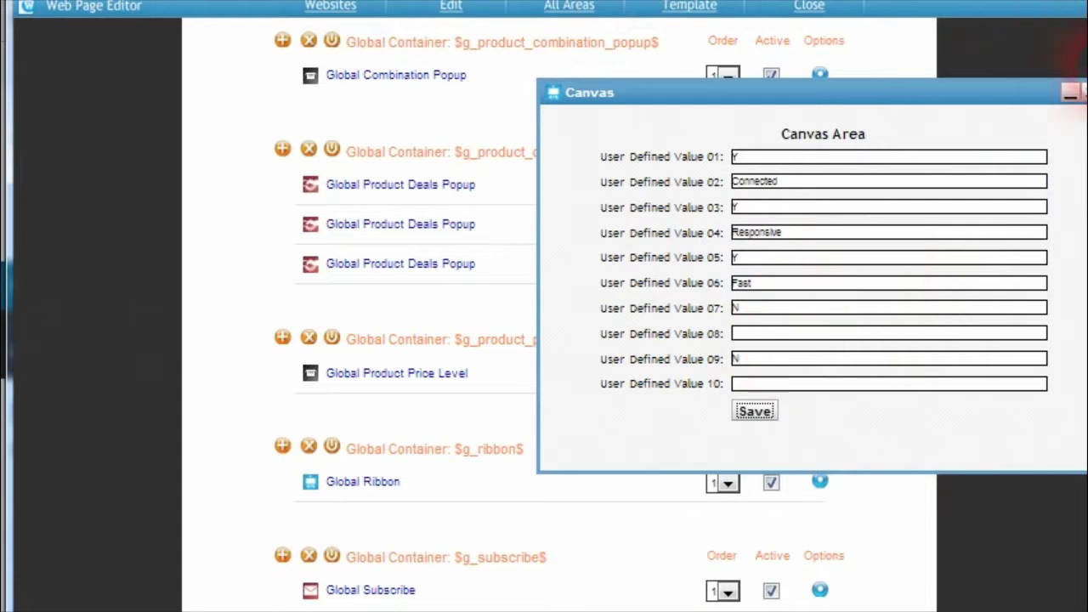
# Dismiss the Canvas window in administration, inspect the Global Ribbon area's options, and return to the storefront to compare the ribbon
pyautogui.click(1069, 94)
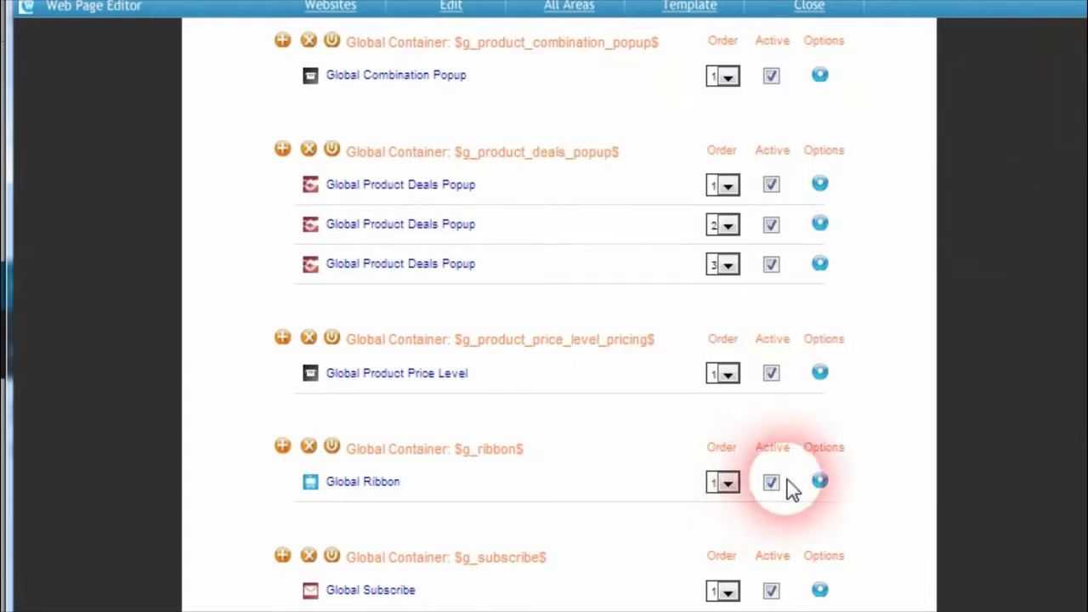
pyautogui.click(820, 482)
pyautogui.click(878, 520)
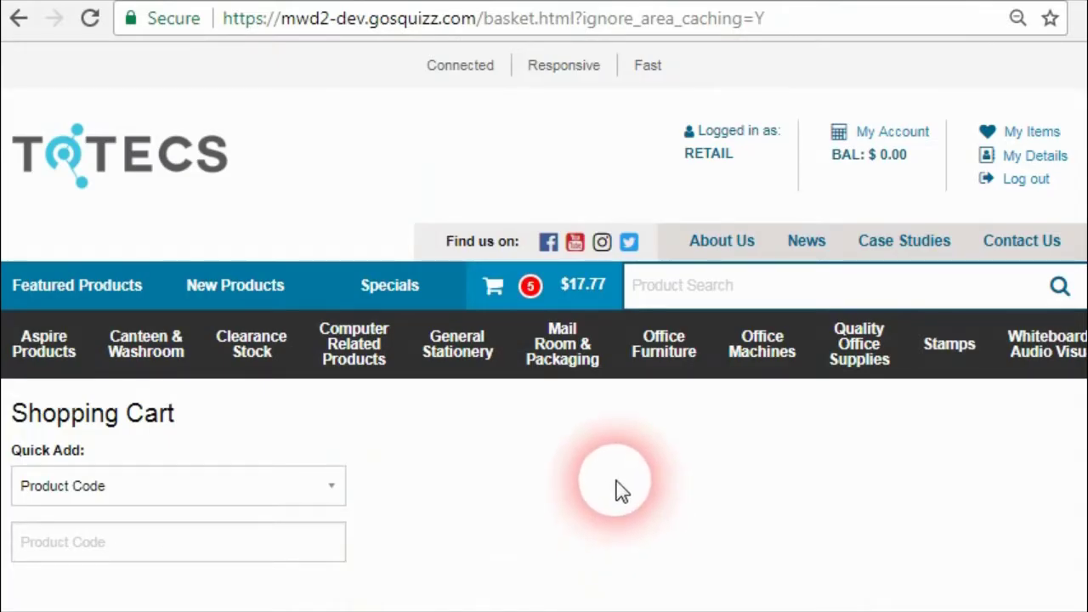
pyautogui.moveTo(455, 344)
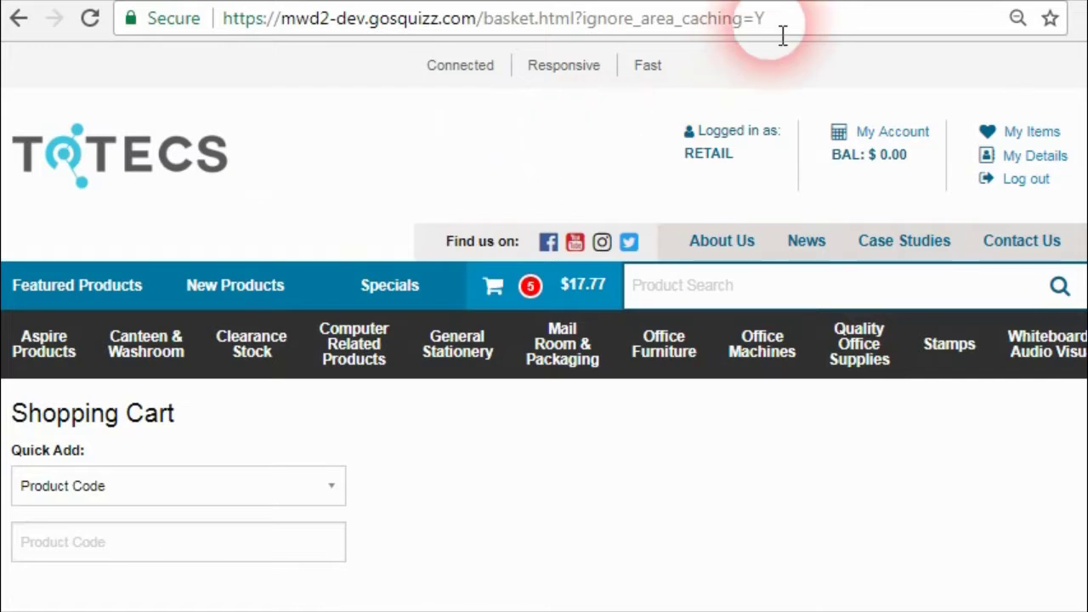
# Reload the storefront basket page without the ignore_area_caching parameter and recheck the Global Ribbon area in administration
pyautogui.moveTo(778, 21); pyautogui.dragTo(584, 27)
pyautogui.press('BackSpace')
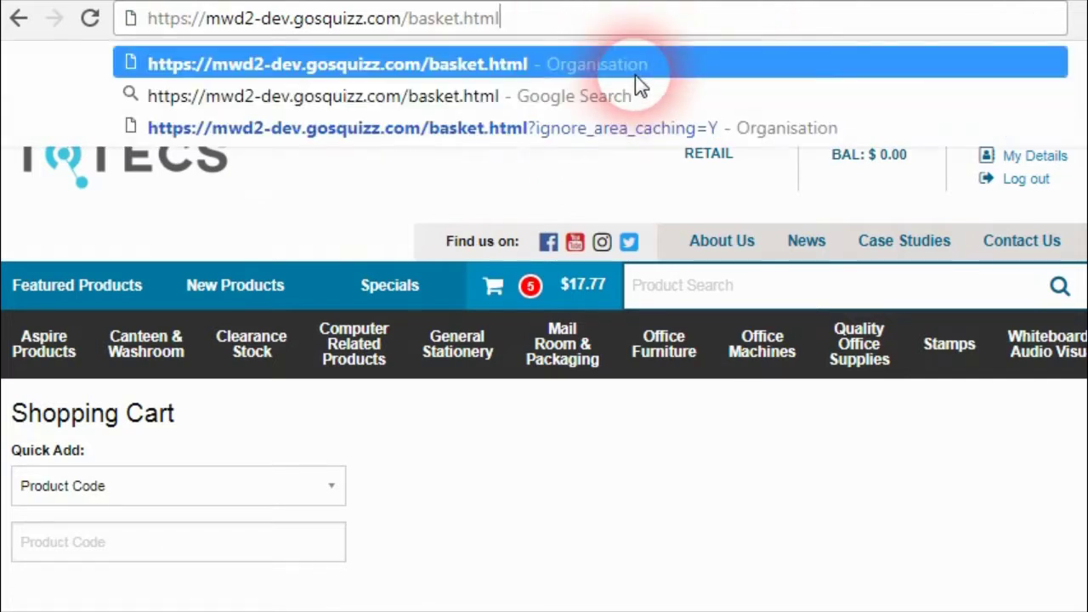
pyautogui.press('Return')
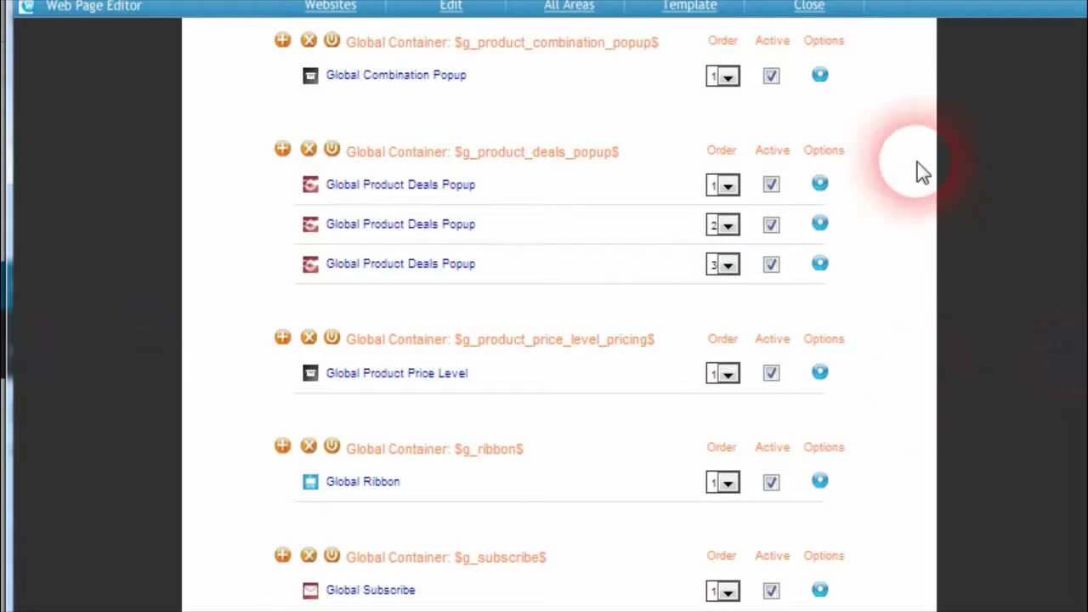
pyautogui.click(393, 481)
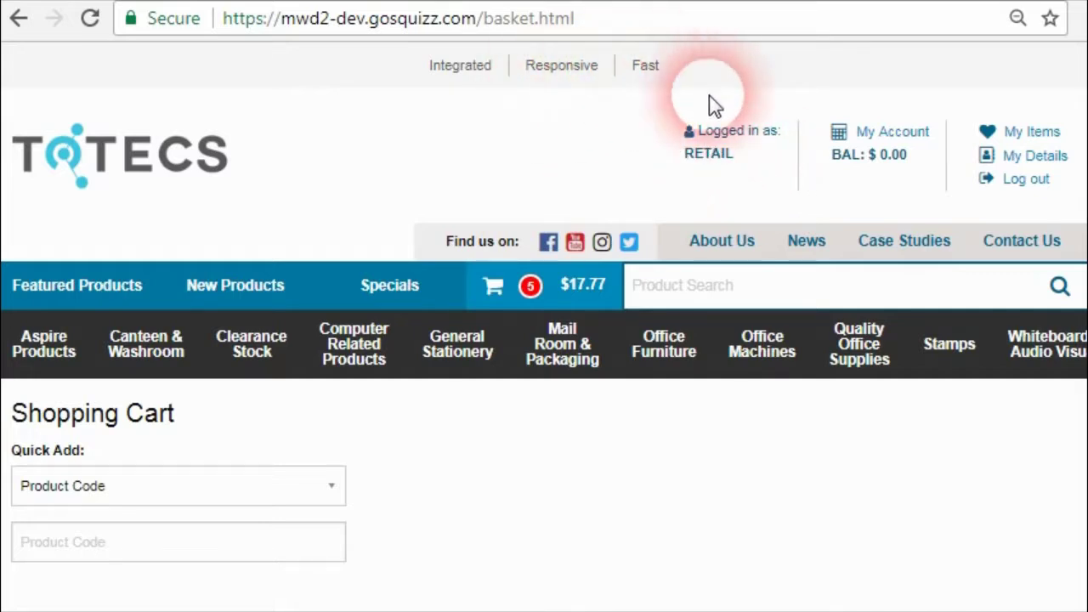
pyautogui.click(1025, 186)
pyautogui.click(549, 281)
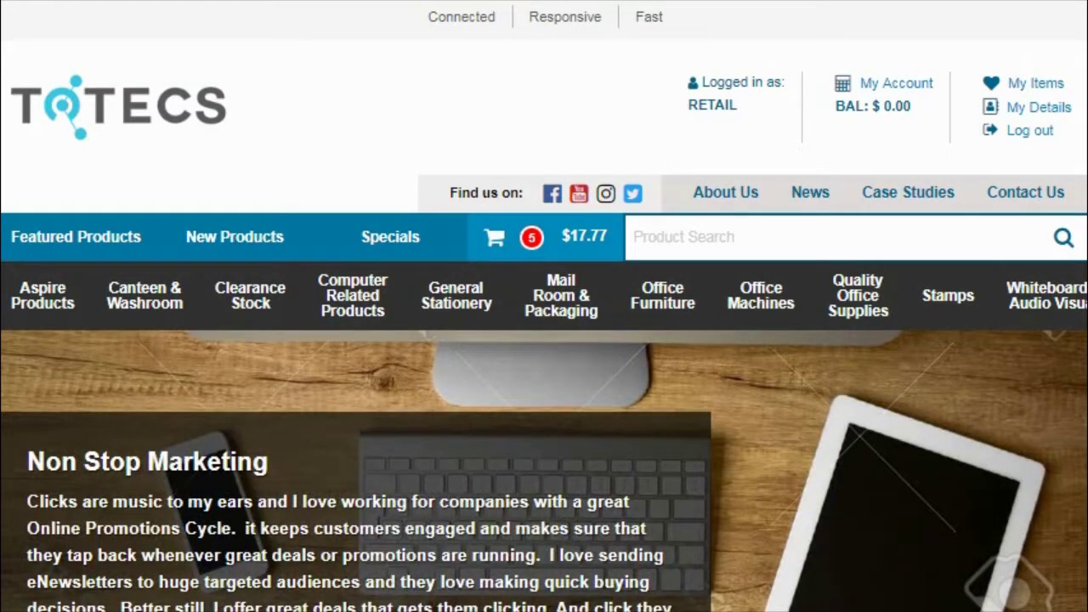
# Open the shopping cart in the storefront and proceed to checkout to view the Order Details
pyautogui.click(580, 236)
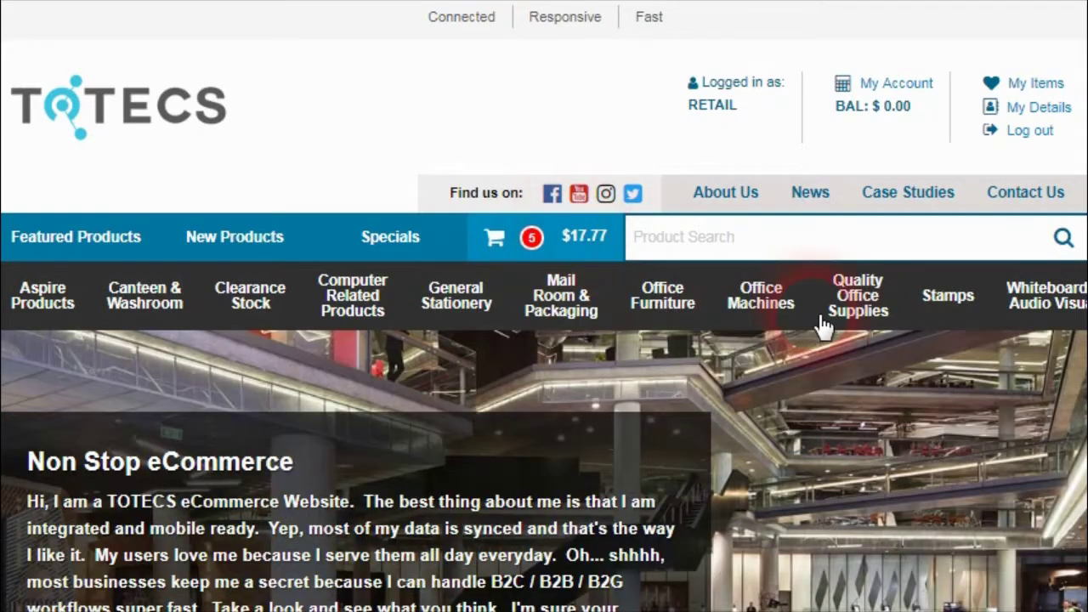
pyautogui.scroll(-5, 901, 365)
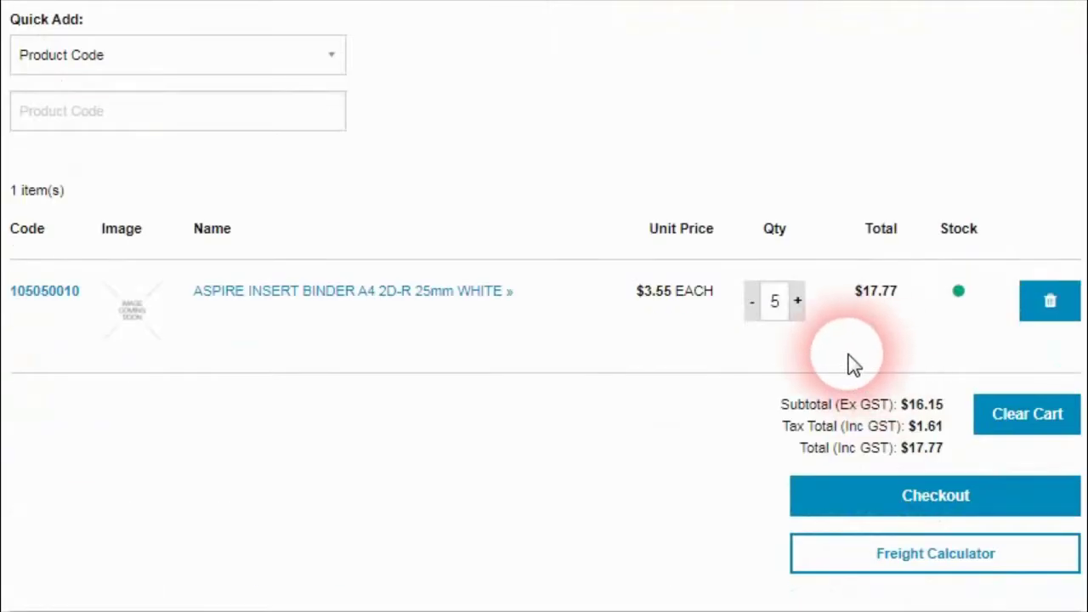
pyautogui.click(948, 502)
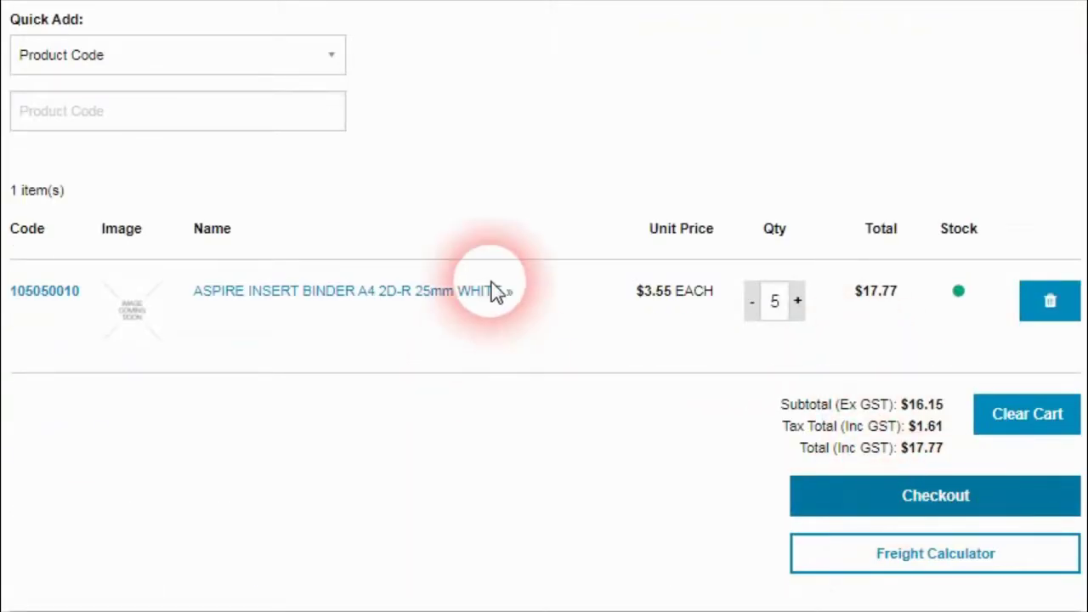
pyautogui.scroll(-2, 334, 356)
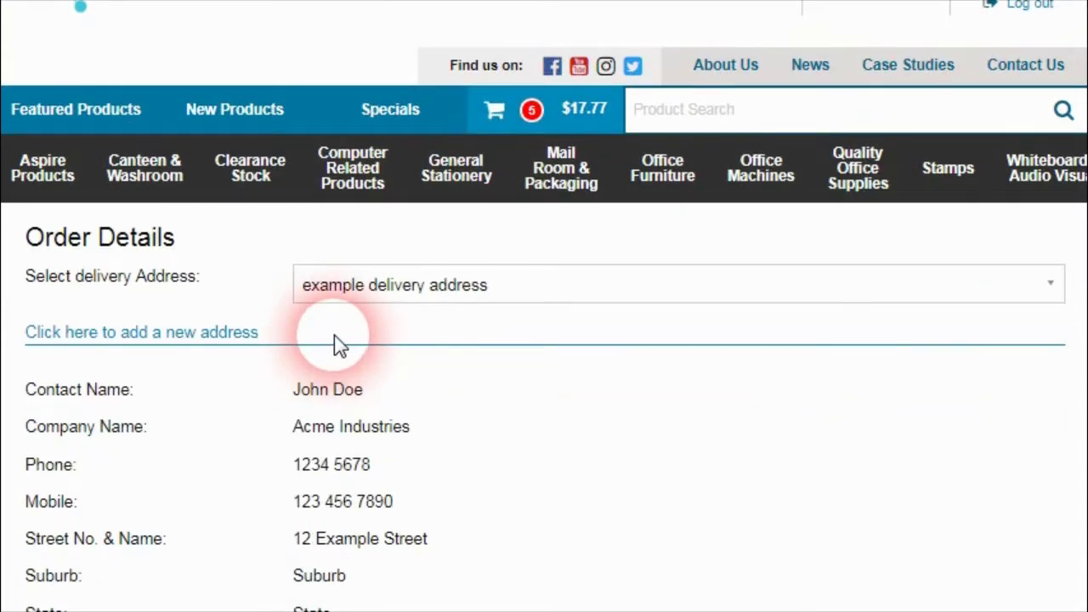
# Open the form for adding a new delivery address on the Order Details page and go to its Company Name field
pyautogui.click(521, 292)
pyautogui.click(448, 336)
pyautogui.scroll(-3, 341, 399)
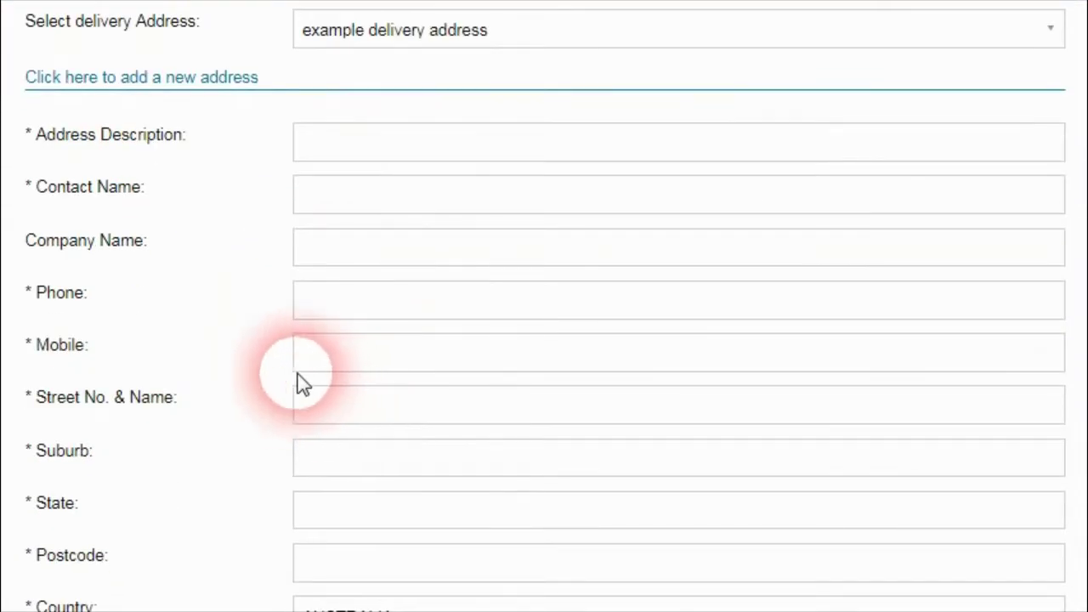
pyautogui.click(327, 253)
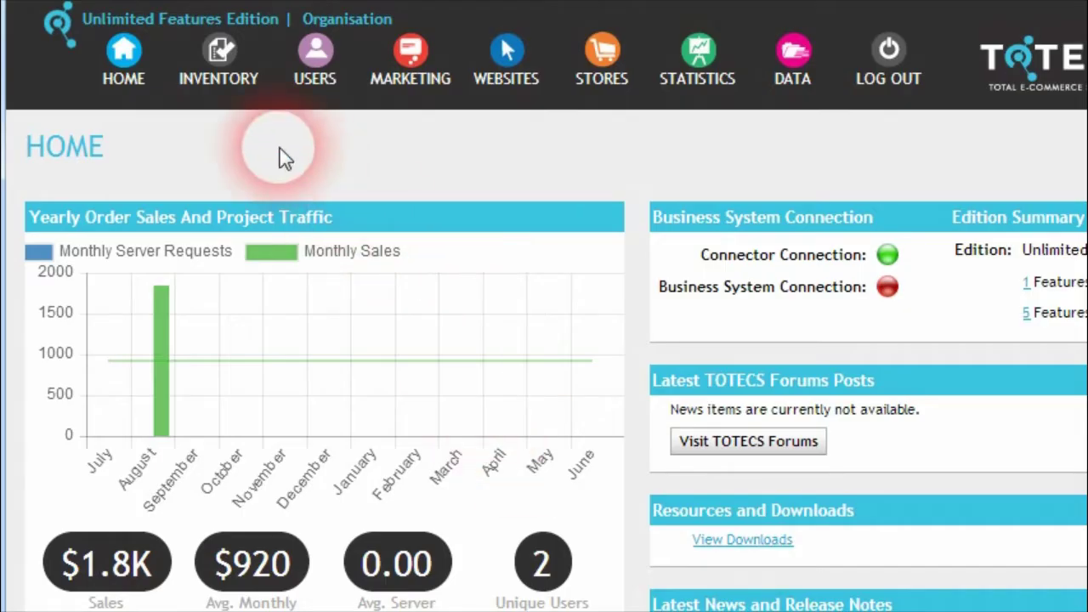
# In the administration site's User Permissions, choose to assign users to roles and find the user ID retail
pyautogui.click(316, 59)
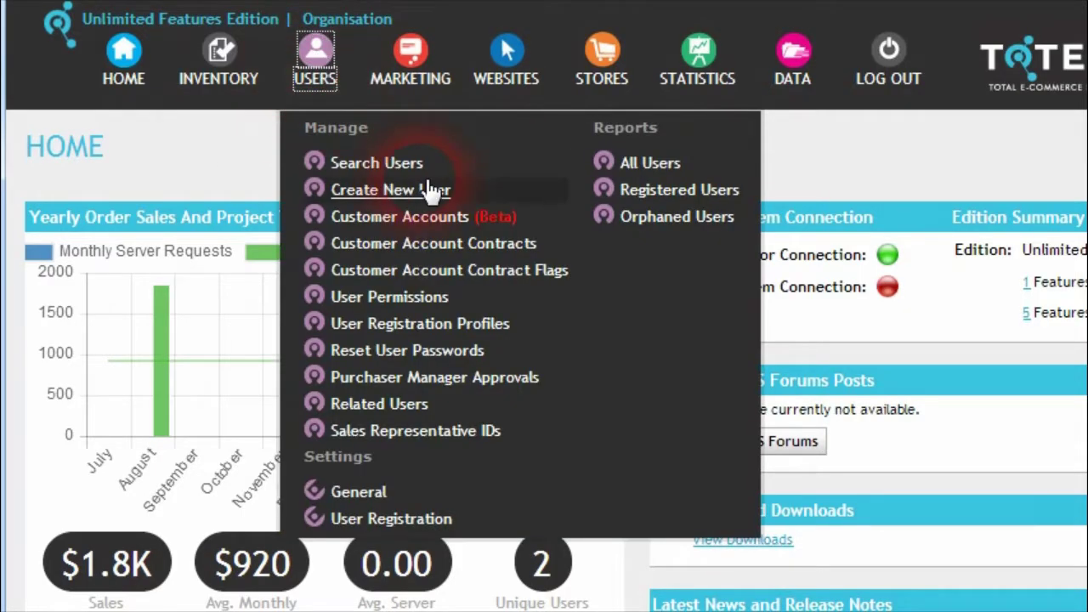
pyautogui.click(389, 299)
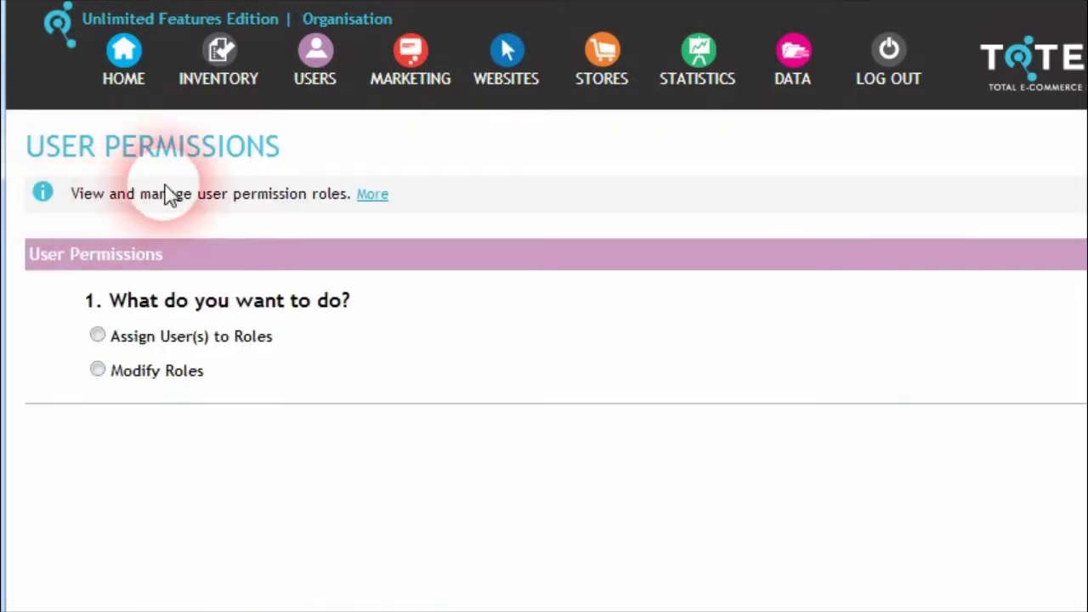
pyautogui.scroll(-2, 161, 199)
pyautogui.click(98, 191)
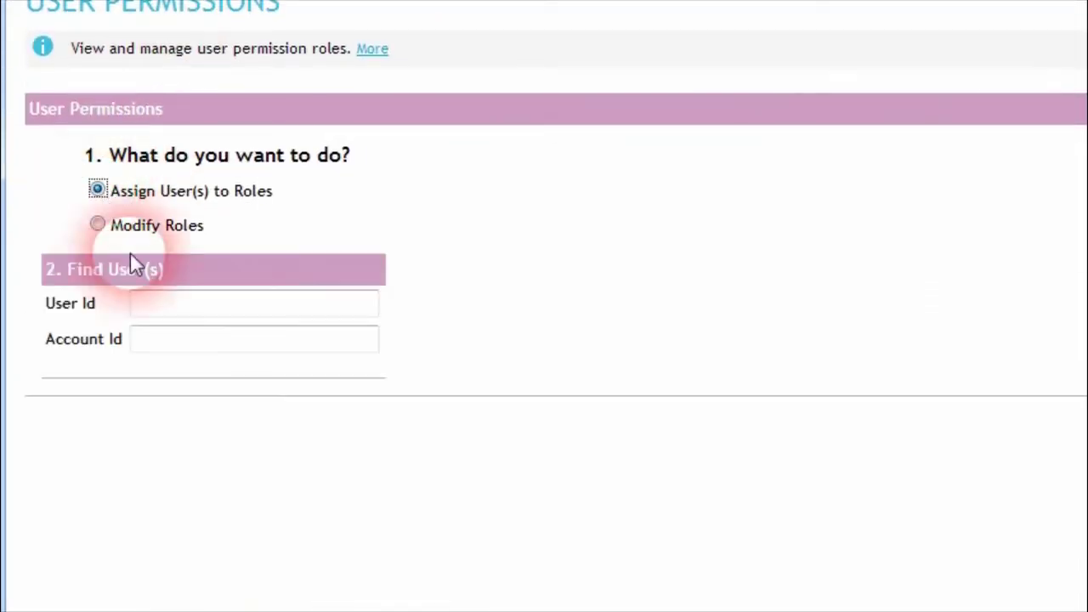
pyautogui.click(187, 311)
pyautogui.write('ret')
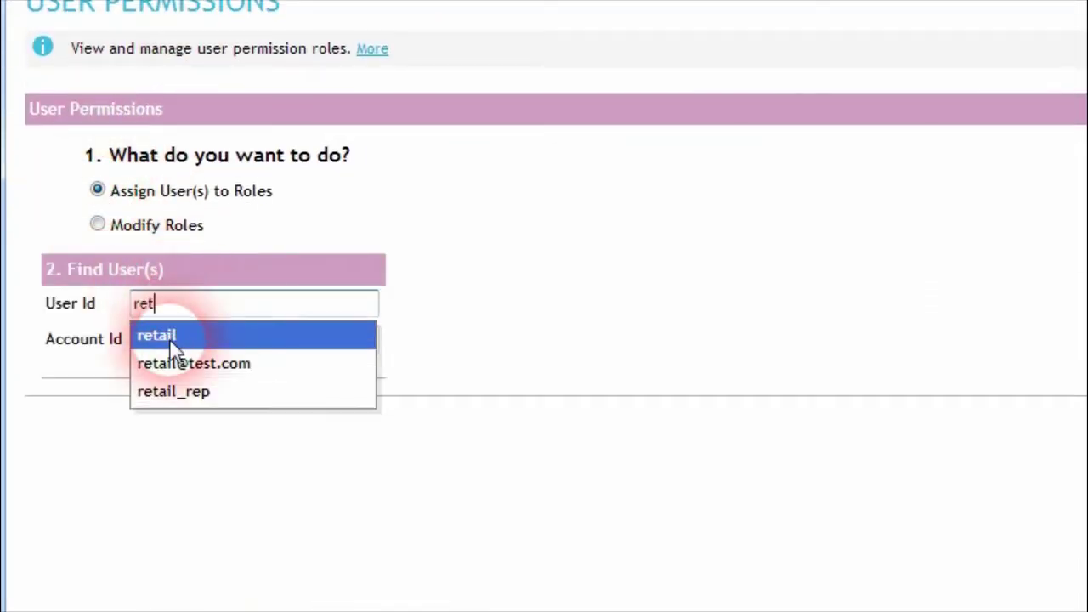
pyautogui.click(175, 339)
# Open the Account Customer Facility Role for editing and examine its Organisation Name Not Mandatory permissions
pyautogui.scroll(-3, 629, 391)
pyautogui.scroll(1, 607, 323)
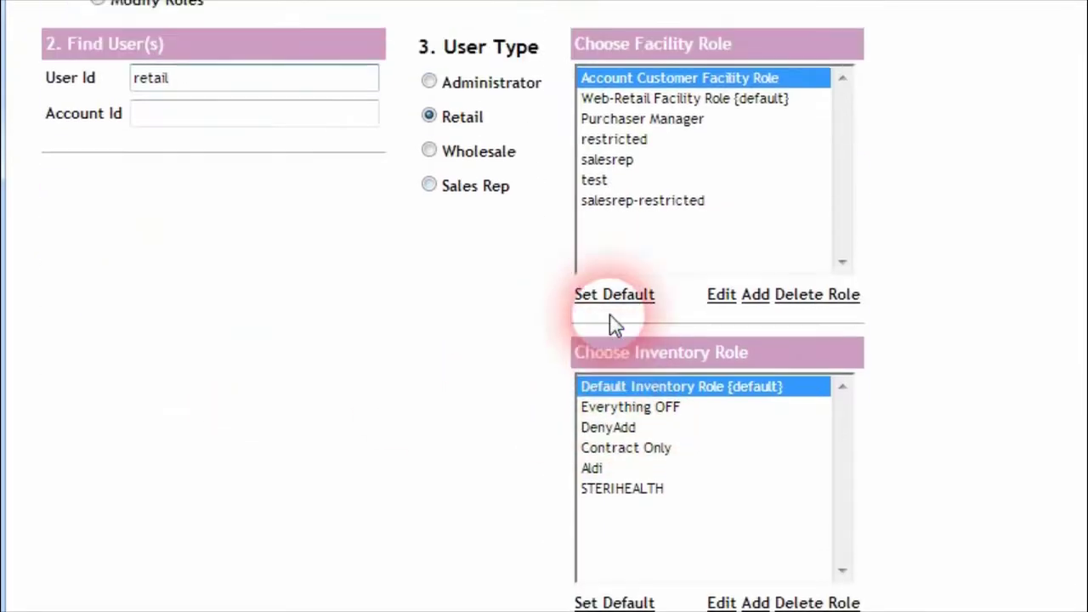
pyautogui.click(720, 378)
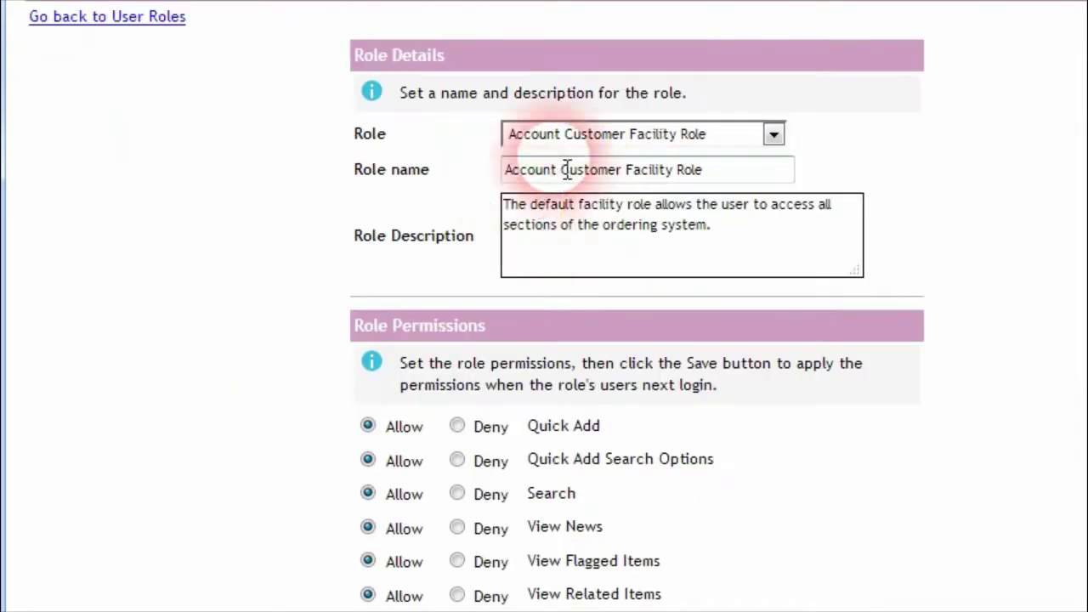
pyautogui.scroll(-10, 586, 281)
pyautogui.scroll(4, 578, 283)
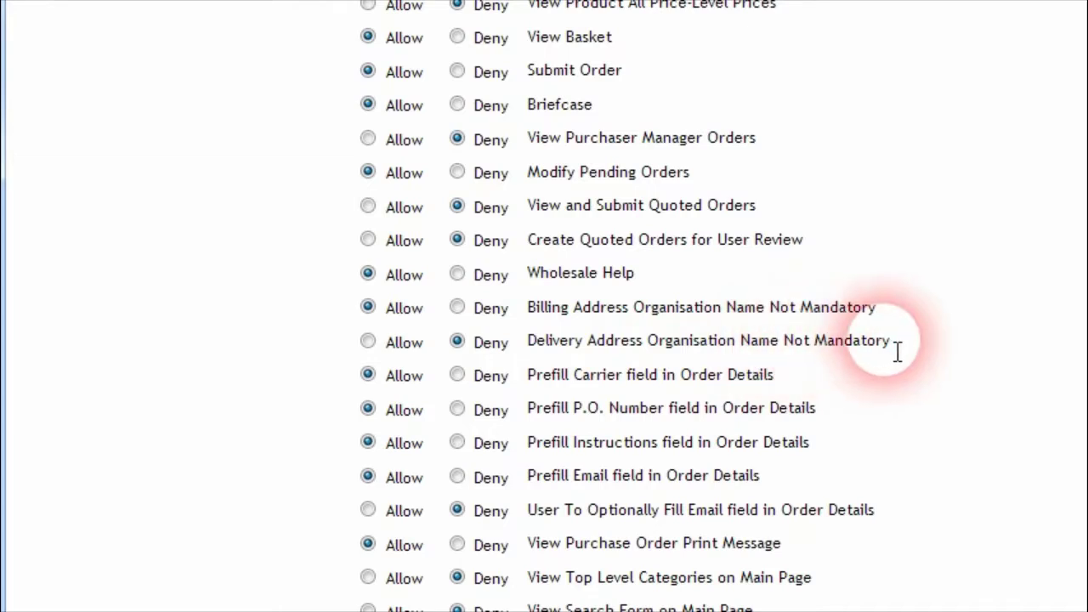
pyautogui.scroll(2, 595, 391)
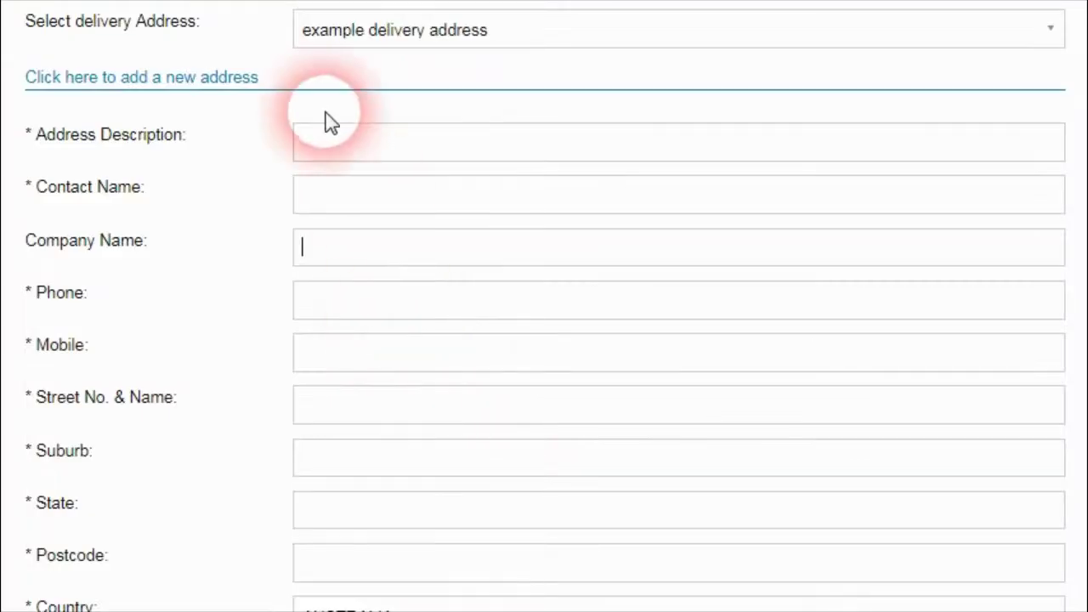
# Fill in the storefront's new address form with description "delivery address", contact, phone and test location details, leave Company Name blank, and try to save
pyautogui.click(362, 154)
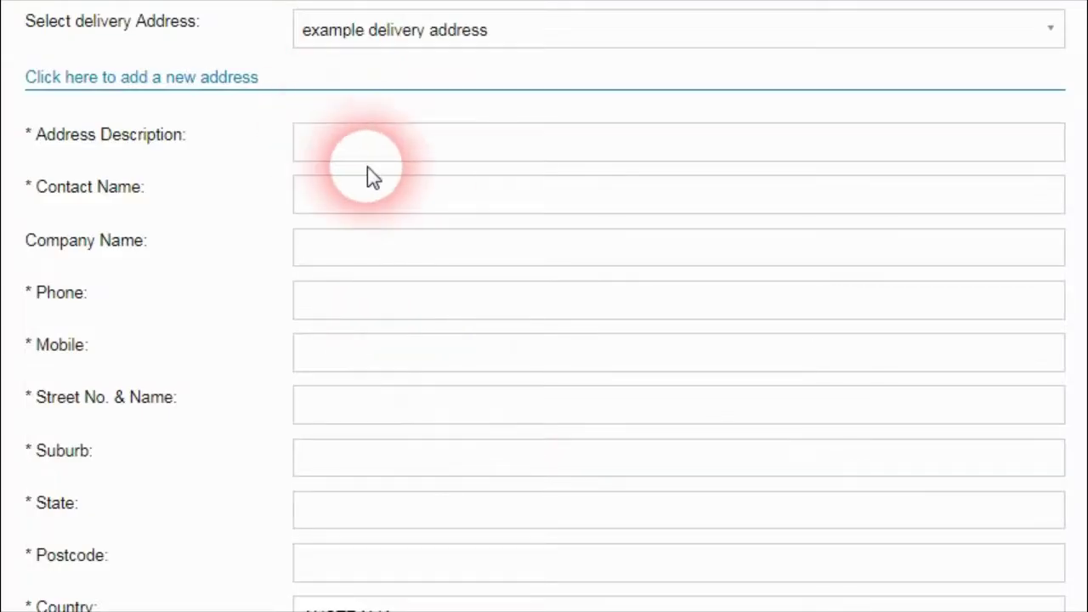
pyautogui.write('delivery address')
pyautogui.press('Tab')
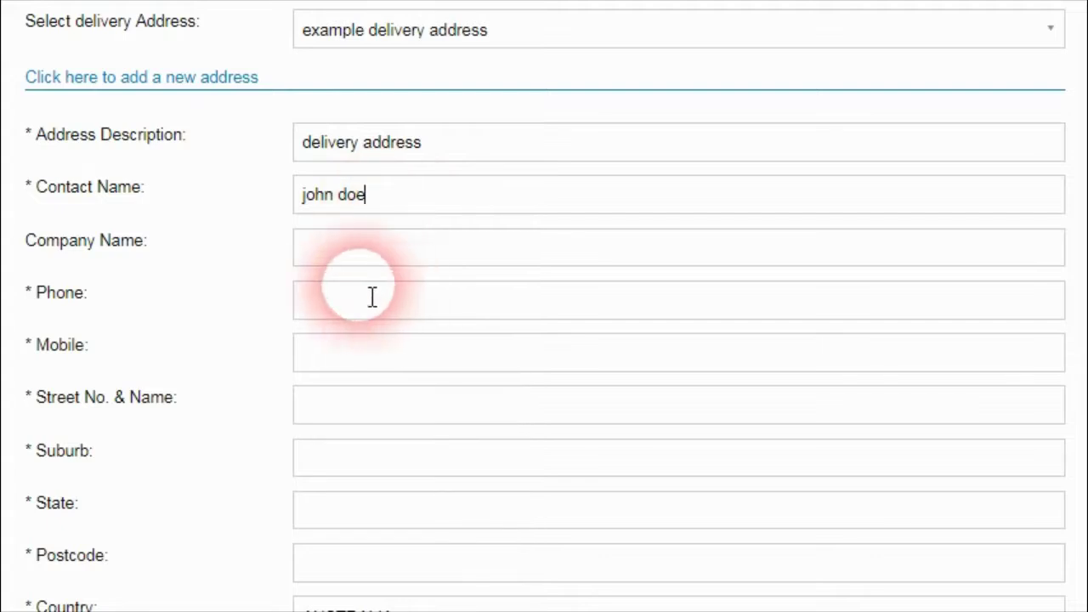
pyautogui.click(358, 261)
pyautogui.scroll(-2, 276, 306)
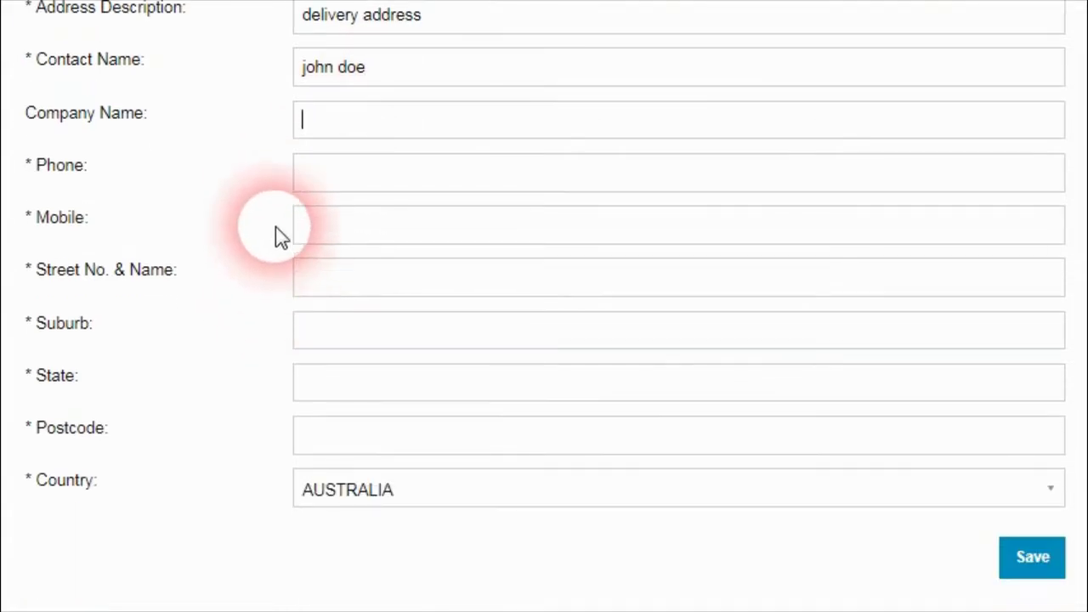
pyautogui.click(433, 170)
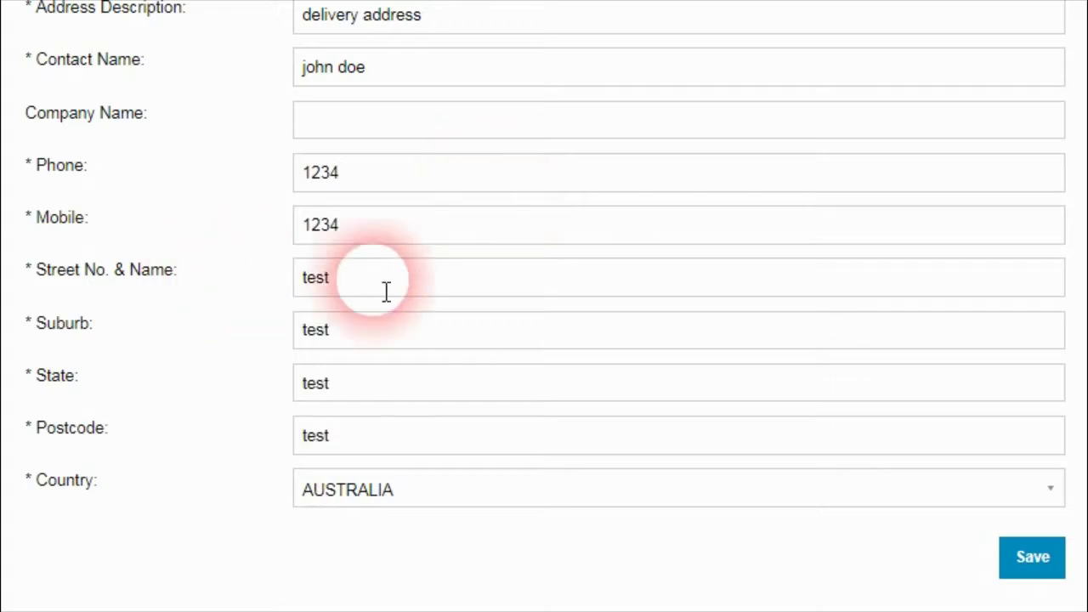
pyautogui.click(1030, 556)
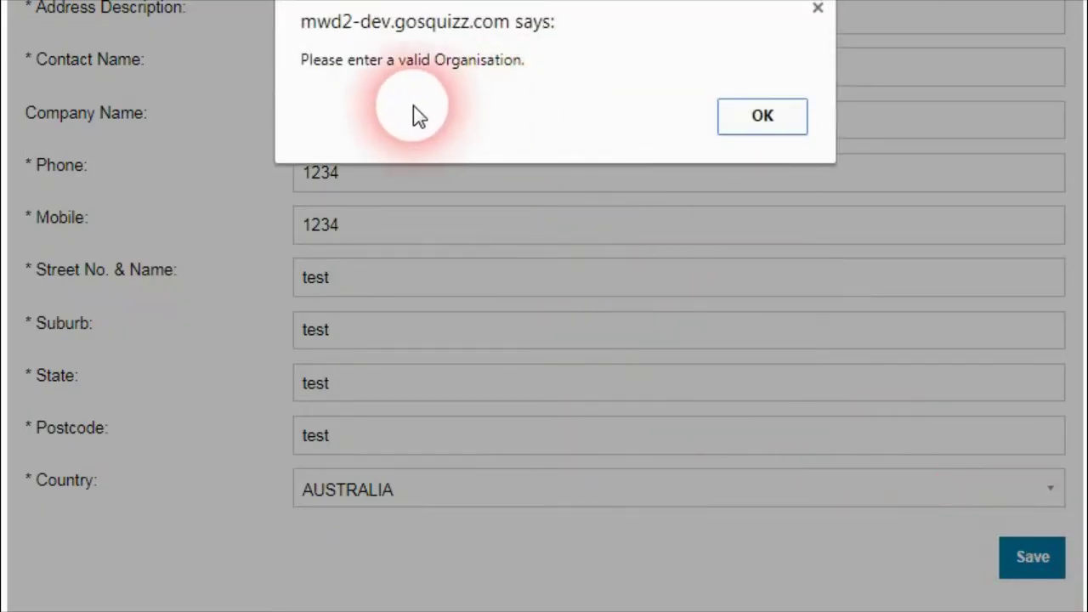
pyautogui.click(762, 120)
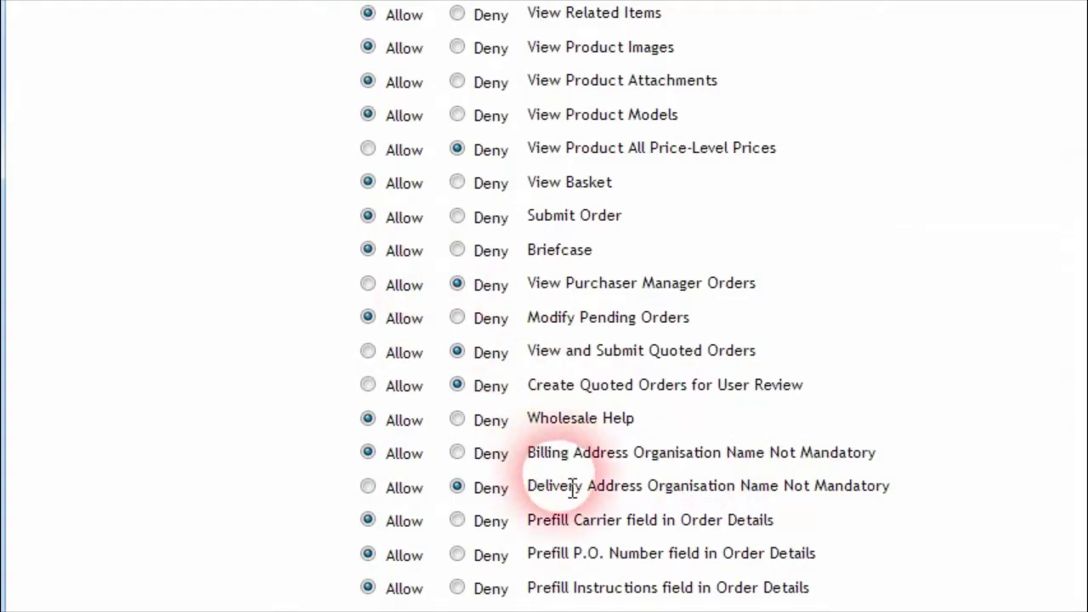
# Check the Delivery Address Organisation Name Not Mandatory permission in administration, and save the storefront address with company name "test"
pyautogui.moveTo(527, 487); pyautogui.dragTo(656, 493)
pyautogui.click(666, 544)
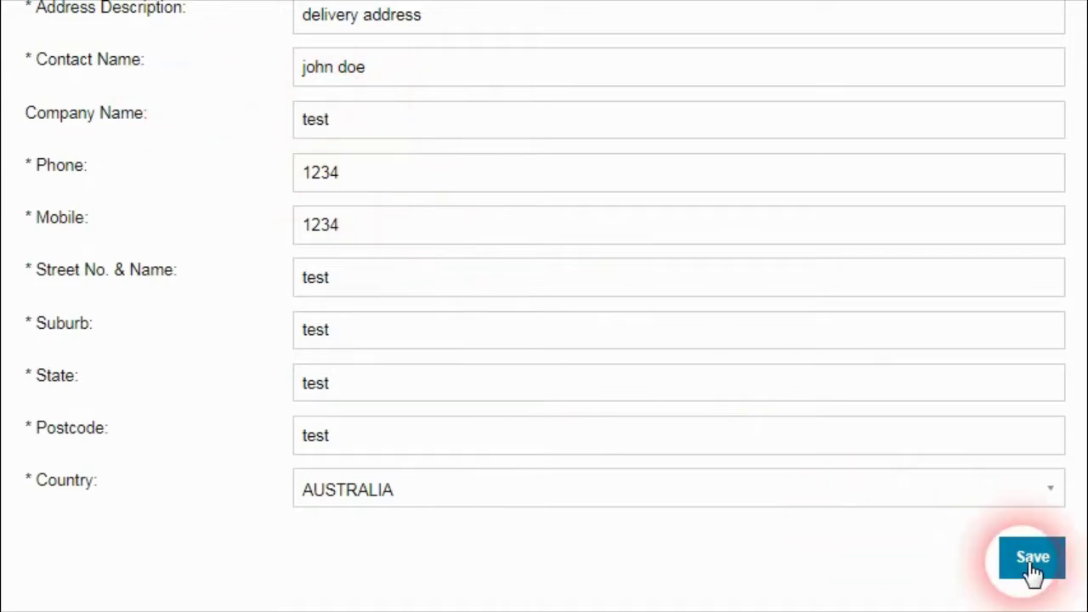
pyautogui.click(1030, 568)
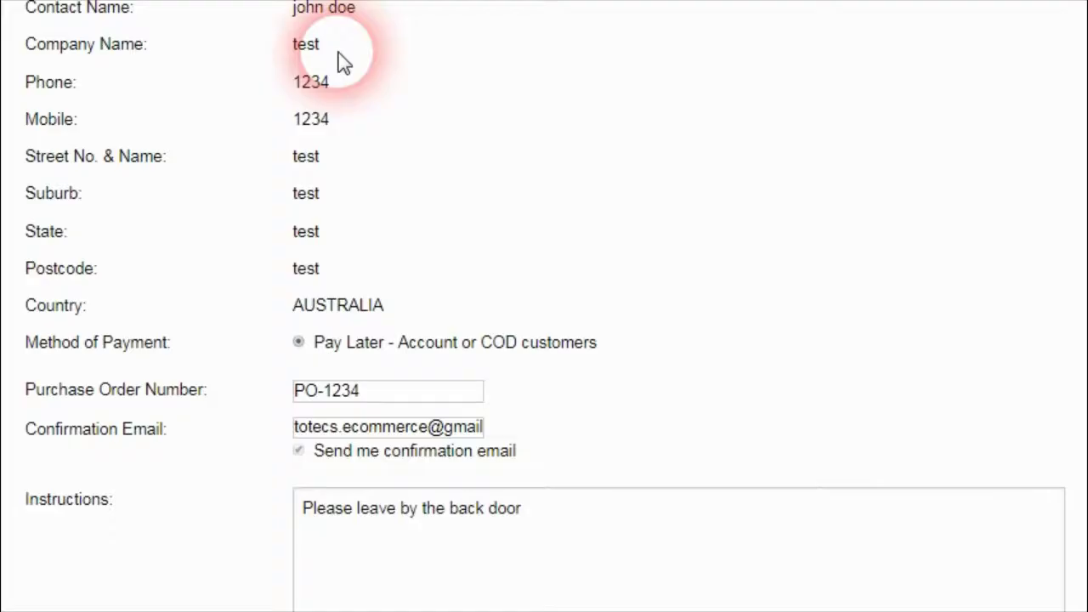
# Switch the order's selected delivery address to "example delivery address"
pyautogui.scroll(5, 256, 255)
pyautogui.click(467, 284)
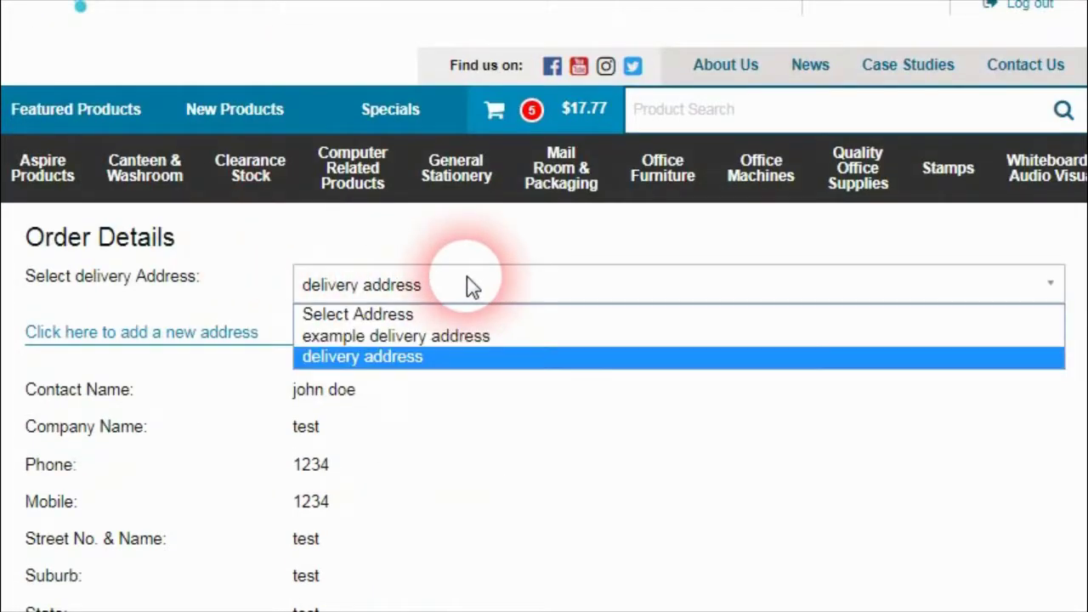
pyautogui.click(421, 337)
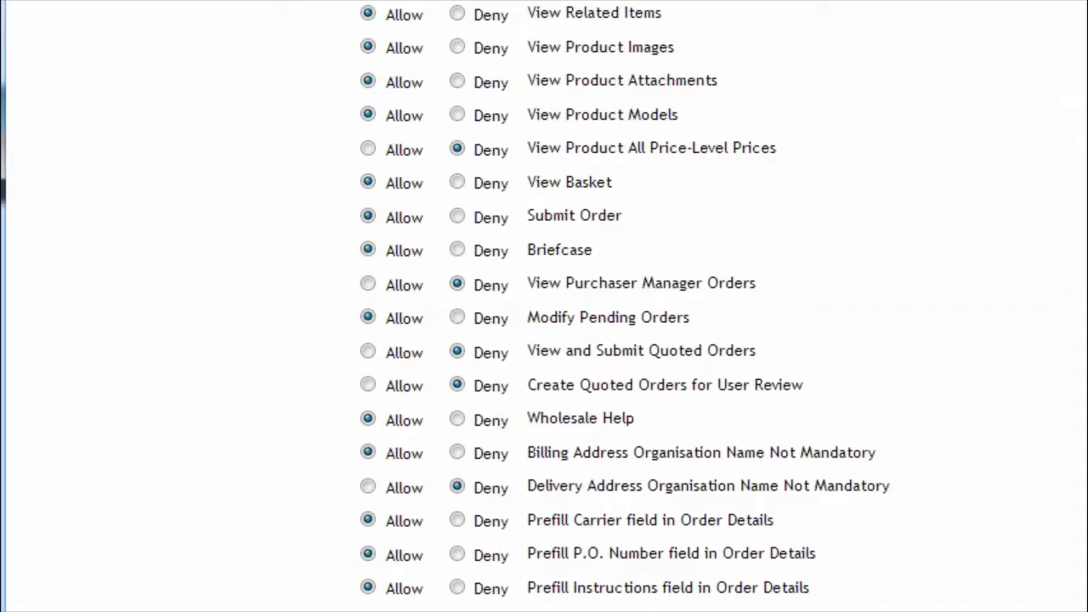
# Set Delivery Address Organisation Name Not Mandatory to Allow for the Account Customer Facility Role and save the role
pyautogui.click(367, 486)
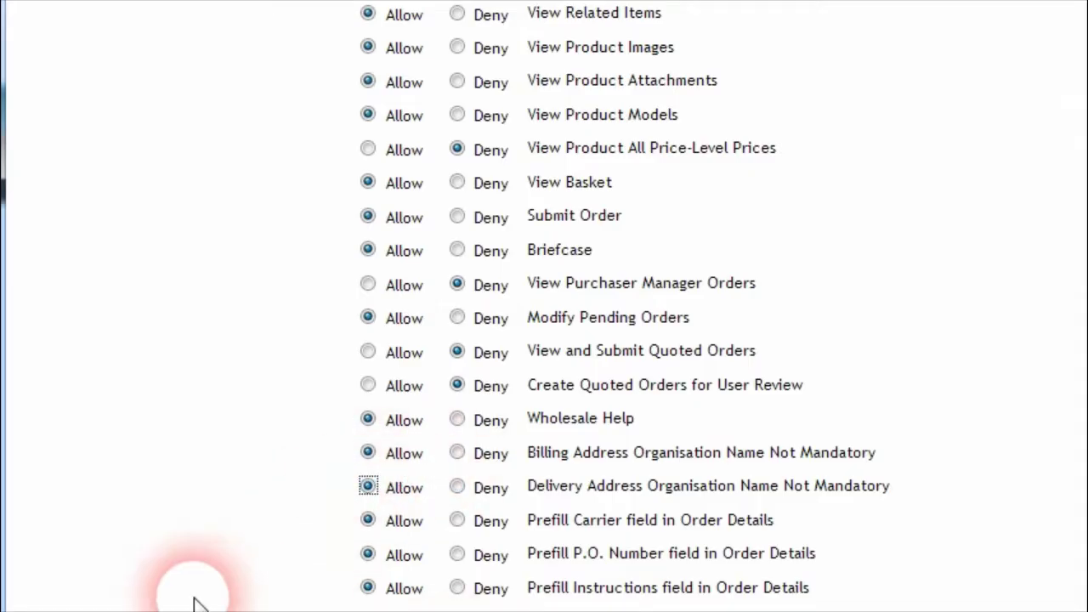
pyautogui.scroll(-15, 252, 522)
pyautogui.click(663, 529)
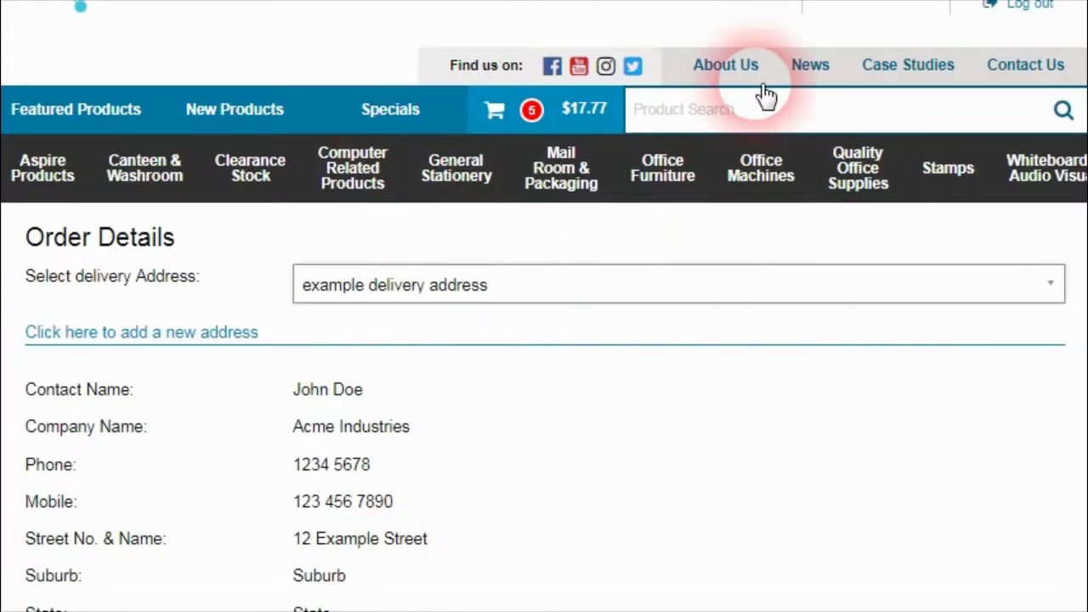
# Log out of the storefront and log back in as the retail user with the account password
pyautogui.scroll(3, 782, 94)
pyautogui.click(1030, 132)
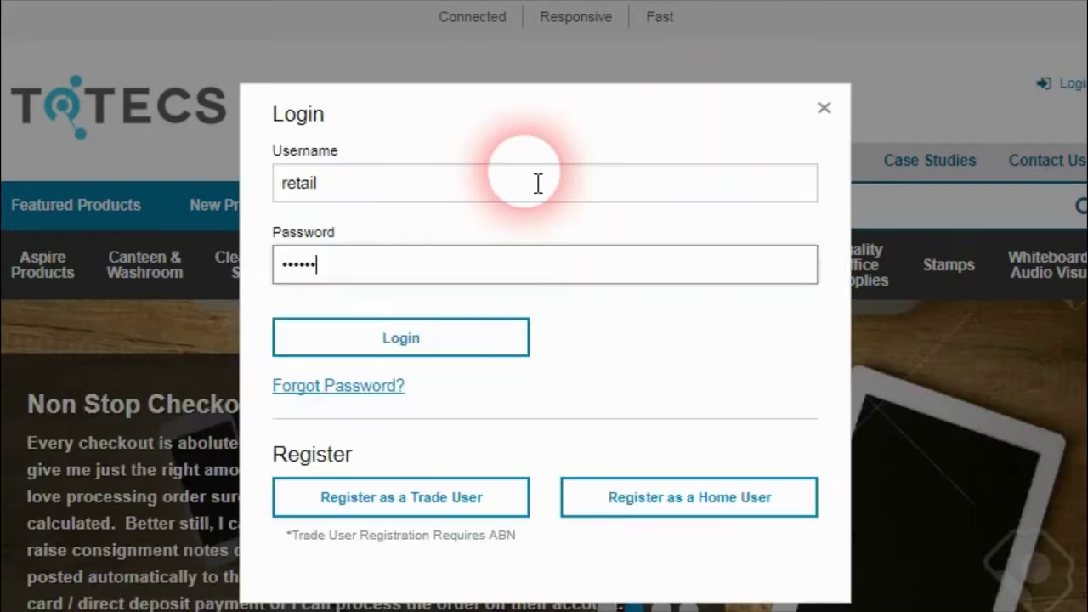
pyautogui.click(488, 323)
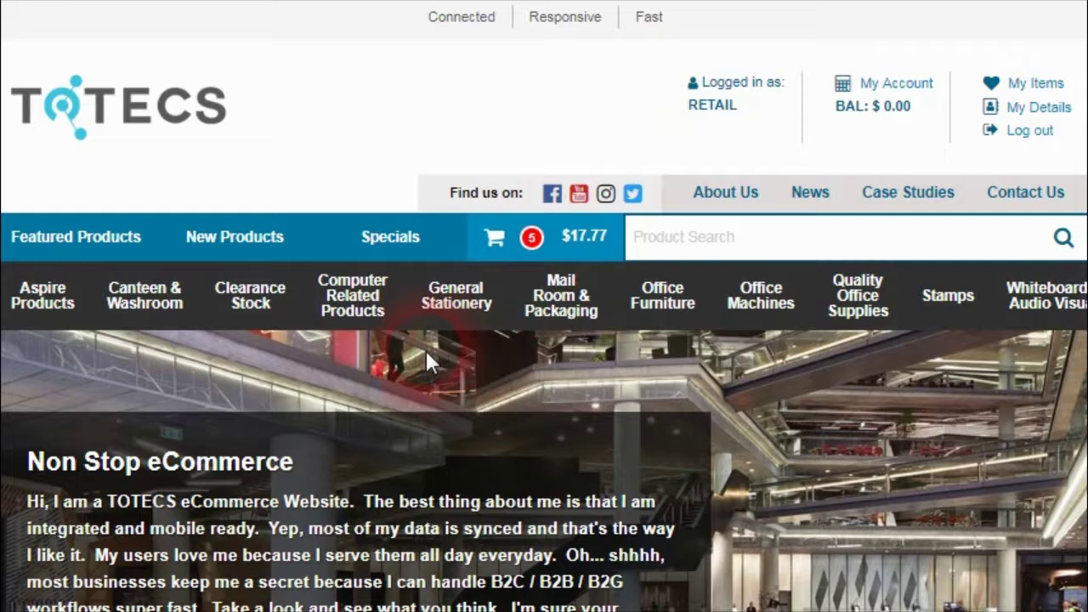
# Check out the cart and save a new delivery address described as "delivery address2" with the company name left blank
pyautogui.scroll(-5, 522, 372)
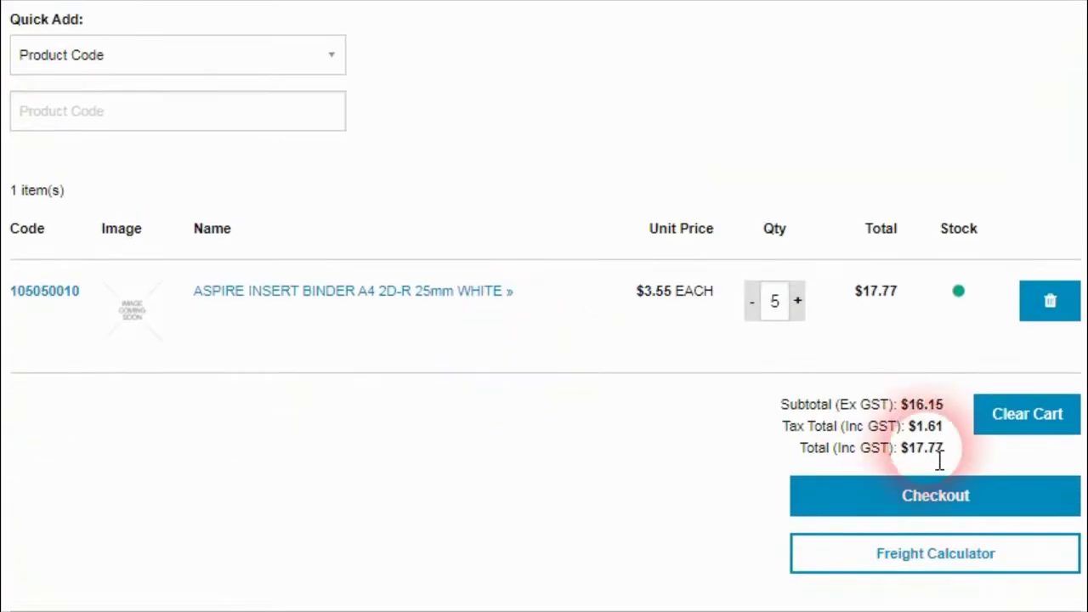
pyautogui.click(931, 498)
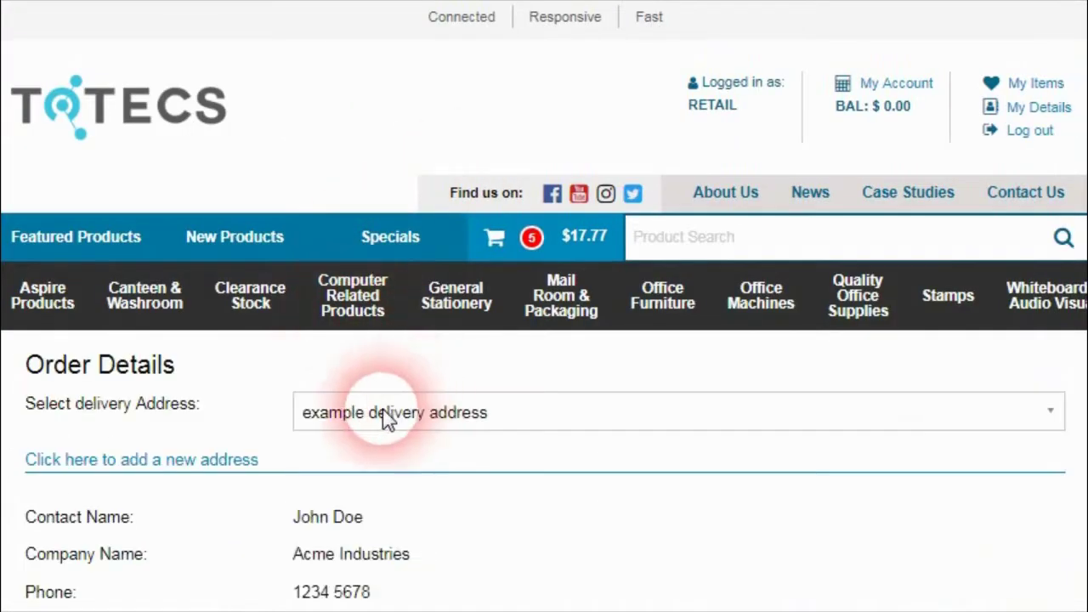
pyautogui.scroll(-3, 465, 413)
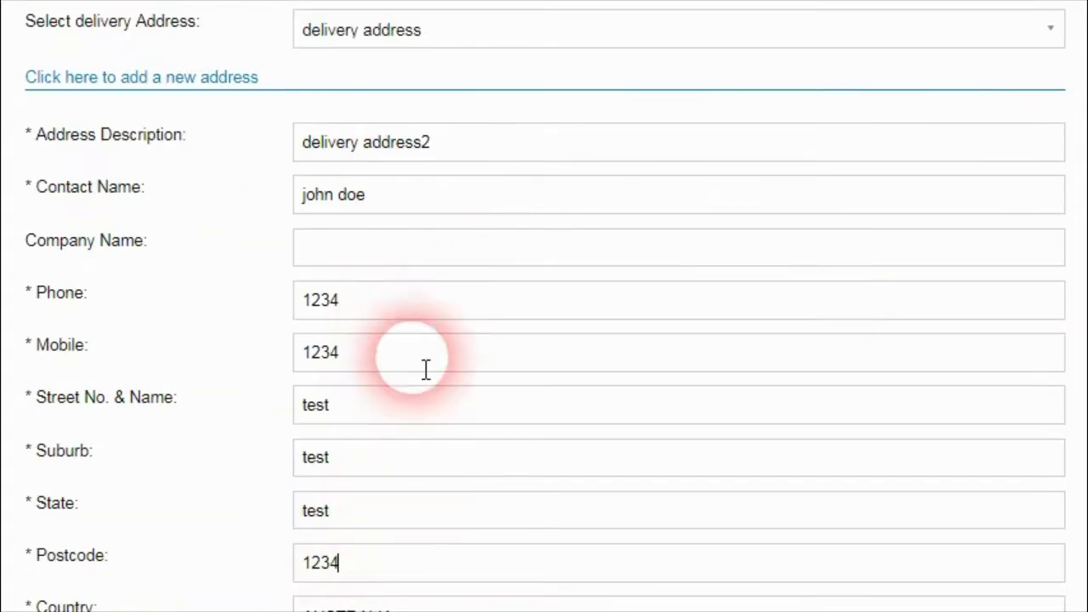
pyautogui.scroll(-2, 358, 351)
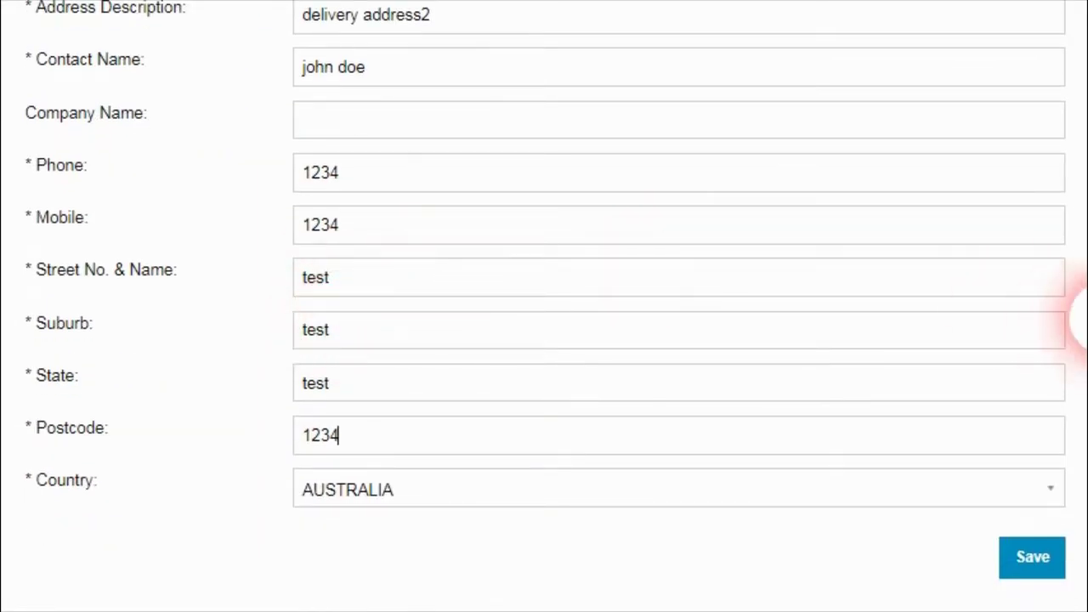
pyautogui.scroll(1, 1081, 319)
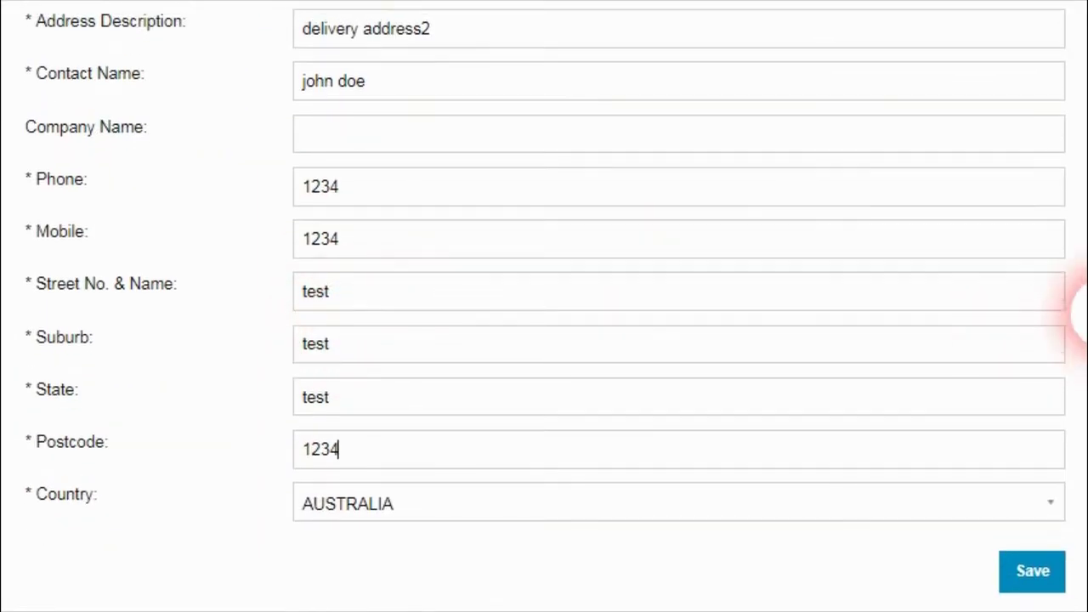
pyautogui.click(315, 152)
pyautogui.click(1037, 581)
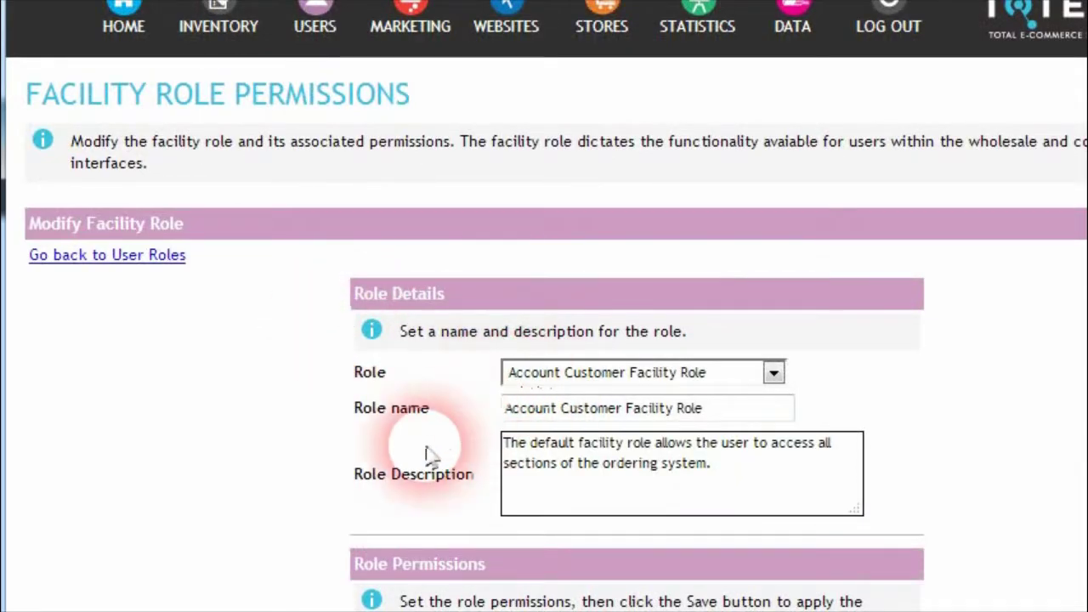
# Examine the Billing Address Organisation Name Not Mandatory permission of the Account Customer Facility Role in administration
pyautogui.scroll(-15, 430, 454)
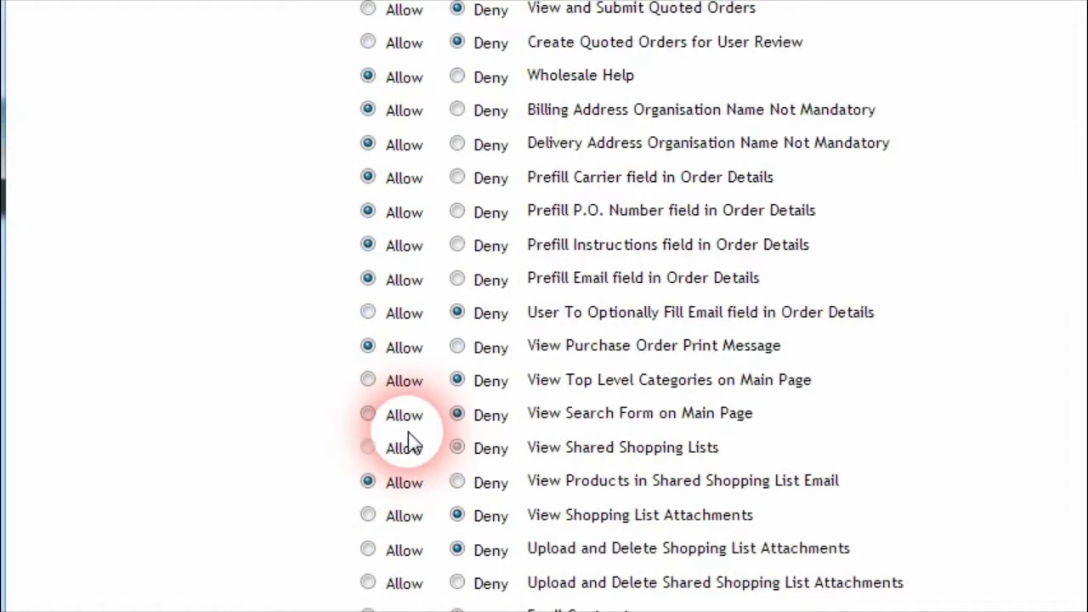
pyautogui.scroll(3, 408, 440)
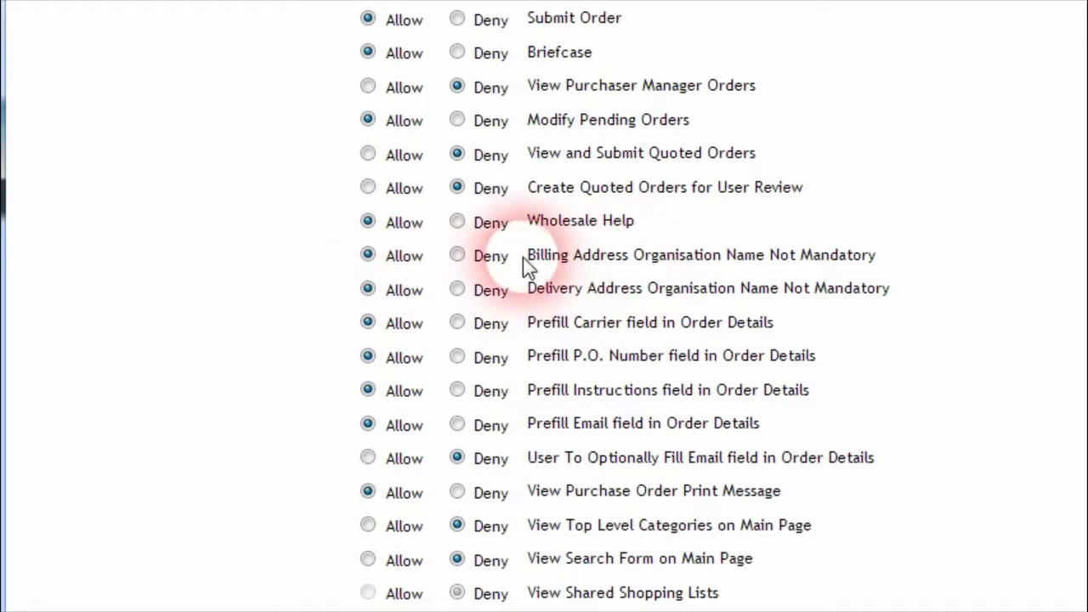
pyautogui.moveTo(531, 256); pyautogui.dragTo(593, 256)
pyautogui.click(598, 258)
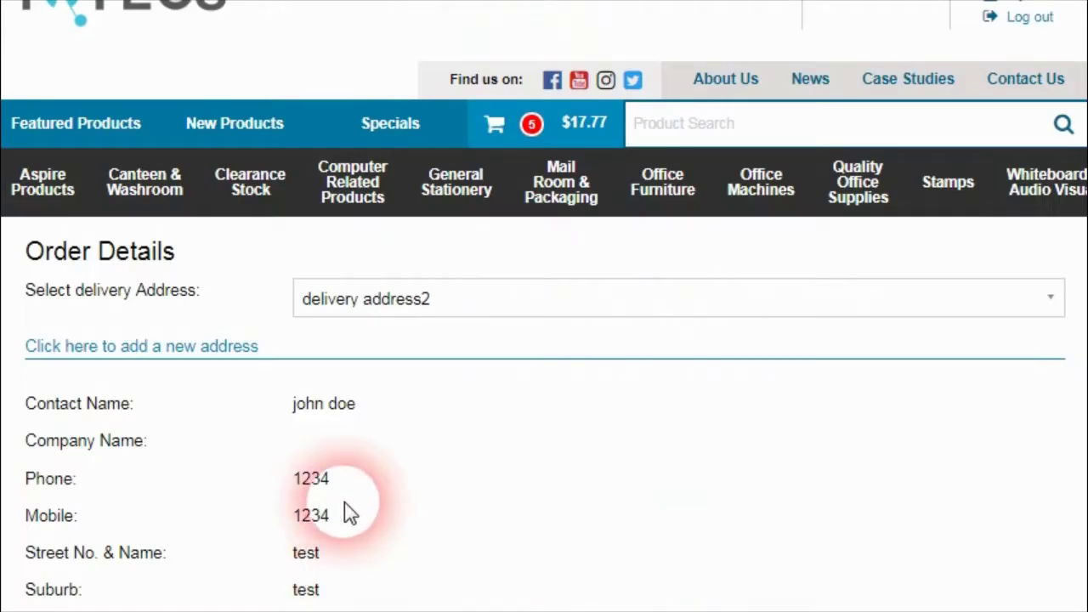
# Return to the storefront and log out of the retail account
pyautogui.scroll(3, 875, 272)
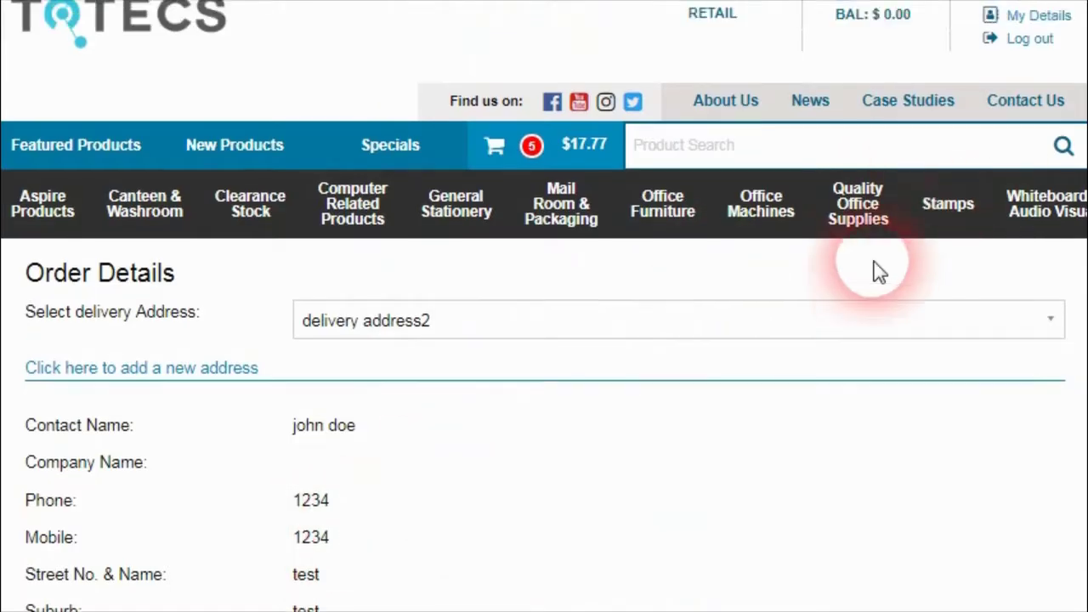
pyautogui.click(1031, 130)
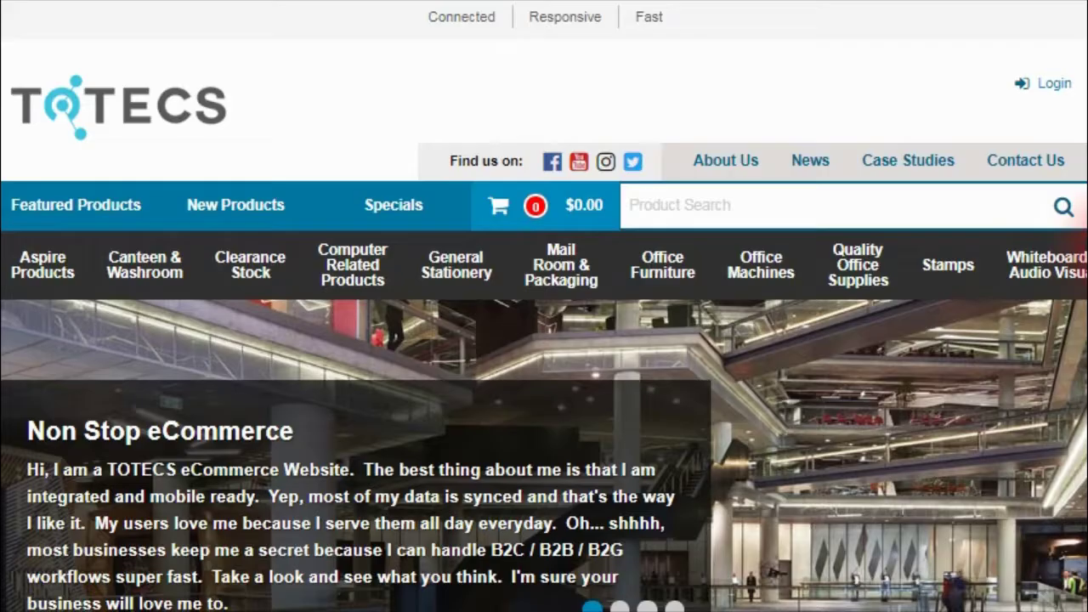
# Add the ASPIRE ENVIRO ARCHIVE BOX 385x300x255mm to the basket as a guest and proceed to checkout
pyautogui.scroll(-7, 1071, 434)
pyautogui.scroll(2, 1039, 387)
pyautogui.click(1039, 386)
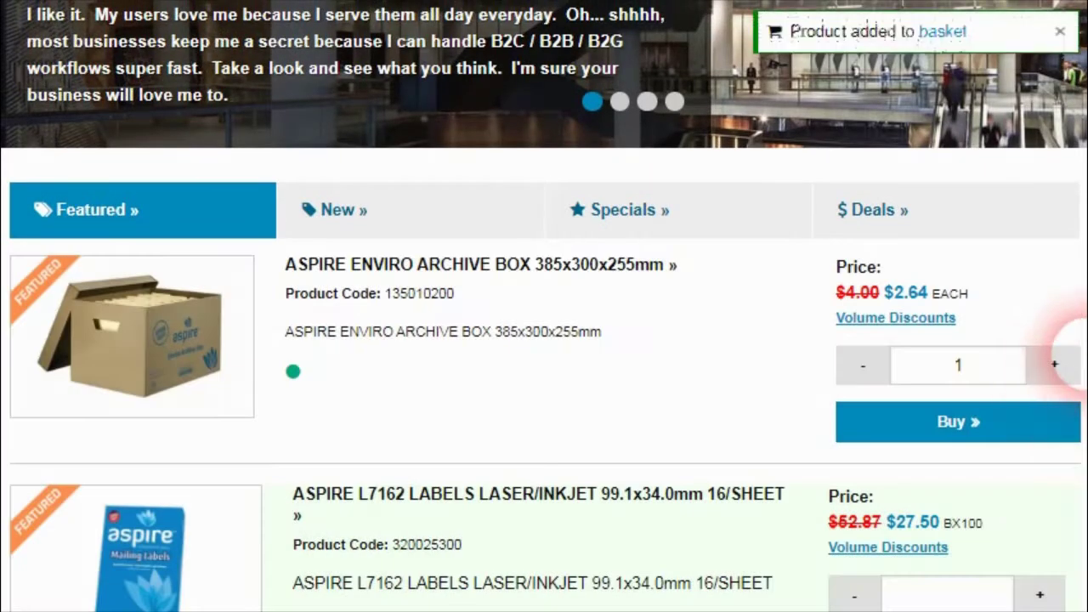
pyautogui.scroll(5, 1063, 340)
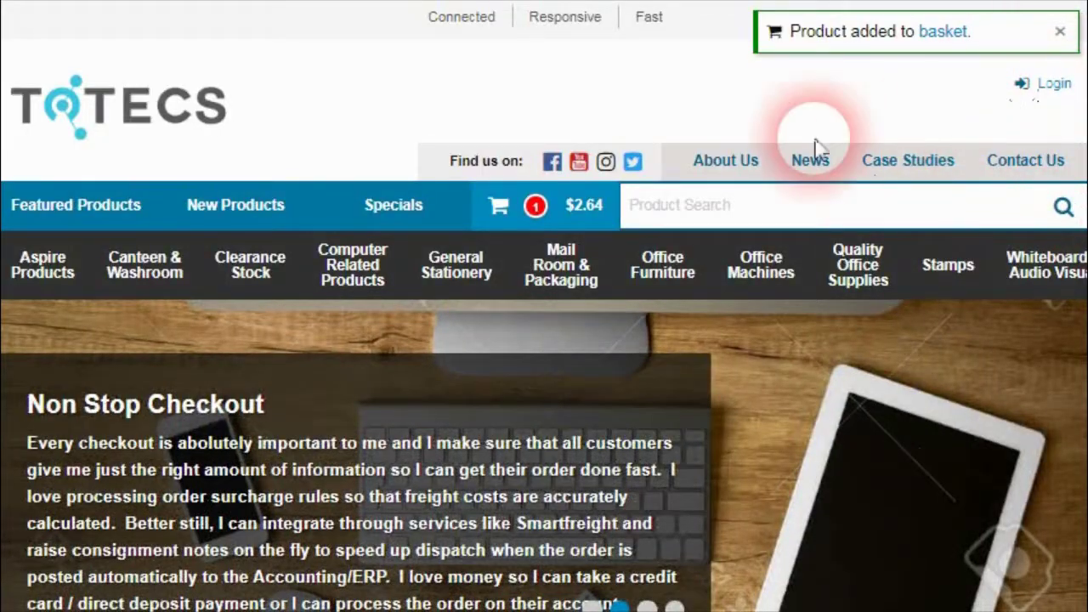
pyautogui.click(568, 205)
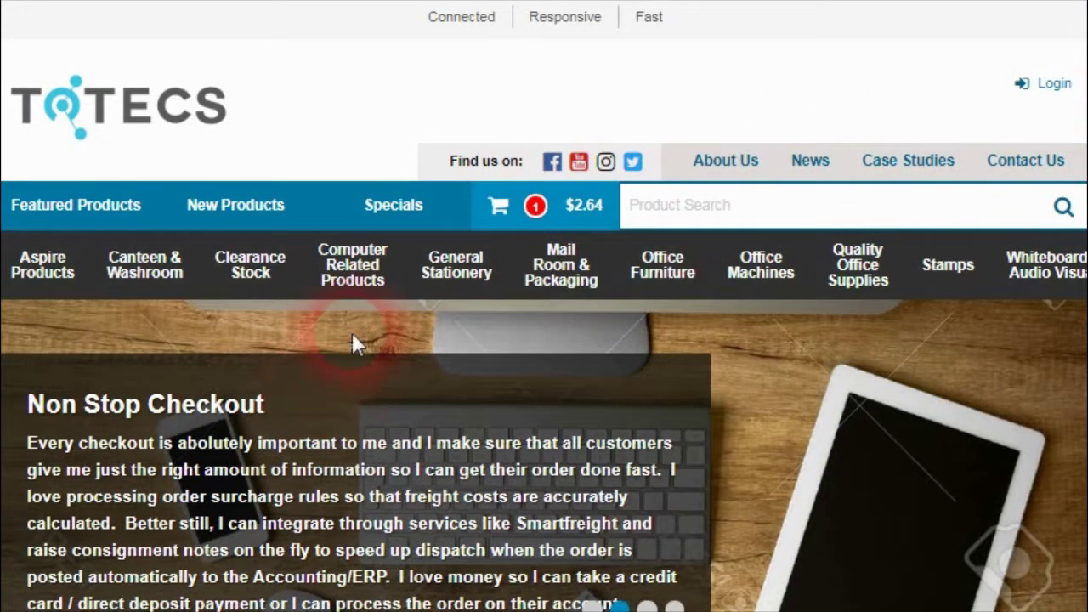
pyautogui.scroll(-6, 722, 337)
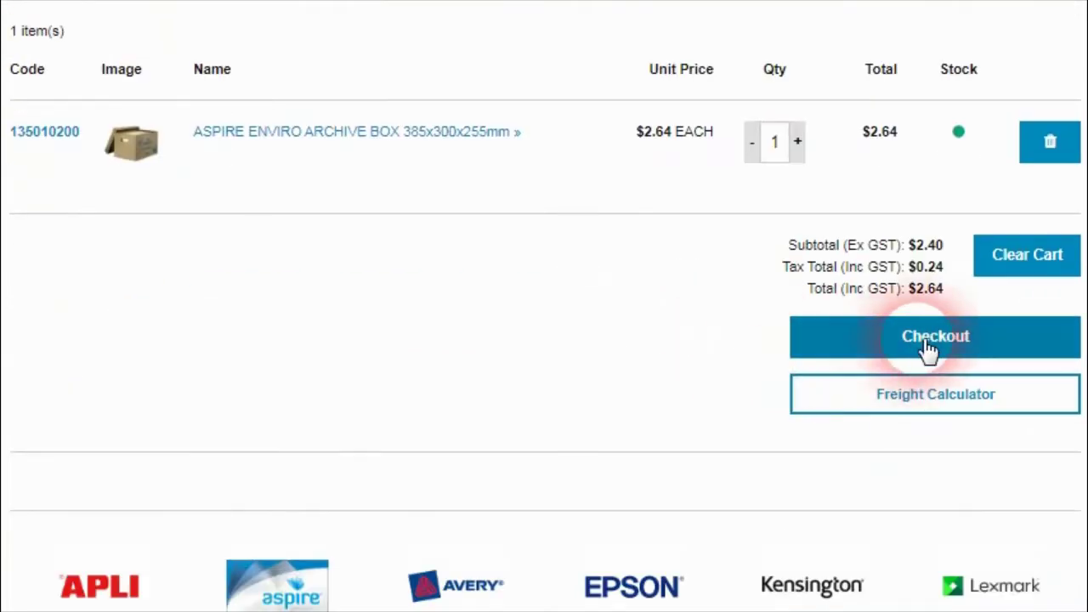
pyautogui.click(930, 350)
# Disable Use Delivery Address For Billing Address in the guest order details and select the billing Organisation Name field
pyautogui.scroll(-5, 340, 331)
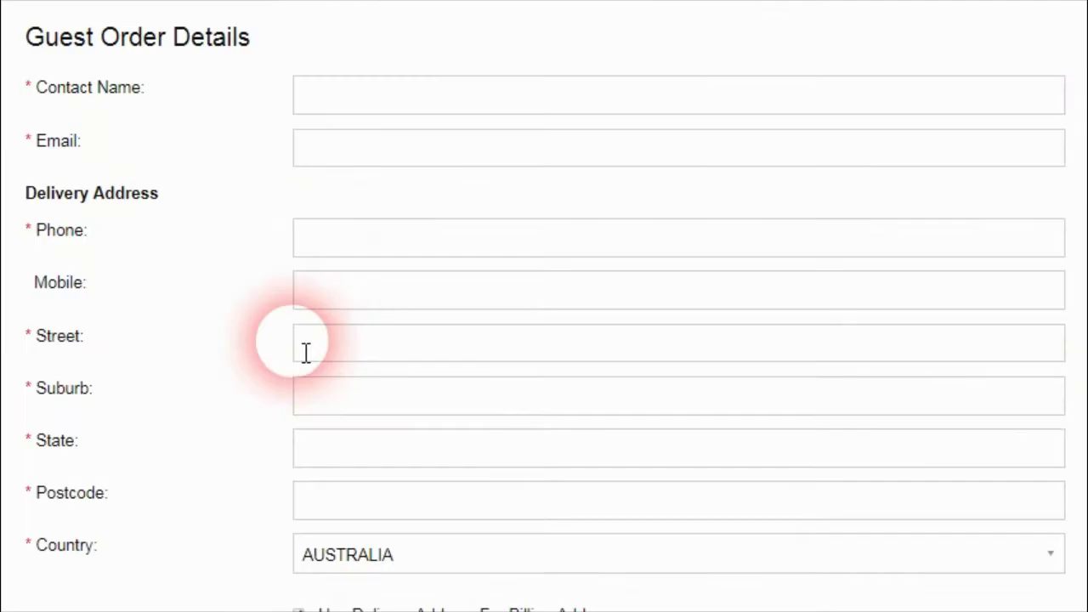
pyautogui.scroll(-3, 307, 345)
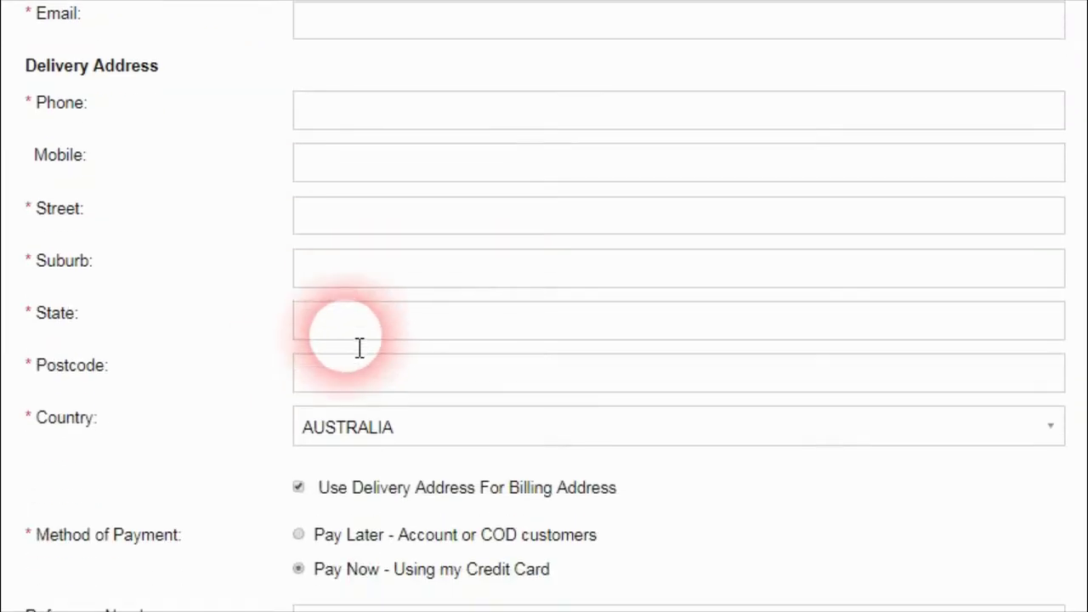
pyautogui.click(299, 488)
pyautogui.scroll(-5, 255, 459)
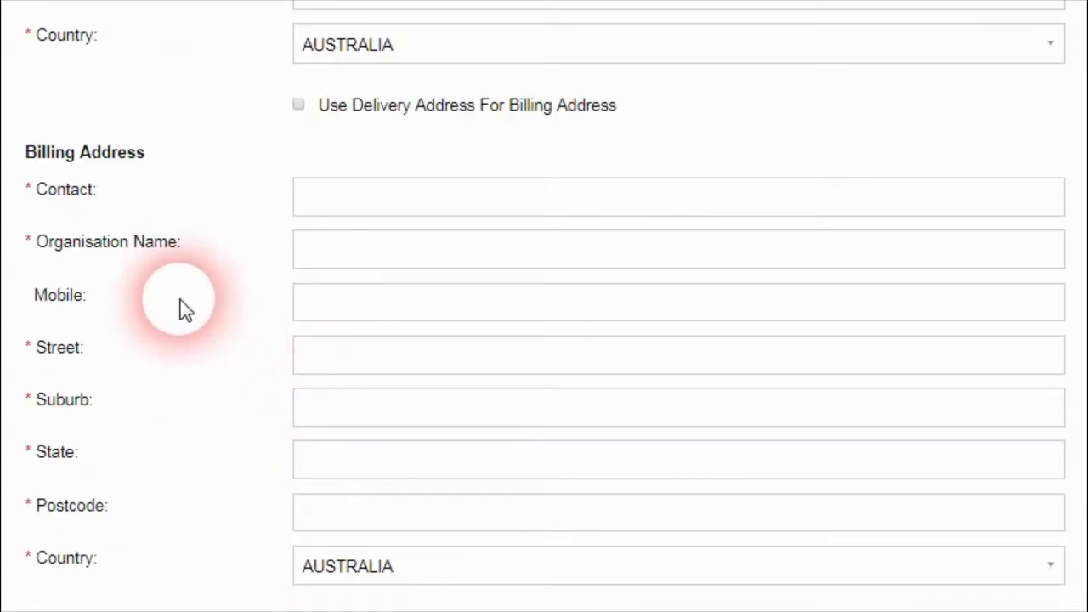
pyautogui.click(345, 248)
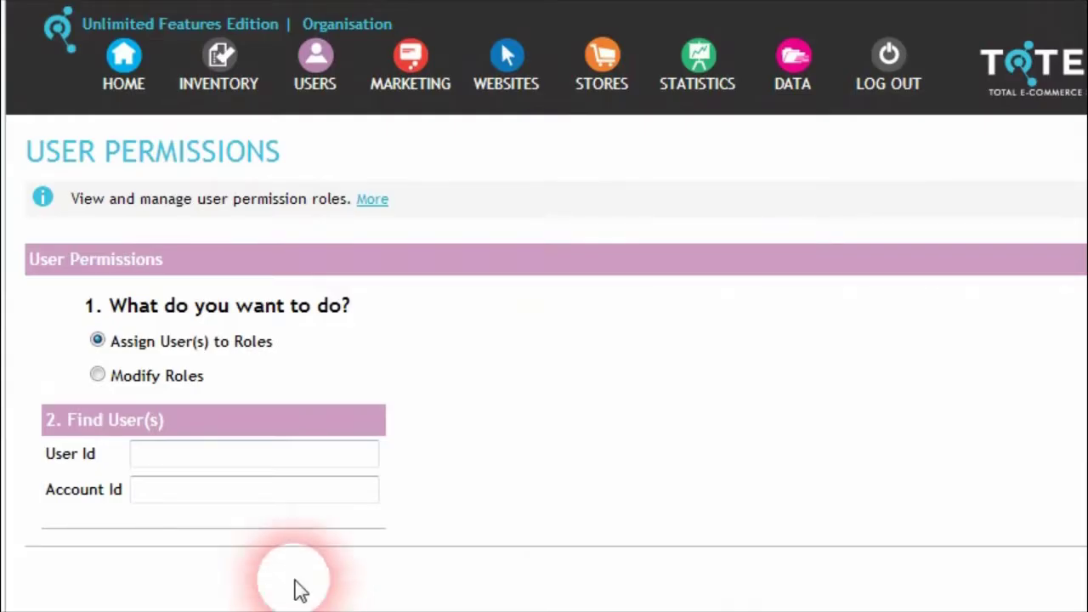
# Find the {GUEST} user in administration's User Permissions and open its Account Customer Facility Role for editing
pyautogui.click(240, 470)
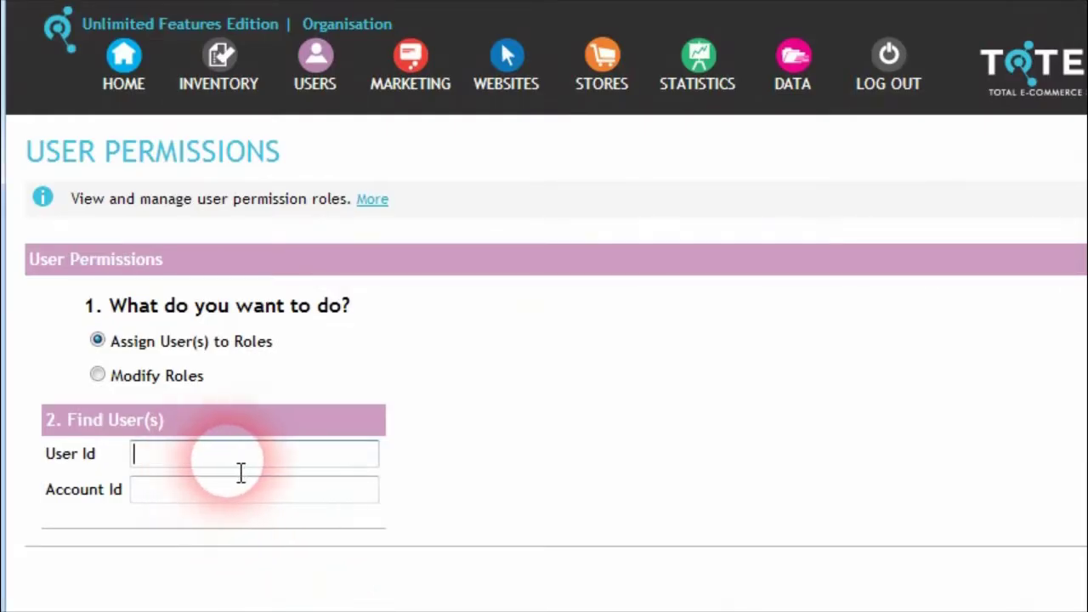
pyautogui.write('{g')
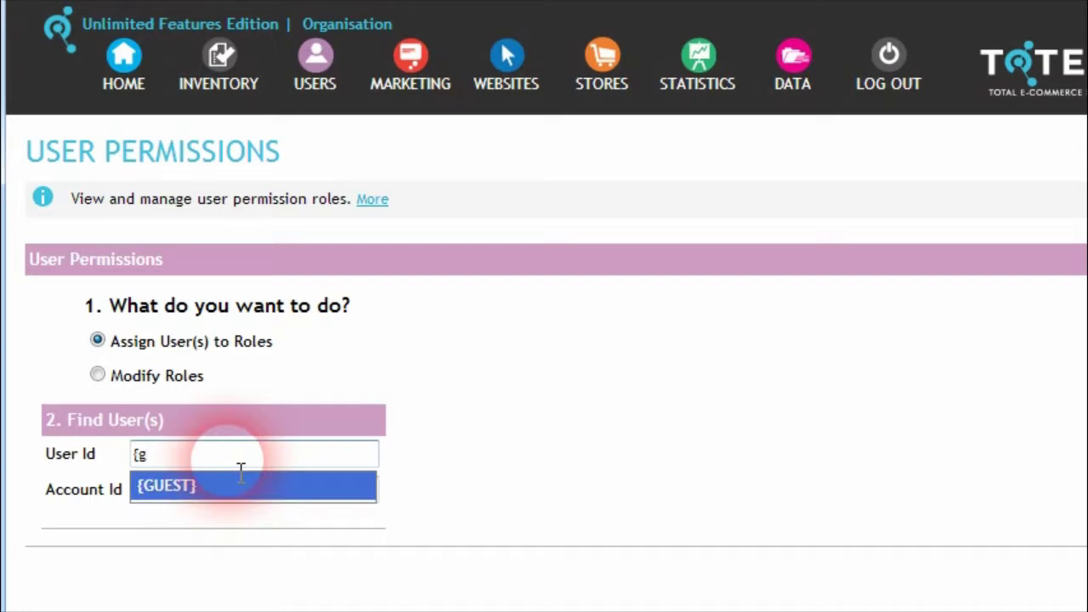
pyautogui.click(240, 475)
pyautogui.scroll(-3, 625, 338)
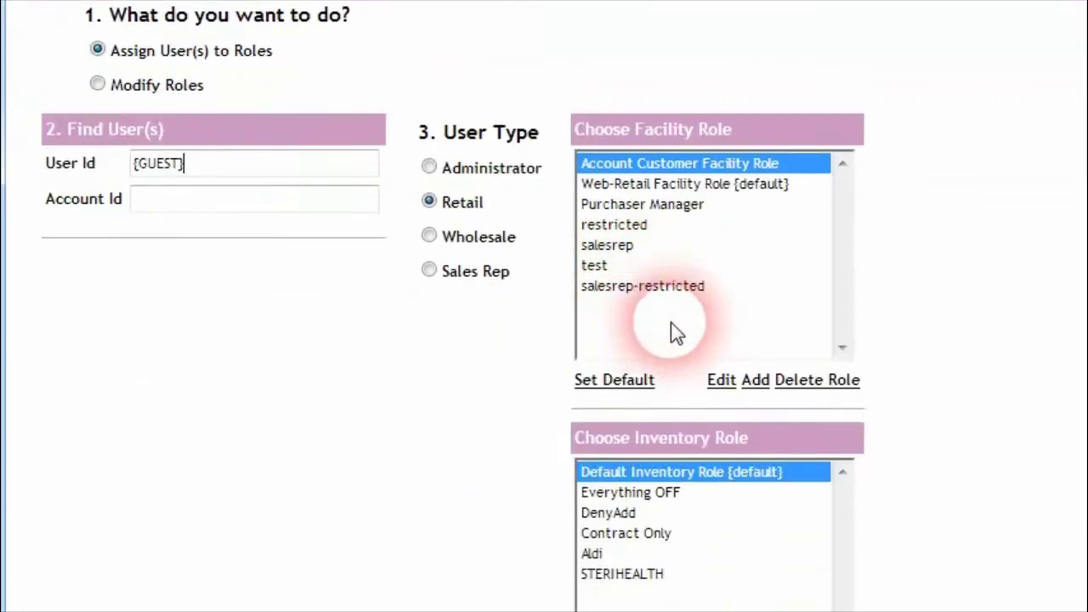
pyautogui.click(722, 380)
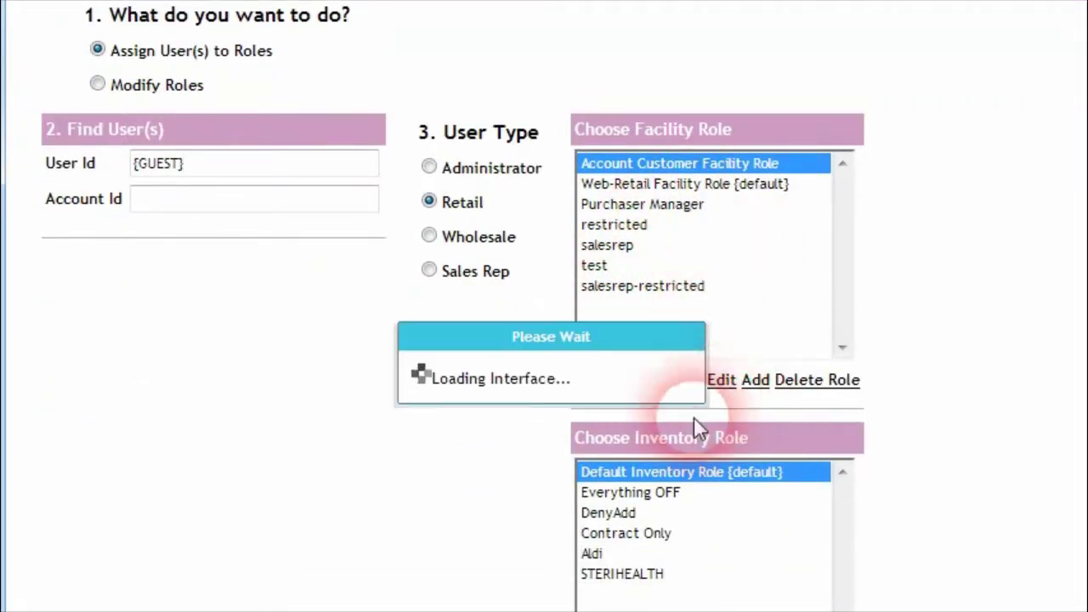
# Switch the Billing Address and Delivery Address Organisation Name Not Mandatory permissions of the role between Allow and Deny
pyautogui.scroll(-15, 489, 532)
pyautogui.scroll(8, 480, 520)
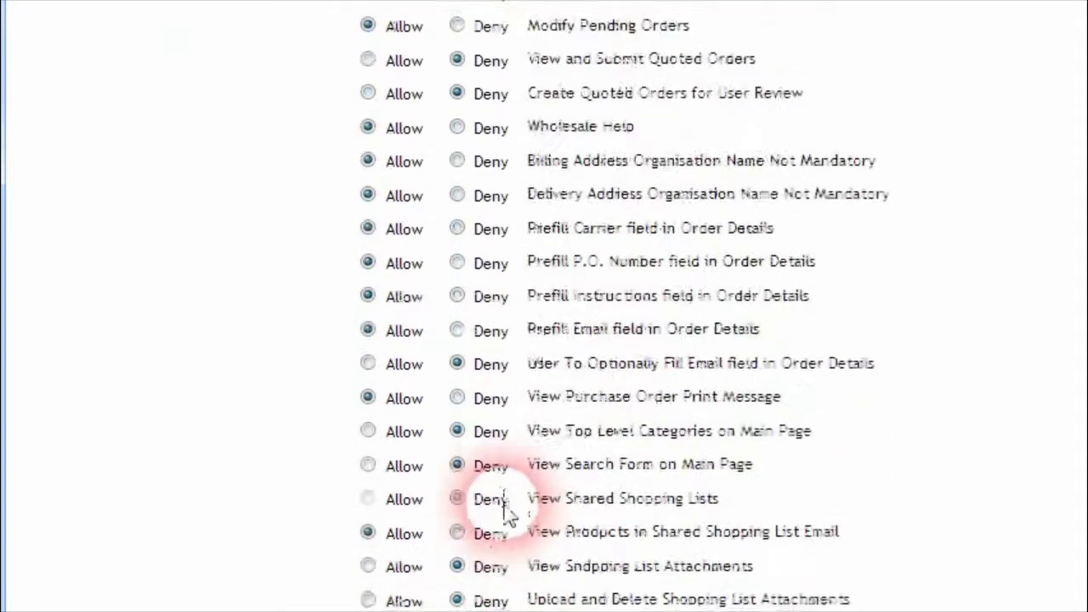
pyautogui.scroll(3, 531, 470)
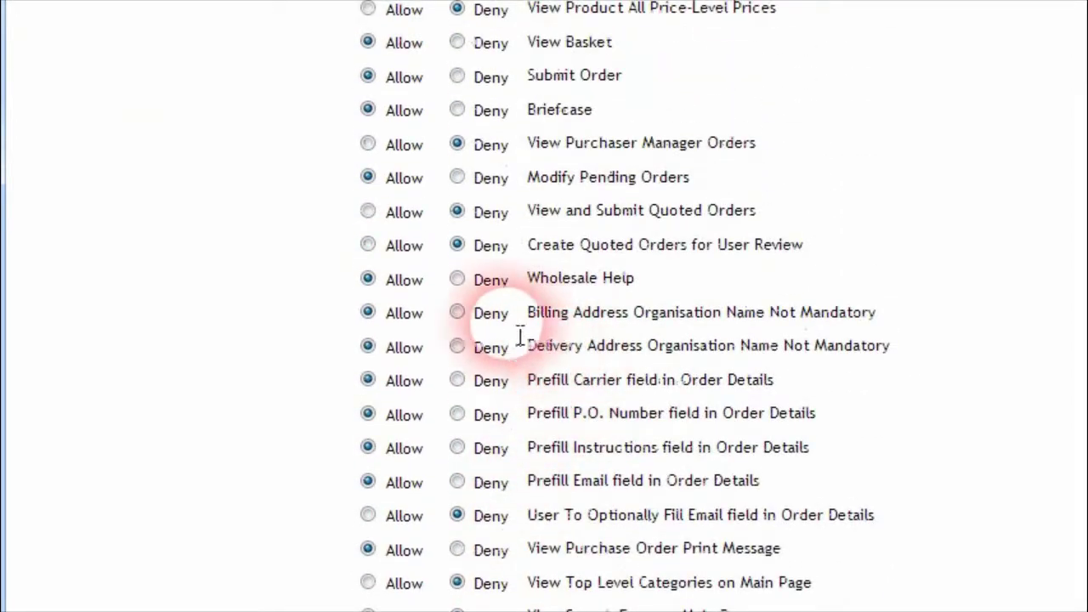
pyautogui.click(460, 345)
pyautogui.click(459, 312)
pyautogui.click(369, 345)
pyautogui.click(372, 309)
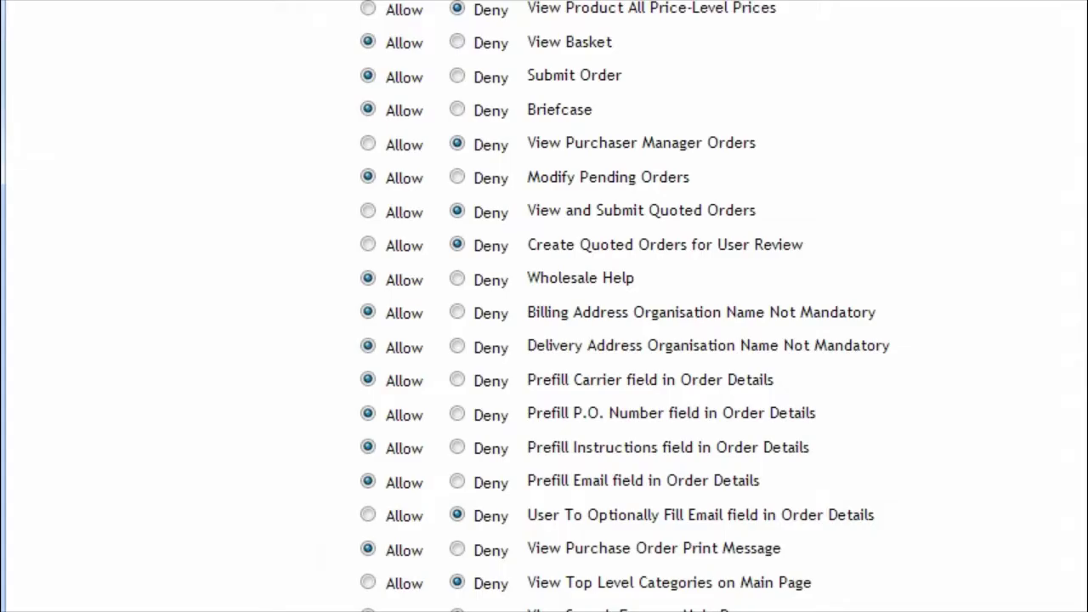
pyautogui.click(457, 312)
pyautogui.click(457, 345)
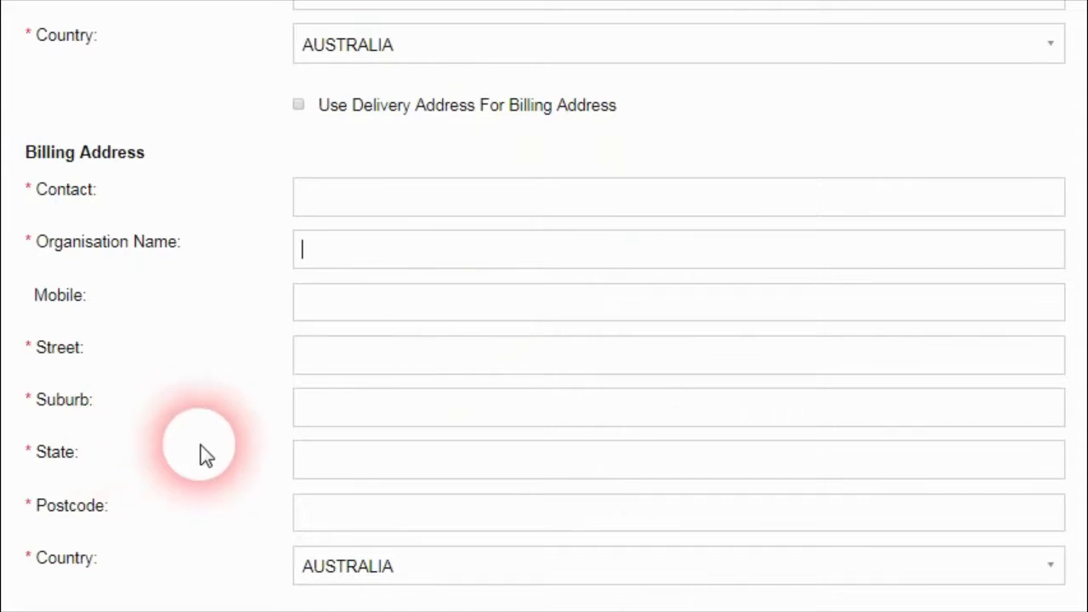
# Return to the storefront's guest order form and examine its delivery and billing address fields, including Organisation Name
pyautogui.scroll(-3, 207, 455)
pyautogui.scroll(3, 213, 440)
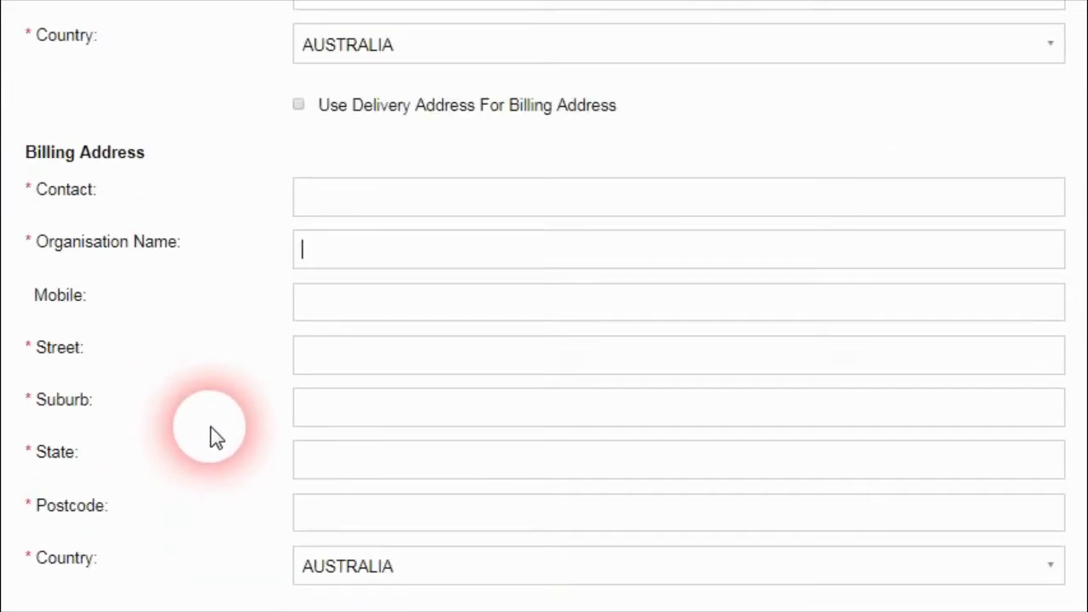
pyautogui.scroll(3, 215, 433)
pyautogui.scroll(-3, 214, 434)
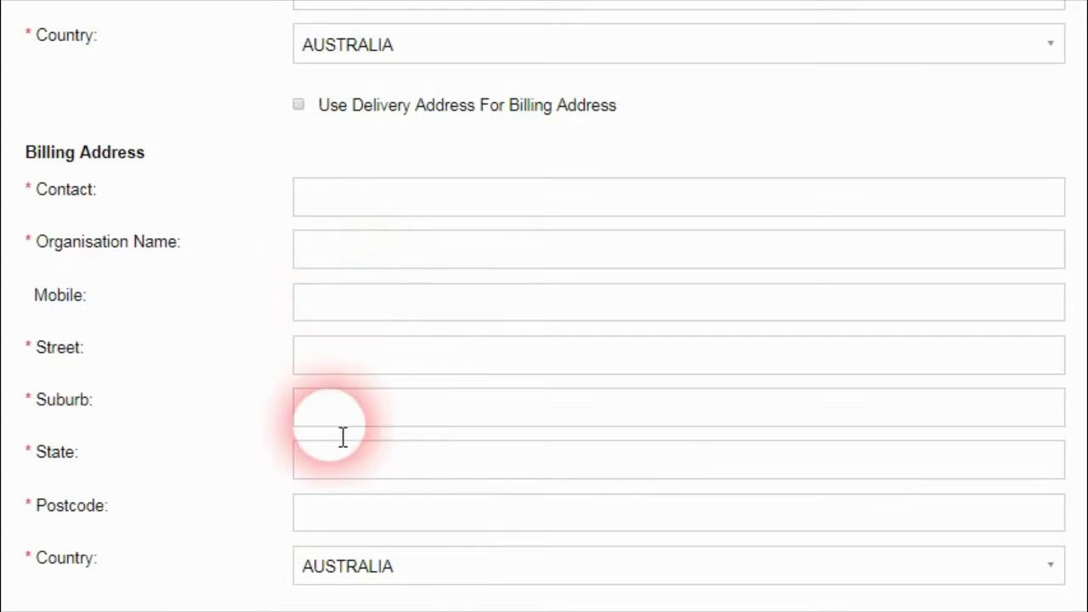
pyautogui.scroll(2, 341, 438)
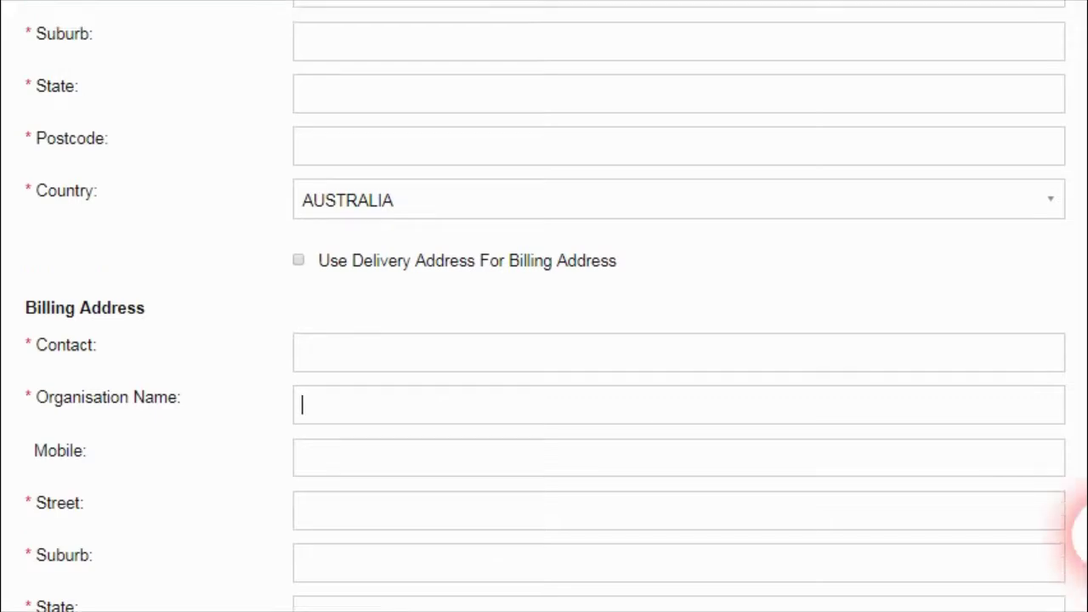
pyautogui.scroll(2, 544, 306)
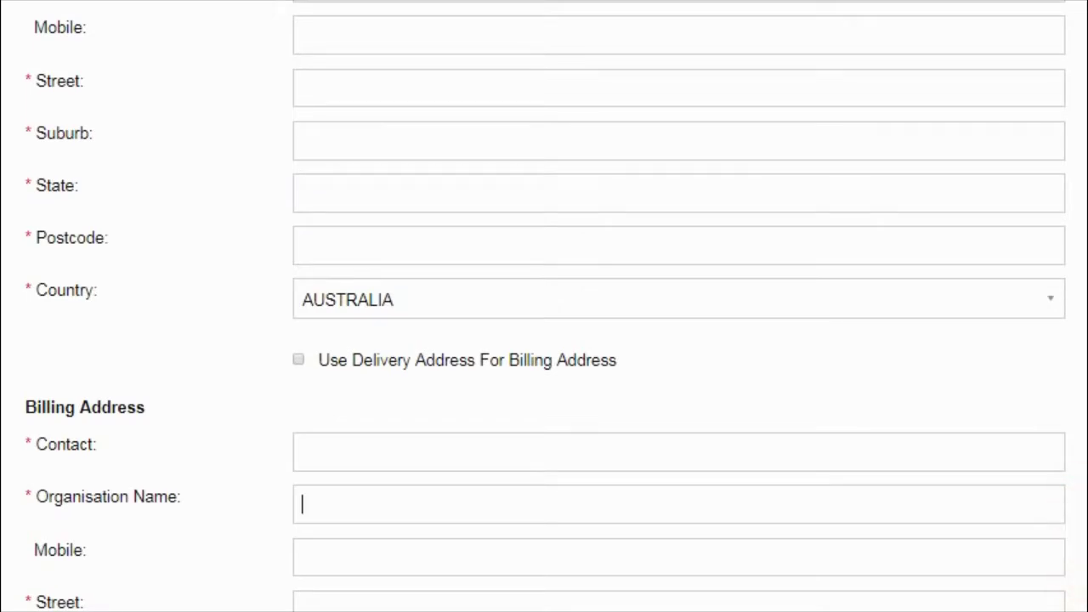
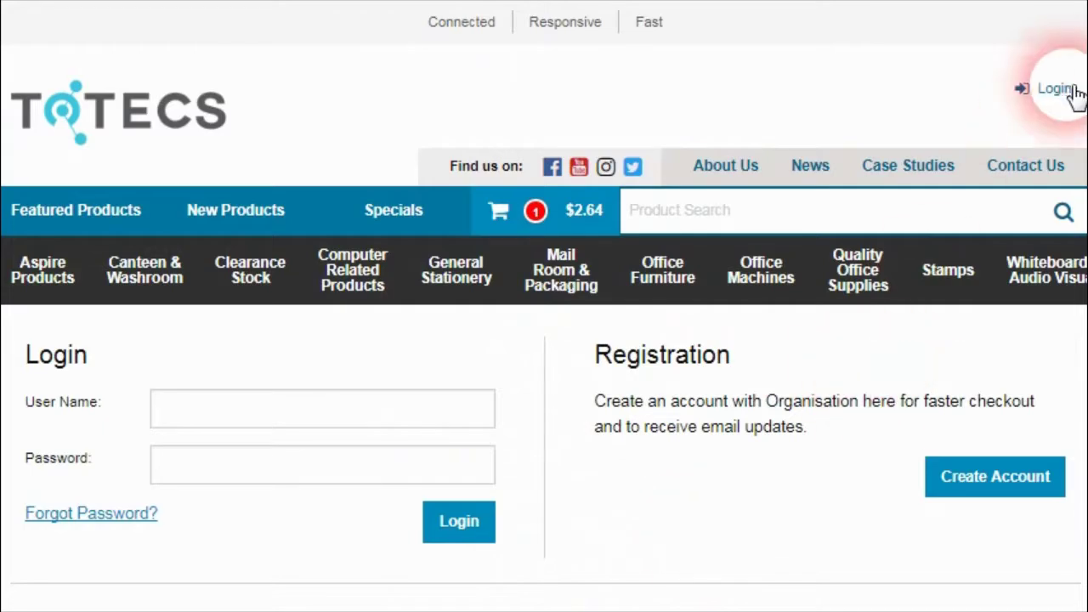
# Log in to the storefront as the retail user
pyautogui.click(1072, 89)
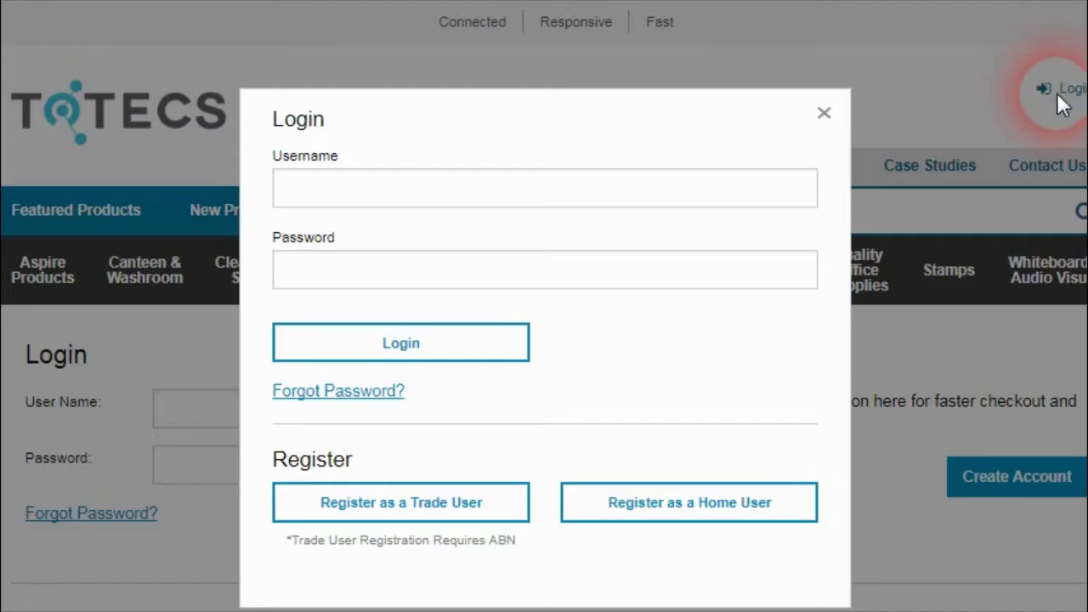
pyautogui.write('reta')
pyautogui.click(569, 224)
pyautogui.click(444, 338)
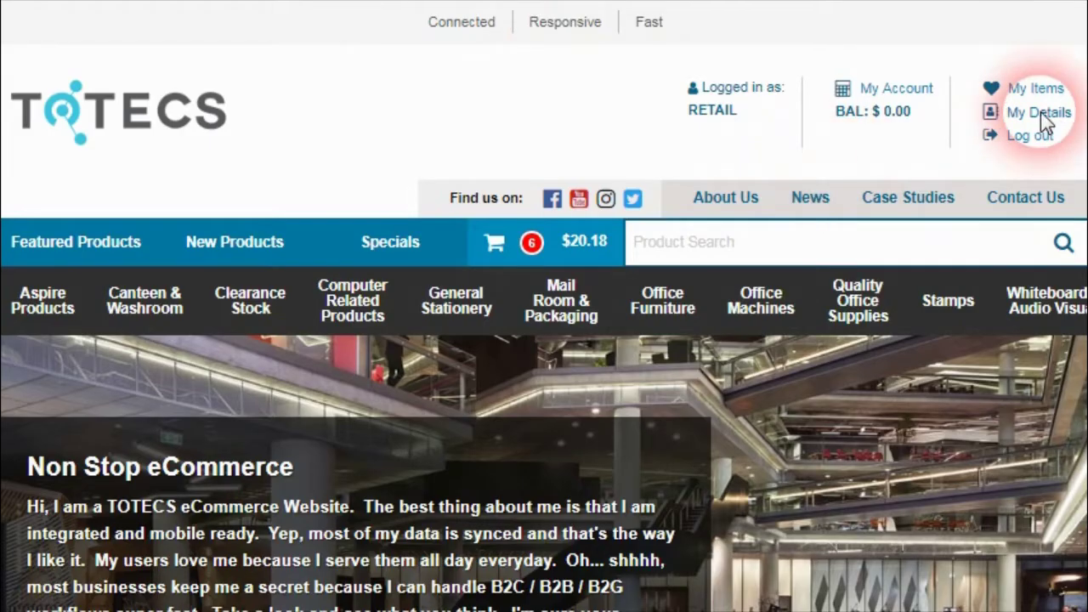
# Open My Details and examine the Organisation Name field of the saved "delivery address" entry
pyautogui.click(1044, 122)
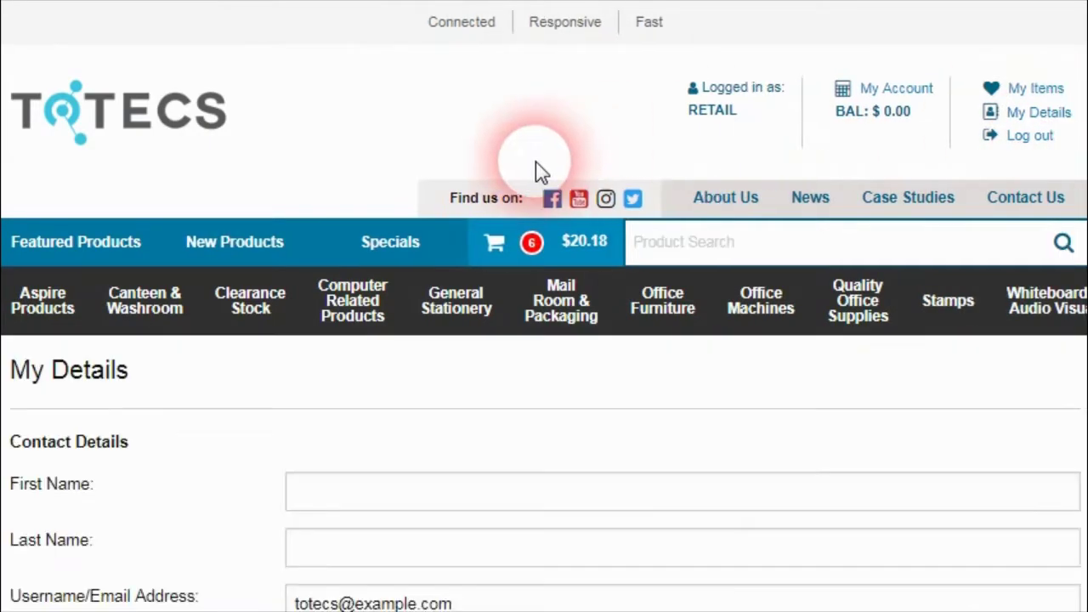
pyautogui.scroll(-10, 141, 365)
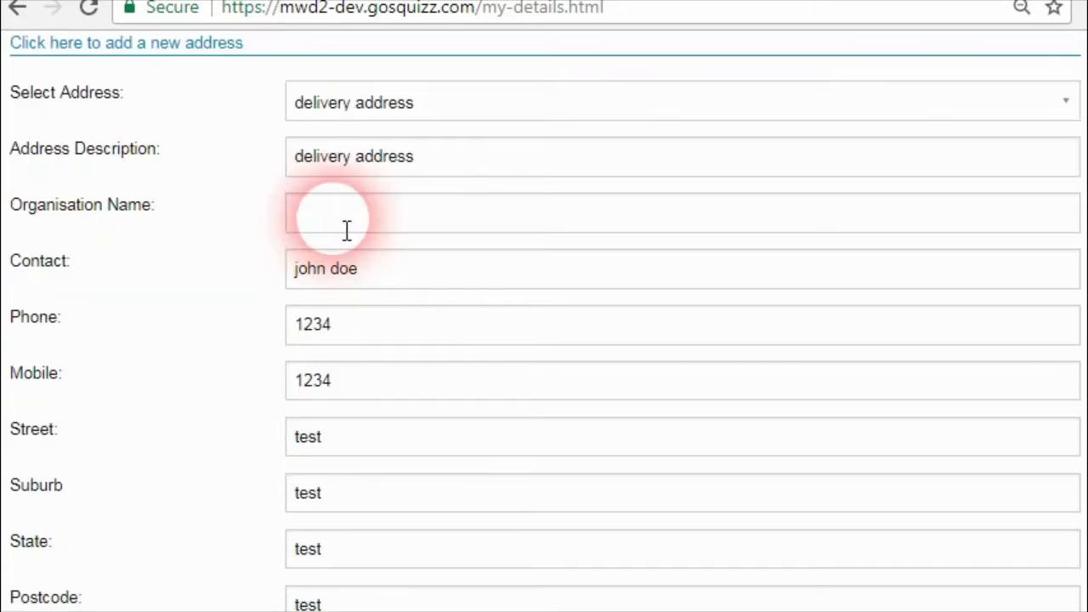
pyautogui.click(347, 230)
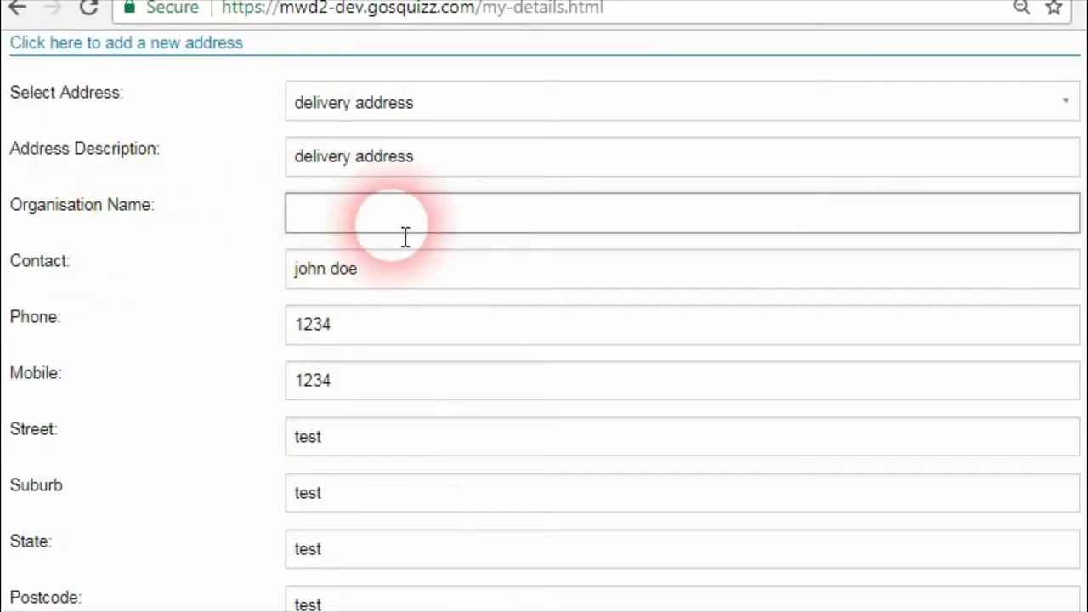
pyautogui.scroll(2, 268, 375)
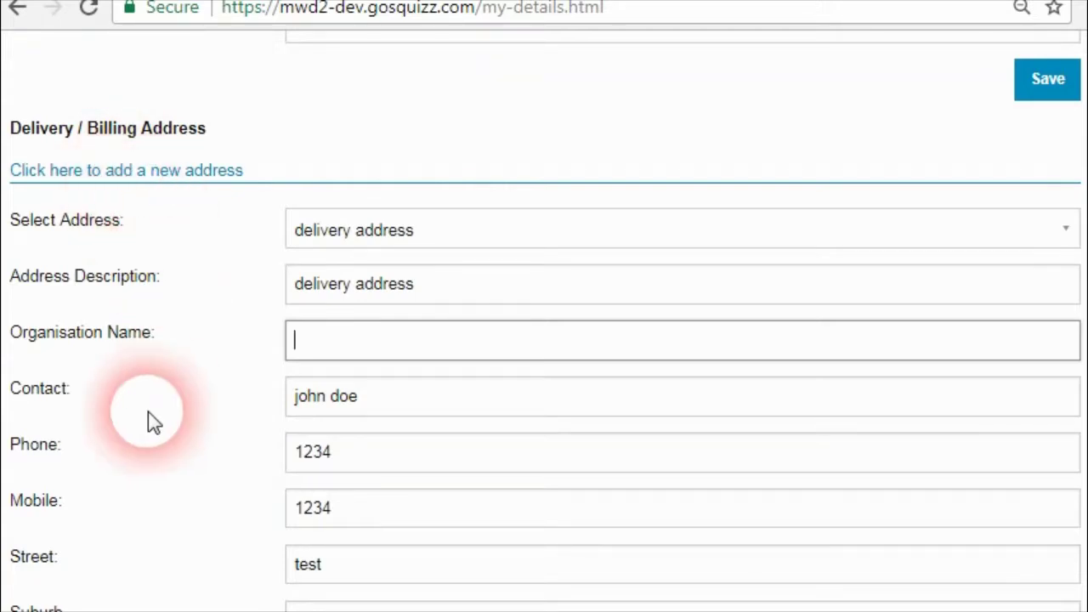
pyautogui.scroll(-3, 151, 420)
pyautogui.scroll(1, 255, 365)
pyautogui.scroll(-1, 544, 340)
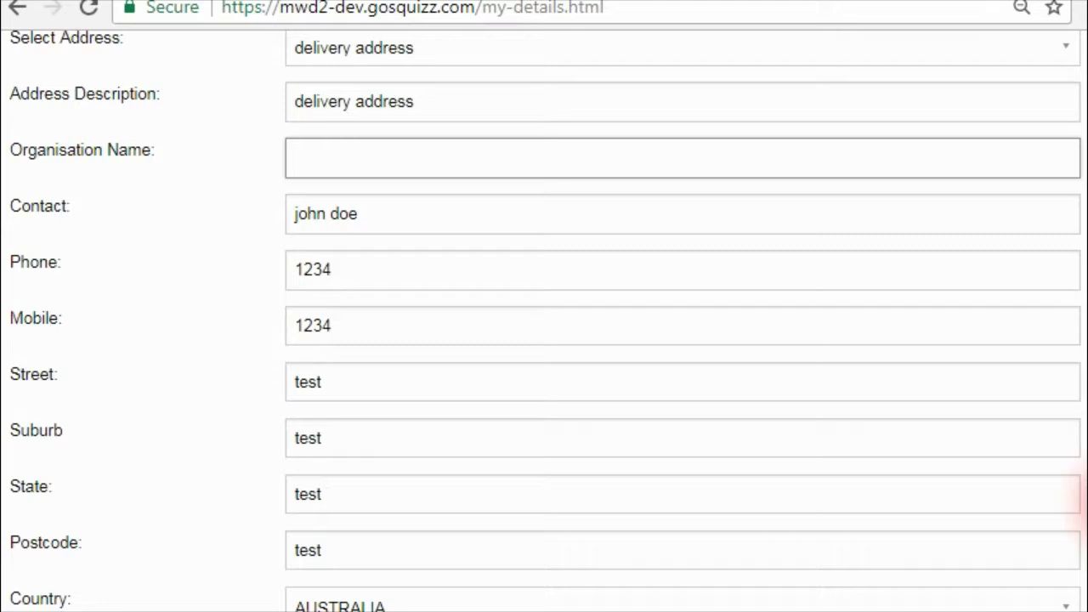
pyautogui.click(482, 178)
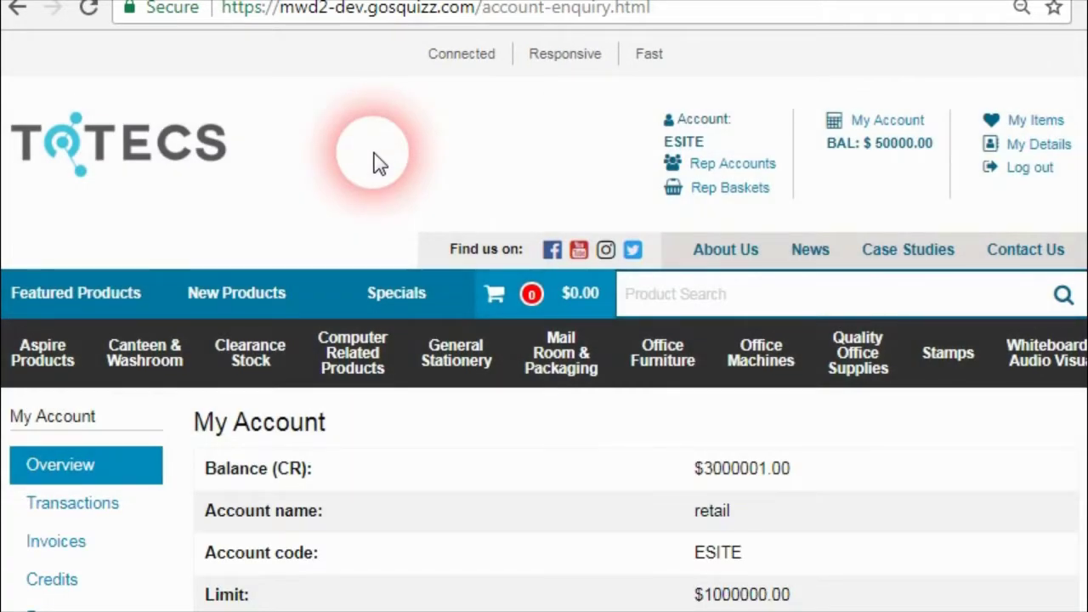
# Review the My Account overview of the ESITE account and open the first outstanding invoice
pyautogui.scroll(-1, 332, 189)
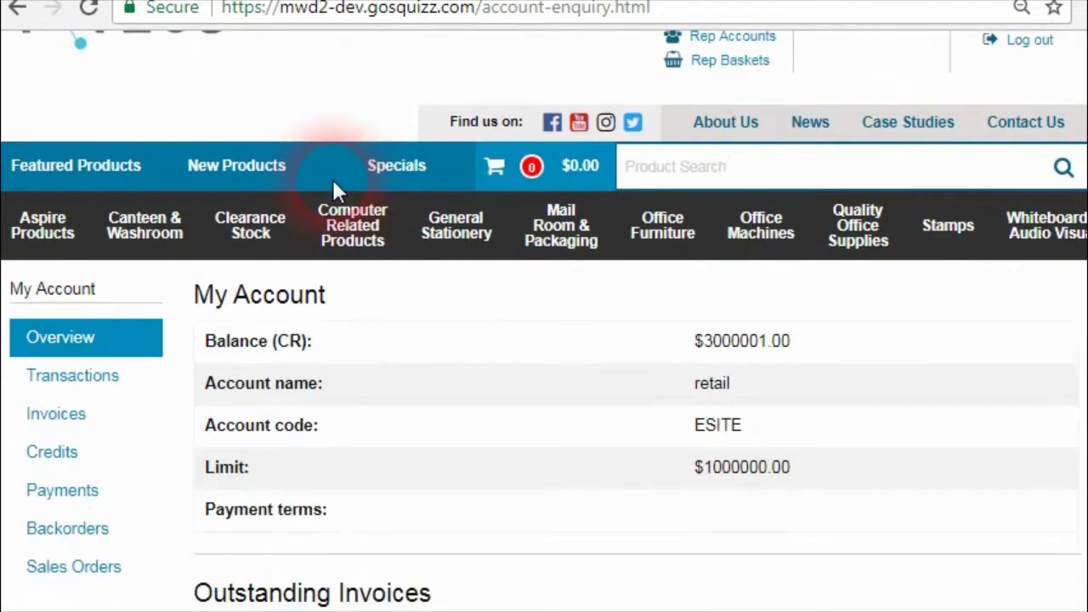
pyautogui.scroll(-2, 332, 190)
pyautogui.scroll(-1, 332, 179)
pyautogui.scroll(1, 360, 235)
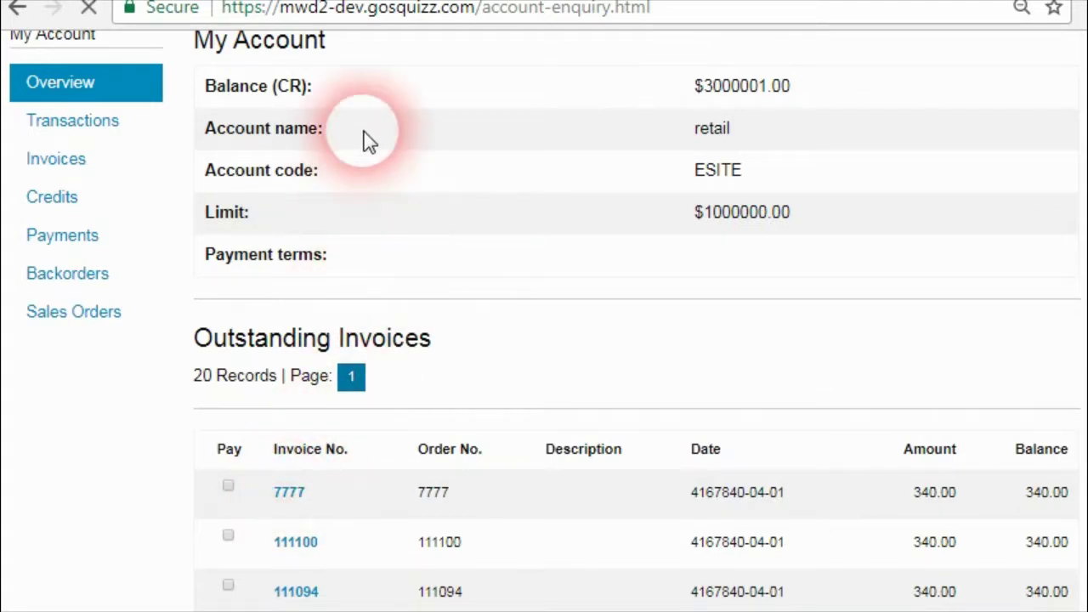
pyautogui.scroll(-5, 416, 168)
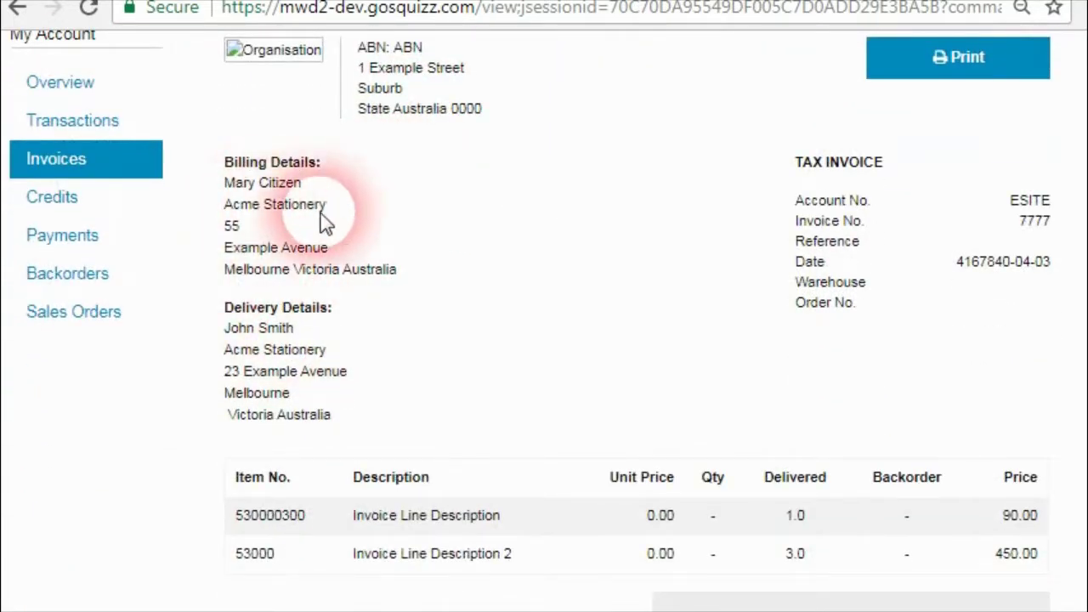
# Highlight the contact and company names in the invoice's billing and delivery details
pyautogui.moveTo(334, 209); pyautogui.dragTo(239, 216)
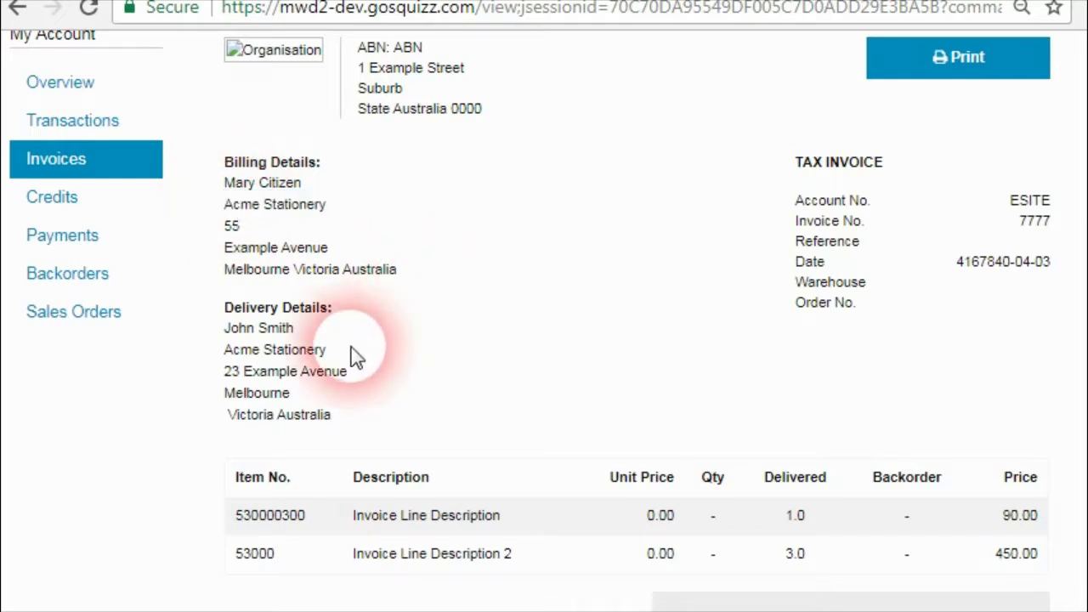
pyautogui.moveTo(354, 353); pyautogui.dragTo(224, 350)
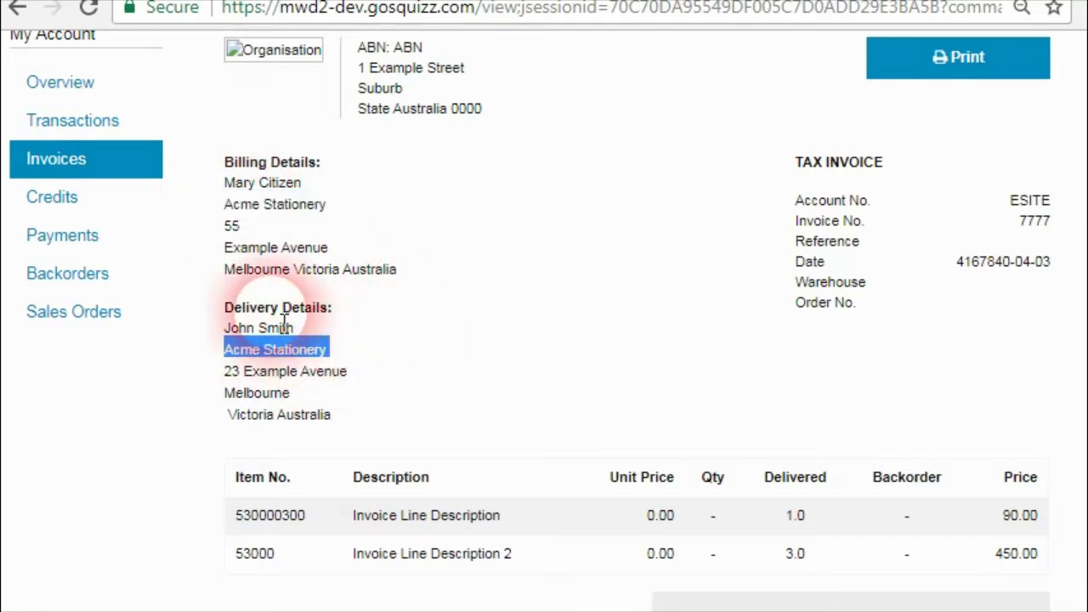
pyautogui.click(401, 355)
pyautogui.moveTo(294, 329); pyautogui.dragTo(239, 335)
pyautogui.moveTo(328, 207); pyautogui.dragTo(223, 183)
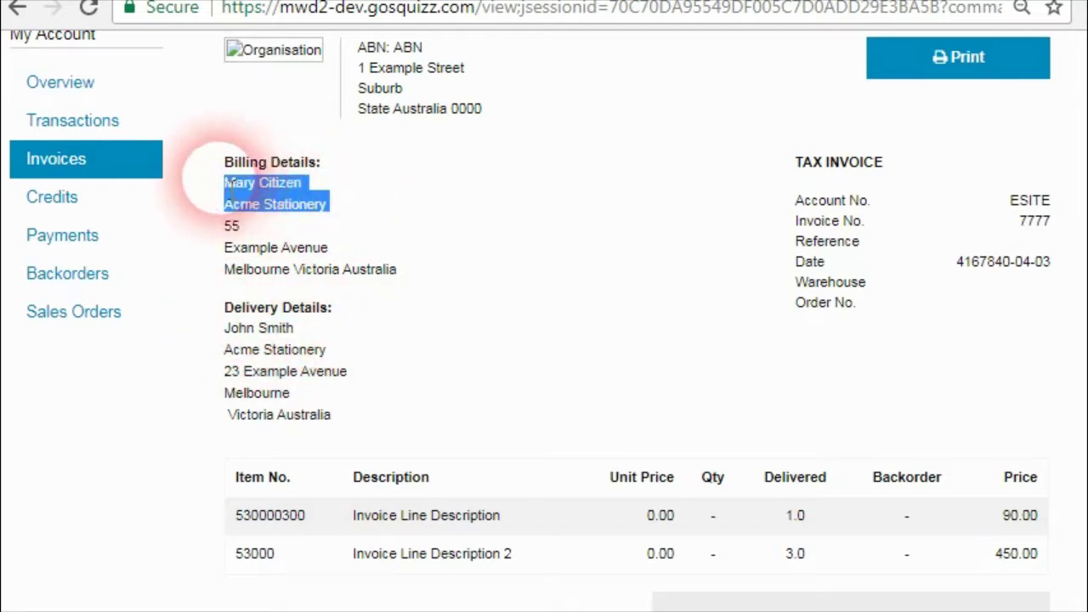
# Open the account's Sales Orders page and open the first sales order in the list
pyautogui.click(239, 325)
pyautogui.scroll(2, 165, 388)
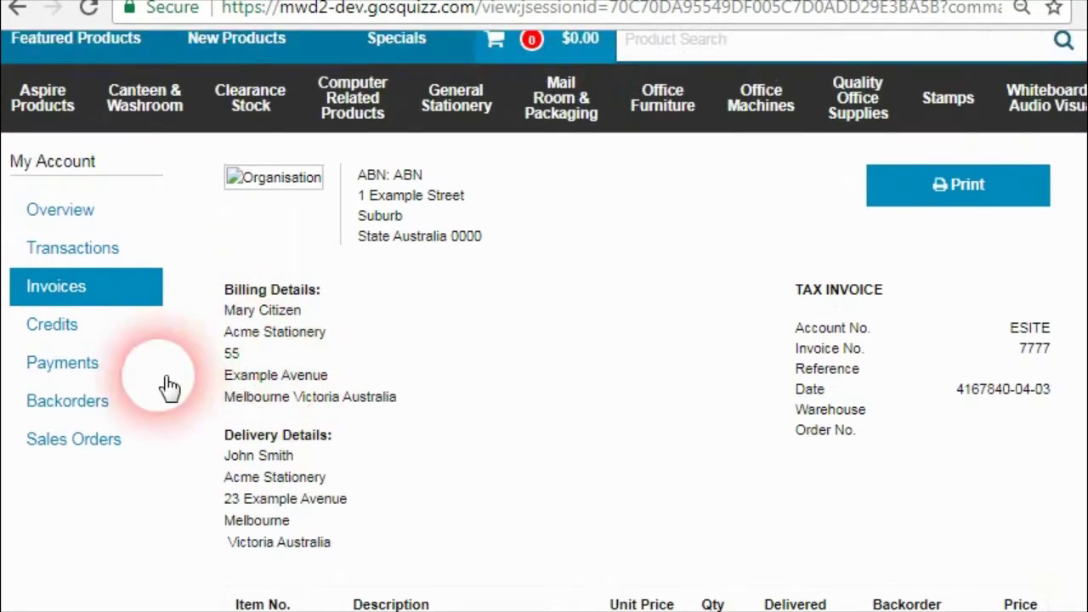
pyautogui.click(93, 364)
pyautogui.scroll(-4, 416, 382)
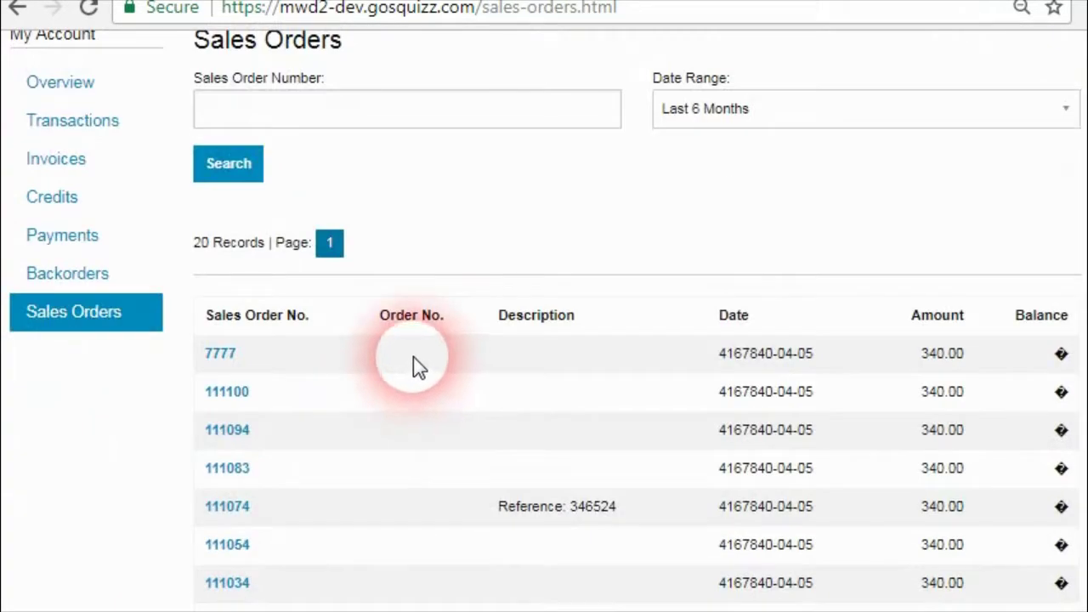
pyautogui.click(231, 353)
# Examine the contact and company names in the sales order's billing and delivery details
pyautogui.scroll(-6, 396, 274)
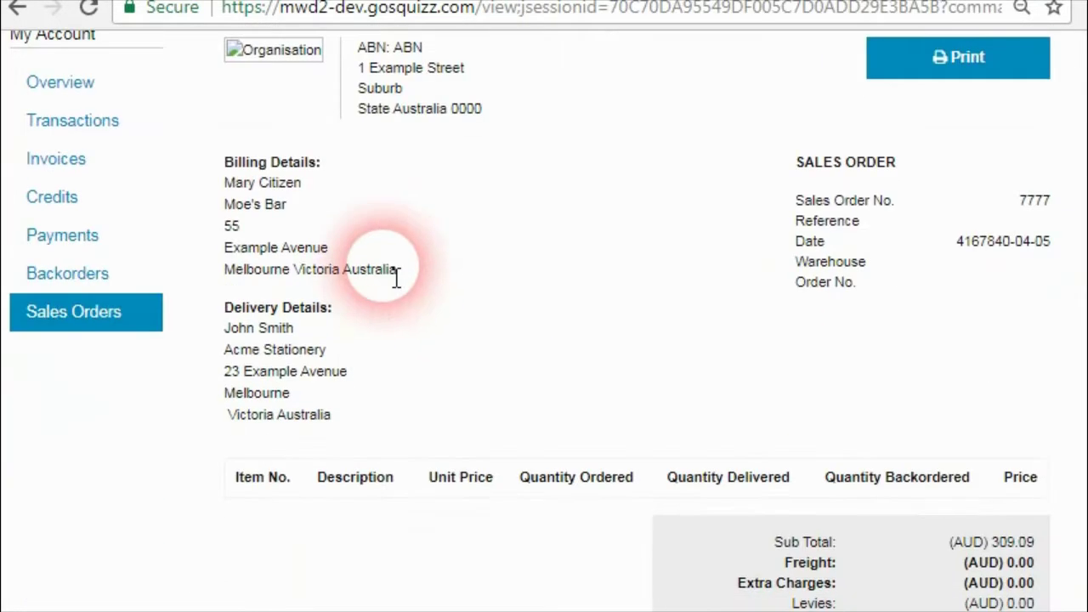
pyautogui.scroll(1, 340, 267)
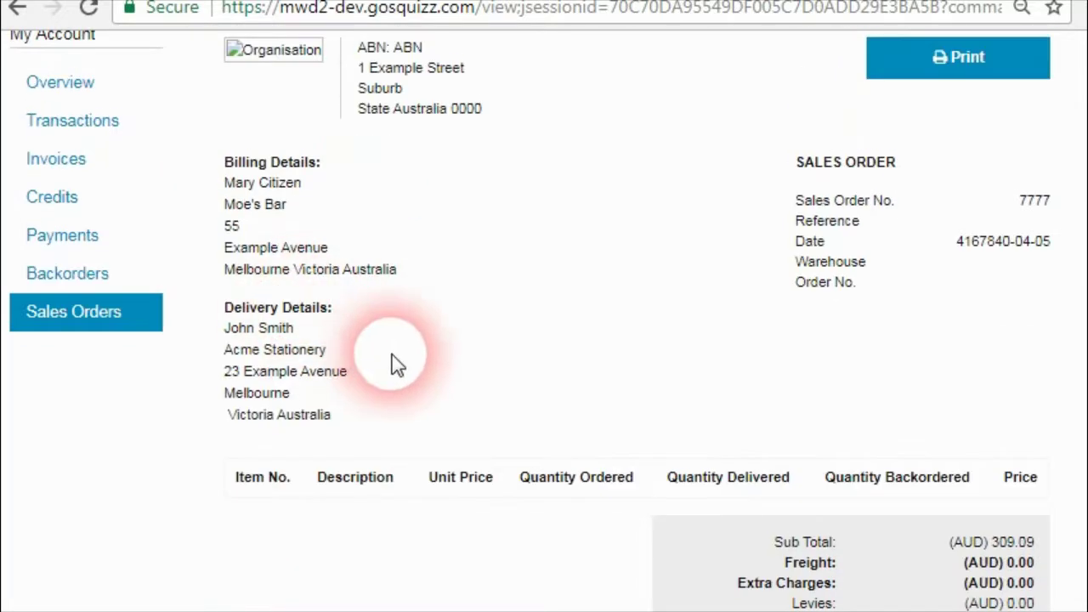
pyautogui.doubleClick(275, 333)
pyautogui.click(322, 353)
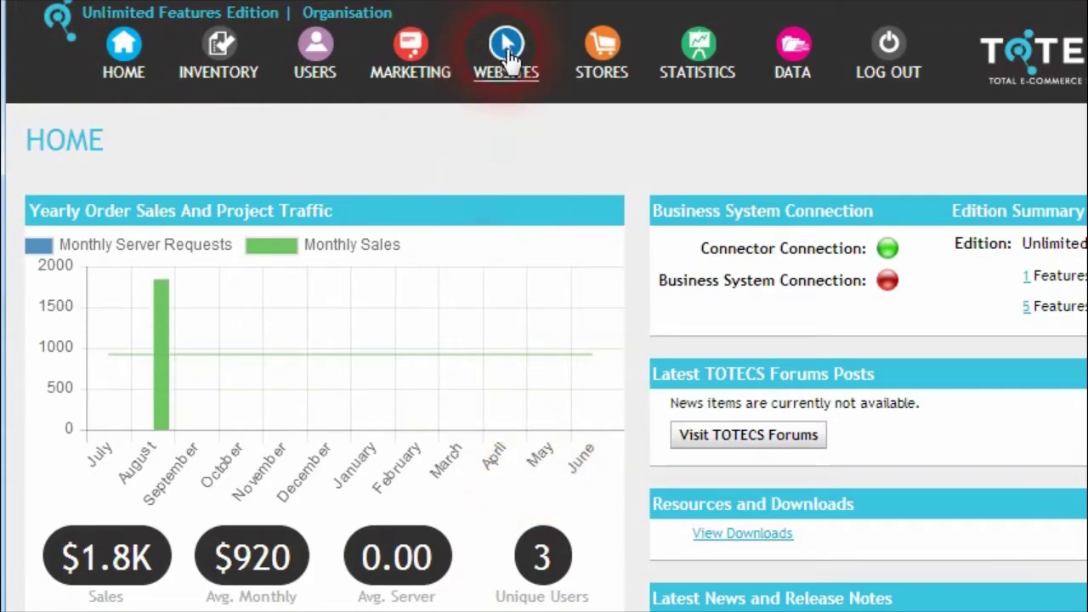
# In the TOTECS administration centre, expand the Account Enquiry formats in the Web Area Formats Libraries of the mwd2-dev.gosquizz.com website
pyautogui.click(510, 60)
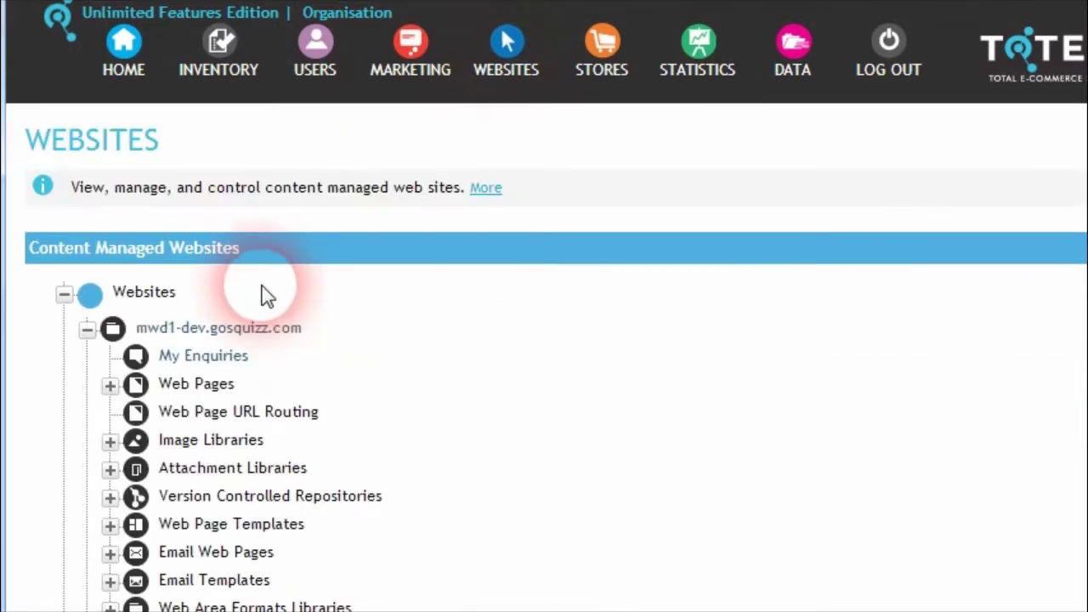
pyautogui.scroll(-5, 255, 297)
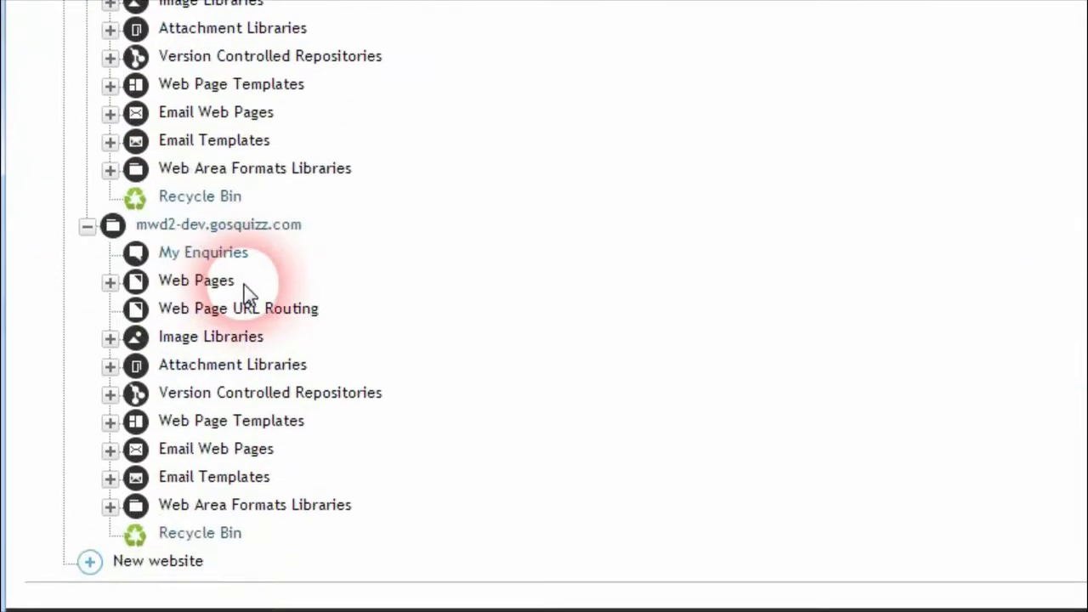
pyautogui.click(110, 506)
pyautogui.scroll(-6, 212, 383)
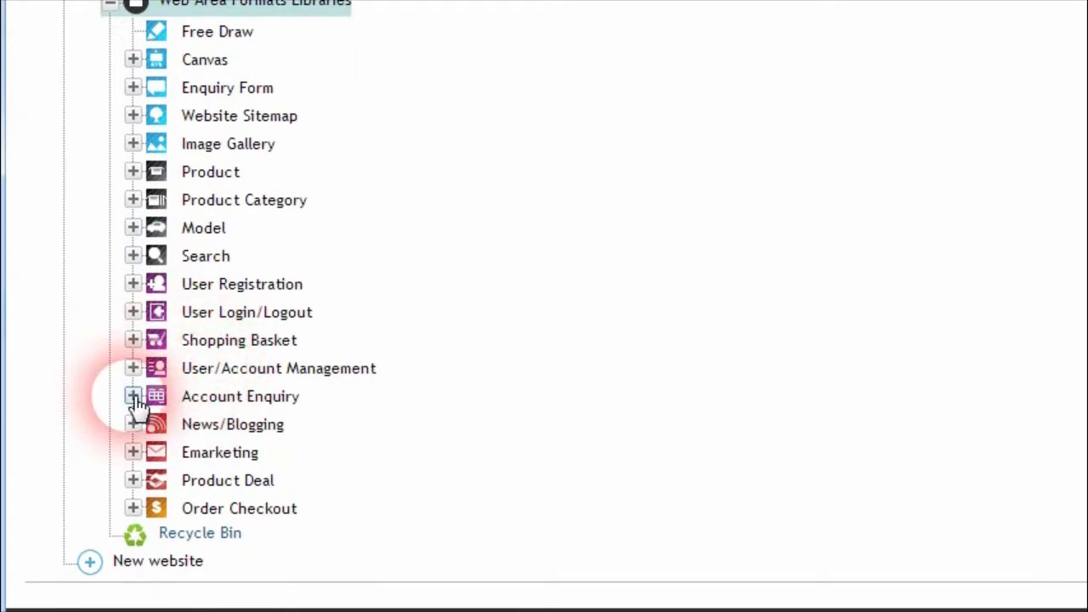
pyautogui.click(134, 396)
pyautogui.scroll(-3, 119, 374)
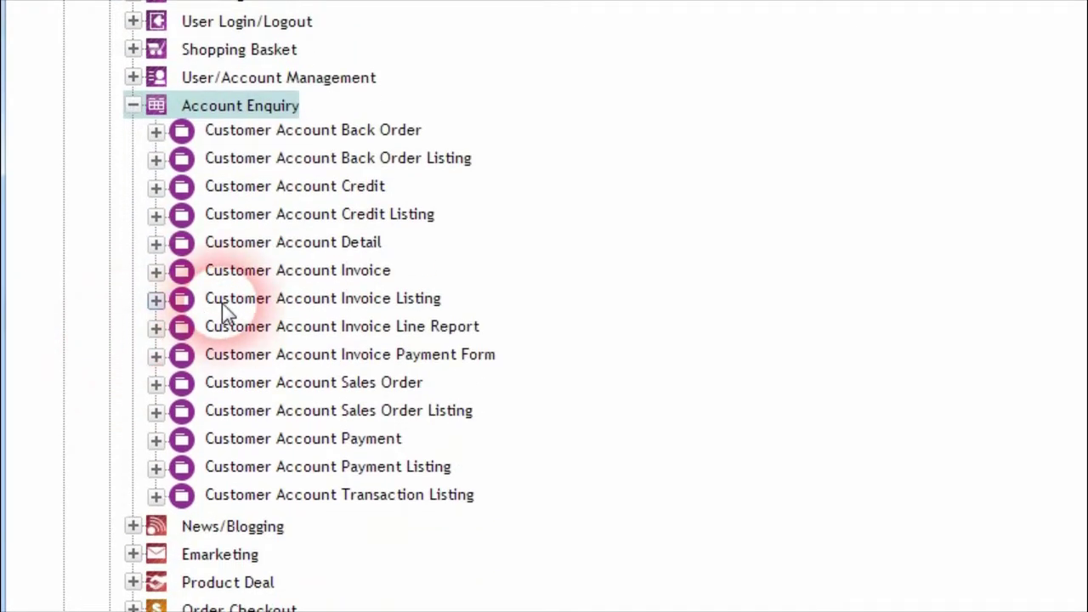
# Open the MWD1.0+ Customer Account Invoice format from the Customer Account Invoice folder
pyautogui.click(156, 272)
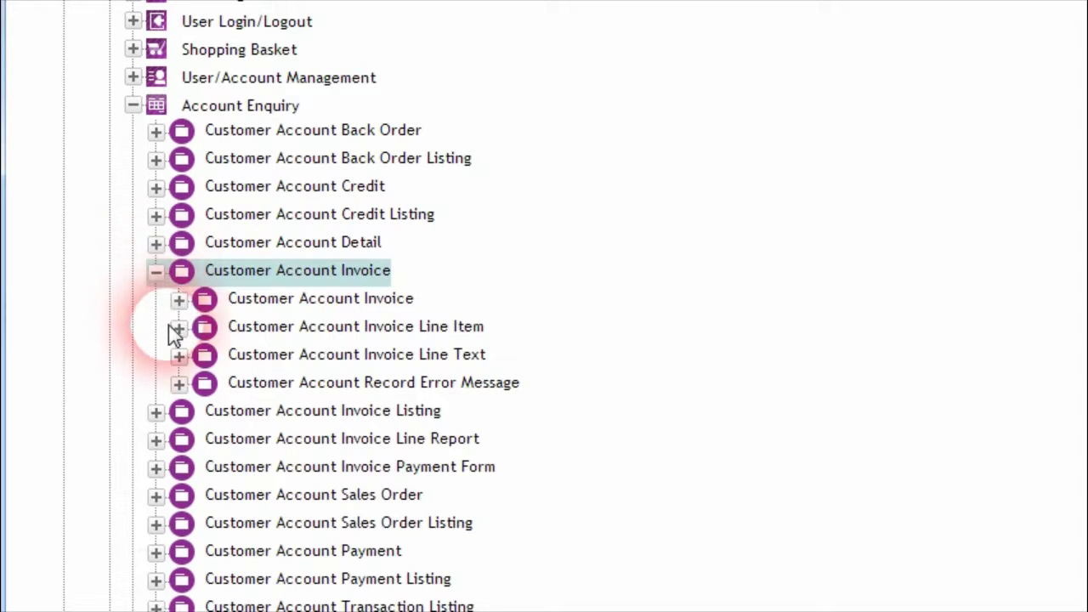
pyautogui.click(175, 302)
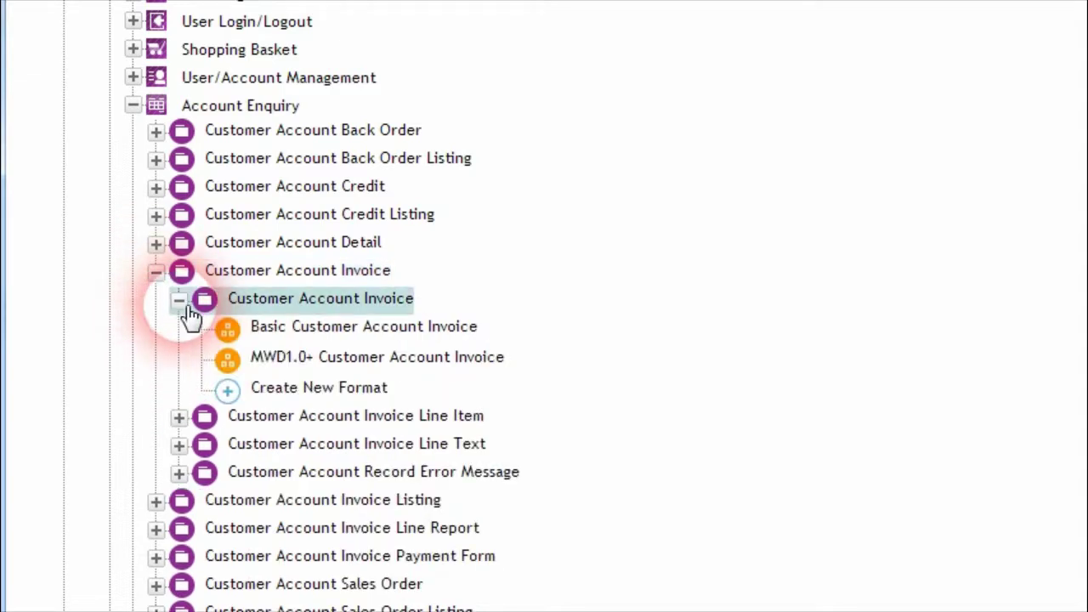
pyautogui.click(340, 351)
pyautogui.scroll(1, 816, 272)
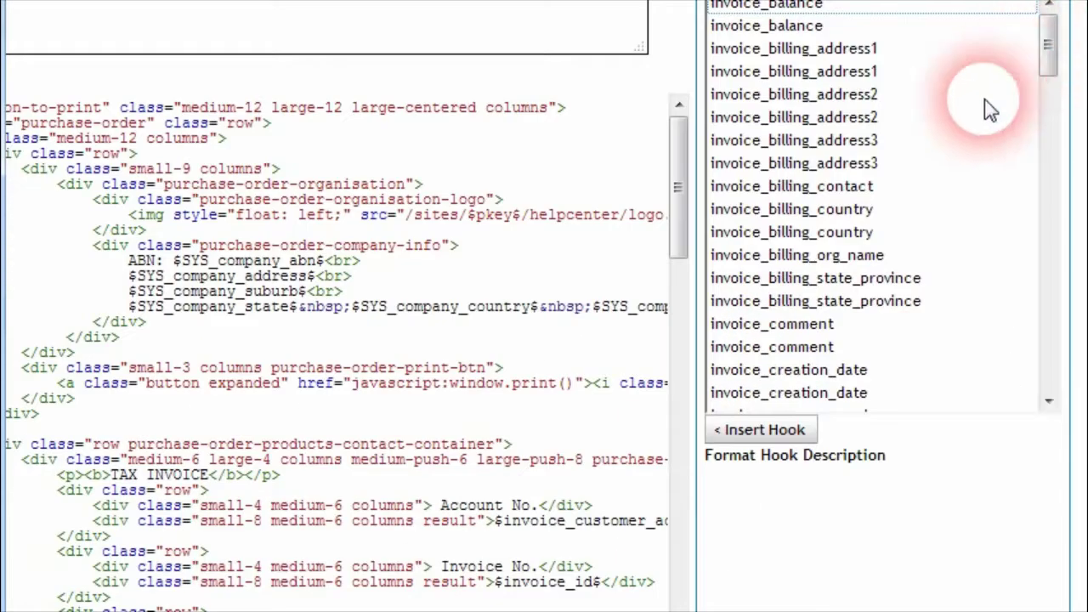
# Review the descriptions of the invoice format's hooks for the delivery and billing contact and organisation name
pyautogui.scroll(-8, 944, 301)
pyautogui.click(816, 185)
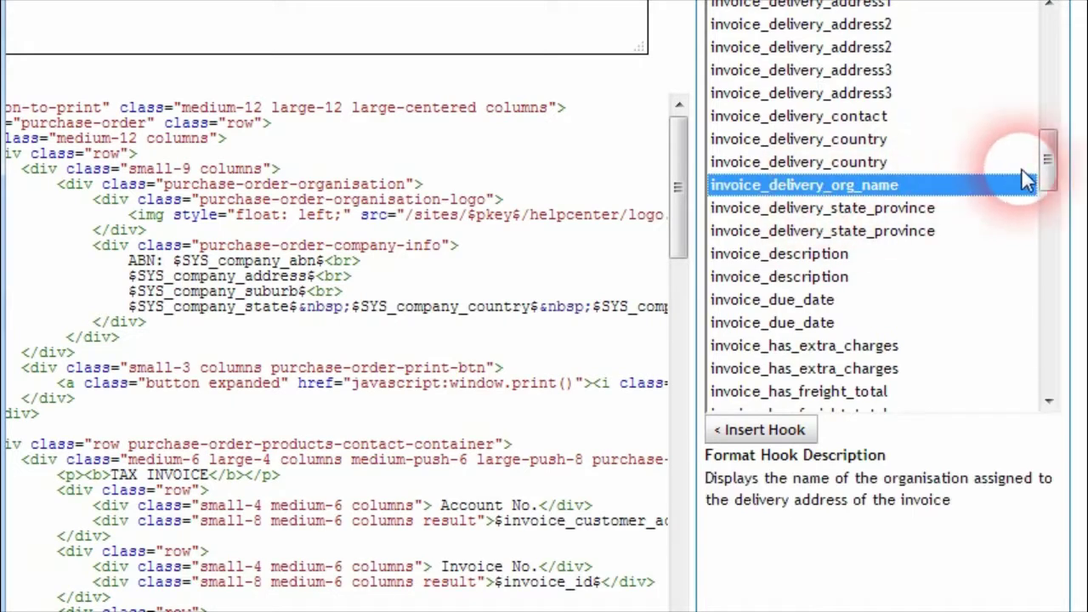
pyautogui.click(818, 118)
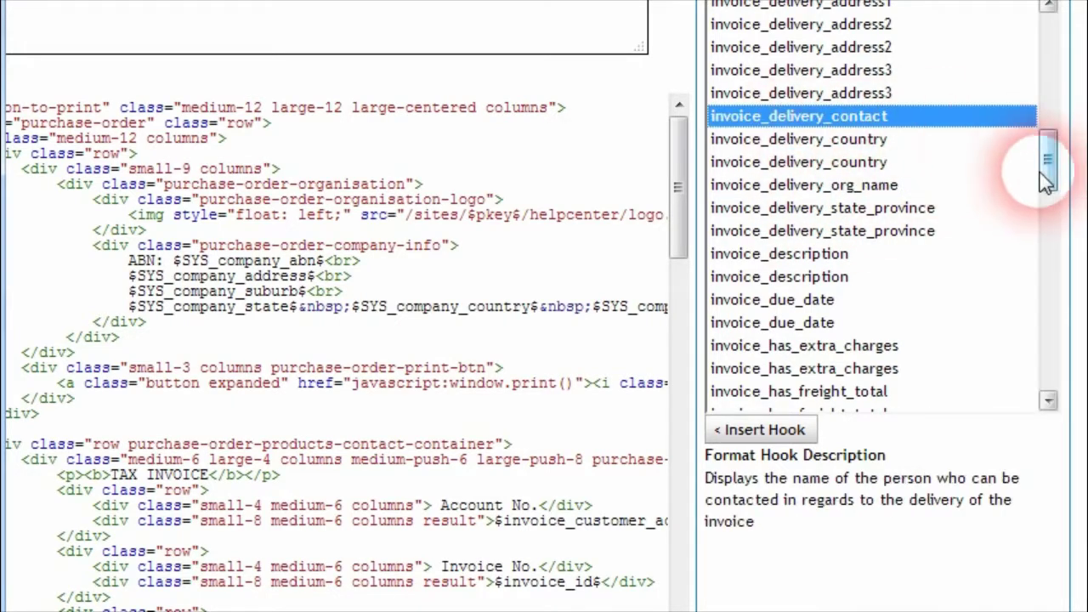
pyautogui.moveTo(1053, 170); pyautogui.dragTo(1049, 77)
pyautogui.click(886, 132)
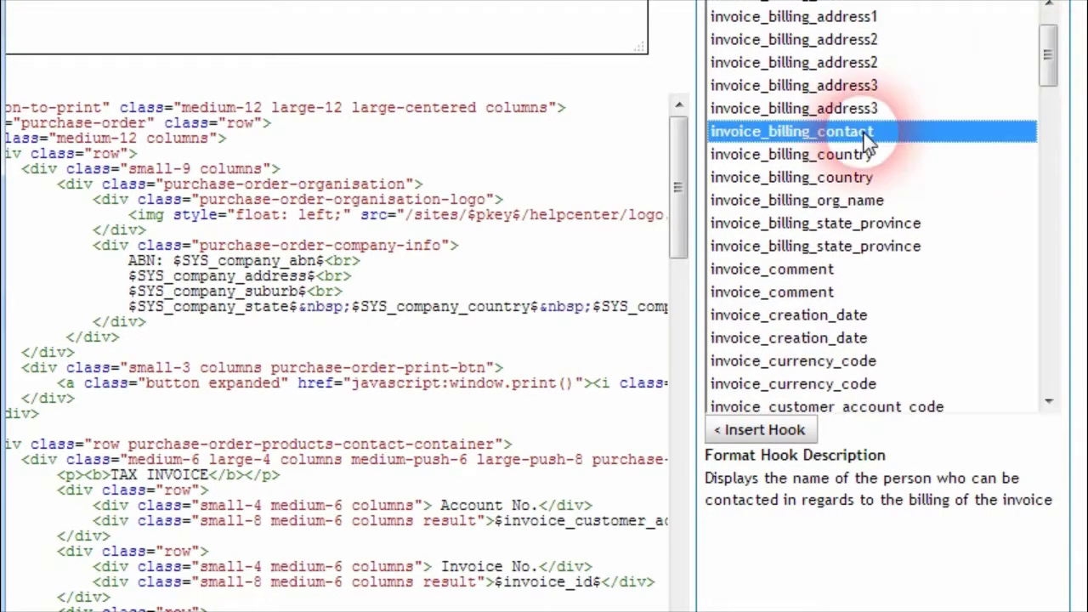
pyautogui.click(797, 201)
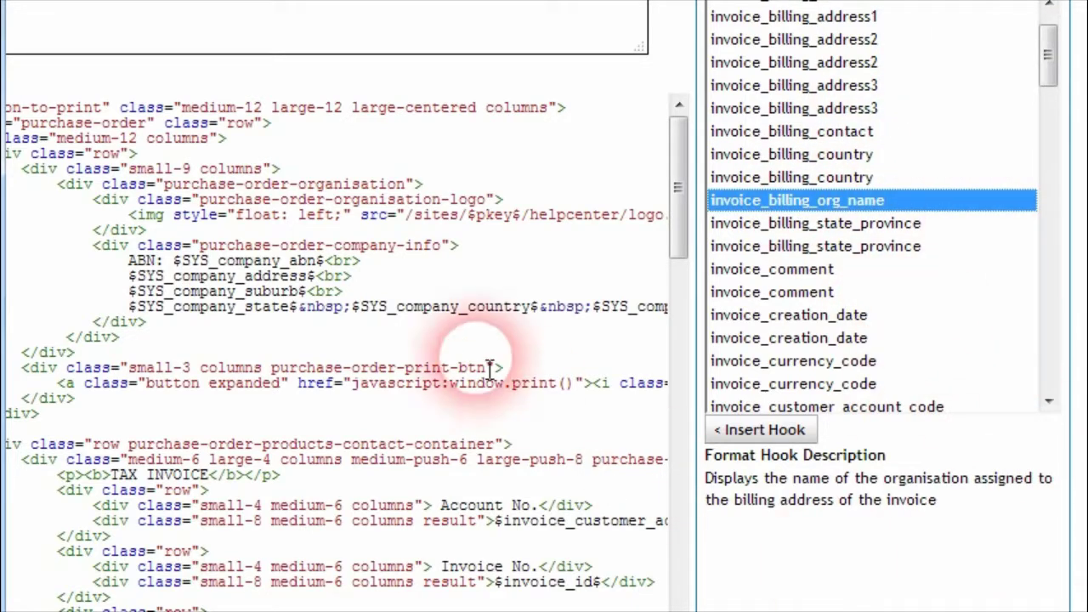
pyautogui.scroll(-3, 510, 425)
pyautogui.scroll(-6, 512, 440)
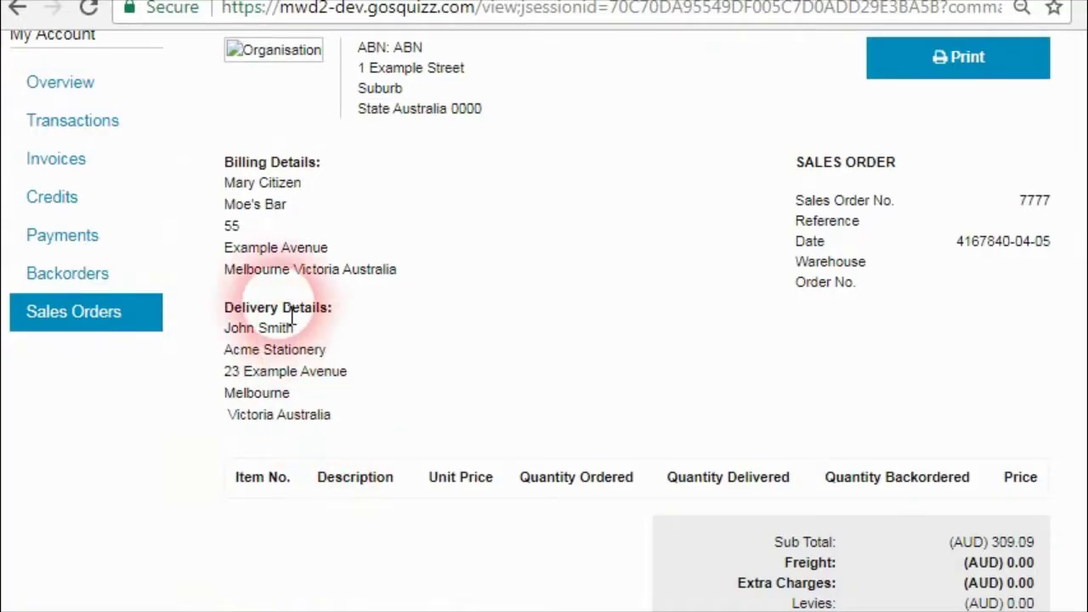
# Switch back to the storefront sales order and highlight the company and contact names in its delivery details
pyautogui.scroll(2, 349, 372)
pyautogui.scroll(-3, 357, 382)
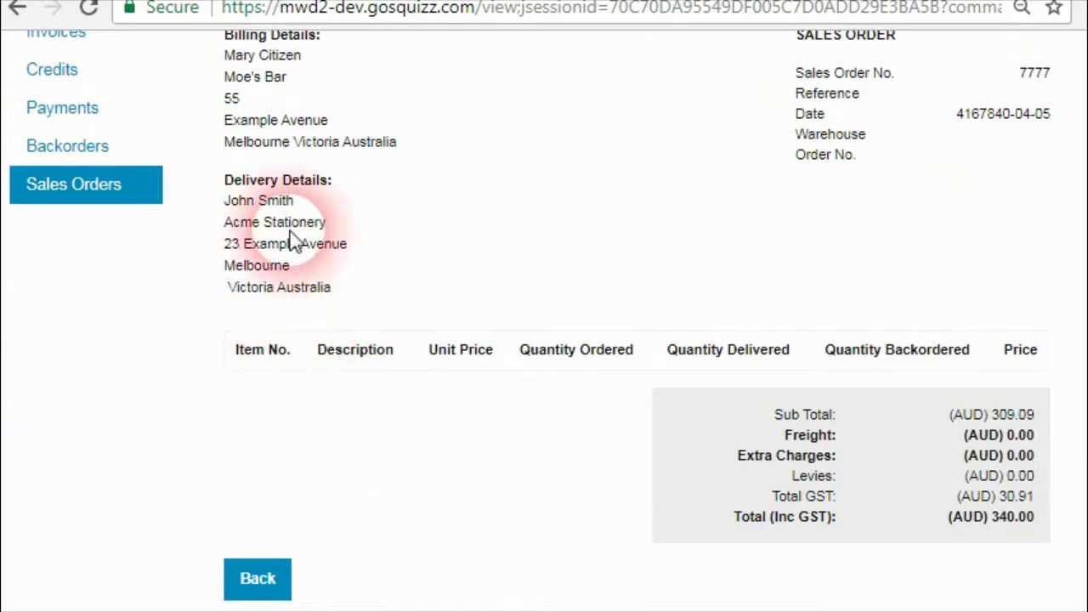
pyautogui.moveTo(223, 222); pyautogui.dragTo(245, 229)
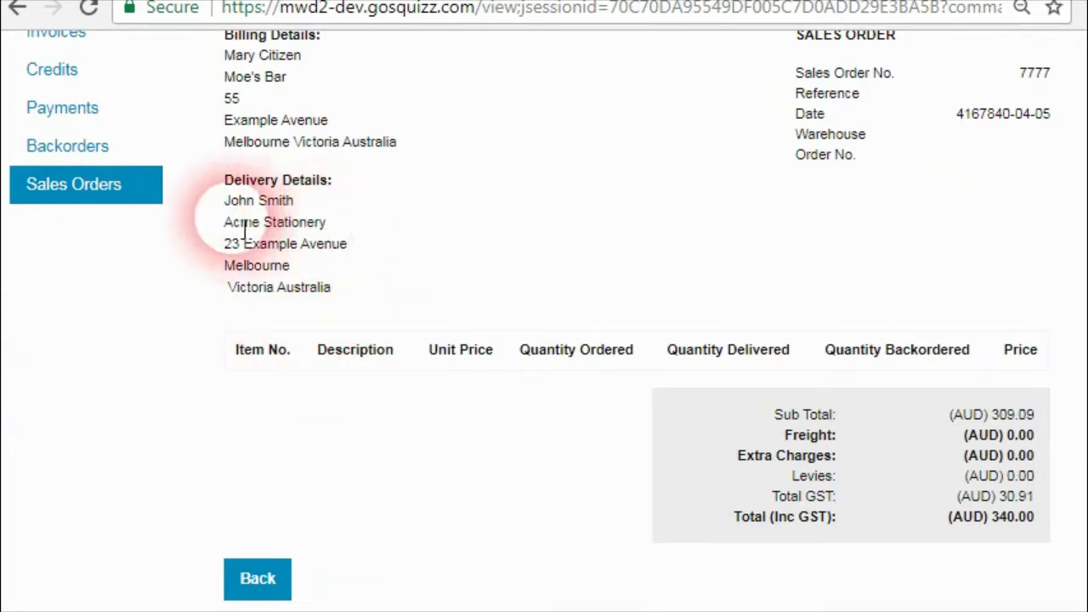
pyautogui.moveTo(224, 222); pyautogui.dragTo(299, 235)
pyautogui.click(306, 231)
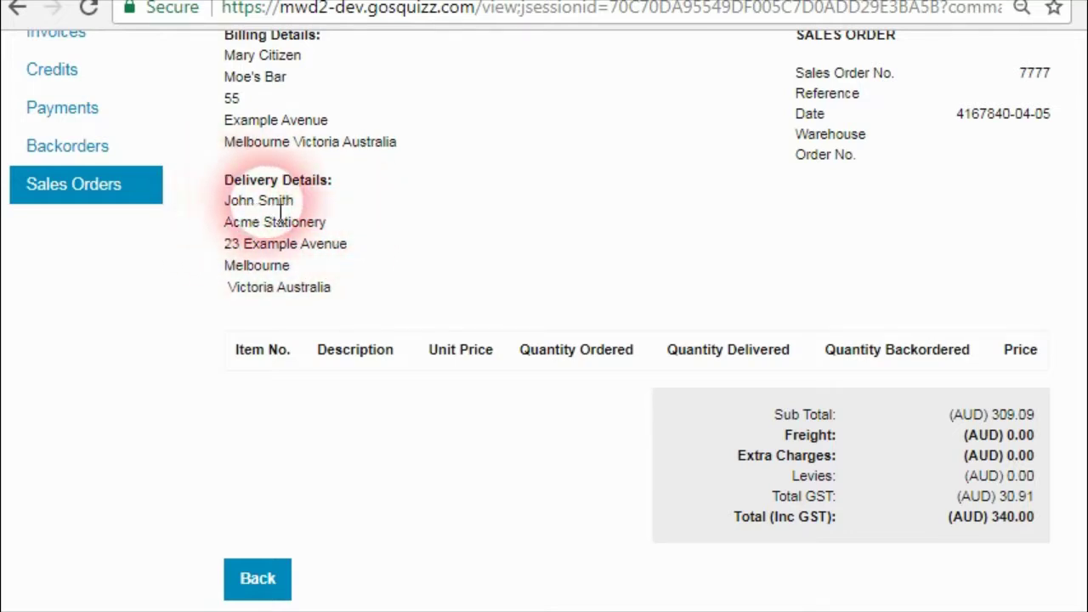
pyautogui.moveTo(227, 205); pyautogui.dragTo(289, 201)
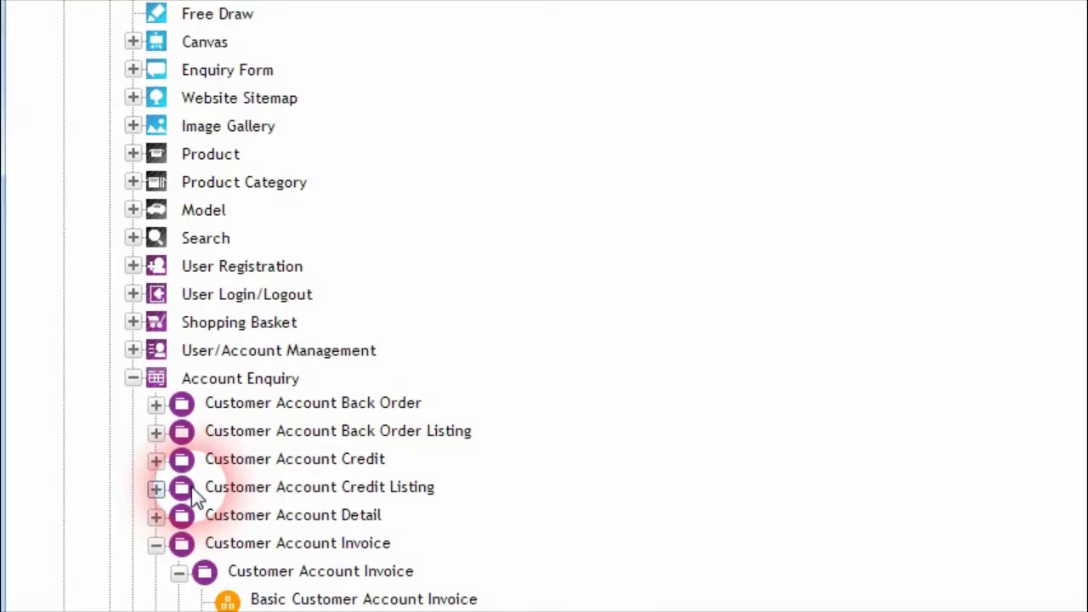
# Return to the website formats tree and expand Customer Account Credit to show its available formats
pyautogui.scroll(-3, 195, 498)
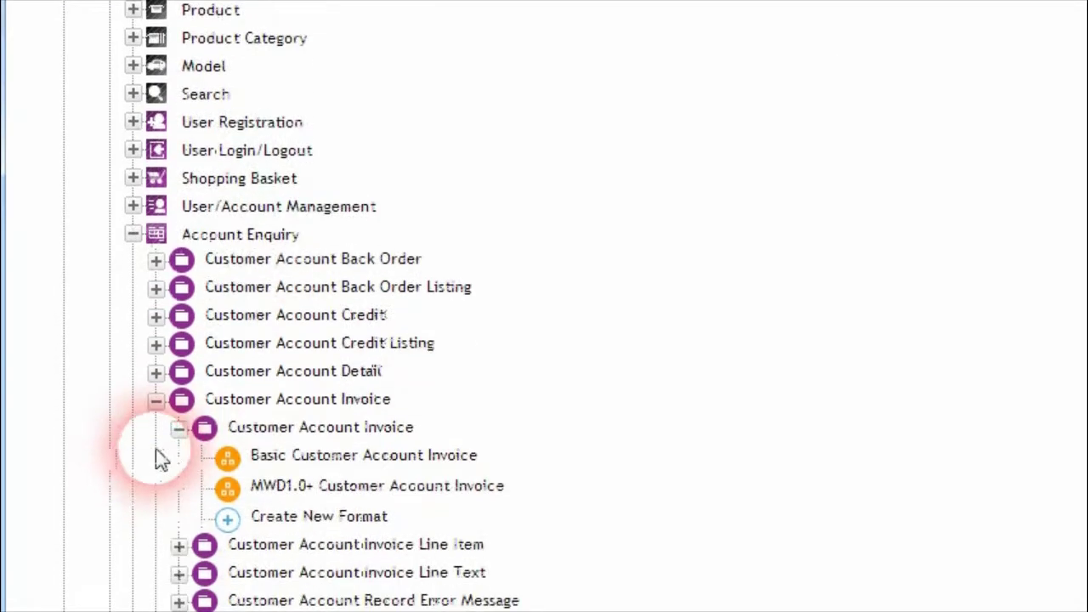
pyautogui.click(179, 428)
pyautogui.click(155, 399)
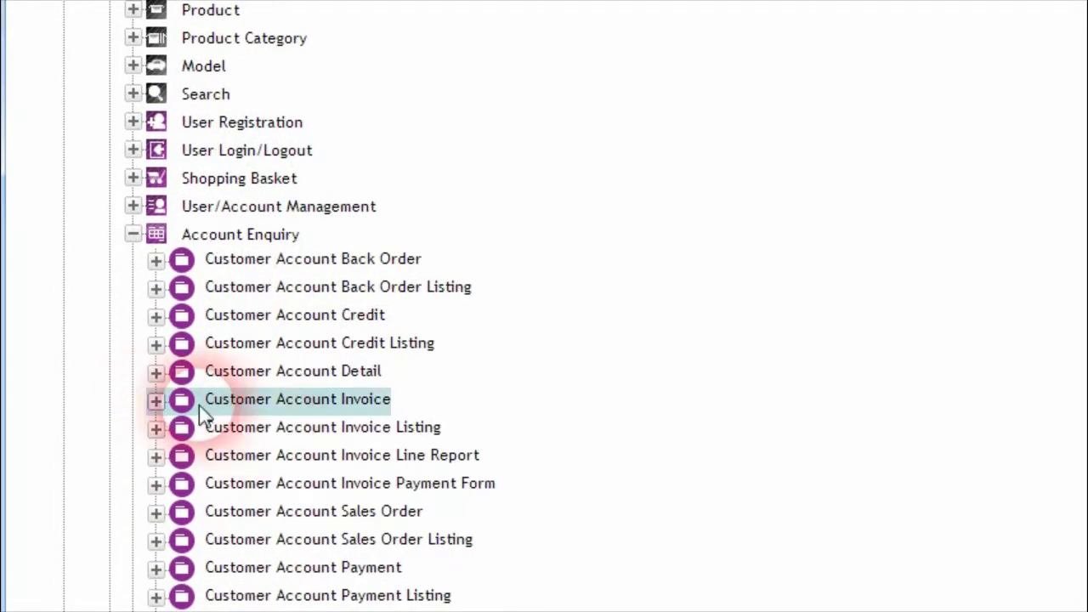
pyautogui.click(156, 399)
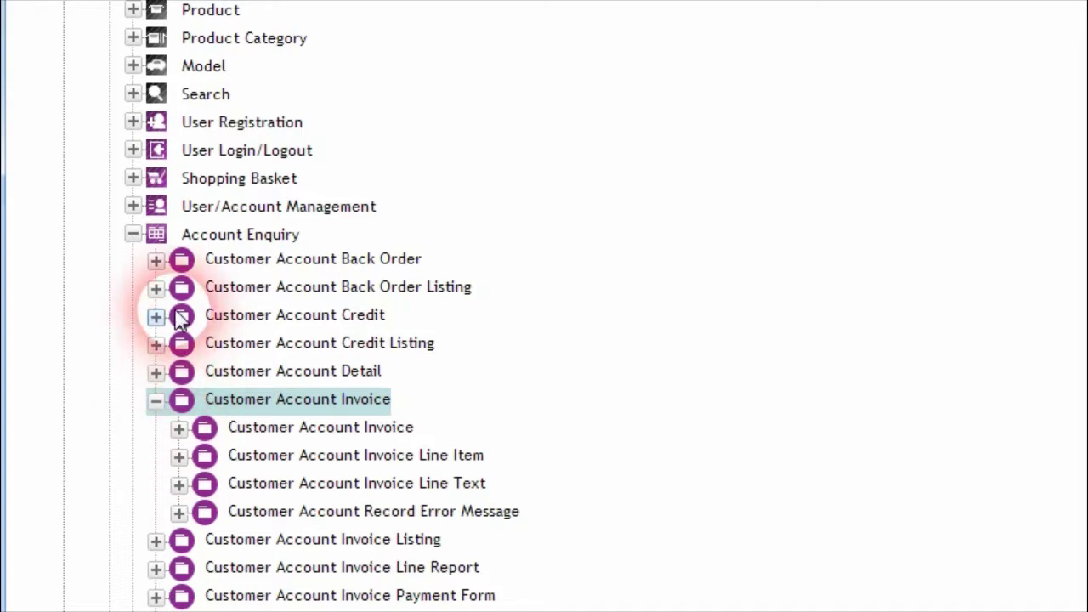
pyautogui.click(156, 316)
pyautogui.click(179, 344)
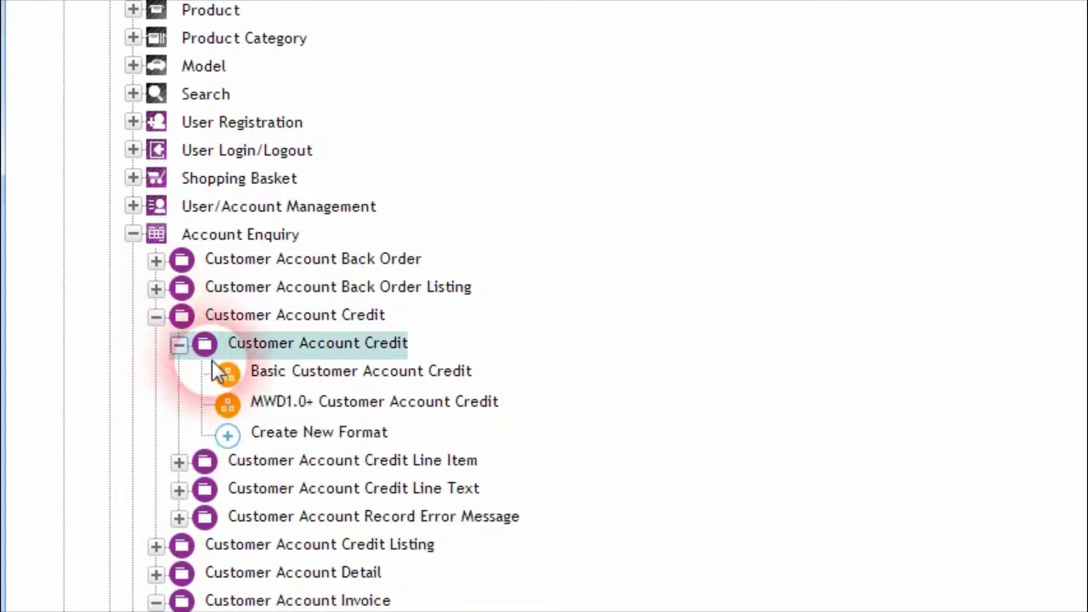
# Expand Customer Account Sales Order in the formats tree to show its Basic and MWD1.0+ formats
pyautogui.scroll(-6, 180, 434)
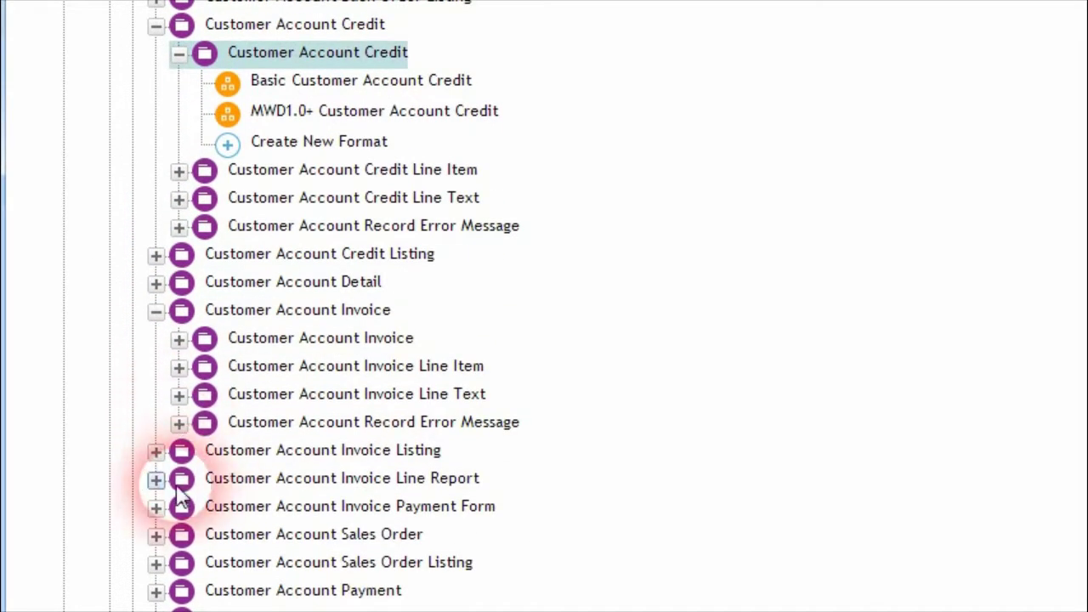
pyautogui.click(155, 534)
pyautogui.scroll(-6, 170, 493)
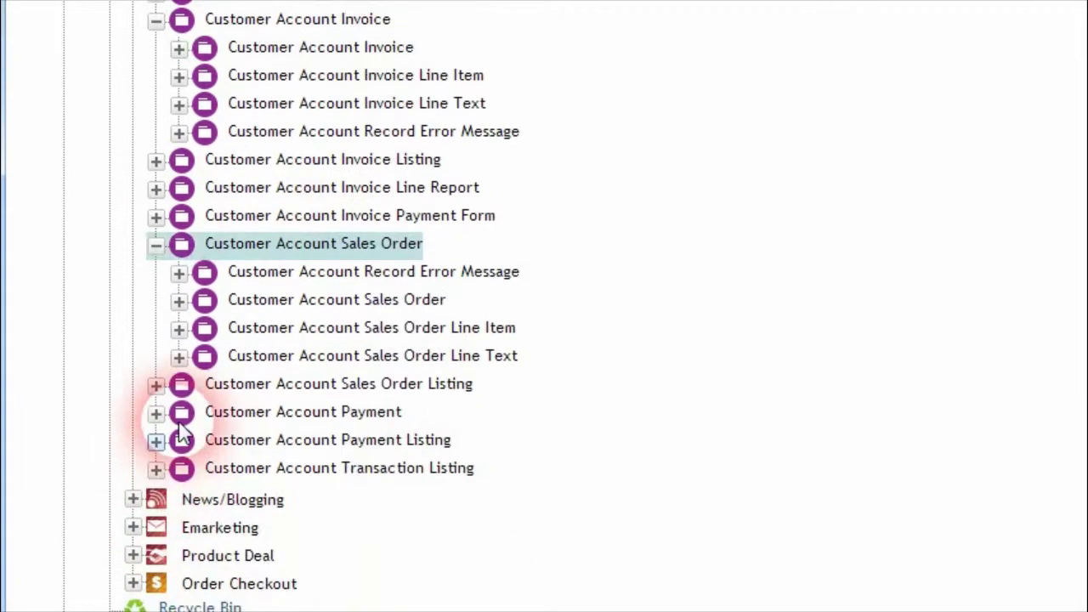
pyautogui.click(205, 307)
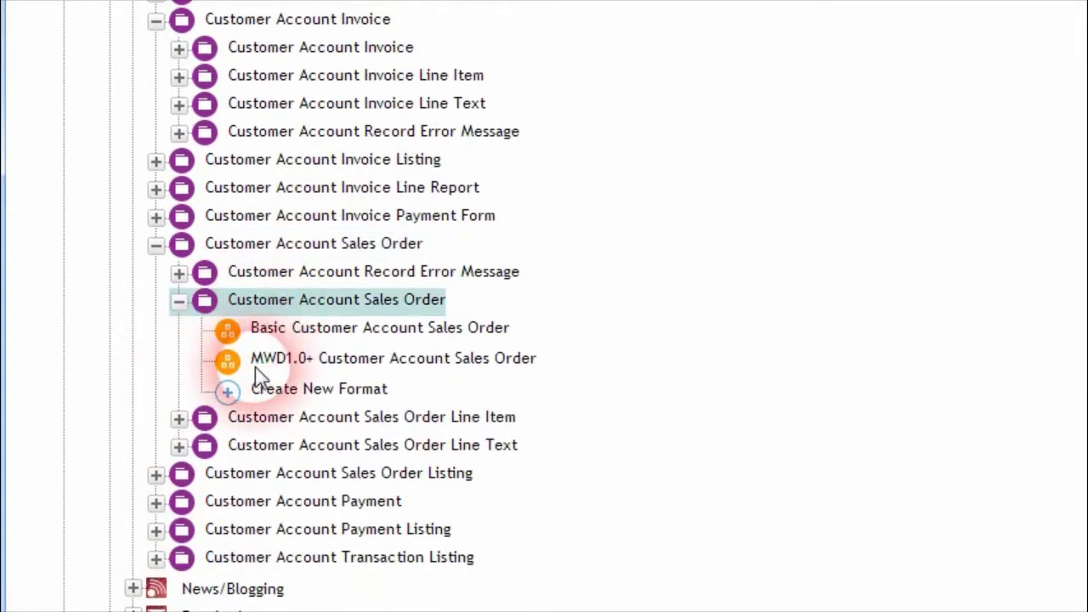
# Expand Customer Account Back Order in the formats tree to show its Basic and MWD1.0+ formats
pyautogui.scroll(9, 226, 377)
pyautogui.click(156, 113)
pyautogui.click(179, 143)
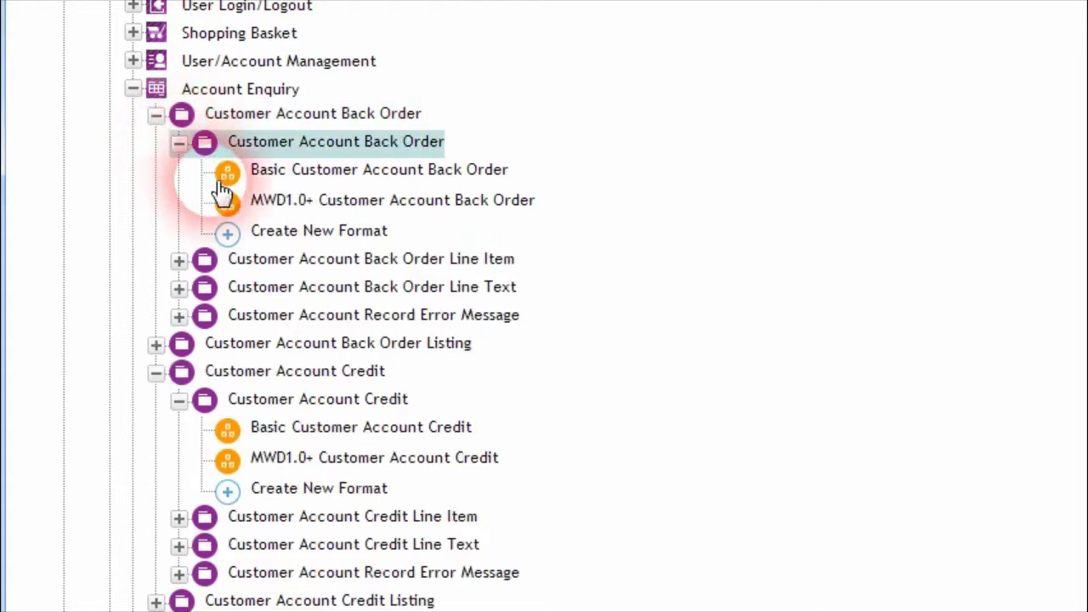
pyautogui.click(304, 176)
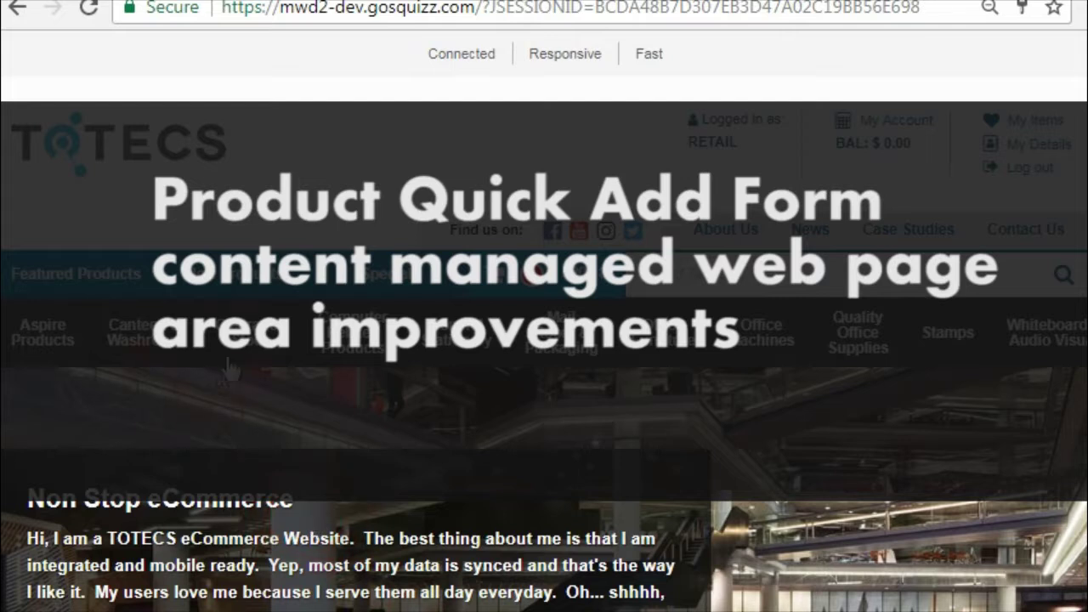
# Open the retail user's shopping cart in the storefront and examine the Quick Add form's search type options
pyautogui.click(339, 100)
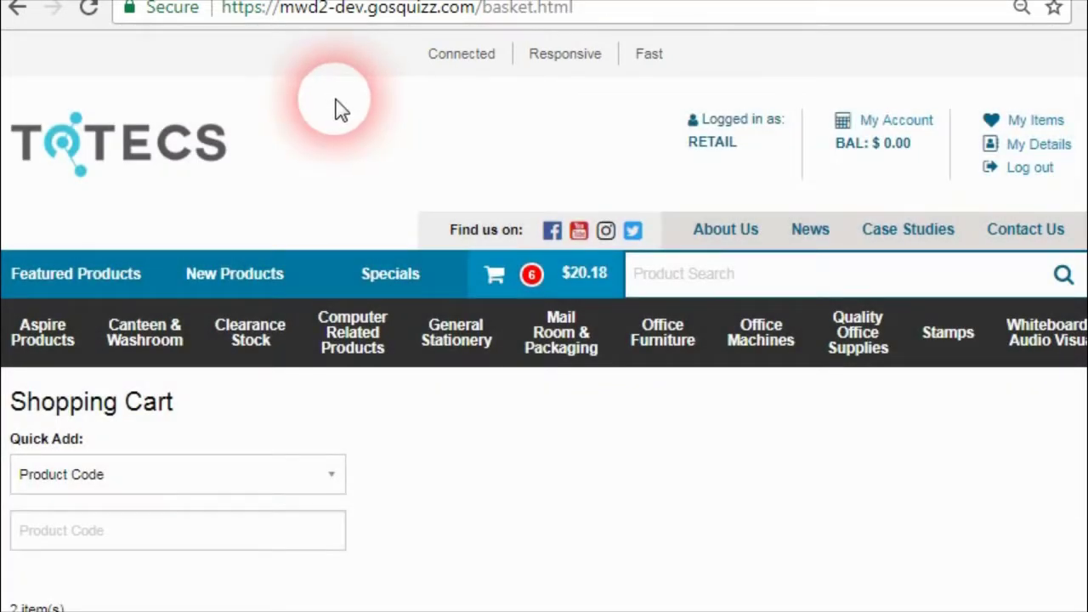
pyautogui.scroll(-3, 352, 284)
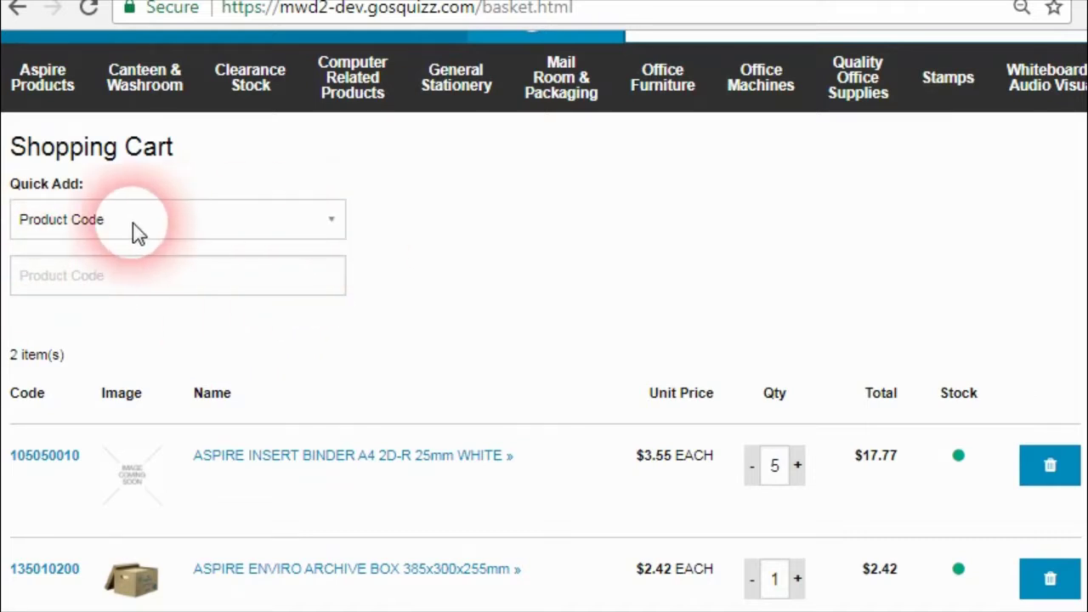
pyautogui.click(332, 220)
pyautogui.click(332, 220)
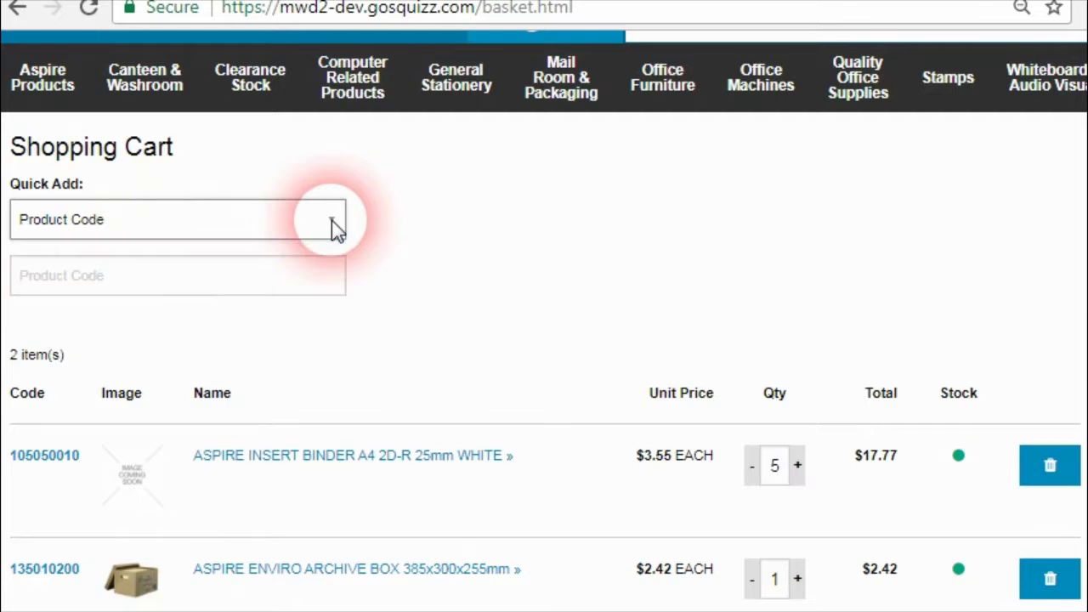
# Set the Quick Add search type to Name and search for "aspir"
pyautogui.click(331, 220)
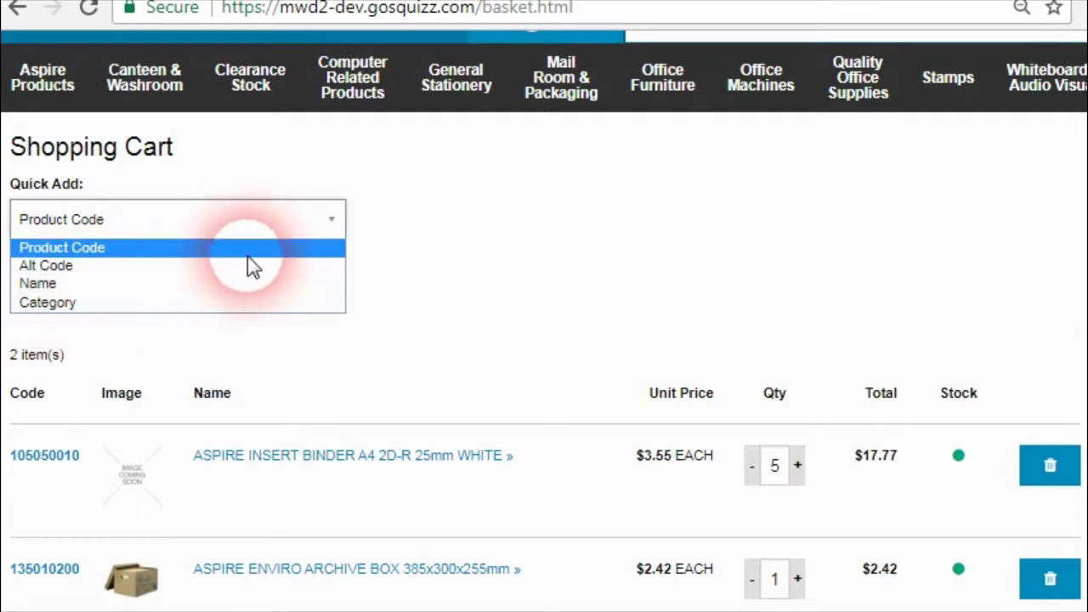
pyautogui.click(84, 285)
pyautogui.click(146, 285)
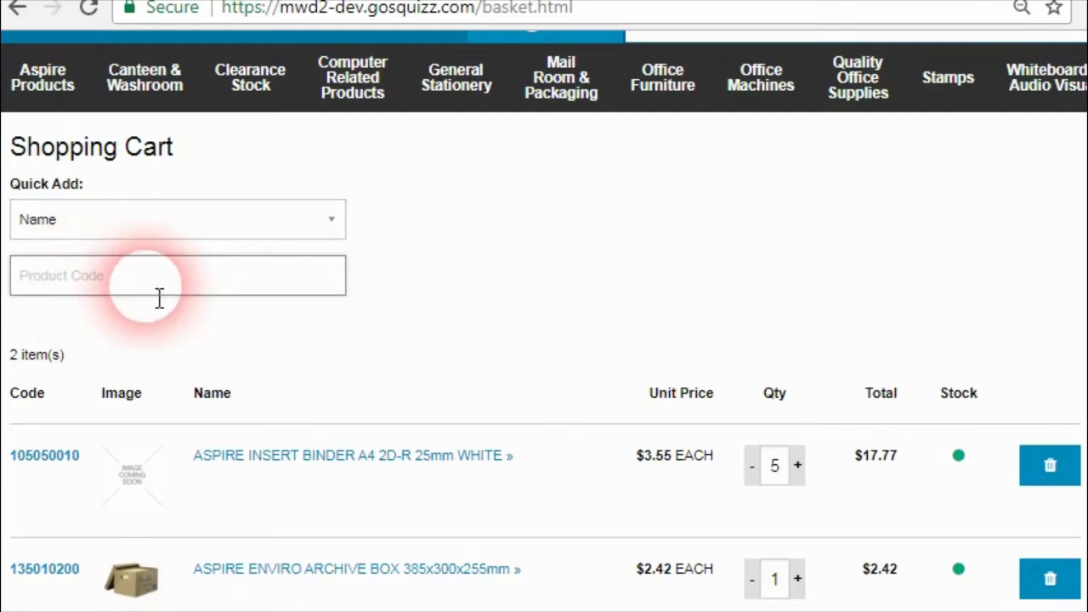
pyautogui.write('asp')
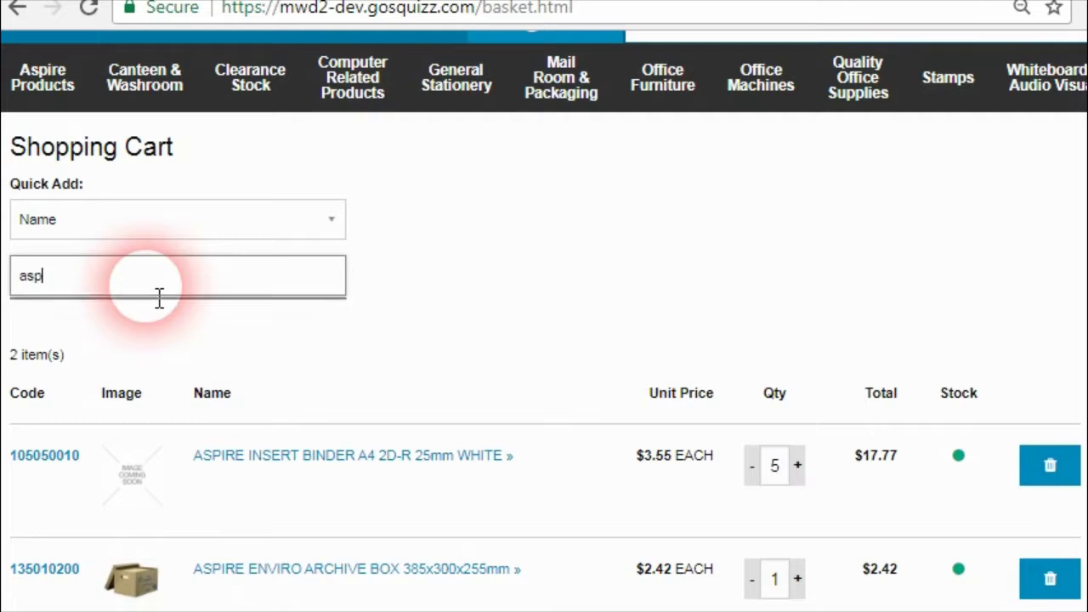
pyautogui.write('ir')
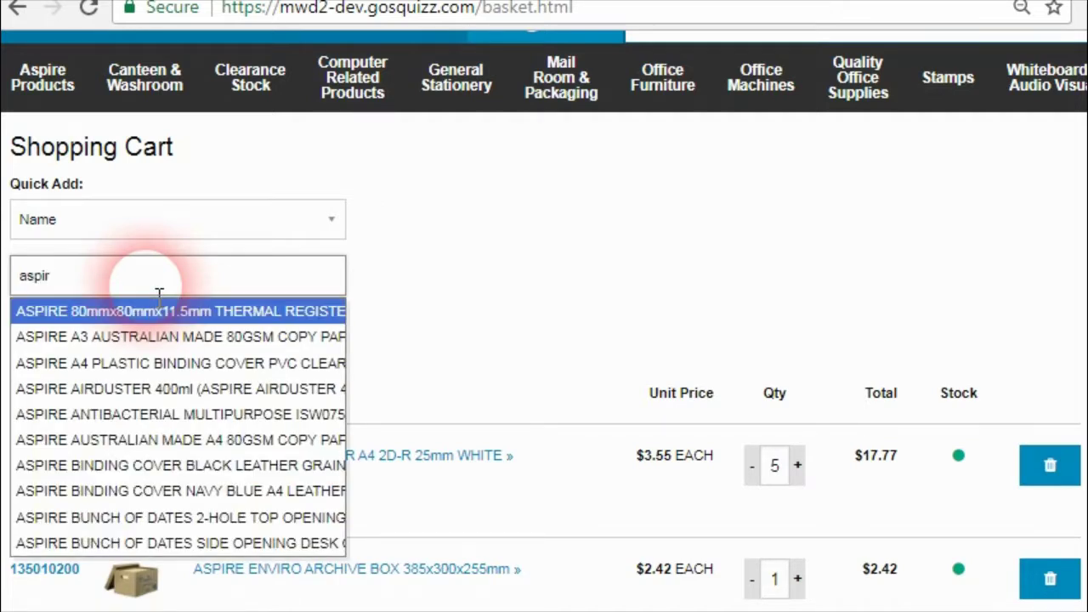
# Pick ASPIRE AIRDUSTER 400ml from the suggestions and add a quantity of 3 to the cart
pyautogui.click(184, 389)
pyautogui.click(88, 432)
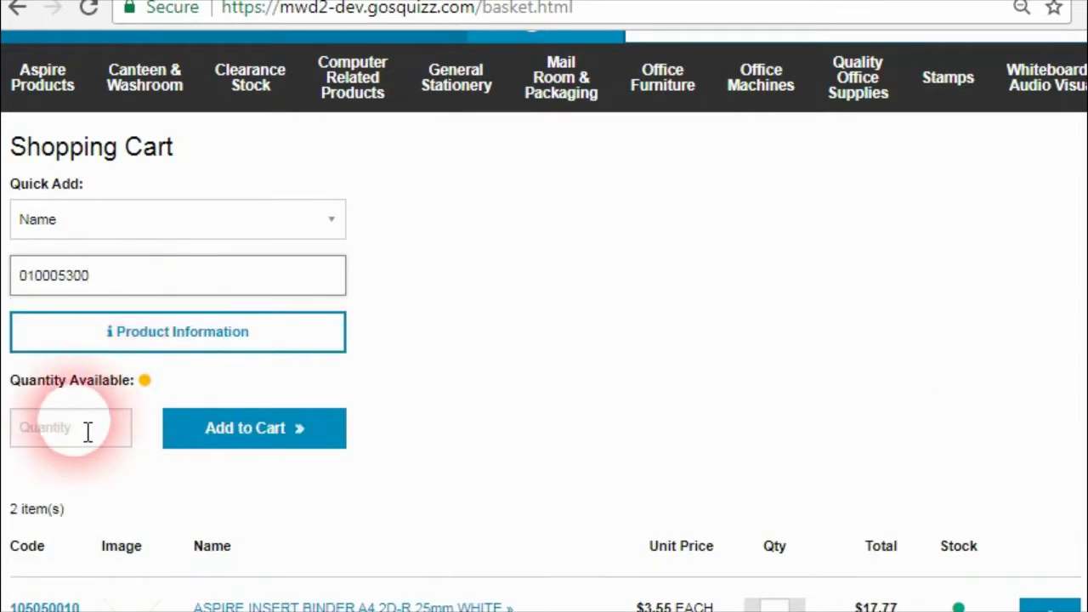
pyautogui.write('3')
pyautogui.click(209, 434)
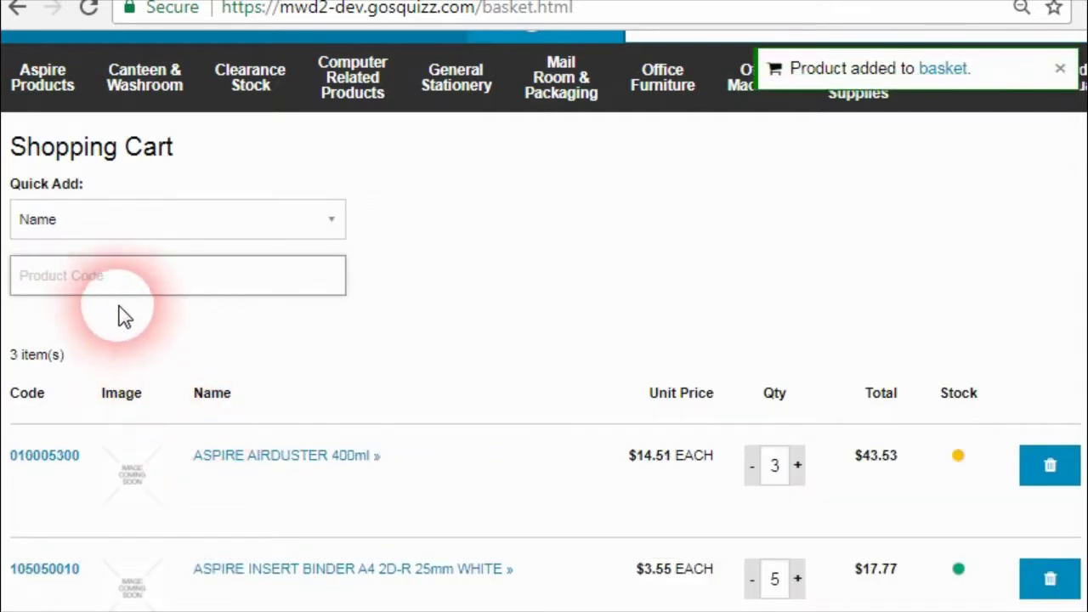
# Look up "apl" by name in Quick Add, select APLI SIGN SELF ADHESIVE FIRE HOSE and view its product information
pyautogui.click(124, 295)
pyautogui.write('ap')
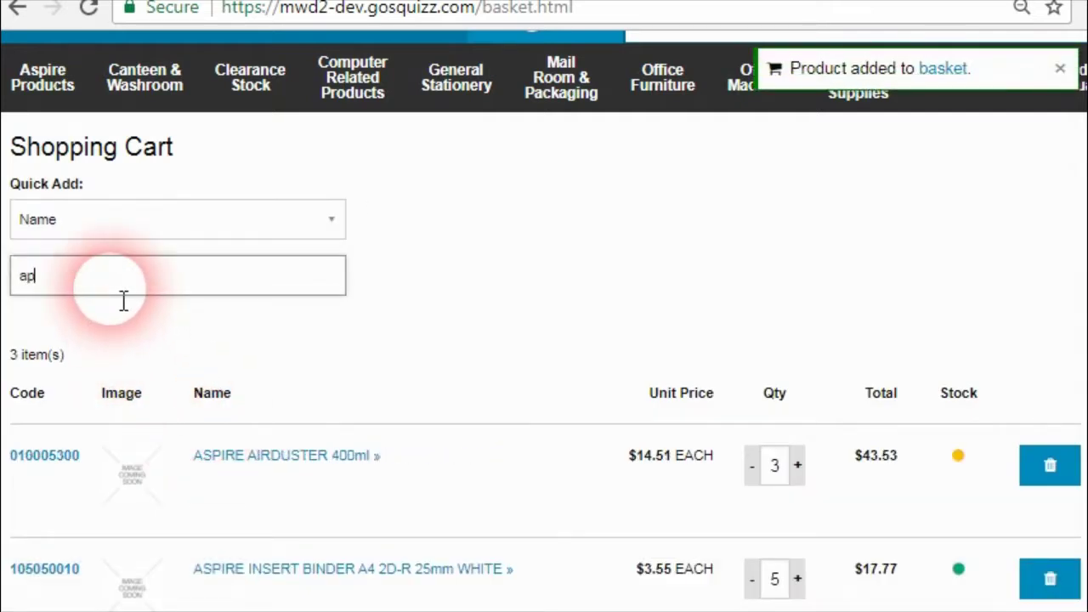
pyautogui.write('l')
pyautogui.press('Return')
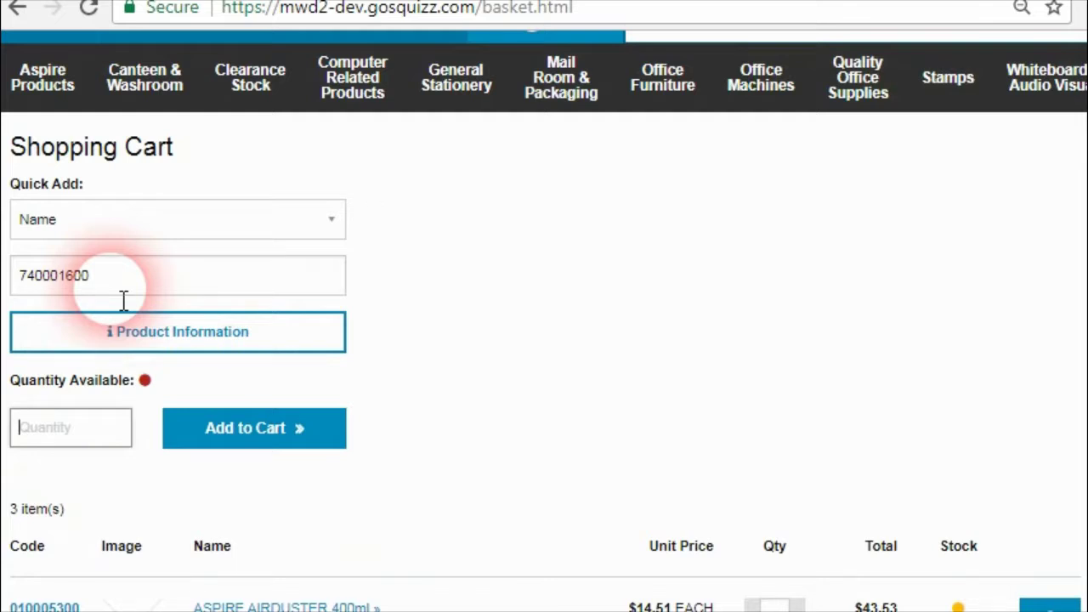
pyautogui.click(150, 391)
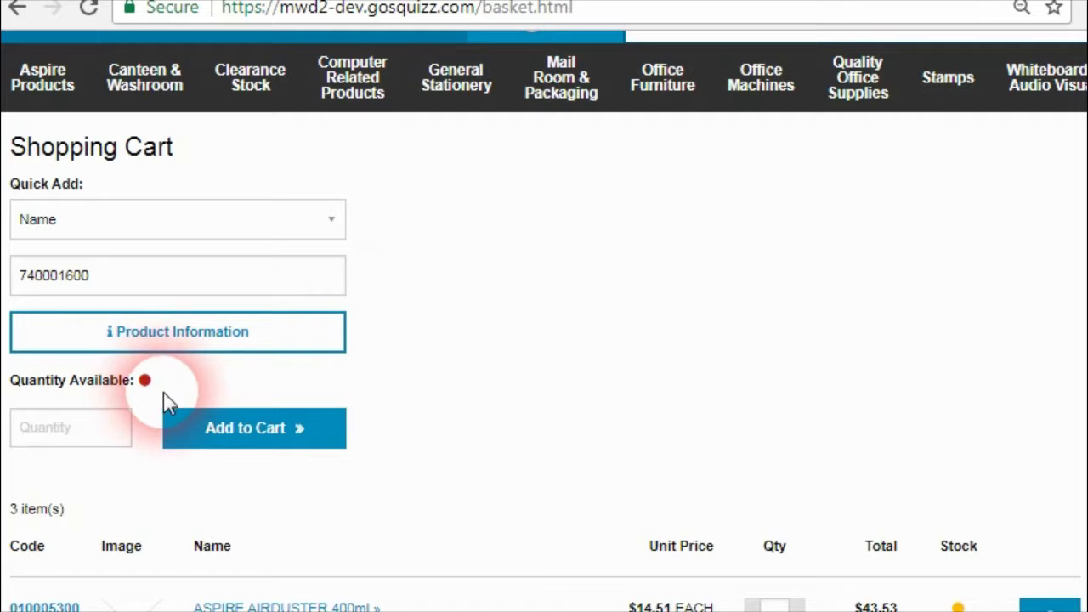
pyautogui.click(182, 344)
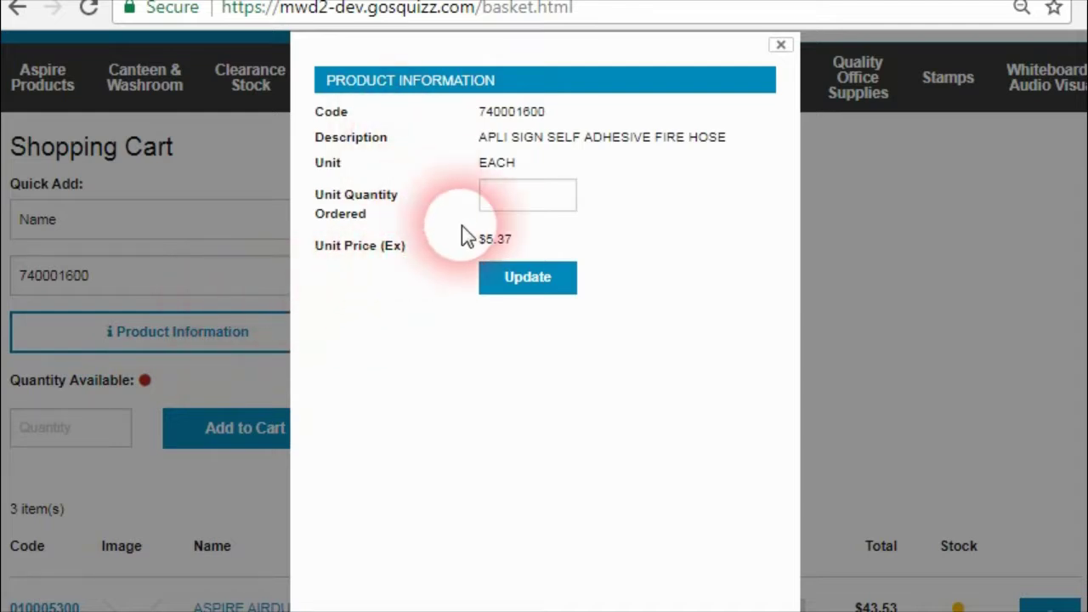
pyautogui.click(122, 274)
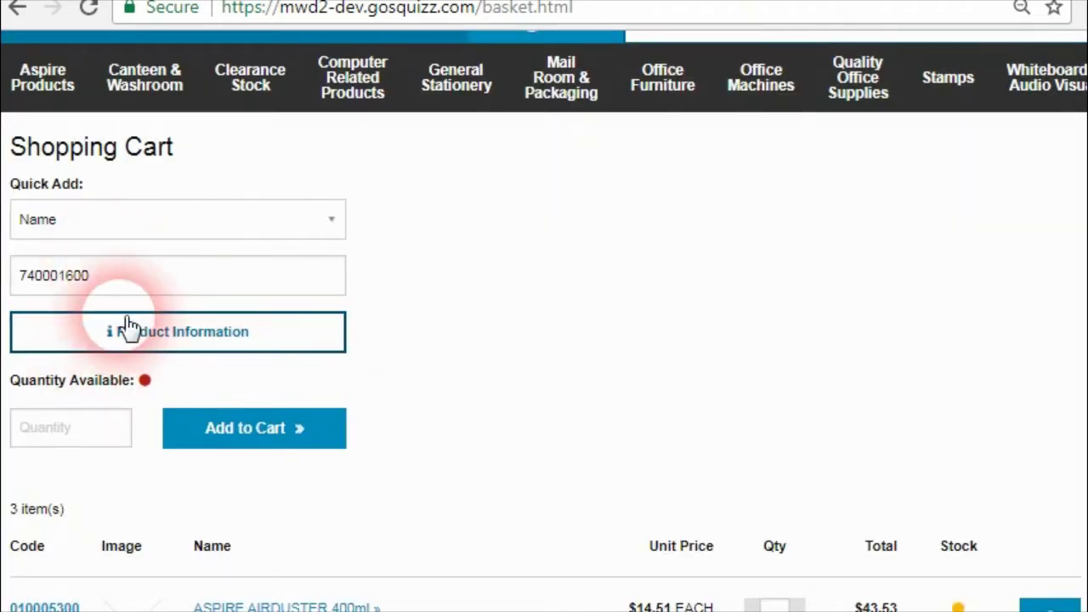
# Look up product code P-20550 in Quick Add and open its product information
pyautogui.click(140, 289)
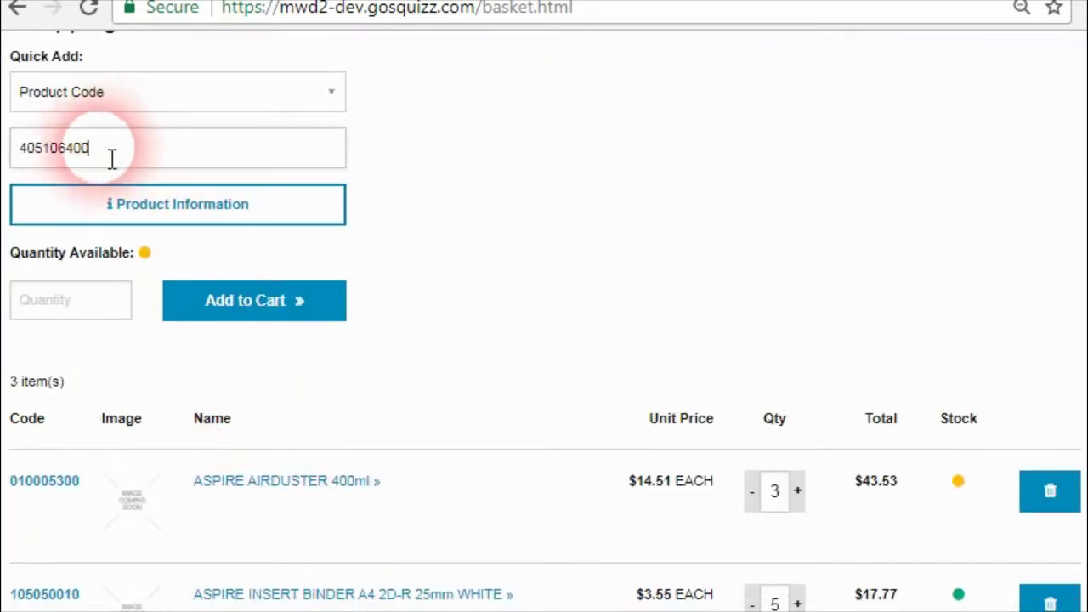
pyautogui.doubleClick(109, 161)
pyautogui.write('P-20550')
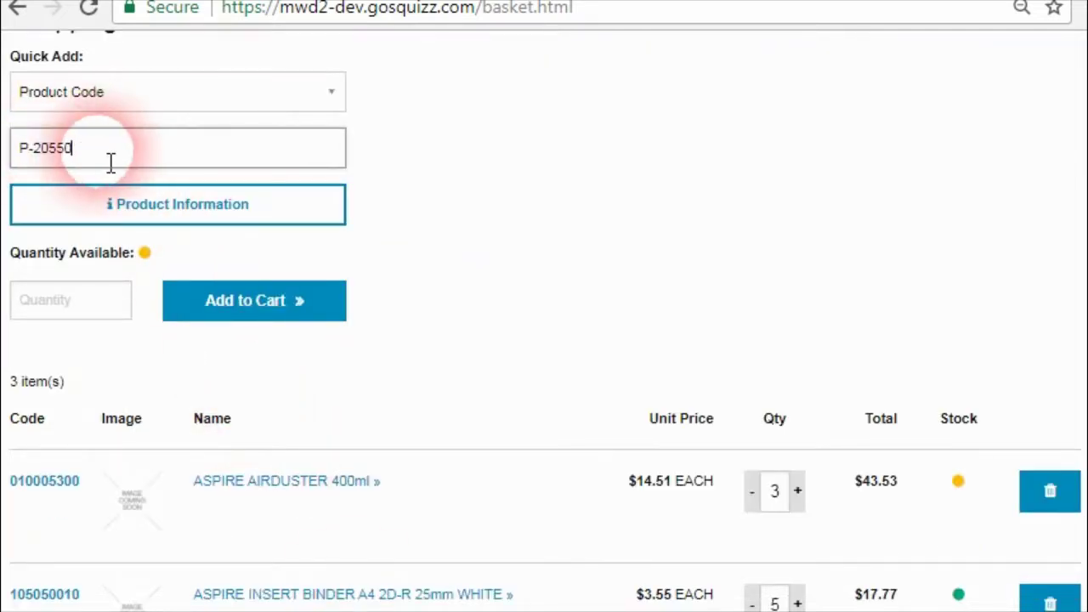
pyautogui.click(80, 185)
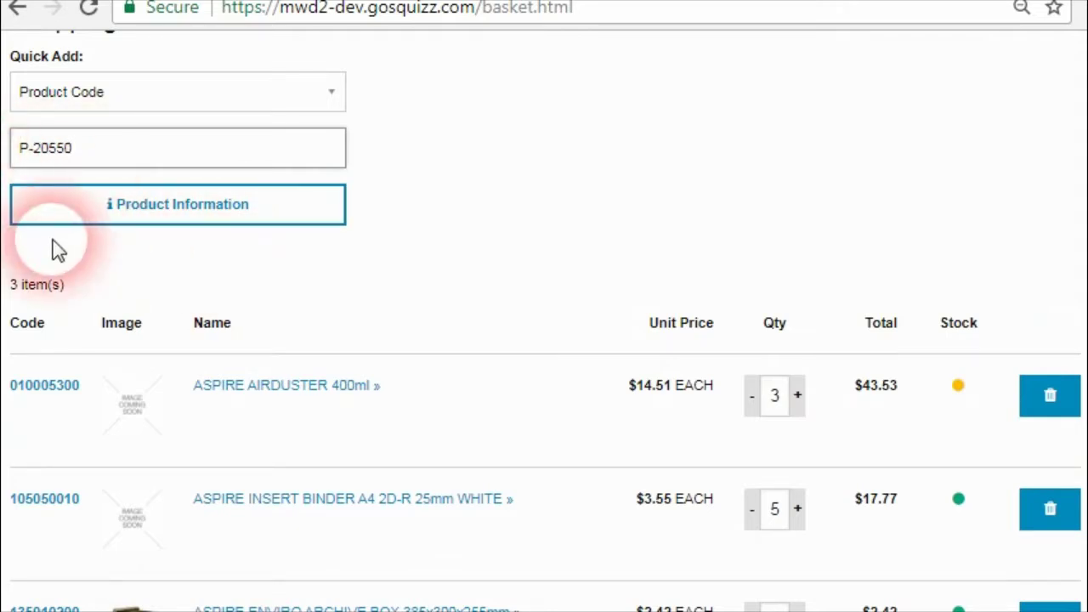
pyautogui.click(146, 213)
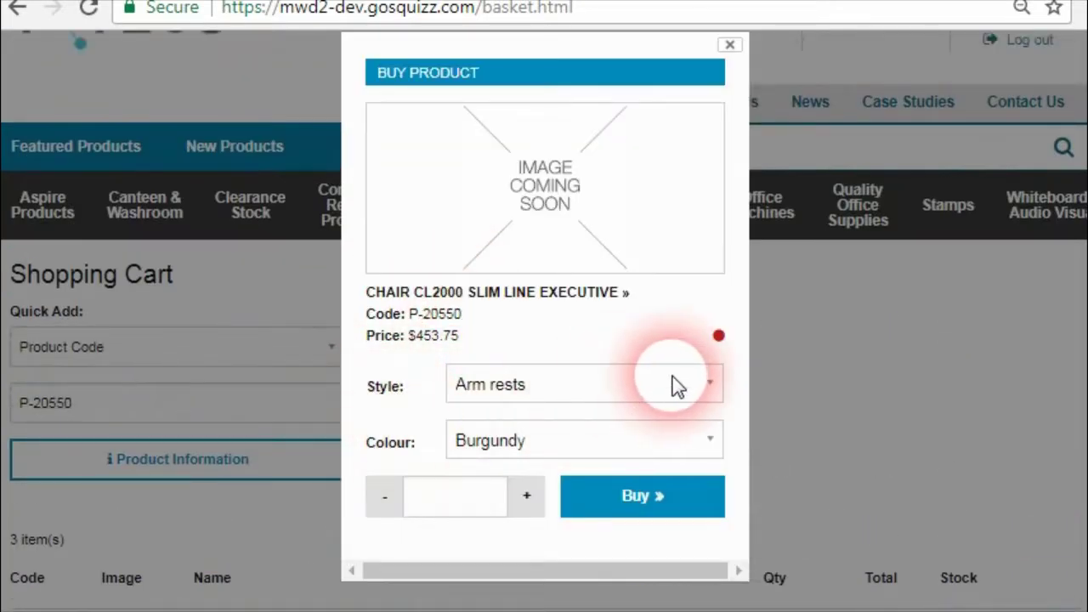
# Configure the slim line executive chair with Fixed back style and Burgundy colour, then buy a quantity of 1
pyautogui.click(674, 380)
pyautogui.click(620, 435)
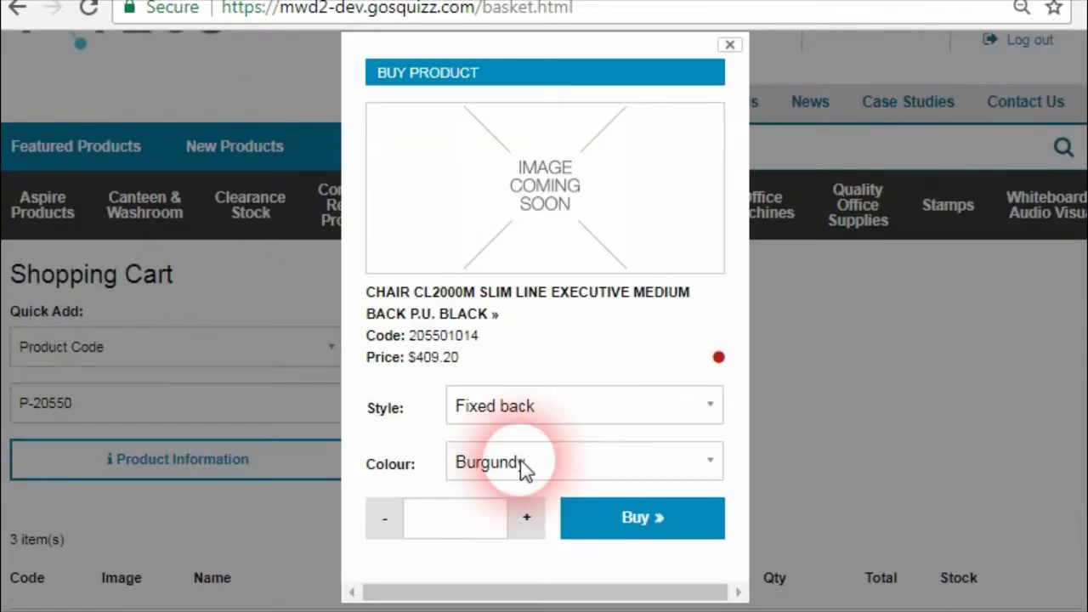
pyautogui.click(571, 476)
pyautogui.click(536, 515)
pyautogui.click(498, 522)
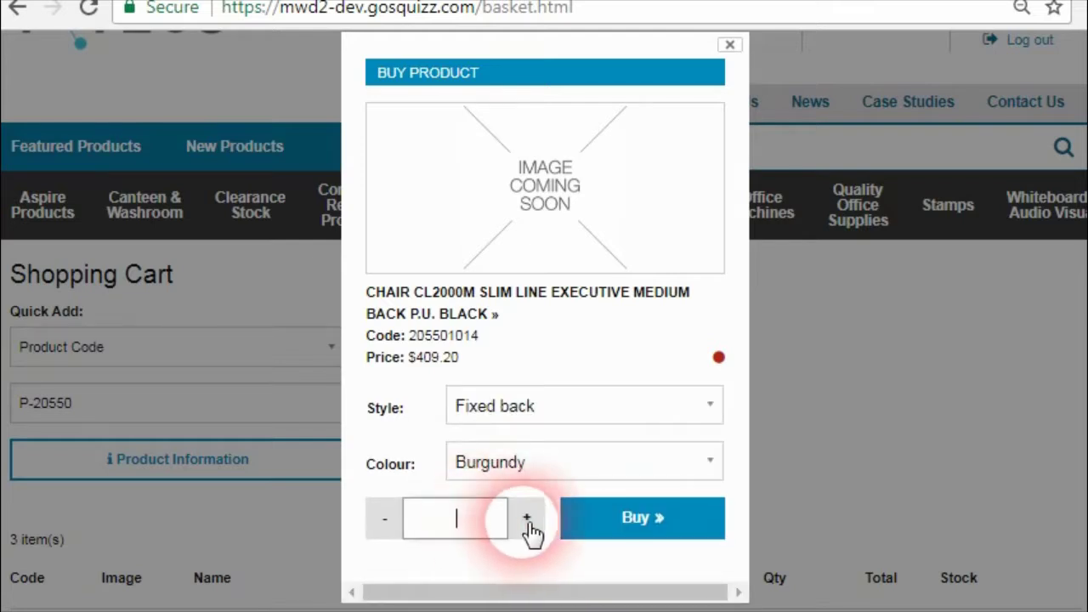
pyautogui.click(529, 527)
pyautogui.click(636, 527)
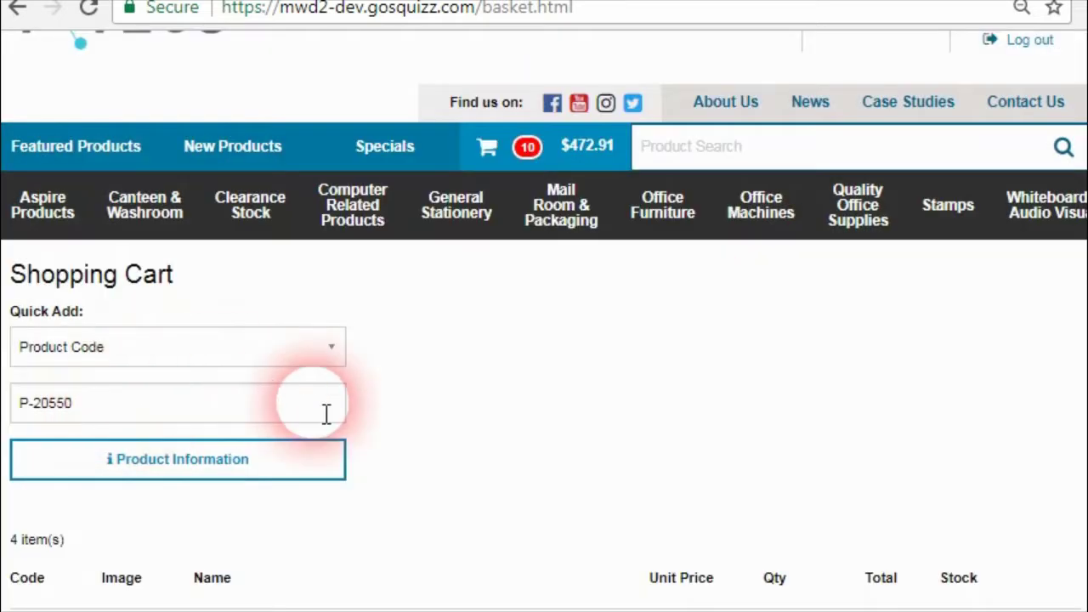
# Log out of the retail user's storefront account
pyautogui.scroll(2, 441, 470)
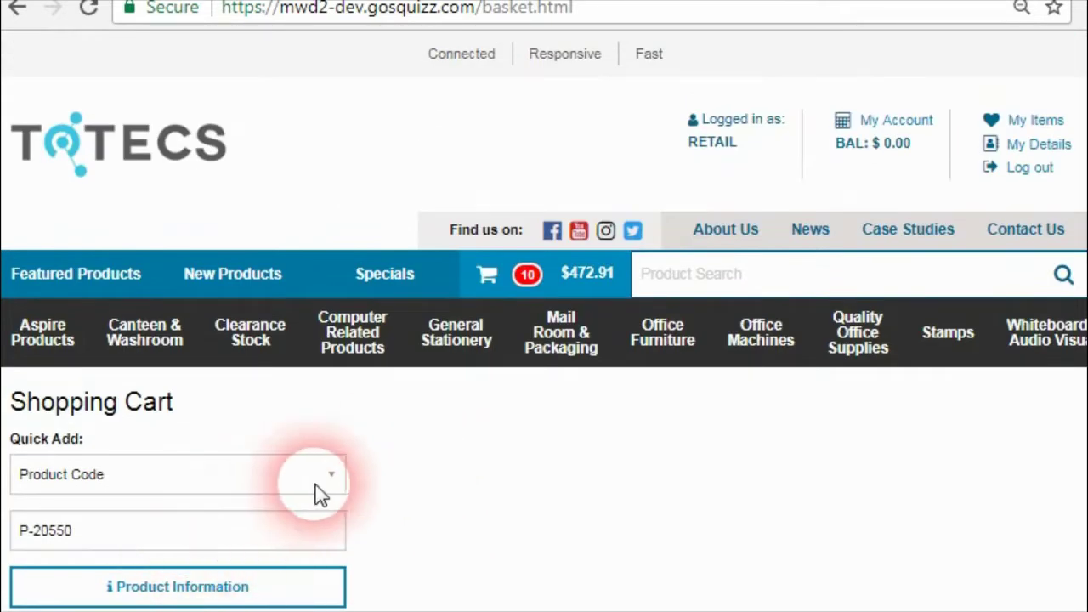
pyautogui.click(1029, 168)
pyautogui.click(518, 336)
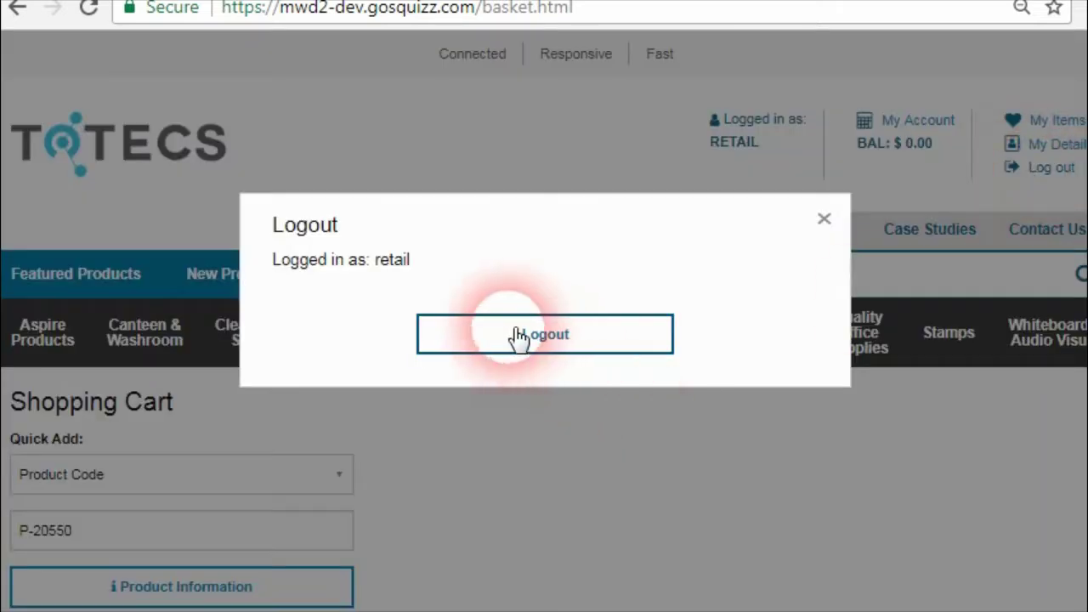
# In the sales rep's shopping cart, look up product code 005011200 with Quick Add
pyautogui.scroll(-3, 357, 476)
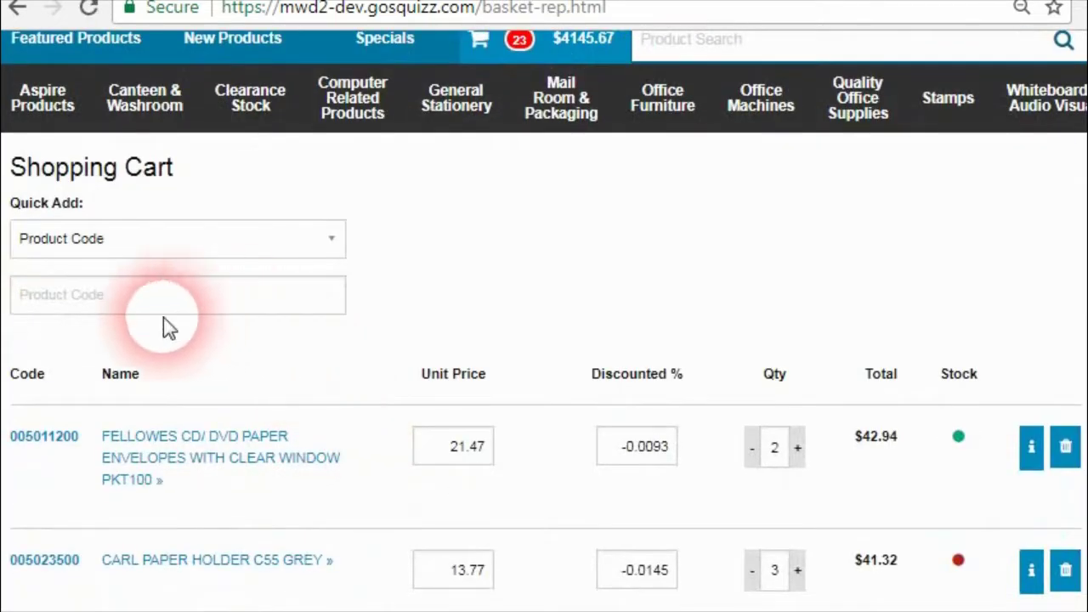
pyautogui.tripleClick(94, 456)
pyautogui.click(117, 306)
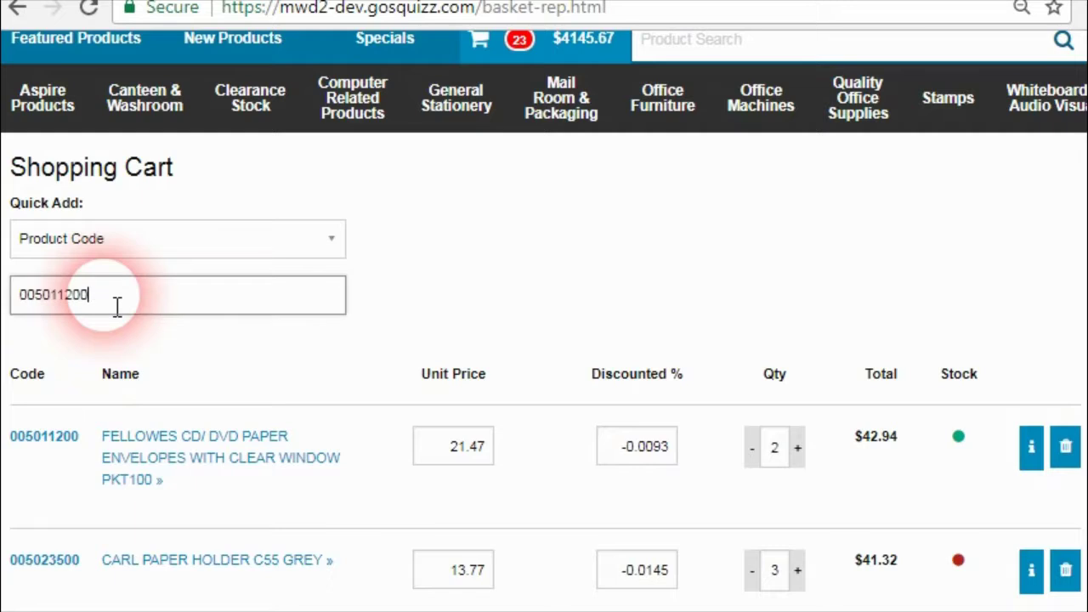
pyautogui.click(89, 335)
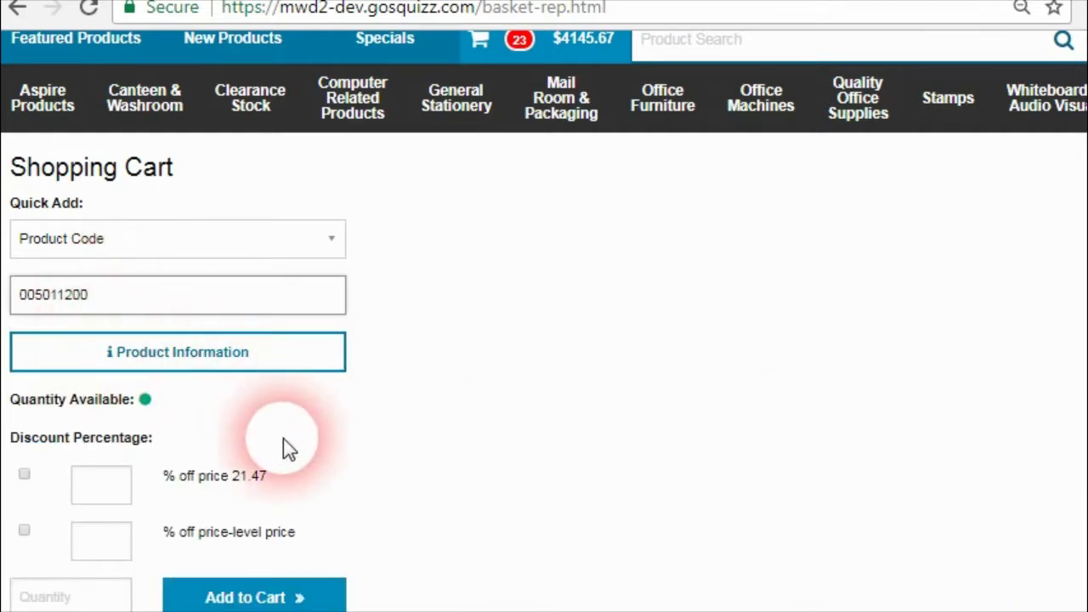
# Apply a 50% discount off the product's 21.47 price and add a quantity of 3 to the cart
pyautogui.scroll(-2, 289, 448)
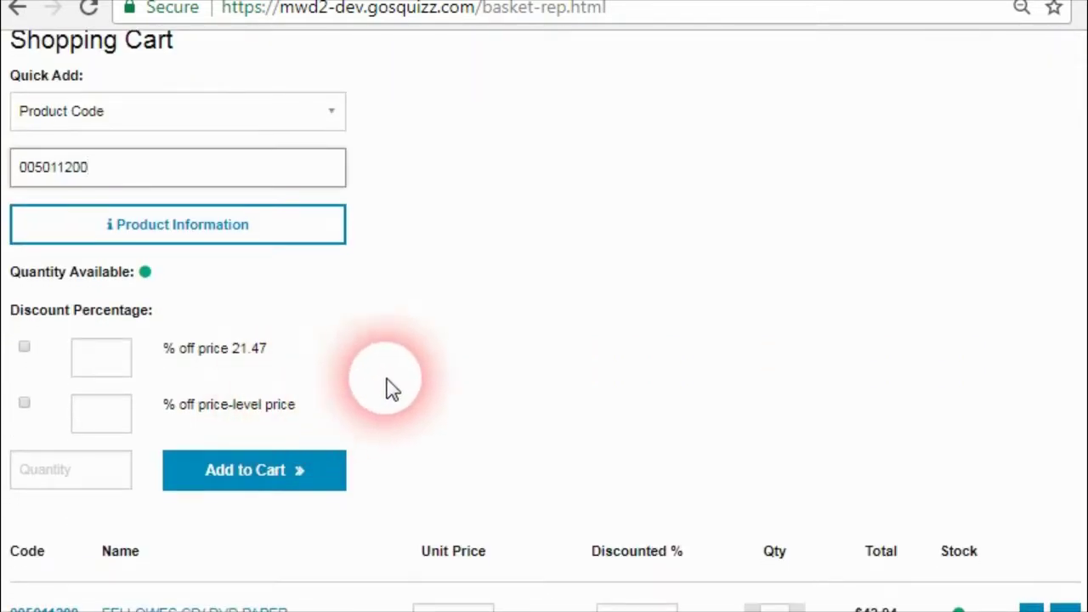
pyautogui.click(25, 347)
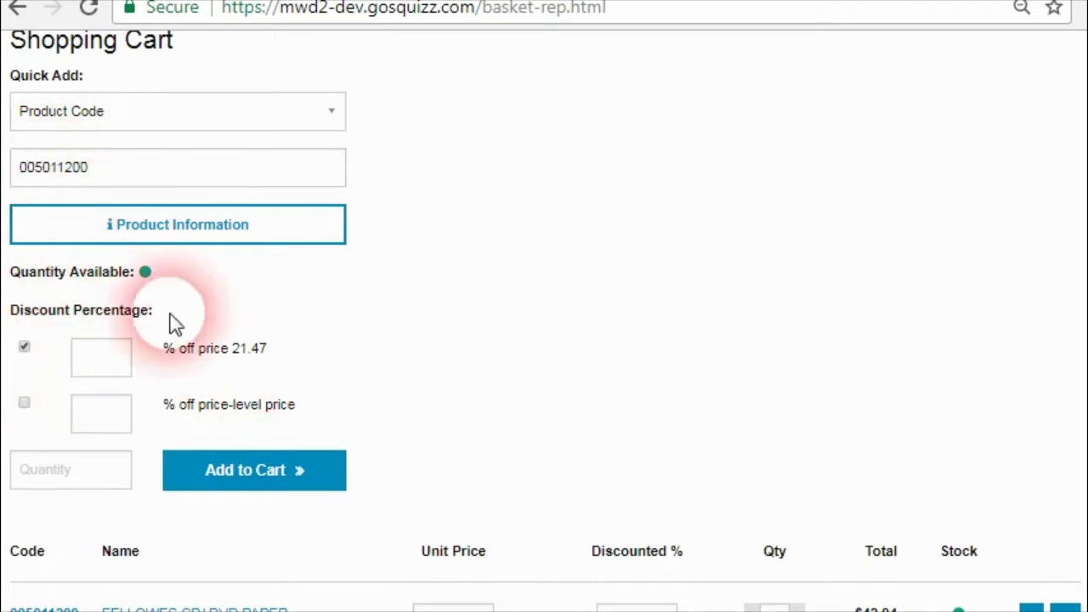
pyautogui.click(104, 362)
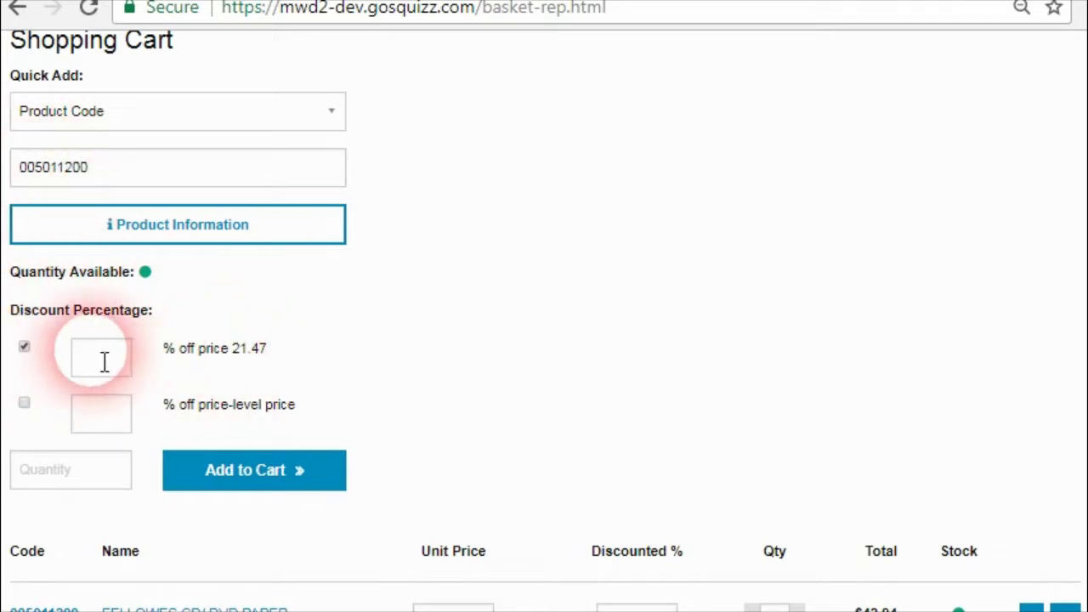
pyautogui.write('50')
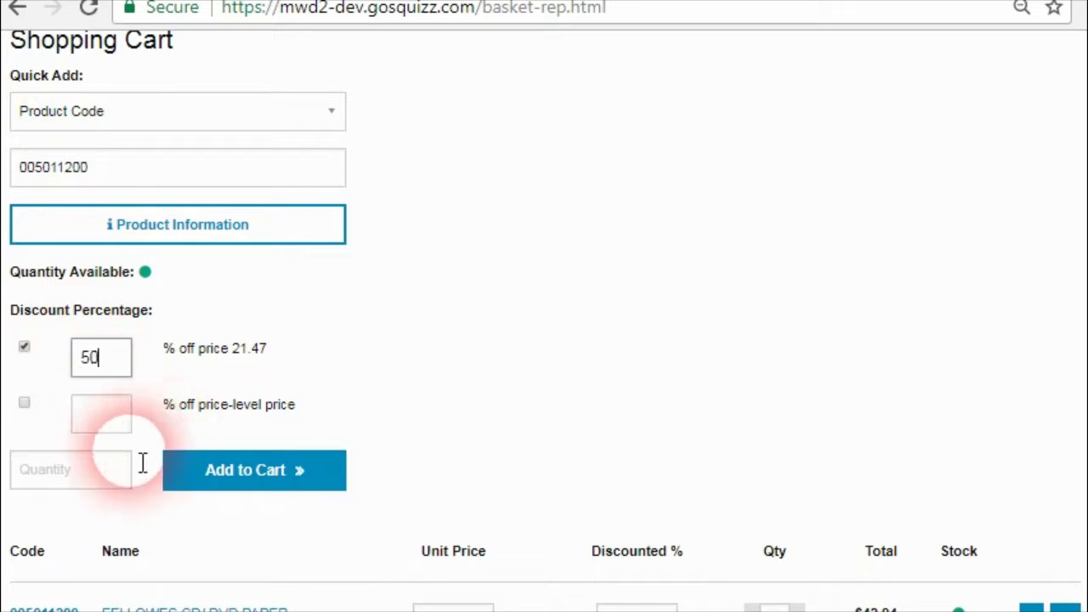
pyautogui.click(96, 480)
pyautogui.write('3')
pyautogui.click(266, 472)
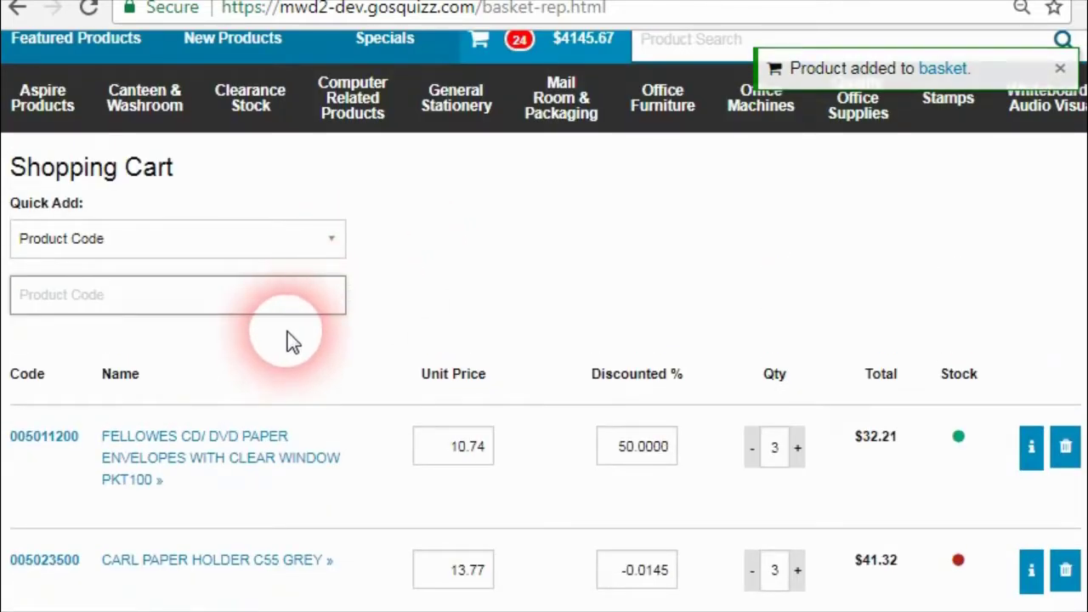
# Look up product code 005011200 again in Quick Add and examine its discount fields and the search type options
pyautogui.click(276, 311)
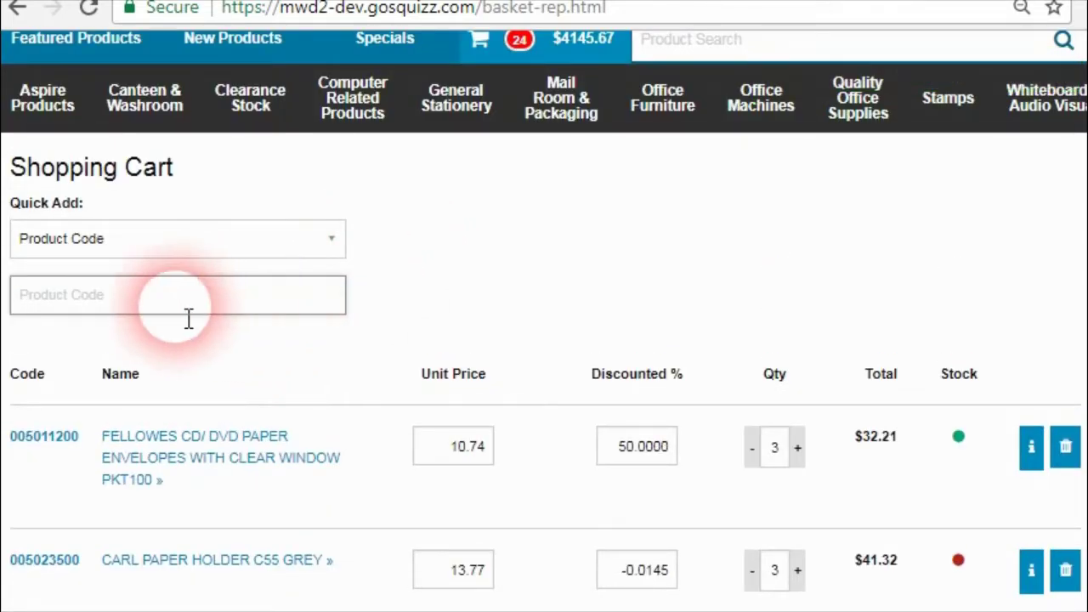
pyautogui.write('005011200')
pyautogui.click(117, 330)
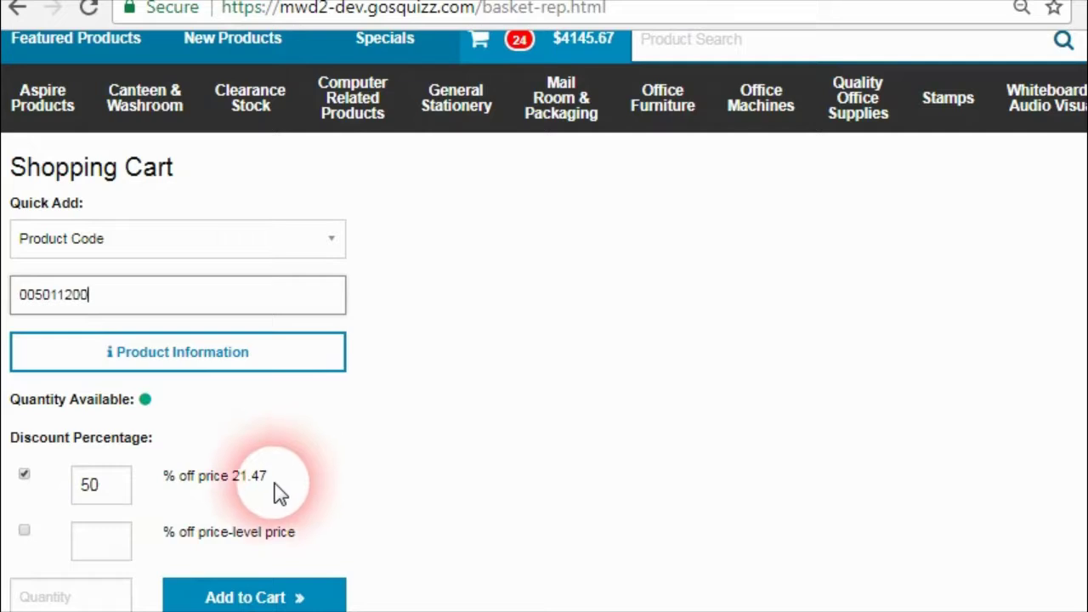
pyautogui.scroll(-2, 349, 515)
pyautogui.scroll(2, 365, 510)
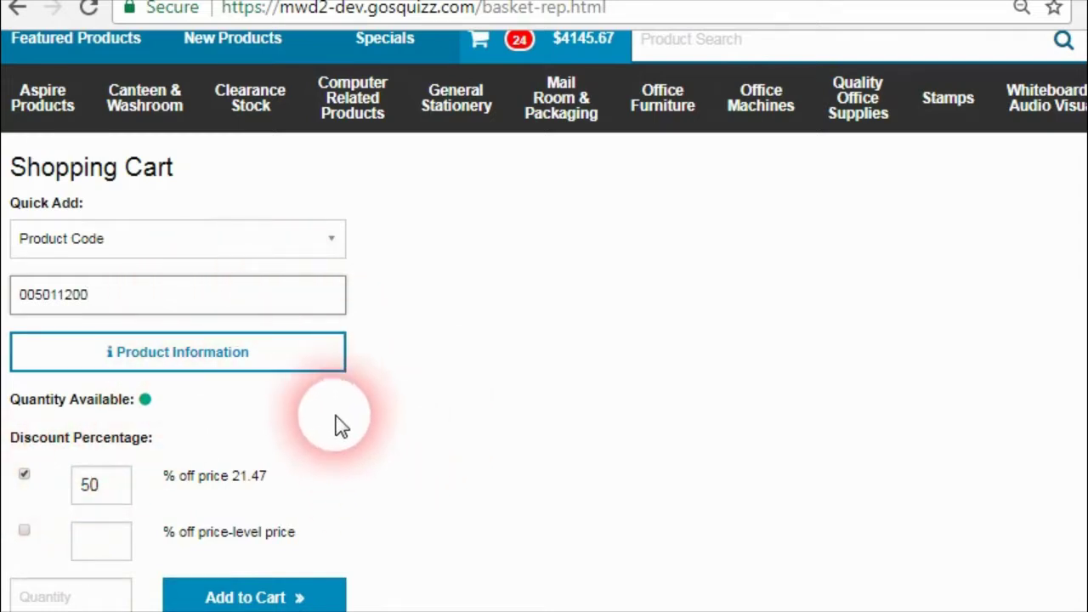
pyautogui.click(327, 245)
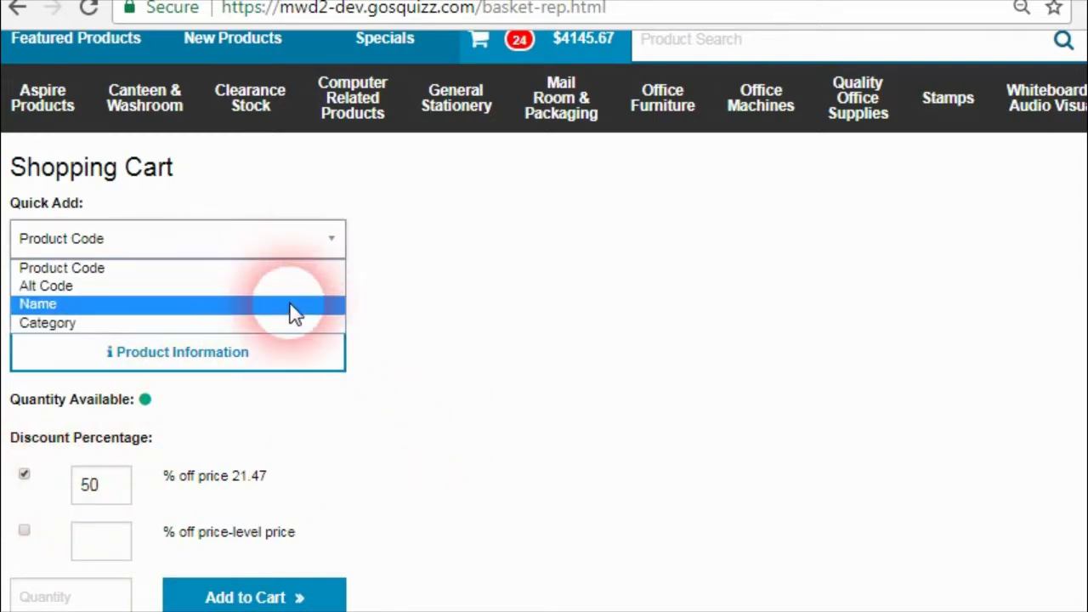
pyautogui.click(331, 243)
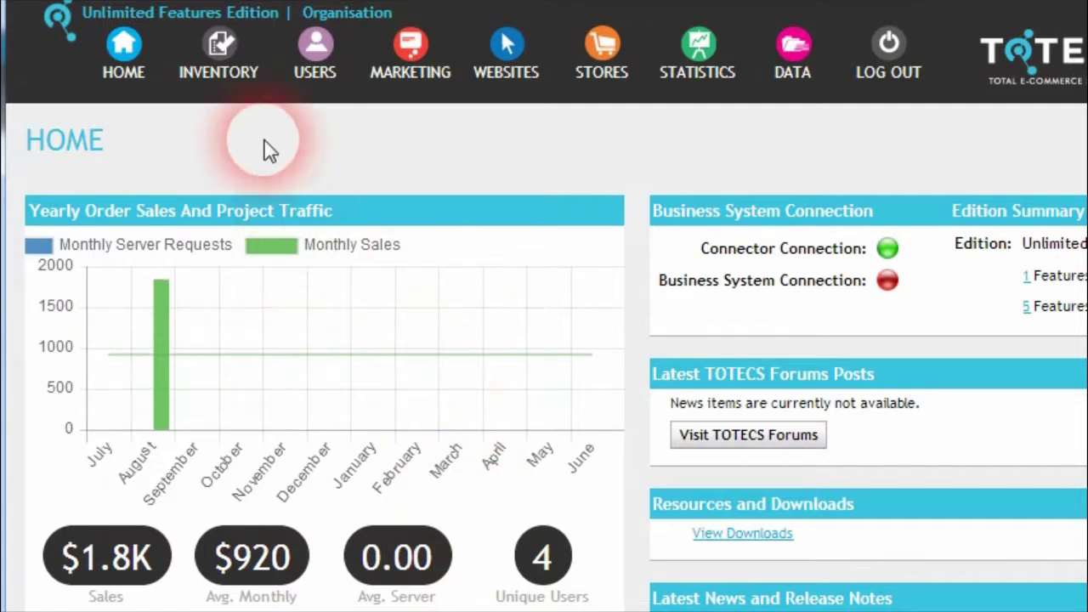
# In the store's Product Search settings, make the Barcode and Description search columns visible
pyautogui.click(603, 47)
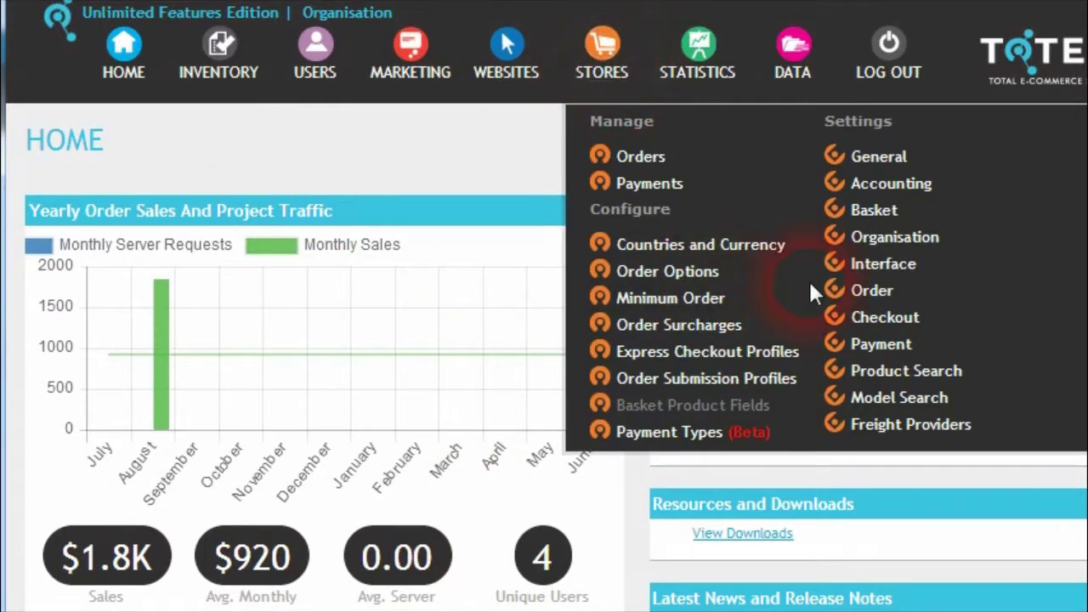
pyautogui.click(923, 385)
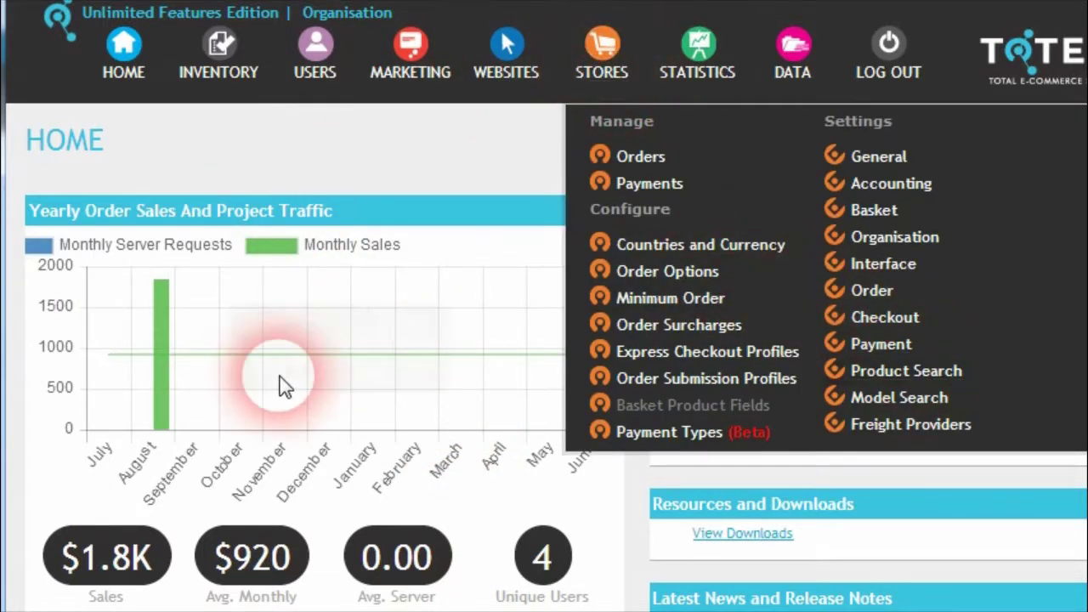
pyautogui.scroll(-5, 383, 332)
pyautogui.scroll(-10, 382, 332)
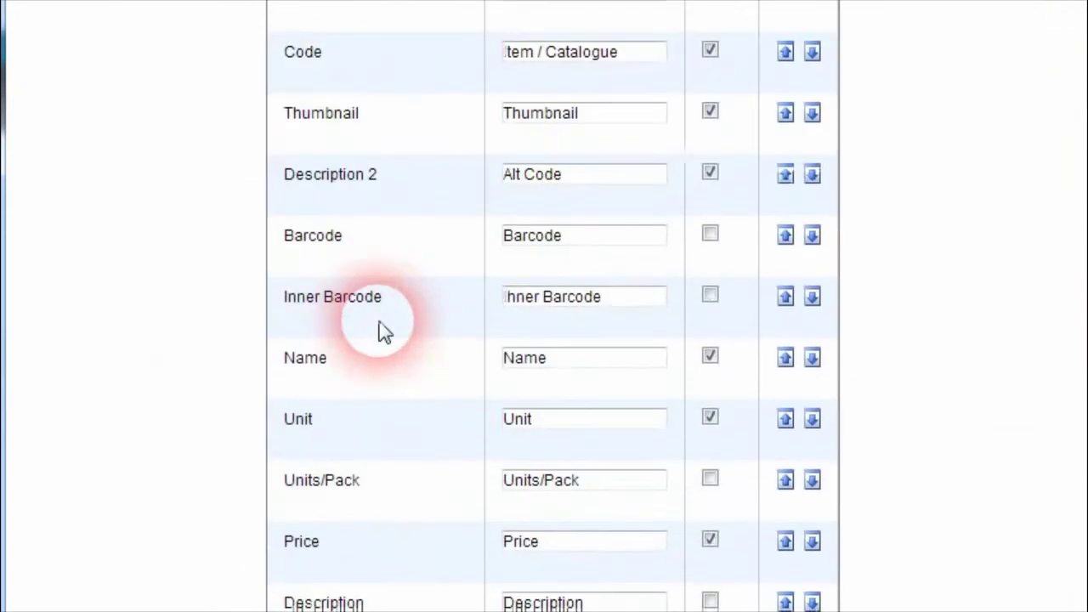
pyautogui.scroll(3, 400, 320)
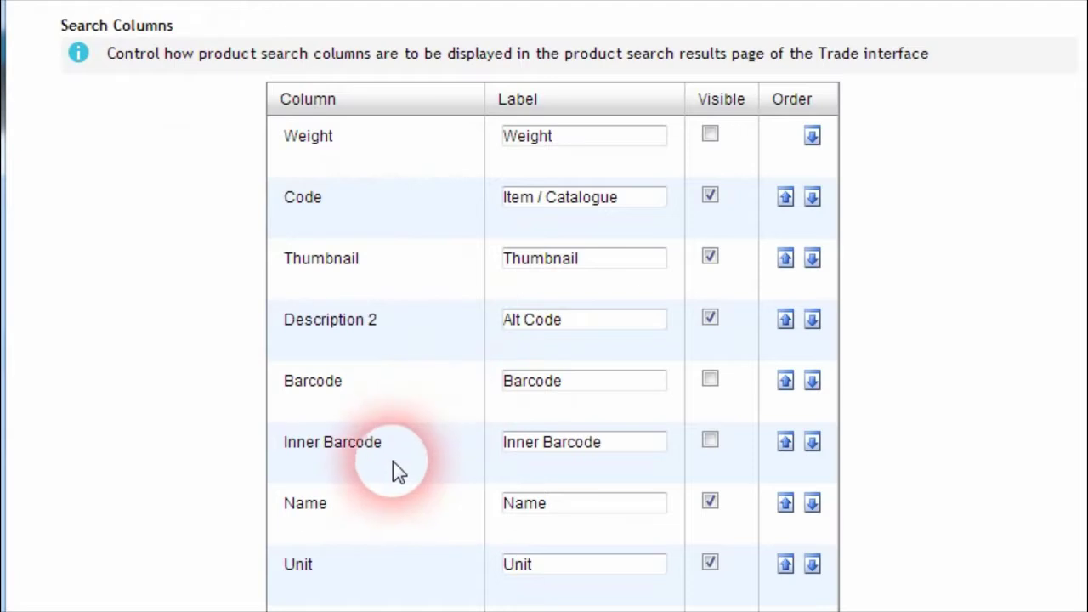
pyautogui.click(710, 380)
pyautogui.scroll(-7, 553, 503)
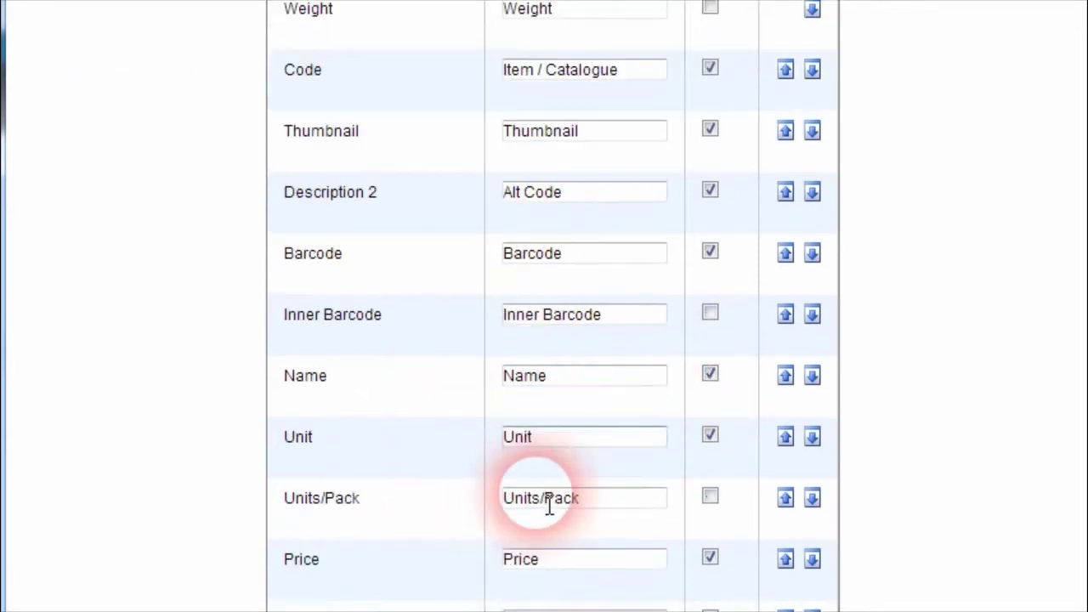
pyautogui.scroll(2, 624, 493)
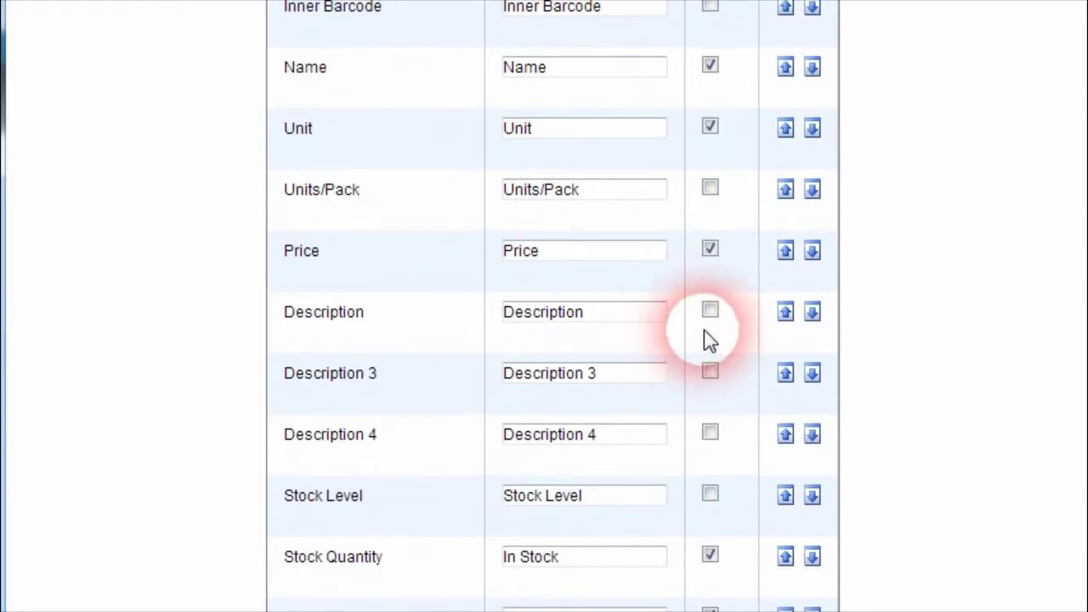
pyautogui.click(710, 311)
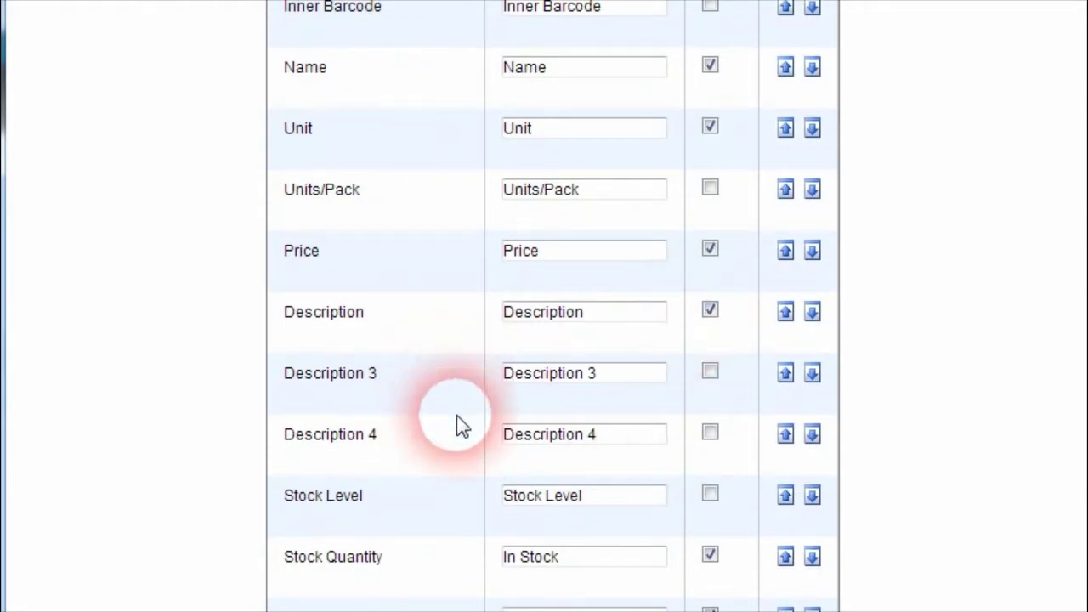
# Examine the labels of the Description 2 and Barcode columns in the search columns table
pyautogui.scroll(4, 432, 390)
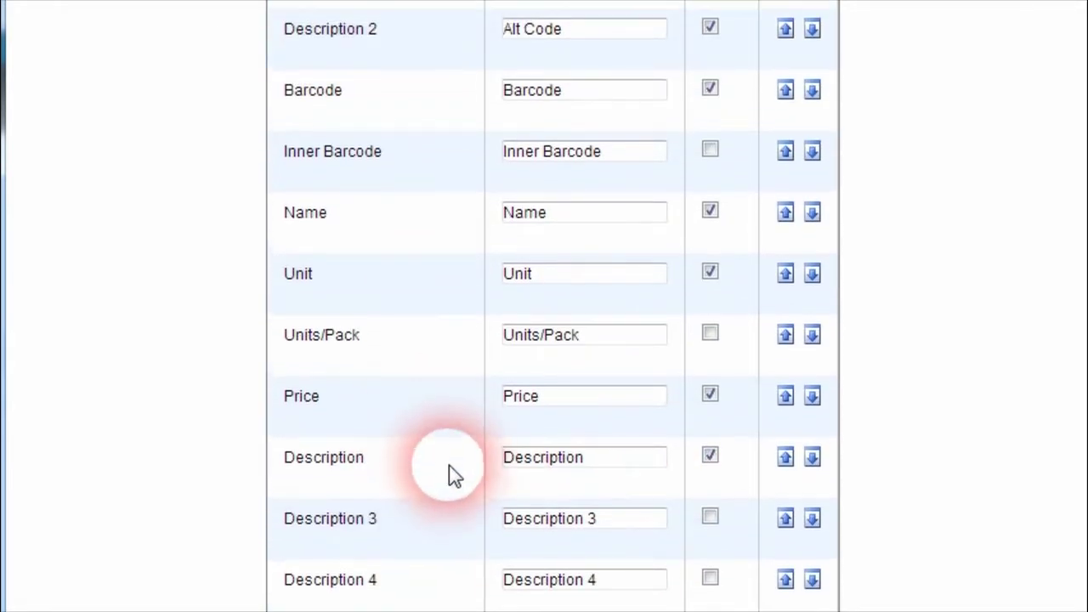
pyautogui.click(580, 187)
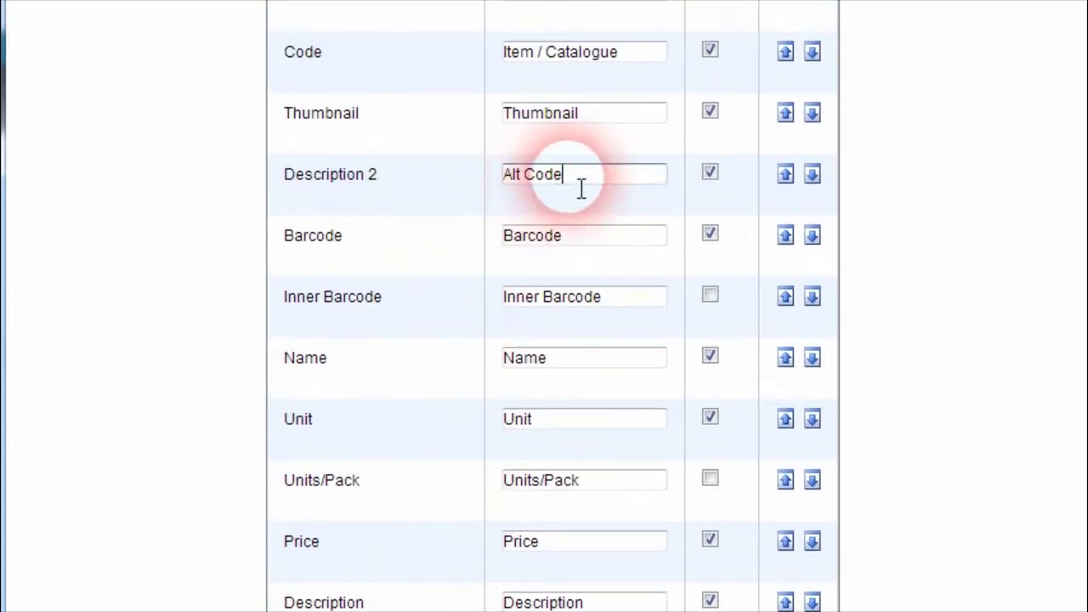
pyautogui.moveTo(583, 187); pyautogui.dragTo(505, 178)
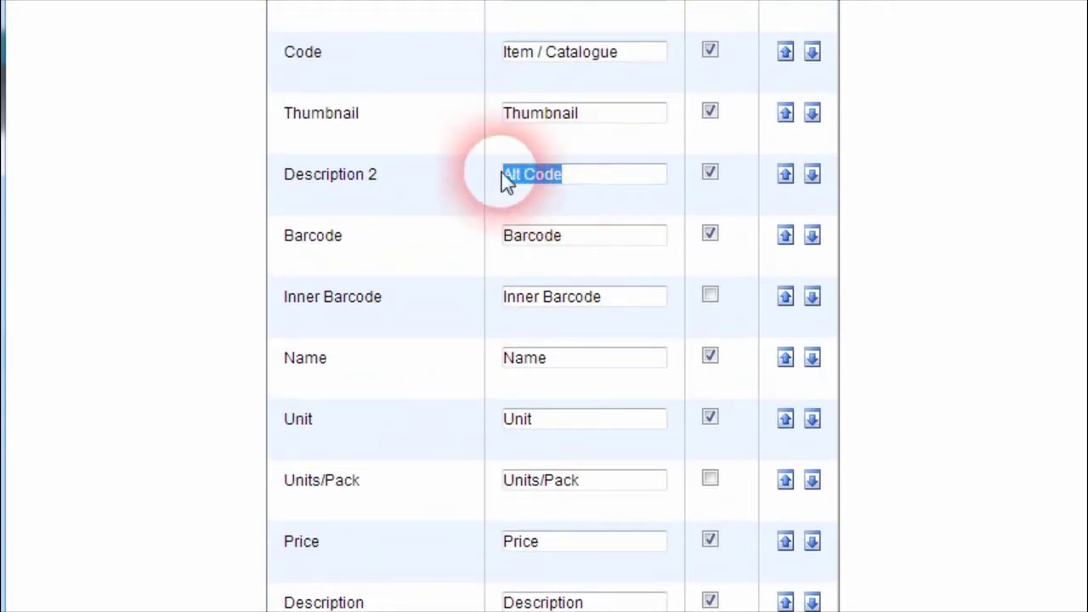
pyautogui.click(576, 184)
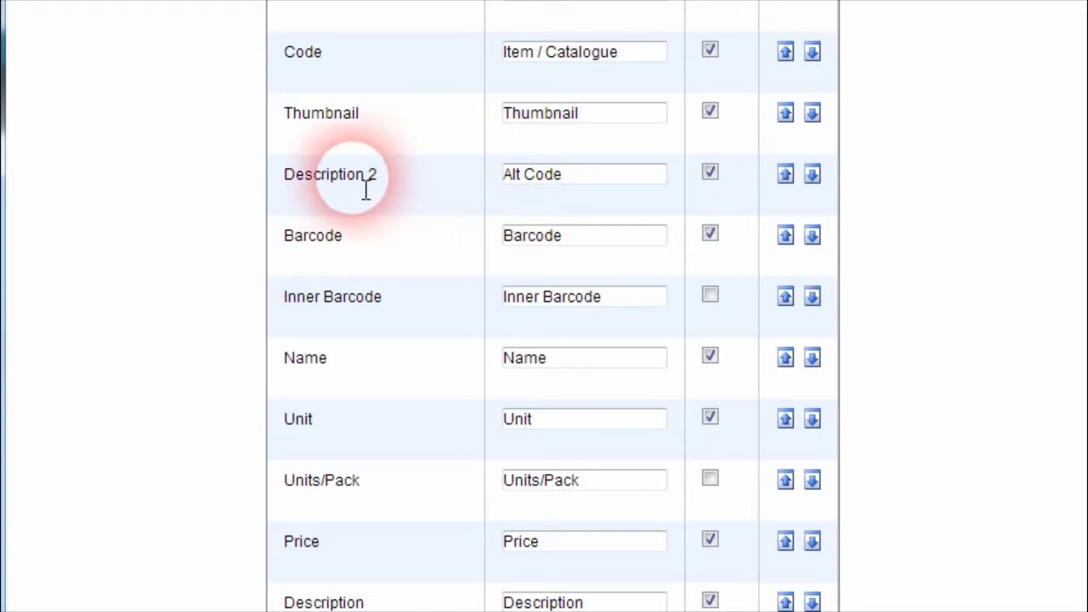
pyautogui.scroll(3, 408, 285)
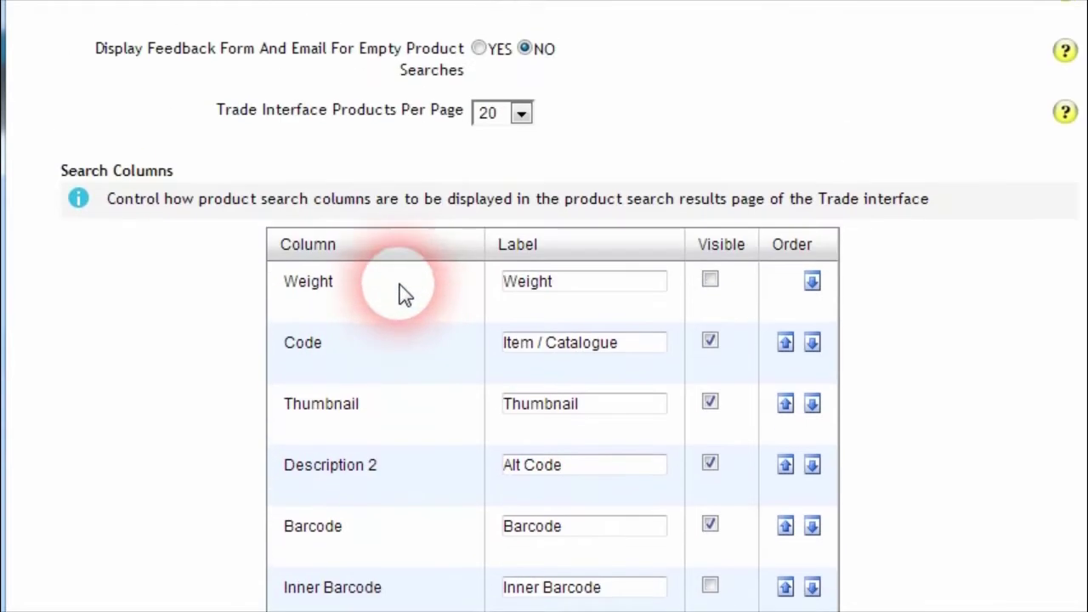
pyautogui.scroll(-1, 403, 293)
pyautogui.scroll(-1, 408, 317)
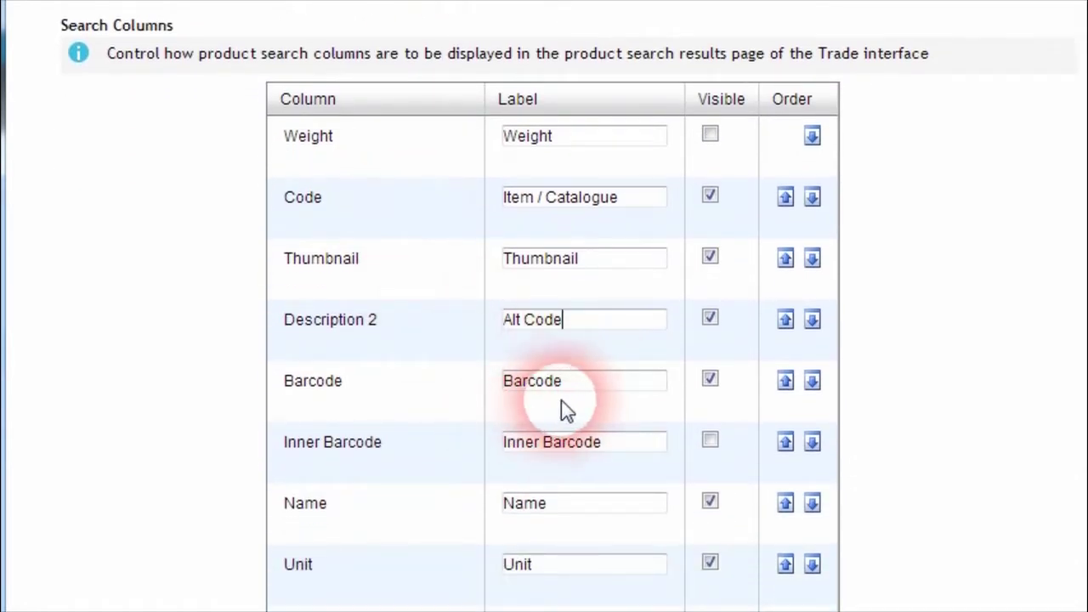
pyautogui.click(590, 400)
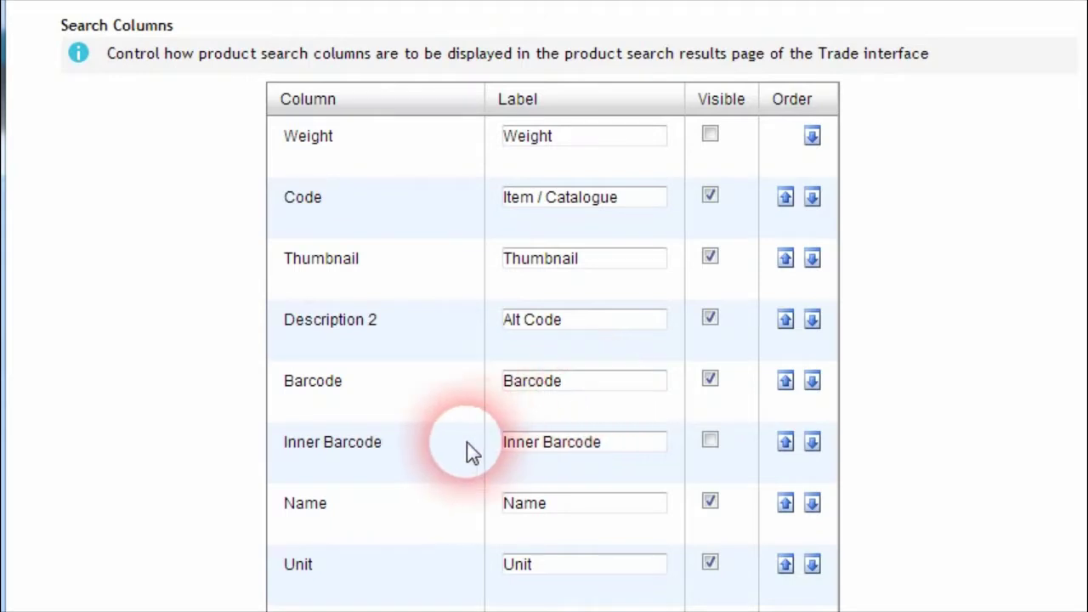
pyautogui.scroll(-2, 425, 446)
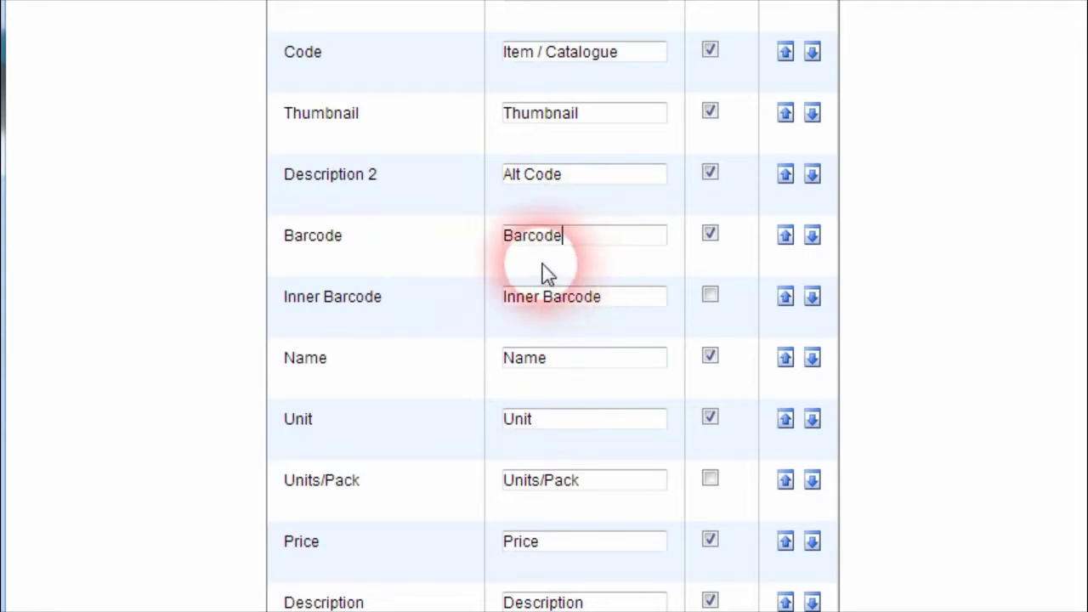
# Save the product search settings and reload the sales rep's shopping cart page
pyautogui.scroll(-10, 661, 389)
pyautogui.click(1057, 549)
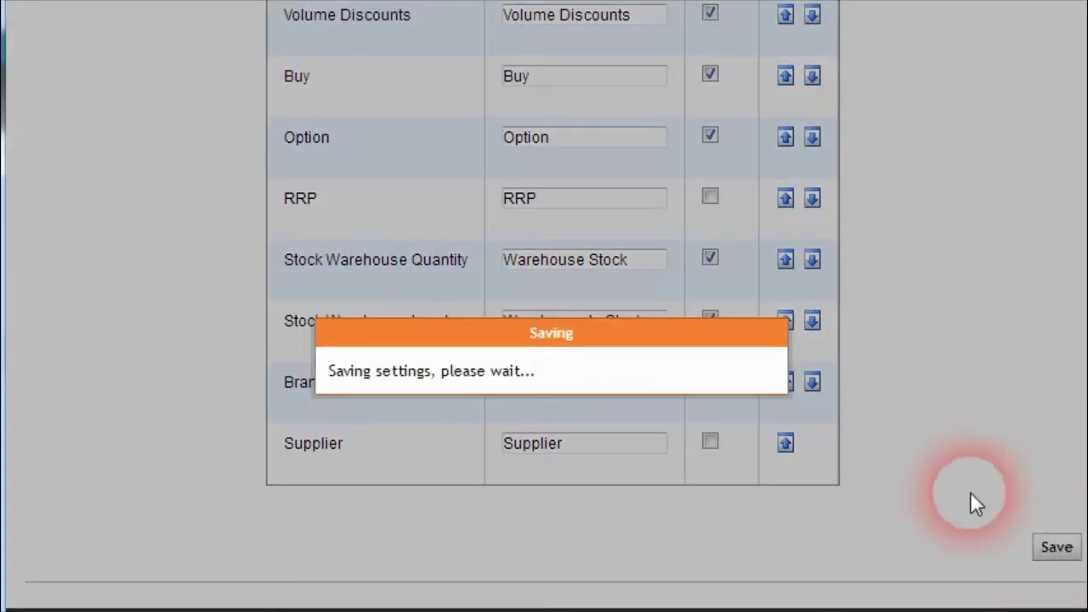
pyautogui.click(757, 422)
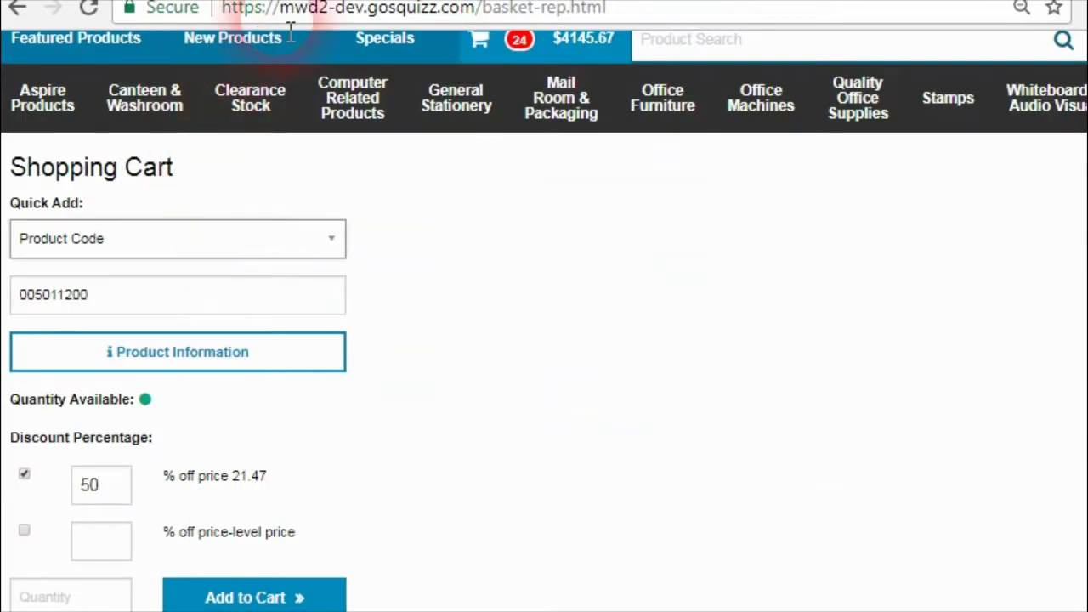
pyautogui.click(308, 21)
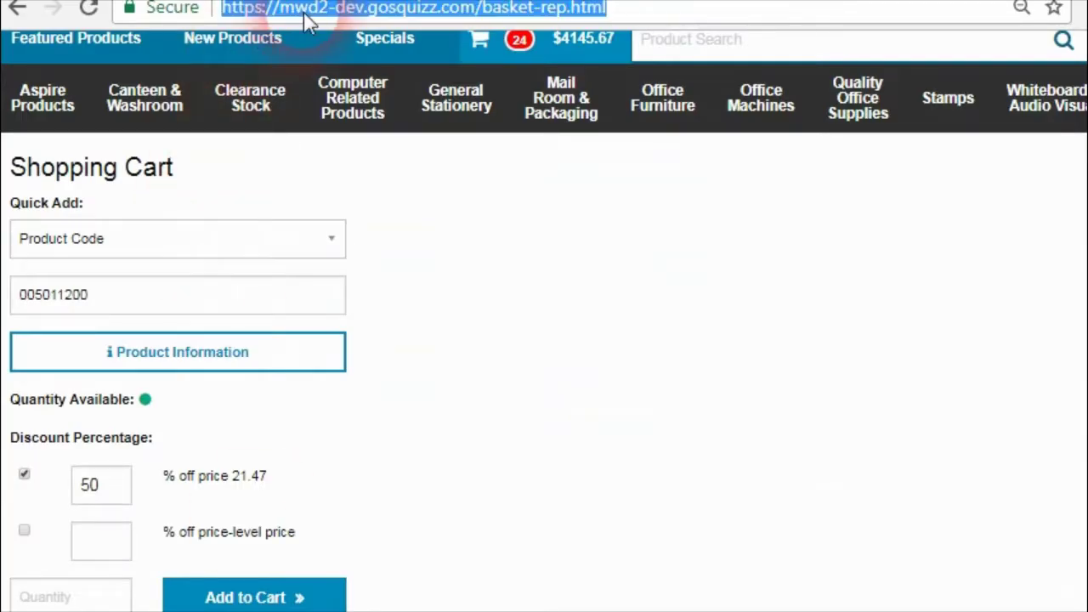
pyautogui.press('Return')
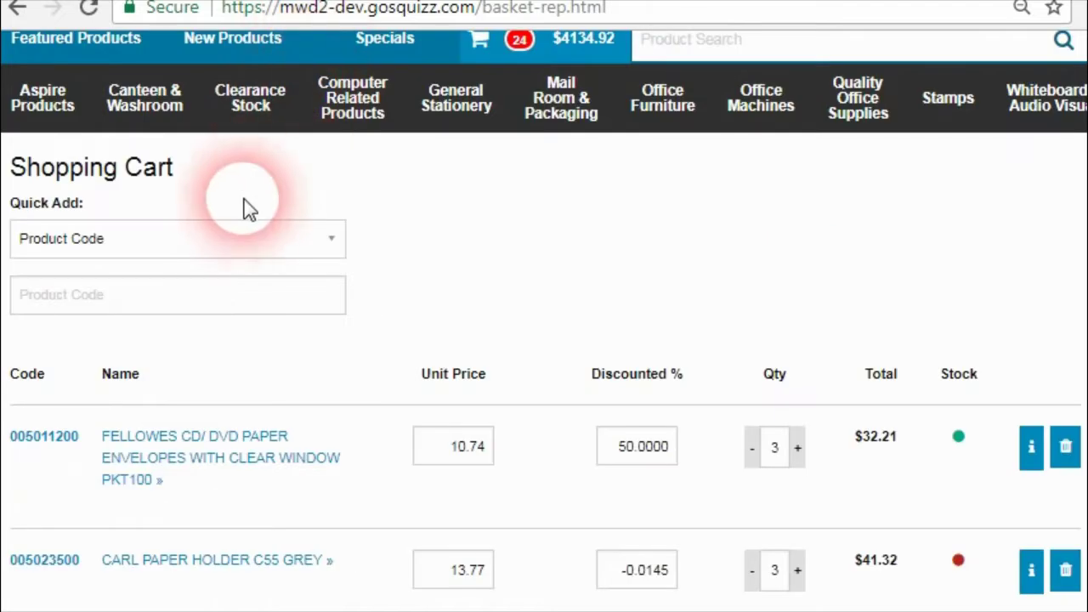
# Set the Quick Add search type to Barcode, search for 4 and choose product 205021500
pyautogui.click(295, 242)
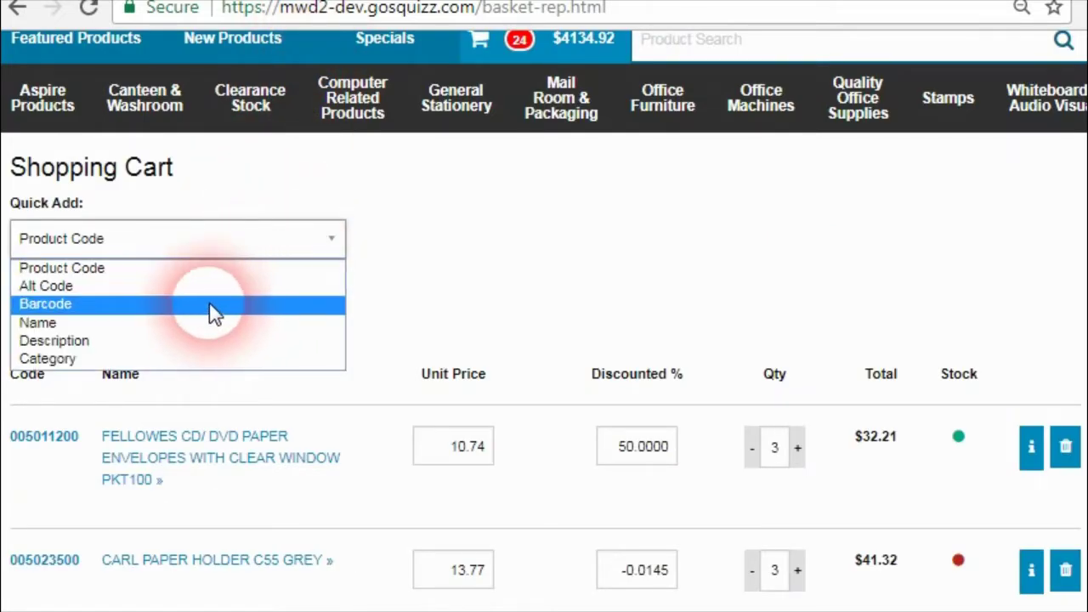
pyautogui.click(167, 311)
pyautogui.click(127, 308)
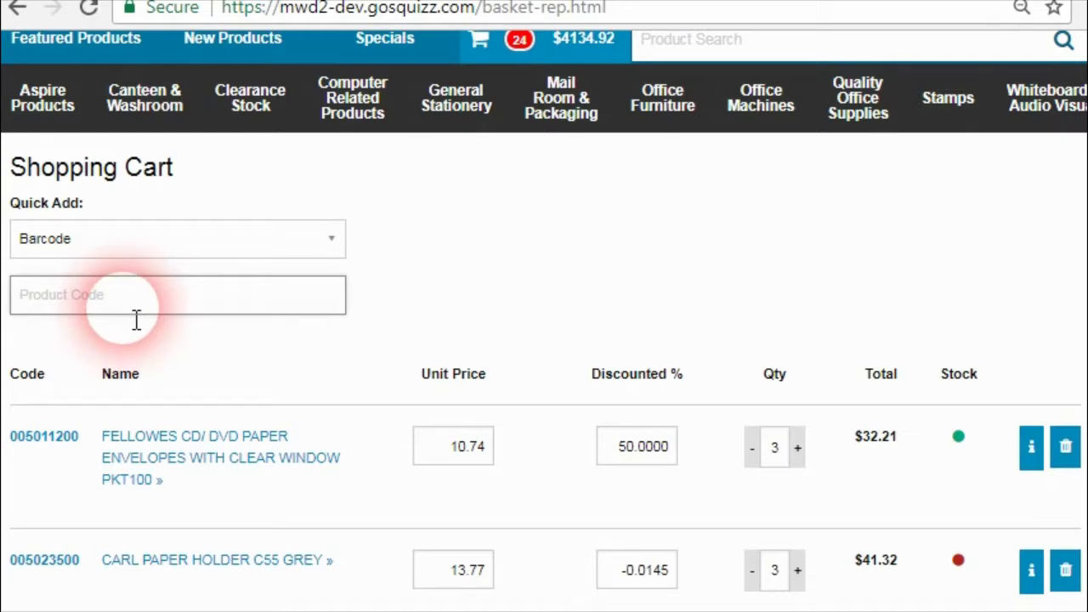
pyautogui.write('4')
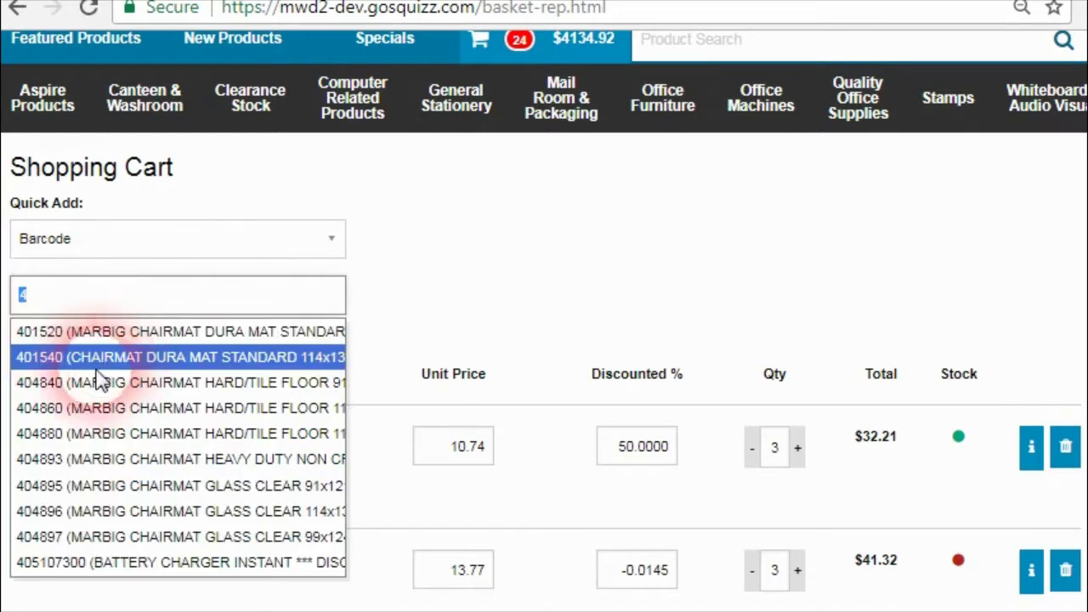
pyautogui.write('205021500')
# View the product information of 205021500, examine its stock quantities and price levels, and close it
pyautogui.click(38, 362)
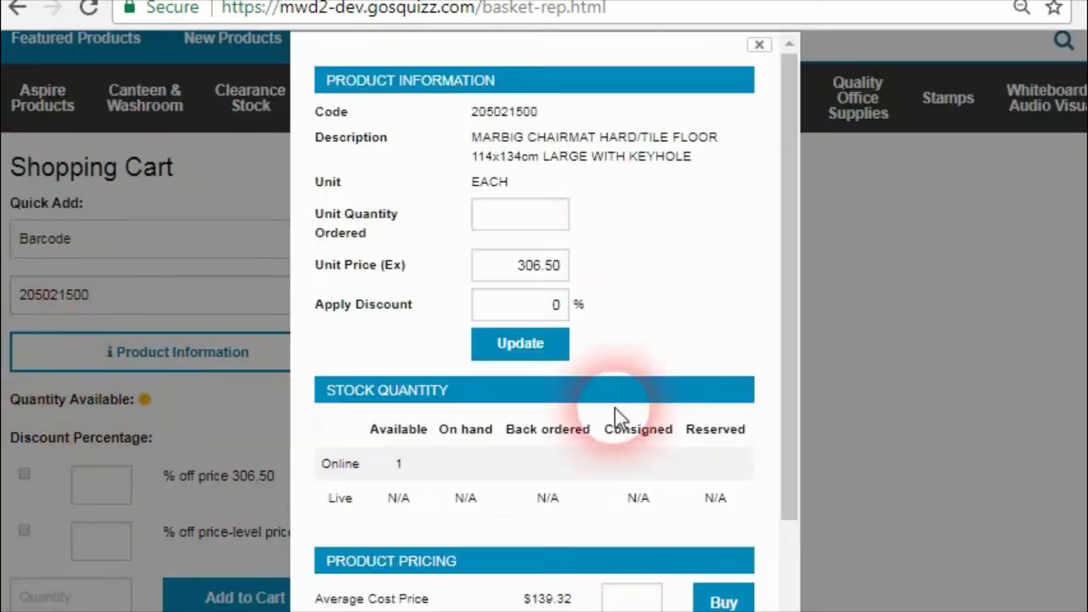
pyautogui.scroll(-4, 688, 344)
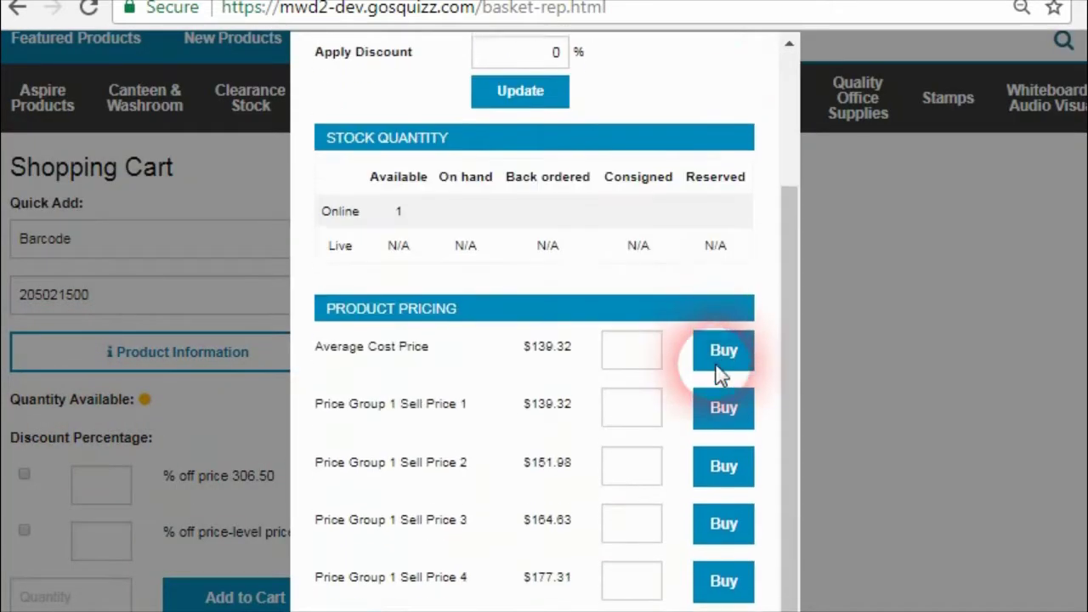
pyautogui.scroll(4, 626, 445)
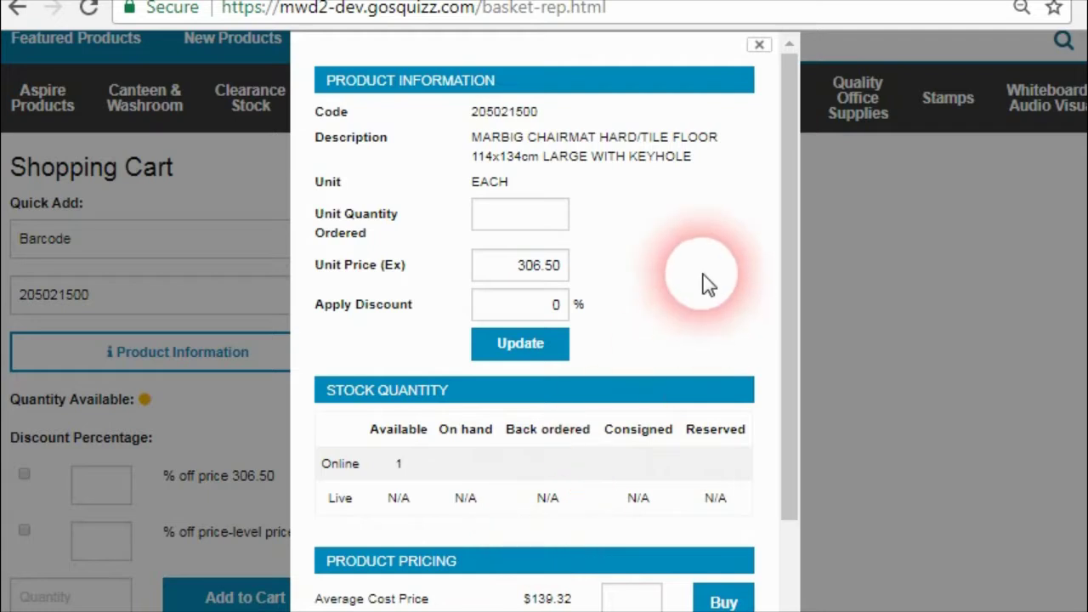
pyautogui.click(759, 44)
pyautogui.scroll(-2, 1078, 289)
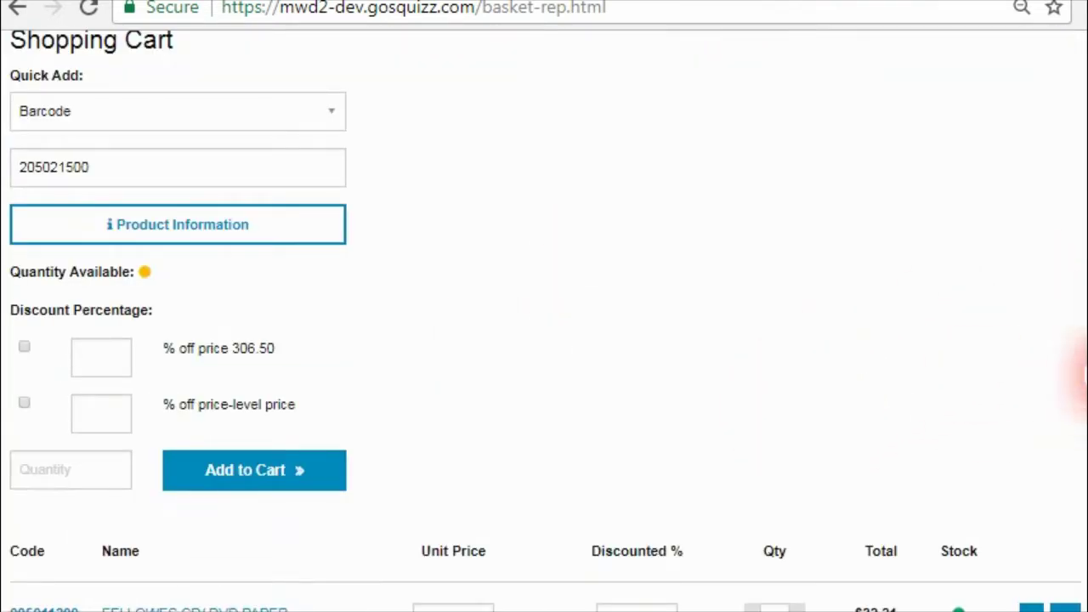
pyautogui.scroll(1, 995, 381)
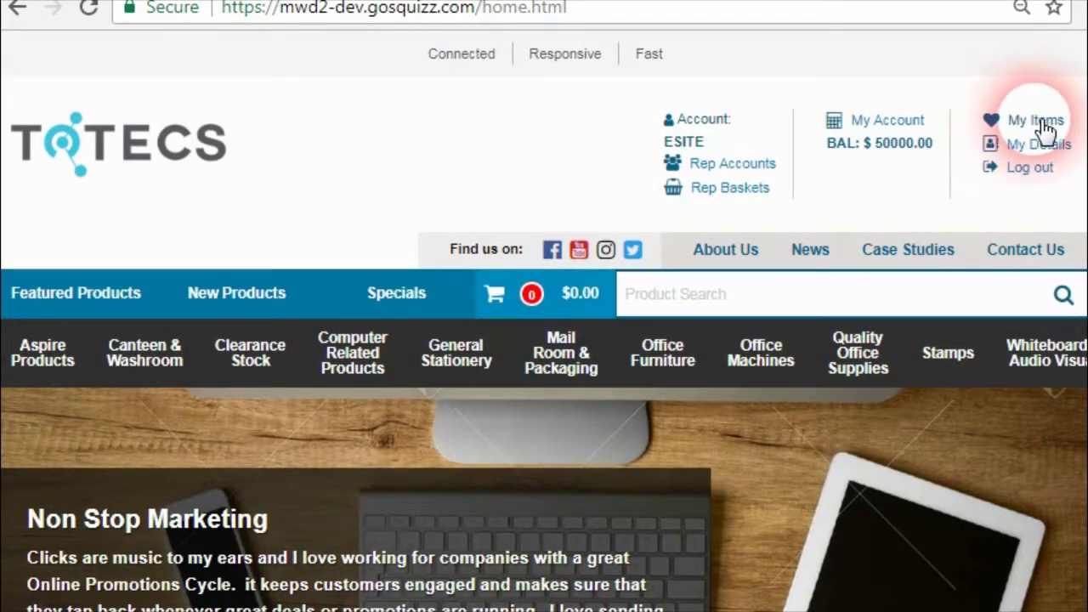
# Open the Contracts list under My Items and sort it by Expiry Date
pyautogui.click(1037, 122)
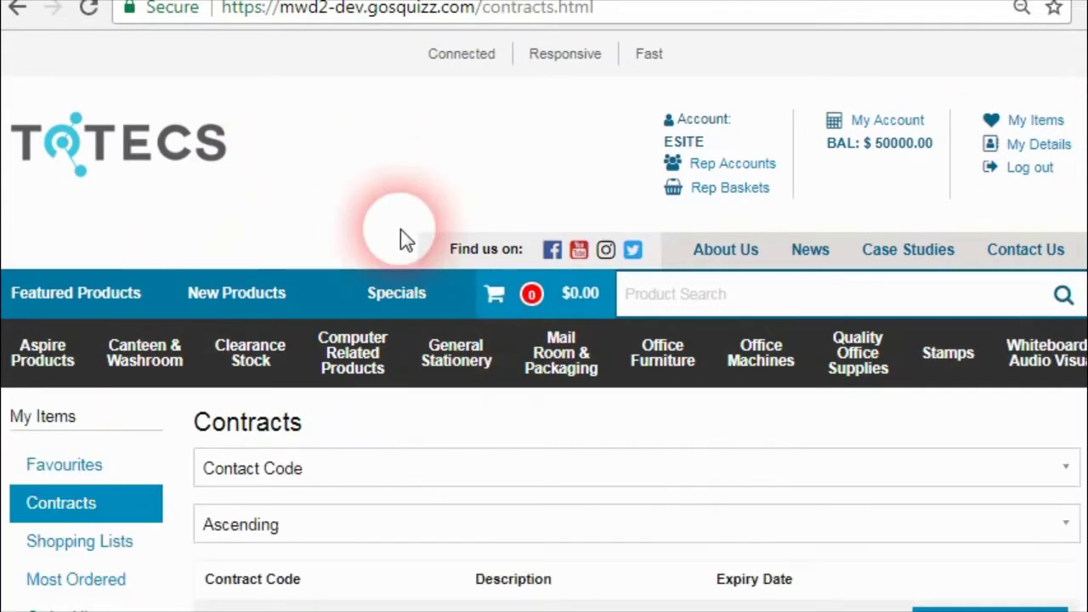
pyautogui.scroll(-3, 408, 246)
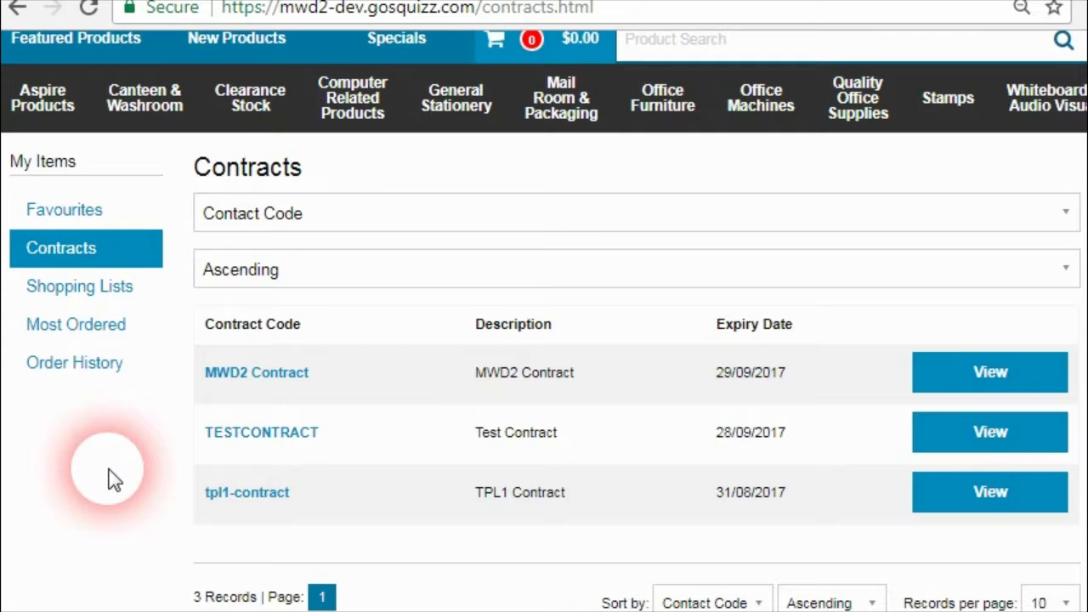
pyautogui.click(416, 220)
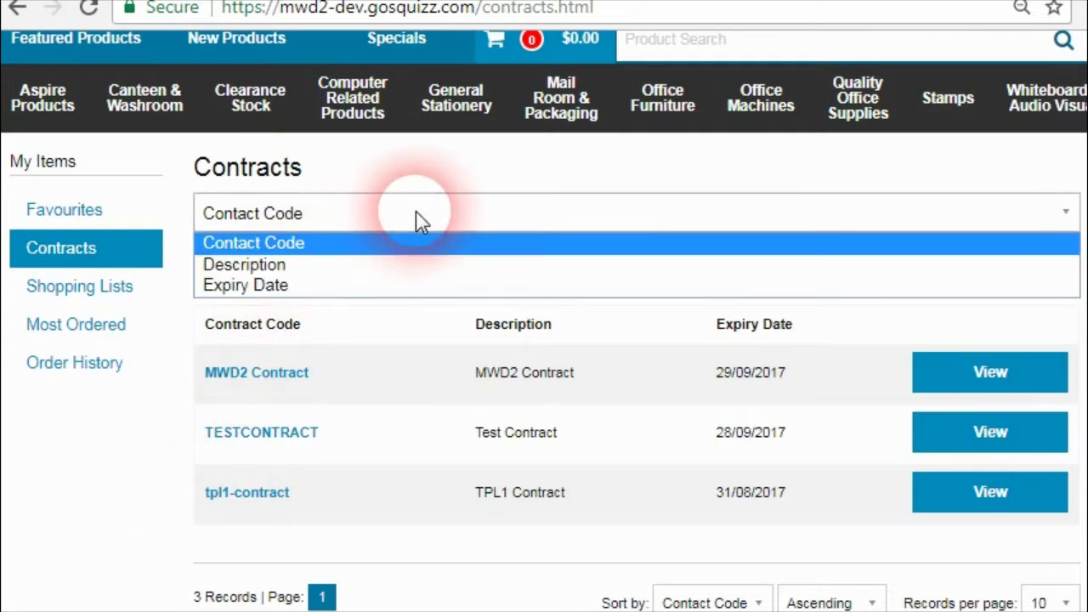
pyautogui.click(314, 247)
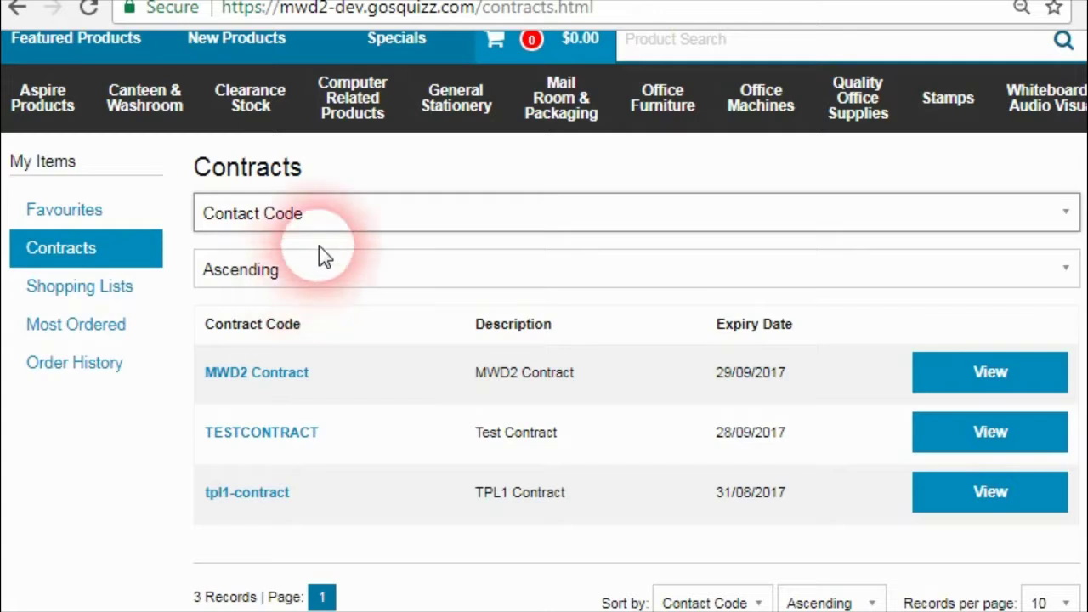
pyautogui.click(362, 216)
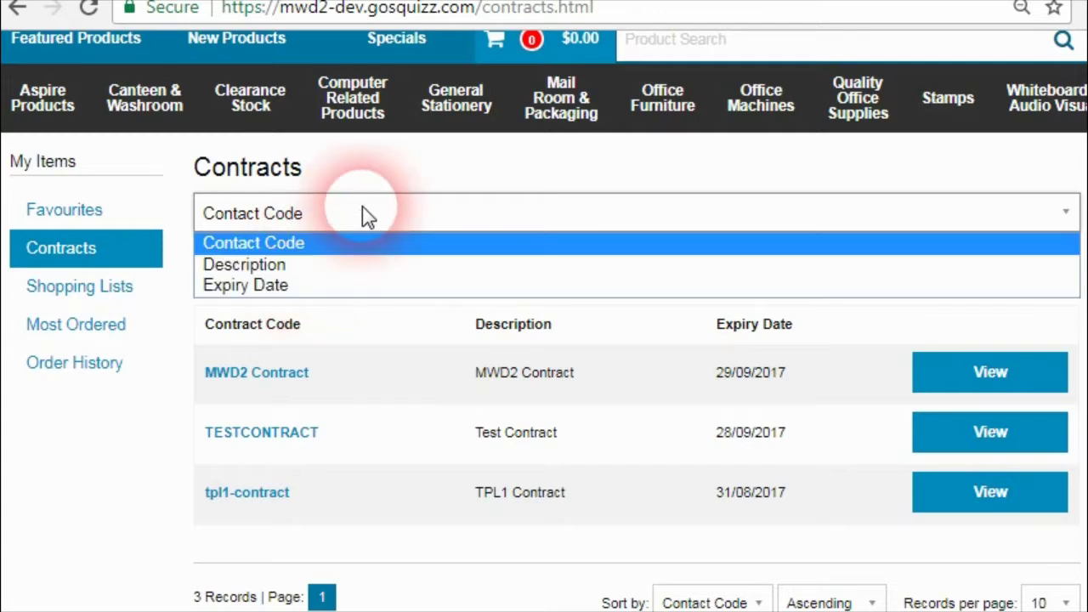
pyautogui.click(328, 287)
pyautogui.scroll(-2, 502, 436)
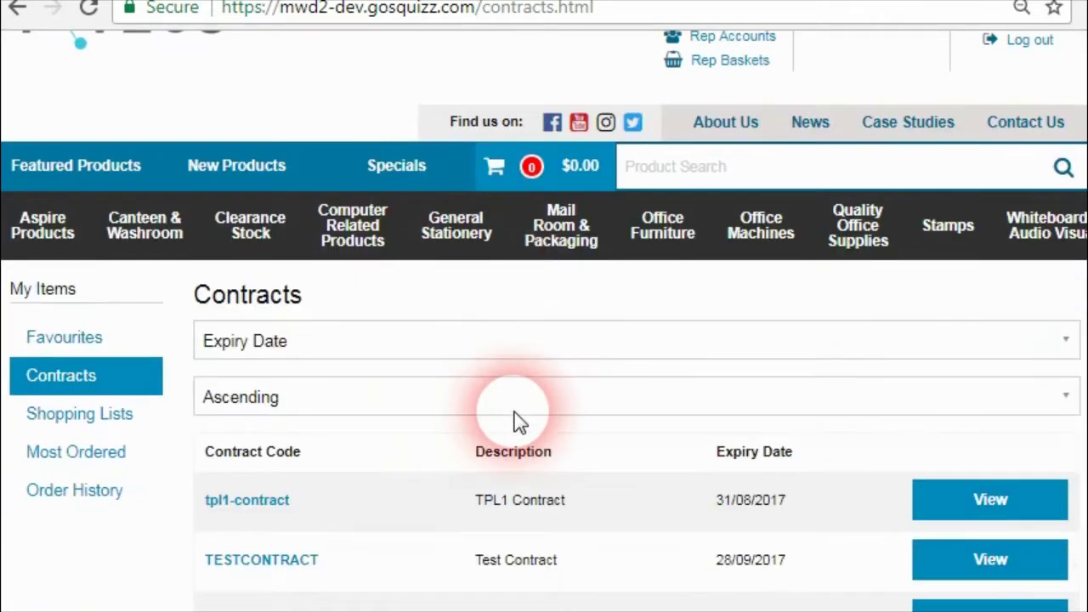
pyautogui.scroll(-2, 519, 420)
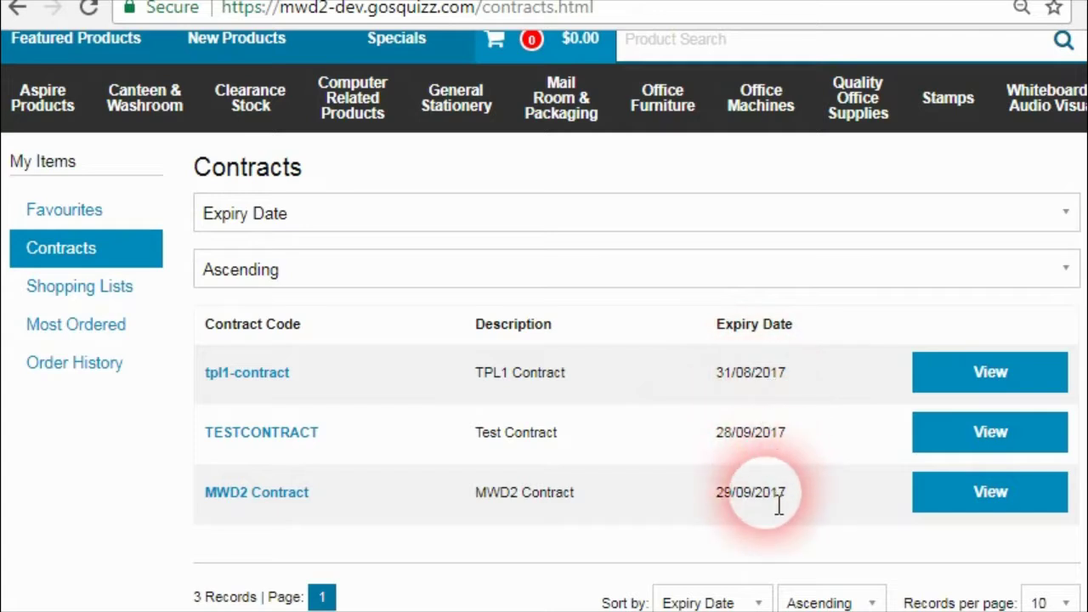
# Set the Contracts list's sort direction to Descending and look over the list
pyautogui.click(376, 280)
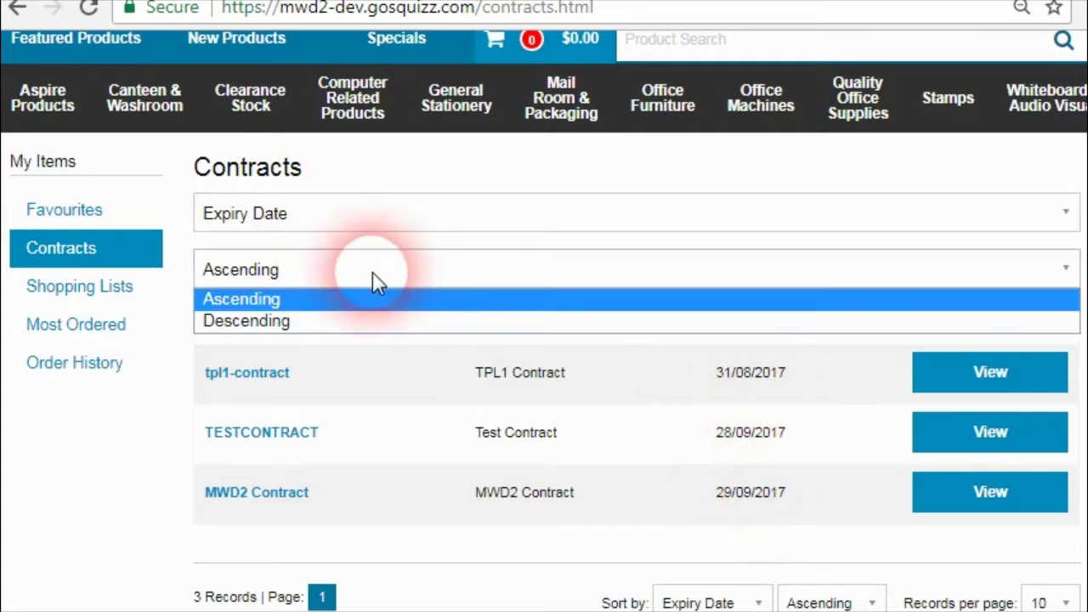
pyautogui.click(372, 321)
pyautogui.scroll(-3, 583, 422)
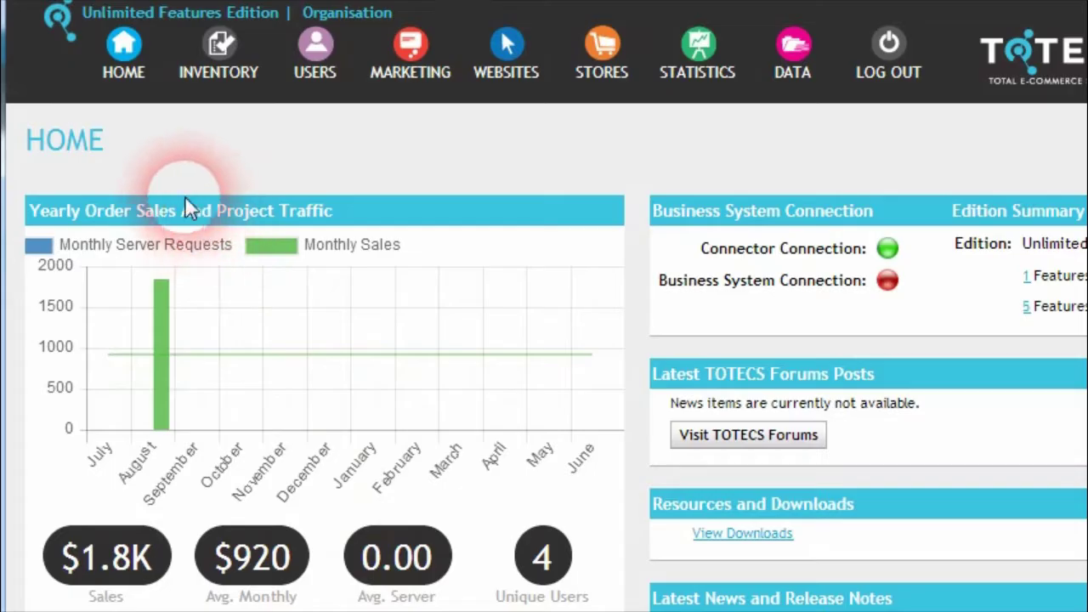
# Switch to the TOTECS administration's website content and expand the Web Area Formats Libraries of mwd2-dev.gosquizz.com
pyautogui.click(511, 55)
pyautogui.click(565, 161)
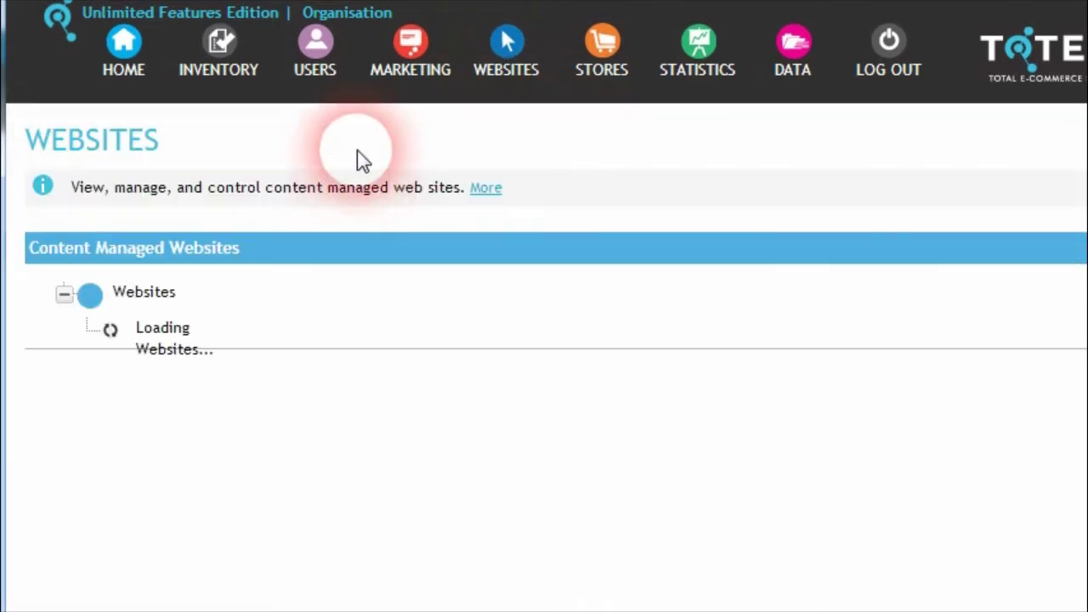
pyautogui.scroll(-5, 311, 301)
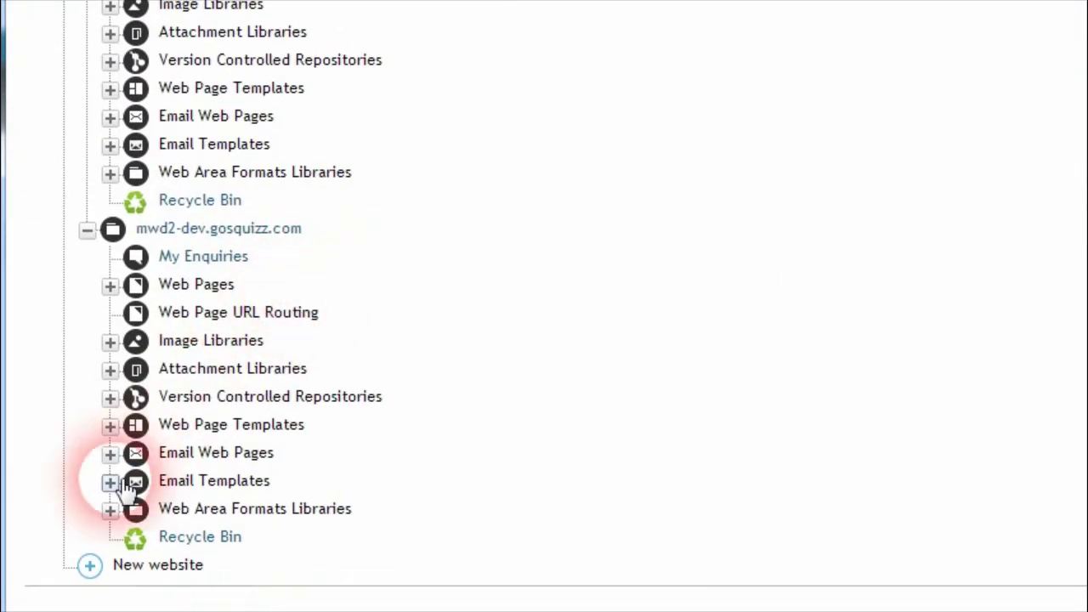
pyautogui.click(111, 510)
pyautogui.scroll(-5, 85, 450)
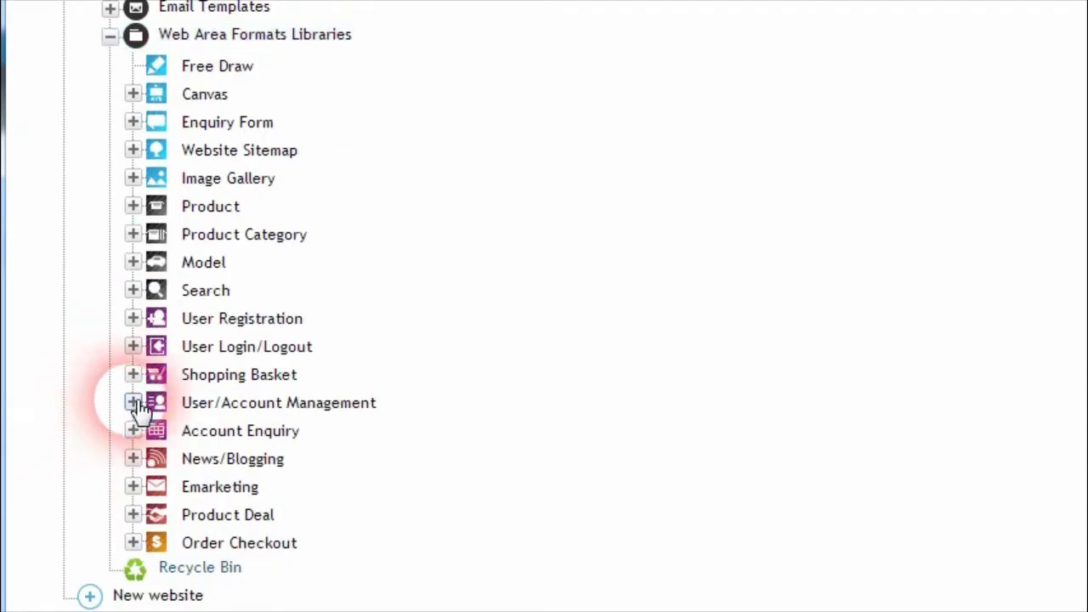
# Under User/Account Management, open a Customer Account Contract Listing Header format for editing
pyautogui.click(133, 402)
pyautogui.scroll(-3, 53, 439)
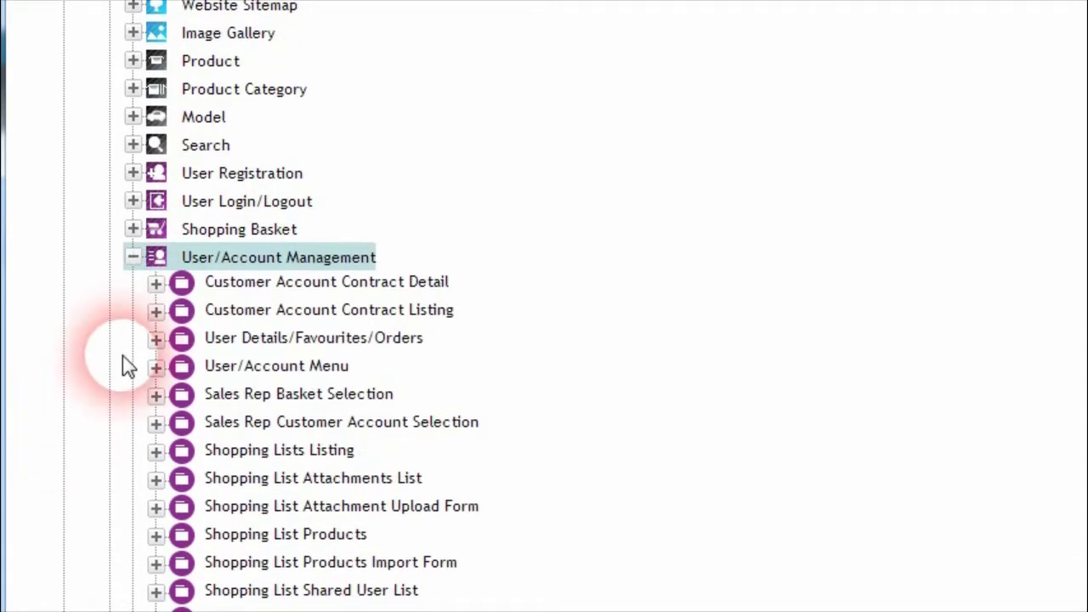
pyautogui.click(156, 313)
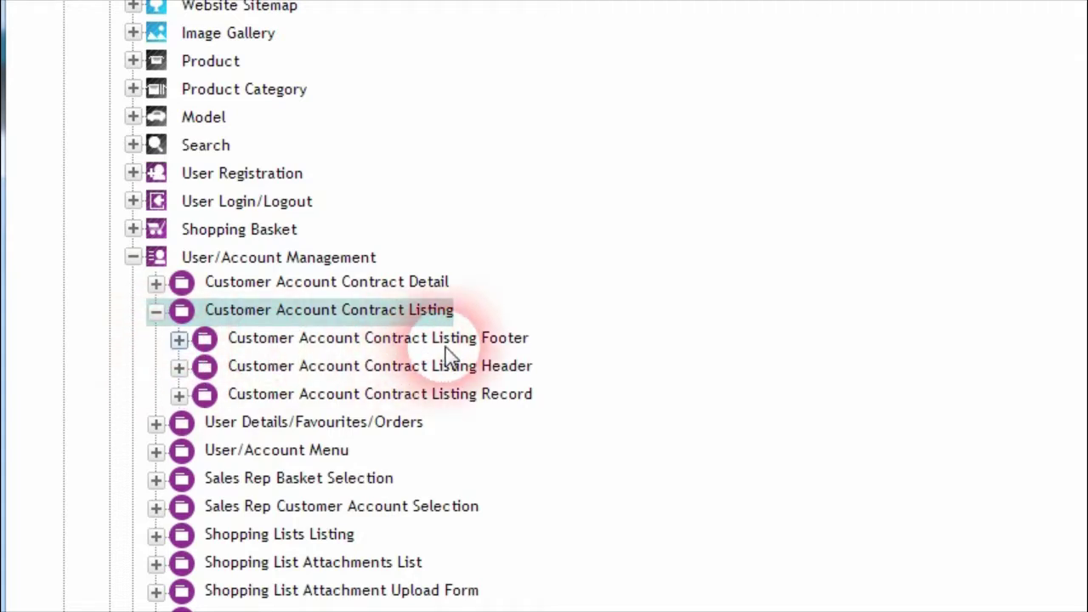
pyautogui.click(178, 366)
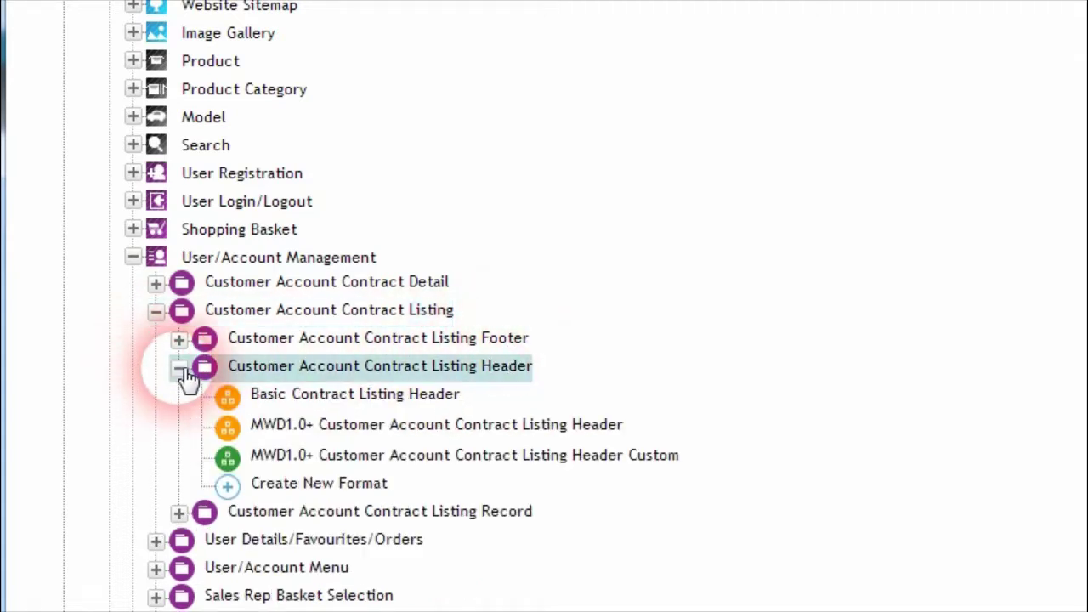
pyautogui.click(407, 280)
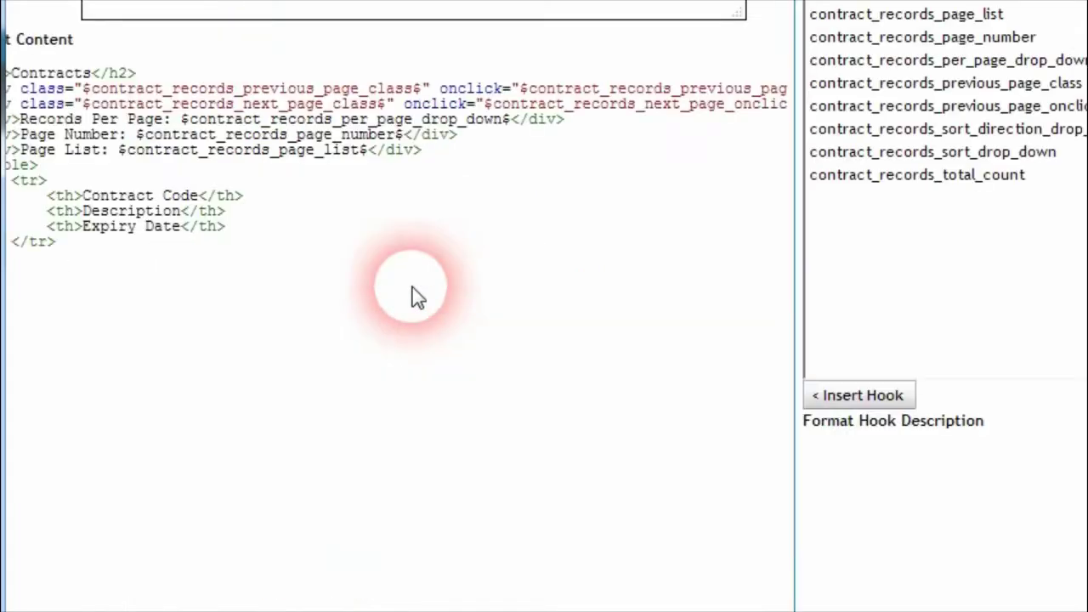
# Insert the contract_records_sort_direction_drop_down and contract_records_sort_drop_down hooks above the header row in the format content
pyautogui.click(962, 130)
pyautogui.click(466, 204)
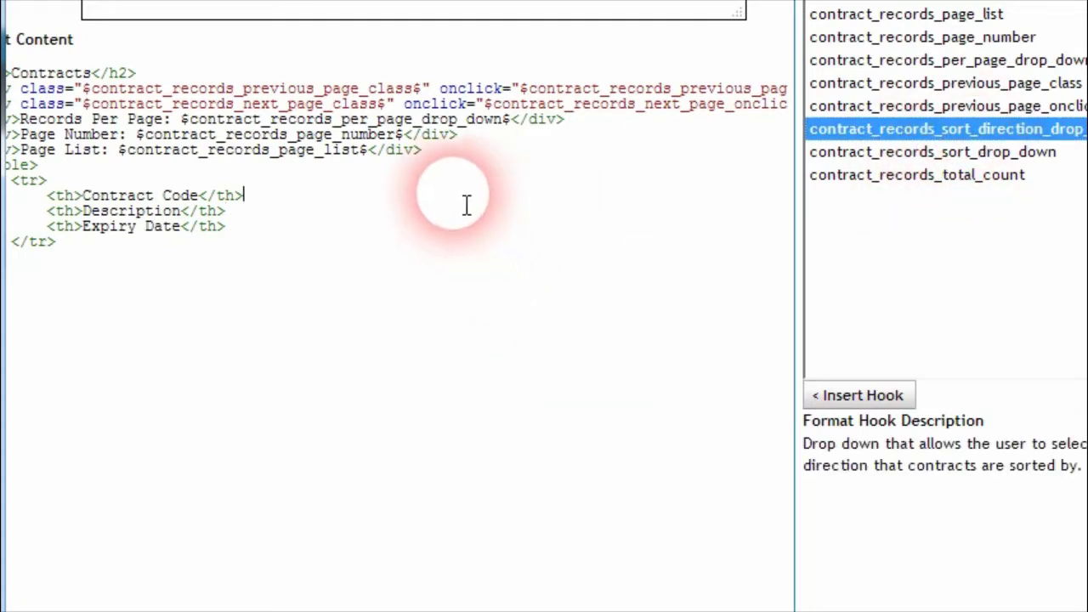
pyautogui.click(461, 170)
pyautogui.click(860, 397)
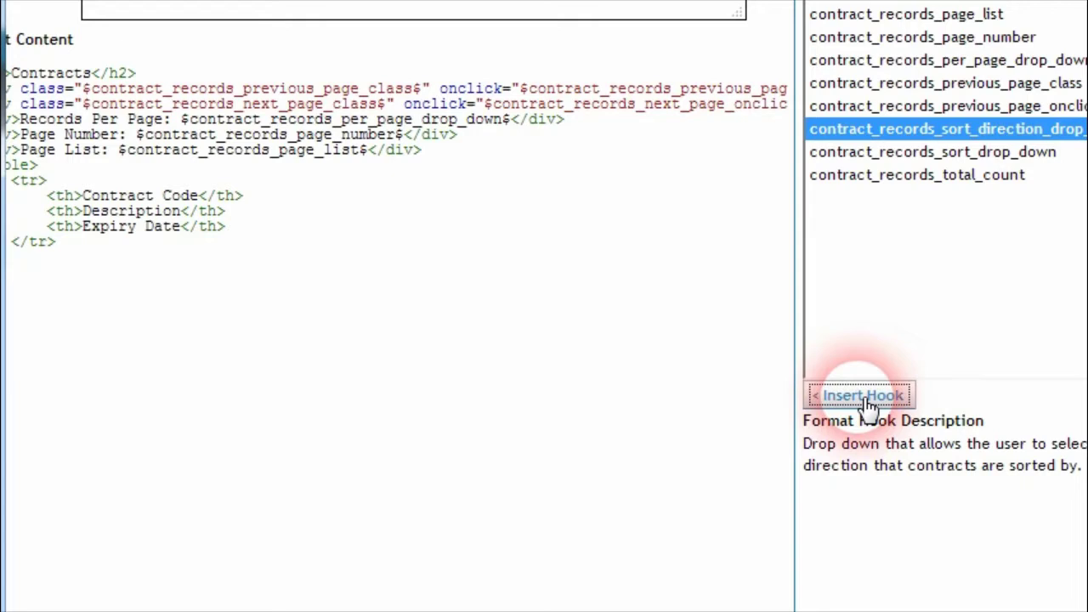
pyautogui.click(510, 174)
pyautogui.press('Return')
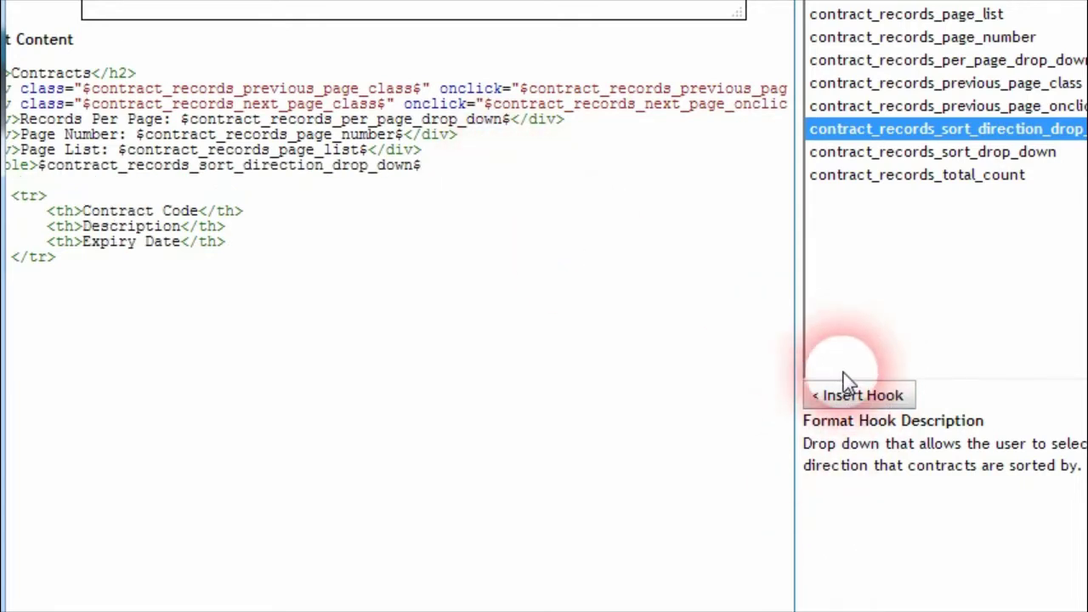
pyautogui.click(933, 152)
pyautogui.click(859, 396)
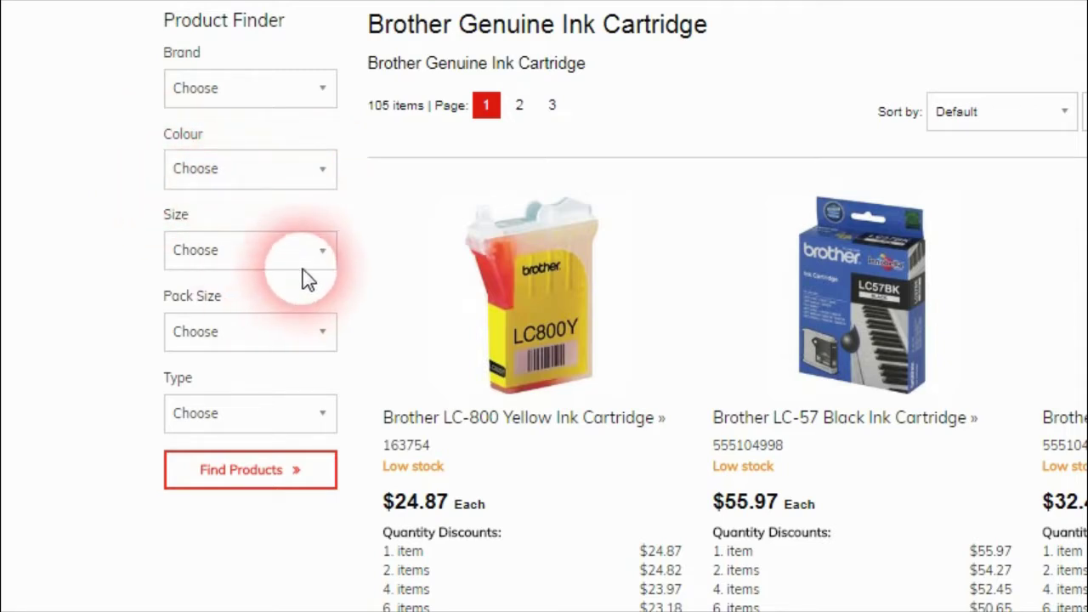
# Filter the Brother Genuine Ink Cartridge category with the Product Finder for the colour Yellow
pyautogui.click(323, 174)
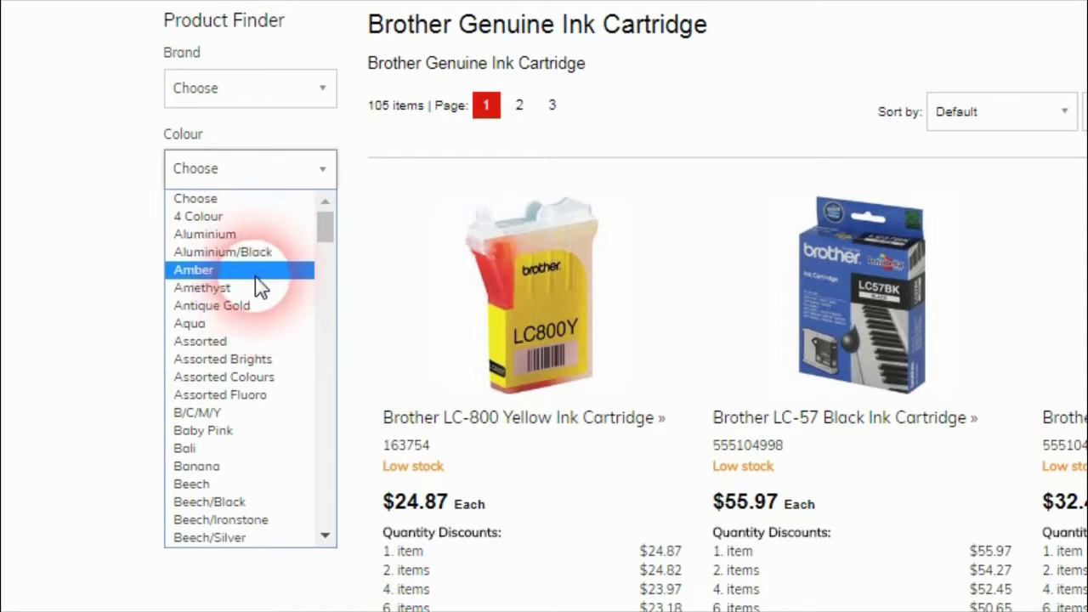
pyautogui.moveTo(321, 228); pyautogui.dragTo(319, 500)
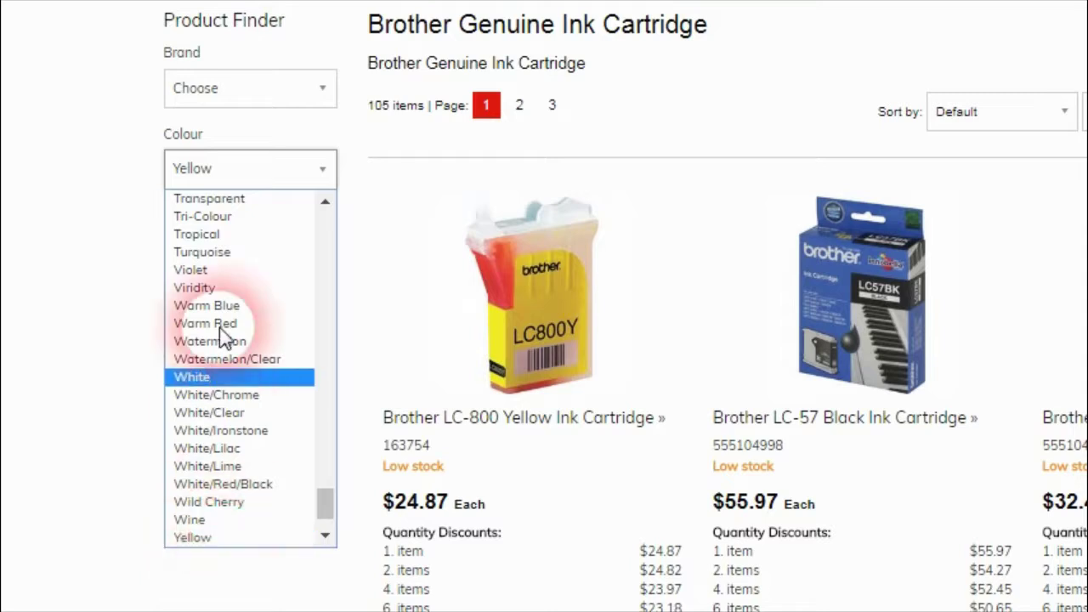
pyautogui.click(213, 537)
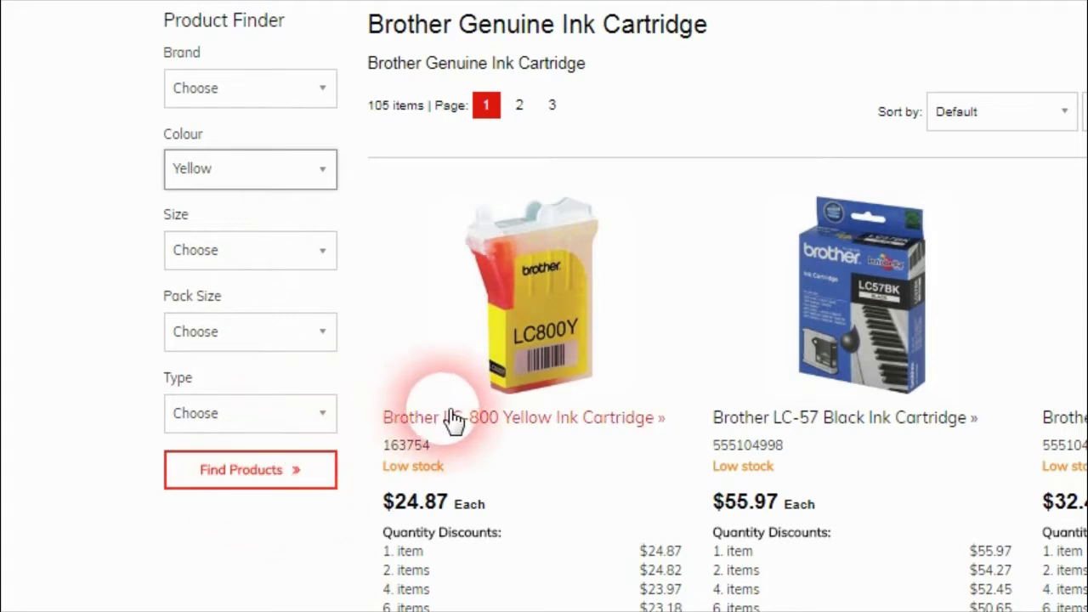
pyautogui.click(270, 476)
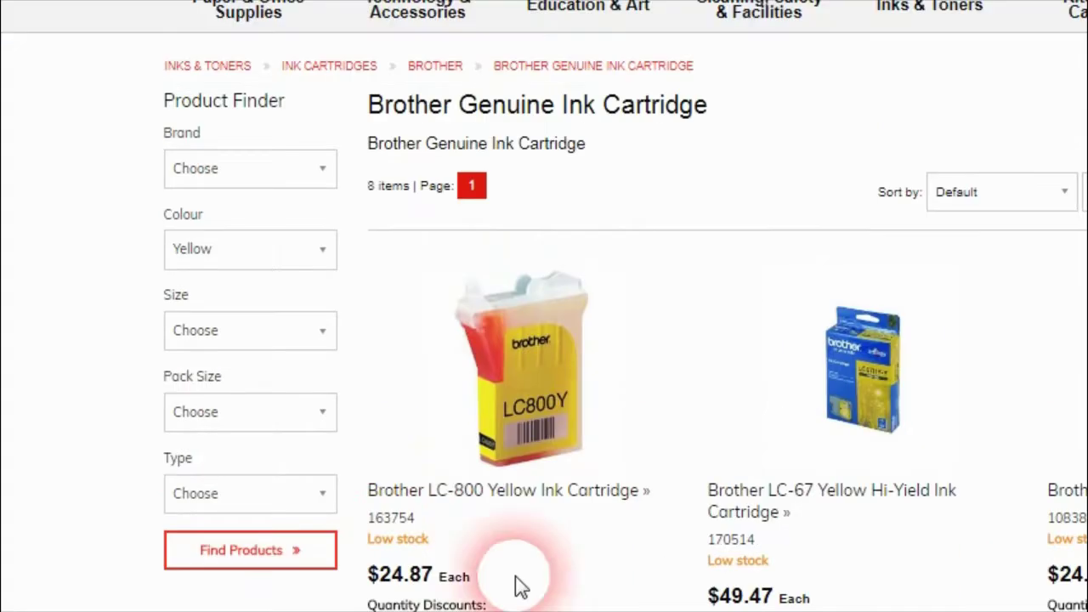
pyautogui.scroll(1, 544, 306)
pyautogui.scroll(-1, 544, 306)
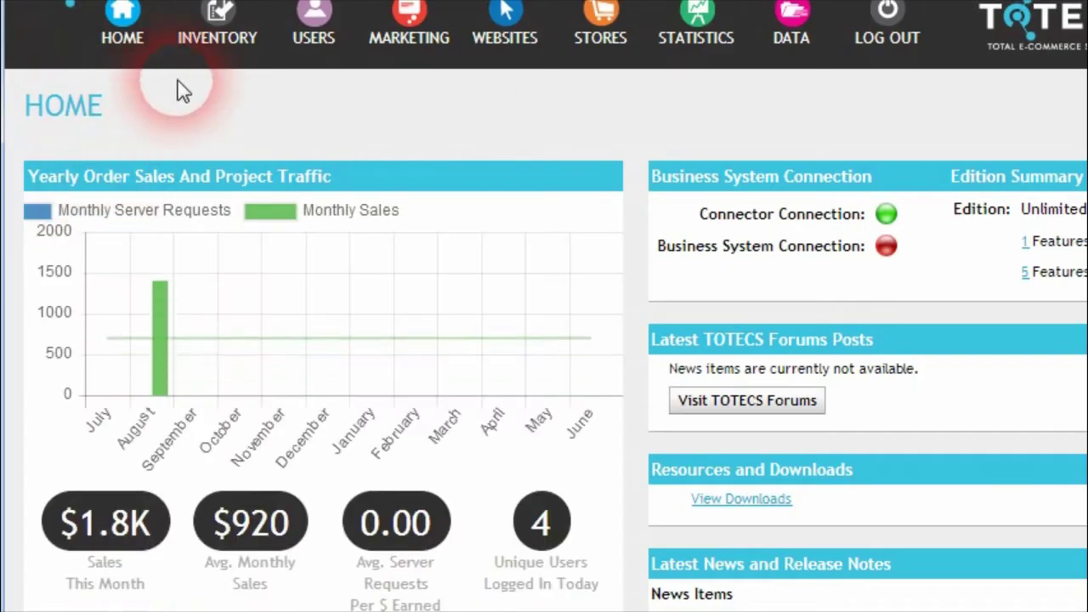
# Open the Attribute search profile in the TOTECS administration and inspect its assigned Stationery - Brand attribute
pyautogui.moveTo(217, 34)
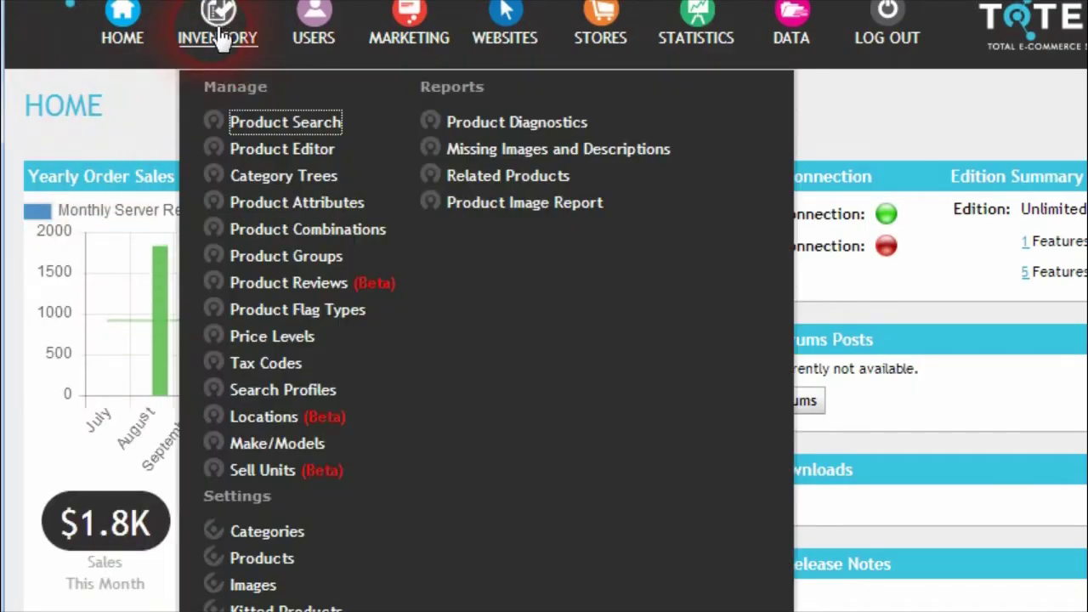
pyautogui.click(313, 391)
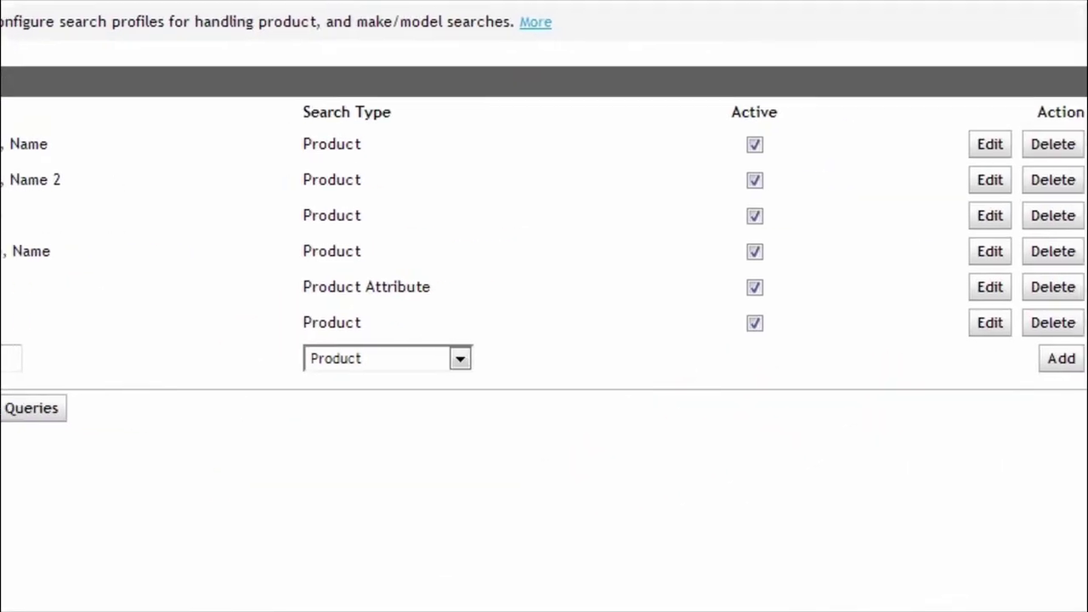
pyautogui.click(991, 289)
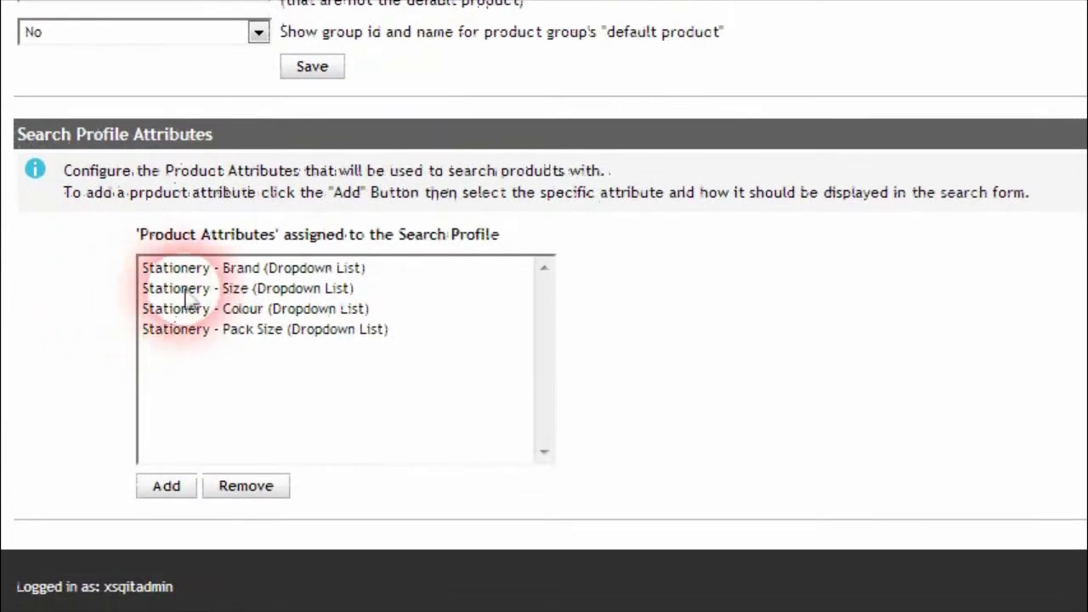
pyautogui.doubleClick(228, 267)
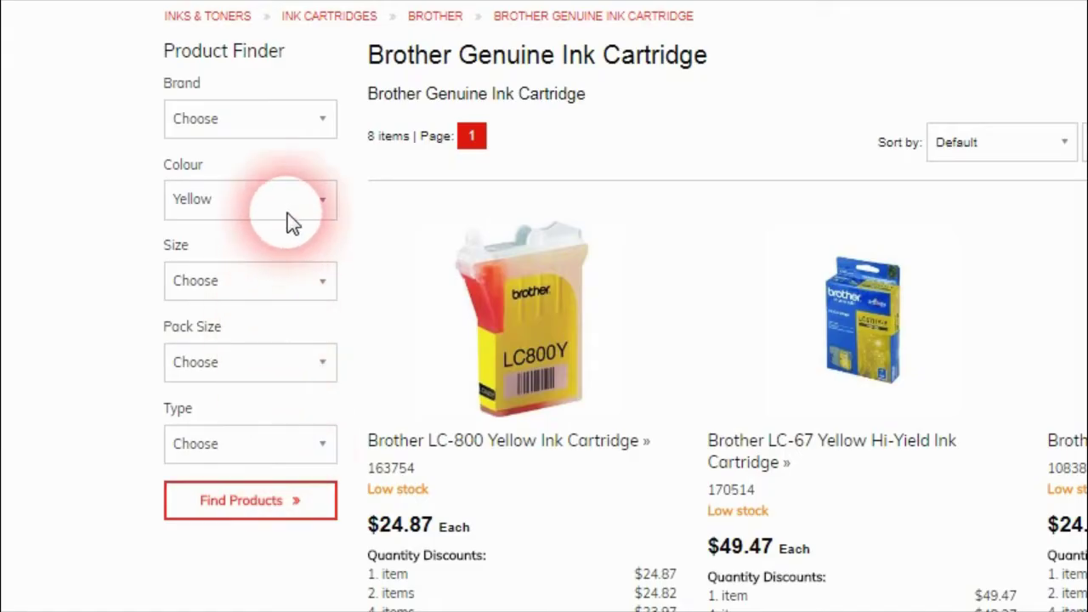
# Examine the colour options offered in the store's Product Finder, keeping Yellow selected
pyautogui.click(289, 204)
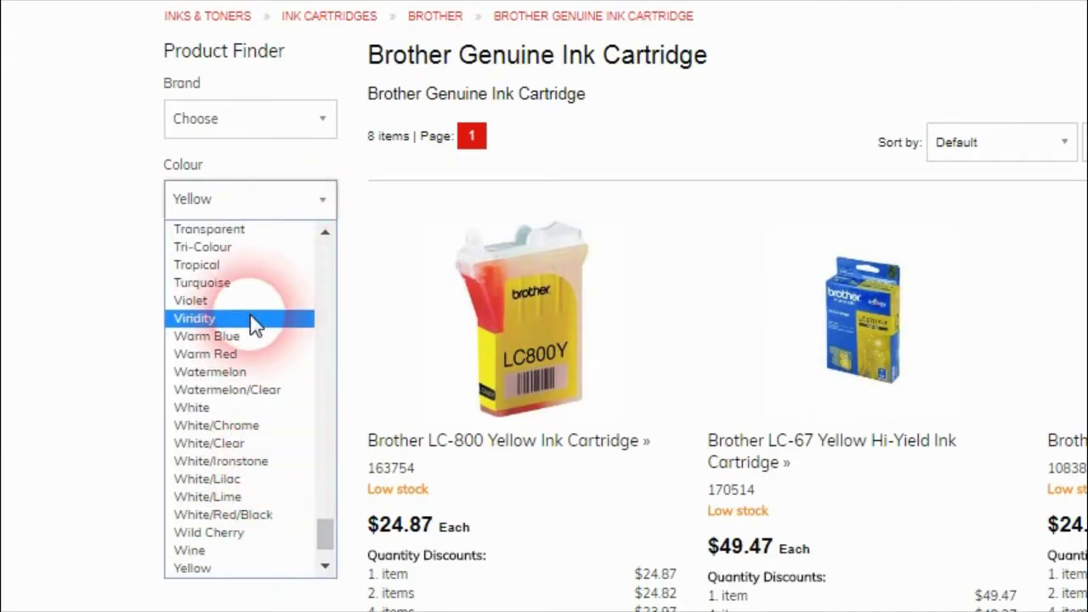
pyautogui.click(334, 197)
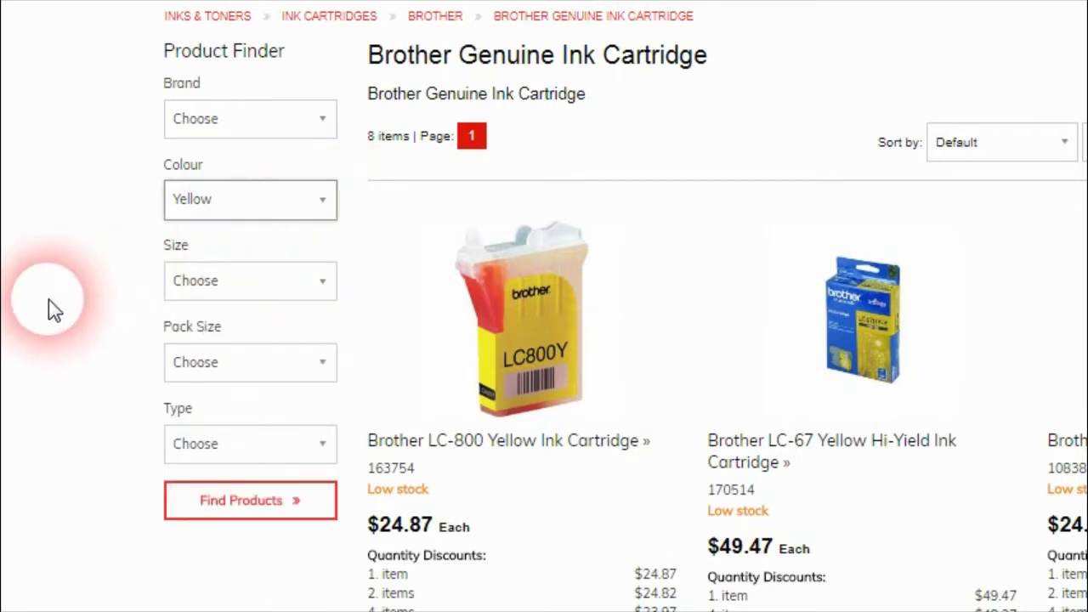
pyautogui.click(290, 213)
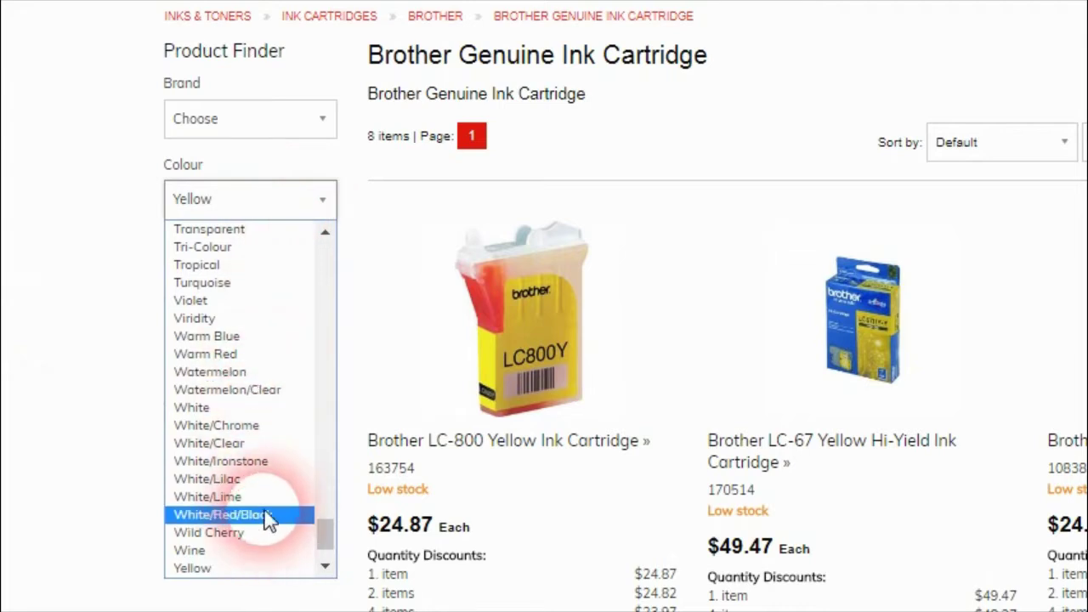
pyautogui.click(314, 201)
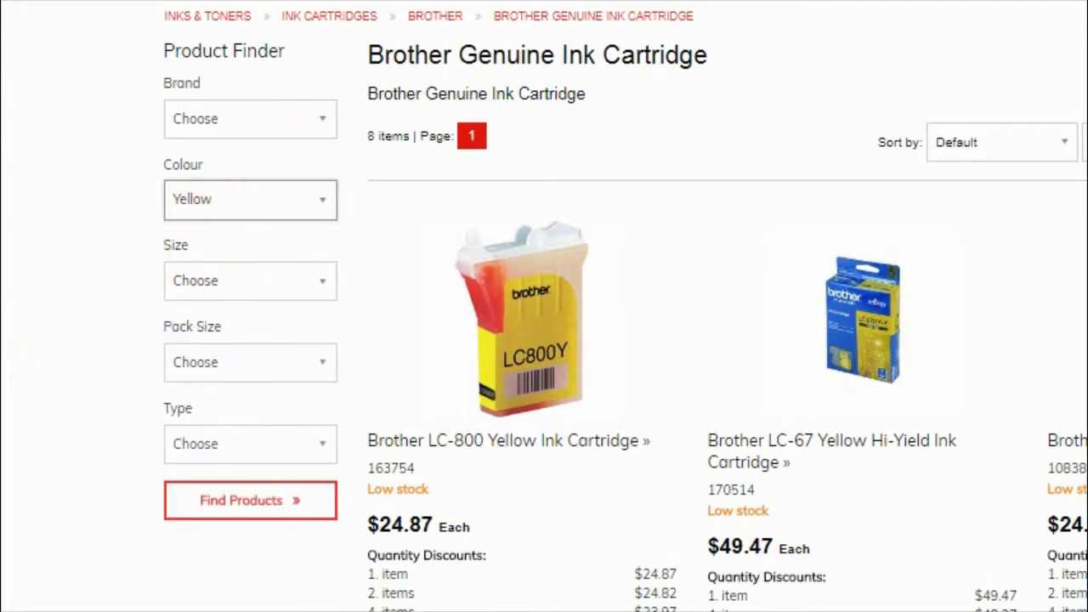
pyautogui.click(324, 204)
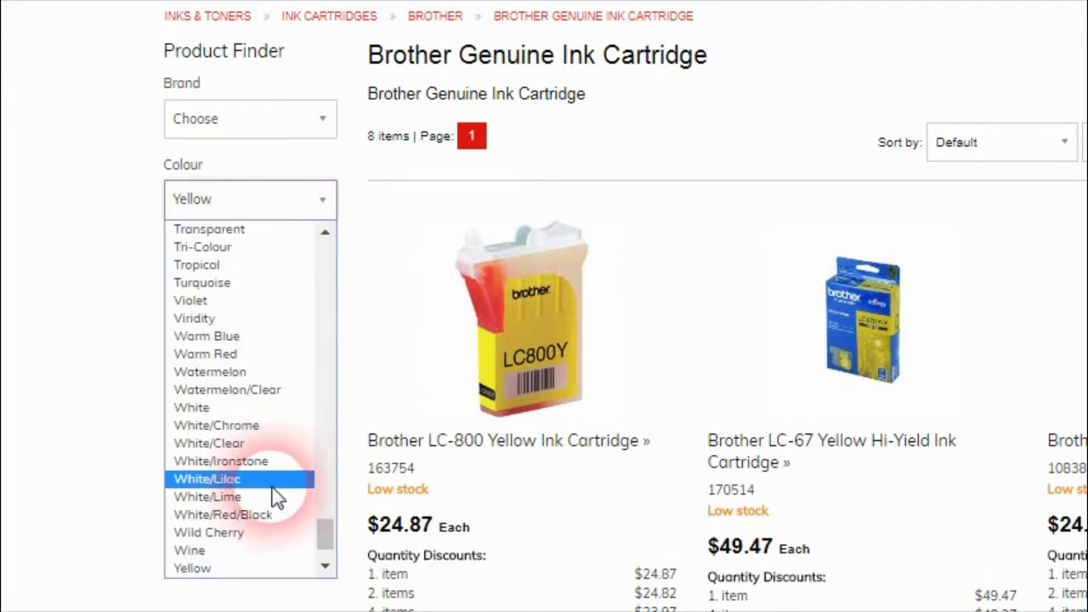
pyautogui.click(322, 204)
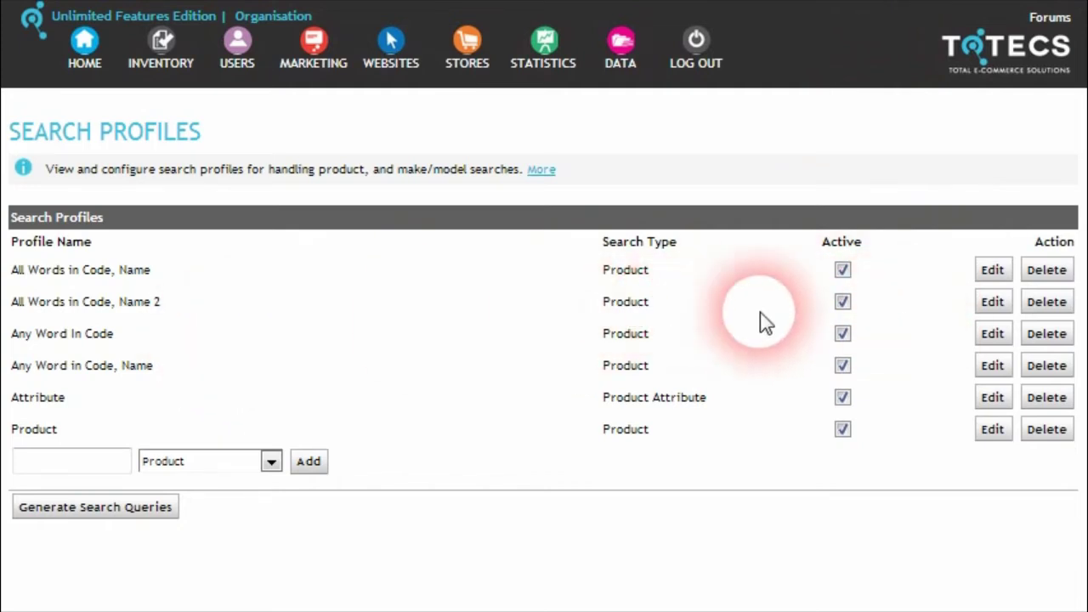
# Edit the All Words in Code, Name 2 search profile and open the form for adding a search input
pyautogui.click(999, 304)
pyautogui.scroll(-5, 850, 352)
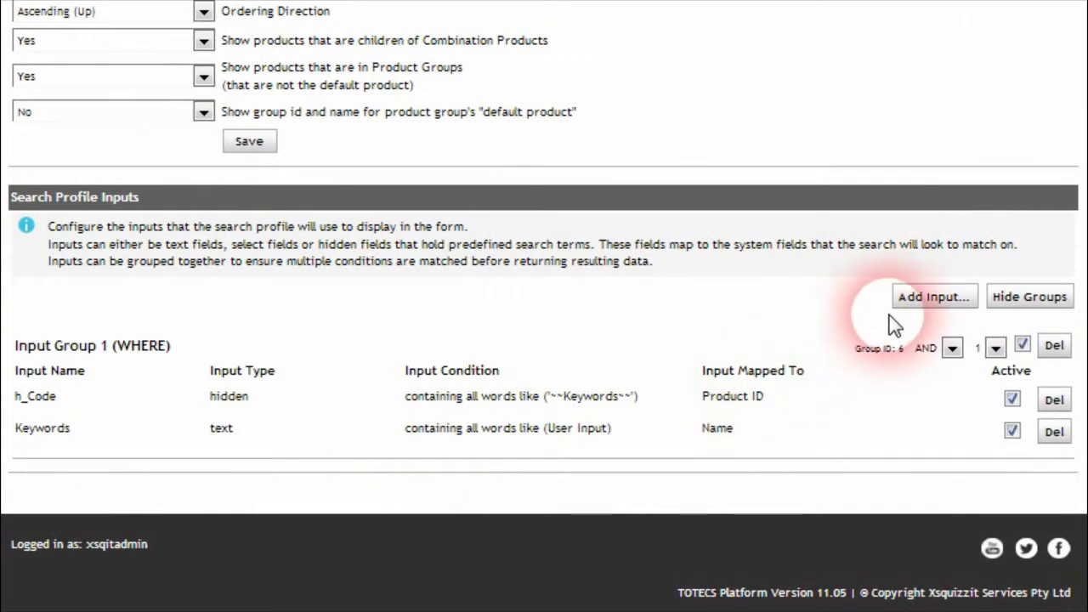
pyautogui.click(938, 308)
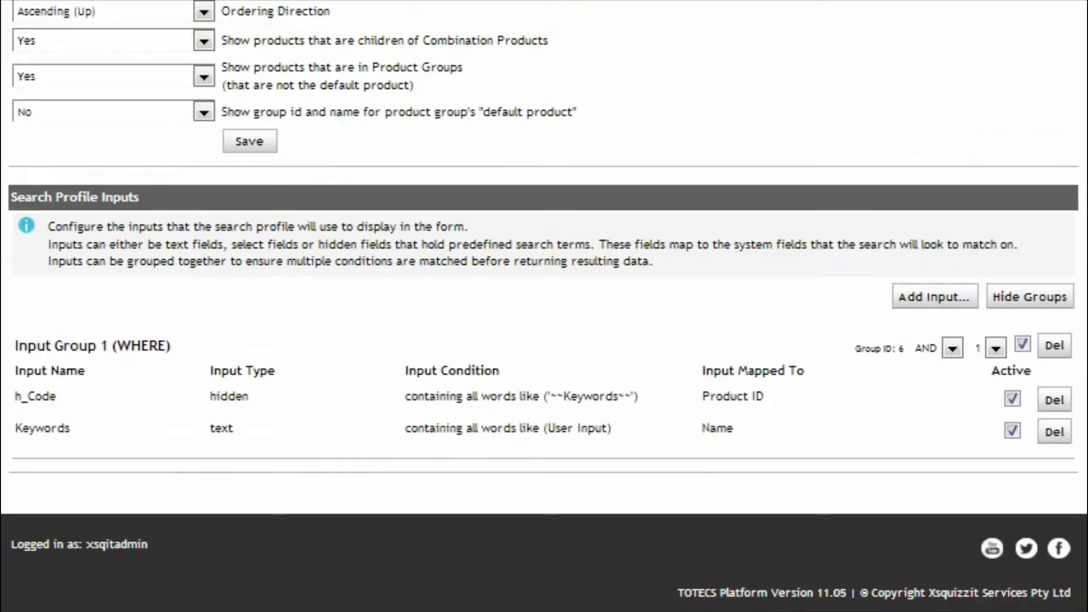
# In the Product Editor, search product codes for 4 and load product 405107500
pyautogui.scroll(5, 700, 430)
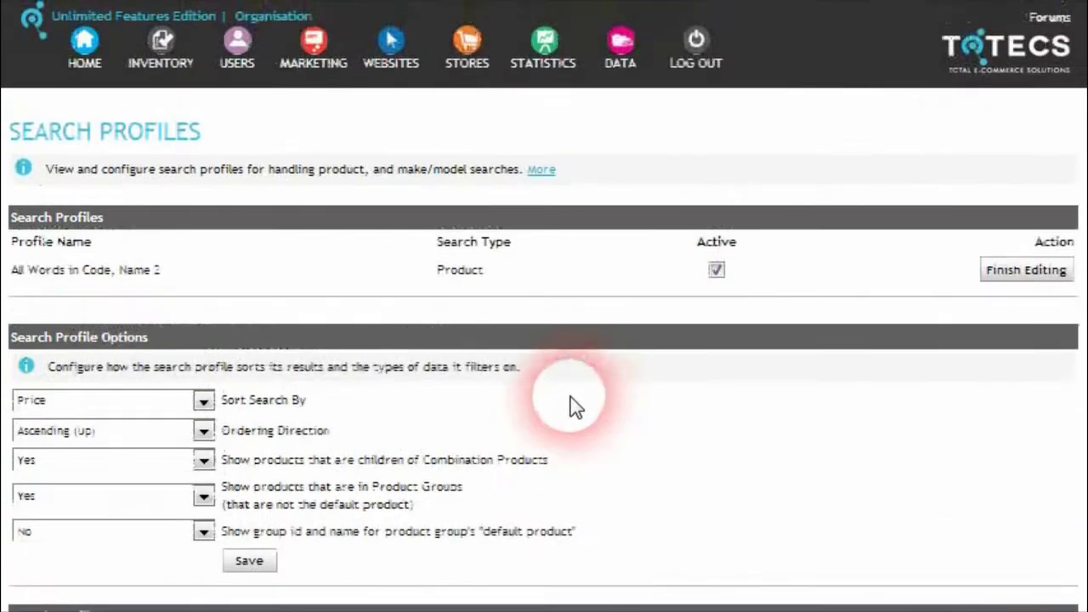
pyautogui.click(153, 38)
pyautogui.click(222, 153)
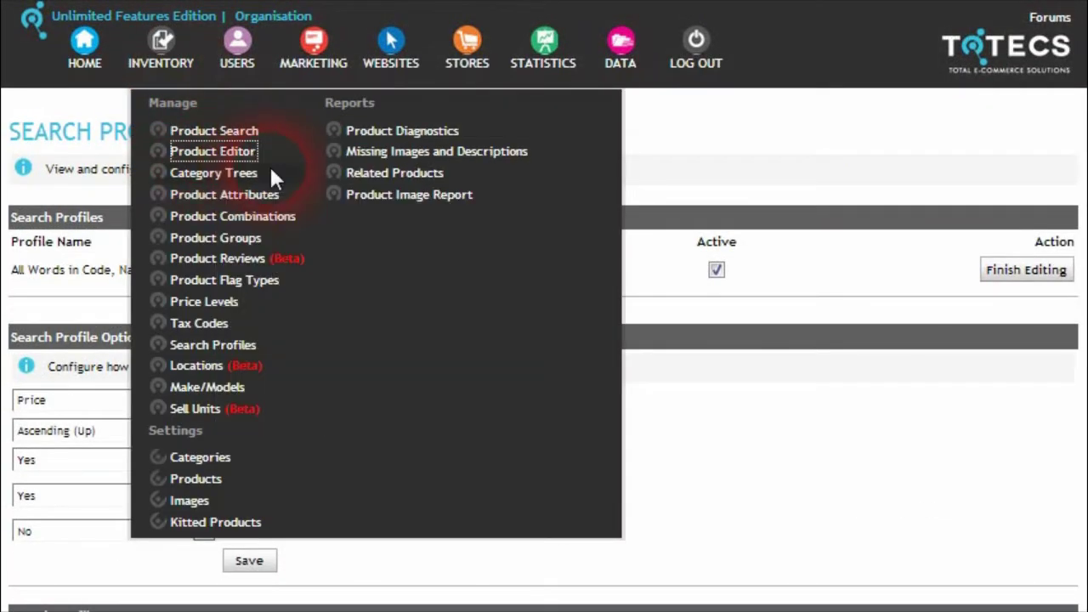
pyautogui.click(195, 283)
pyautogui.write('4')
pyautogui.click(170, 343)
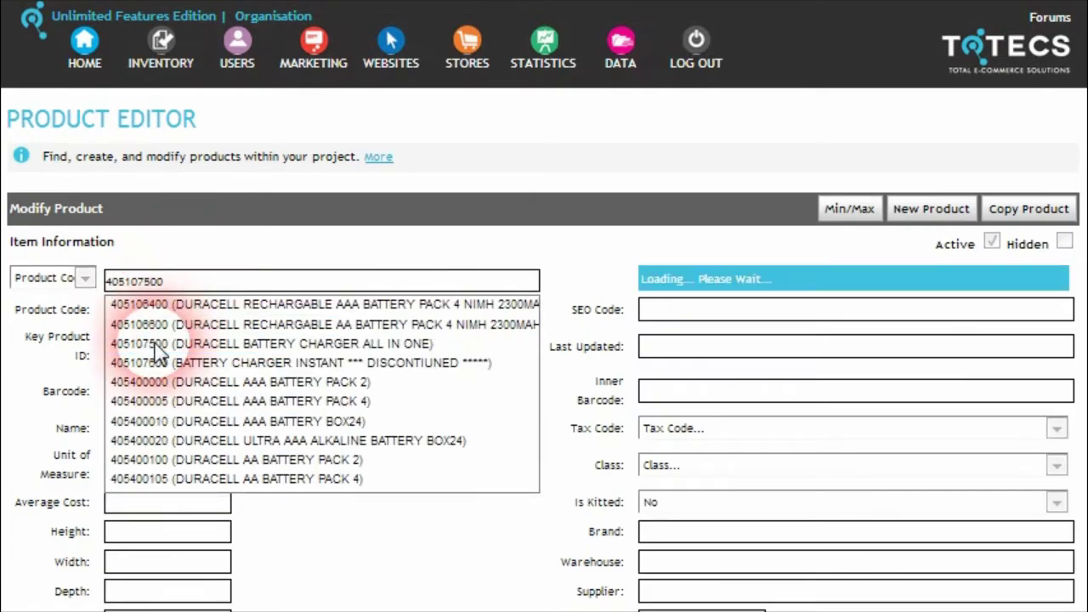
# Show the product's meta data and go to its Product Keywords field
pyautogui.scroll(-10, 153, 340)
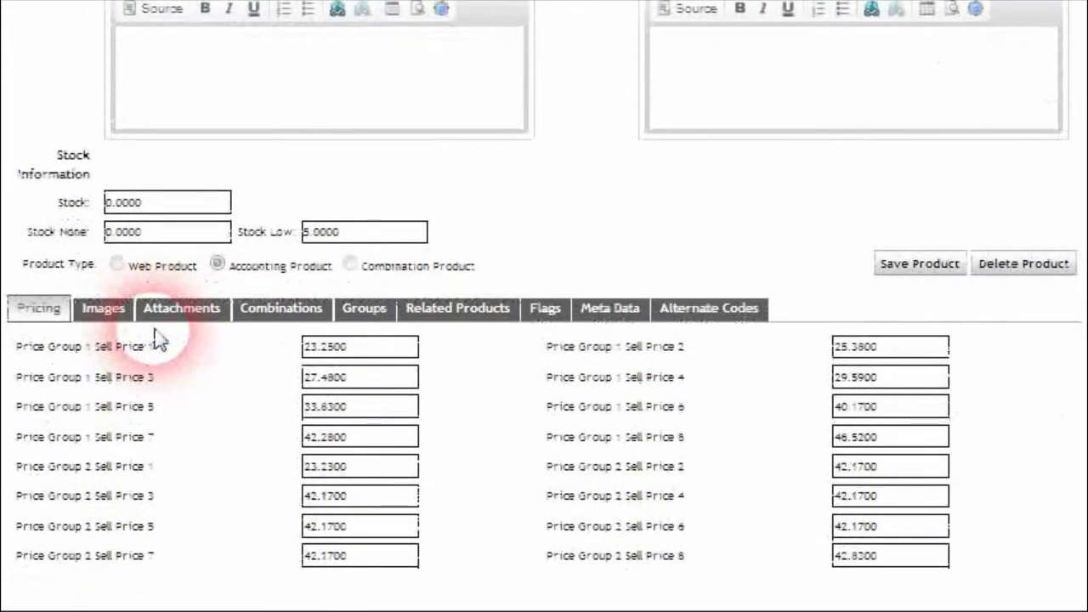
pyautogui.click(614, 313)
pyautogui.click(244, 531)
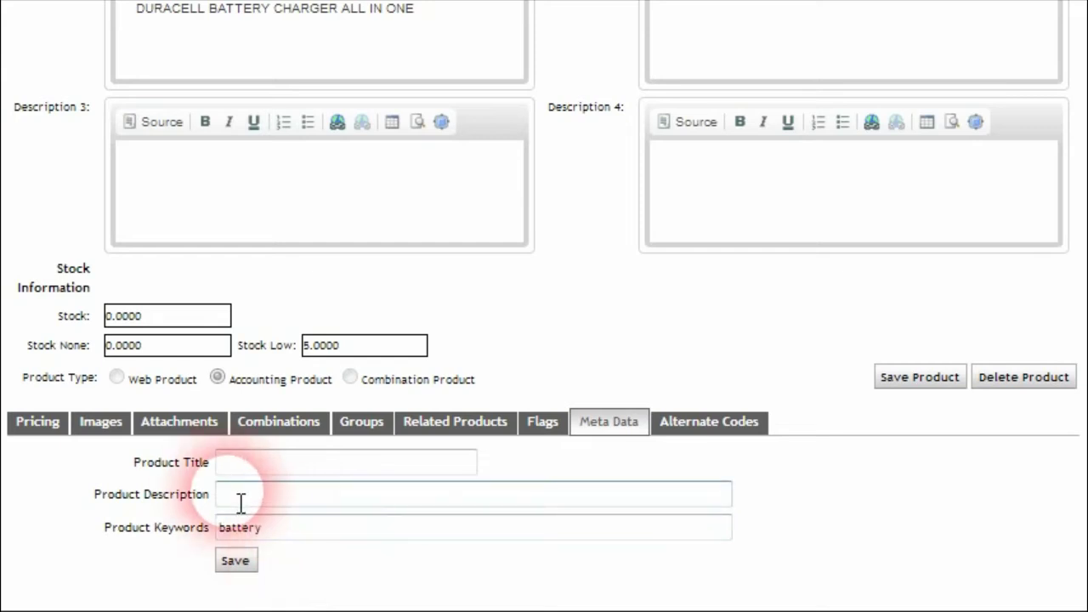
# Save the product's meta data with the keyword battery and open the form for adding an input to the All Words in Code, Name 2 search profile
pyautogui.click(240, 564)
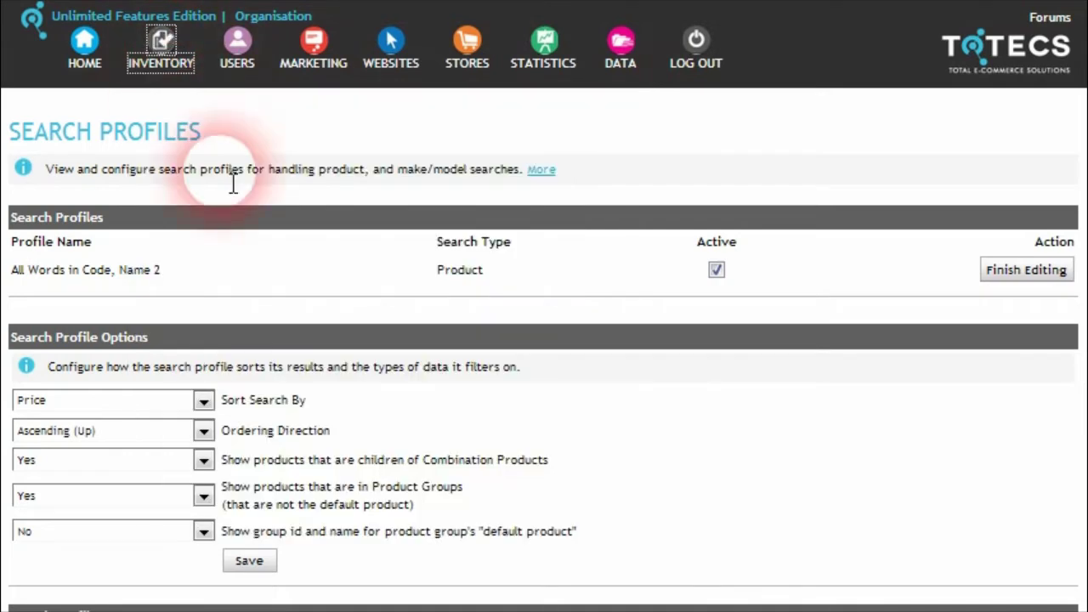
pyautogui.scroll(-3, 377, 315)
pyautogui.scroll(-2, 355, 295)
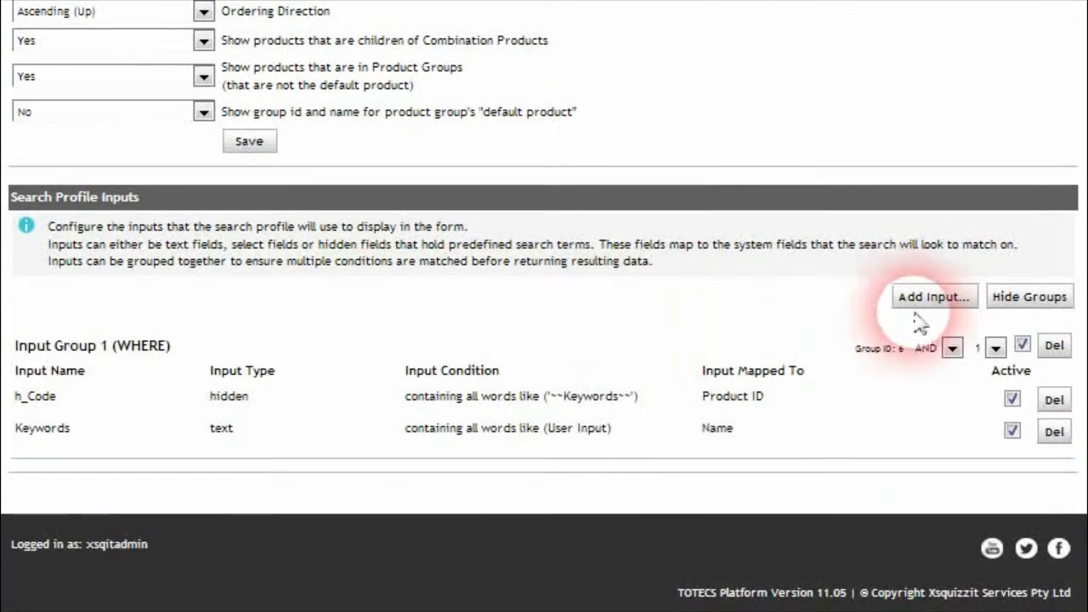
pyautogui.click(934, 297)
pyautogui.scroll(-1, 119, 349)
# Add a search profile input with the containing operator, linked to the Meta Keywords field of Products
pyautogui.click(175, 295)
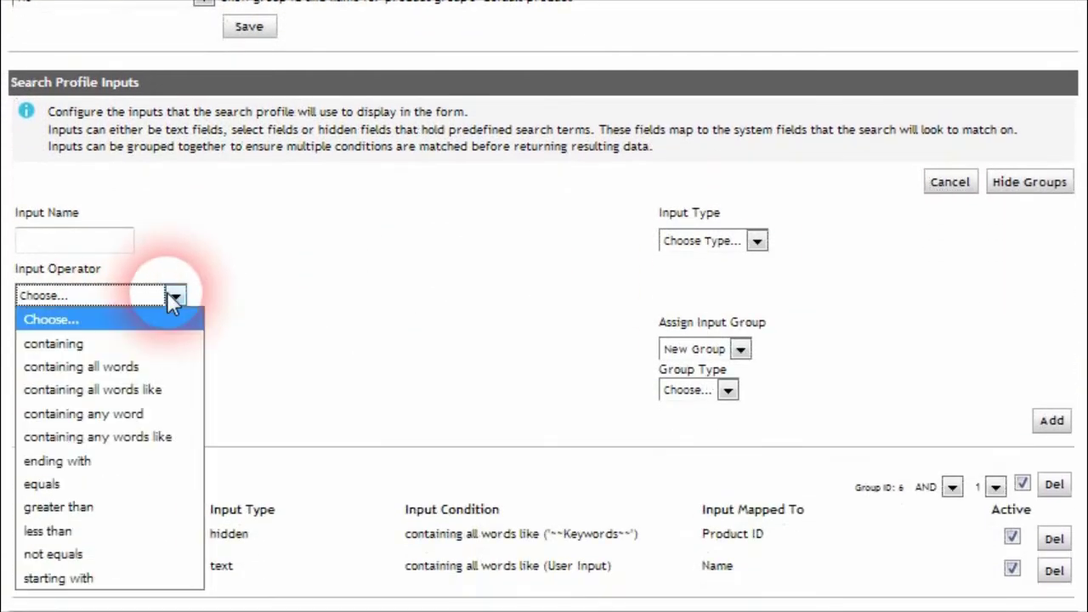
pyautogui.click(131, 345)
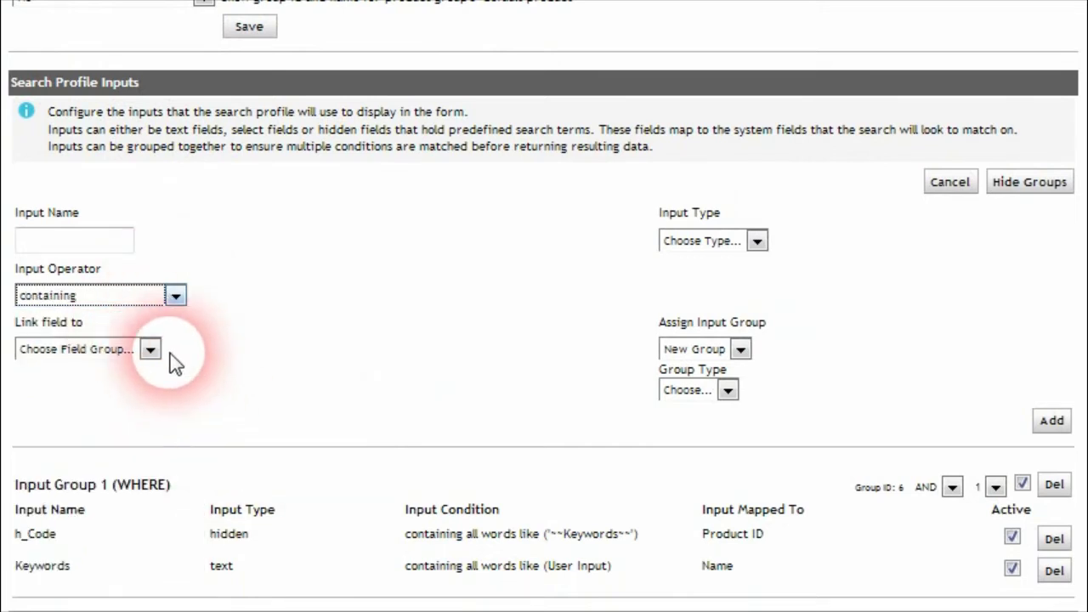
pyautogui.click(150, 348)
pyautogui.click(127, 396)
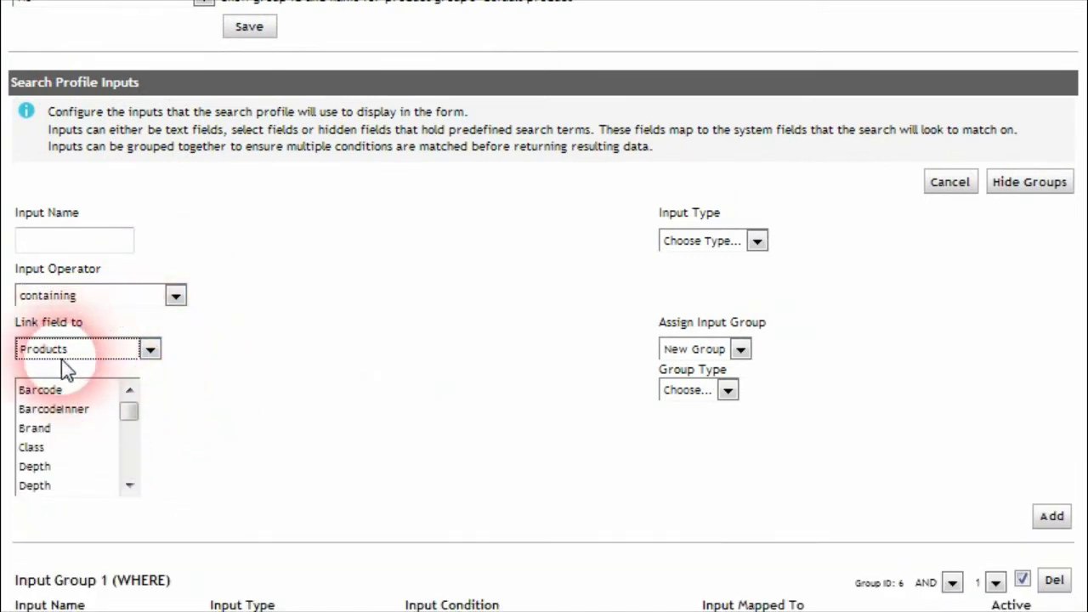
pyautogui.moveTo(127, 413); pyautogui.dragTo(119, 448)
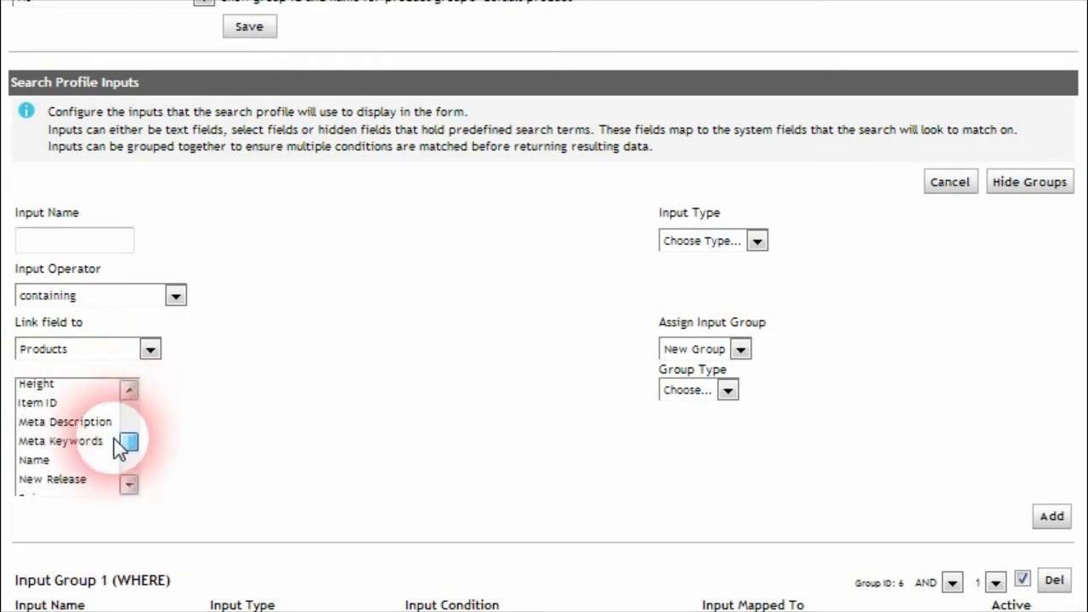
pyautogui.click(45, 444)
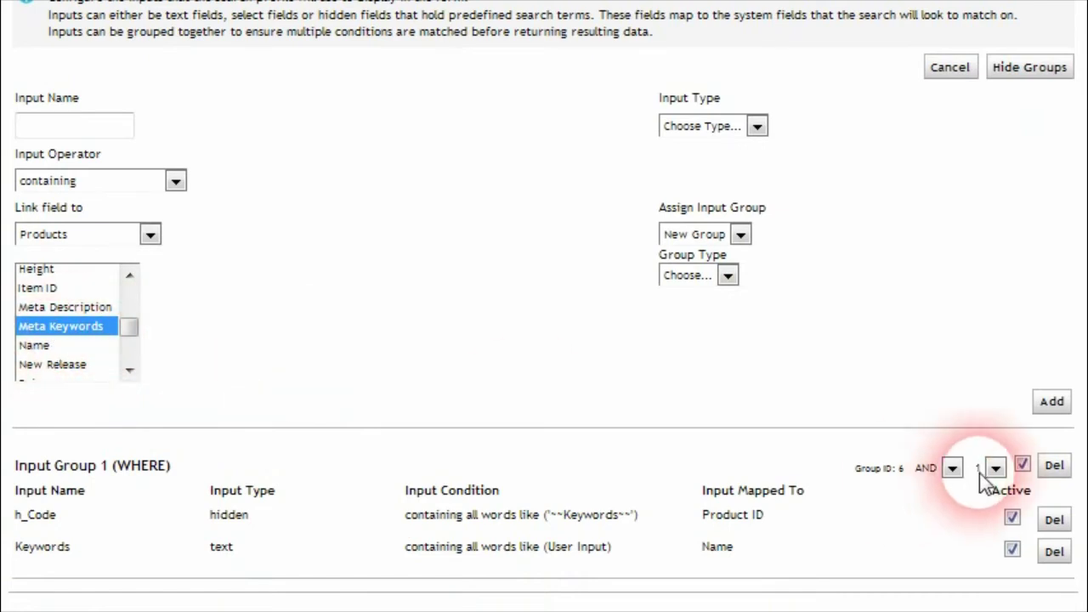
pyautogui.click(1057, 404)
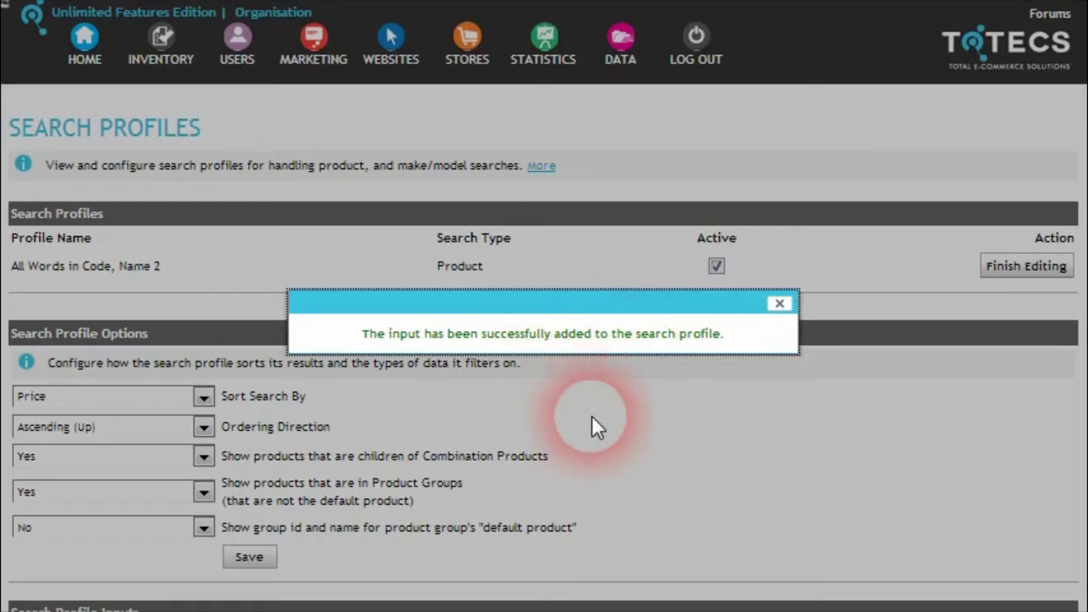
pyautogui.click(648, 394)
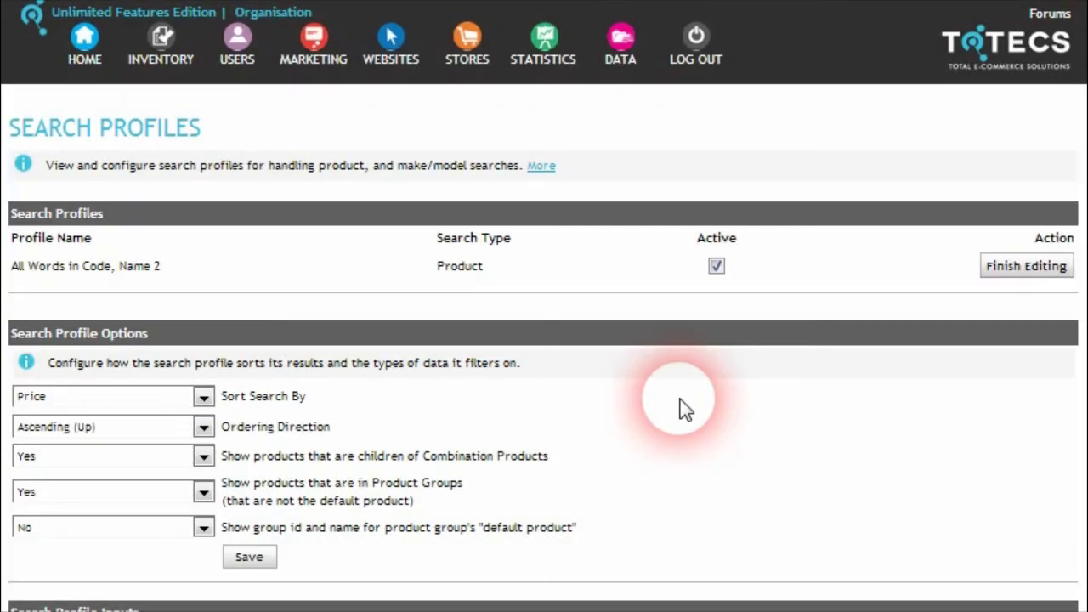
pyautogui.scroll(-3, 684, 408)
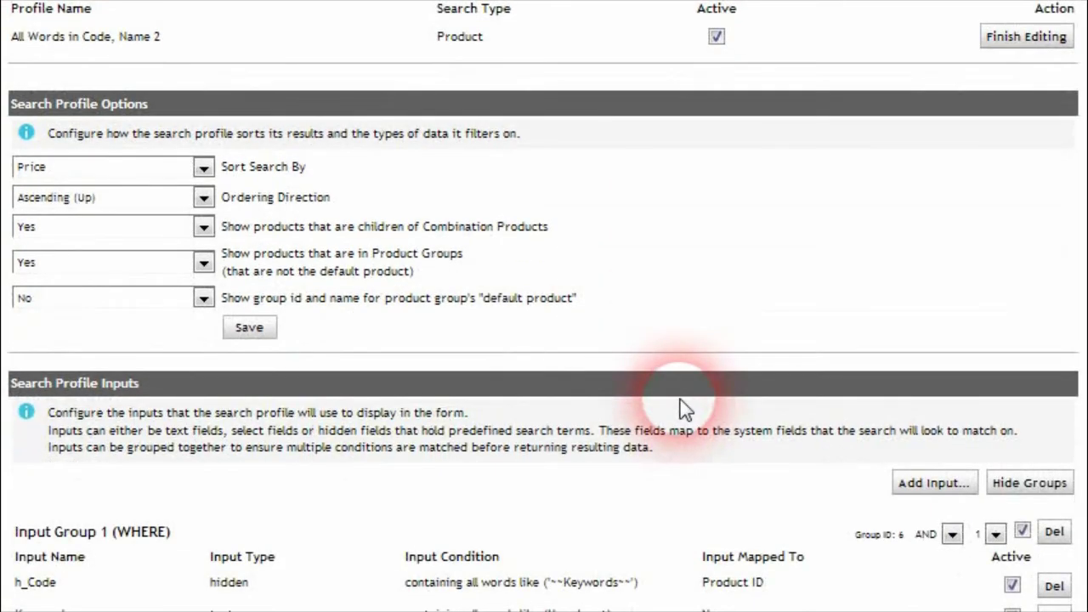
pyautogui.scroll(-3, 684, 408)
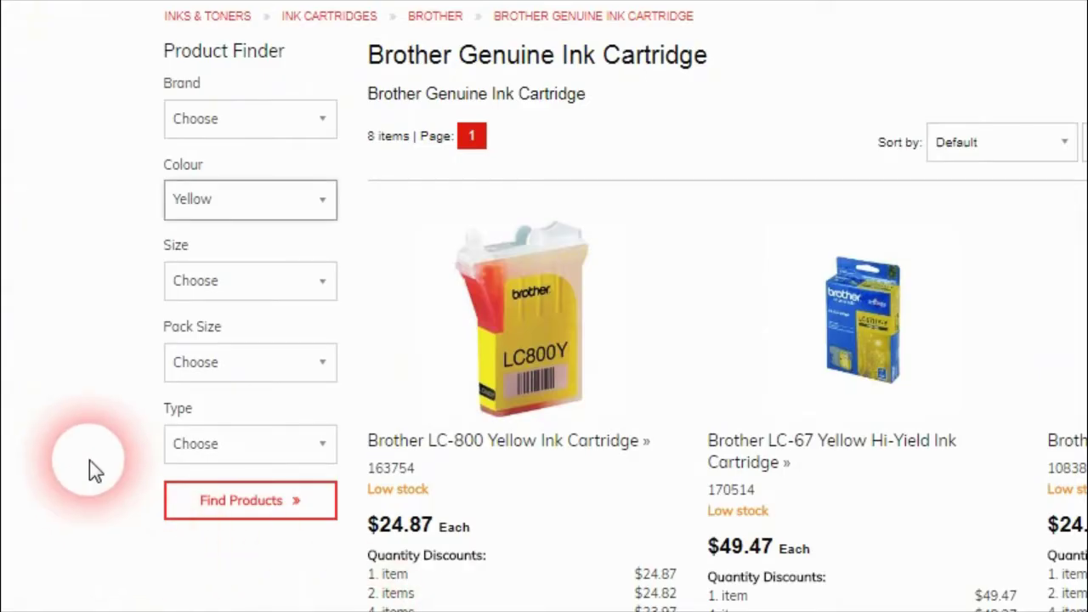
# View the page source of the store's Brother Genuine Ink Cartridge page
pyautogui.rightClick(90, 460)
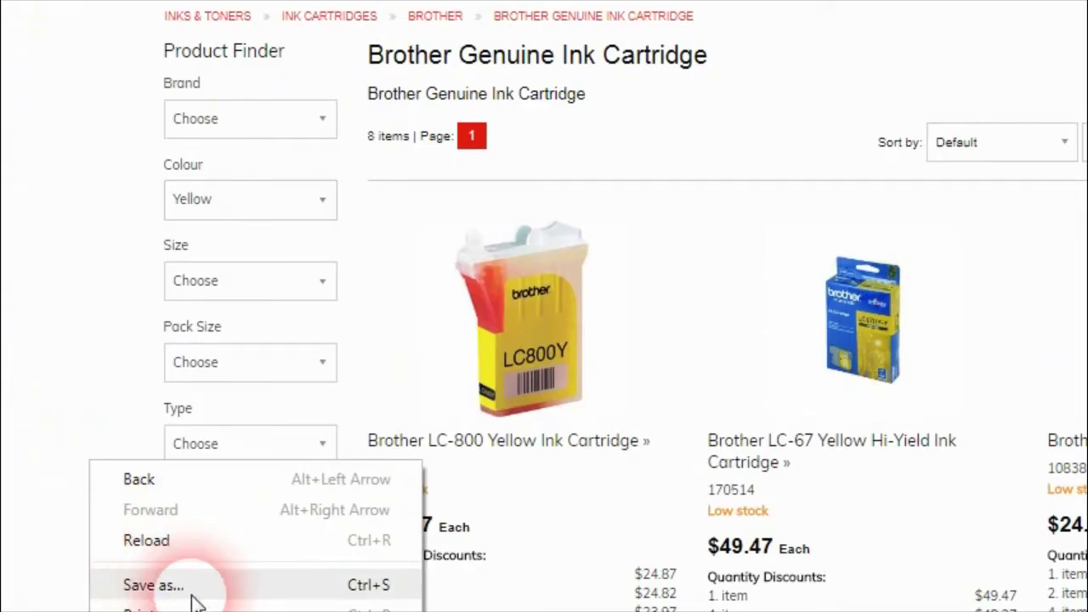
pyautogui.hotkey('ctrl', 'u')
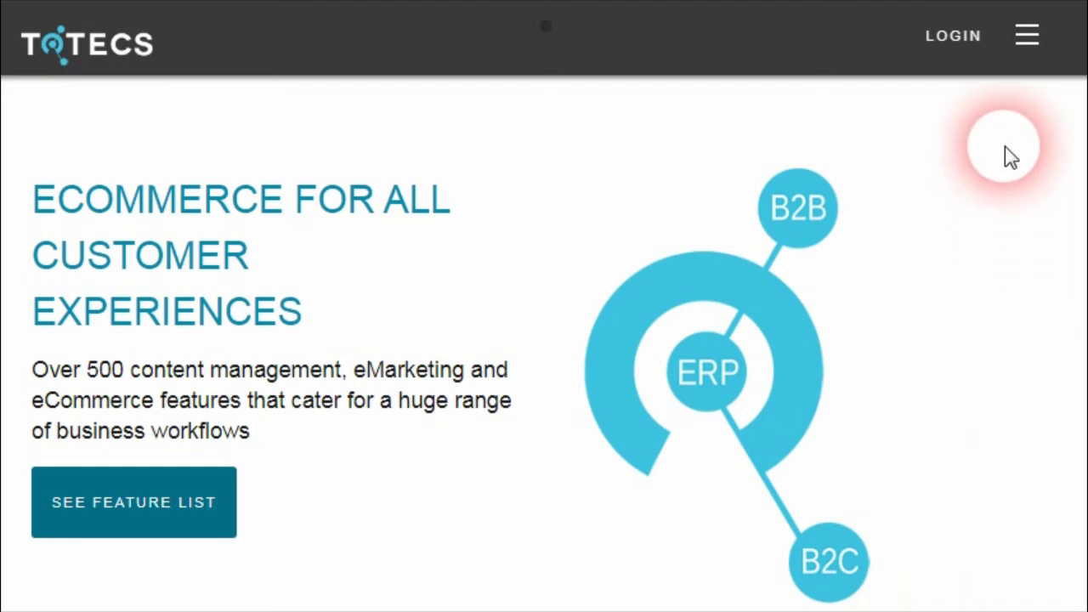
# On the TOTECS website, open the Releases section of the forums
pyautogui.click(1027, 36)
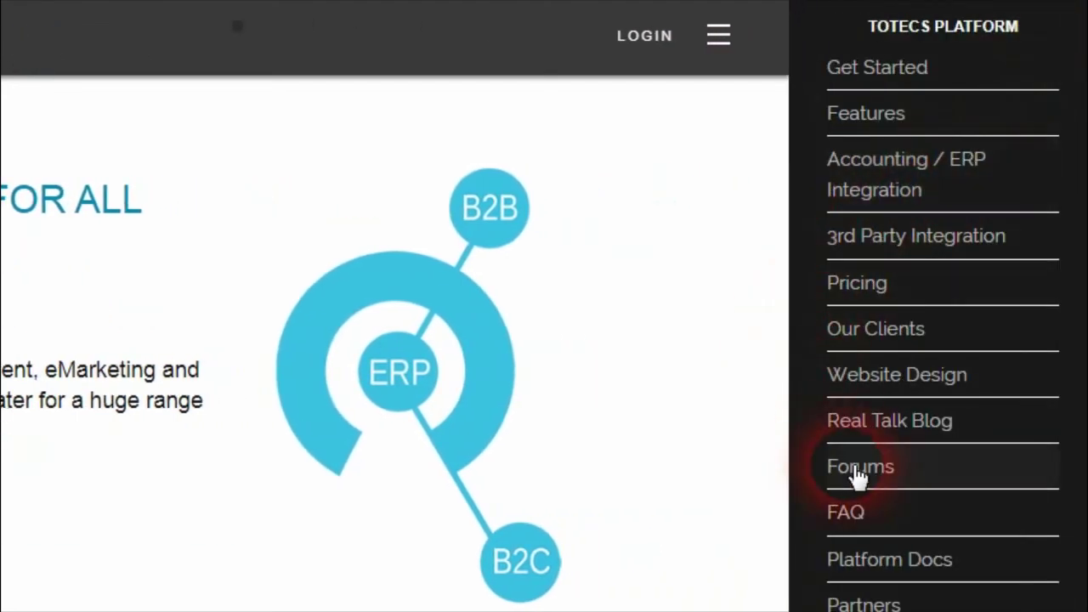
pyautogui.click(858, 467)
pyautogui.scroll(-10, 583, 323)
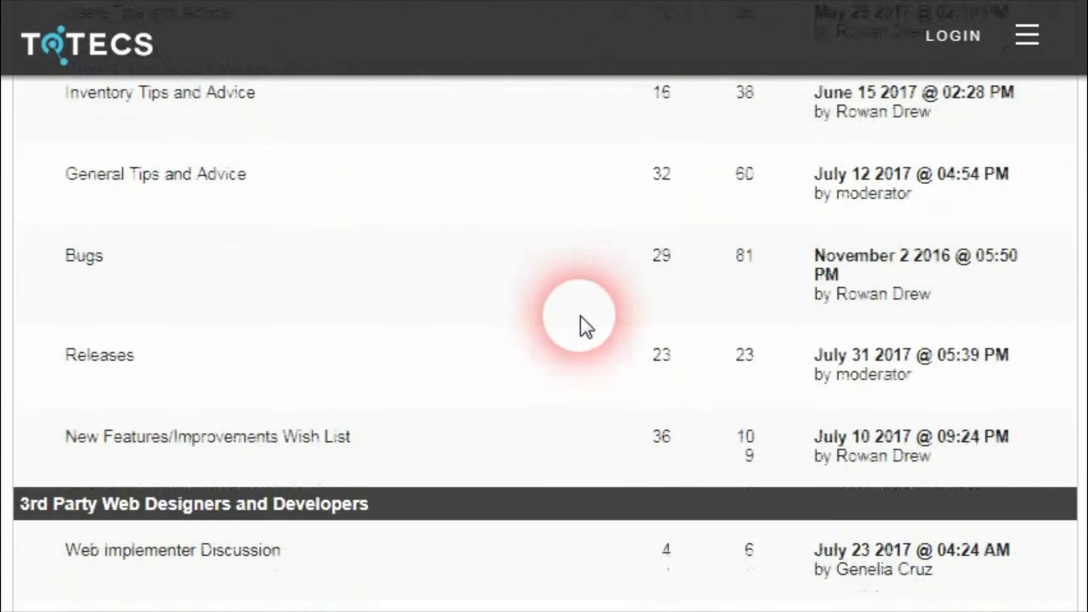
pyautogui.scroll(2, 584, 323)
pyautogui.click(102, 486)
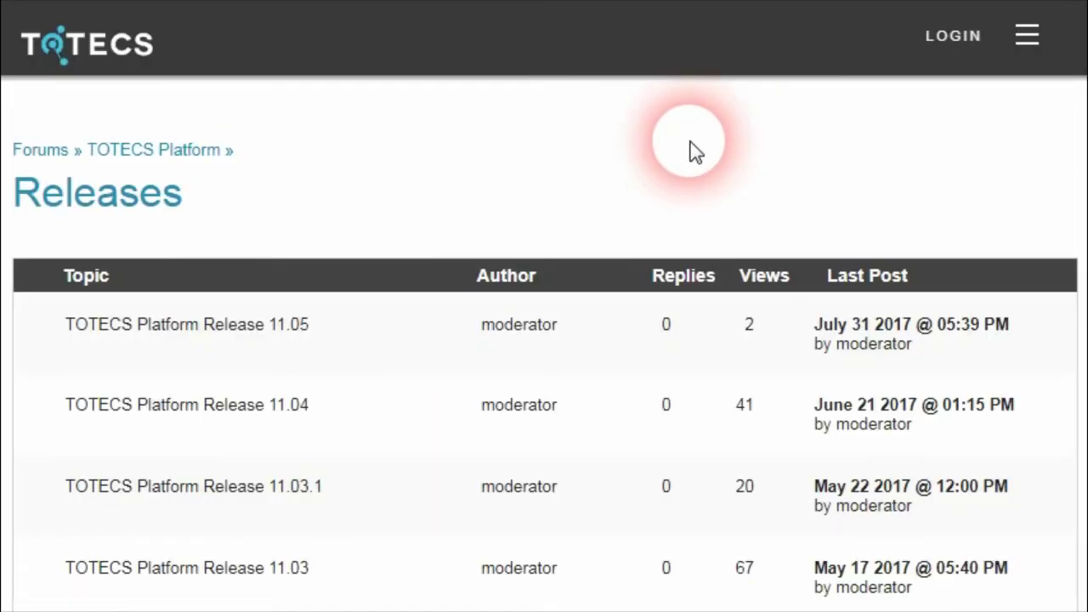
# Open the TOTECS Platform Release 11.05 topic and look through its new features
pyautogui.click(266, 330)
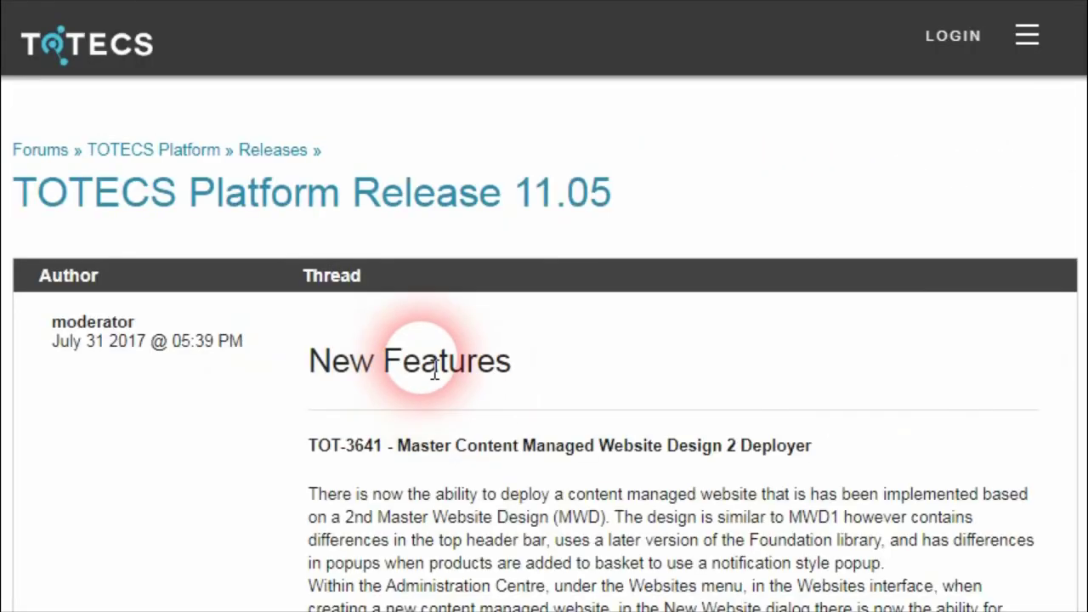
pyautogui.scroll(-10, 420, 383)
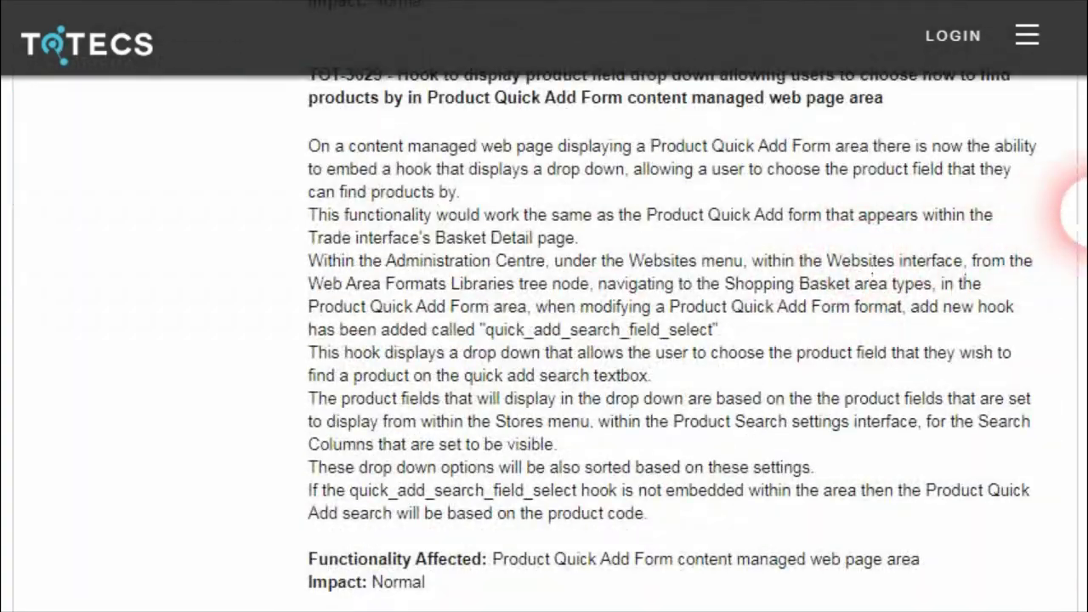
pyautogui.moveTo(1086, 213); pyautogui.dragTo(872, 241)
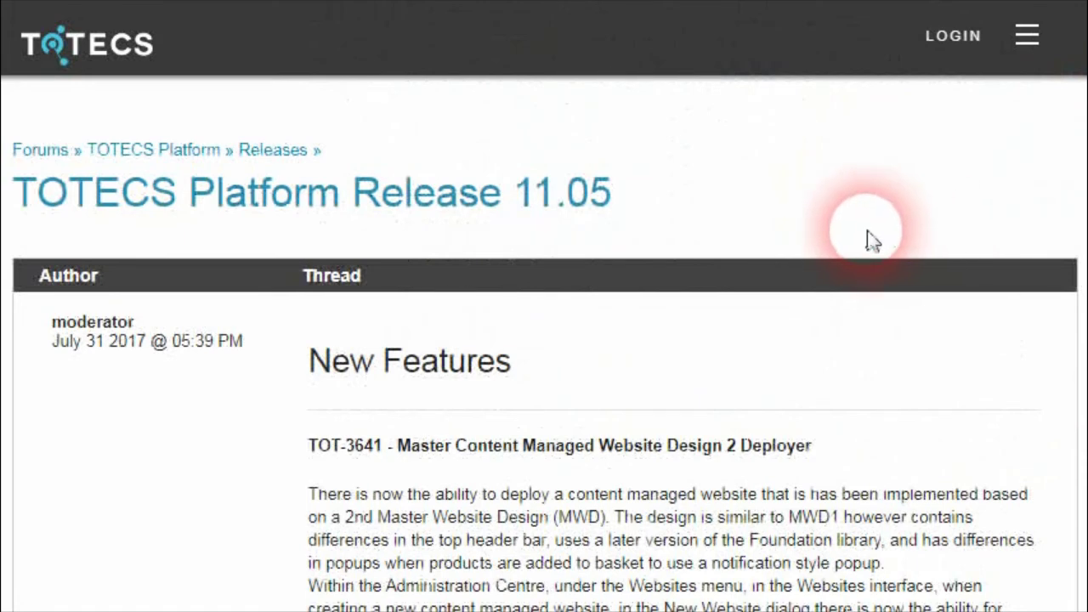